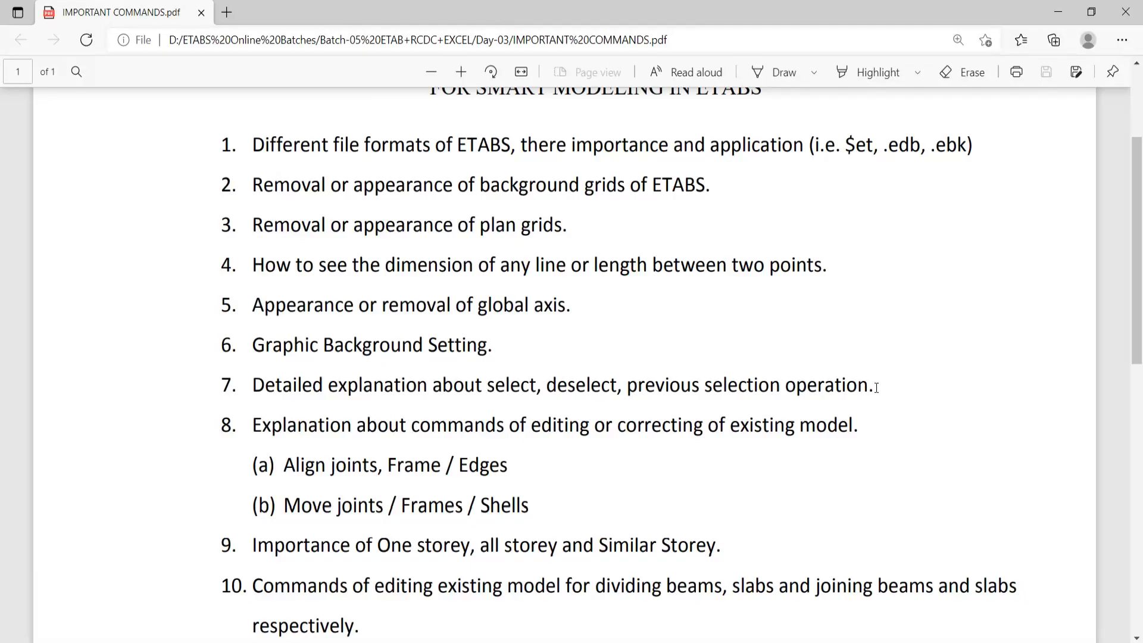
- Highlight item 7 on select, deselect and previous selection in the PDF, and switch to the G+5 model in ETABS
left_click_drag(876, 387, 256, 387)
left_click(256, 388)
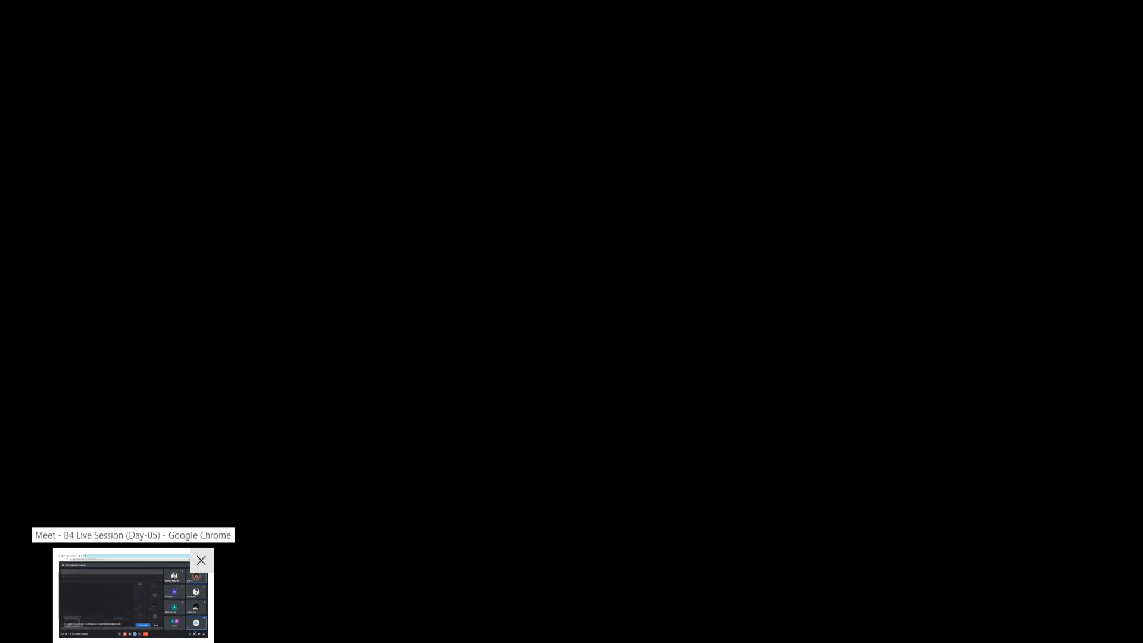
left_click(134, 600)
left_click(613, 642)
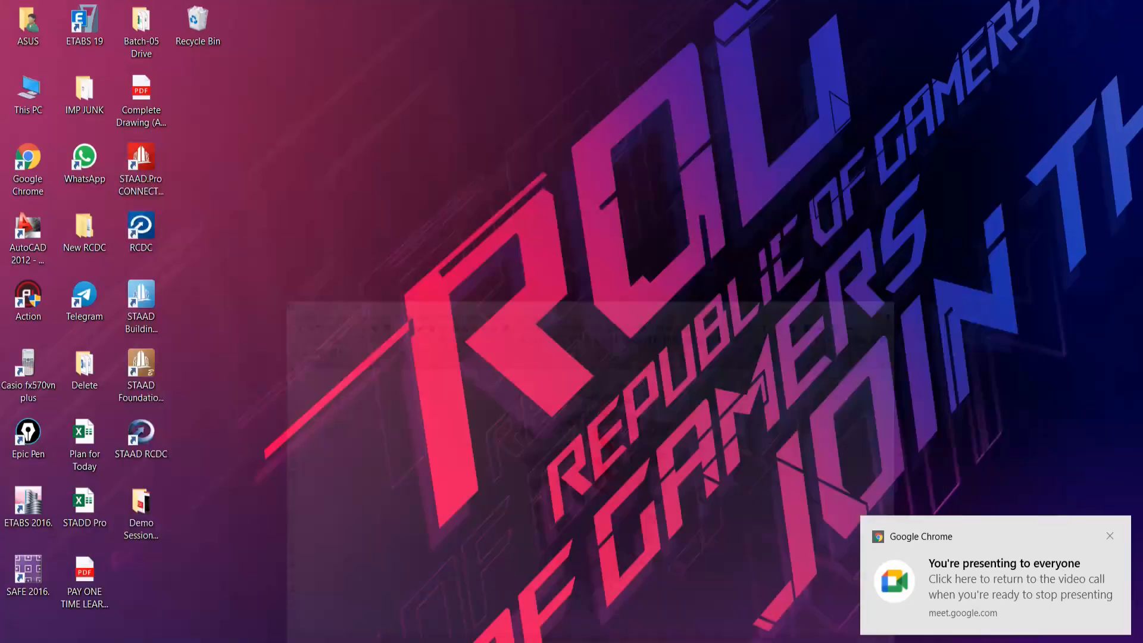
left_click(613, 641)
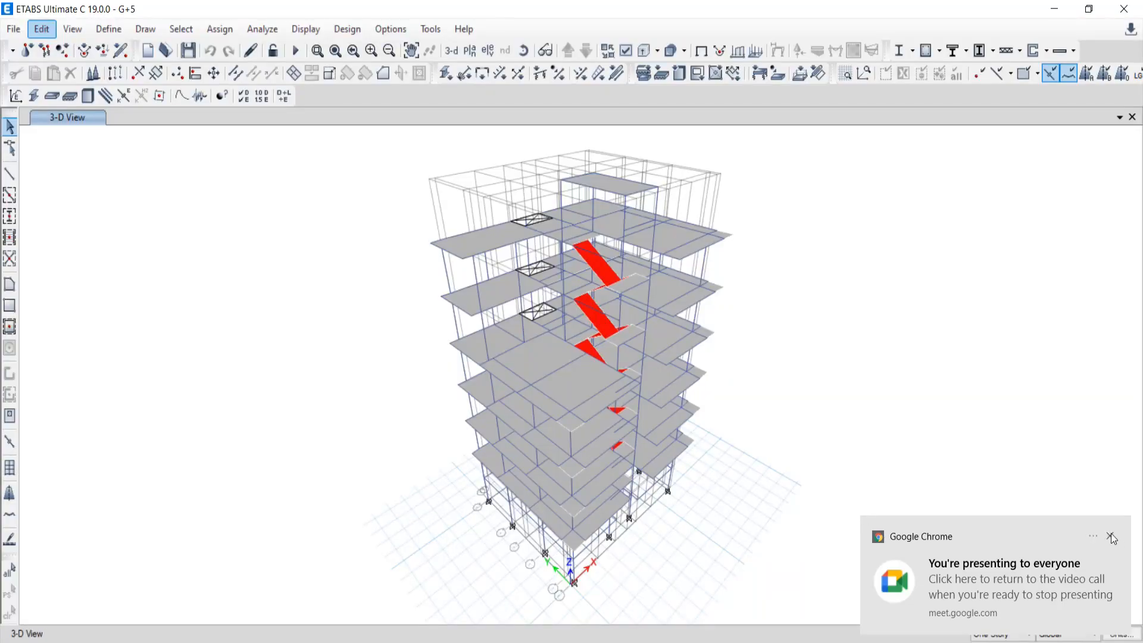
left_click(1109, 535)
left_click(135, 642)
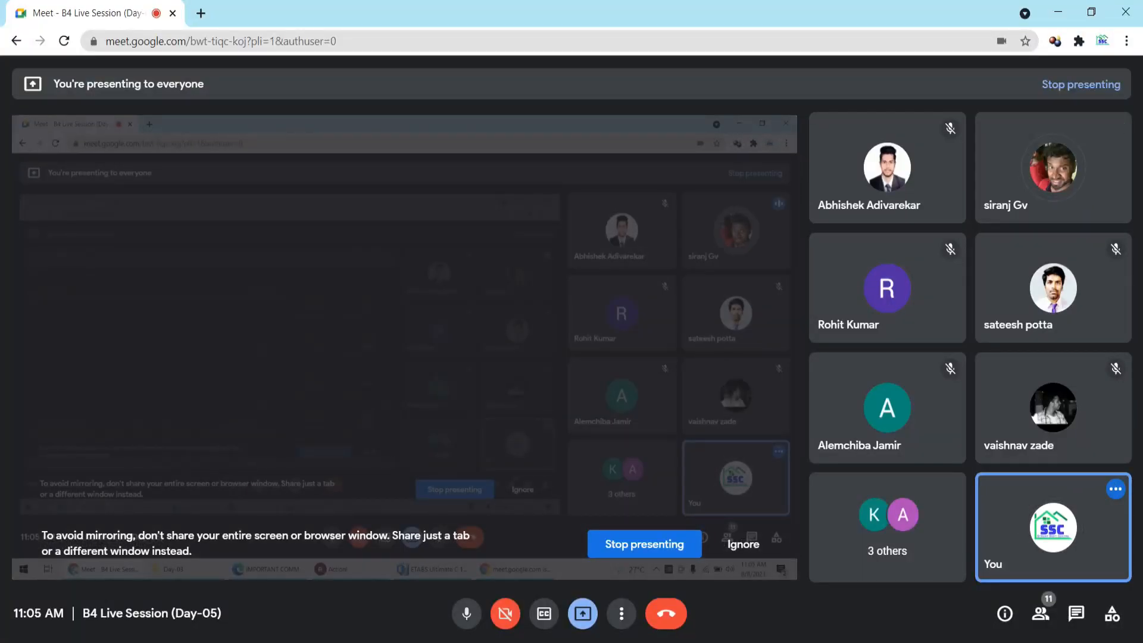
left_click(134, 642)
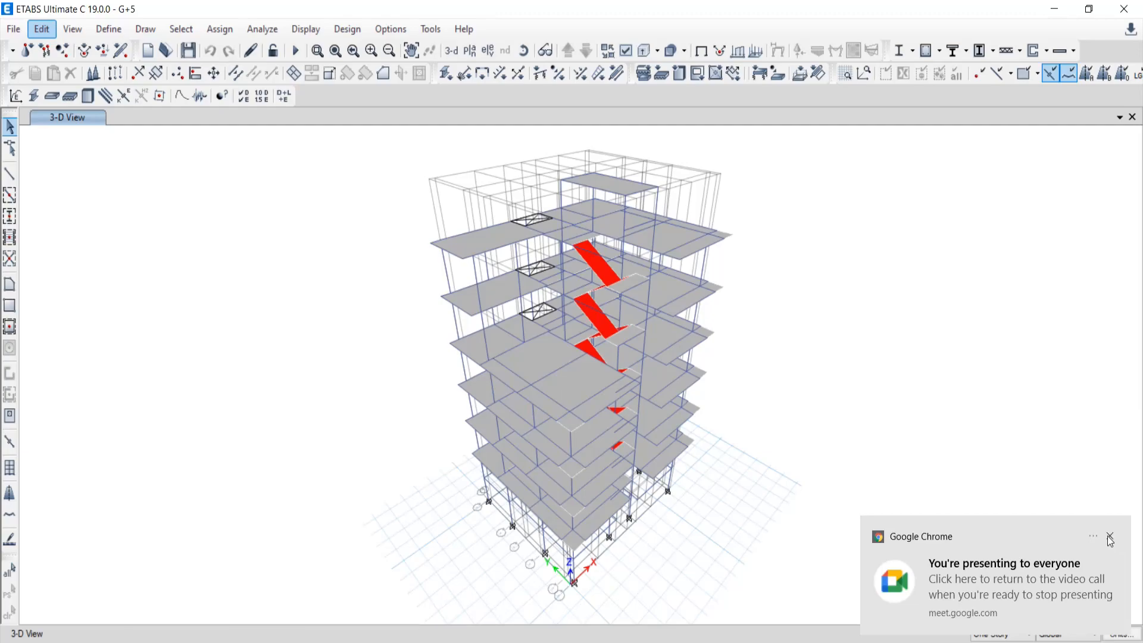
left_click(1111, 538)
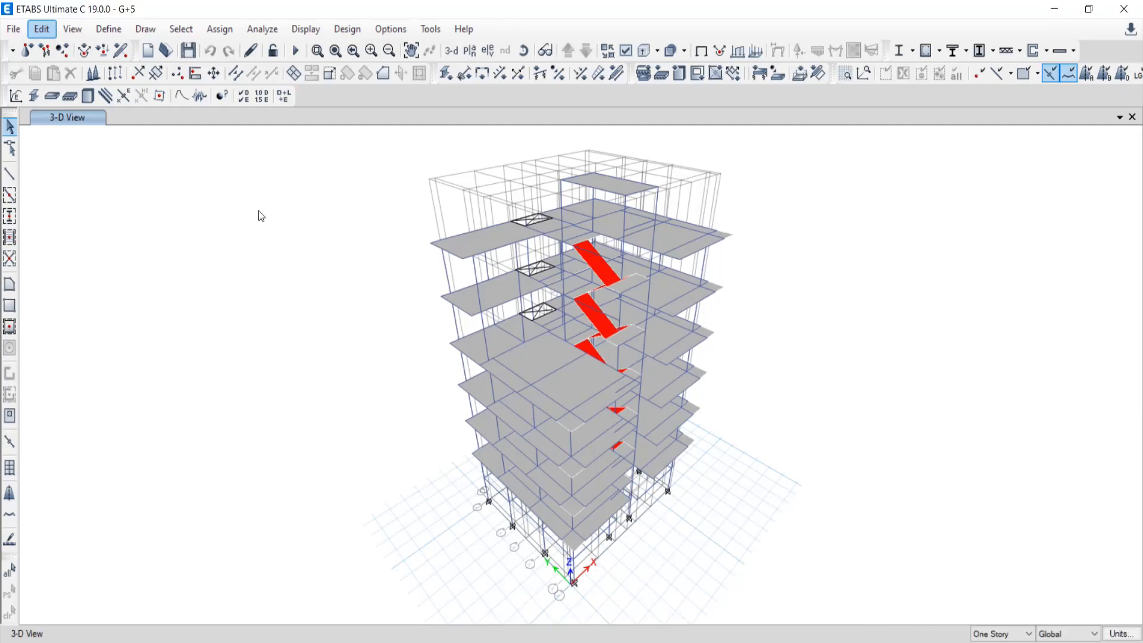
- Hide the building's grid system in the 3-D view using Set Grid System Visibility
right_click(107, 212)
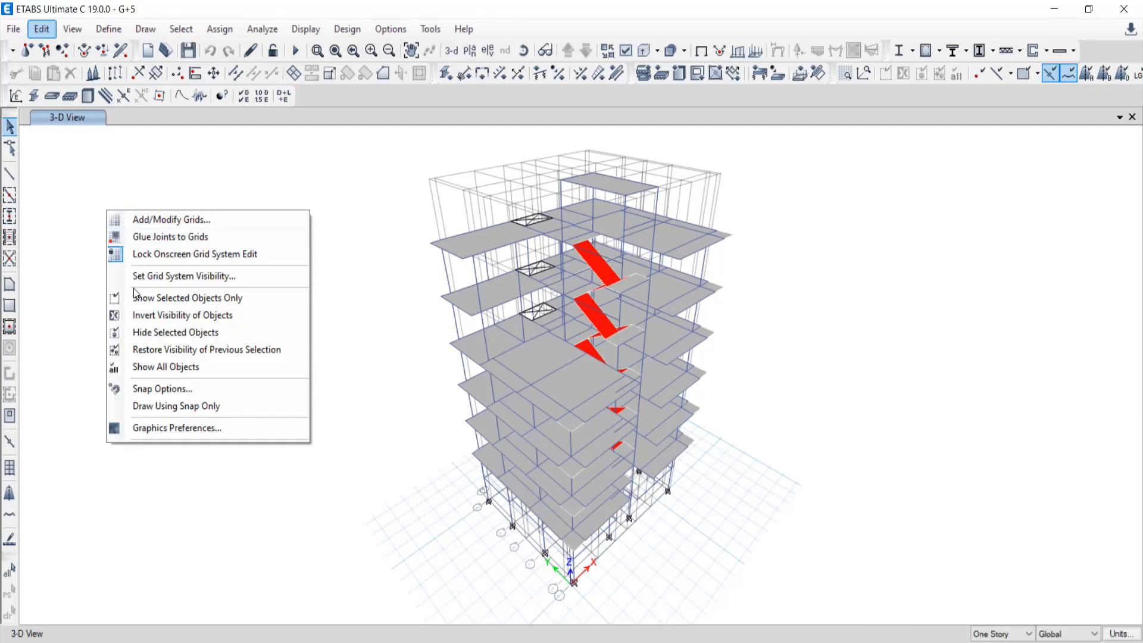
left_click(137, 279)
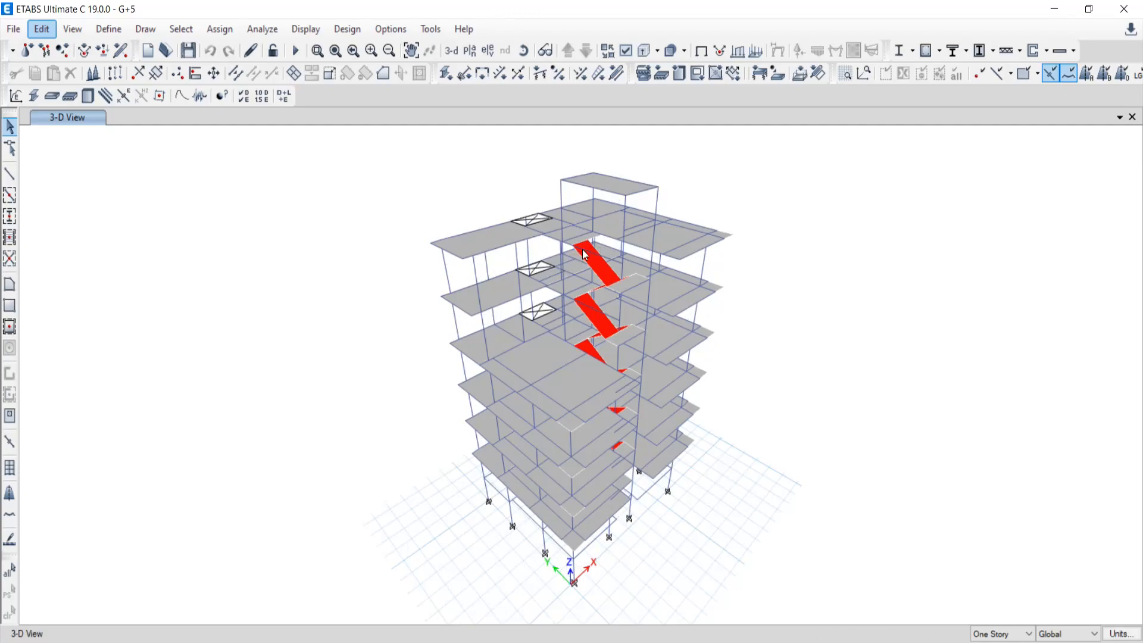
scroll(509, 256, "up", 3)
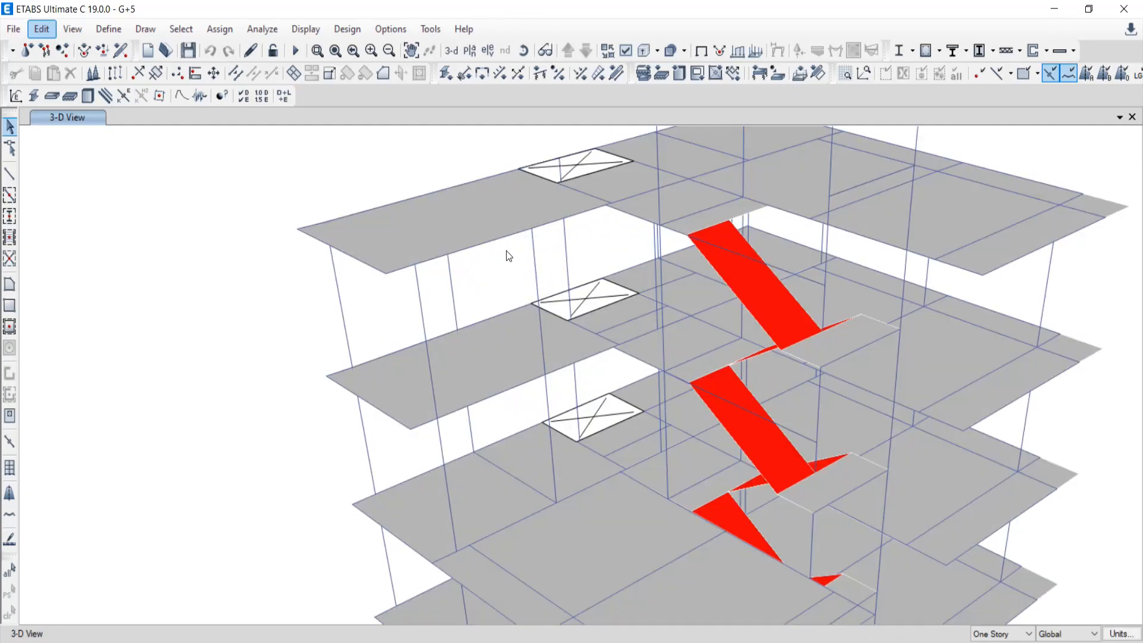
scroll(509, 256, "down", 5)
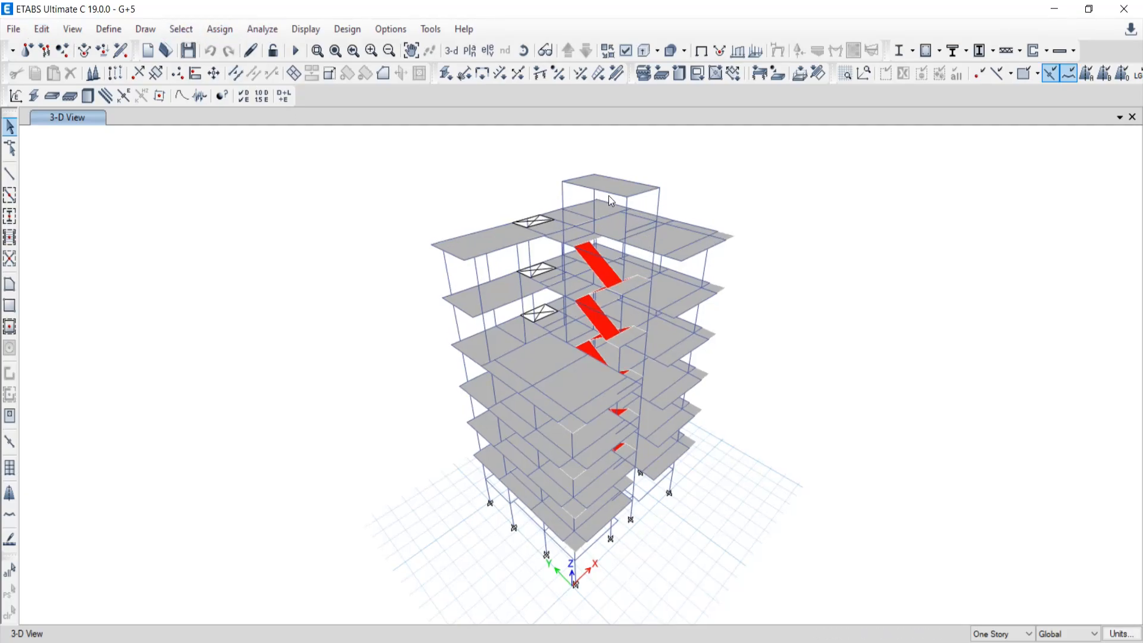
- Select all objects belonging to the OHT story with Select by Stories
scroll(604, 191, "up", 4)
scroll(600, 188, "down", 2)
left_click_drag(388, 143, 349, 180)
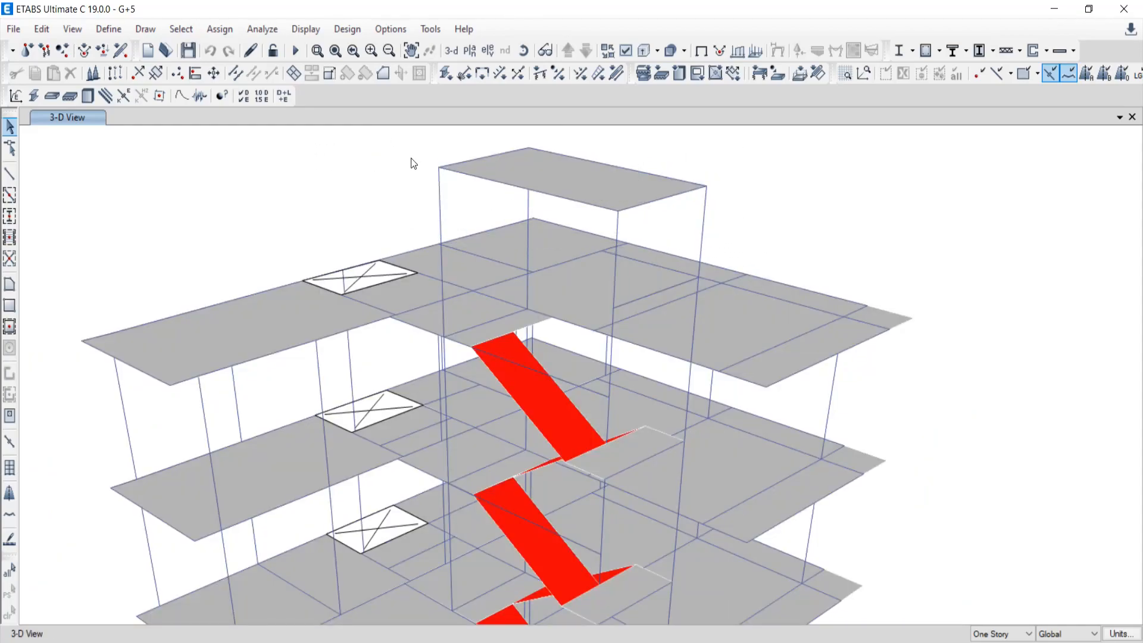
left_click(185, 27)
mouse_move(201, 52)
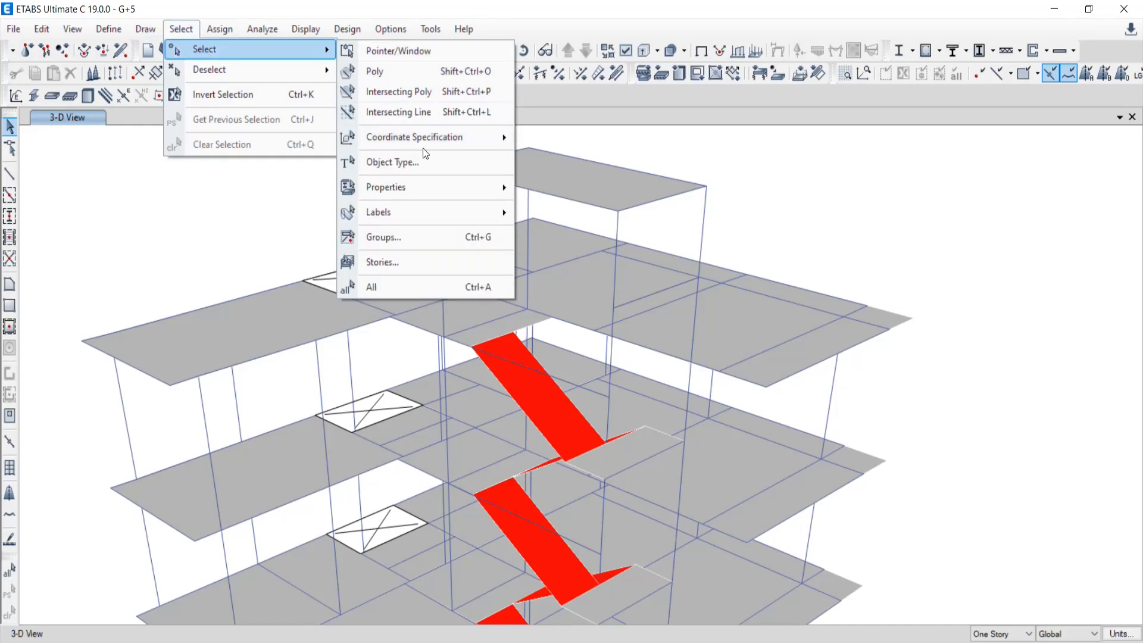
left_click(376, 261)
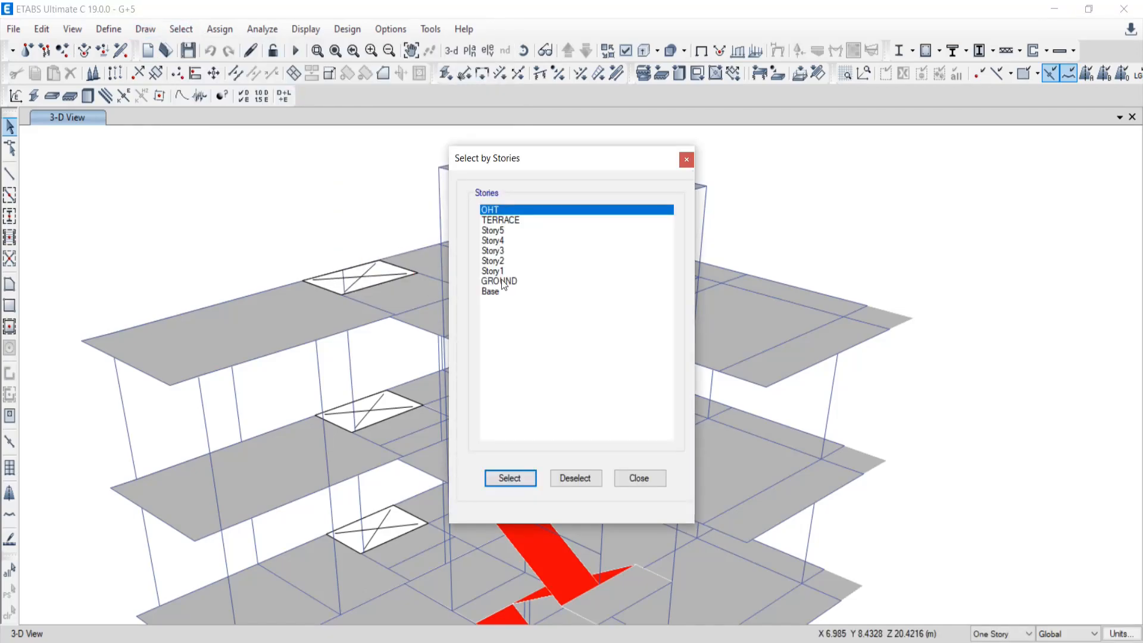
left_click(495, 478)
left_click(652, 480)
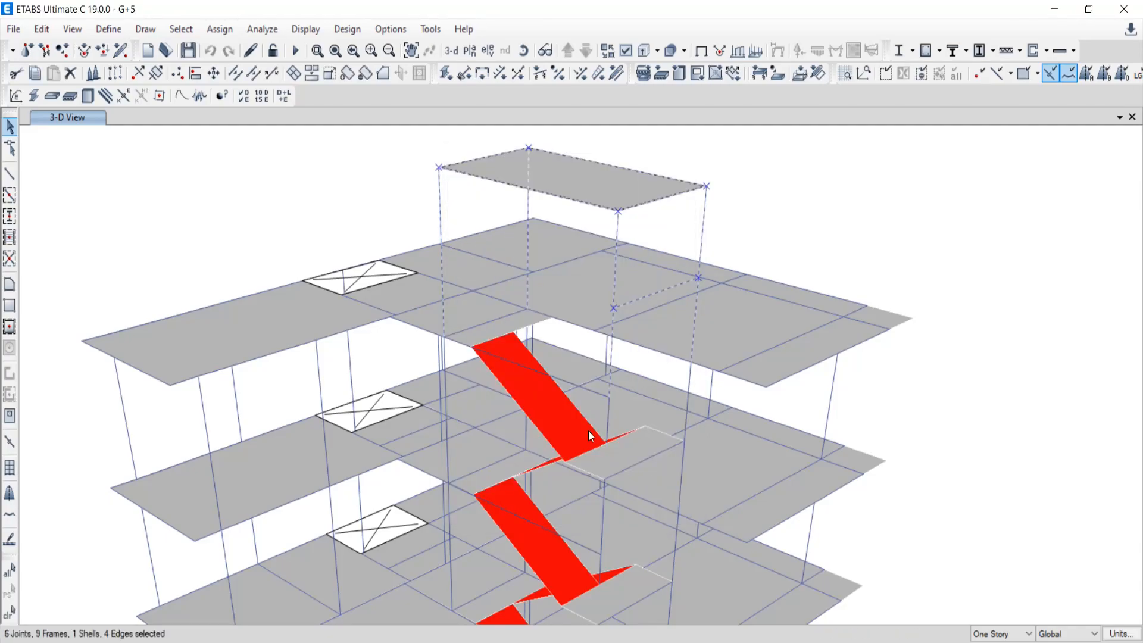
- Examine which joints, frames and slab are selected on the OHT story compared with the rest of the building
scroll(544, 278, "down", 3)
scroll(541, 256, "up", 4)
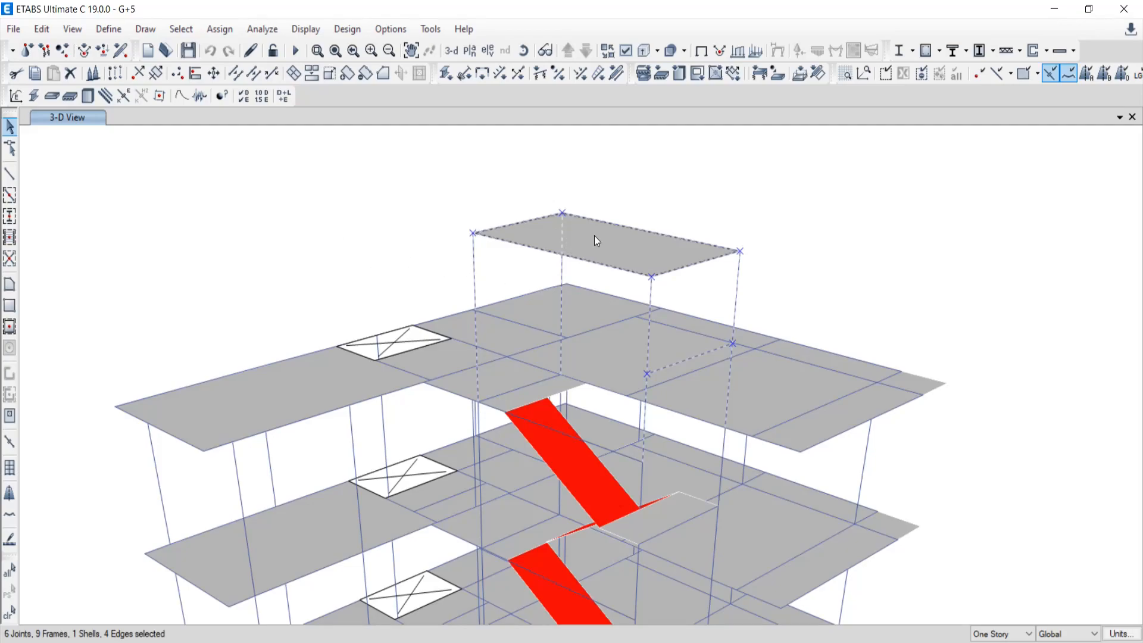
scroll(574, 243, "down", 5)
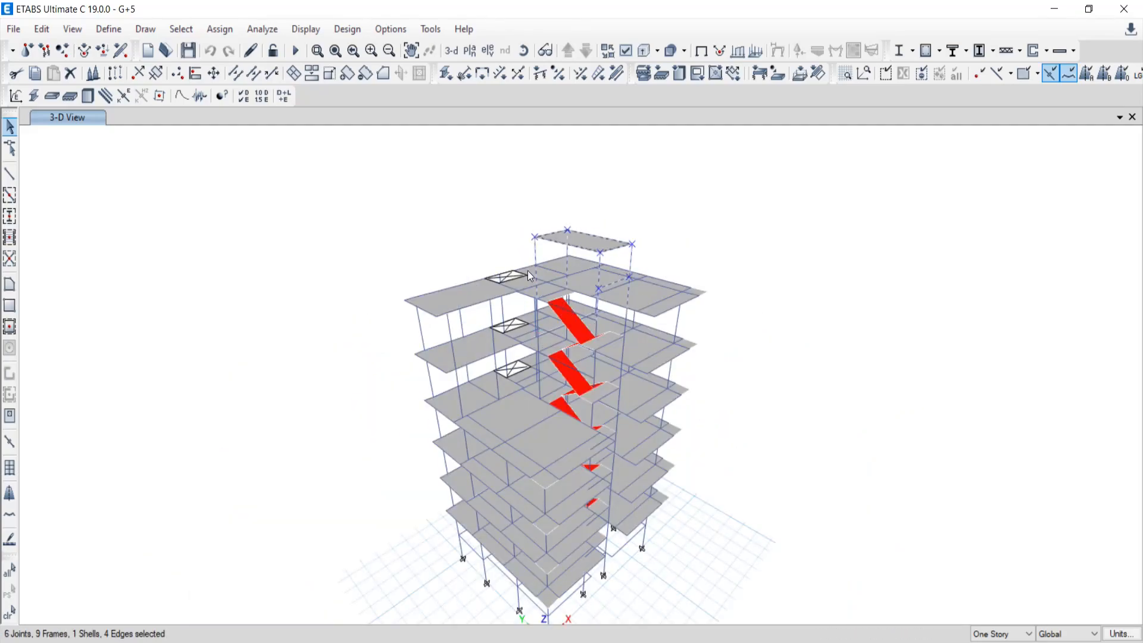
scroll(593, 245, "up", 3)
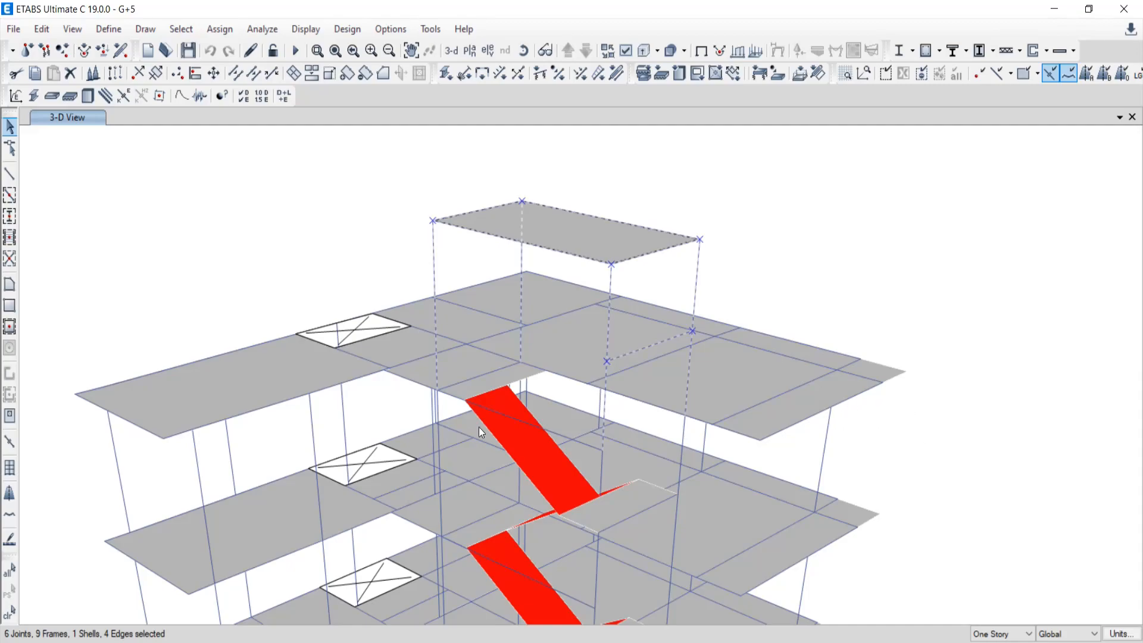
scroll(482, 433, "down", 4)
middle_click_drag(481, 433, 496, 326, "shift")
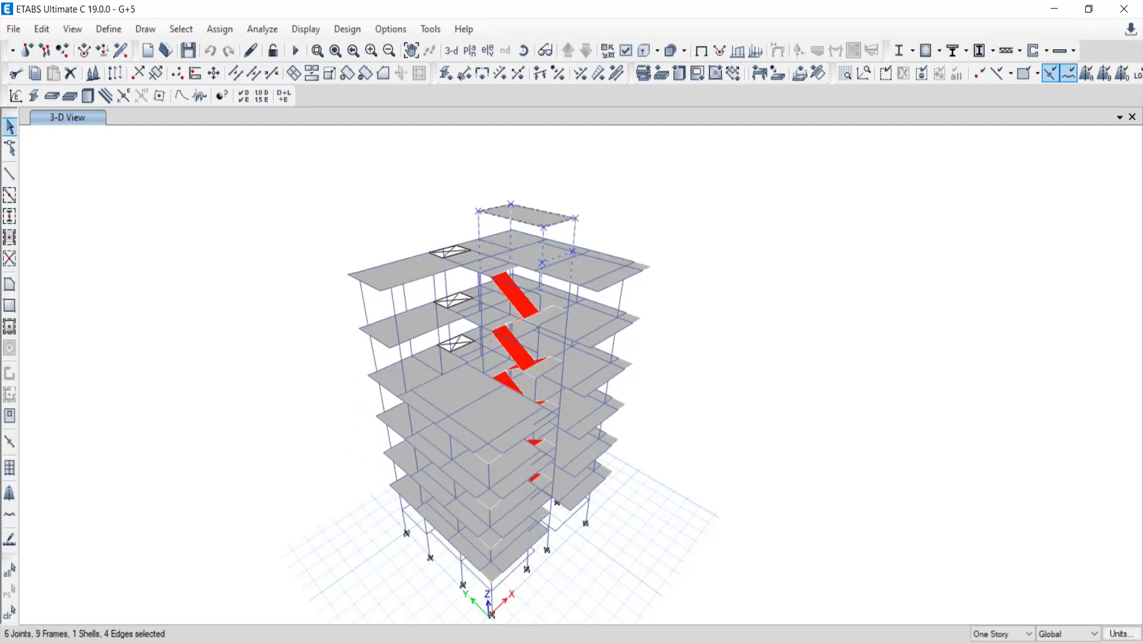
key("alt+Tab")
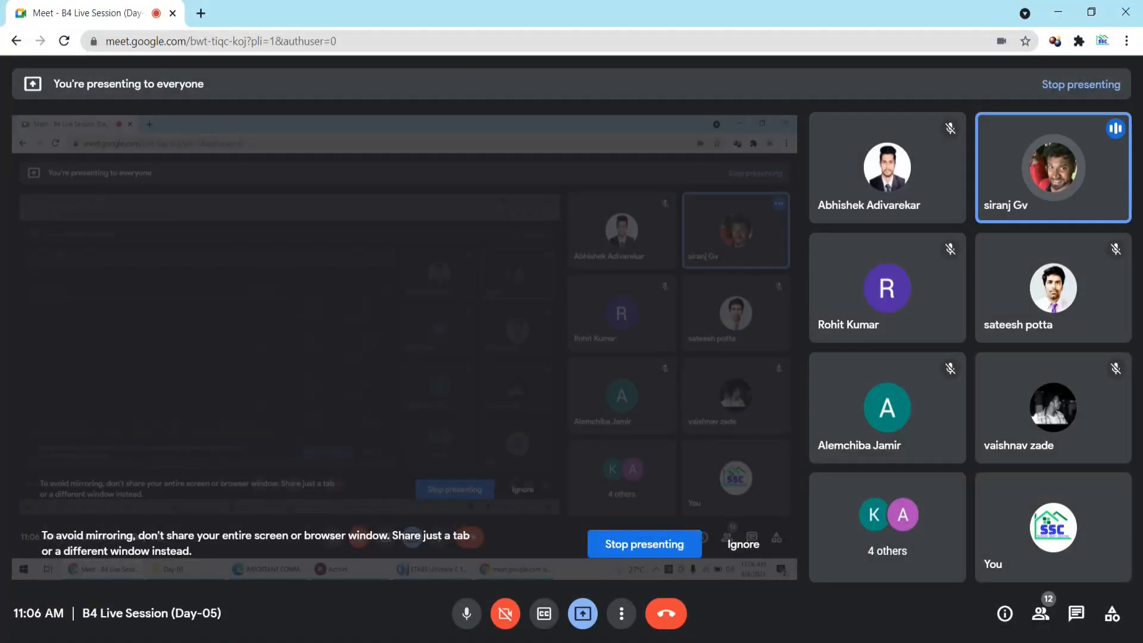
key("alt+Tab")
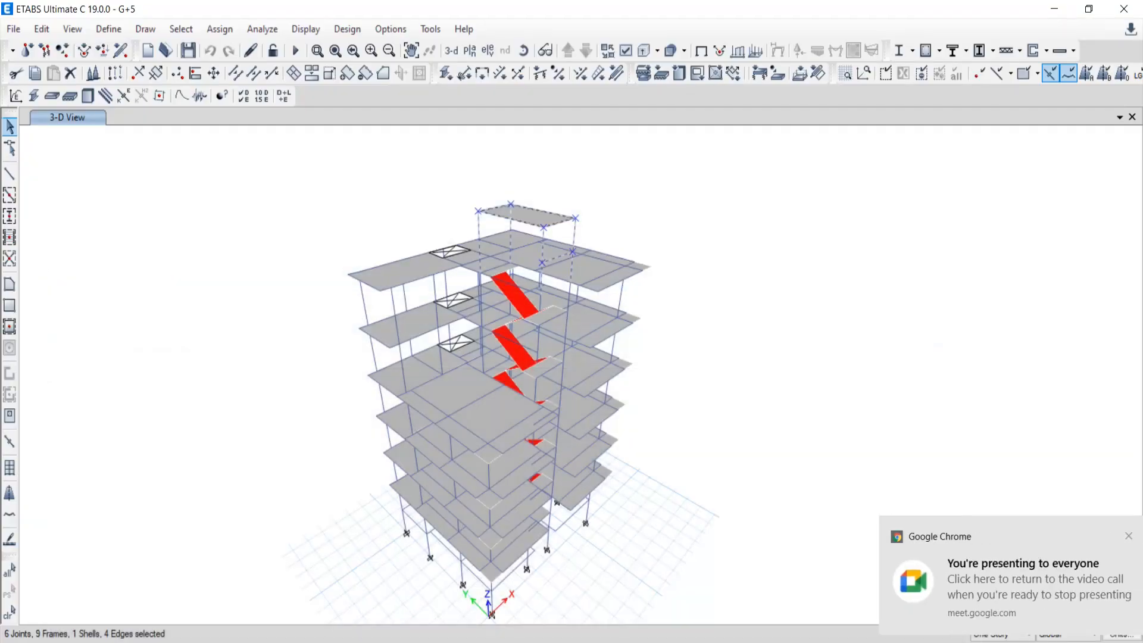
left_click(1109, 536)
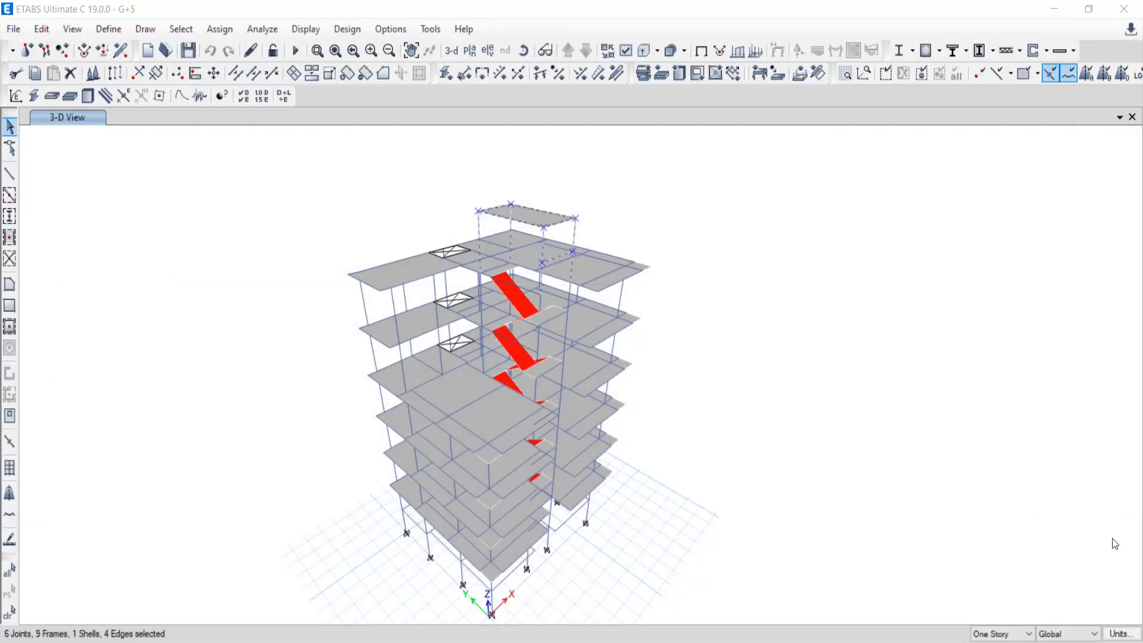
- Invert the selection so that everything except the OHT story objects is selected
left_click(181, 30)
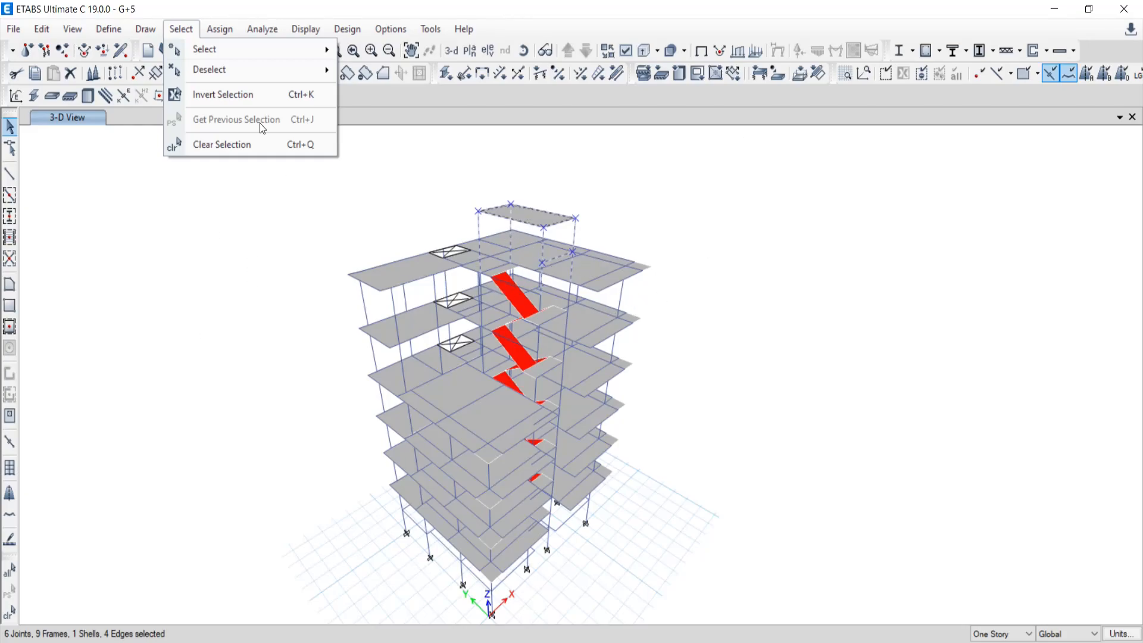
left_click(235, 103)
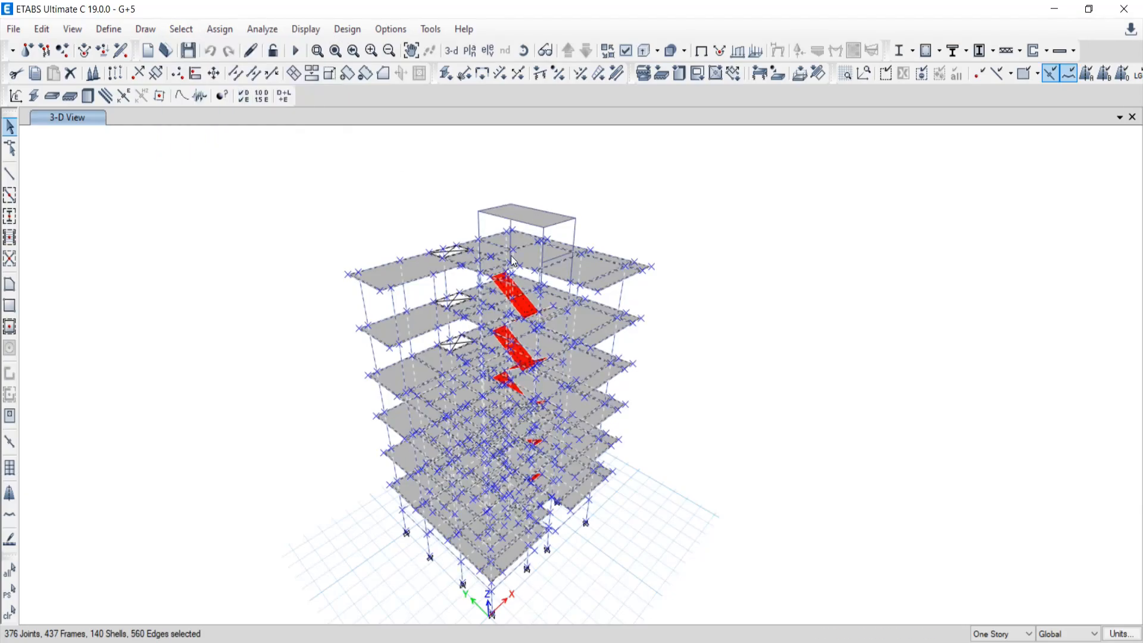
scroll(517, 253, "up", 3)
middle_click_drag(515, 236, 574, 387)
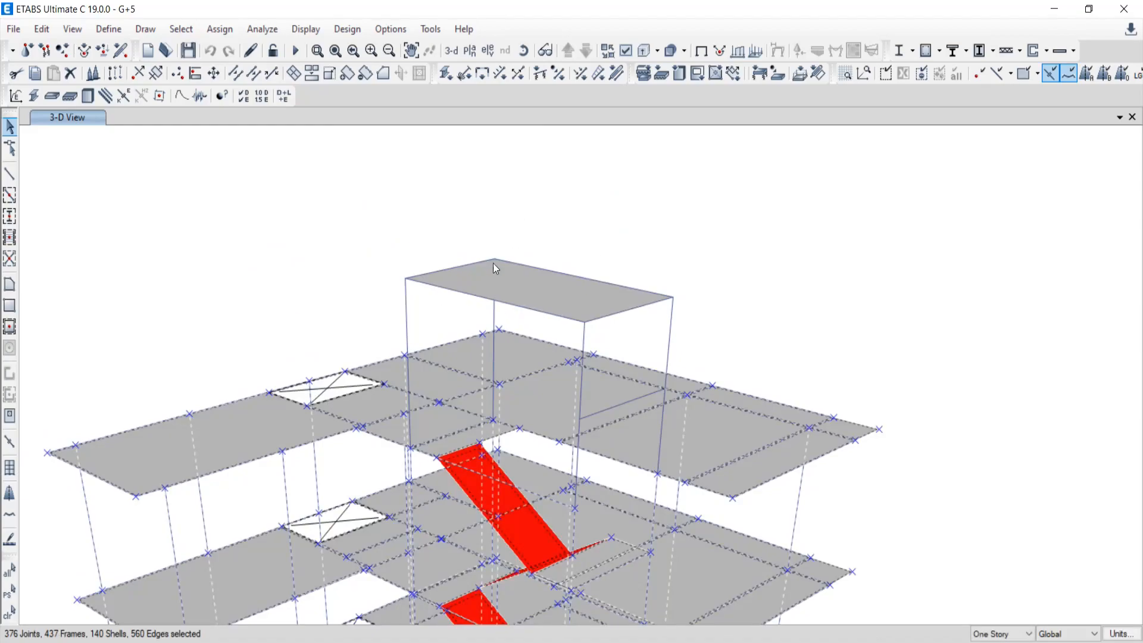
key("alt+Tab")
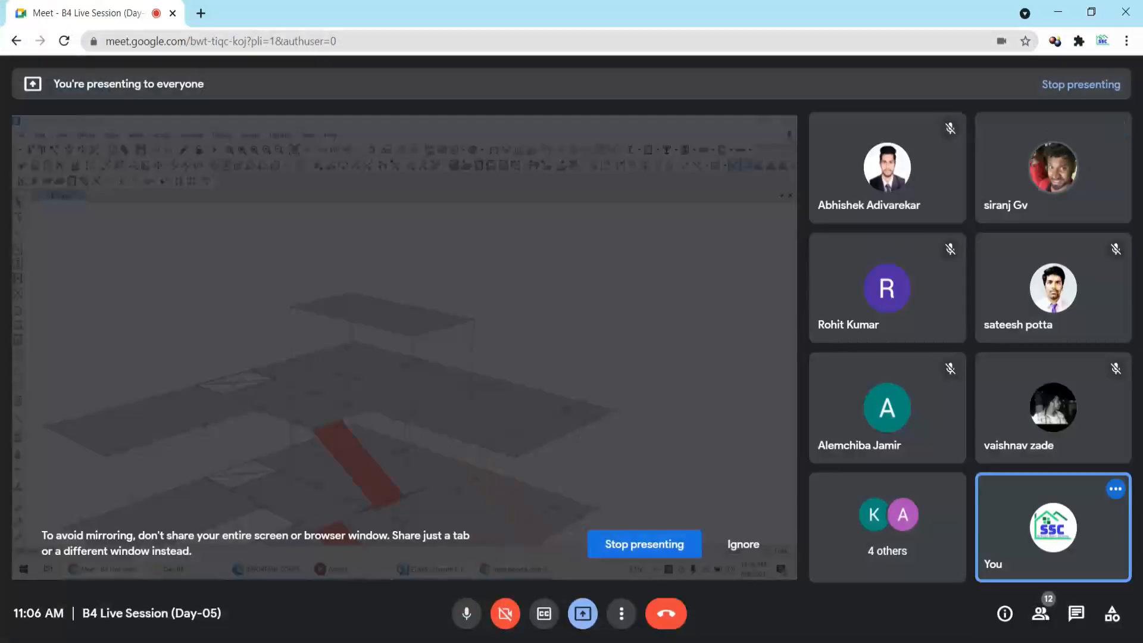
key("alt+Tab")
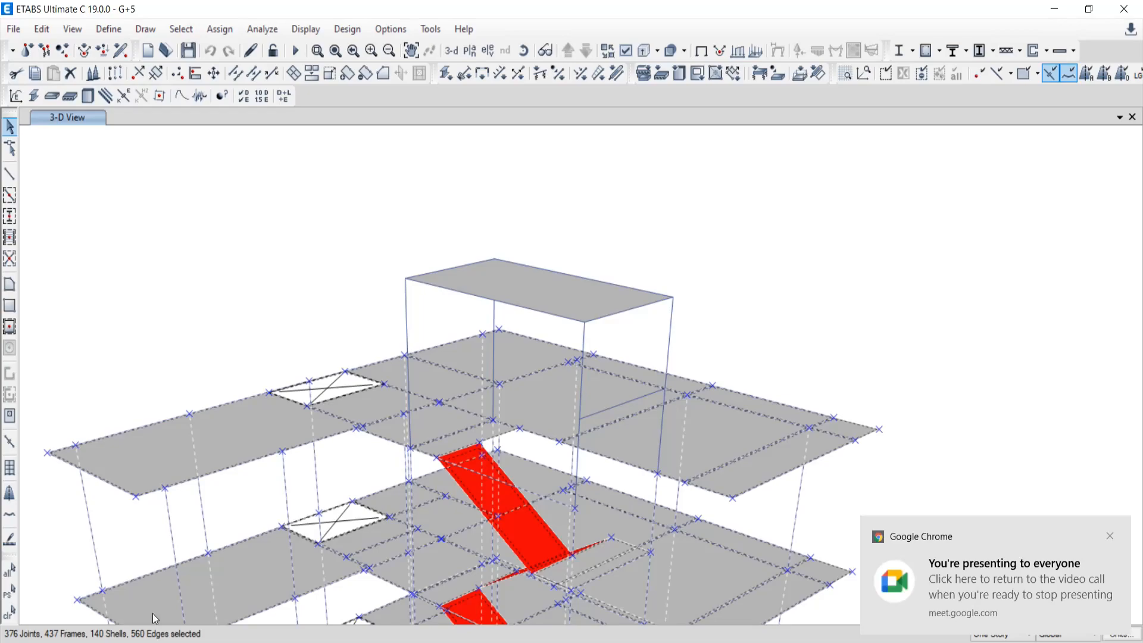
left_click(1110, 537)
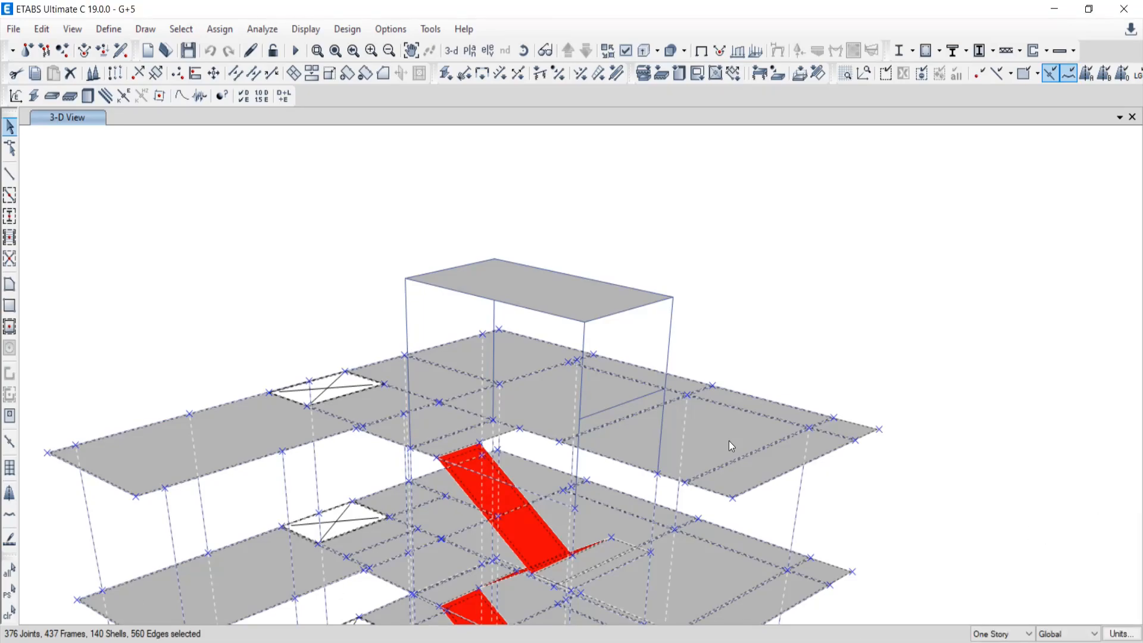
- Clear the inverted selection across the whole model
scroll(538, 409, "down", 5)
middle_click_drag(538, 410, 526, 235)
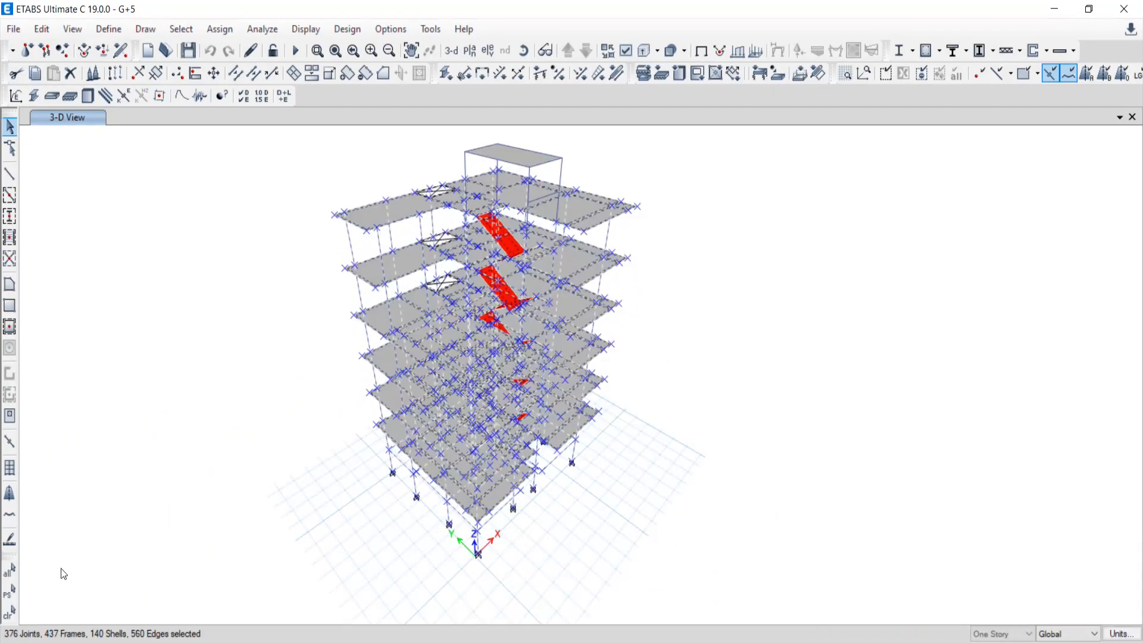
left_click(9, 612)
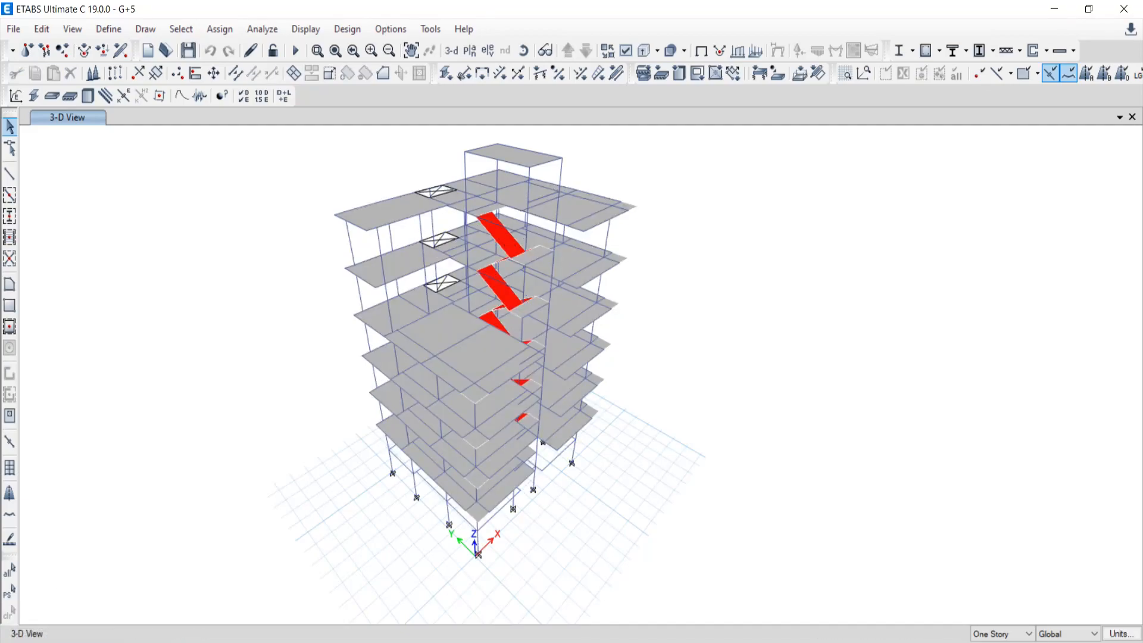
- Switch to the IMPORTANT COMMANDS PDF and highlight item 8 on editing commands, including aligning and moving joints, frames, edges and shells
key("alt+Tab")
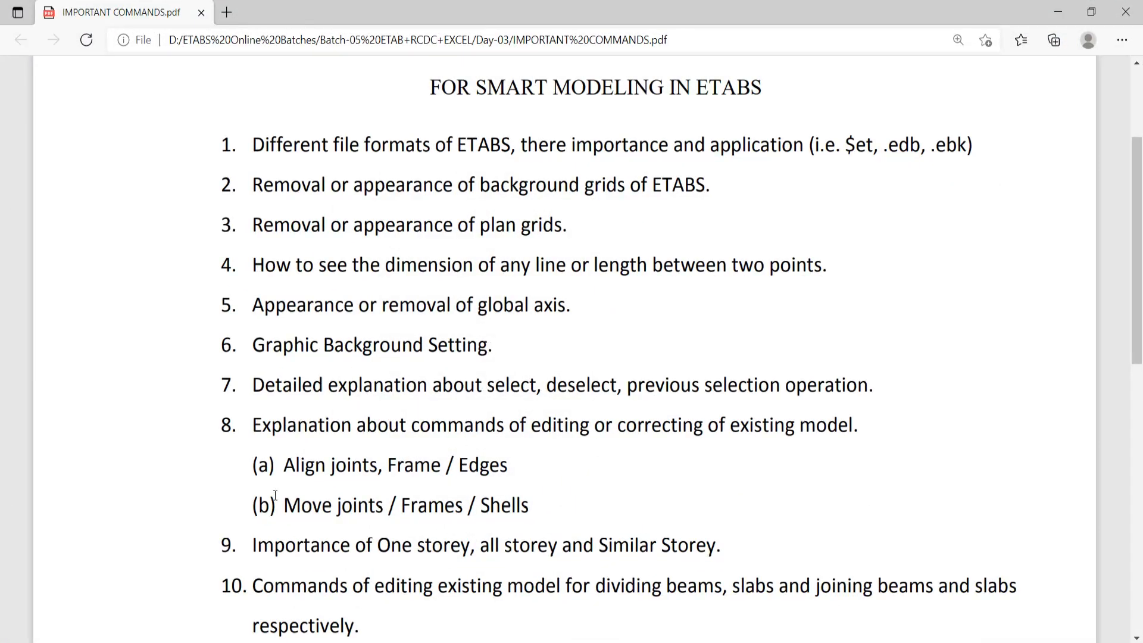
left_click_drag(222, 425, 559, 504)
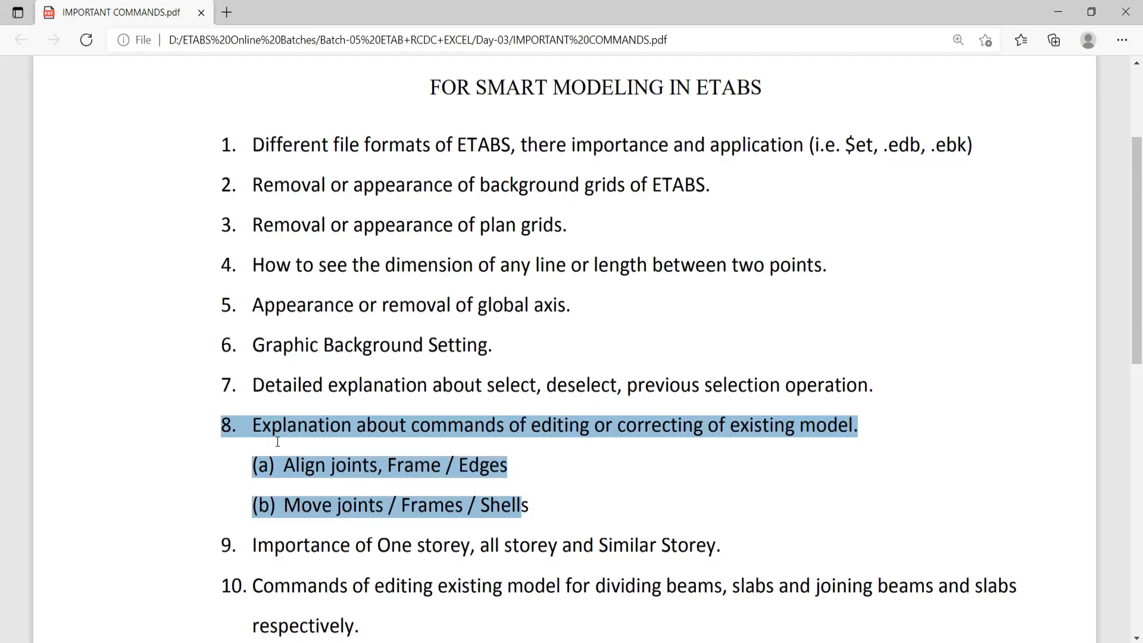
left_click(256, 440)
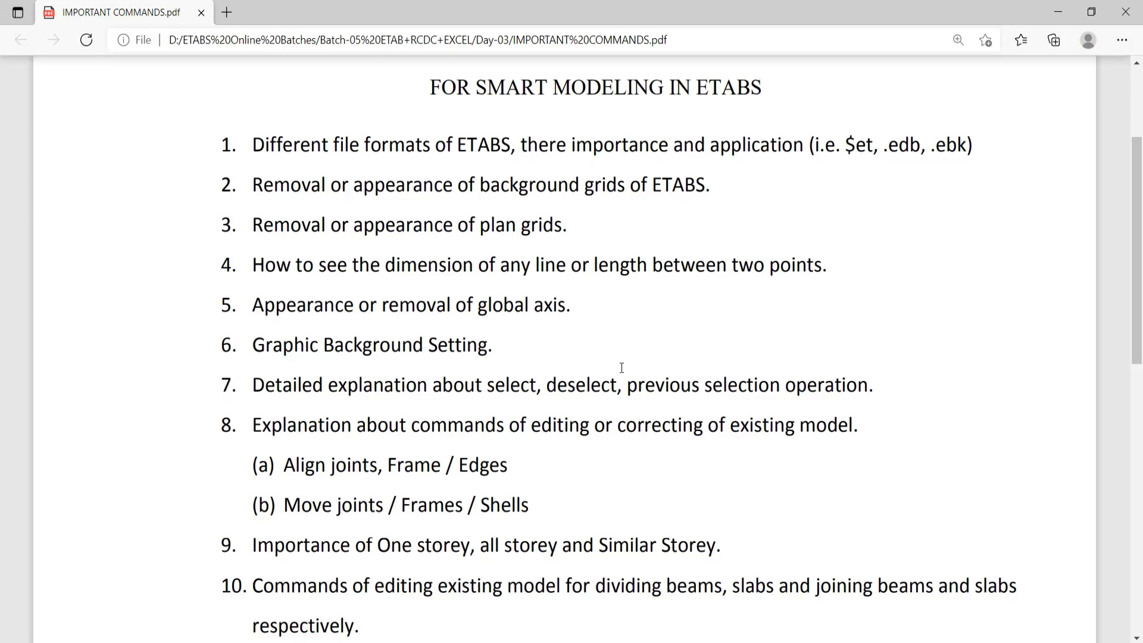
- Switch back to the G+5 building model in ETABS
left_click(631, 642)
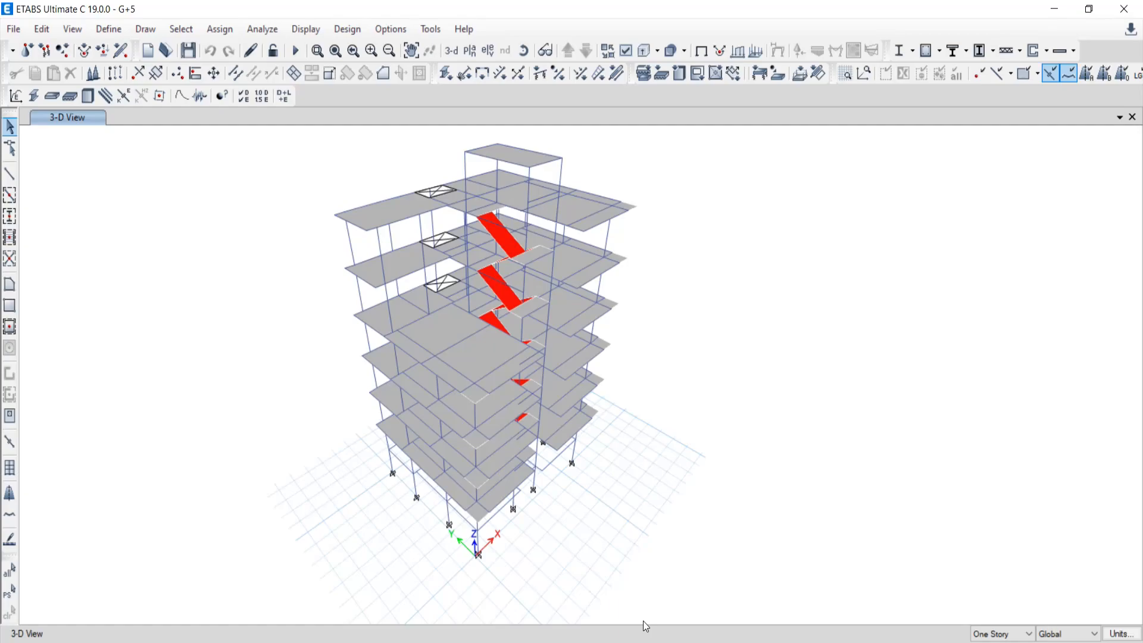
left_click(262, 31)
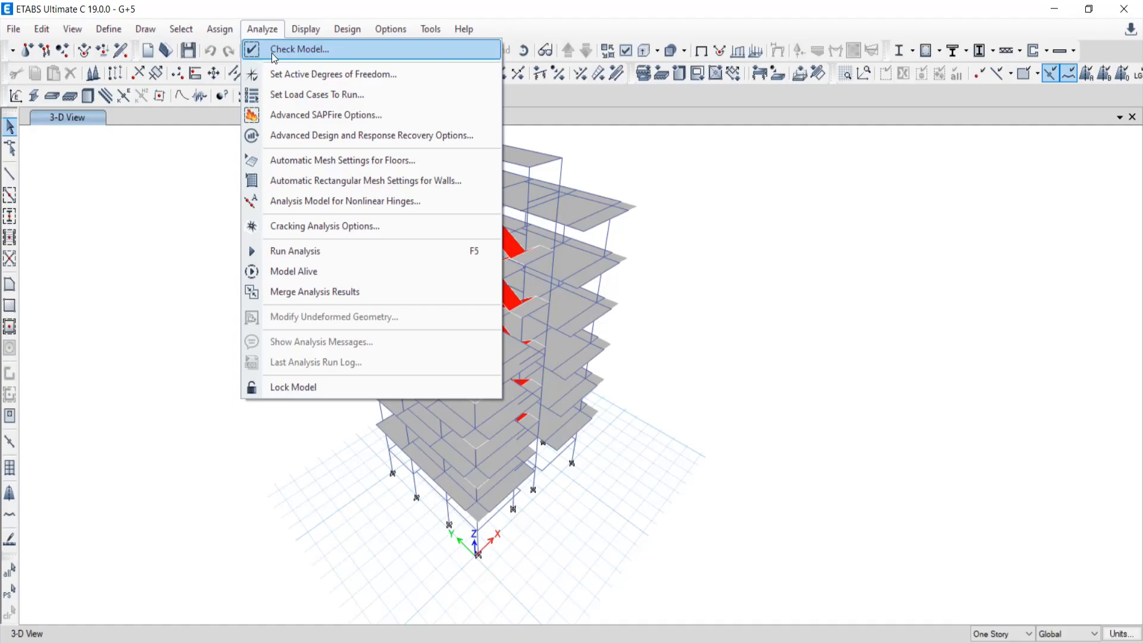
left_click(542, 3)
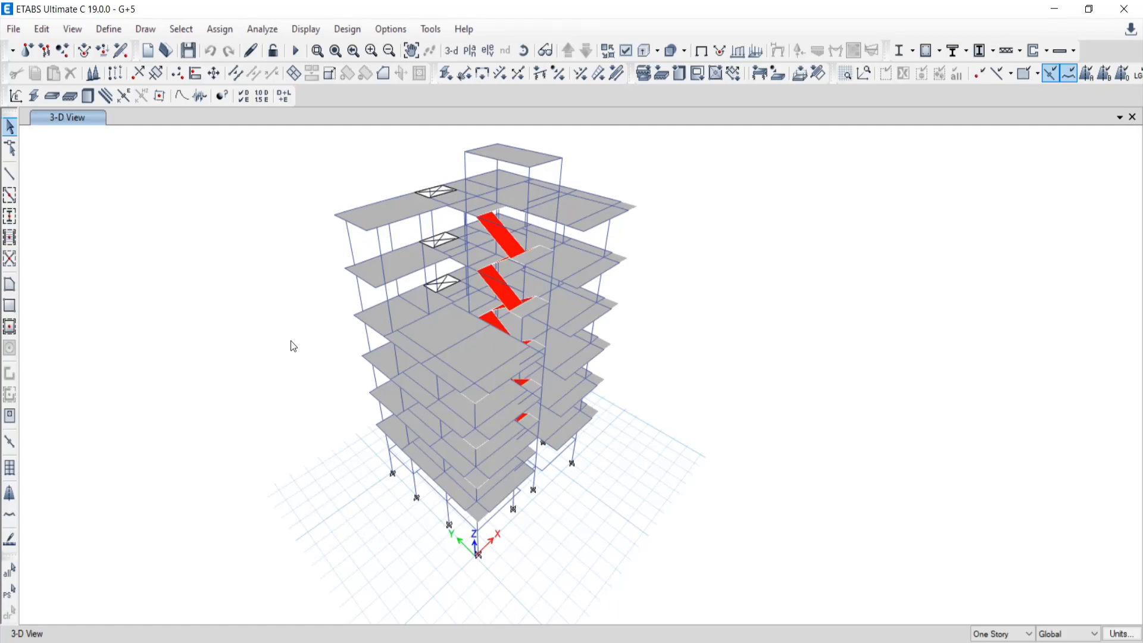
- Launch the Epic Pen annotation overlay from the desktop, mark a short trial line beside the ETABS model and return to cursor mode
key("alt+Tab")
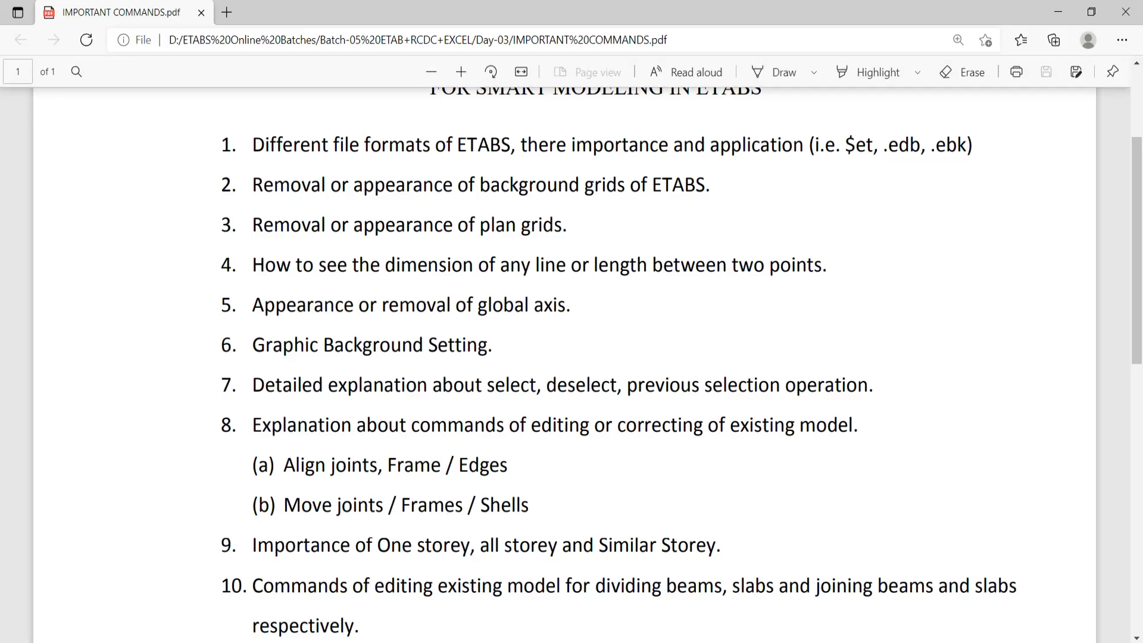
key("super+d")
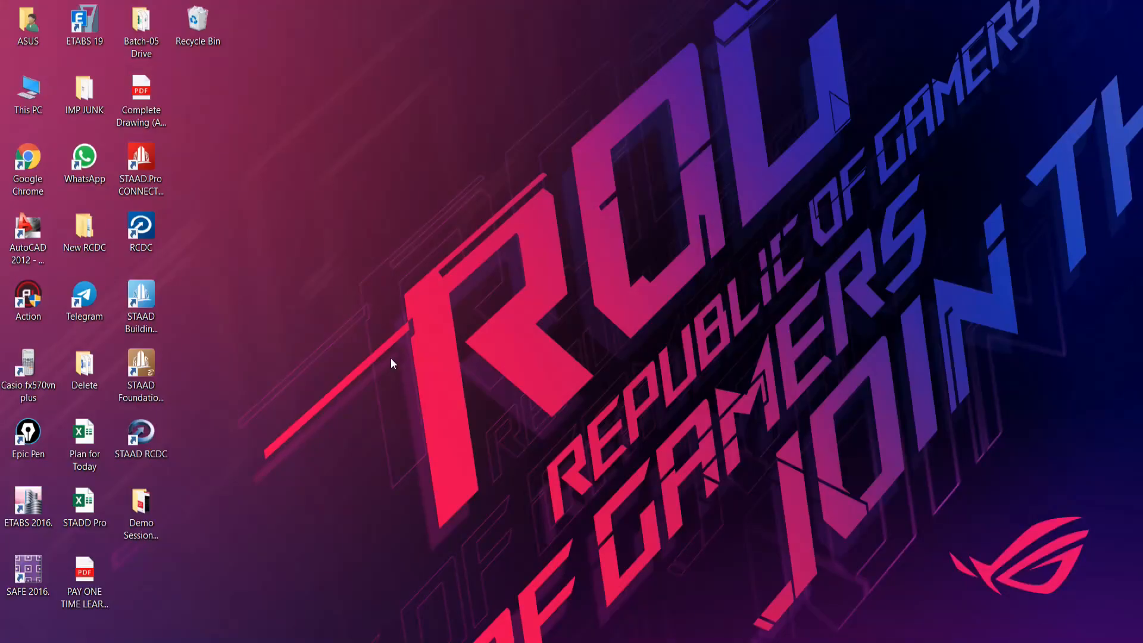
double_click(37, 459)
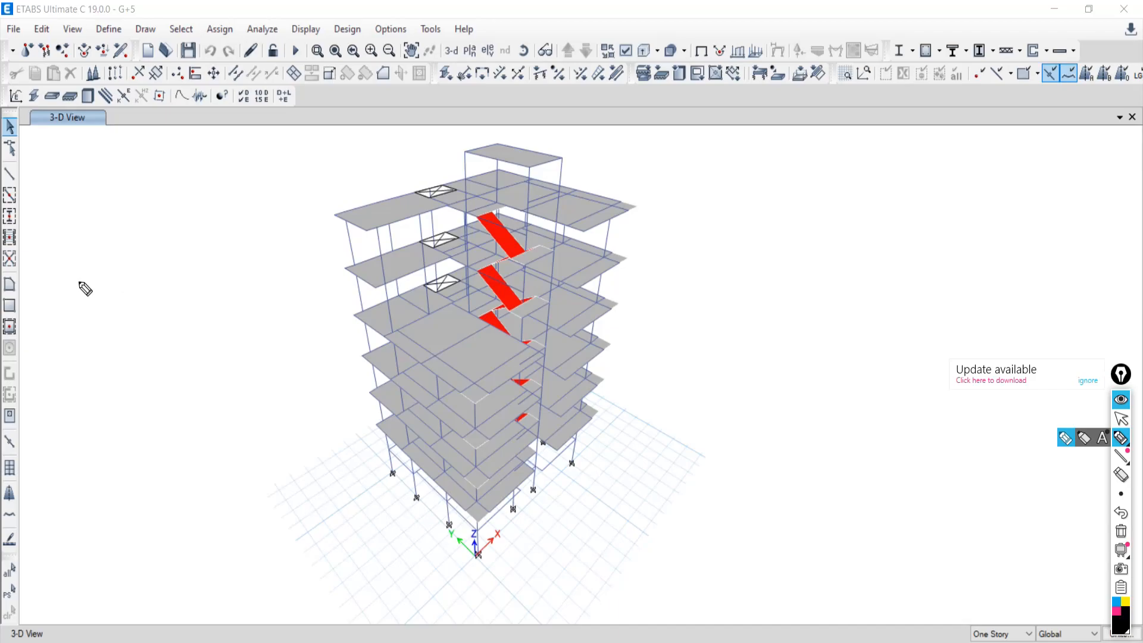
left_click_drag(33, 288, 145, 293)
left_click(1121, 418)
- Open the plan view of Story2
left_click(469, 51)
left_click(493, 329)
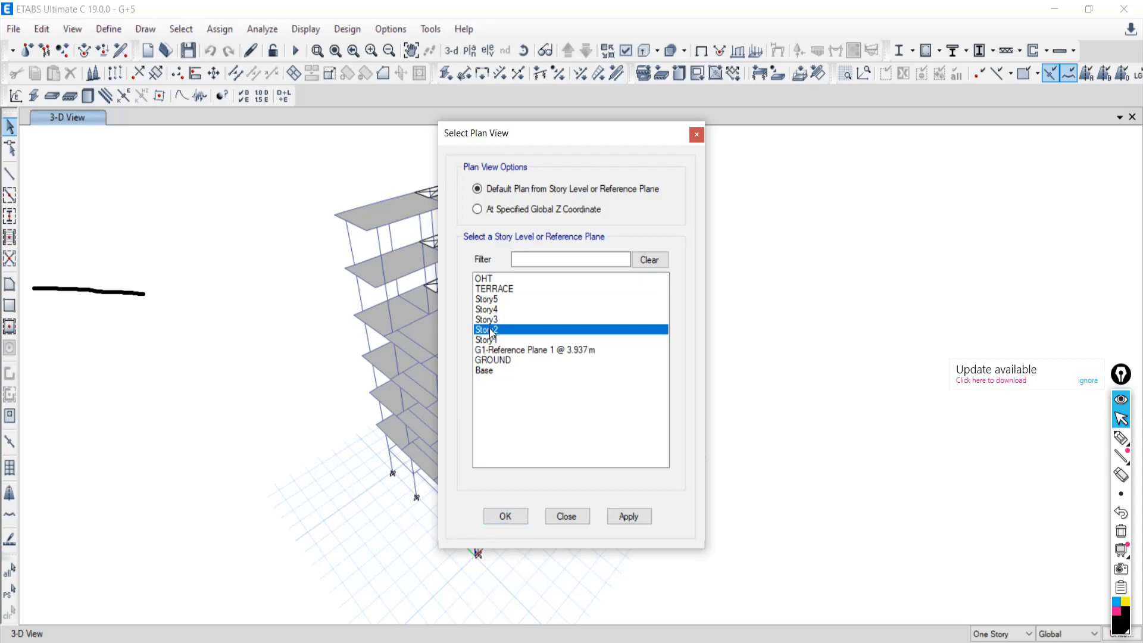
left_click(582, 520)
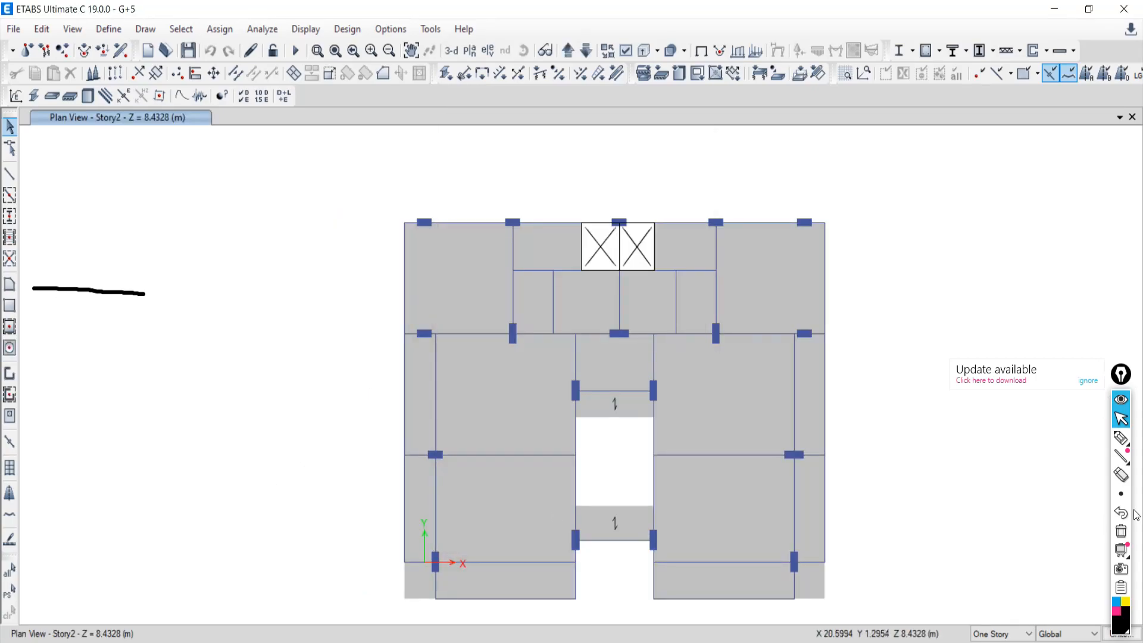
- Annotate three staggered lines above one aligned row, tick and circle the first offset between lines, and erase all annotations
left_click(1125, 443)
left_click_drag(75, 206, 186, 210)
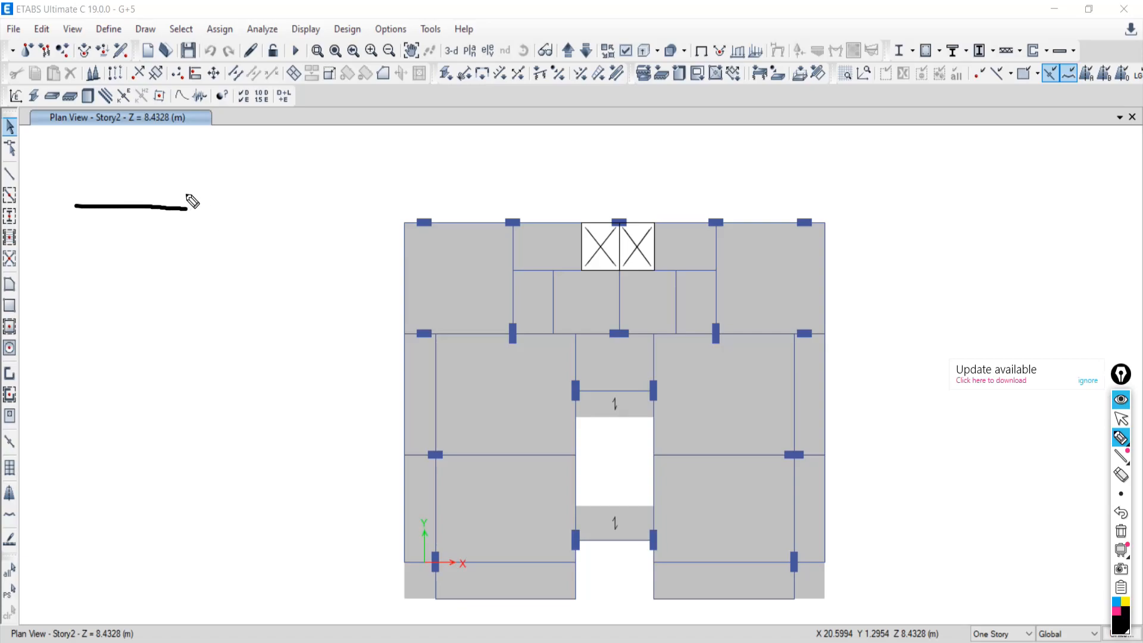
left_click_drag(187, 194, 403, 200)
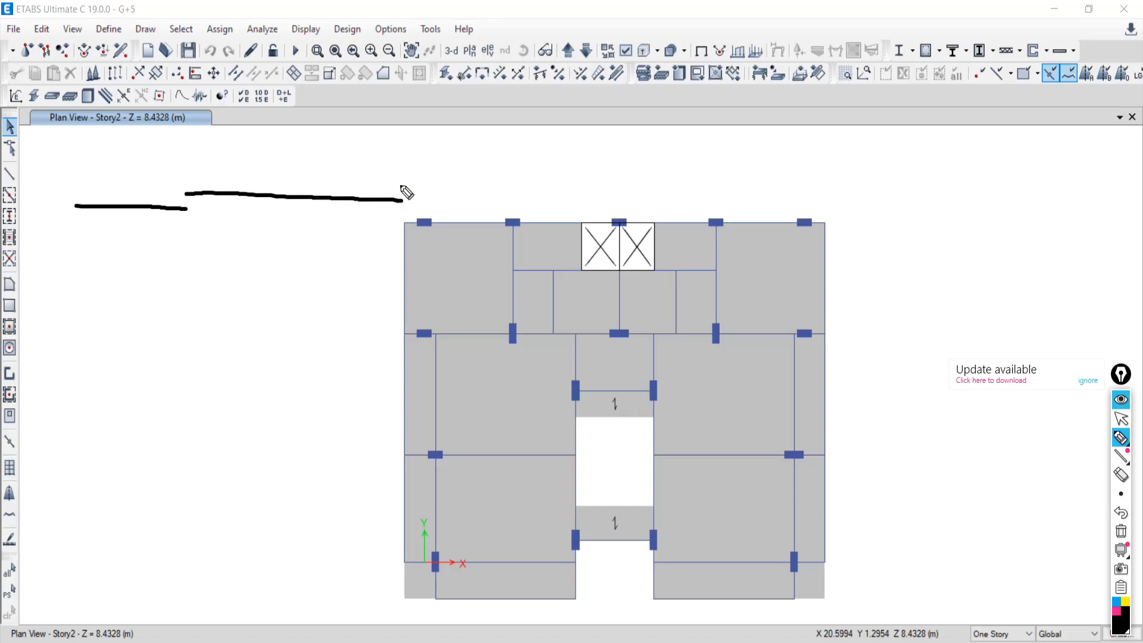
left_click_drag(399, 185, 702, 193)
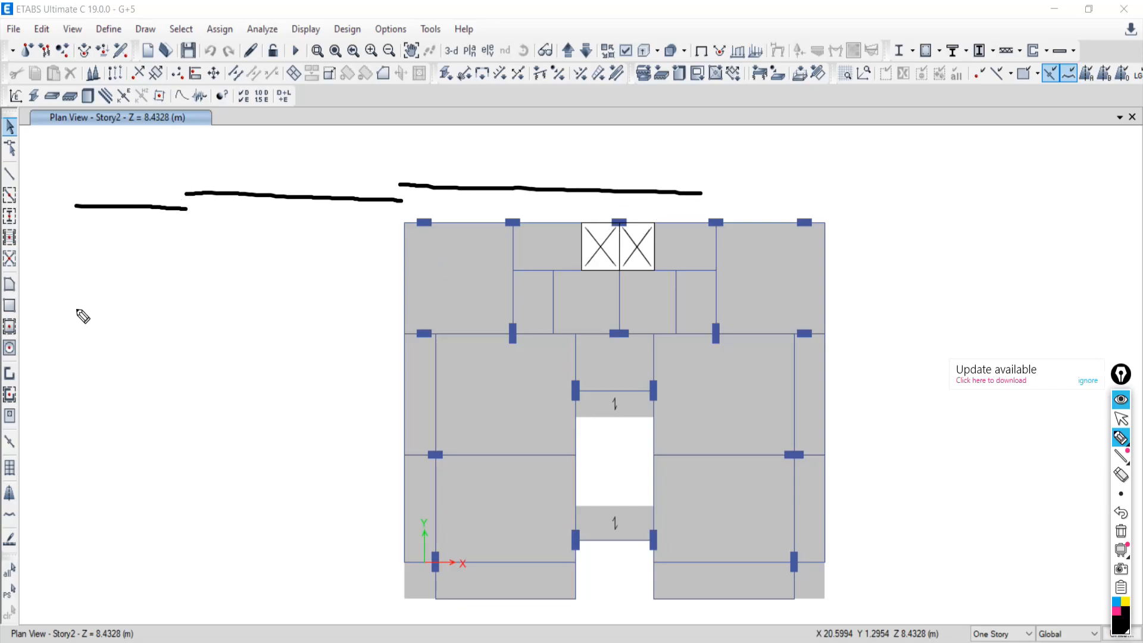
left_click_drag(72, 317, 712, 333)
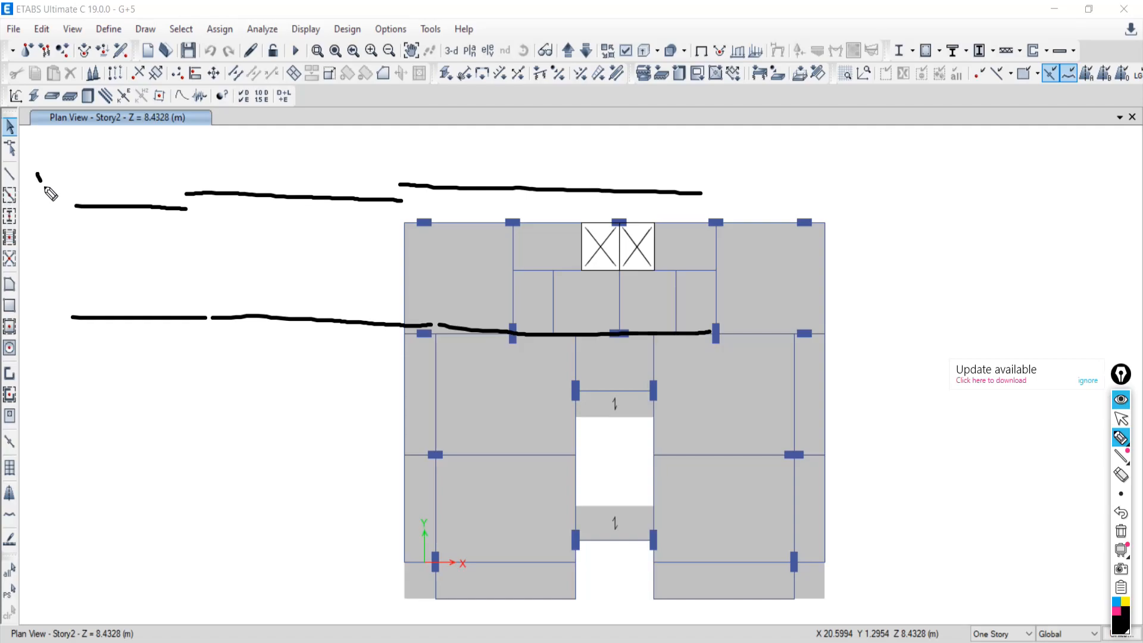
left_click_drag(47, 189, 153, 139)
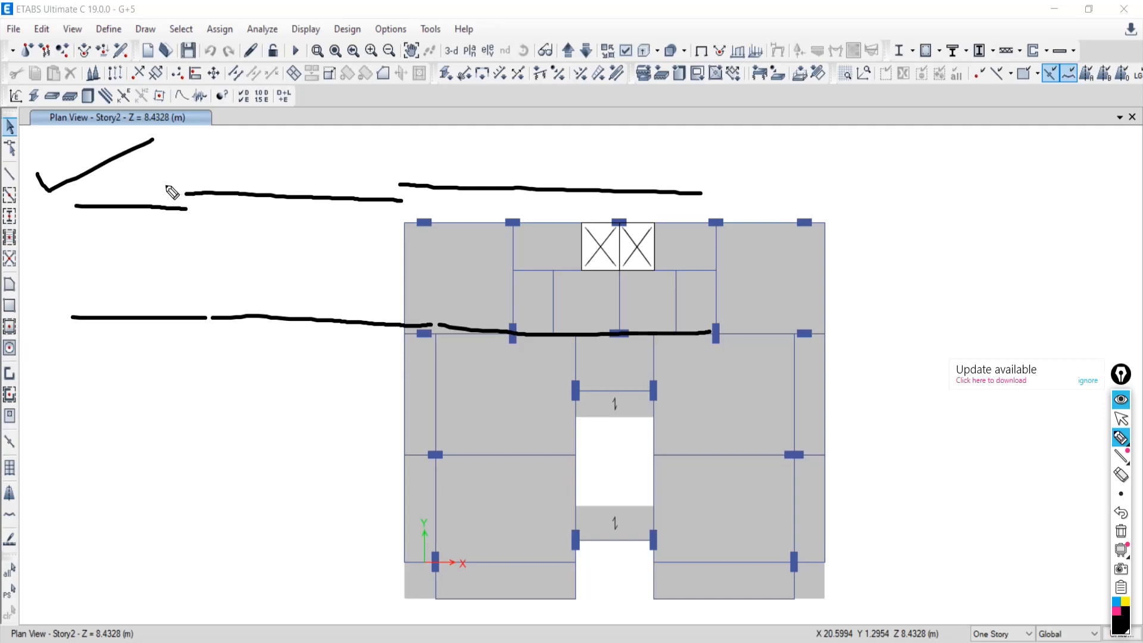
mouse_move(158, 186)
left_mouse_down()
mouse_move(229, 212)
mouse_move(192, 239)
mouse_move(153, 211)
mouse_move(153, 194)
left_mouse_up()
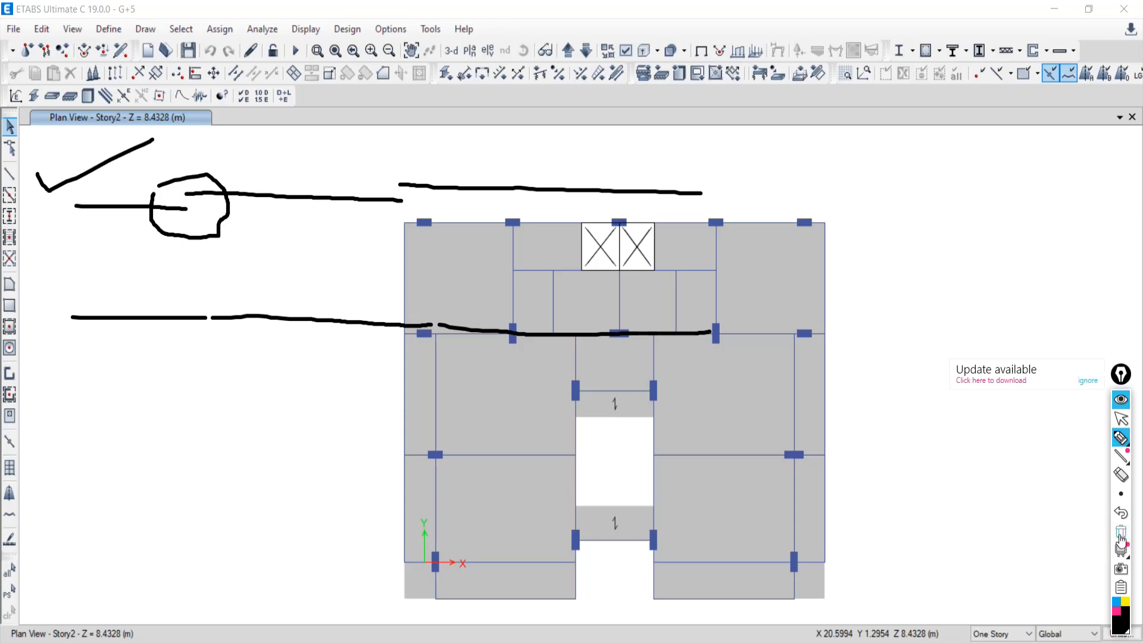
left_click(1122, 539)
- Sketch another stepped set of annotation lines with a straight line below for comparison, erase them and return to cursor mode
mouse_move(32, 239)
left_mouse_down()
mouse_move(214, 255)
mouse_move(570, 208)
left_mouse_up()
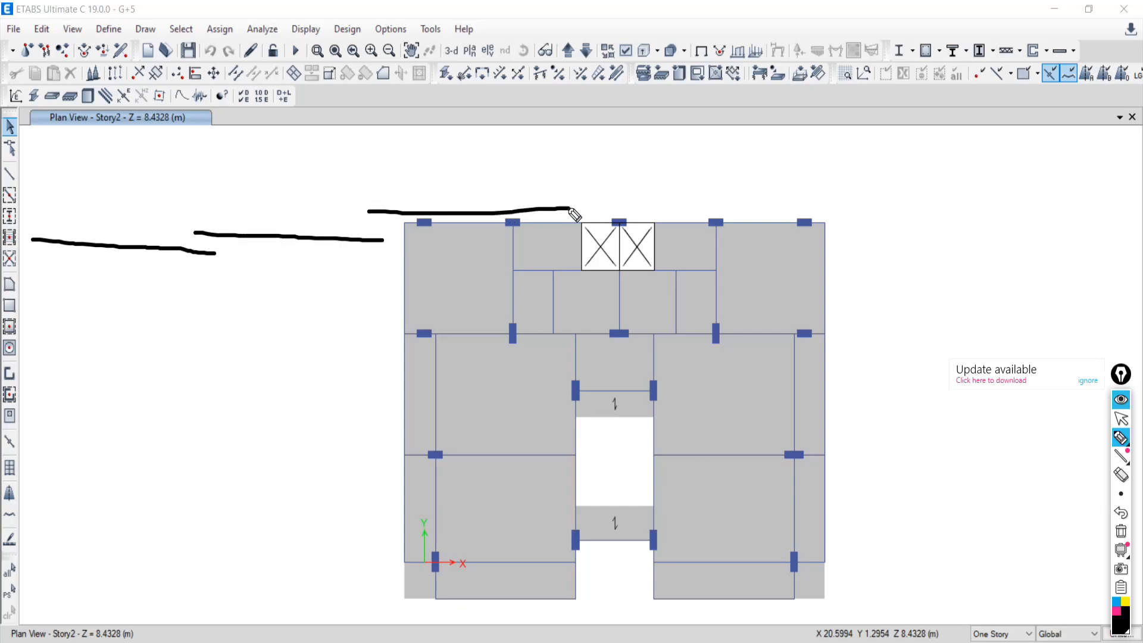
left_click_drag(42, 363, 589, 363)
left_click_drag(490, 367, 52, 354)
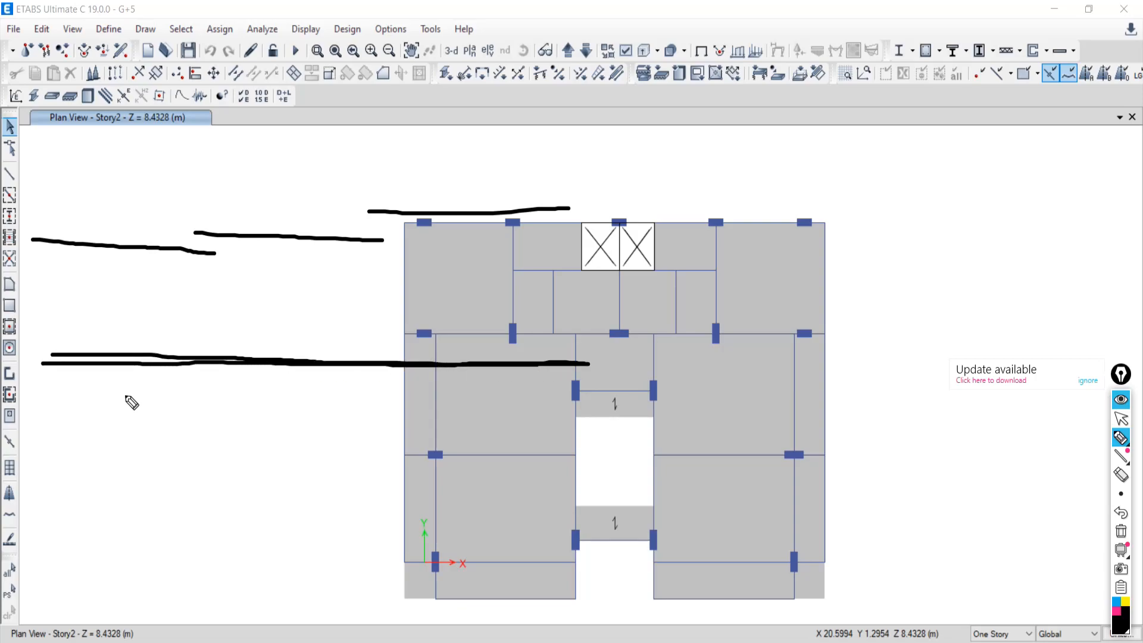
left_click(1121, 531)
left_click(1124, 421)
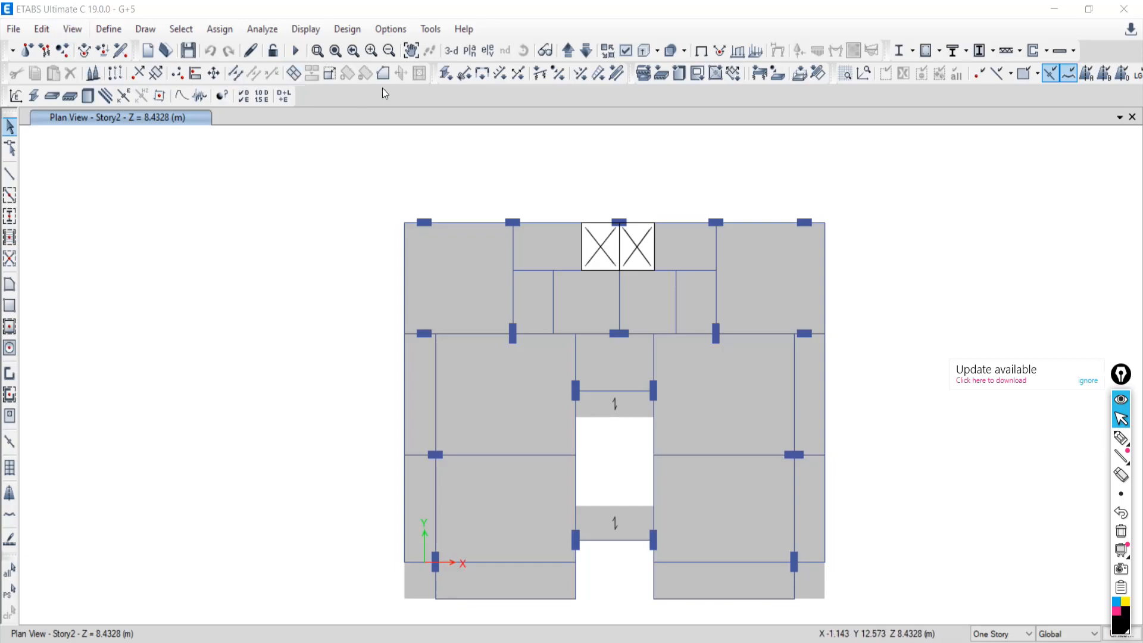
- Draw two staggered horizontal beams left of the Story2 plan with section BM230X300M20, the first about 4.3 m long
left_click(9, 175)
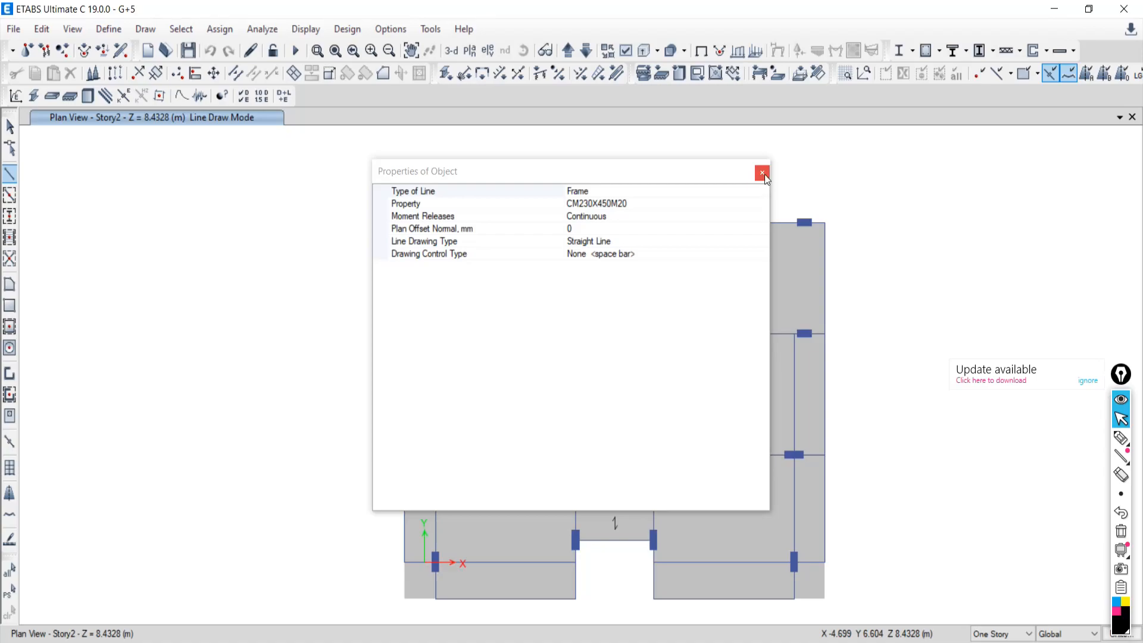
left_click(663, 203)
left_click(762, 203)
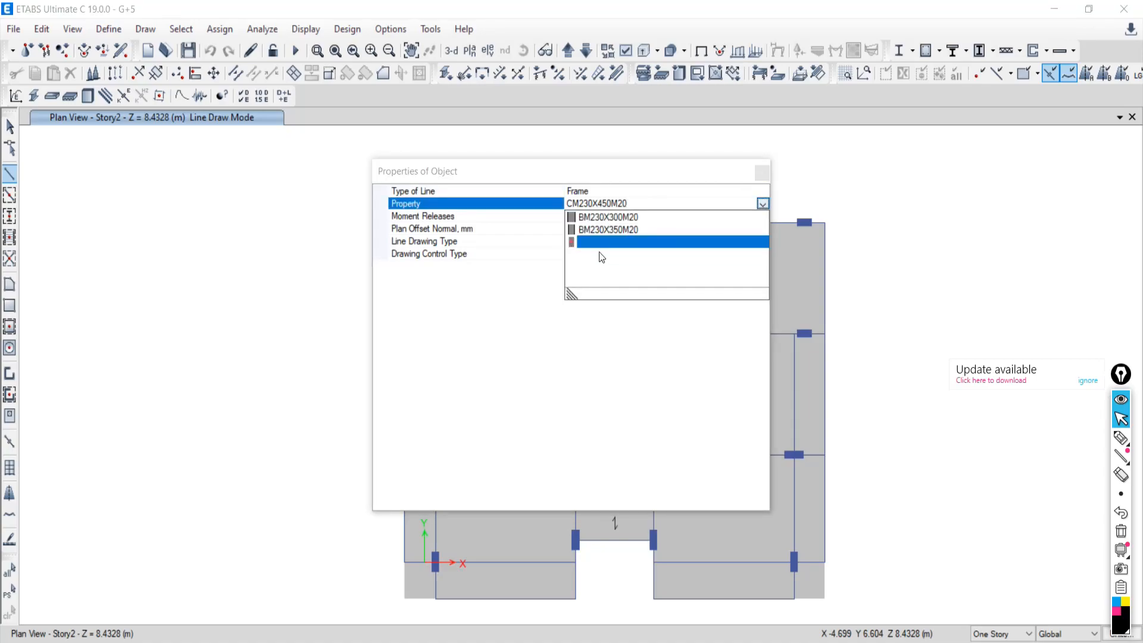
left_click(613, 216)
left_click(761, 172)
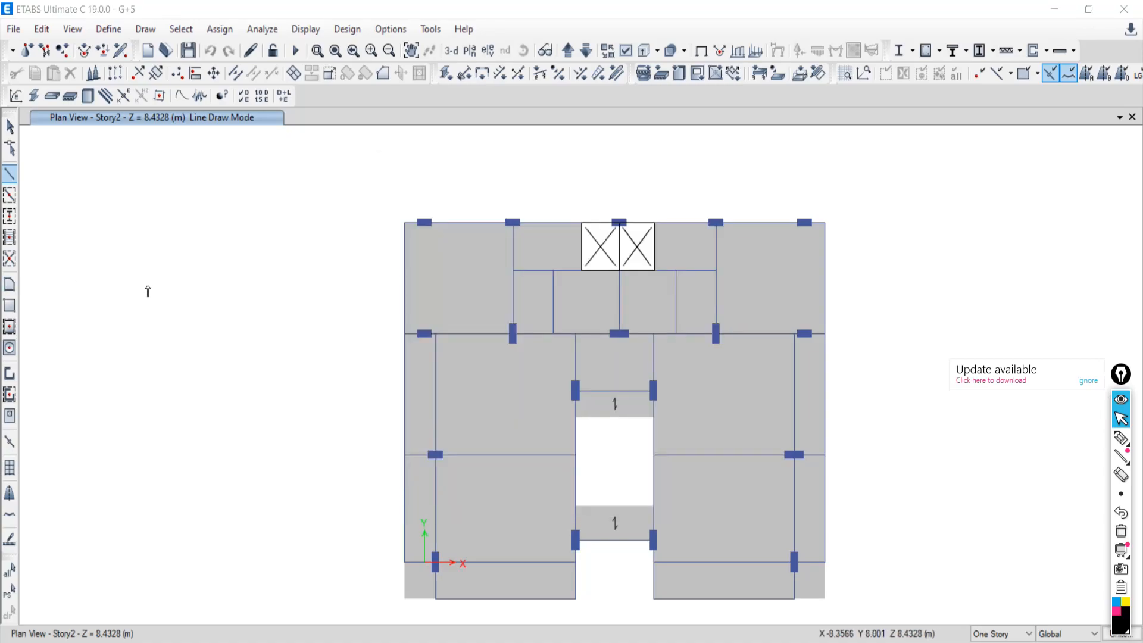
left_click(43, 264)
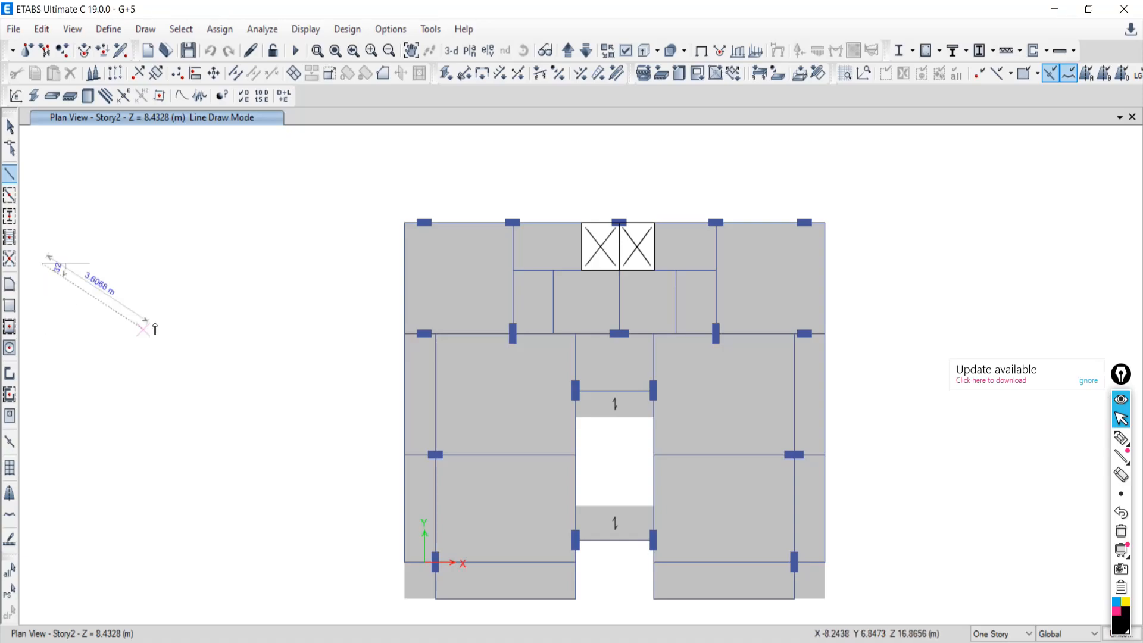
double_click(183, 264)
left_click(183, 246)
double_click(344, 246)
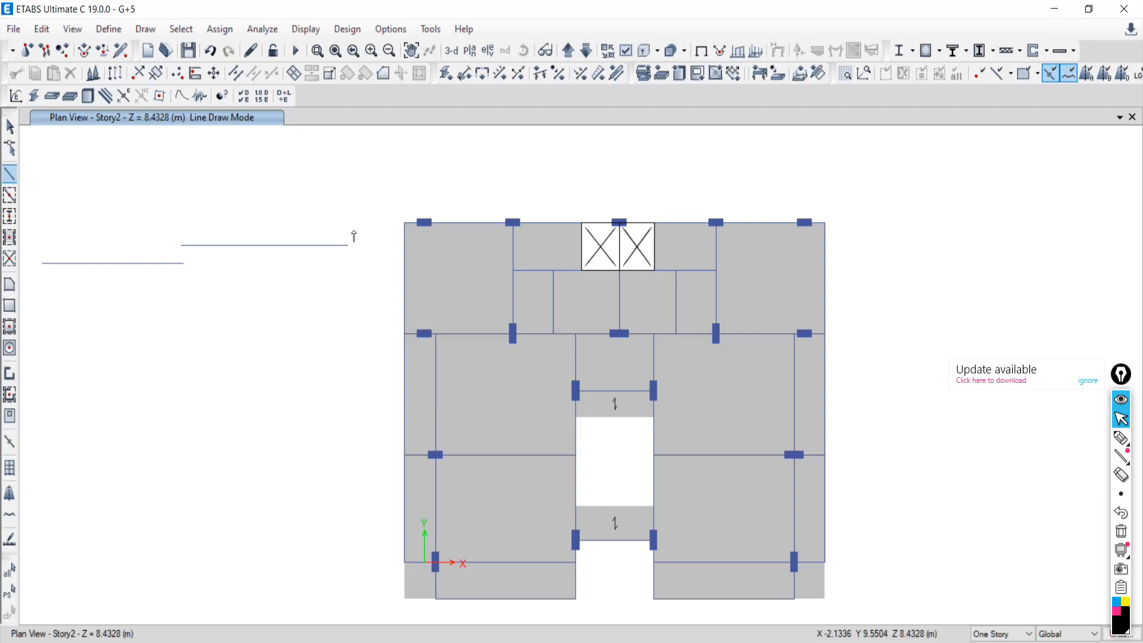
- Draw a third horizontal beam about 1.5 m long, slightly above the second beam's right end, and end line drawing
scroll(365, 268, "up", 3)
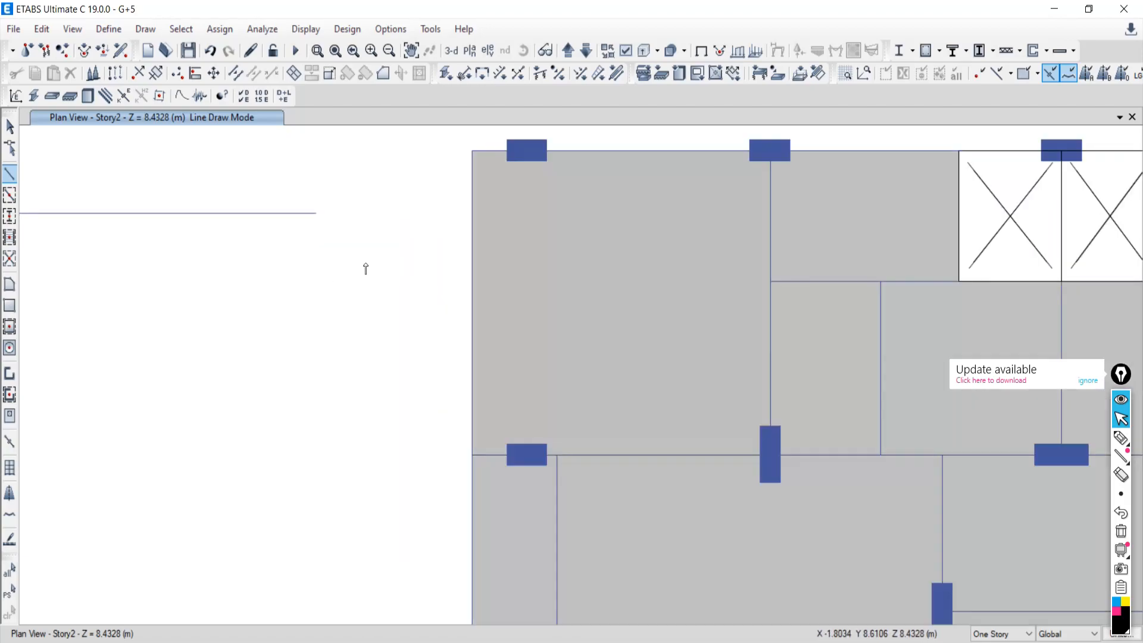
left_click(318, 192)
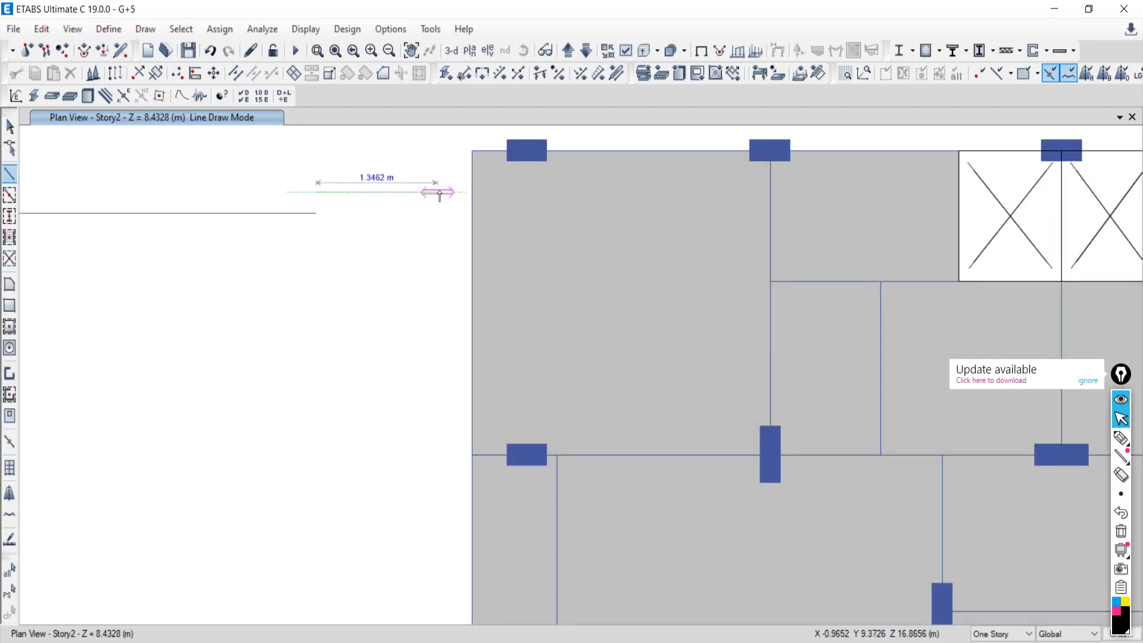
left_click(454, 193)
right_click(335, 284)
scroll(400, 284, "down", 6)
scroll(371, 269, "up", 3)
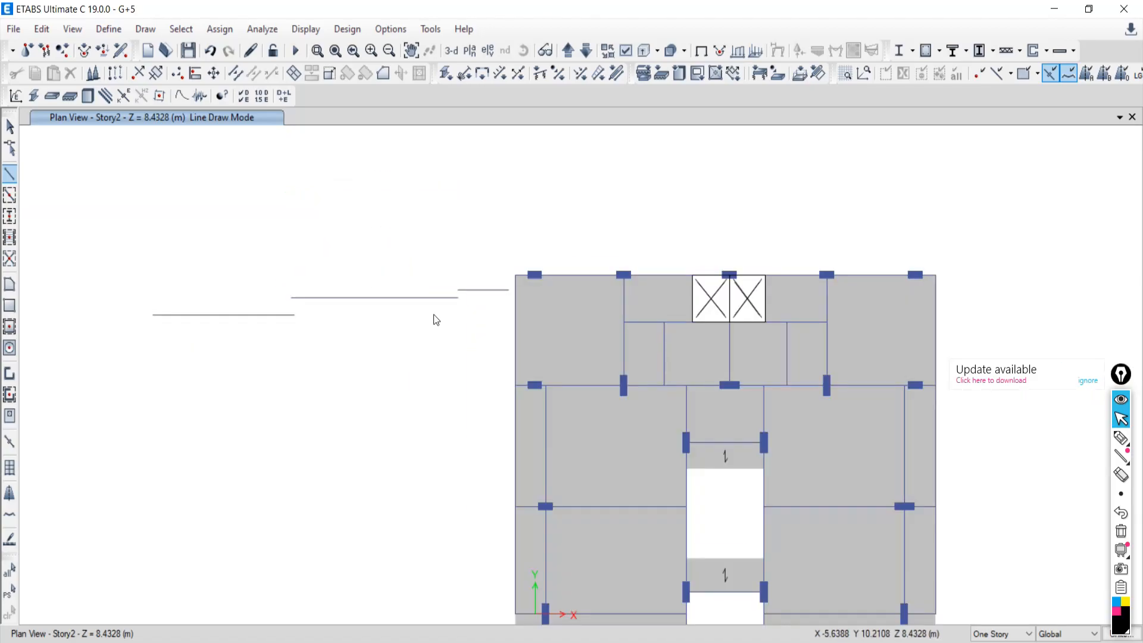
left_click(10, 127)
- Mark a thick straight annotation line above the three beams to show the desired alignment, and erase it
mouse_move(57, 236)
left_mouse_down()
mouse_move(523, 372)
mouse_move(506, 352)
mouse_move(509, 334)
mouse_move(400, 203)
mouse_move(492, 350)
mouse_move(512, 337)
mouse_move(286, 179)
left_mouse_up()
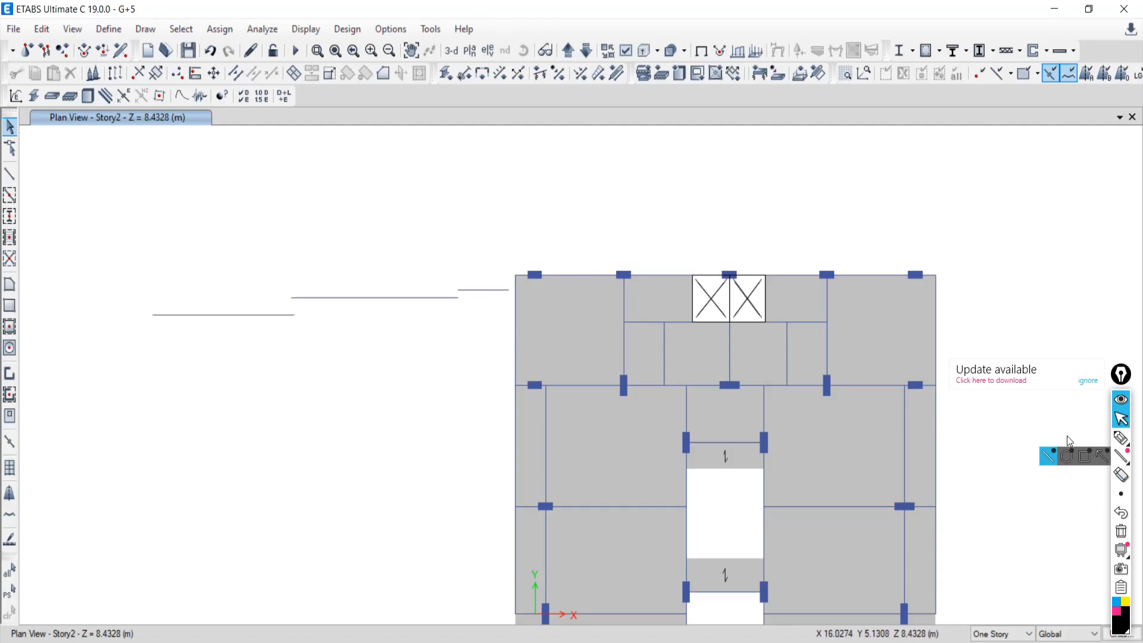
left_click(1121, 438)
left_click_drag(141, 253, 492, 253)
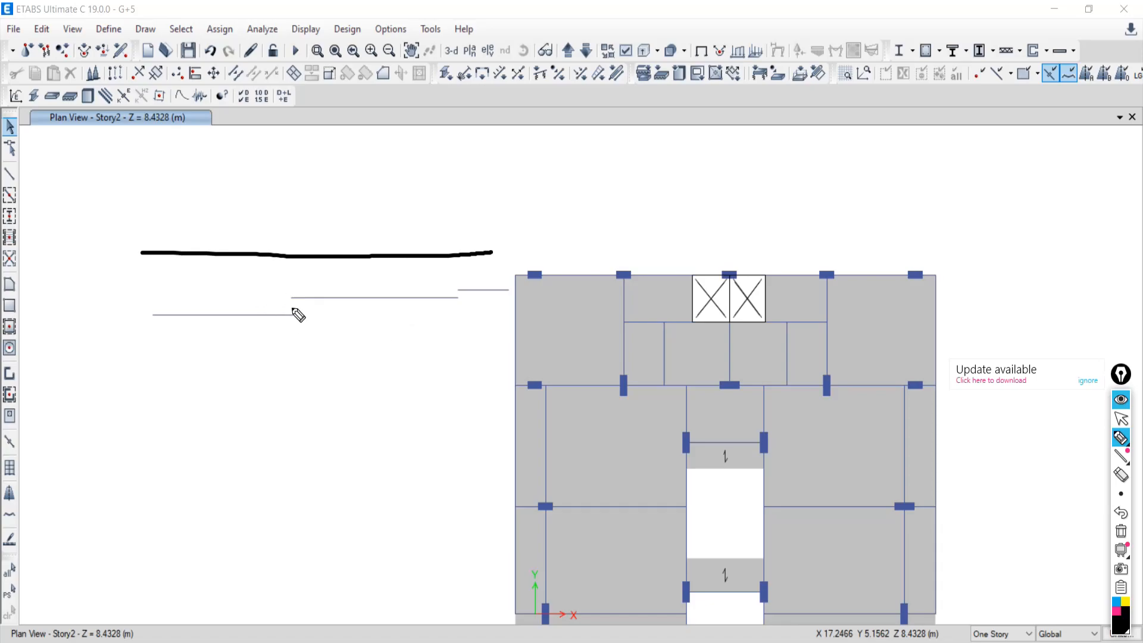
left_click_drag(145, 254, 513, 255)
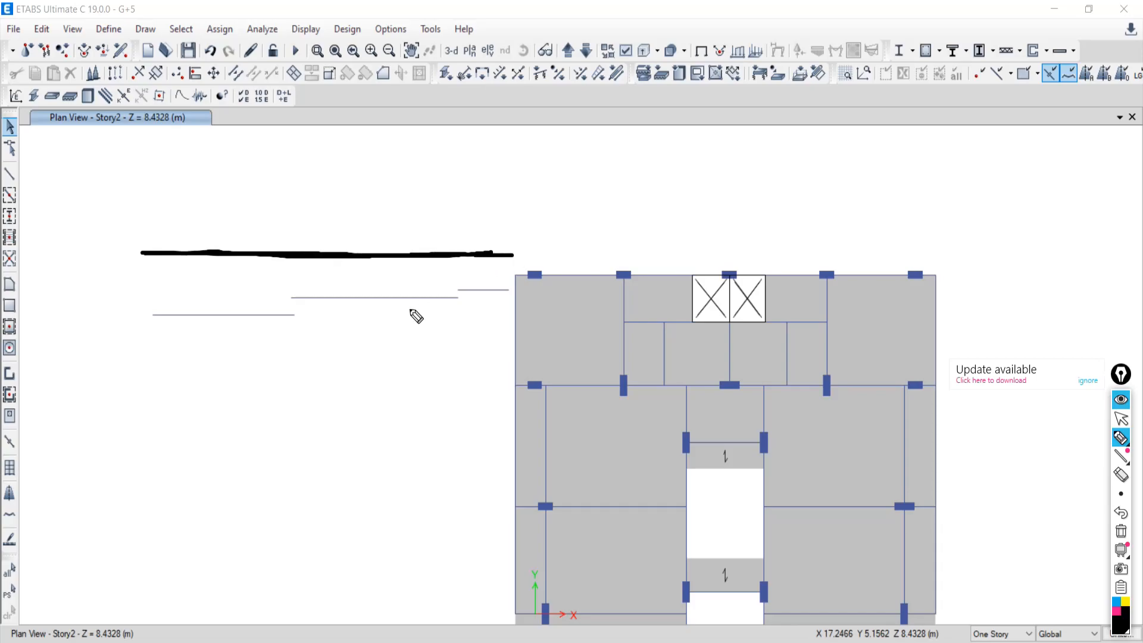
left_click(1121, 531)
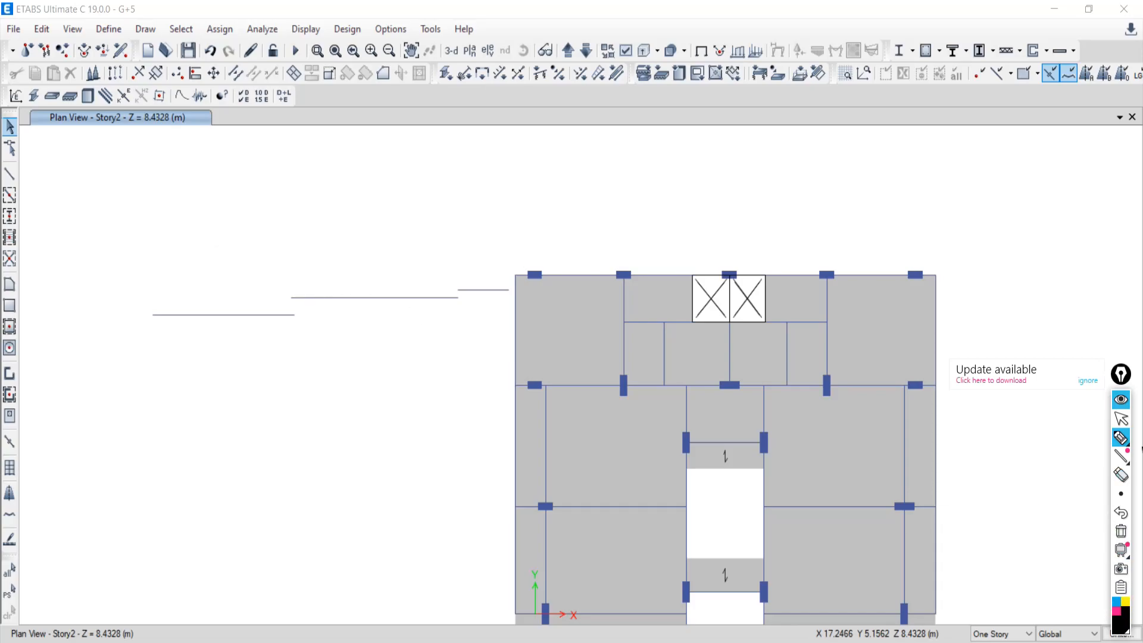
- Inspect the first beam's left joint coordinates, circle the coordinate read-out and the Story2 plan elevation, and erase the marks
left_click(1122, 419)
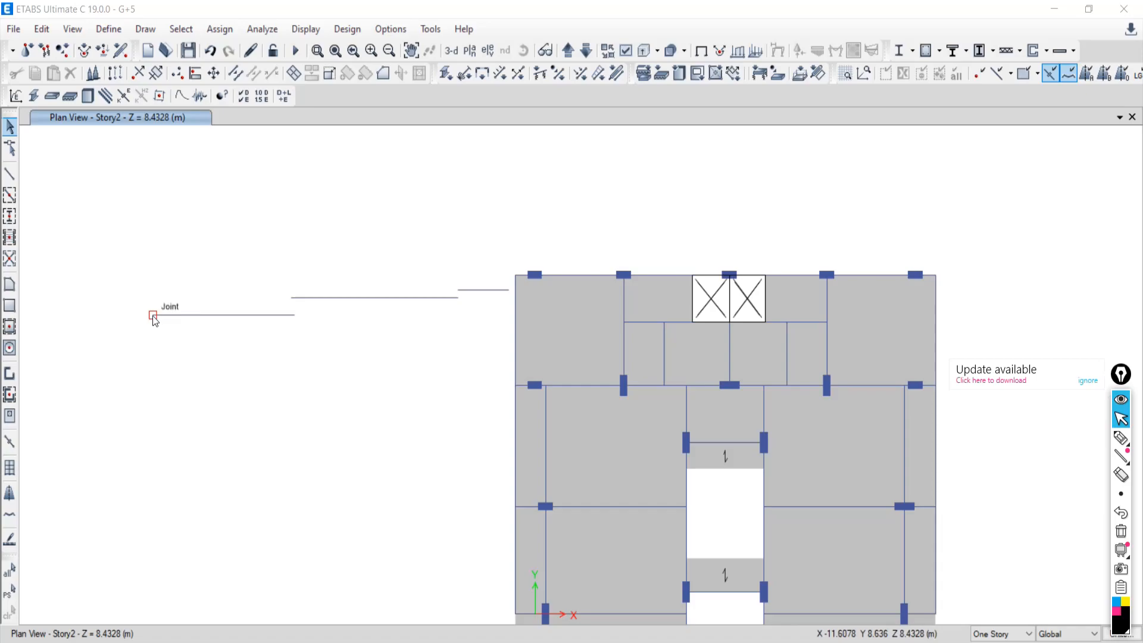
left_click(1121, 438)
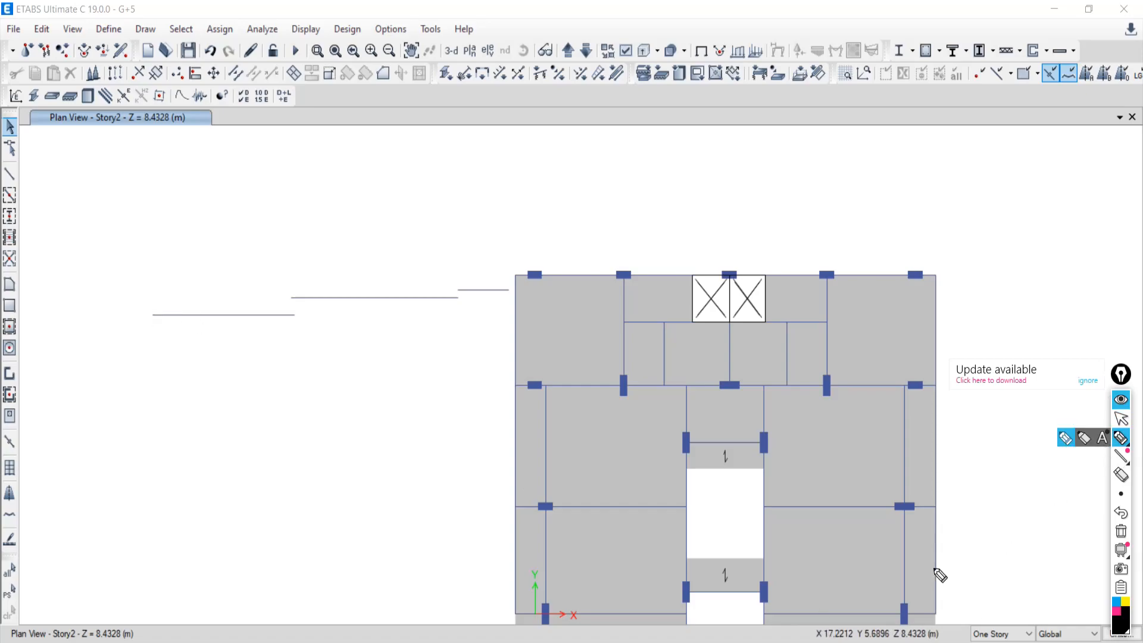
mouse_move(762, 627)
left_mouse_down()
mouse_move(930, 600)
mouse_move(979, 639)
left_mouse_up()
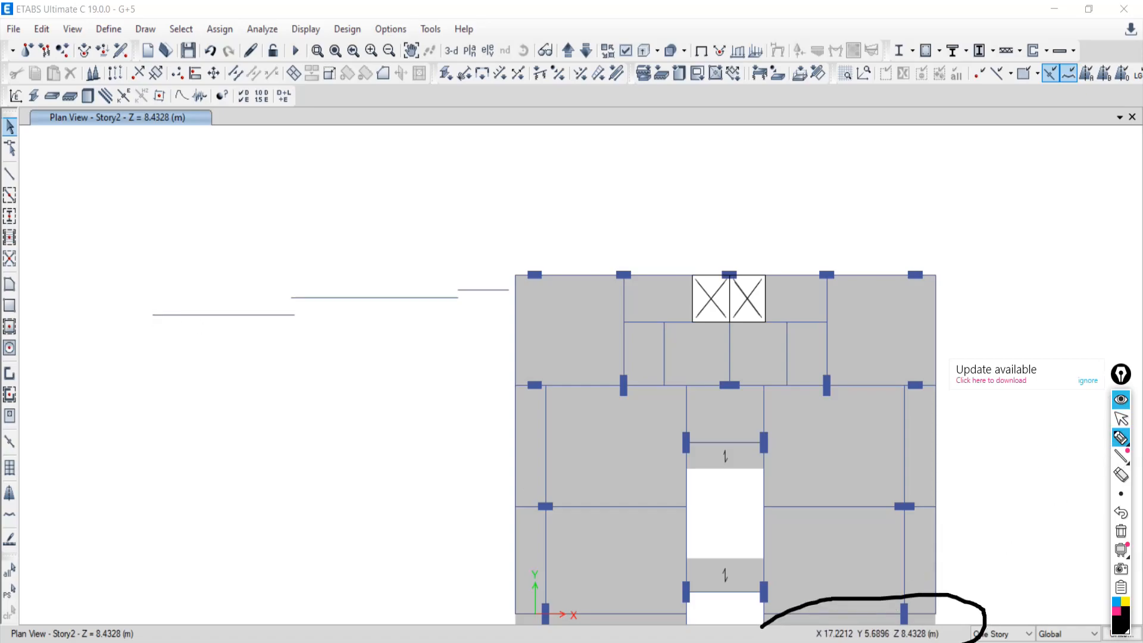
left_click(1121, 419)
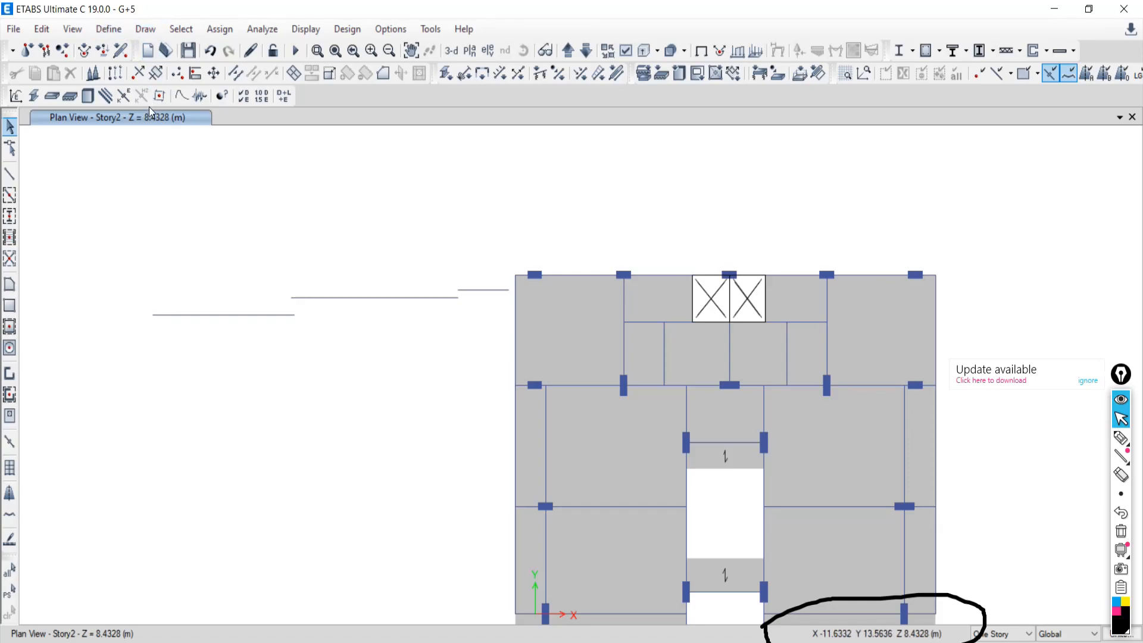
left_click(1121, 438)
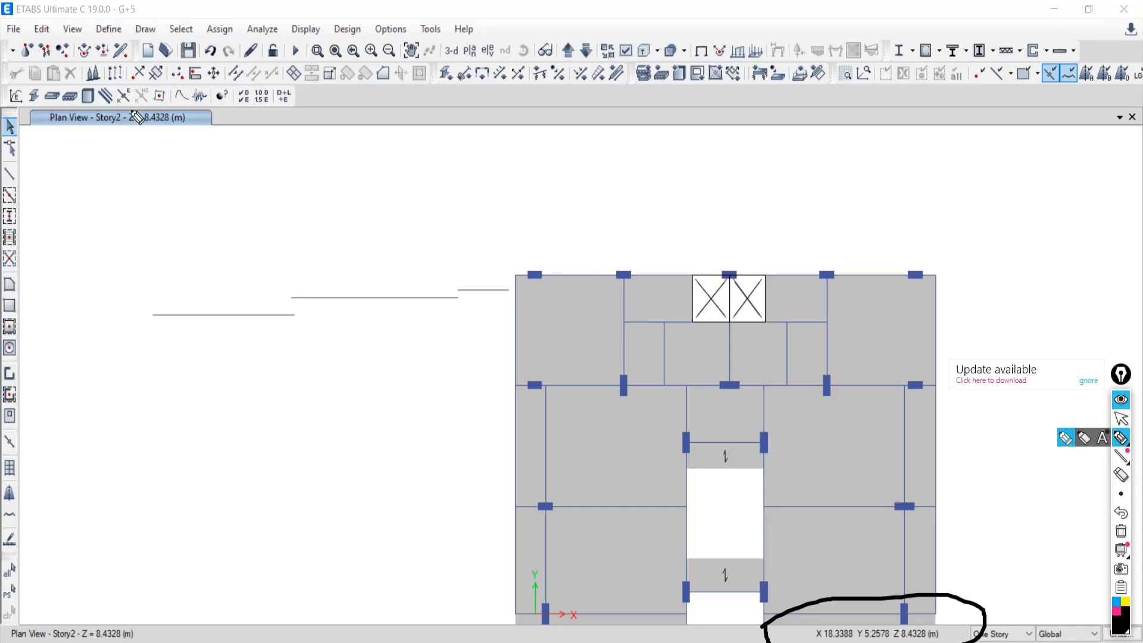
mouse_move(146, 97)
left_mouse_down()
mouse_move(214, 138)
mouse_move(161, 90)
left_mouse_up()
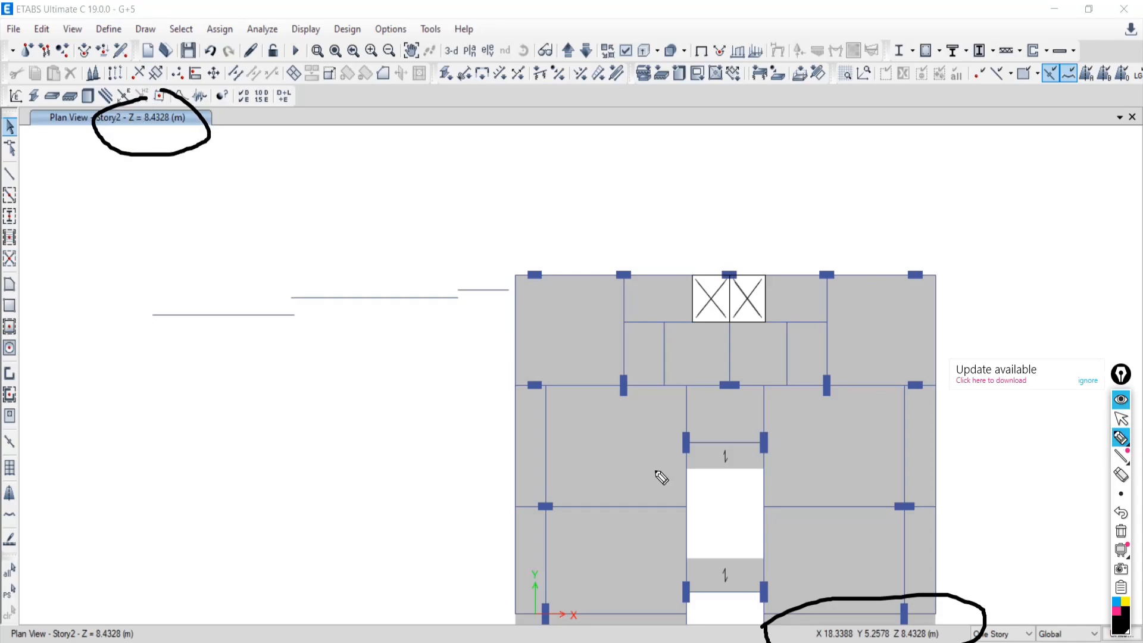
left_click(1121, 530)
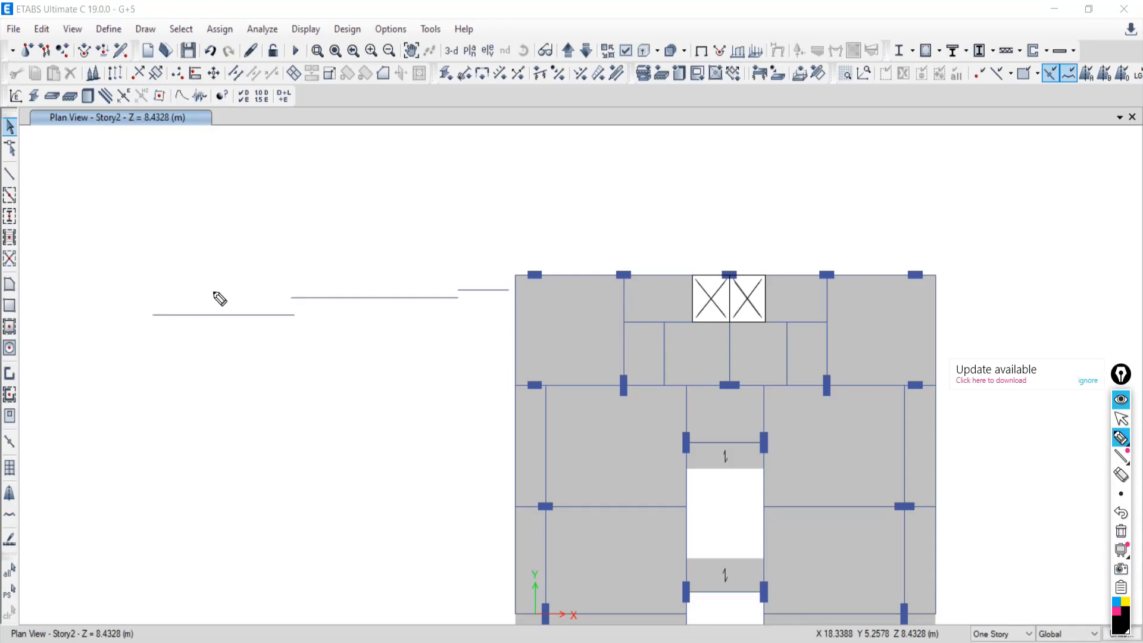
- Sketch labelled X and Y axes below the staggered beams and at the plan origin, and erase the marks
left_click(1121, 419)
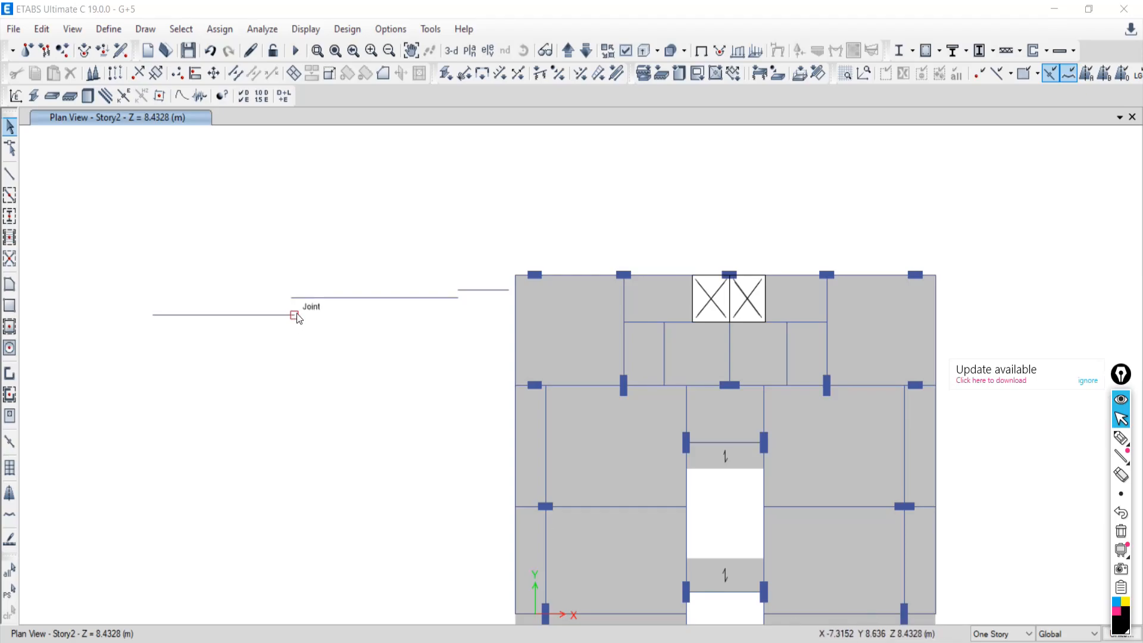
left_click(1121, 438)
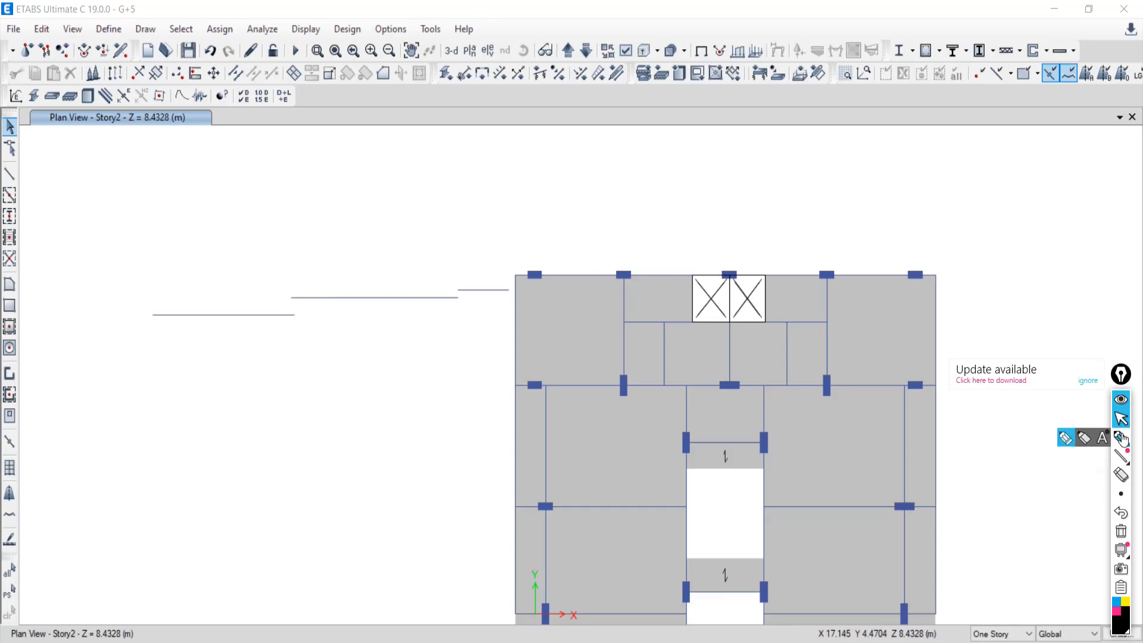
mouse_move(341, 403)
left_mouse_down()
mouse_move(345, 434)
mouse_move(395, 475)
mouse_move(427, 470)
mouse_move(421, 485)
mouse_move(456, 475)
mouse_move(445, 476)
left_mouse_up()
left_click_drag(586, 604, 575, 618)
left_click_drag(575, 605, 586, 616)
mouse_move(532, 570)
left_mouse_down()
mouse_move(534, 611)
mouse_move(544, 575)
left_mouse_up()
left_click_drag(515, 504, 523, 517)
mouse_move(530, 496)
left_mouse_down()
mouse_move(534, 517)
mouse_move(501, 526)
left_mouse_up()
left_click_drag(325, 372, 321, 392)
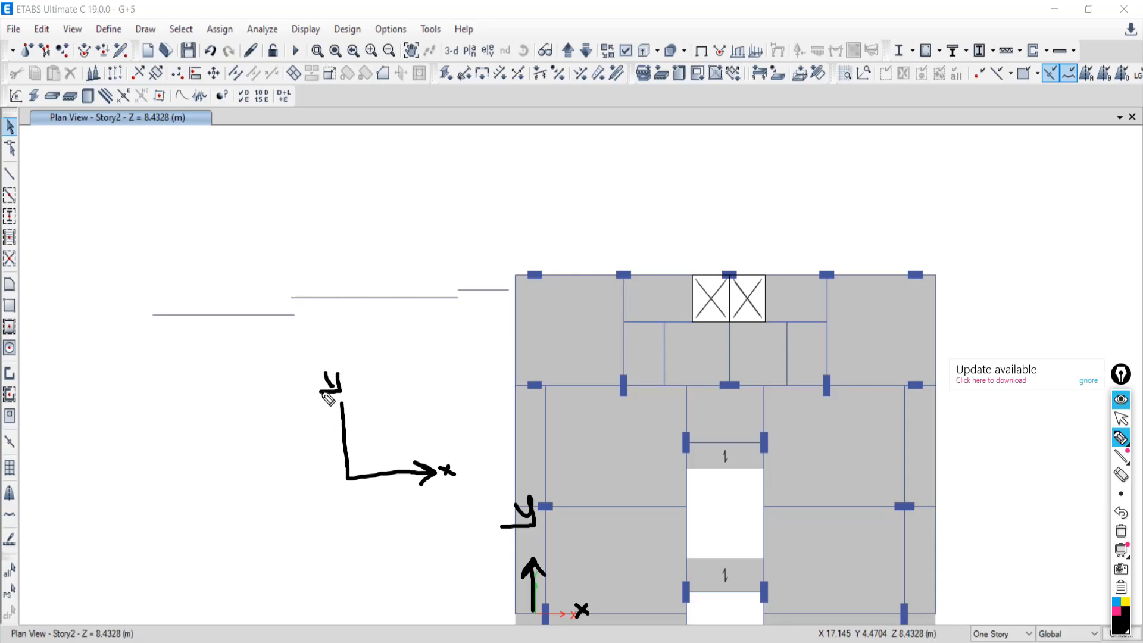
left_click(1121, 531)
left_click(1123, 421)
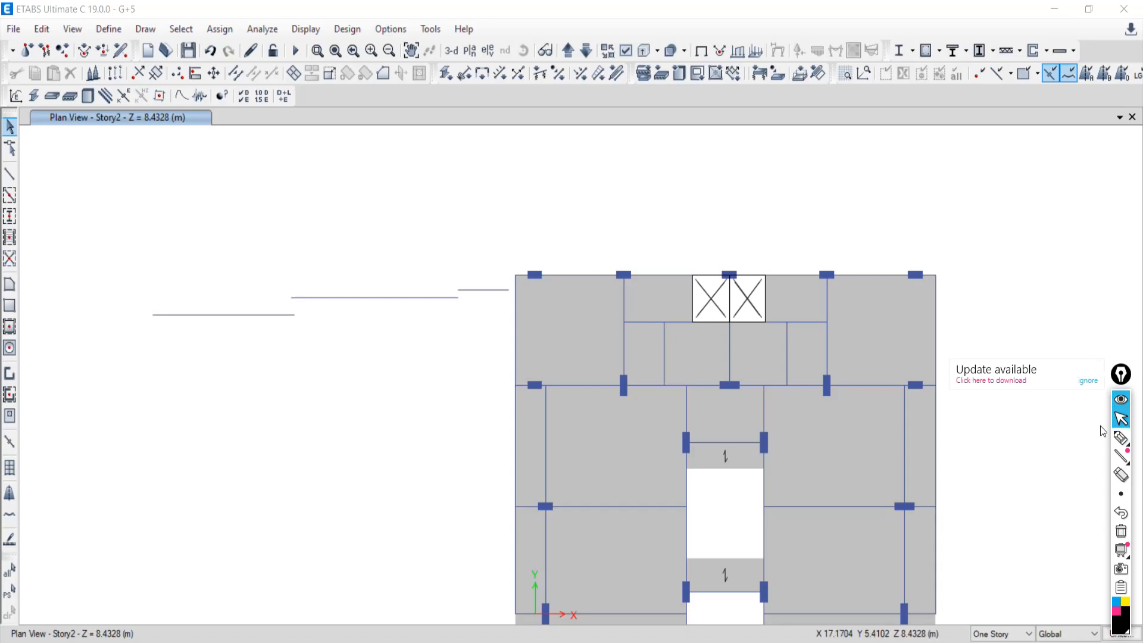
- Select the three staggered beams with their joints and bring up the Align Joints/Frames/Edges options clear of them
left_click_drag(103, 268, 398, 326)
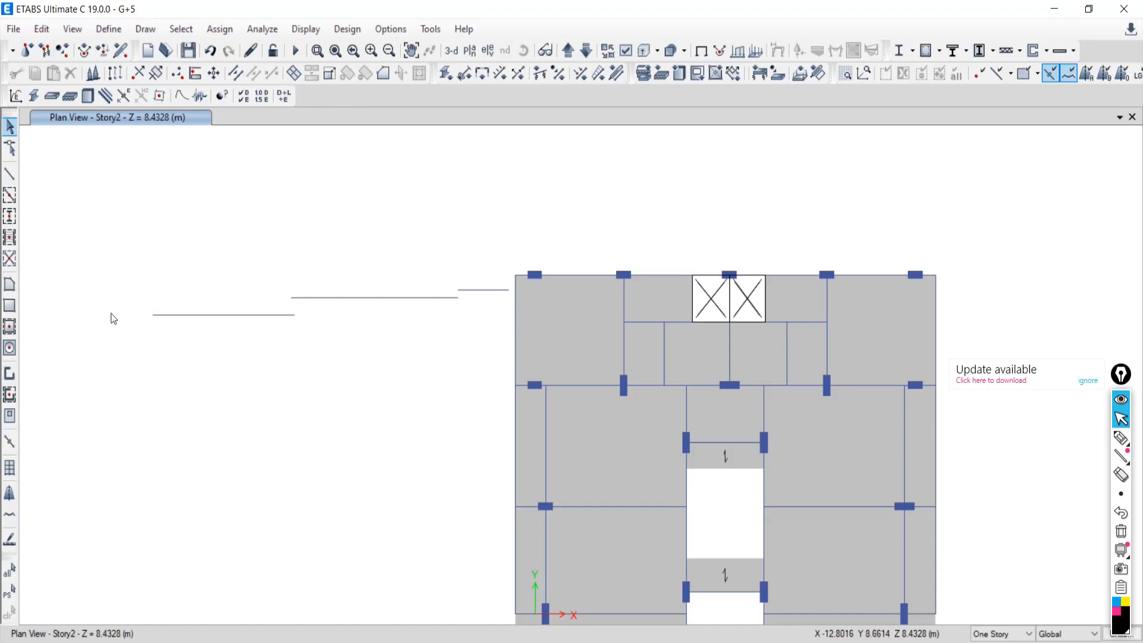
left_click(220, 315)
left_click(381, 297)
left_click_drag(479, 248, 455, 306)
left_click_drag(110, 268, 512, 340)
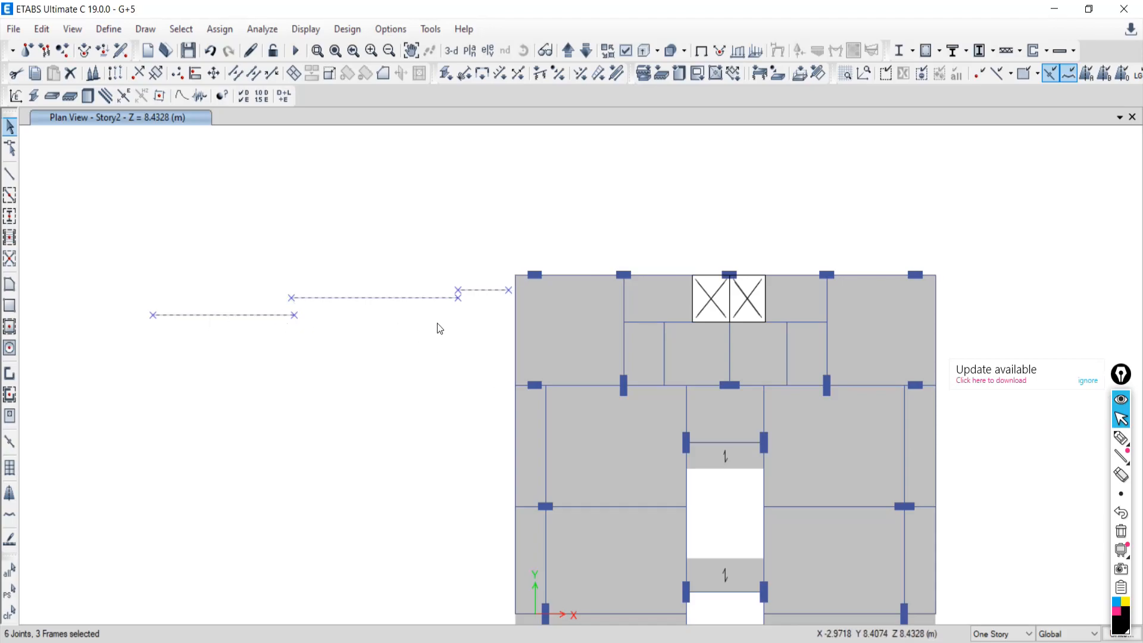
left_click(41, 30)
left_click(42, 30)
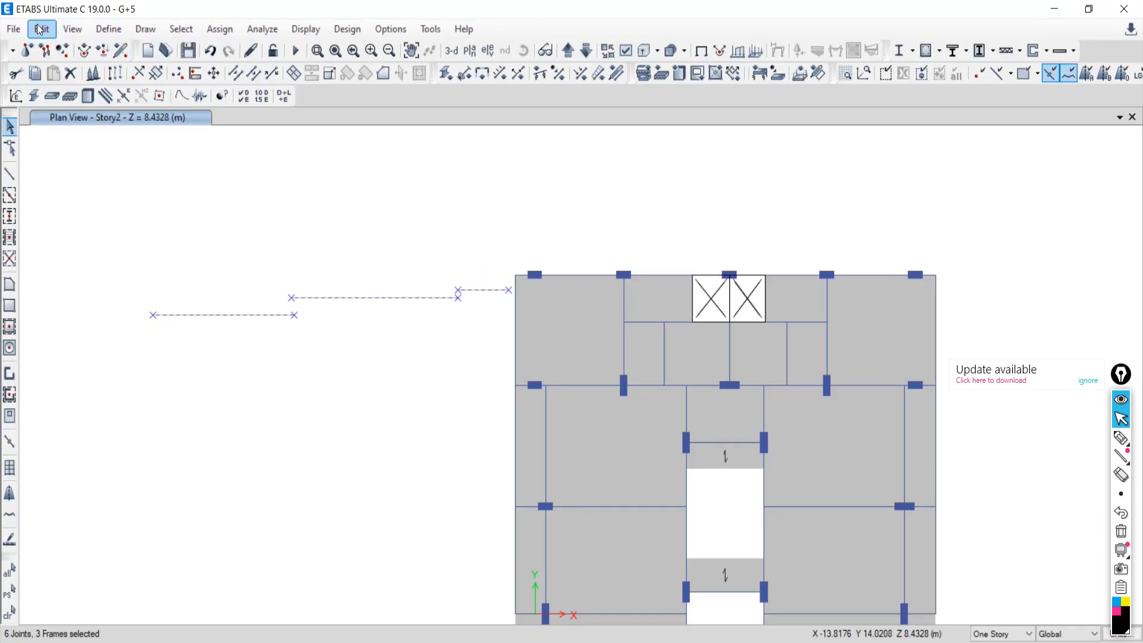
left_click(38, 30)
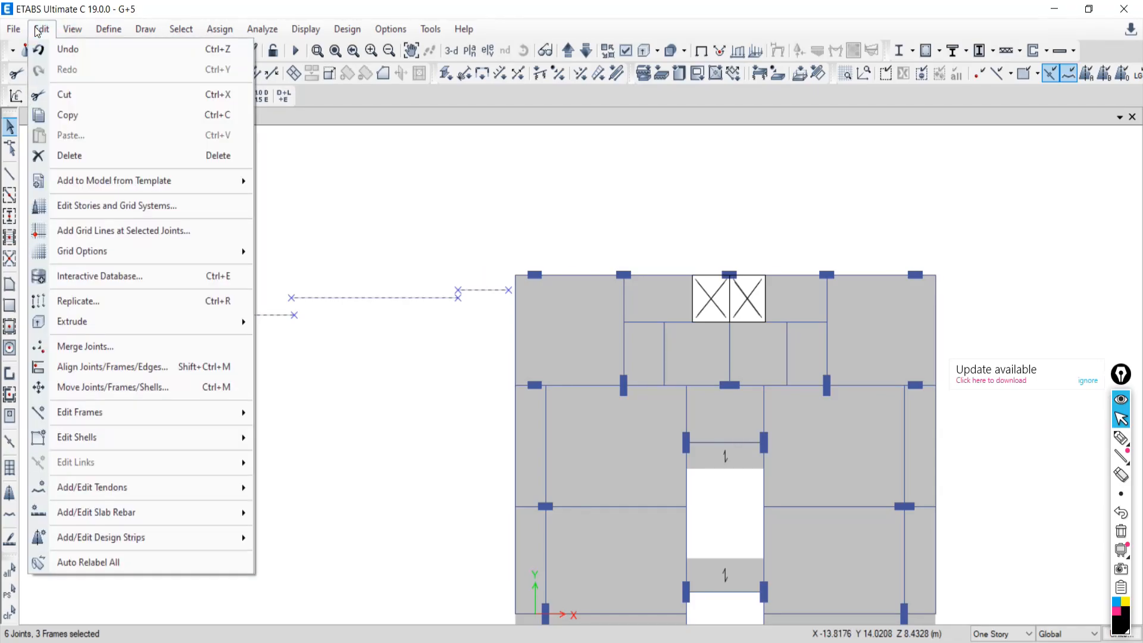
left_click(71, 368)
left_click_drag(570, 220, 944, 172)
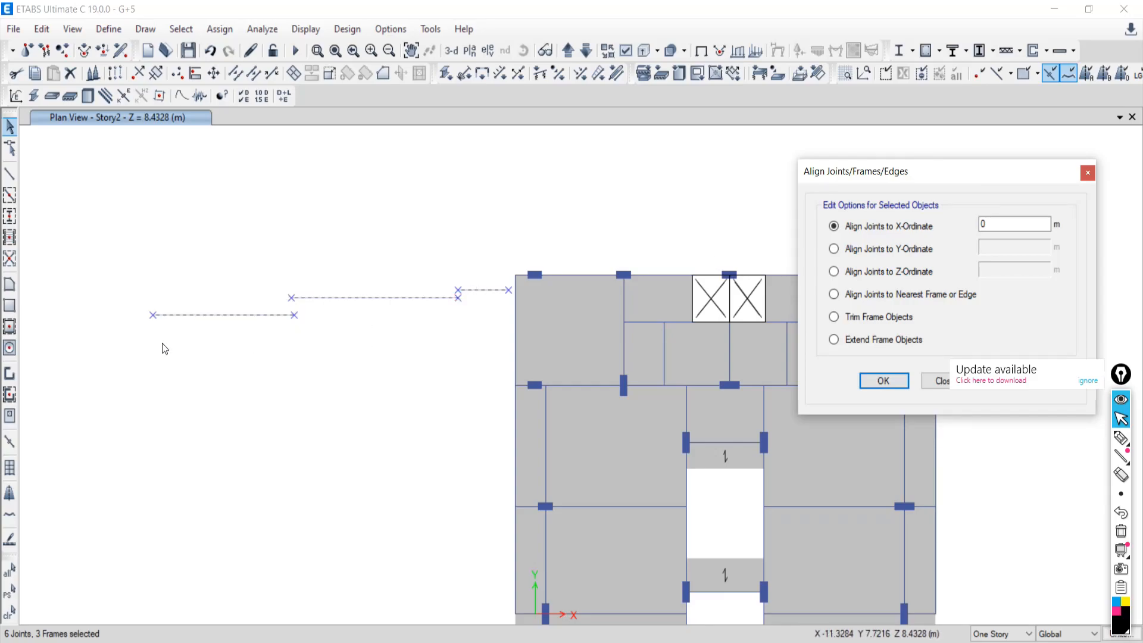
- Sketch labelled X and Y axes just below the first beam
left_click(1121, 438)
mouse_move(200, 326)
left_mouse_down()
mouse_move(199, 405)
mouse_move(322, 426)
left_mouse_up()
left_click_drag(321, 411, 344, 427)
mouse_move(195, 334)
left_mouse_down()
mouse_move(212, 321)
mouse_move(215, 331)
left_mouse_up()
left_click_drag(221, 319, 231, 331)
left_click_drag(241, 319, 226, 347)
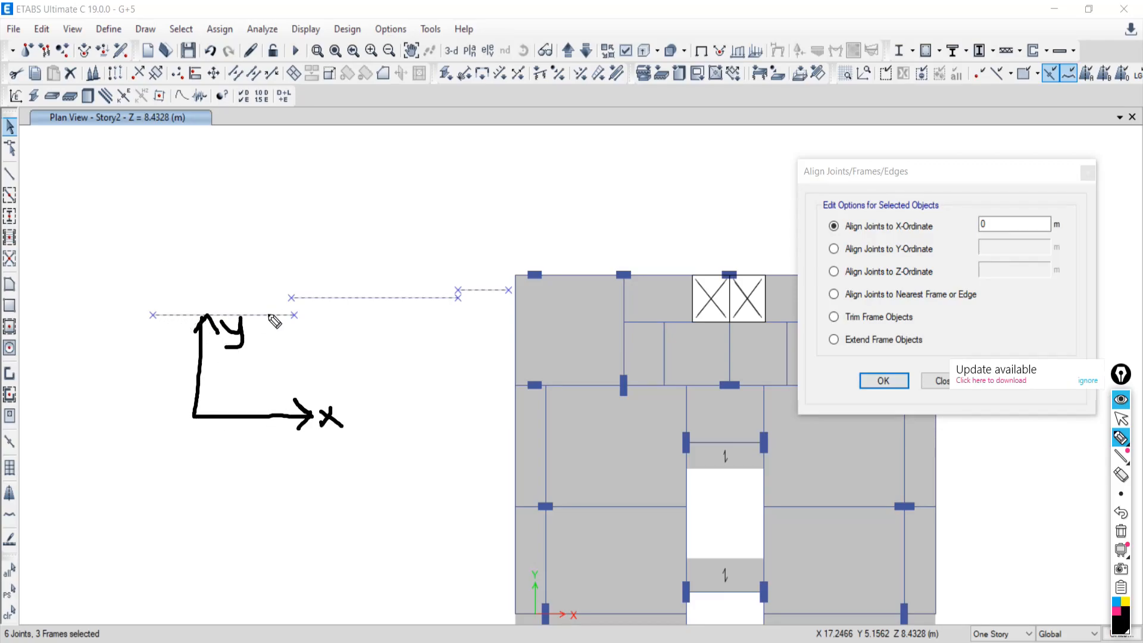
- Mark the beams' desired common line with projections down to the X axis, dismiss the update notice, and erase all marks
left_click_drag(153, 315, 538, 309)
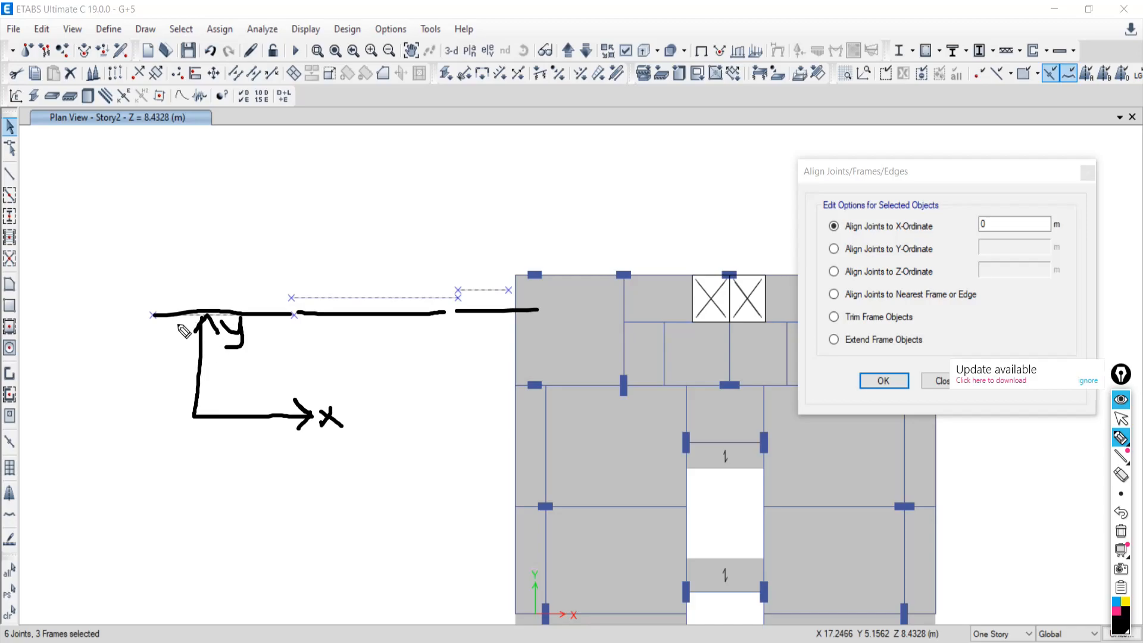
left_click_drag(198, 313, 207, 422)
left_click_drag(299, 314, 303, 427)
left_click_drag(369, 320, 384, 434)
left_click_drag(476, 318, 488, 397)
left_click_drag(538, 320, 563, 418)
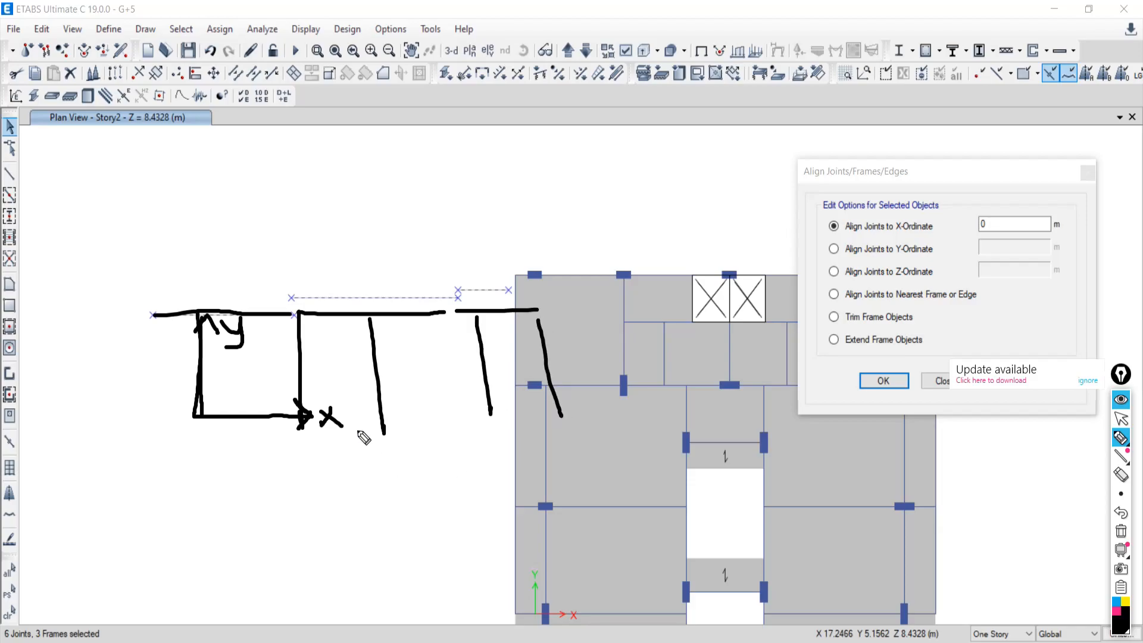
mouse_move(81, 415)
left_mouse_down()
mouse_move(273, 401)
mouse_move(640, 405)
mouse_move(557, 420)
mouse_move(107, 421)
left_mouse_up()
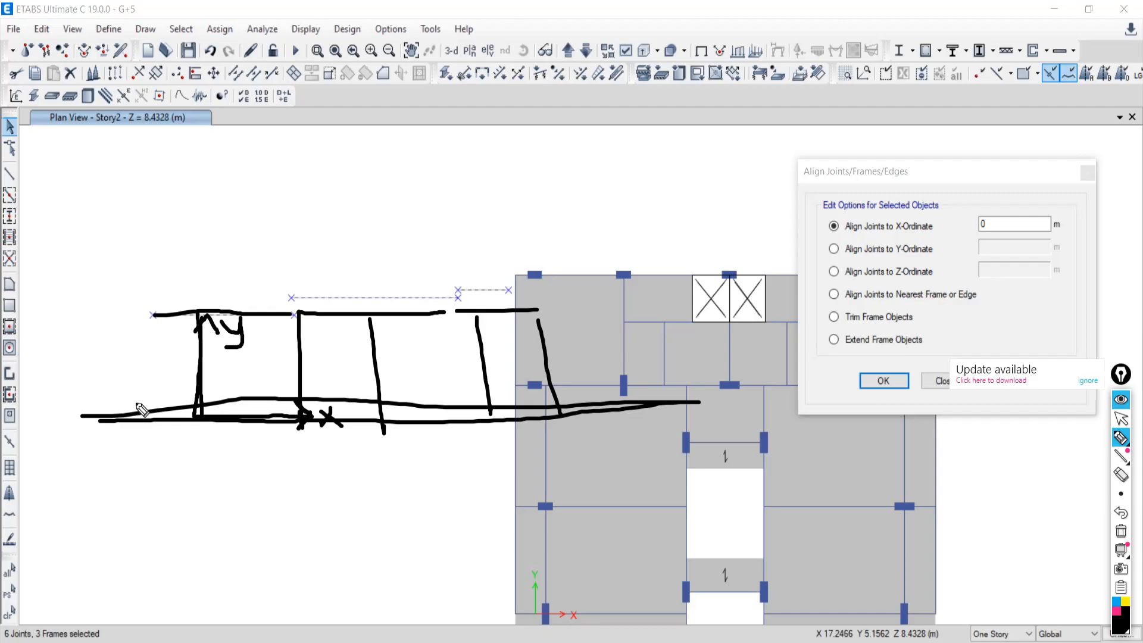
left_click(1086, 380)
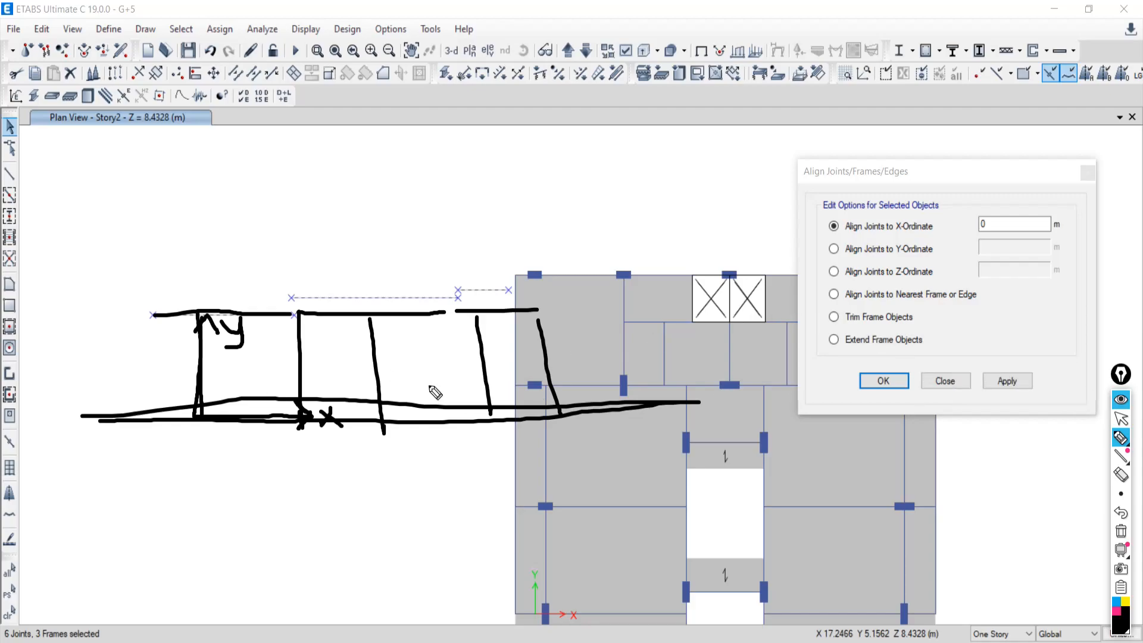
left_click(1120, 530)
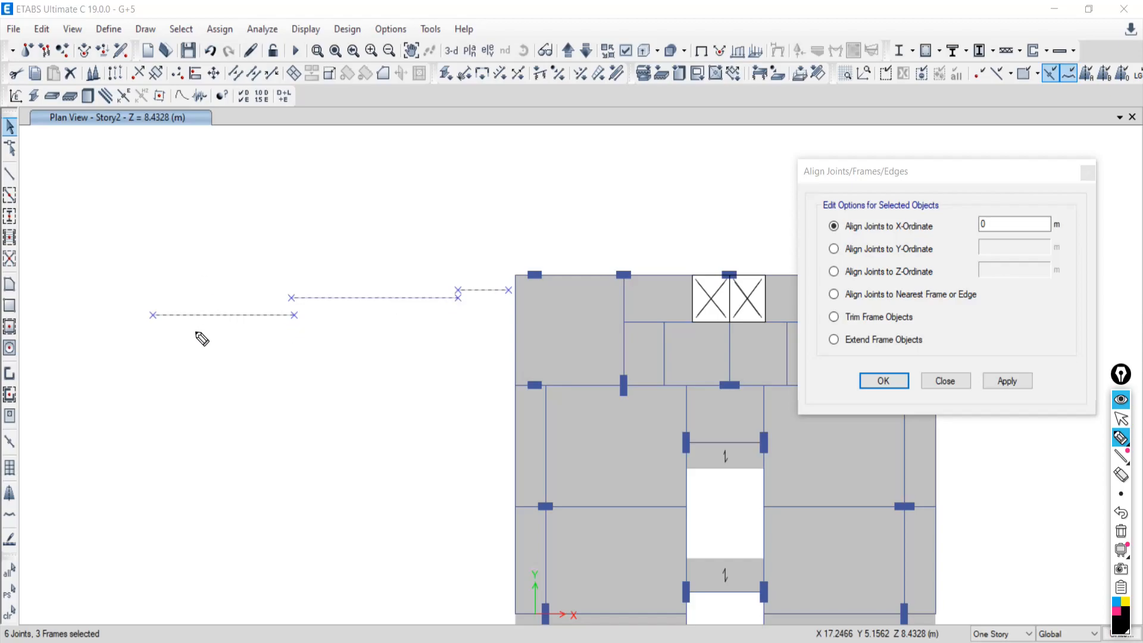
- Sketch a Y-axis arrow rising from a base line to the first beam, and erase the marks
mouse_move(194, 314)
left_mouse_down()
mouse_move(189, 403)
mouse_move(256, 398)
mouse_move(190, 421)
left_mouse_up()
left_click_drag(200, 300, 181, 327)
mouse_move(204, 335)
left_mouse_down()
mouse_move(206, 352)
mouse_move(220, 339)
mouse_move(209, 357)
left_mouse_up()
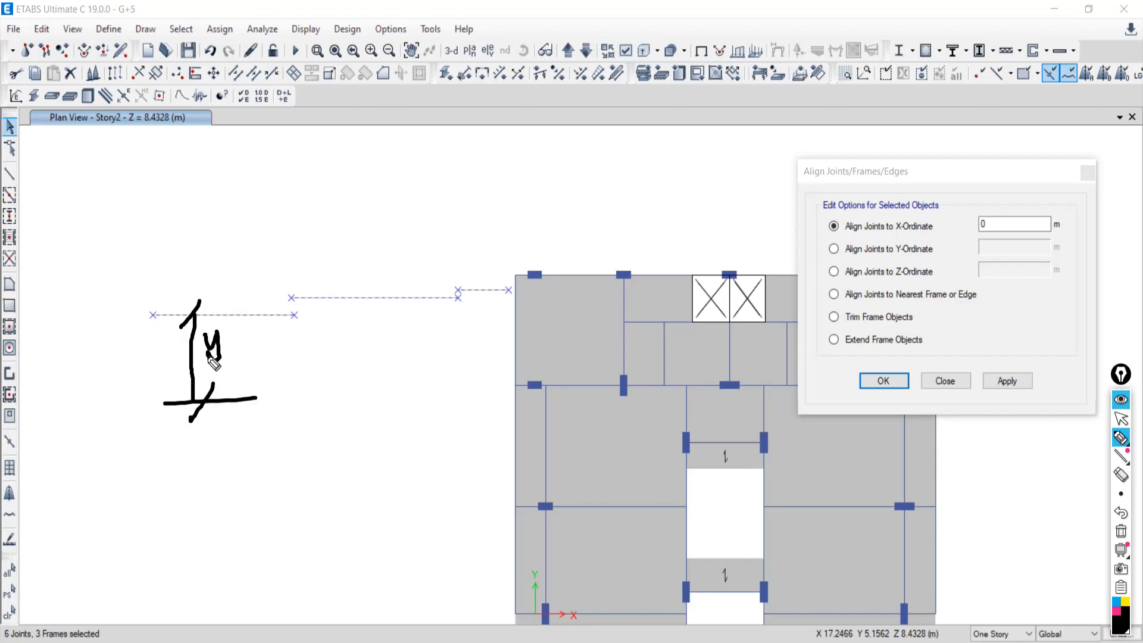
left_click(1121, 530)
left_click(1122, 420)
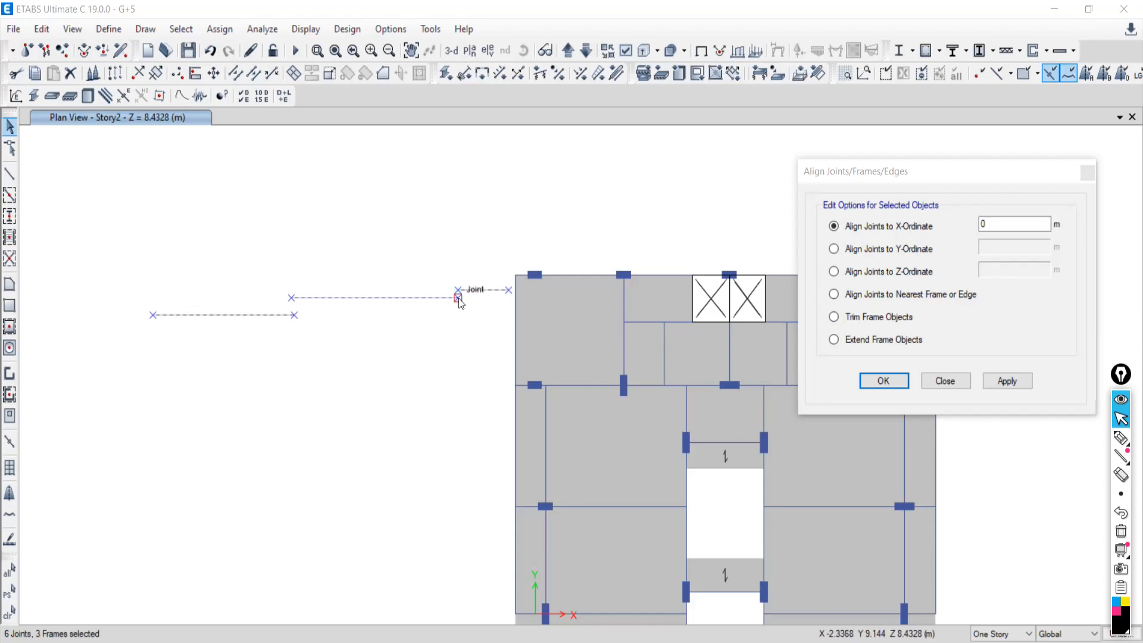
- Align the selected beams' joints to Y-ordinate 9.144 m, the level of the second beam's right joint
scroll(461, 299, "up", 2)
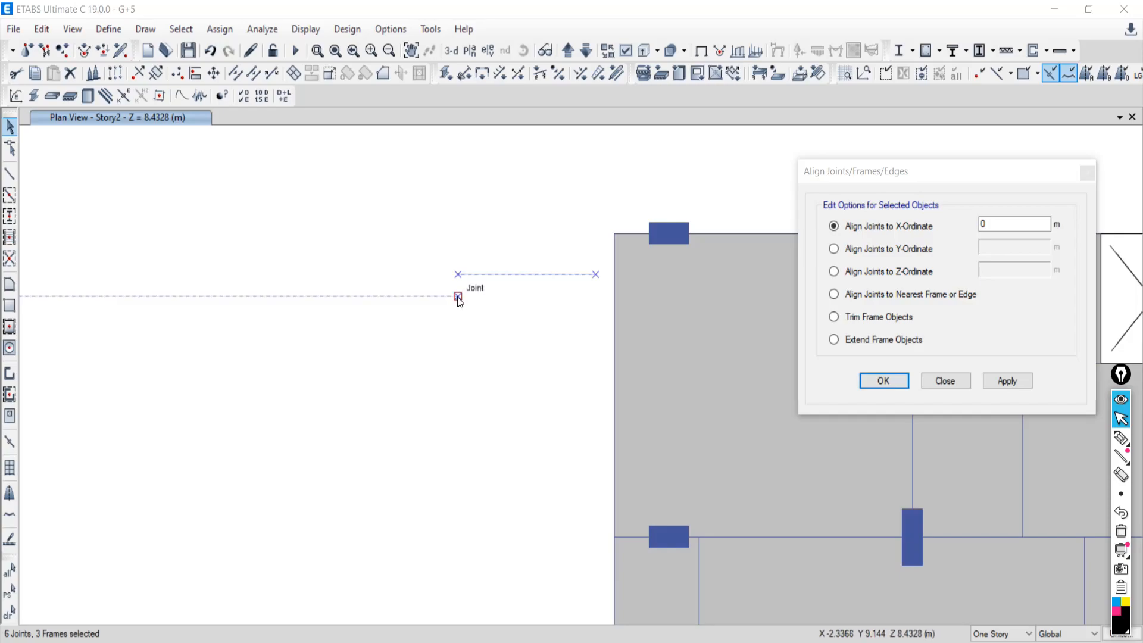
scroll(459, 301, "down", 2)
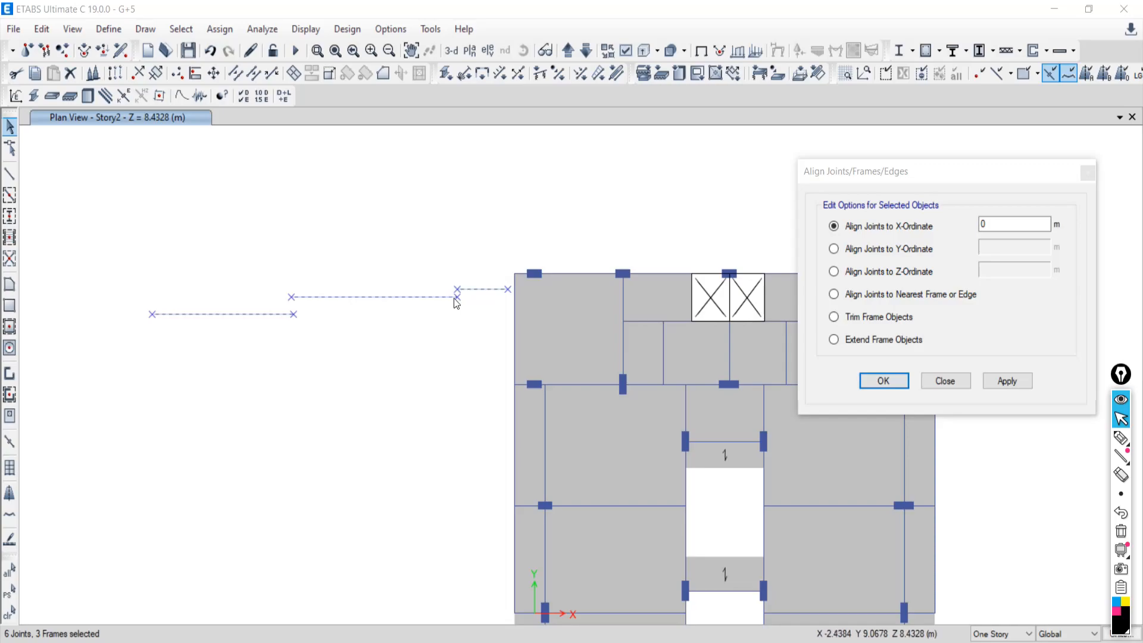
scroll(456, 300, "up", 2)
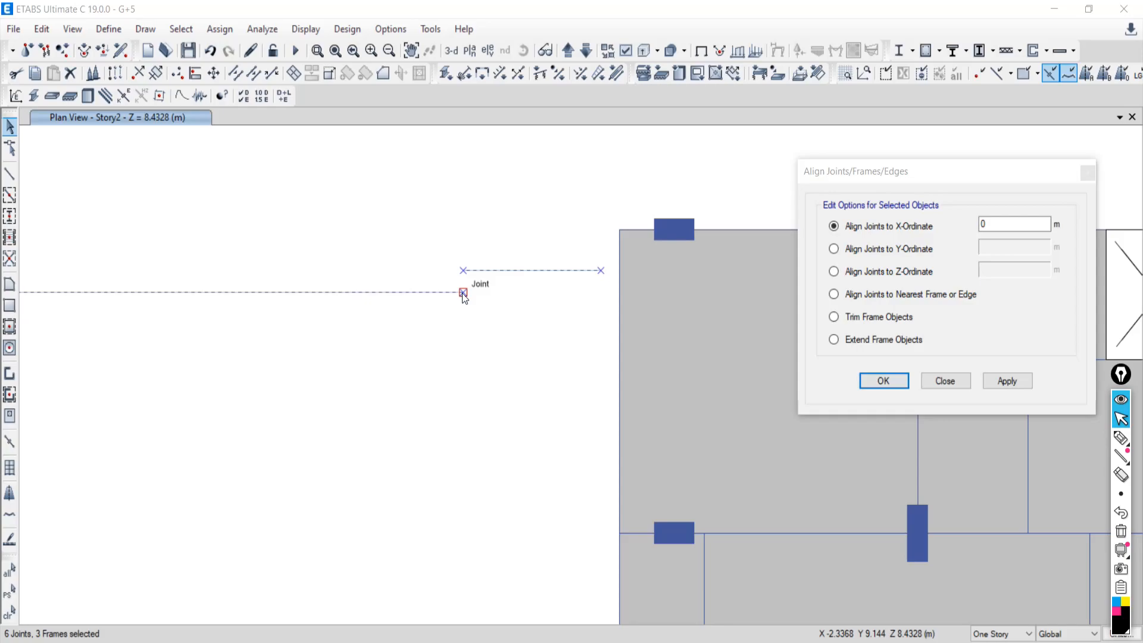
left_click(834, 250)
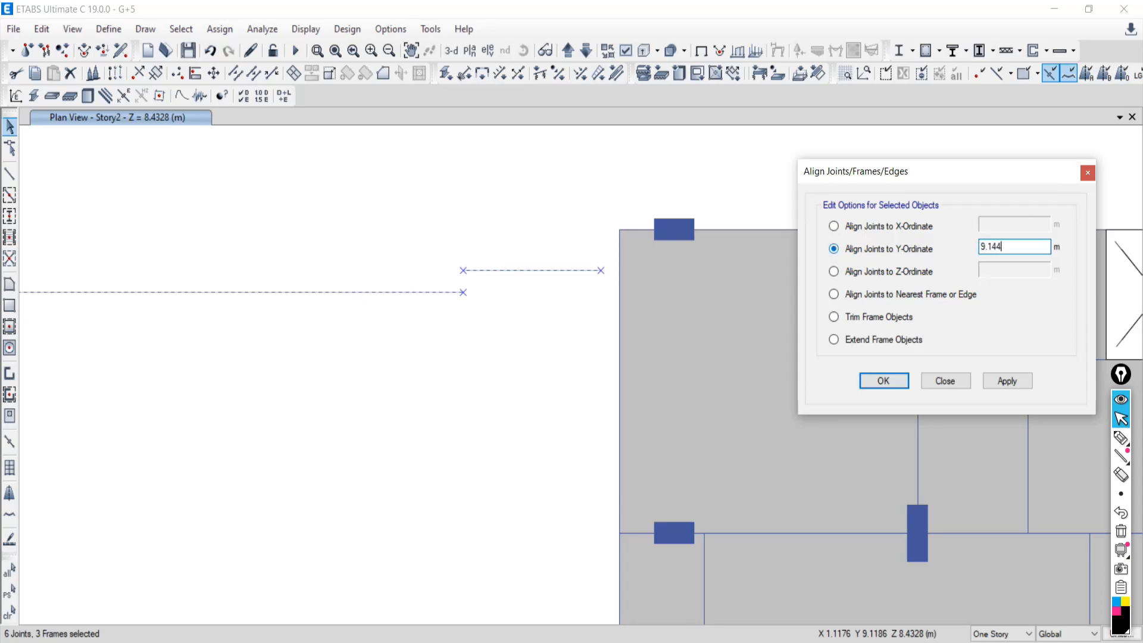
left_click(140, 642)
left_click(724, 149)
left_click(1057, 11)
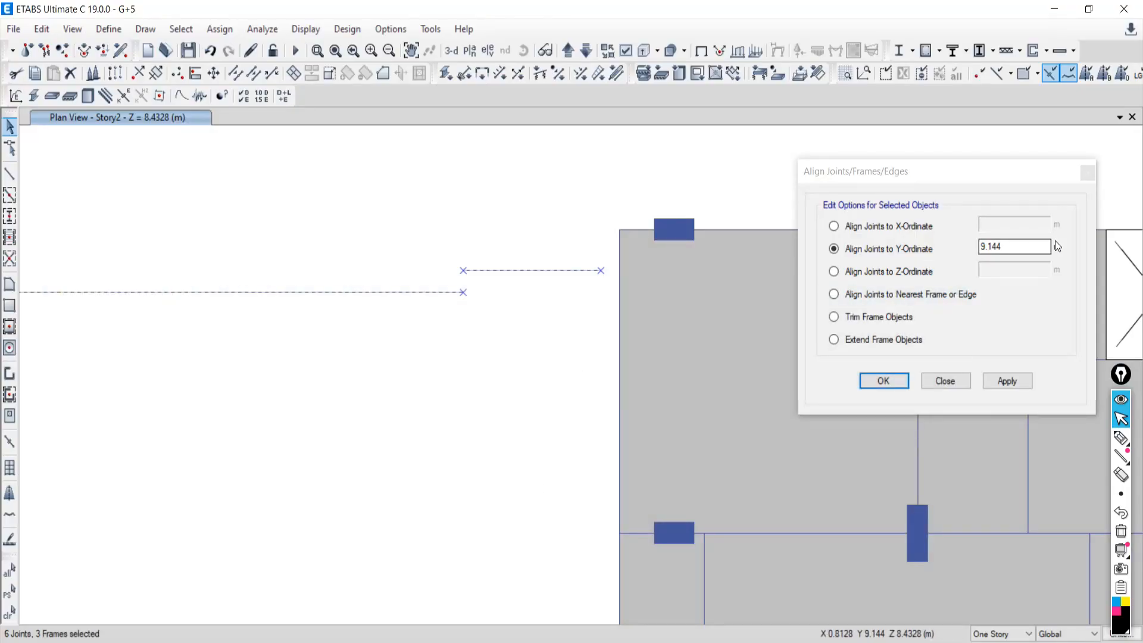
scroll(424, 388, "down", 3)
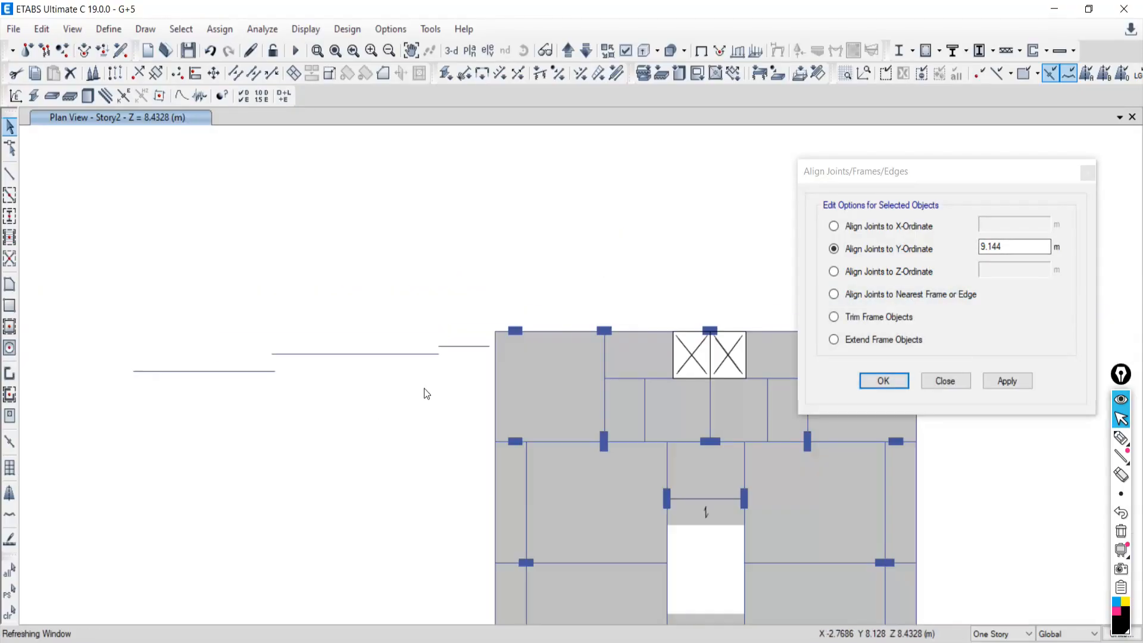
left_click(1008, 381)
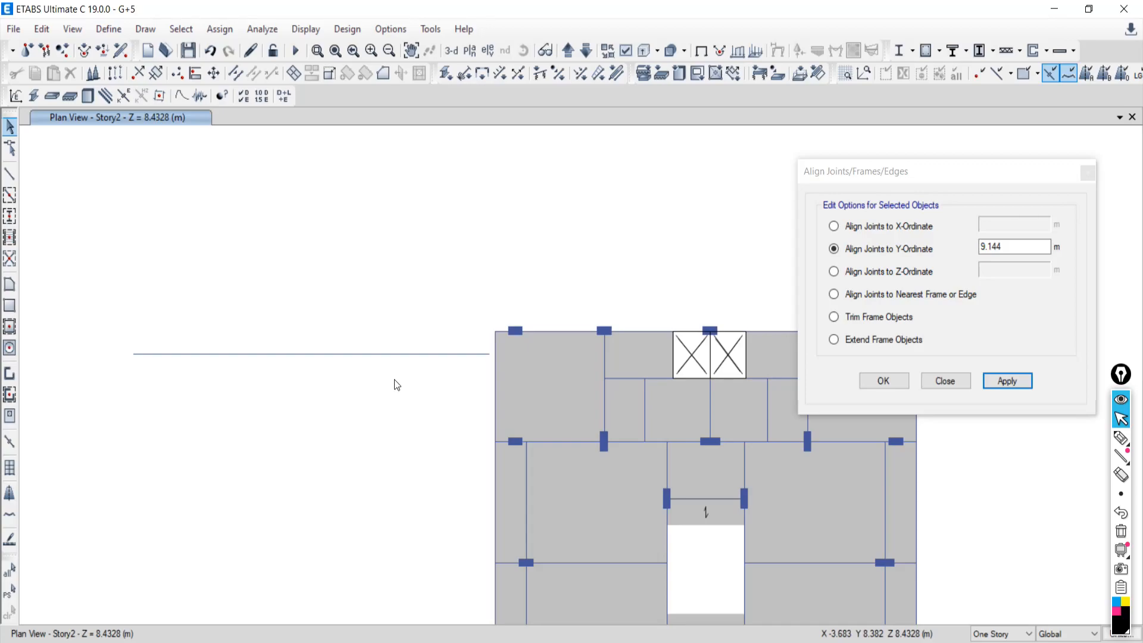
- Delete the three aligned beams and draw four staggered horizontal BM230X300M20 beams above the Story2 plan, the last about 5.3 m long
left_click_drag(450, 290, 124, 431)
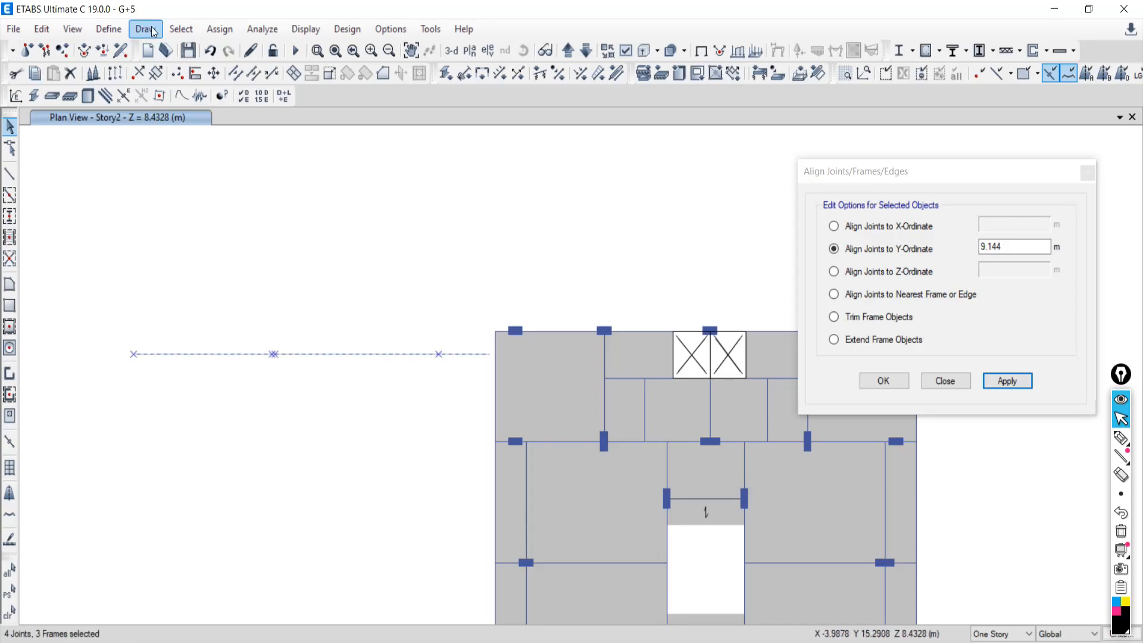
left_click(70, 73)
left_click(9, 176)
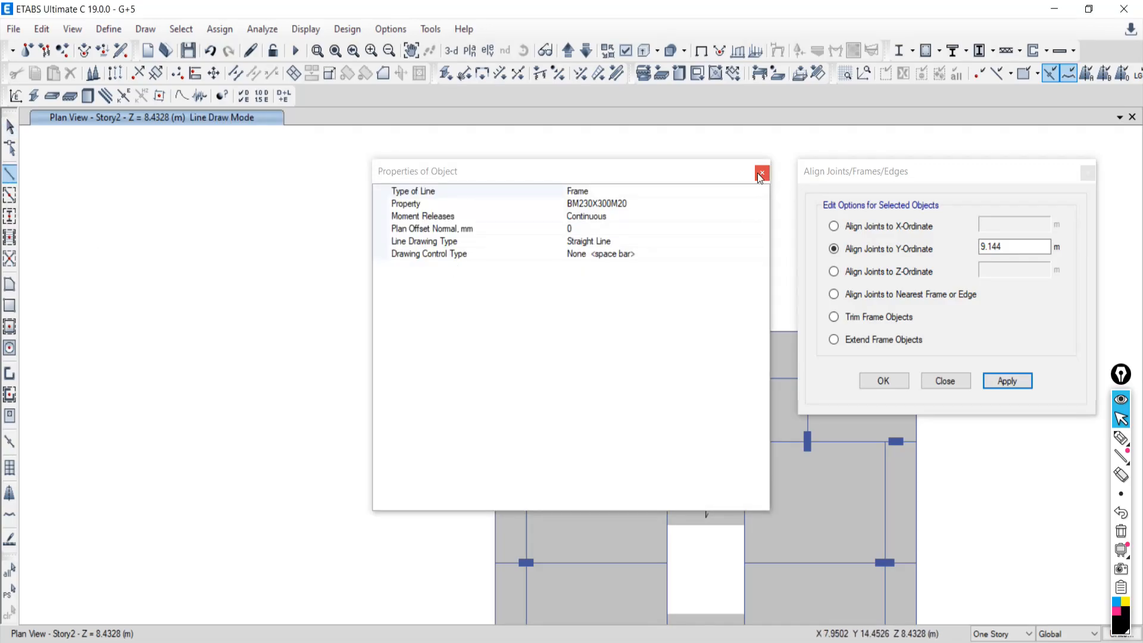
left_click(761, 174)
left_click(53, 201)
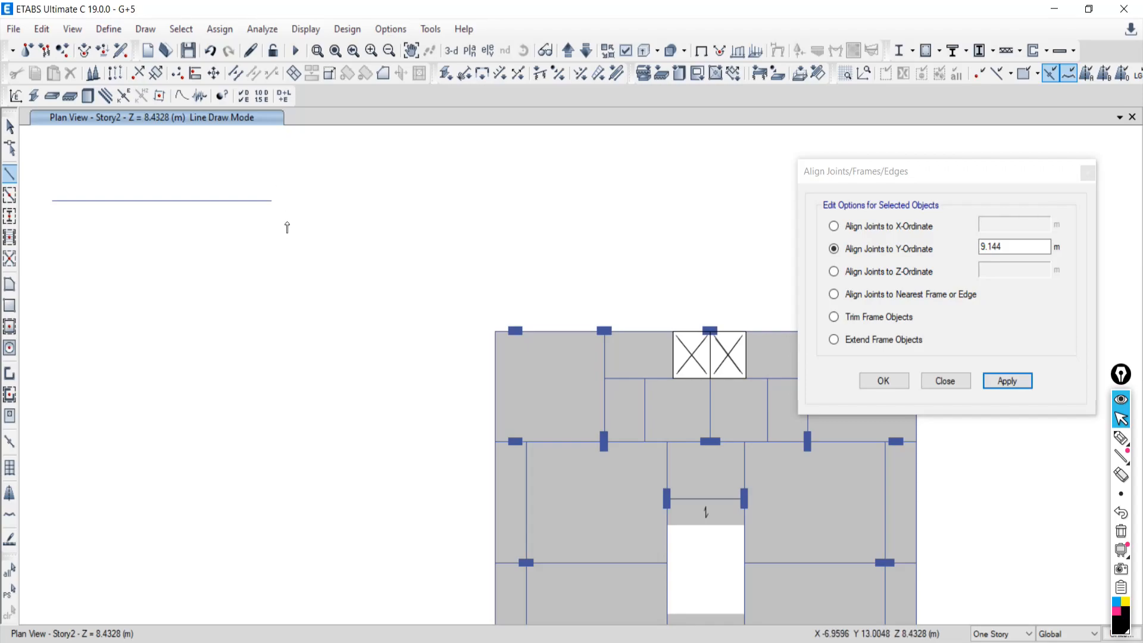
left_click(456, 222)
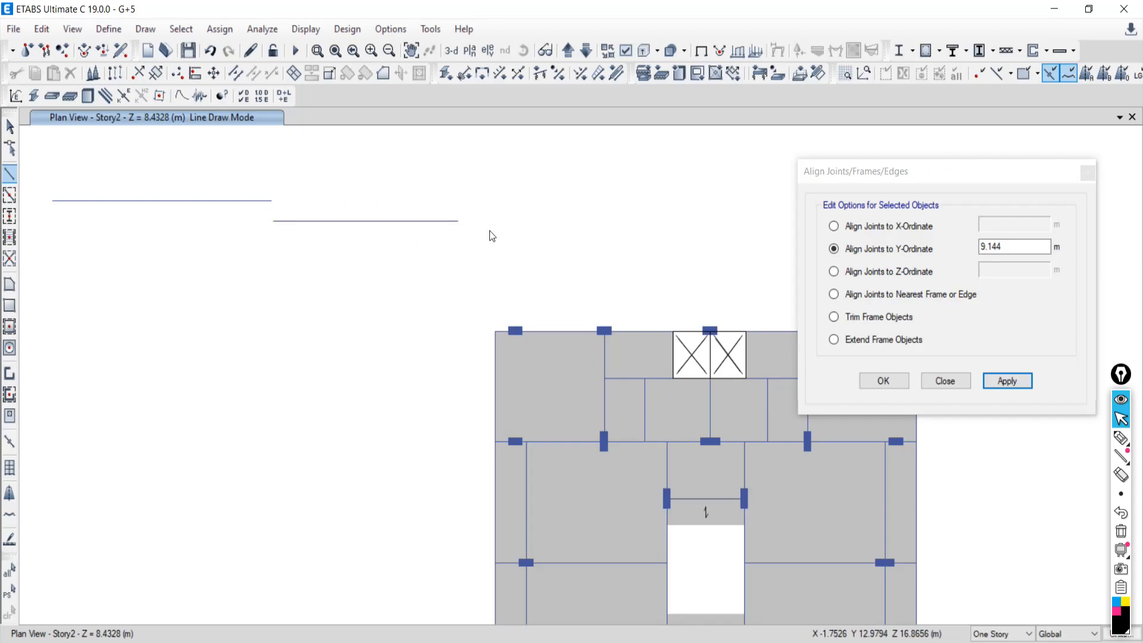
left_click(567, 176)
left_click(587, 216)
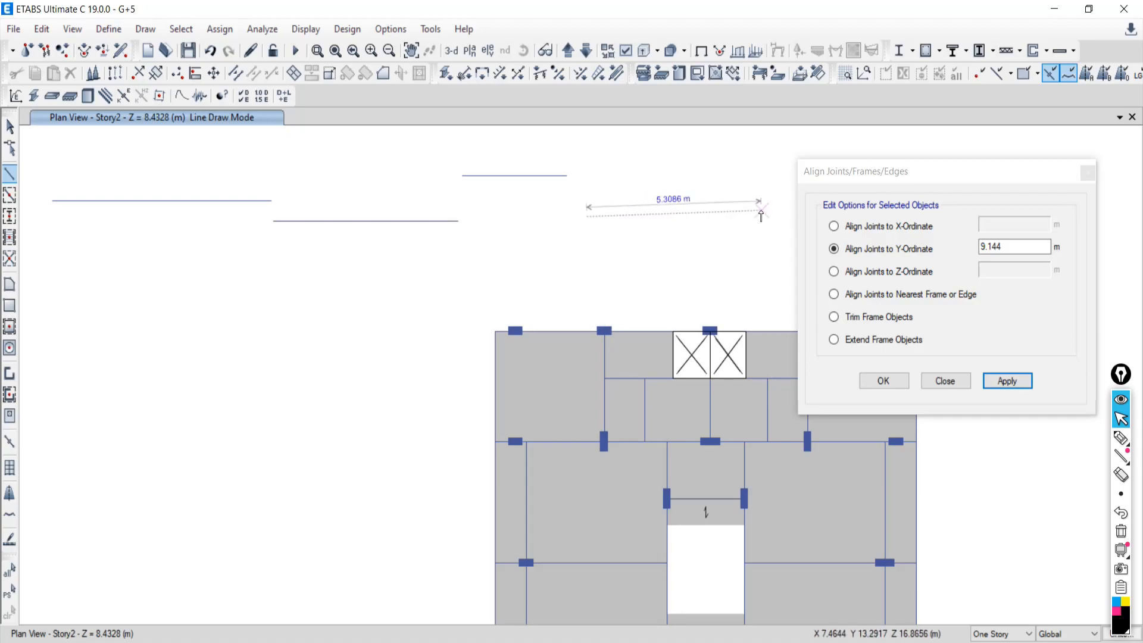
left_click(763, 216)
left_click(10, 126)
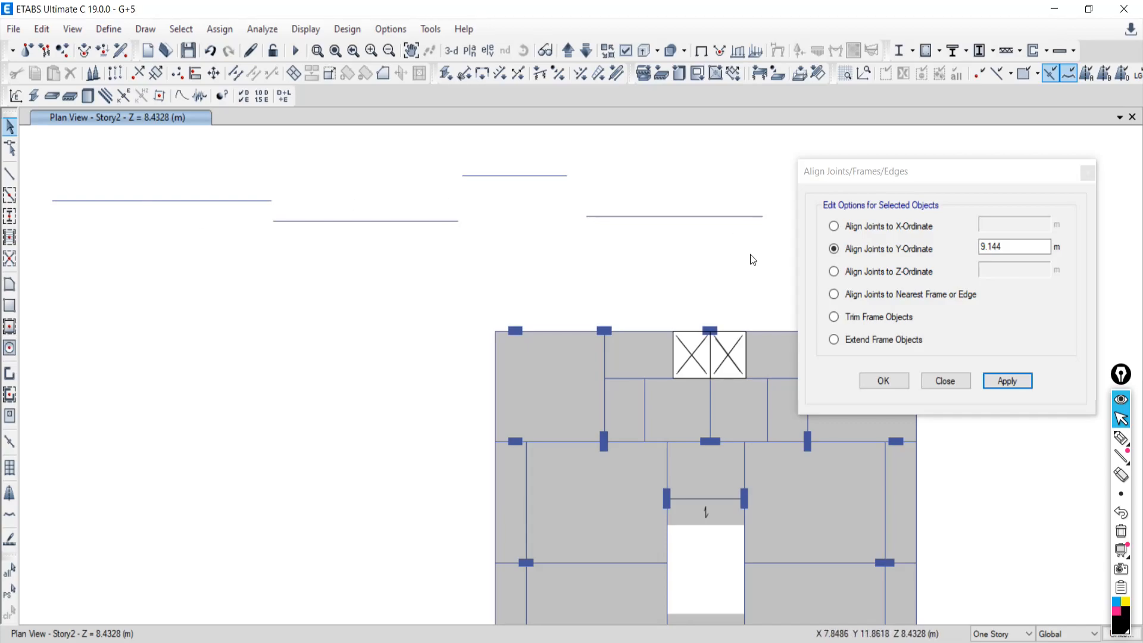
- Mark the desired alignment line at the second new beam's level, circle that beam's left joint, and erase the marks
left_click(1121, 437)
left_click_drag(776, 216, 65, 226)
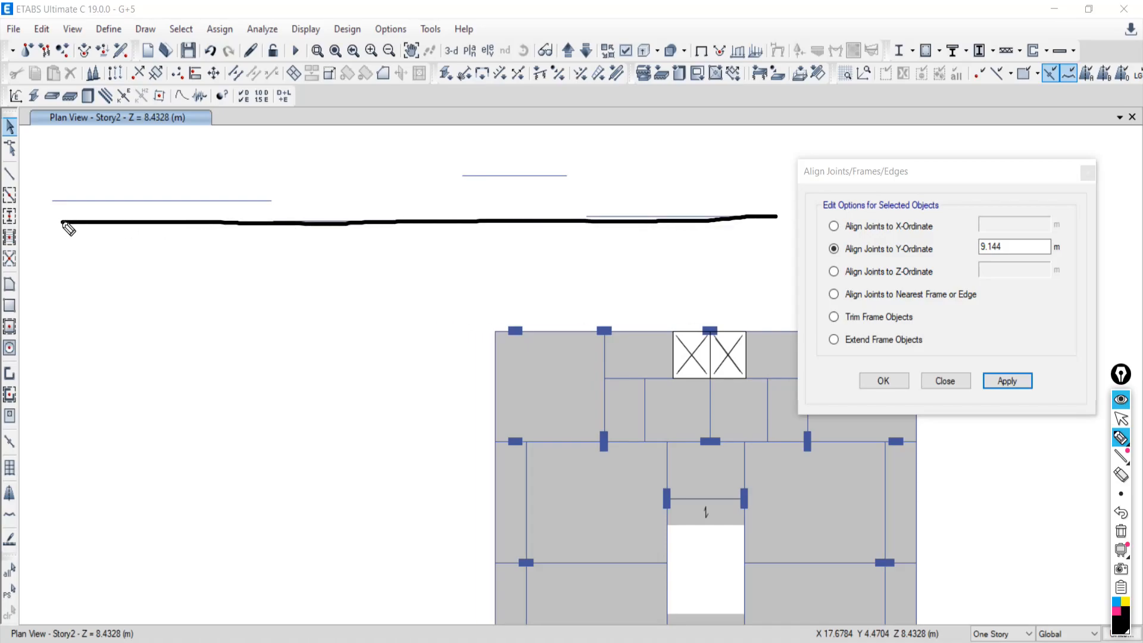
left_click(1120, 531)
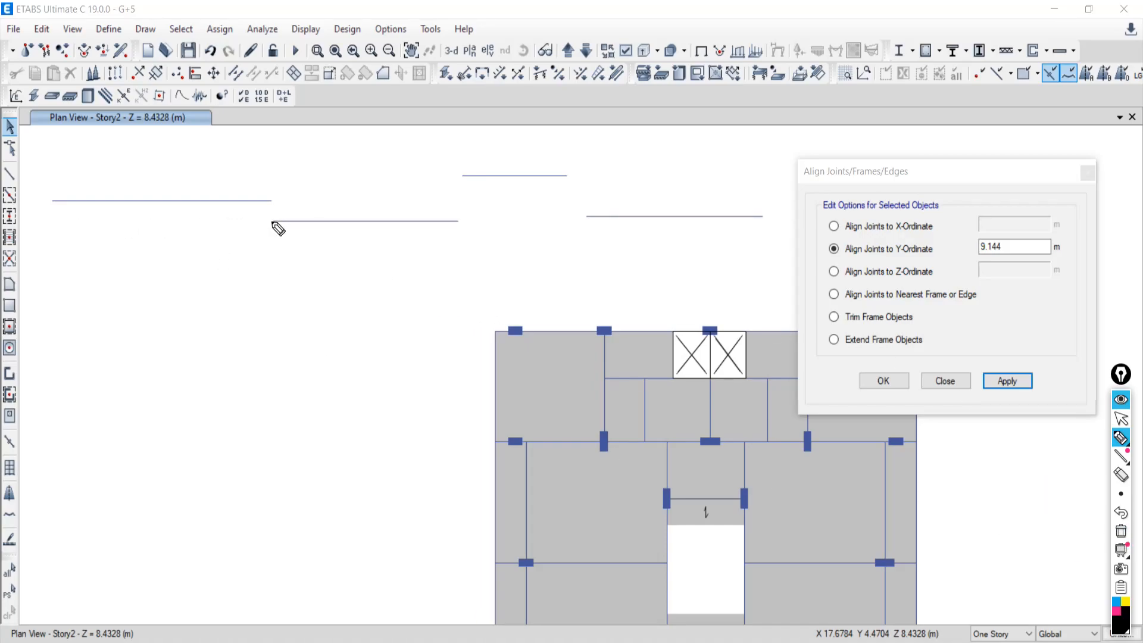
mouse_move(284, 214)
left_mouse_down()
mouse_move(262, 235)
mouse_move(281, 214)
left_mouse_up()
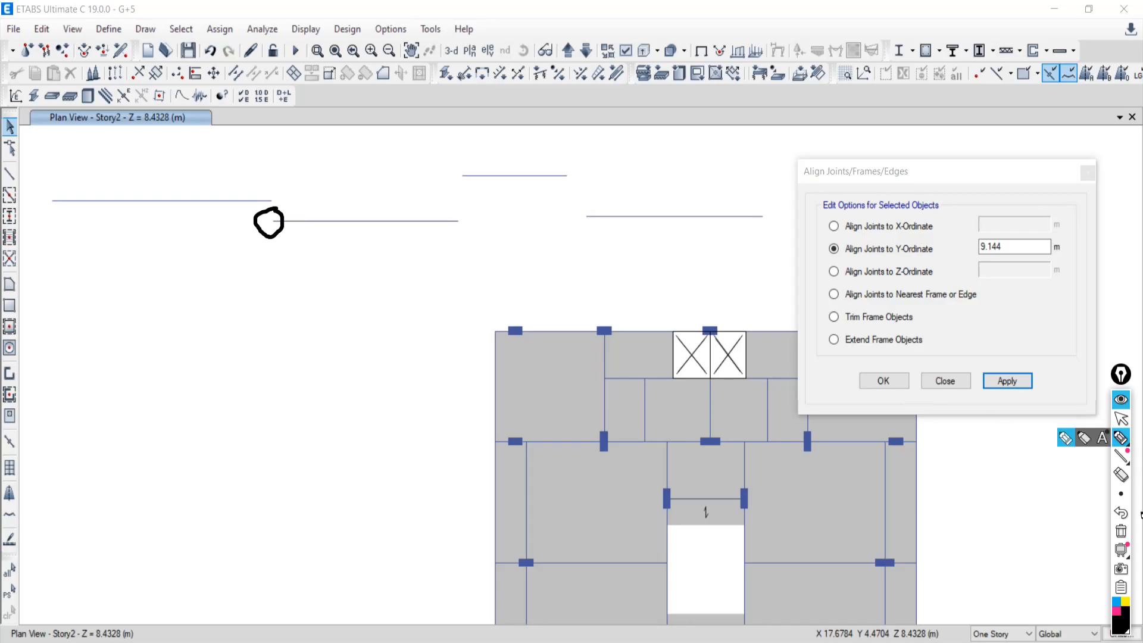
left_click(1121, 531)
- Check the Y-coordinate of the second beam's left joint and circle the Y coordinate read-out with the annotation pen
left_click(1121, 419)
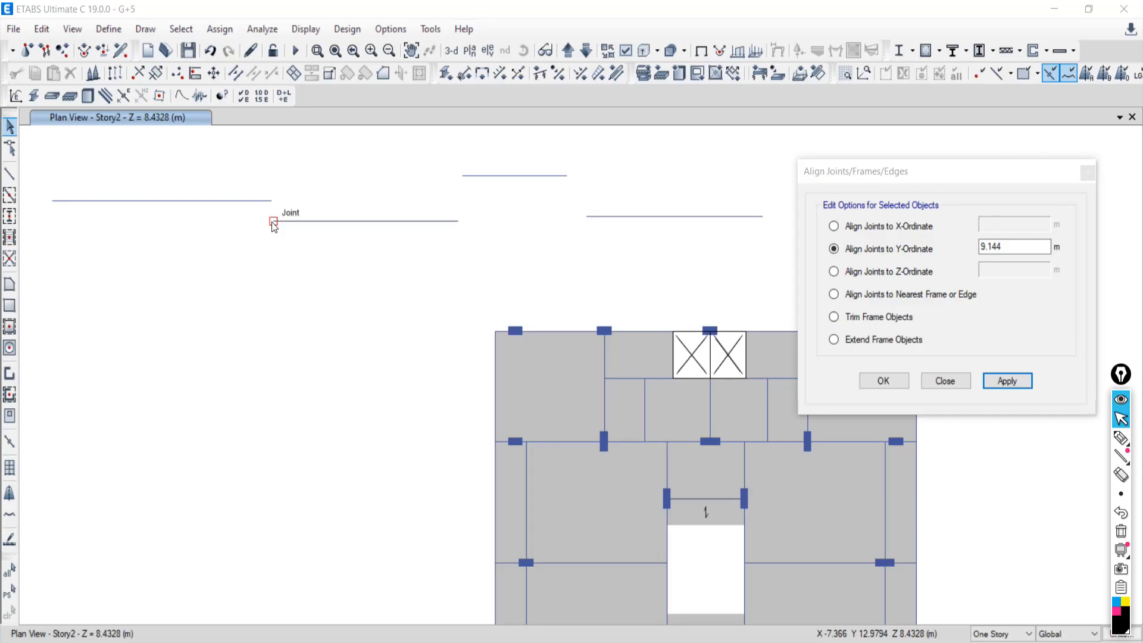
left_click(1120, 438)
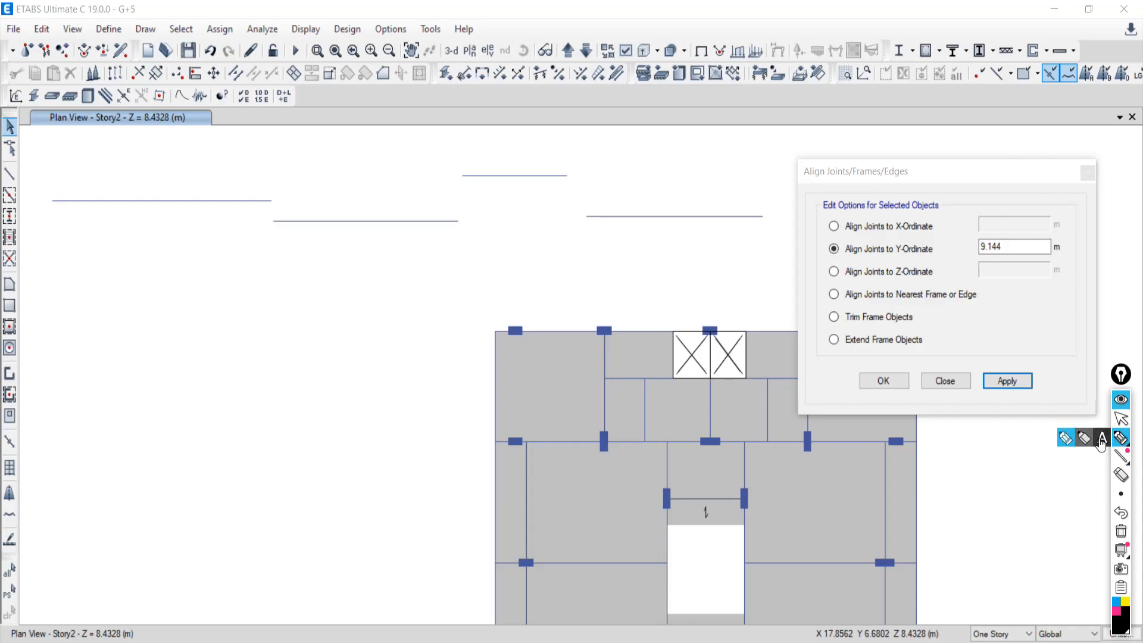
mouse_move(872, 610)
left_mouse_down()
mouse_move(856, 638)
mouse_move(870, 608)
left_mouse_up()
left_click(1121, 418)
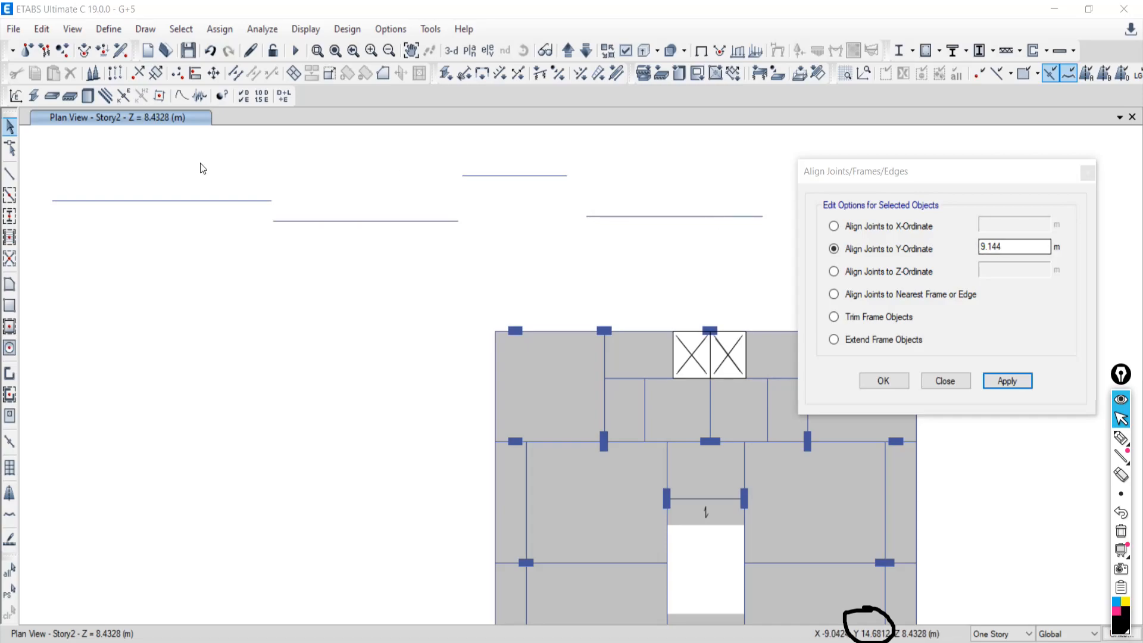
- Select the four staggered horizontal beams above the plan together with all their end joints
left_click_drag(159, 179, 93, 264)
left_click_drag(381, 186, 331, 293)
left_click(511, 176)
left_click(670, 216)
left_click_drag(578, 195, 615, 238)
left_click_drag(775, 199, 759, 239)
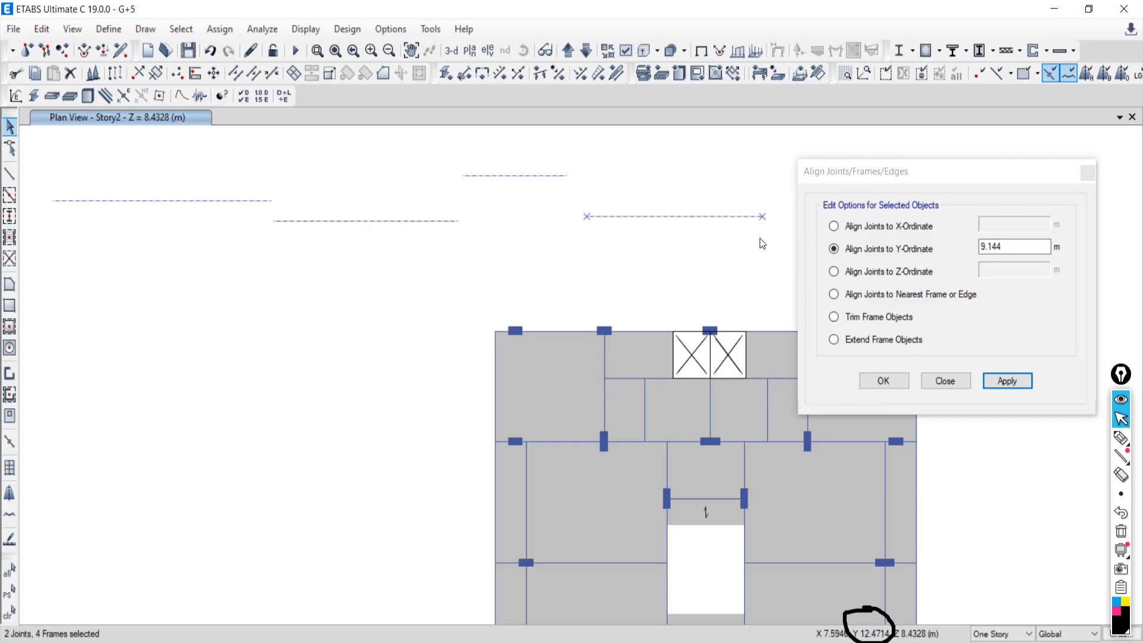
left_click_drag(556, 154, 585, 197)
left_click_drag(431, 153, 505, 214)
left_click_drag(408, 206, 523, 267)
left_click_drag(259, 197, 286, 248)
left_click_drag(47, 181, 65, 220)
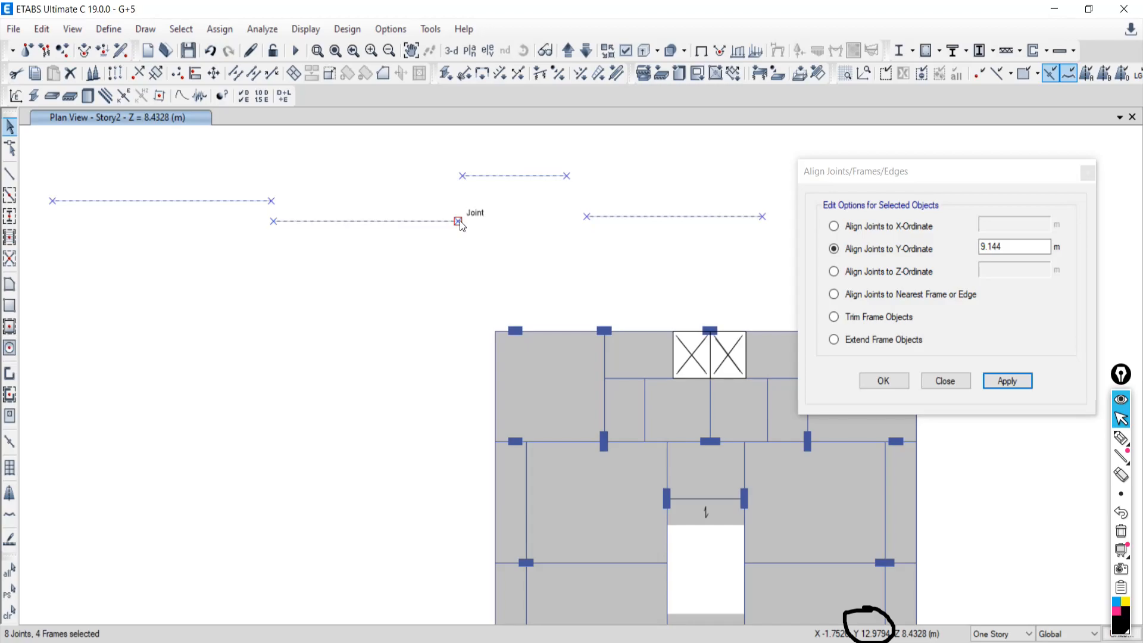
- Align the selected beams' joints to Y-ordinate 12.9794 m, the level of the second beam
left_click(863, 253)
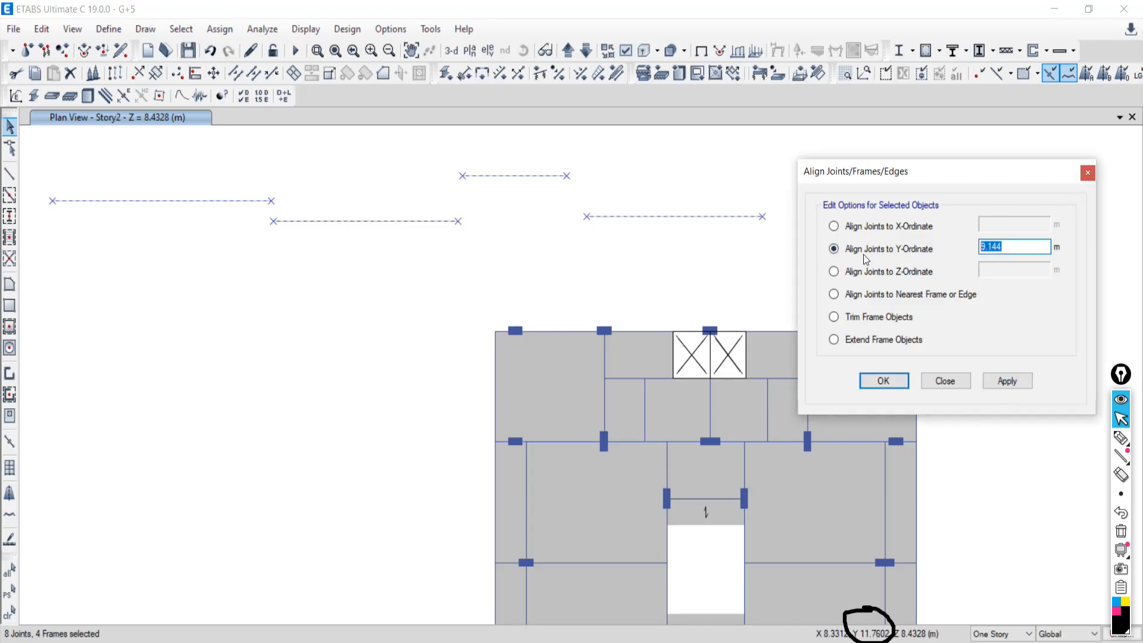
type("12.9794")
left_click(1001, 381)
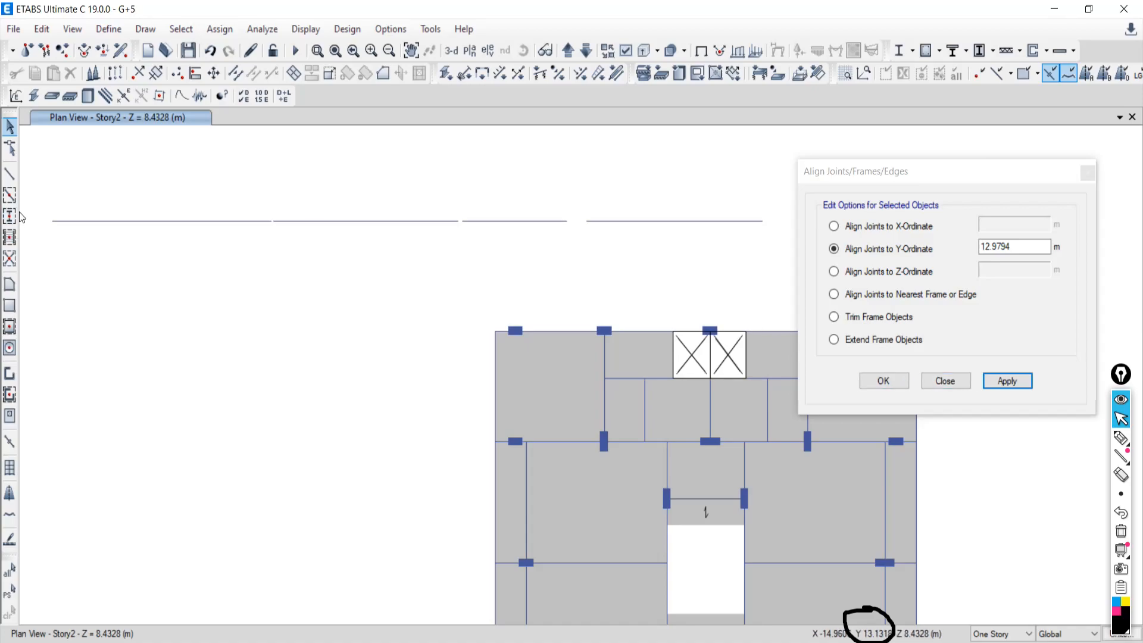
- Delete the four aligned beams and draw a vertical BM230X300M20 beam to the left of the Story2 plan
left_click_drag(746, 268, 109, 163)
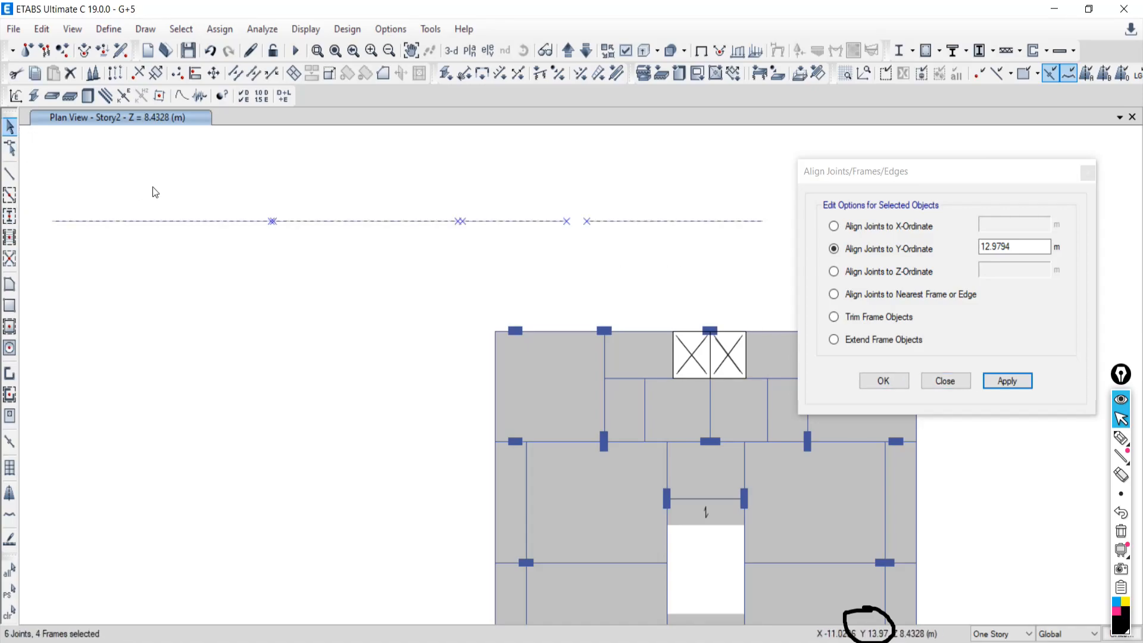
left_click(71, 72)
left_click(10, 176)
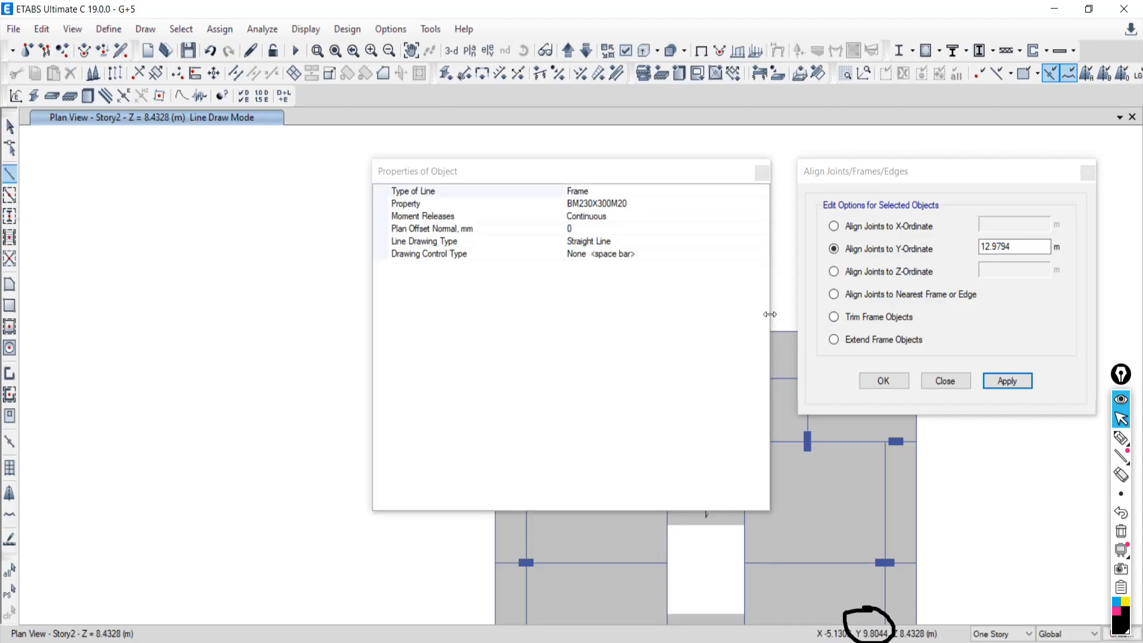
left_click(761, 174)
left_click(173, 164)
left_click(174, 388)
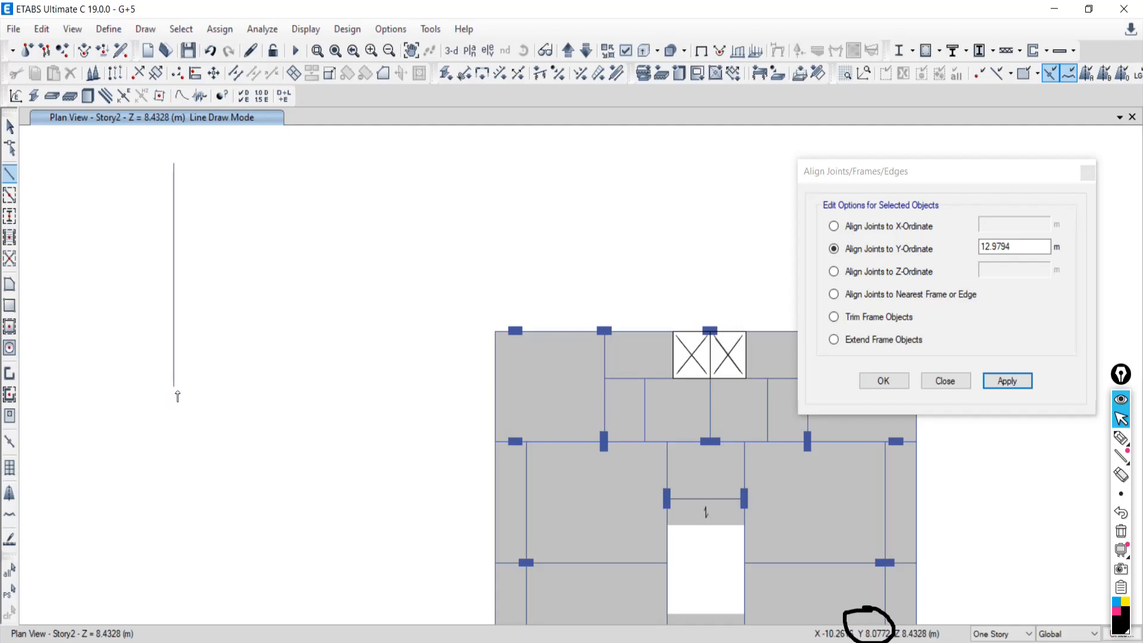
- Draw two more vertical beams below the first, the middle one offset slightly to the right of the other two
scroll(230, 384, "down", 4)
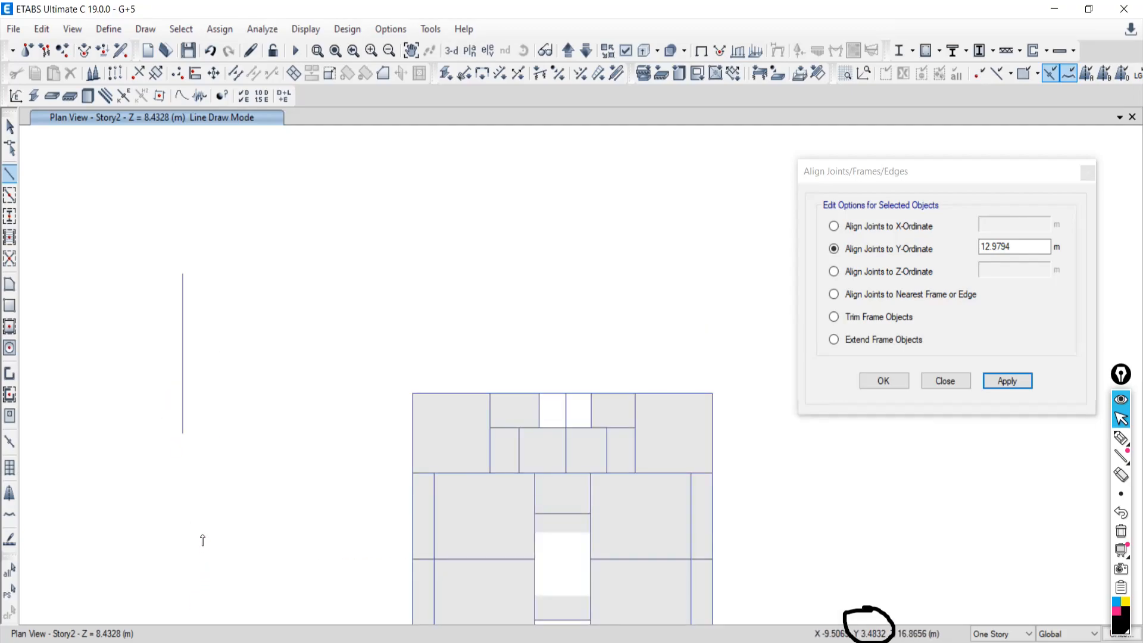
middle_click_drag(229, 384, 256, 211)
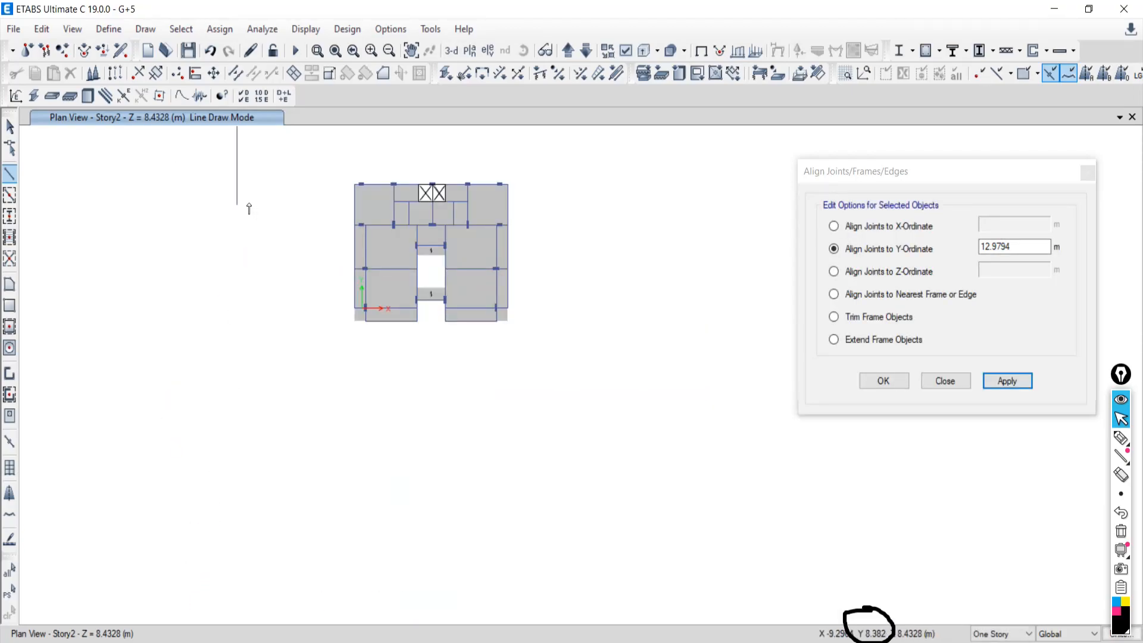
left_click(251, 343)
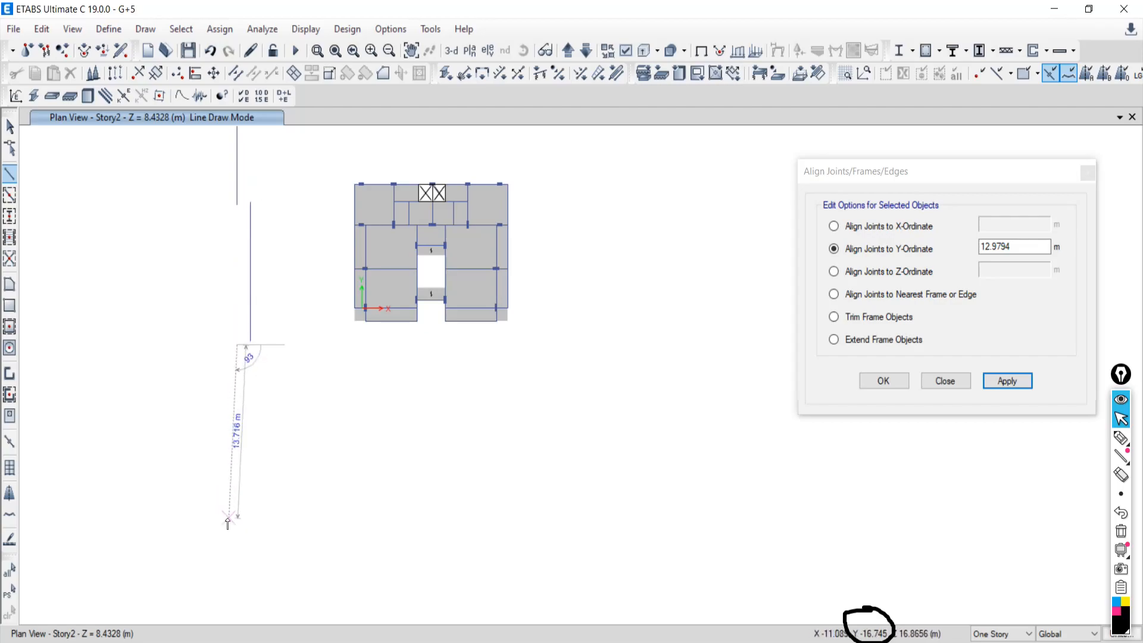
left_click(237, 535)
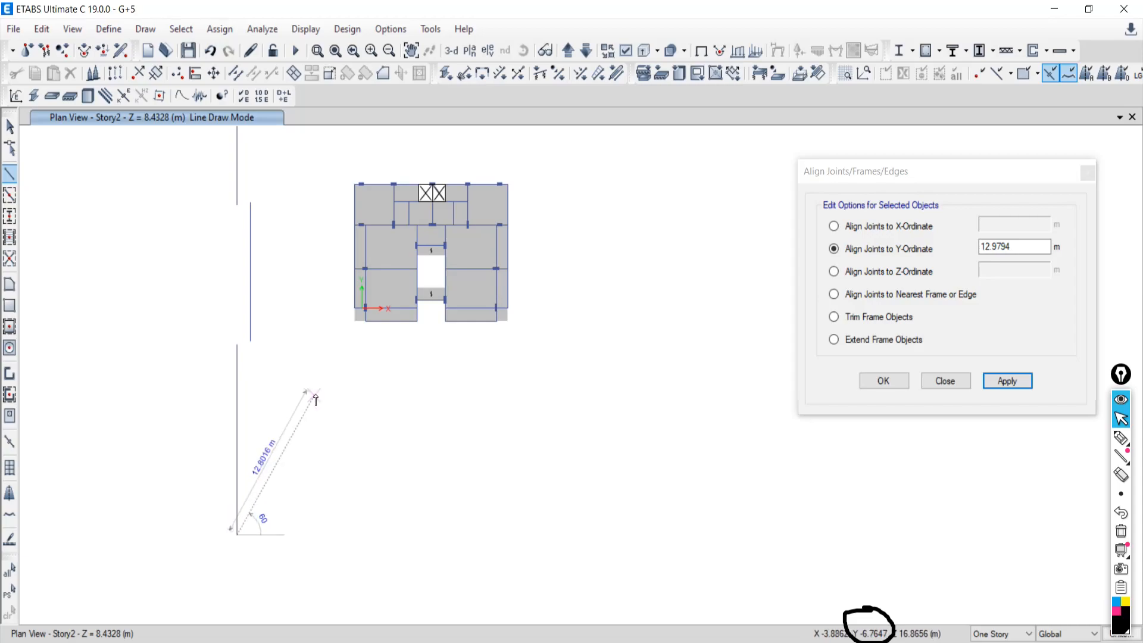
left_click(12, 130)
scroll(291, 201, "down", 10)
scroll(300, 195, "up", 10)
middle_click_drag(210, 205, 419, 231)
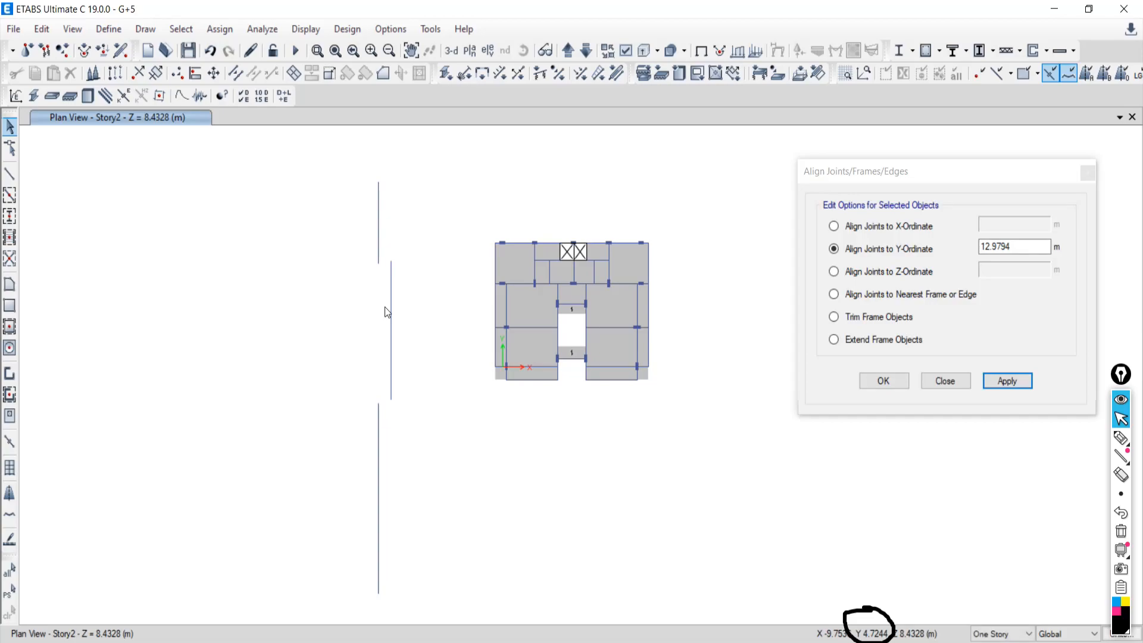
- Switch to the Google Meet call to check it, and return to ETABS
left_click(116, 642)
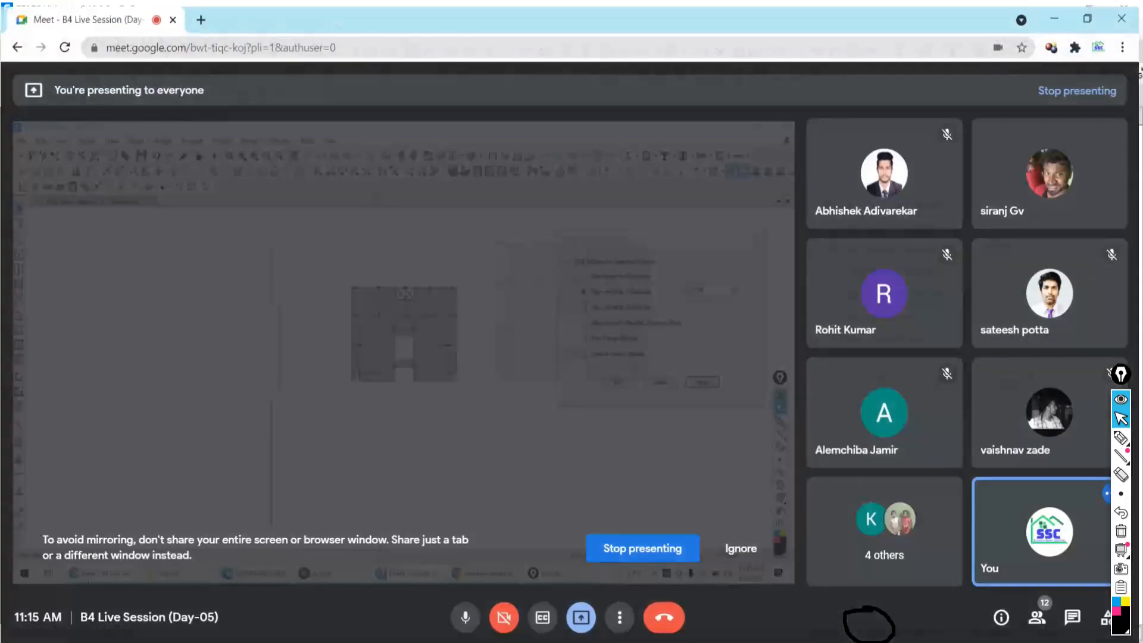
key("Return")
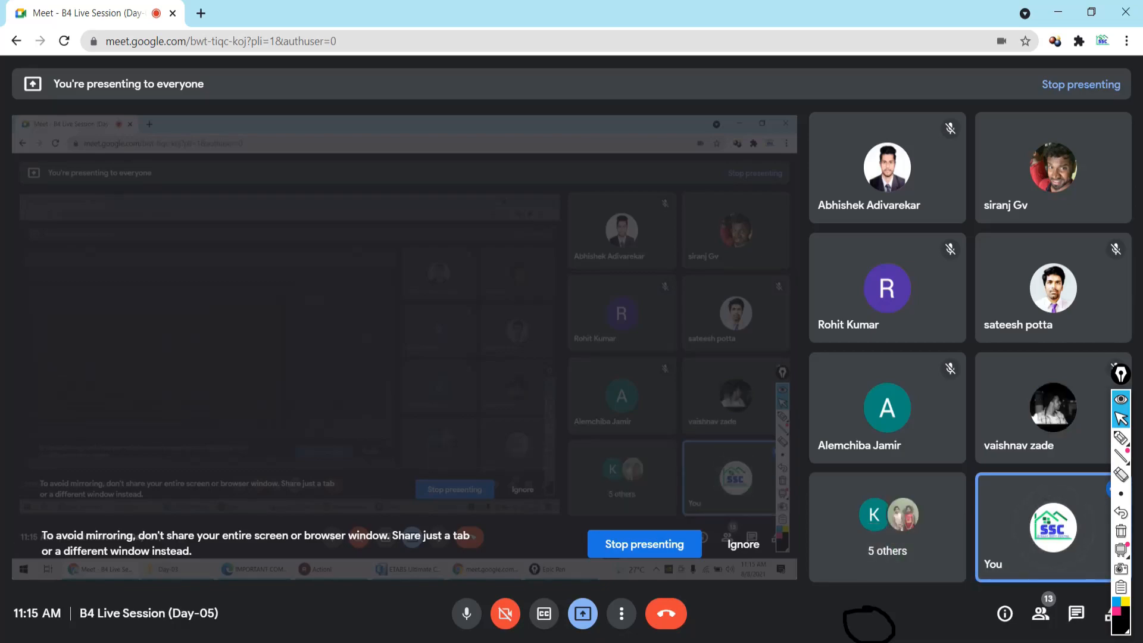
key("alt+Tab")
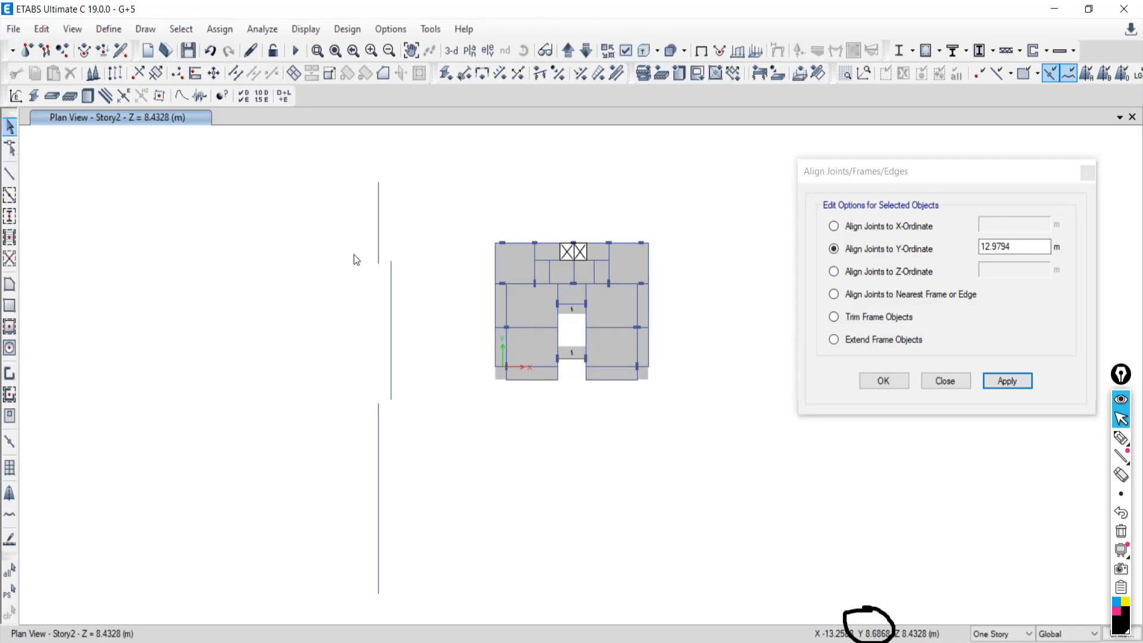
- Select the three staggered vertical beams together with all their end joints
left_click_drag(411, 197, 318, 222)
left_click_drag(434, 314, 315, 338)
middle_click_drag(405, 389, 475, 240)
scroll(467, 304, "down", 4)
left_click_drag(470, 187, 390, 467)
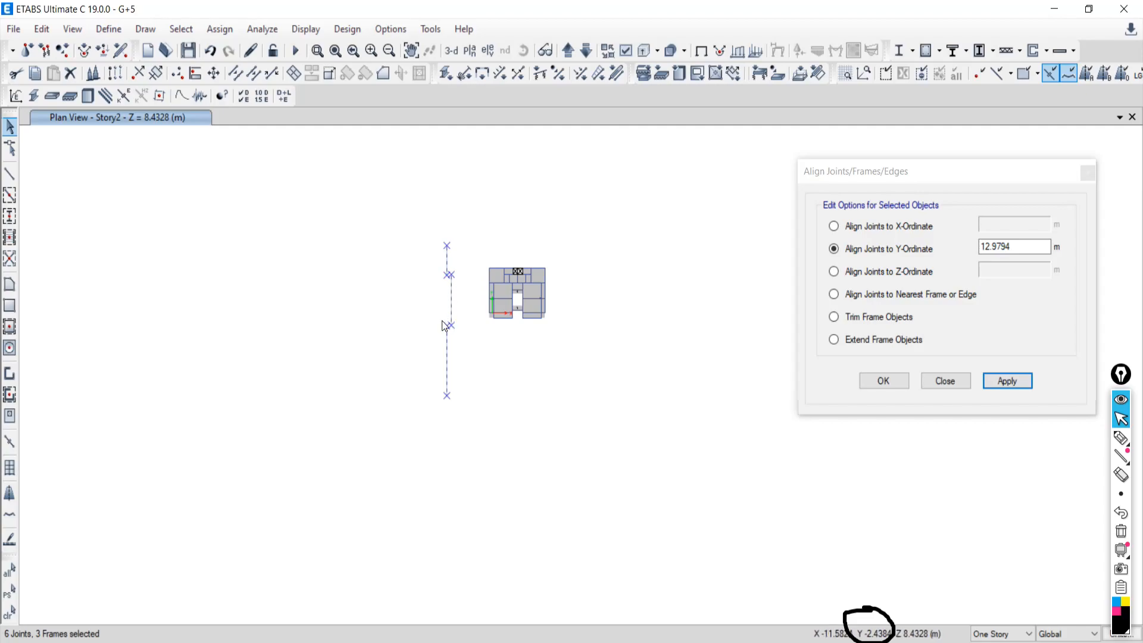
scroll(439, 288, "up", 3)
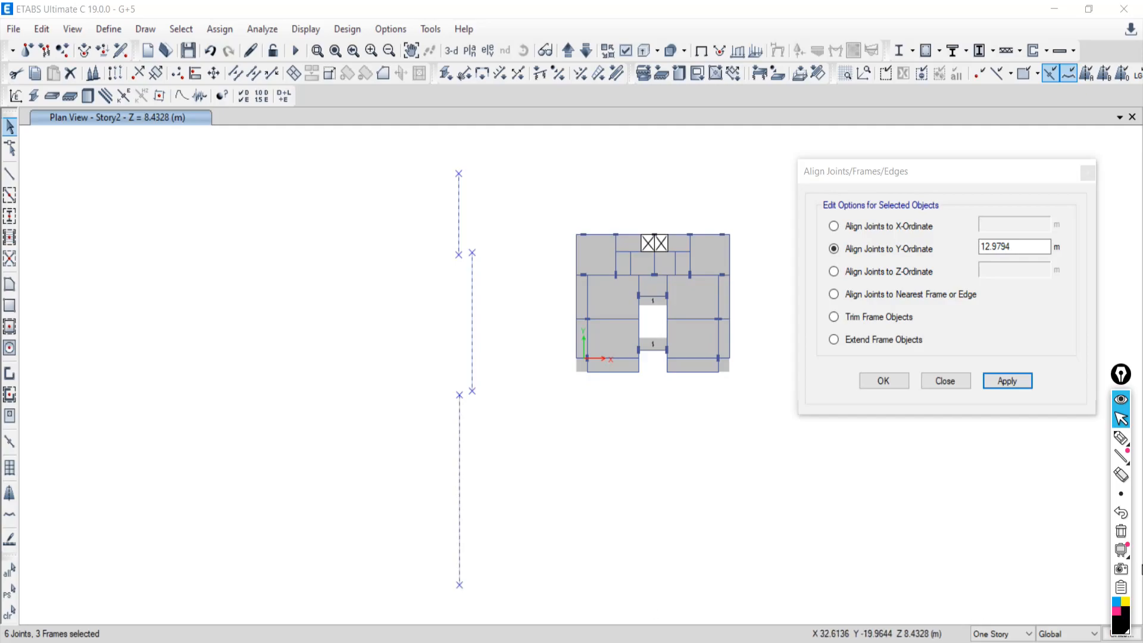
- Circle the X coordinate read-out with the annotation pen and check the X-coordinate at the uppermost vertical beam
left_click(1120, 438)
mouse_move(821, 611)
left_mouse_down()
mouse_move(785, 642)
mouse_move(820, 622)
left_mouse_up()
left_click(1121, 419)
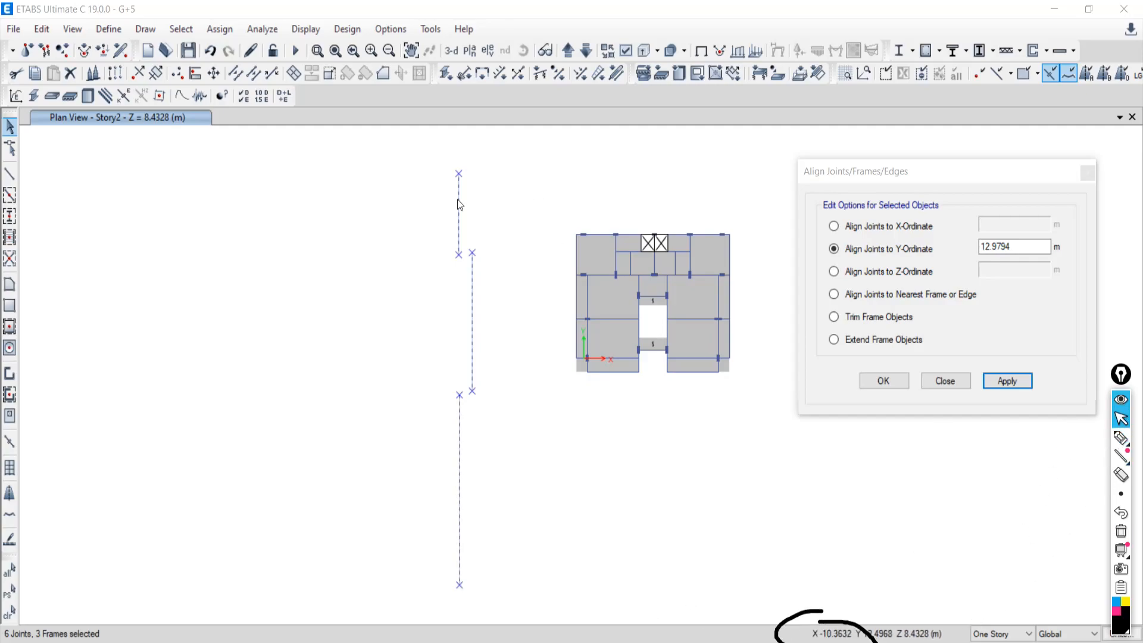
- Sketch a vertical alignment line beside the beams with a horizontal X-distance arrow to it, and erase the marks
left_click(1121, 438)
left_click_drag(479, 158, 486, 574)
left_click_drag(479, 502, 338, 512)
left_click_drag(349, 473, 370, 456)
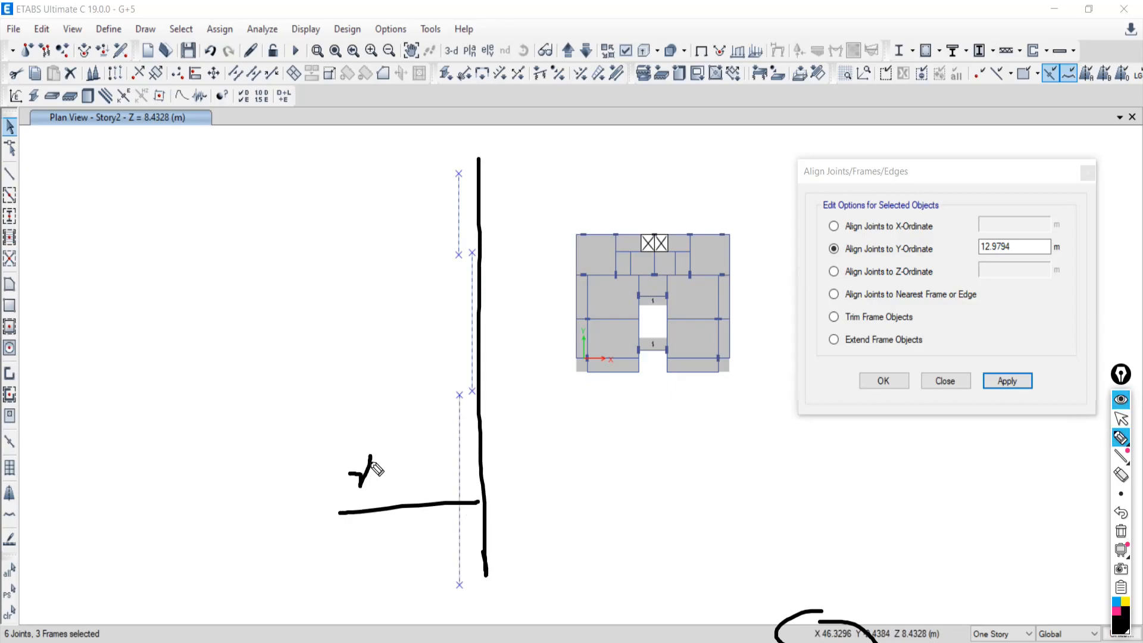
left_click_drag(337, 494, 338, 533)
left_click_drag(508, 493, 470, 540)
left_click_drag(362, 486, 294, 560)
left_click(1122, 533)
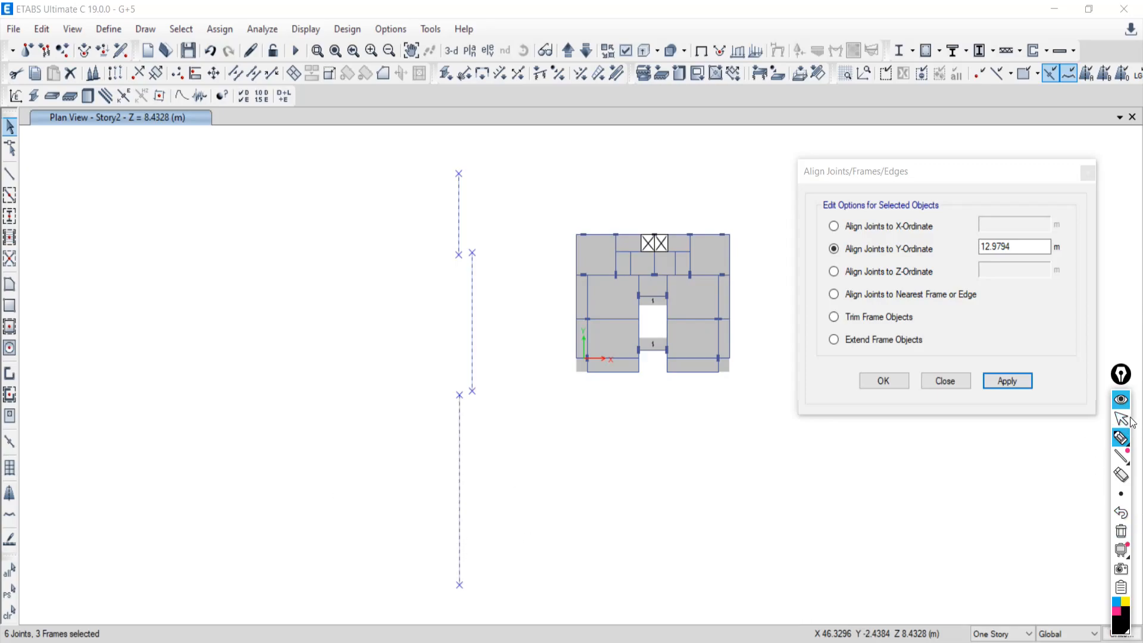
left_click(1121, 438)
left_click(1121, 419)
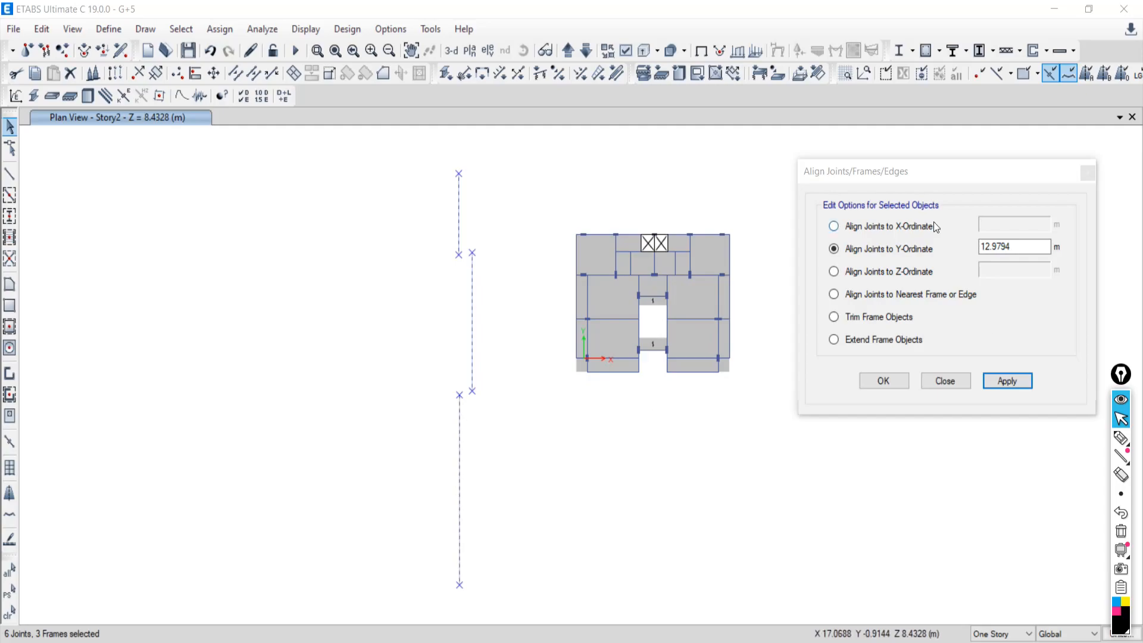
- Align the selected vertical beams' joints to X-ordinate -10.3632 m
left_click(836, 227)
left_click_drag(1024, 222, 930, 237)
type("-10.3632")
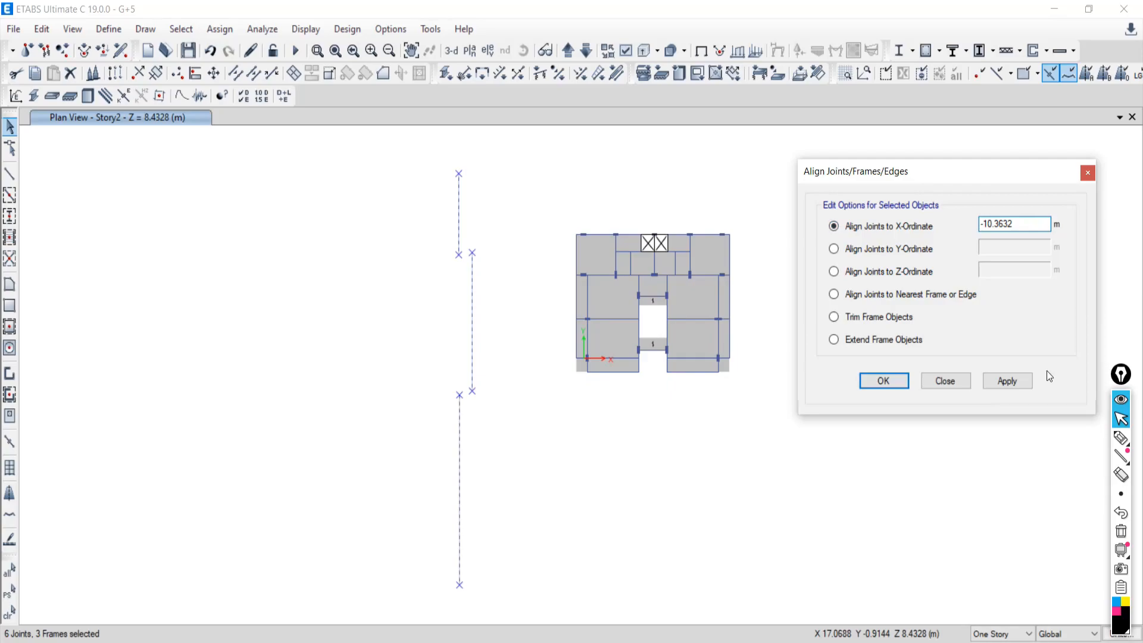
left_click(1012, 381)
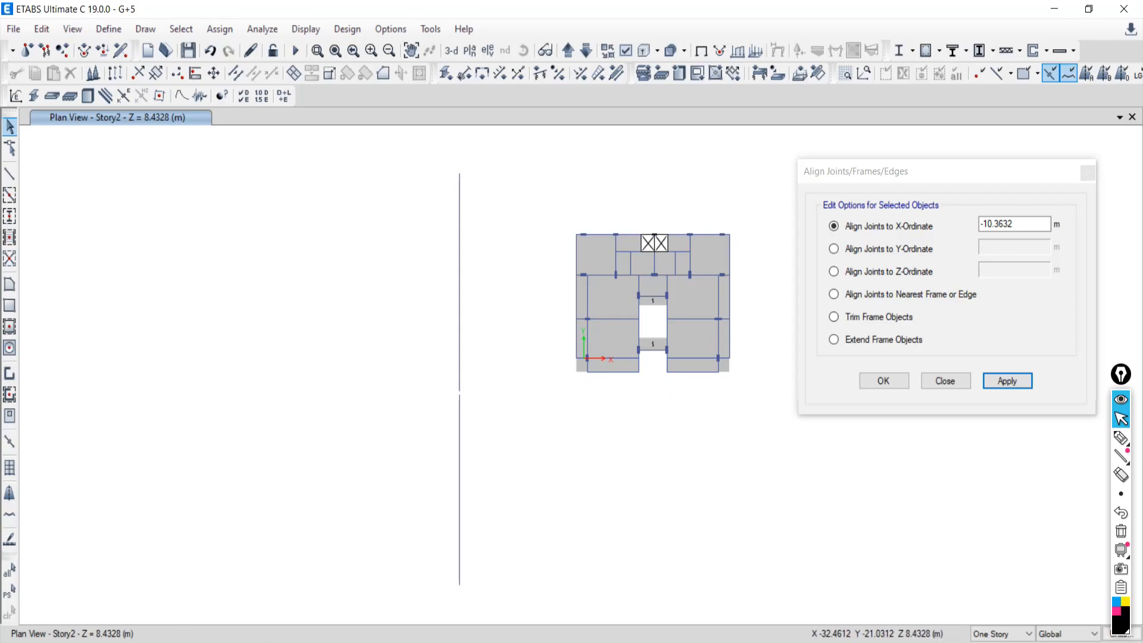
- Switch to the Google Meet call, dismiss its mirroring notice, and return to ETABS
left_click(117, 642)
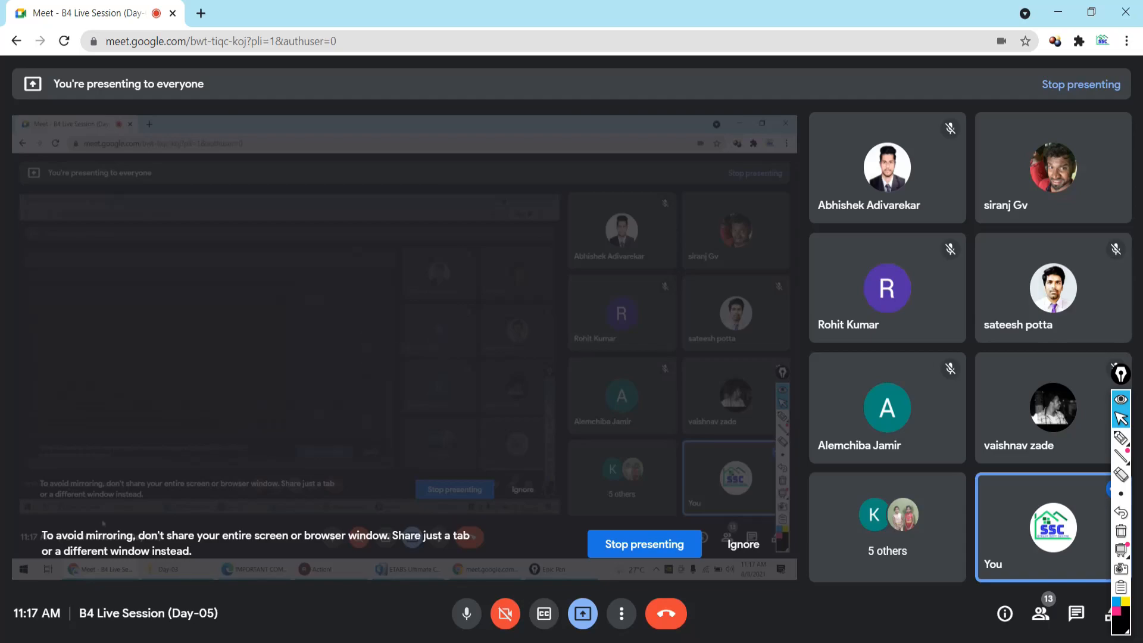
left_click(743, 544)
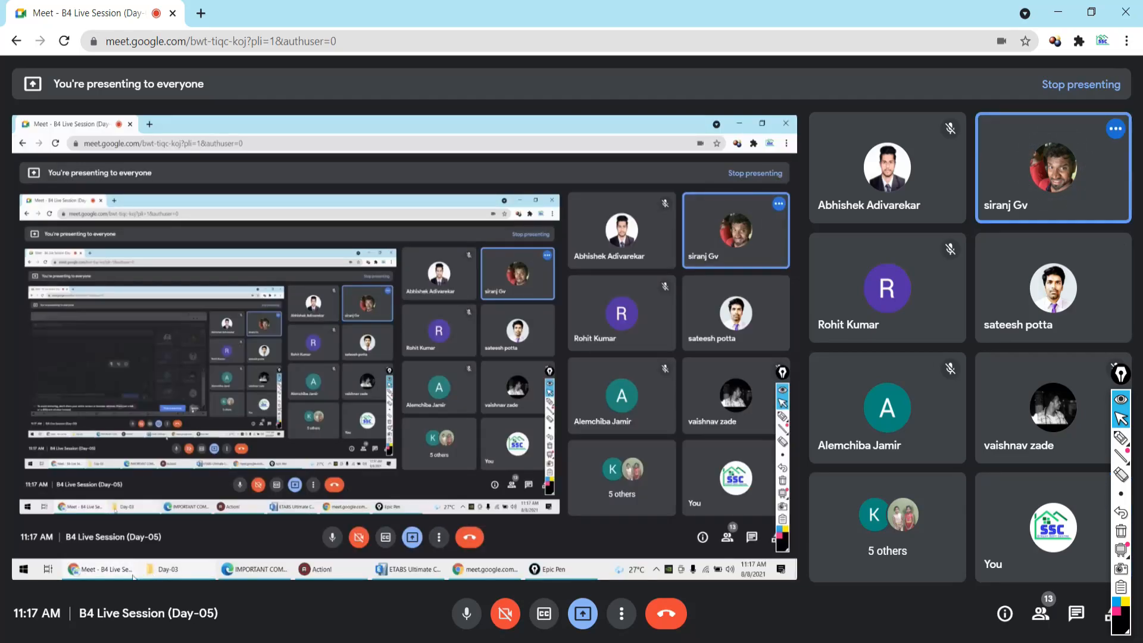
left_click(170, 642)
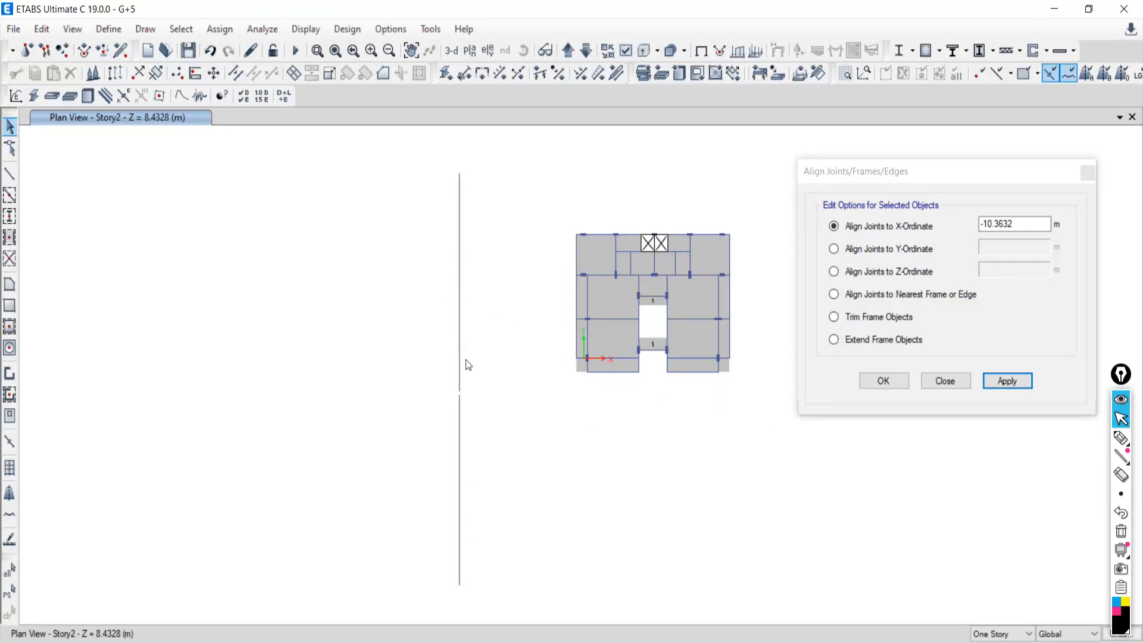
- Delete the three aligned vertical beams and their joints
left_click_drag(482, 142, 394, 590)
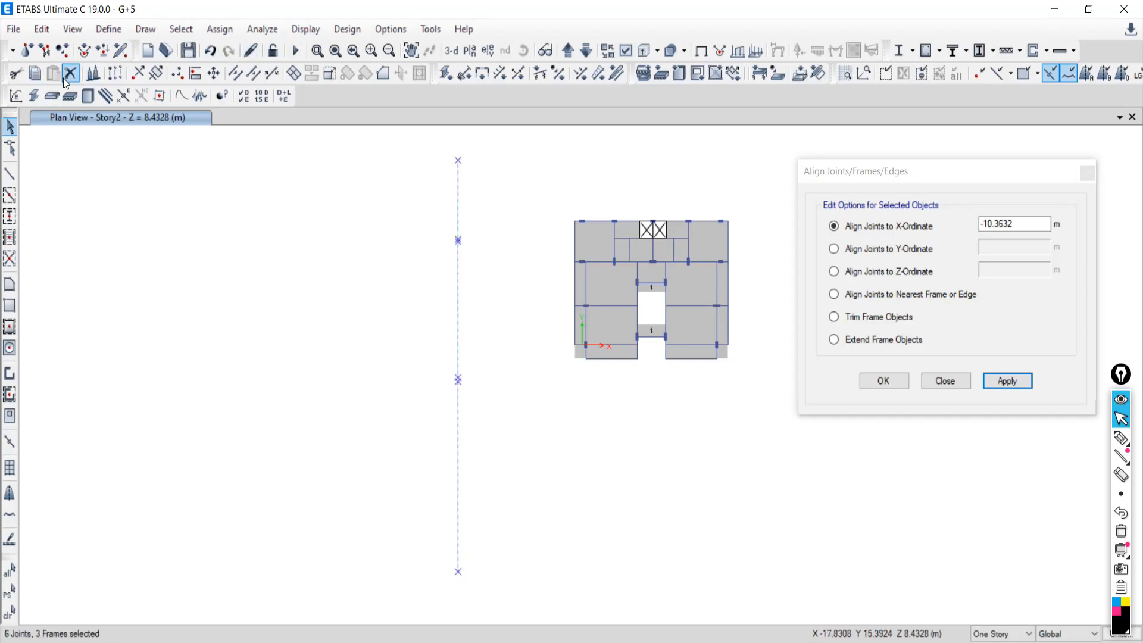
left_click(67, 77)
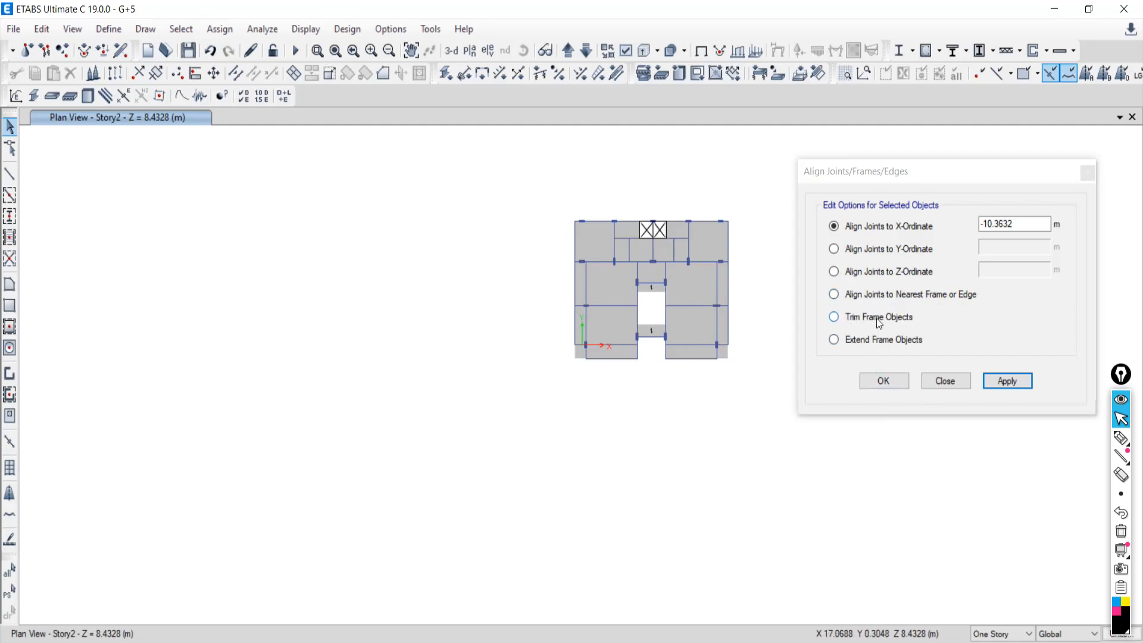
left_click(1120, 438)
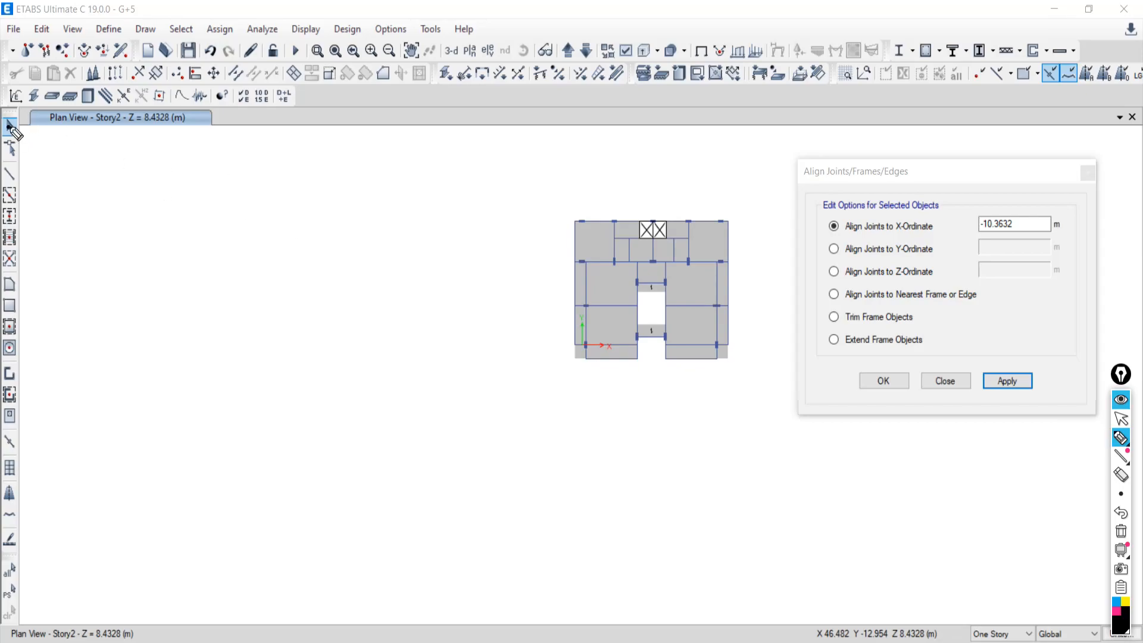
left_click_drag(224, 159, 223, 225)
left_click(1121, 531)
left_click(1121, 420)
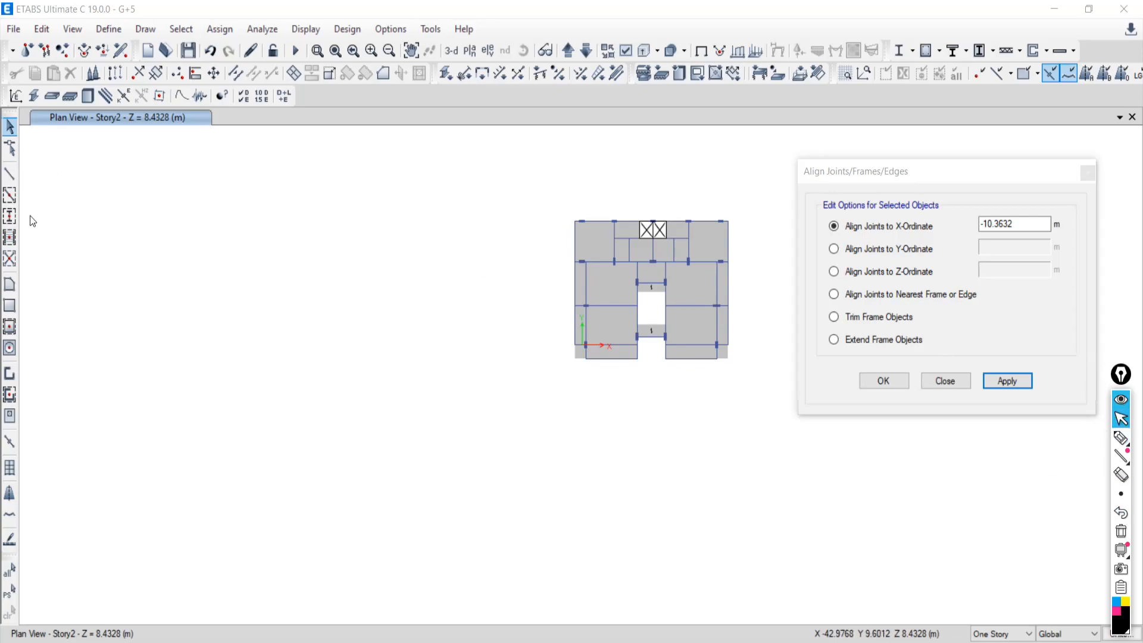
- Draw a vertical beam about 16 m long left of the building and a horizontal beam crossing it at mid-height
left_click(9, 173)
left_click(762, 173)
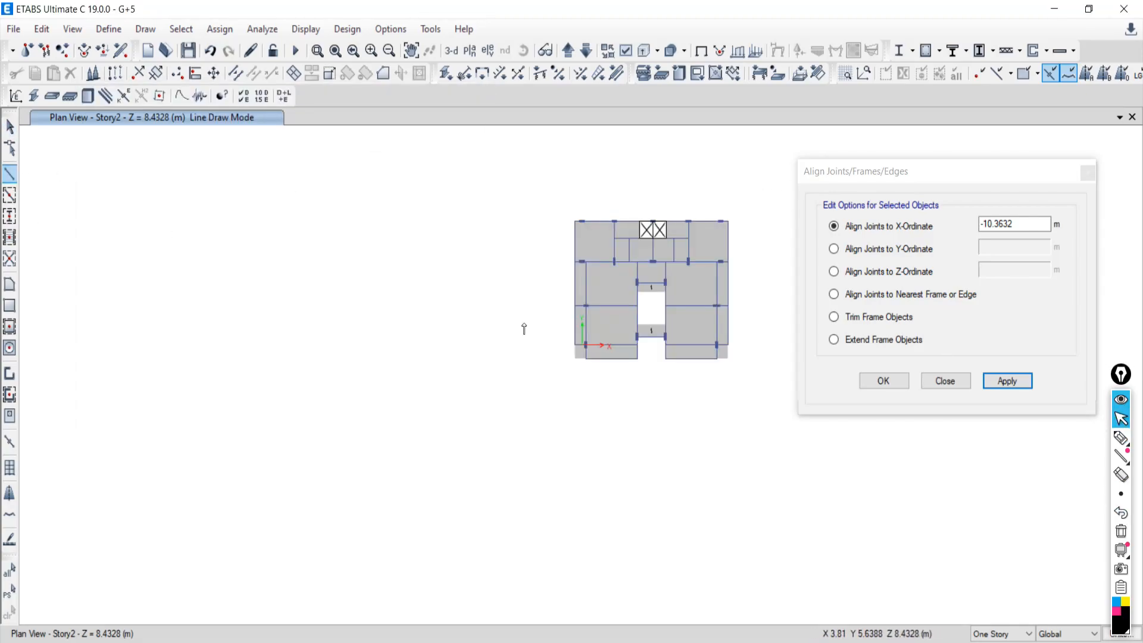
left_click(247, 200)
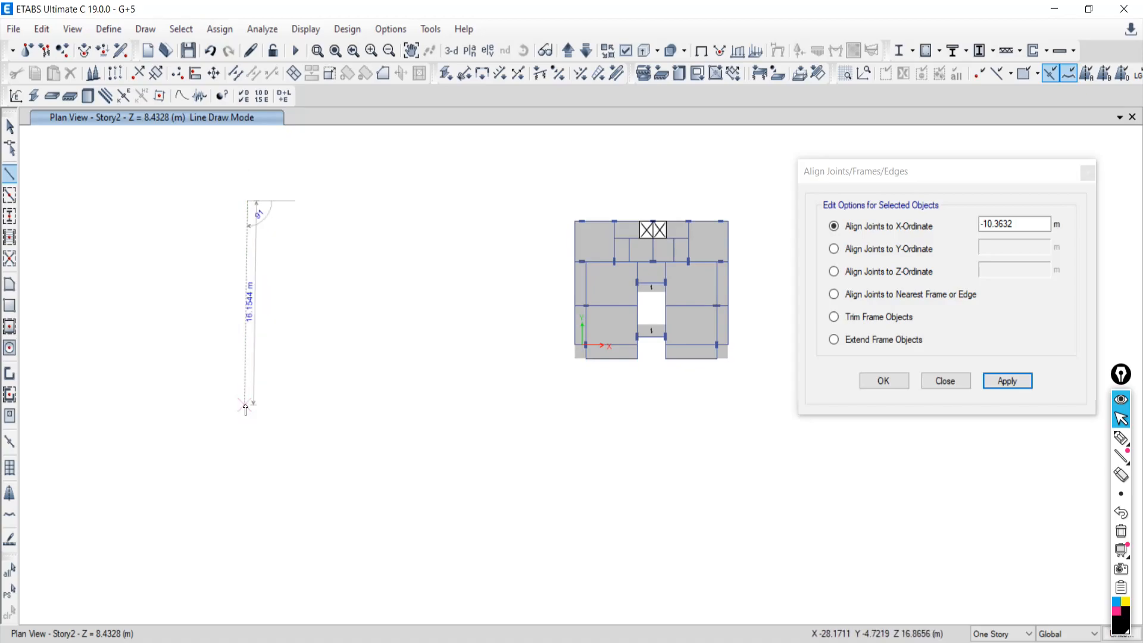
left_click(248, 410)
key("Escape")
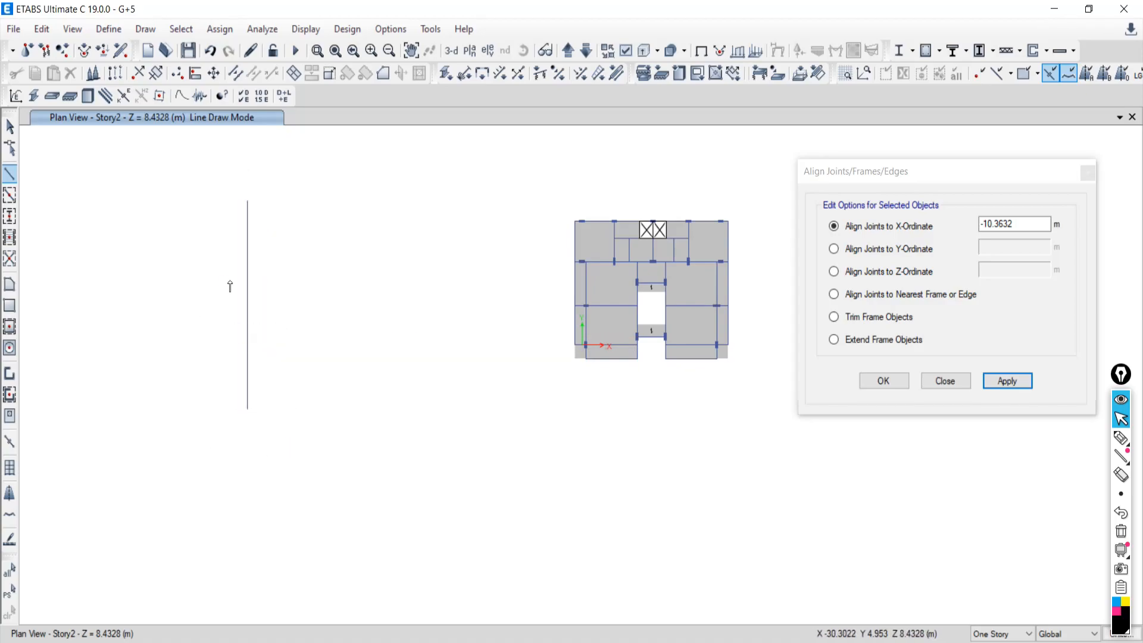
left_click(134, 302)
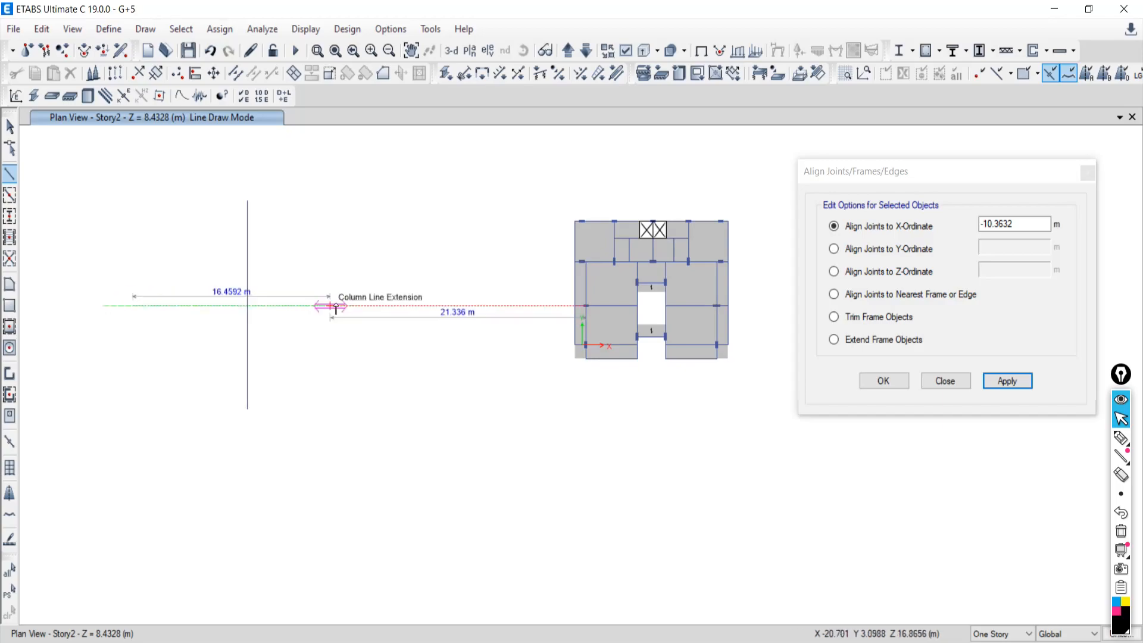
left_click(403, 305)
key("Escape")
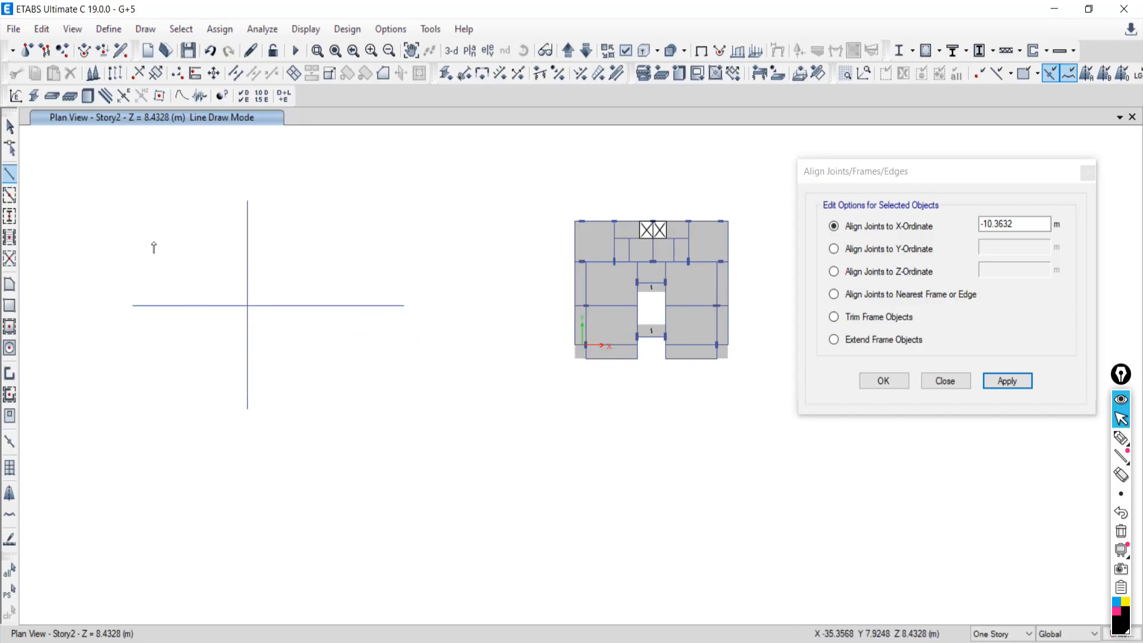
- Draw a second, near-vertical beam about 16 m long across the horizontal beam near its left end, and end drawing
left_click(154, 210)
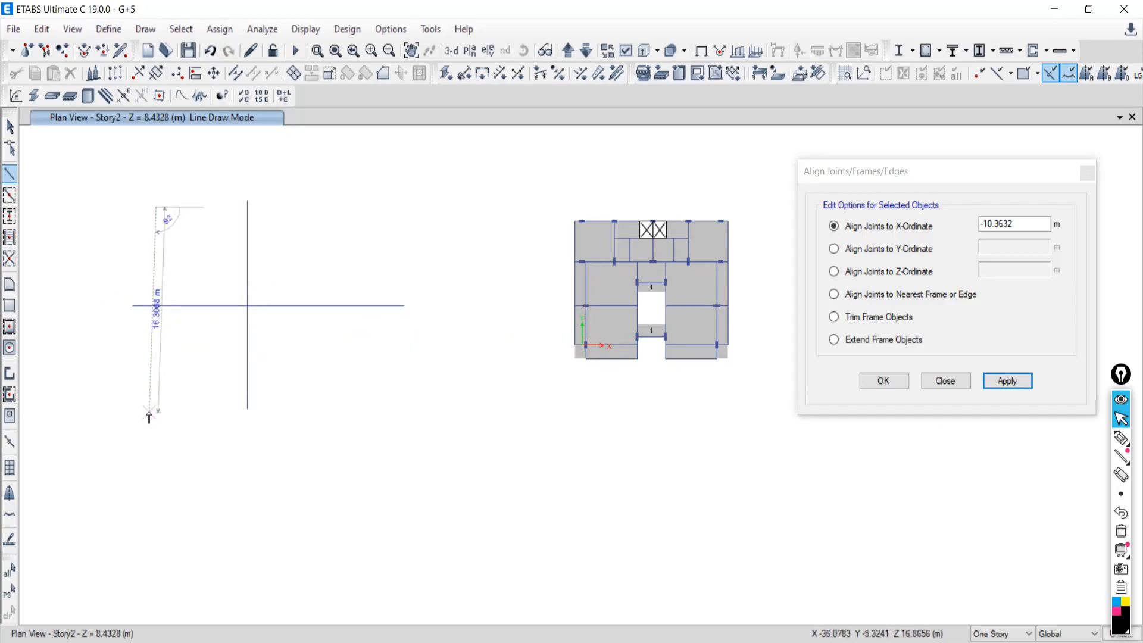
left_click(153, 415)
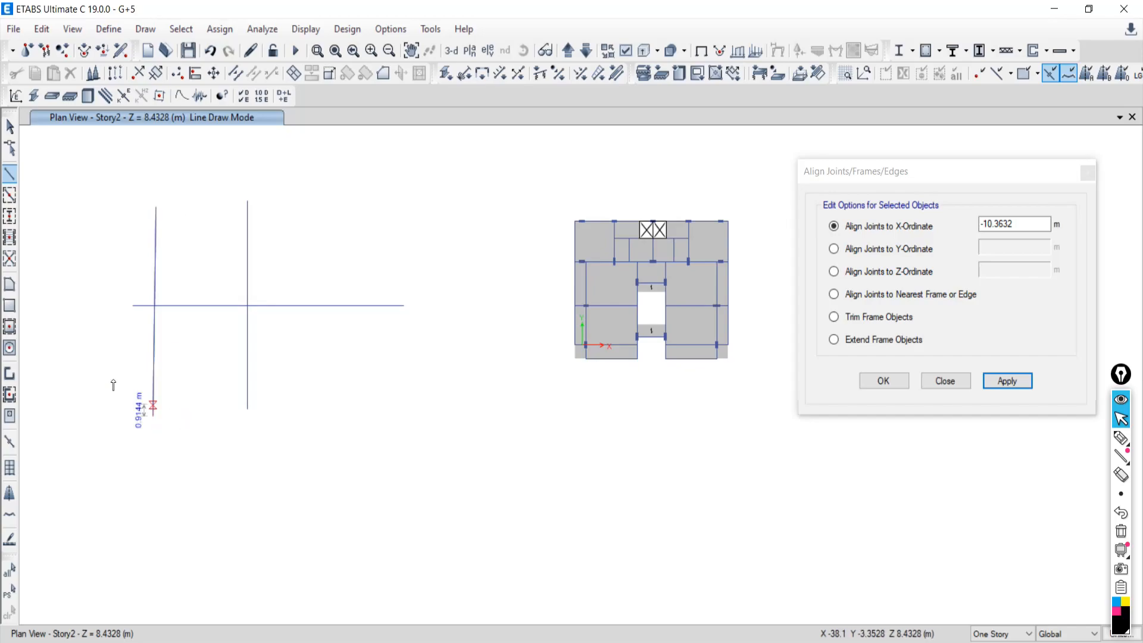
left_click(9, 125)
scroll(146, 313, "up", 3)
middle_click_drag(164, 327, 472, 347)
scroll(441, 325, "up", 3)
scroll(498, 334, "down", 3)
scroll(483, 315, "up", 6)
scroll(593, 433, "down", 6)
middle_click_drag(593, 433, 531, 330)
scroll(601, 354, "up", 3)
left_click(503, 310)
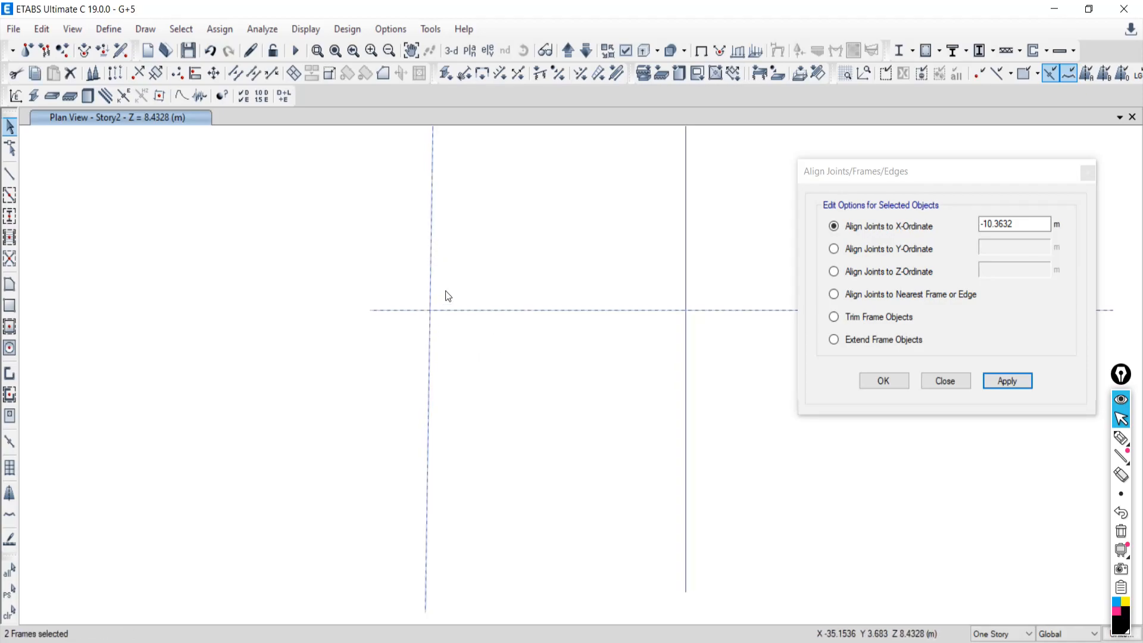
left_click(9, 611)
scroll(442, 345, "down", 3)
scroll(436, 322, "up", 4)
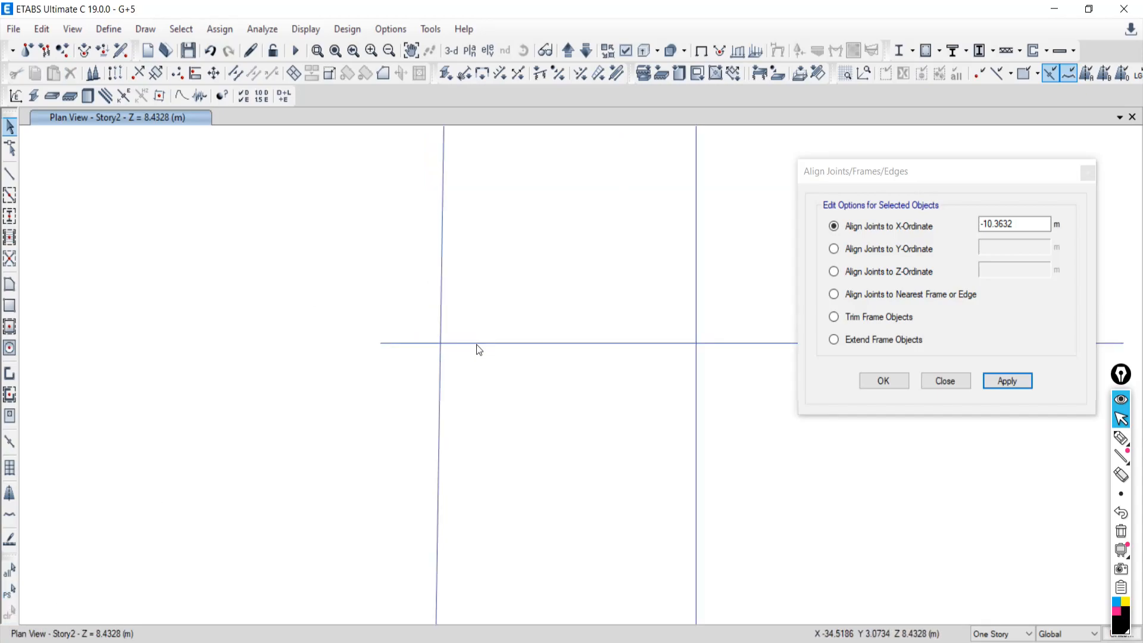
left_click_drag(506, 384, 507, 385)
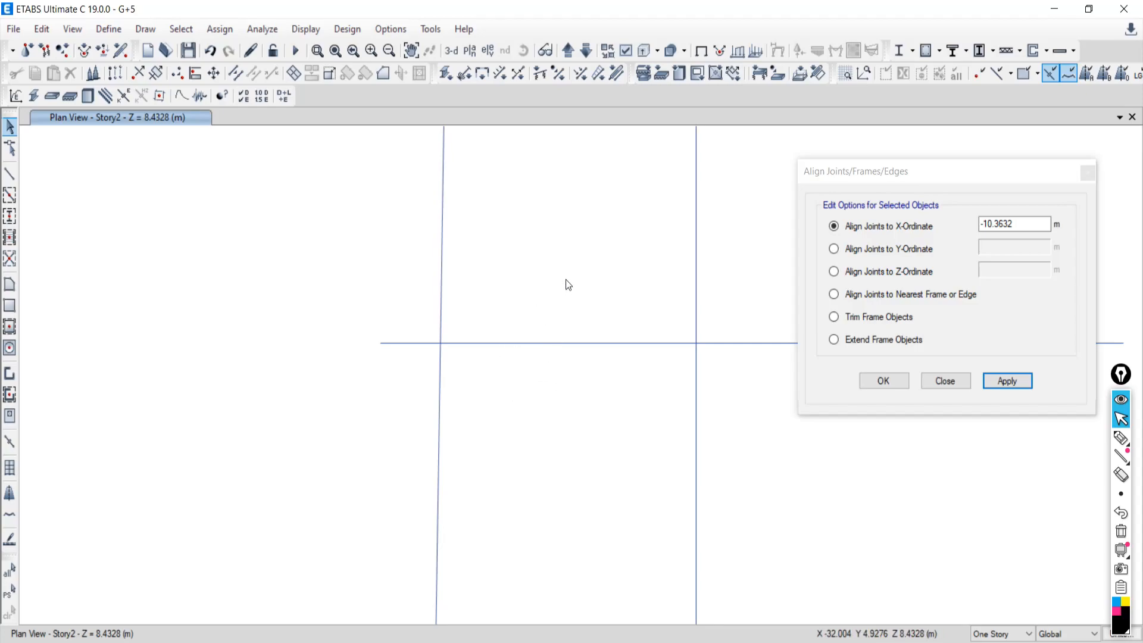
left_click(433, 343)
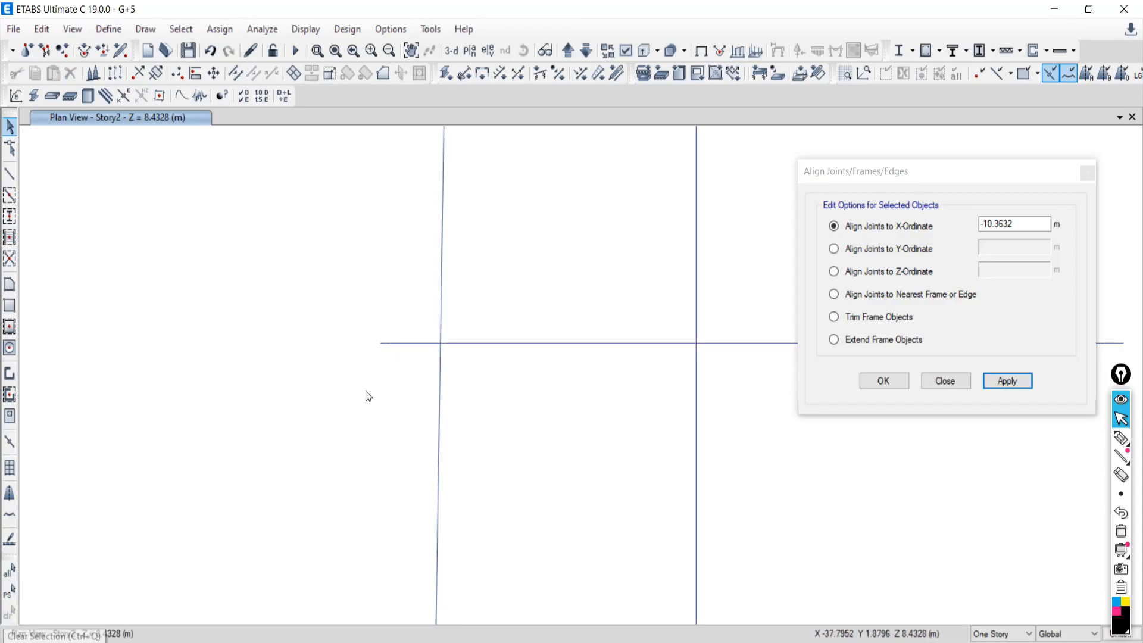
- Close the Align Joints/Frames/Edges dialog and select the horizontal beam together with the left vertical beam
left_click(955, 384)
left_click_drag(549, 315, 516, 398)
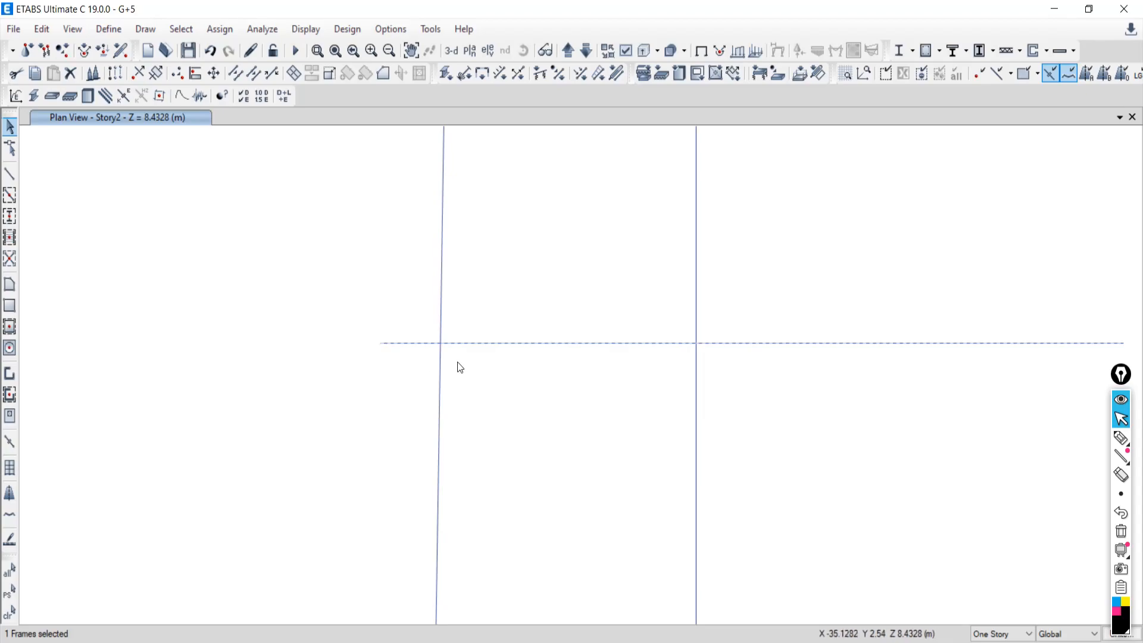
scroll(450, 377, "down", 3)
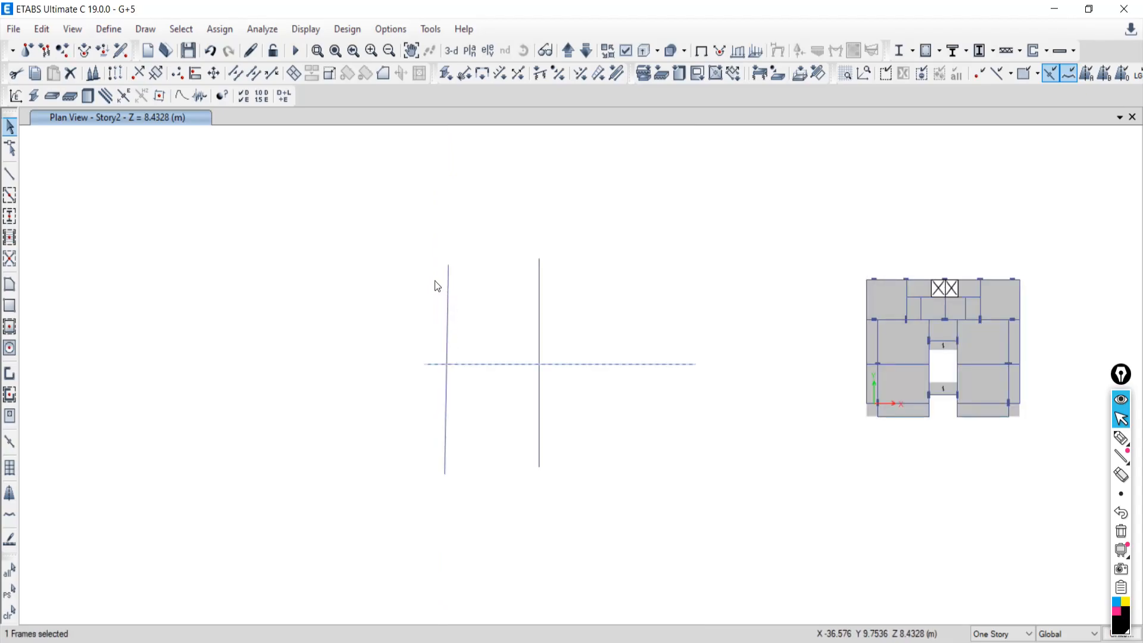
scroll(426, 331, "up", 3)
left_click_drag(532, 301, 418, 438)
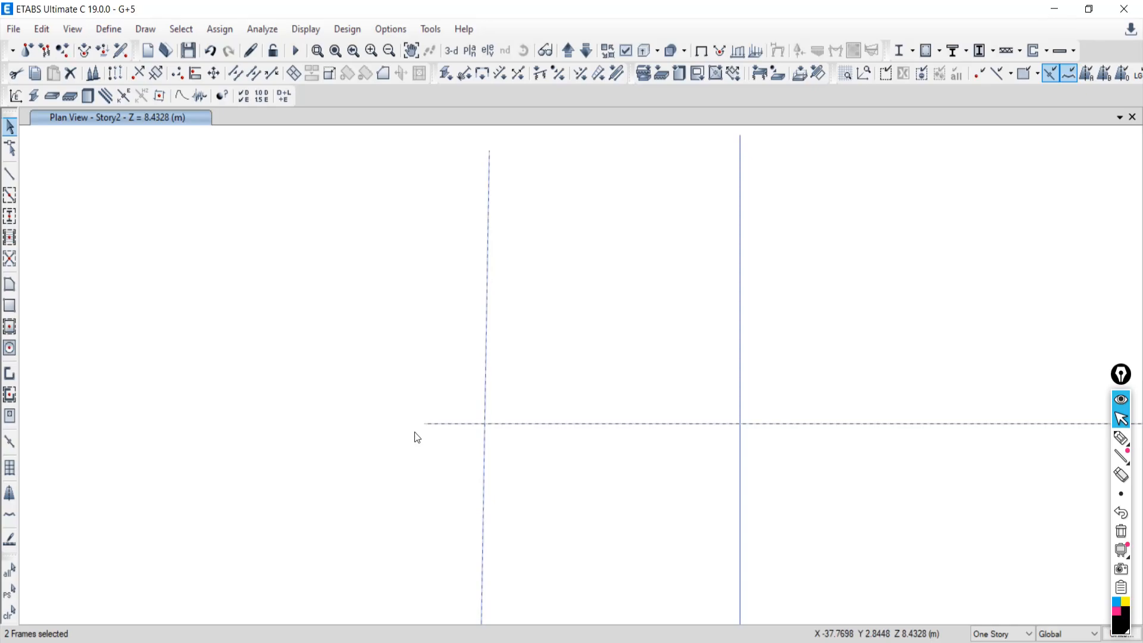
- Try to trim the two selected beams with the Trim Frame Objects option of Align Joints/Frames/Edges
left_click(42, 34)
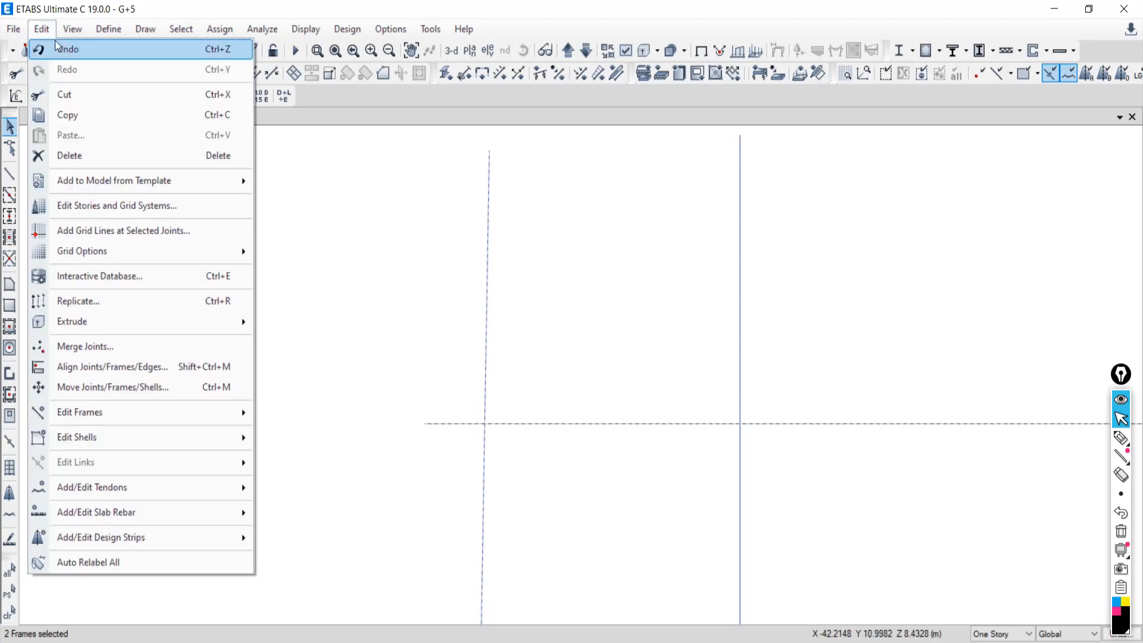
left_click(76, 368)
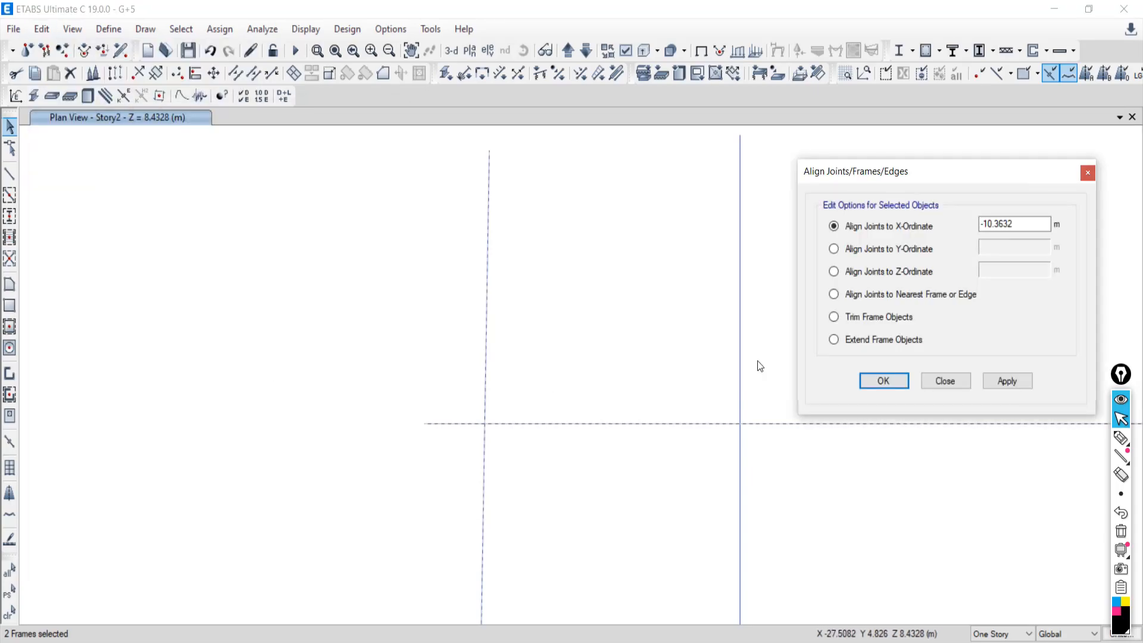
left_click(838, 319)
left_click(1016, 381)
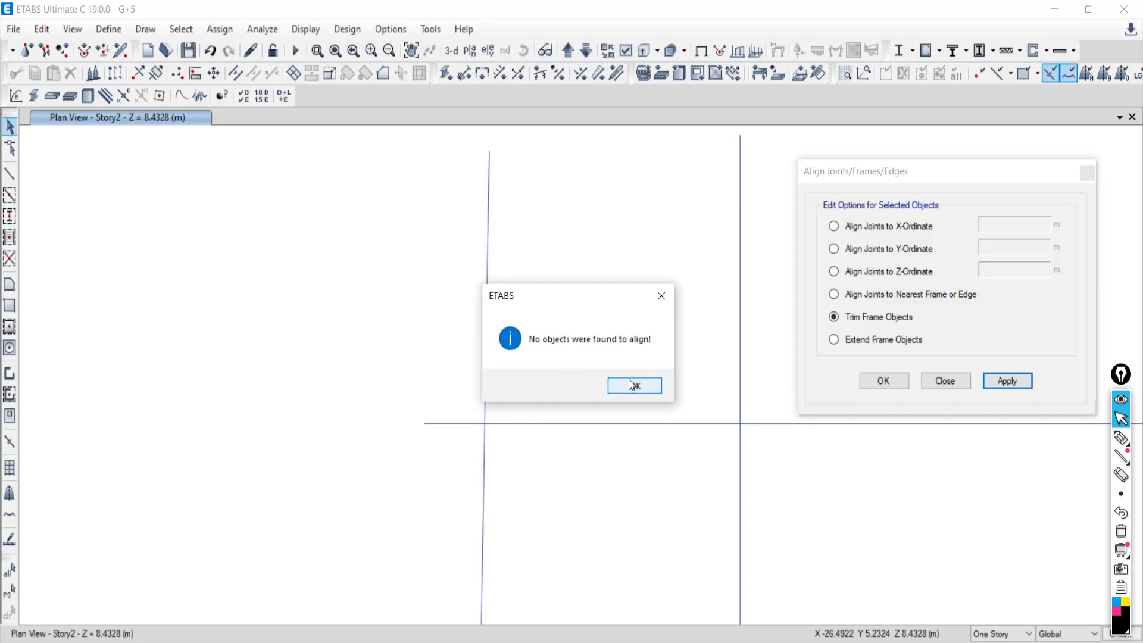
left_click(631, 385)
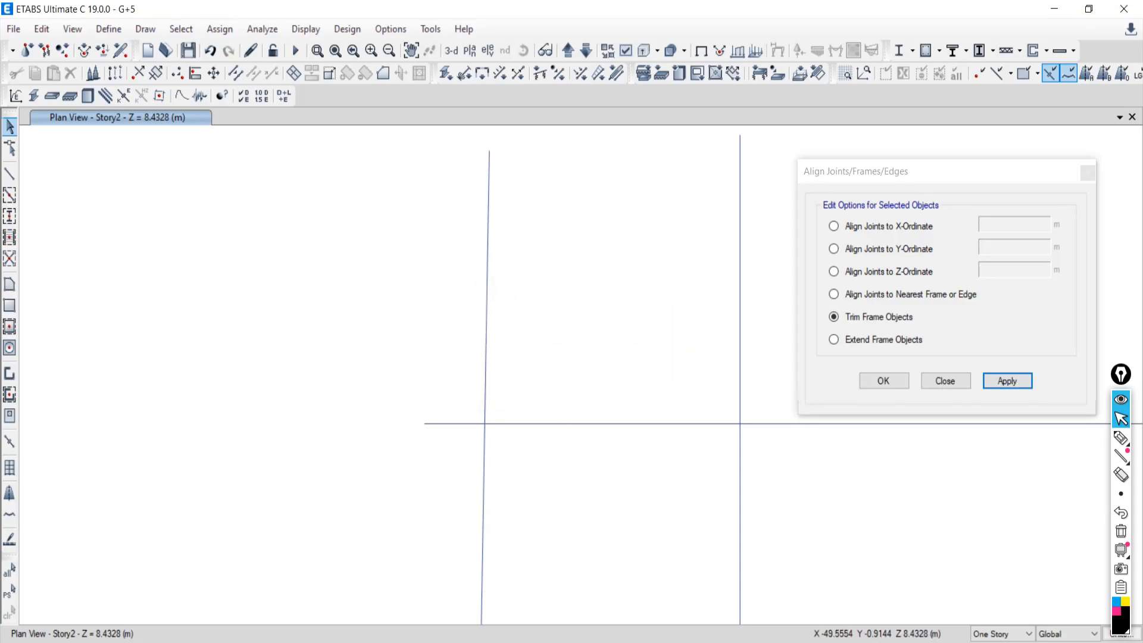
- Switch to the Google Meet call and return to ETABS
key("alt+Tab")
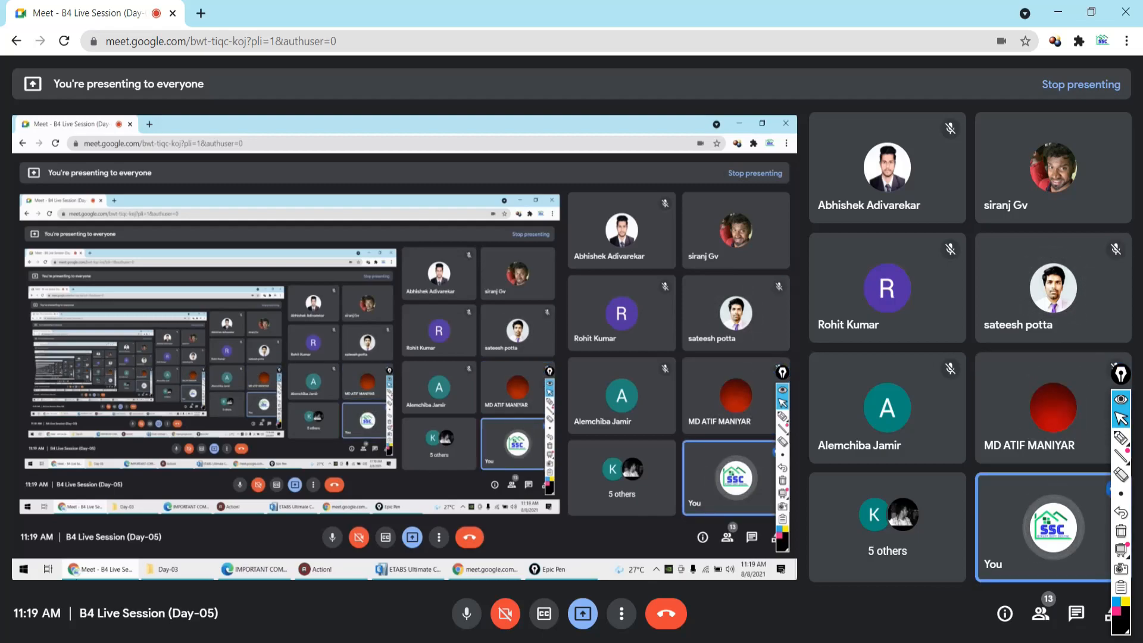
key("alt+Tab")
- Reselect the horizontal beam and the left vertical beam
scroll(554, 431, "down", 5)
left_click(588, 403)
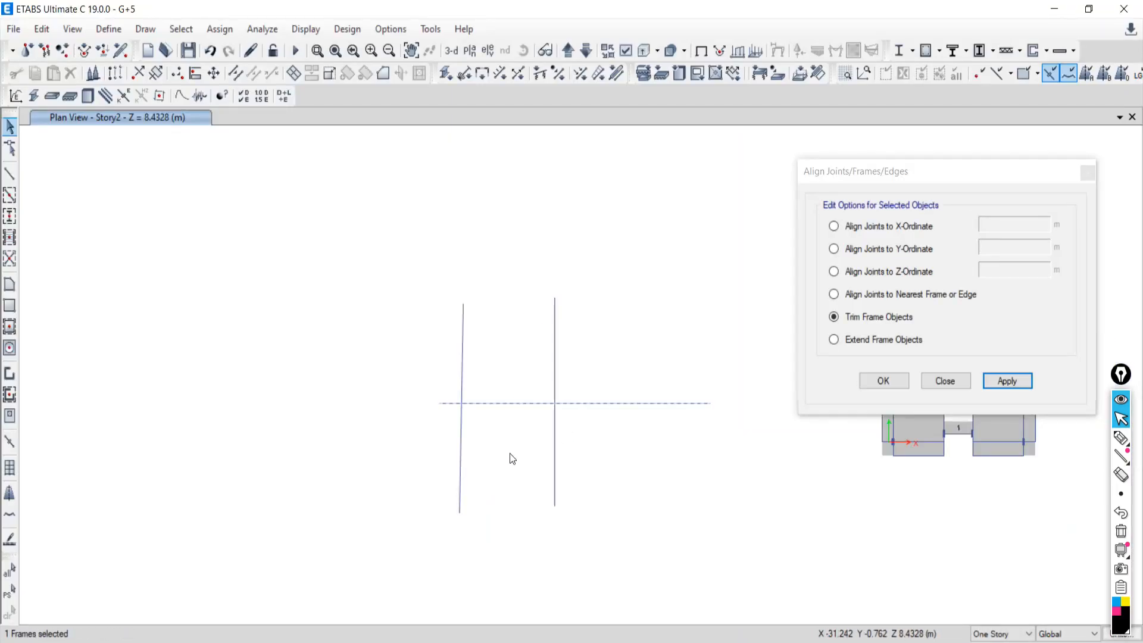
left_click(463, 322)
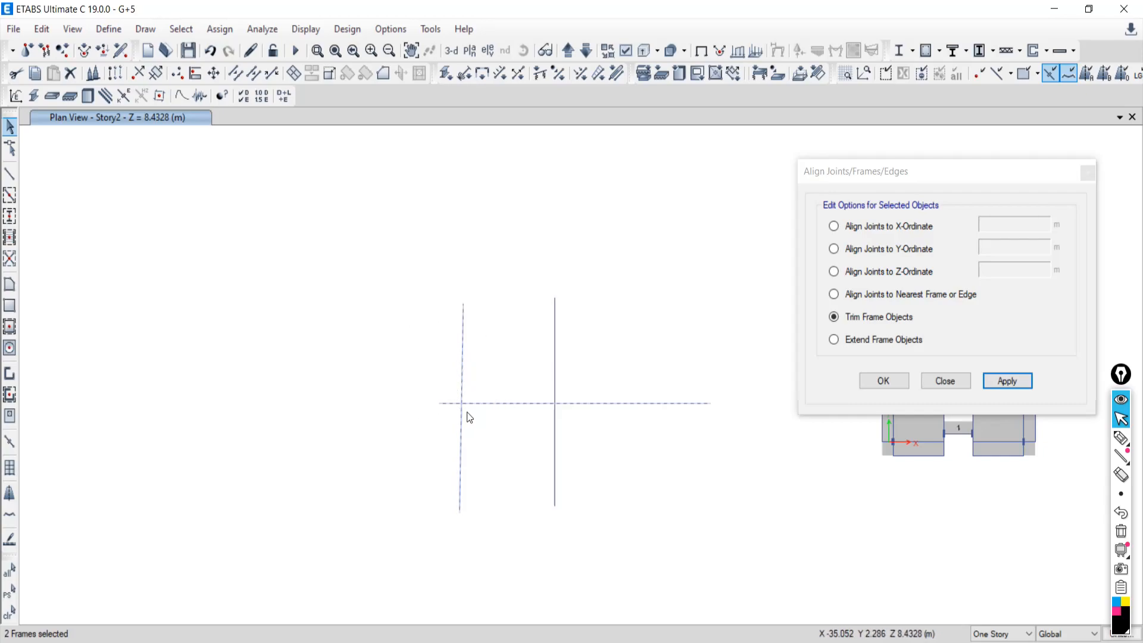
scroll(445, 403, "up", 3)
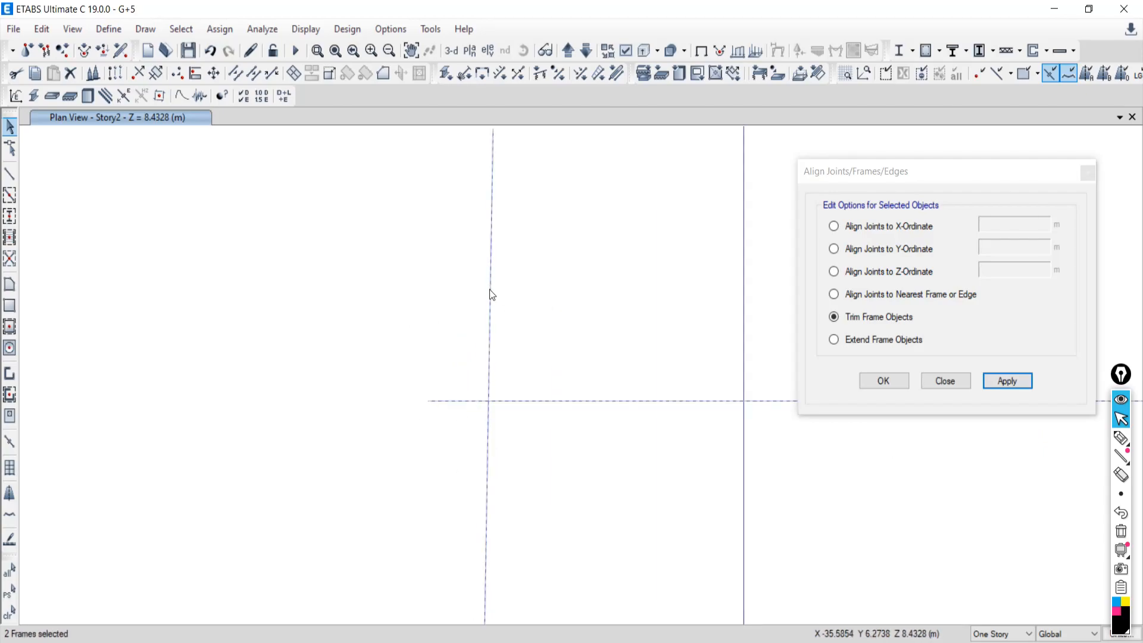
scroll(476, 381, "down", 3)
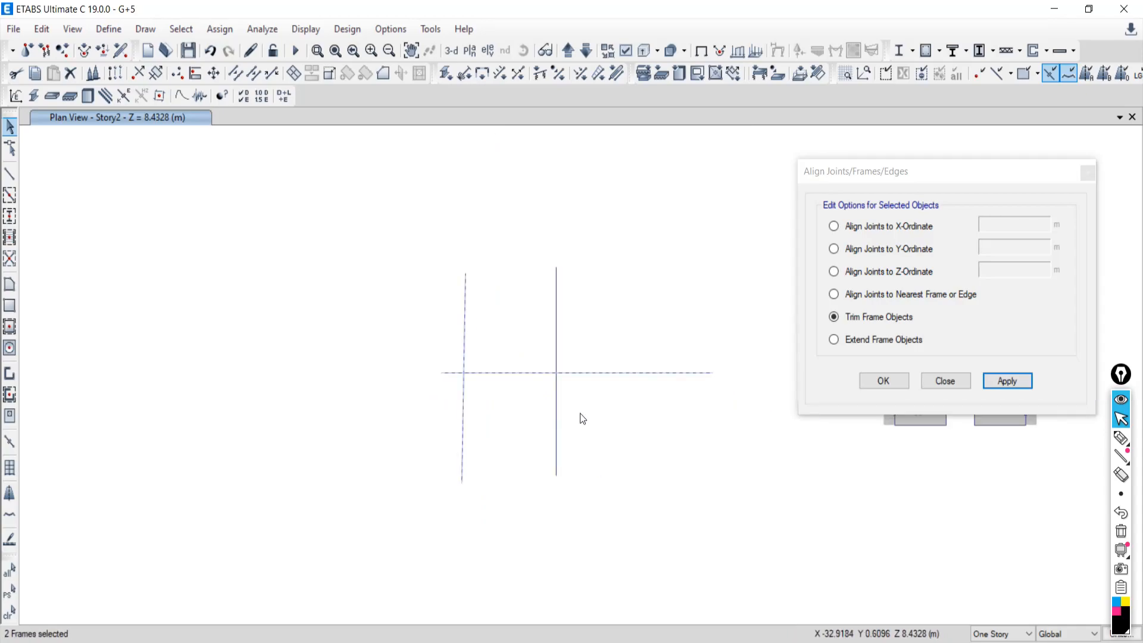
scroll(556, 409, "up", 3)
scroll(326, 367, "down", 3)
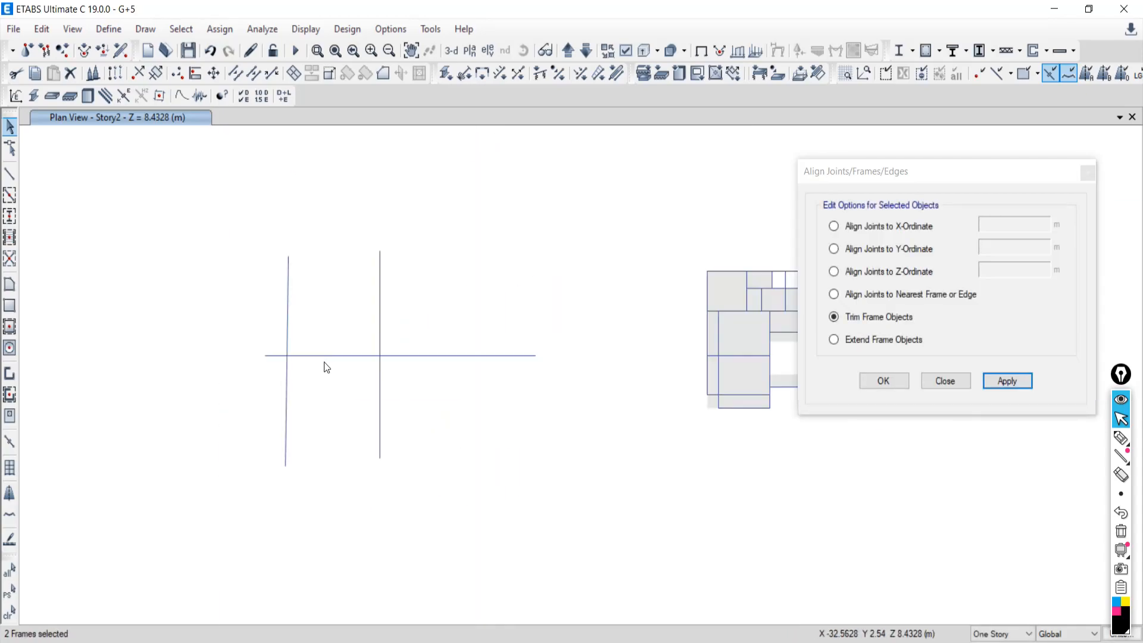
- Circle the horizontal beam's right portion and both its end joints with the annotation pen, and erase the marks
left_click(1121, 438)
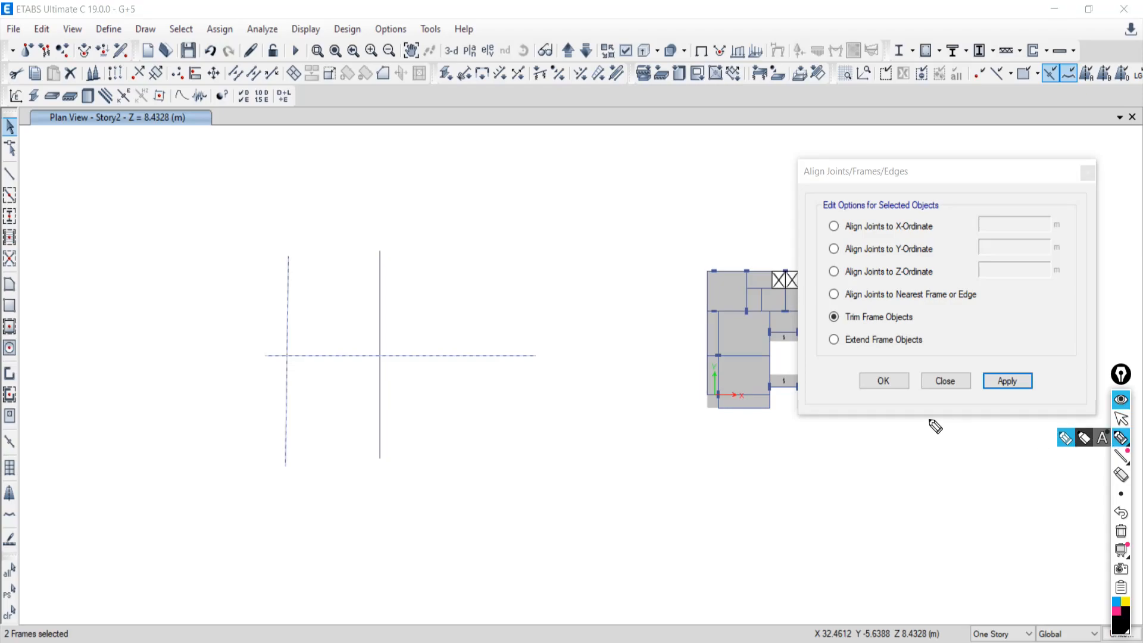
mouse_move(491, 332)
left_mouse_down()
mouse_move(449, 360)
mouse_move(506, 374)
mouse_move(492, 332)
left_mouse_up()
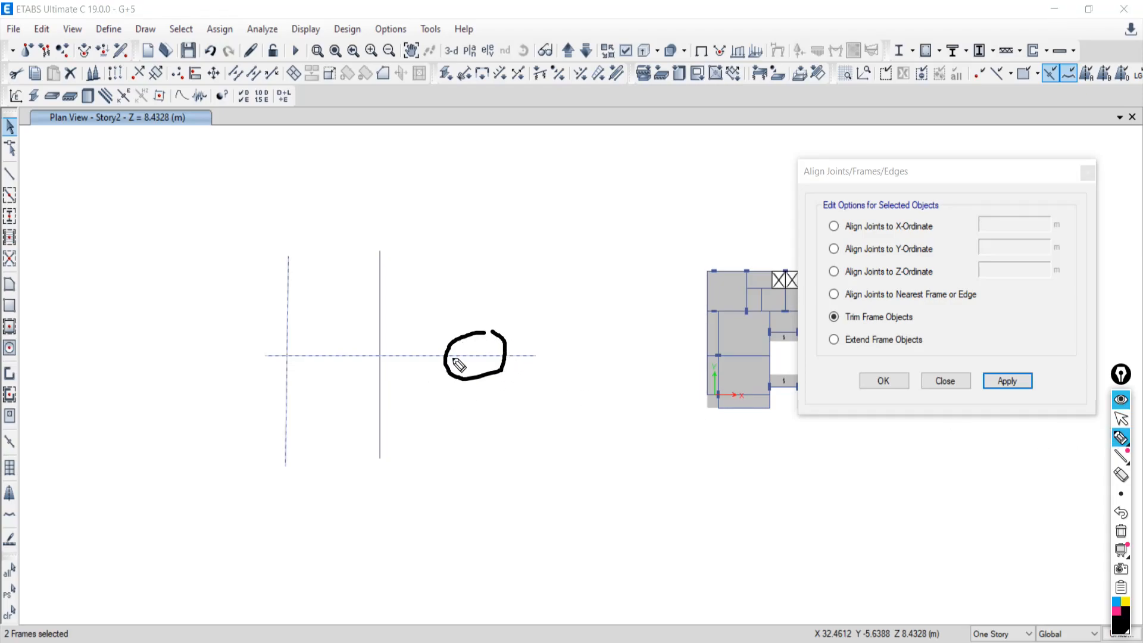
mouse_move(537, 345)
left_mouse_down()
mouse_move(530, 364)
mouse_move(539, 346)
left_mouse_up()
mouse_move(252, 340)
left_mouse_down()
mouse_move(281, 363)
mouse_move(268, 342)
left_mouse_up()
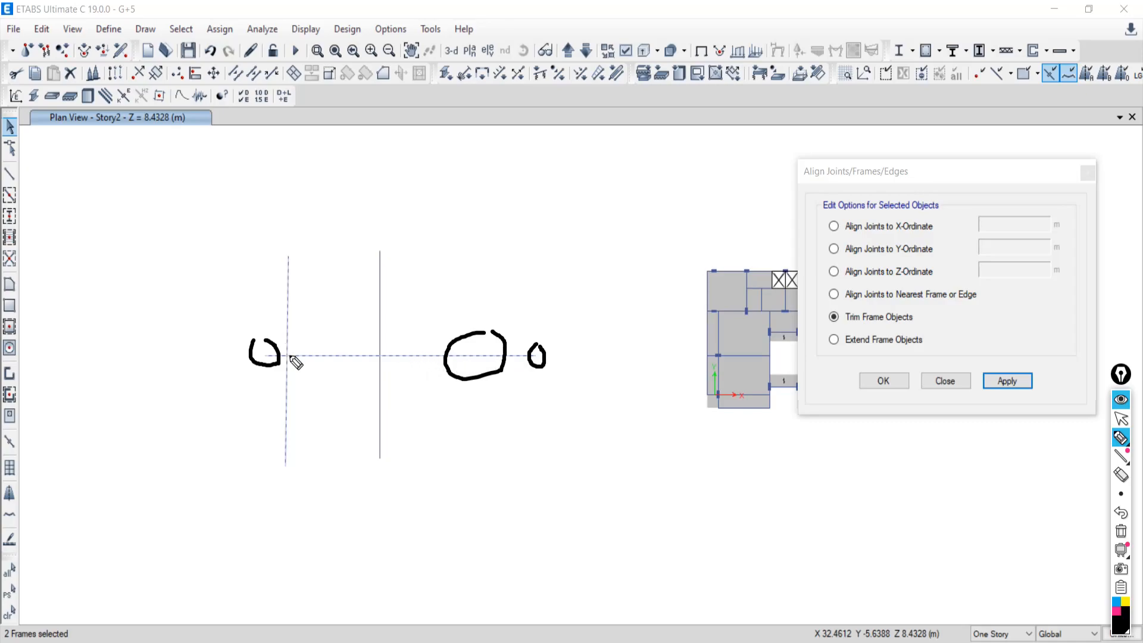
left_click(1120, 533)
left_click(1121, 420)
- Add the horizontal beam's left end joint to the selection and trim the beam back to the left vertical beam
scroll(274, 352, "up", 2)
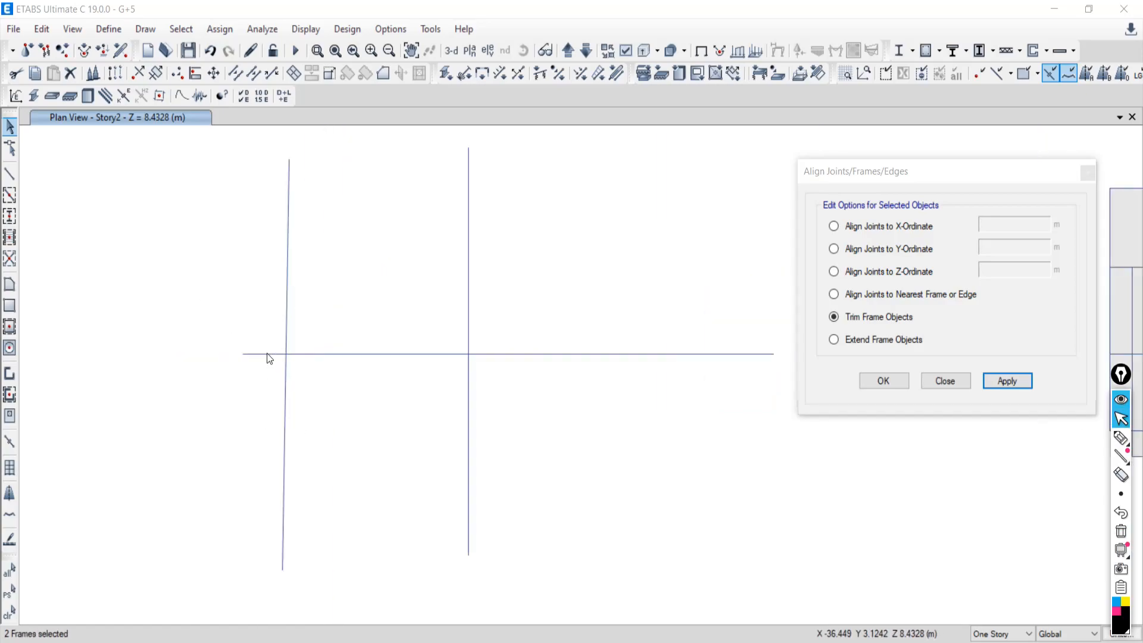
scroll(266, 353, "down", 2)
scroll(270, 363, "up", 6)
scroll(271, 367, "down", 3)
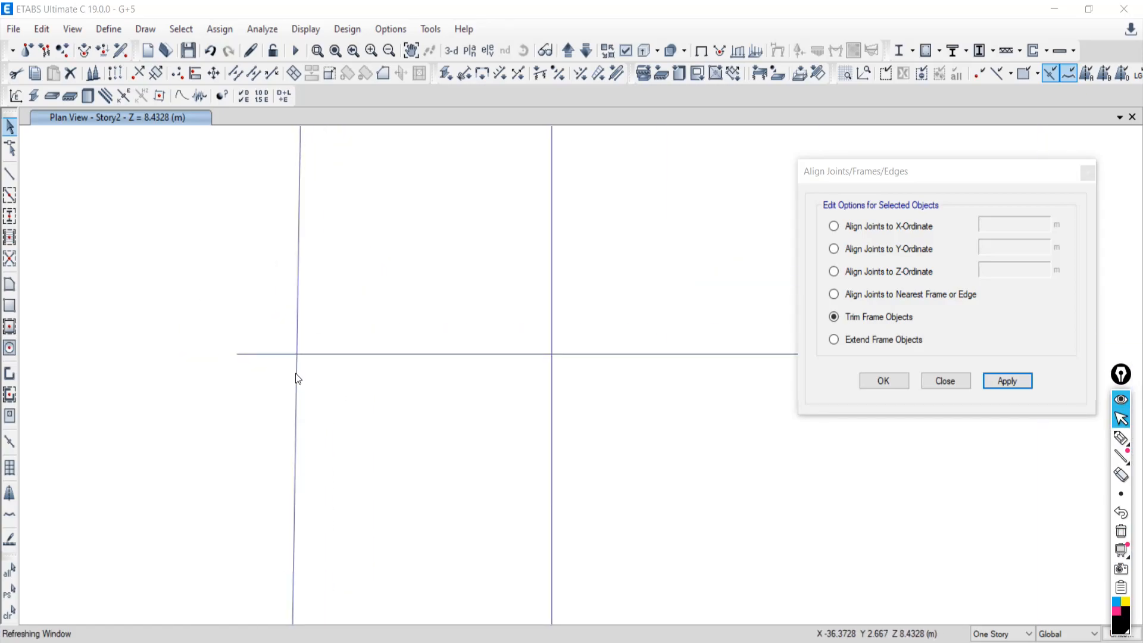
left_click_drag(189, 315, 253, 392)
left_click(1006, 381)
scroll(354, 340, "down", 3)
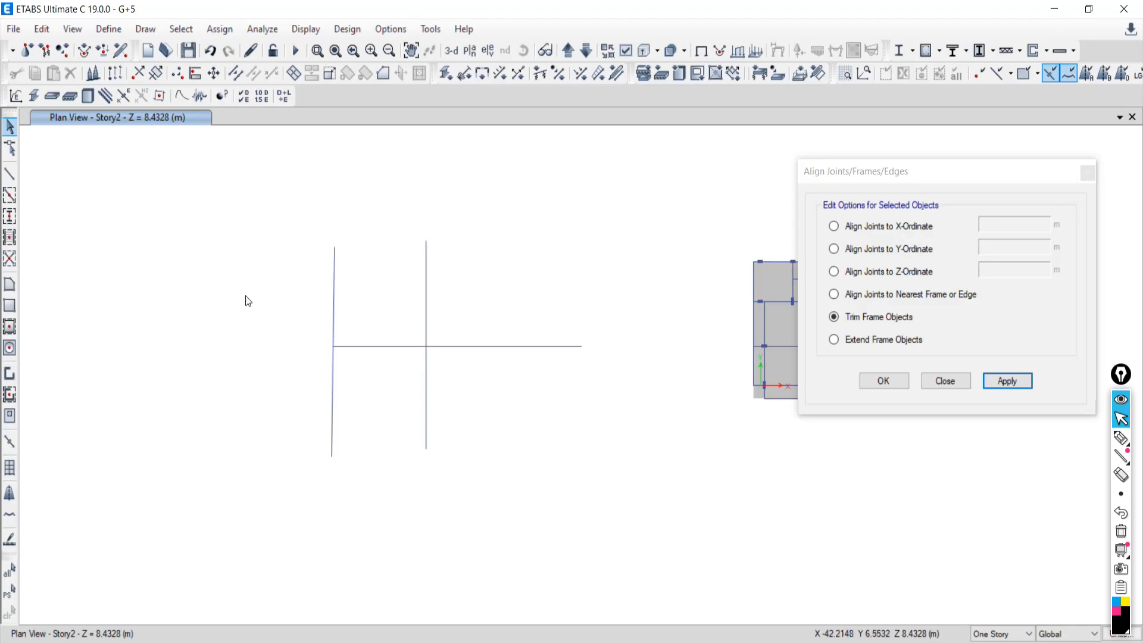
- Select the trimmed horizontal beam and the right vertical beam that crosses it
scroll(451, 355, "up", 3)
scroll(453, 351, "down", 5)
left_click_drag(493, 312, 469, 382)
scroll(449, 338, "up", 3)
left_click_drag(451, 298, 411, 314)
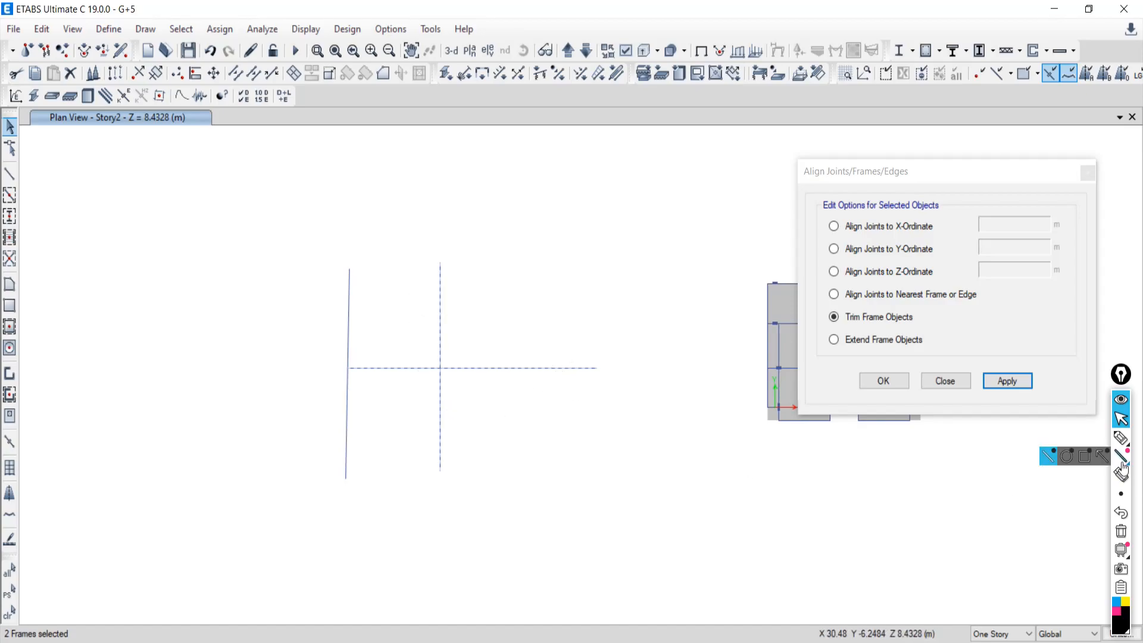
- Circle the horizontal beam's portion beyond the right vertical beam with the annotation pen, and erase the mark
left_click(1120, 437)
mouse_move(535, 332)
left_mouse_down()
mouse_move(478, 348)
mouse_move(510, 417)
mouse_move(615, 385)
mouse_move(498, 327)
left_mouse_up()
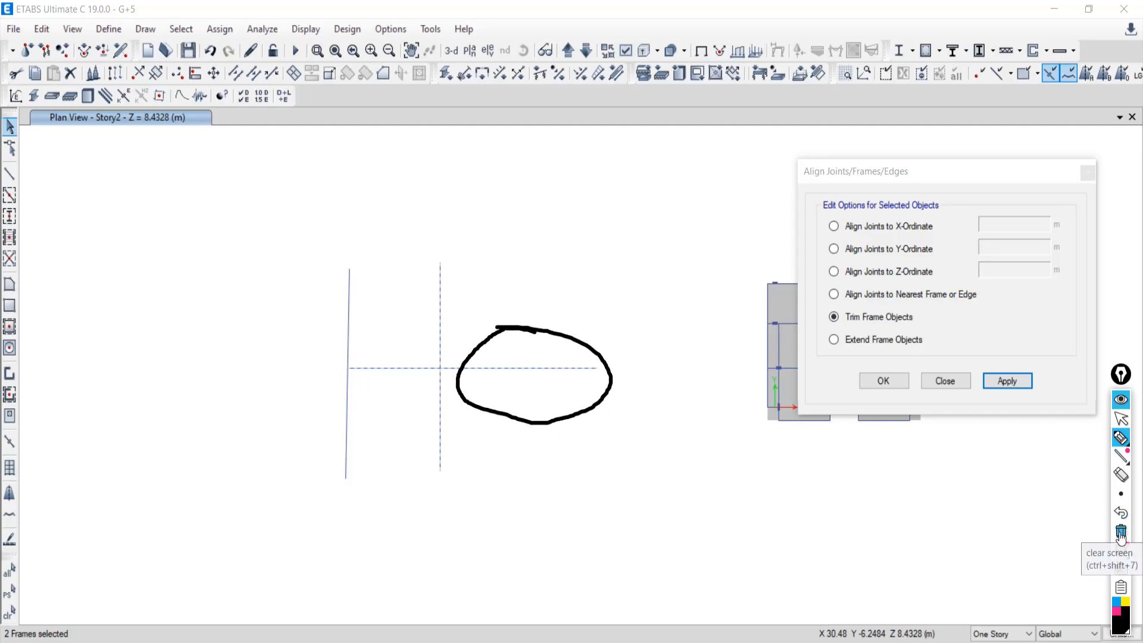
left_click(1120, 531)
left_click(1121, 419)
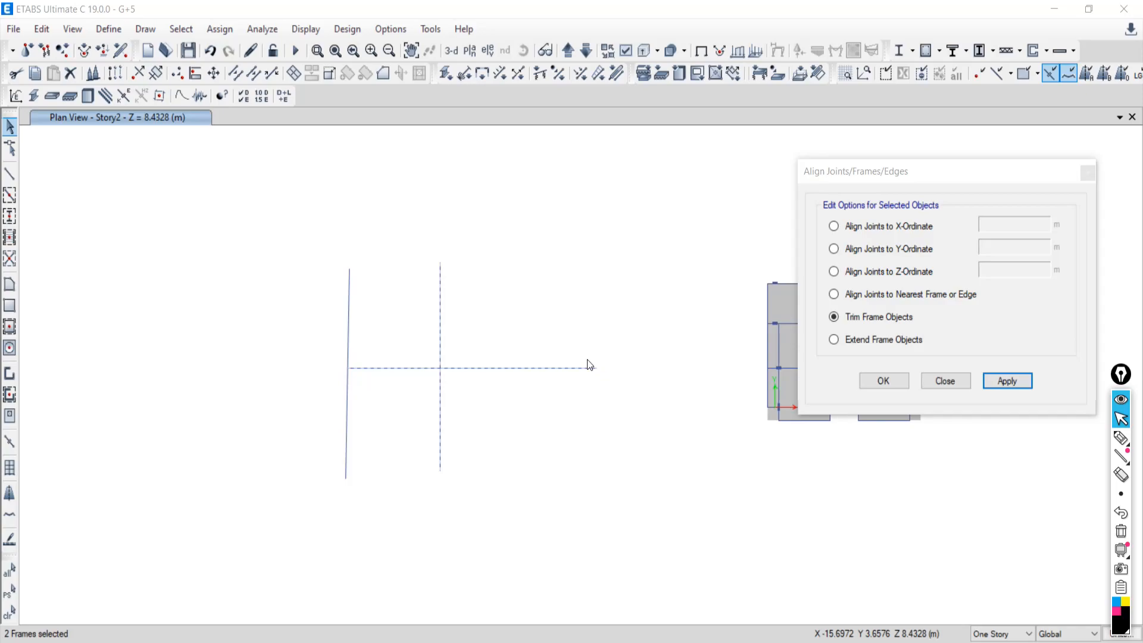
- Add the horizontal beam's right end joint to the selection and trim the beam back to the right vertical beam
left_click_drag(563, 330, 630, 411)
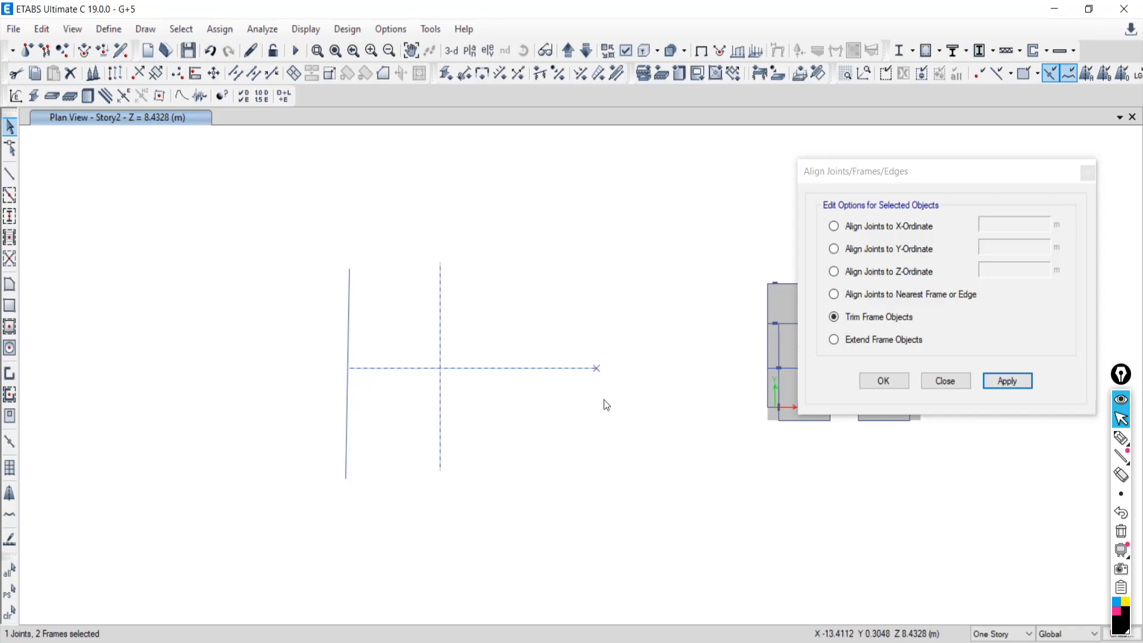
left_click(595, 369)
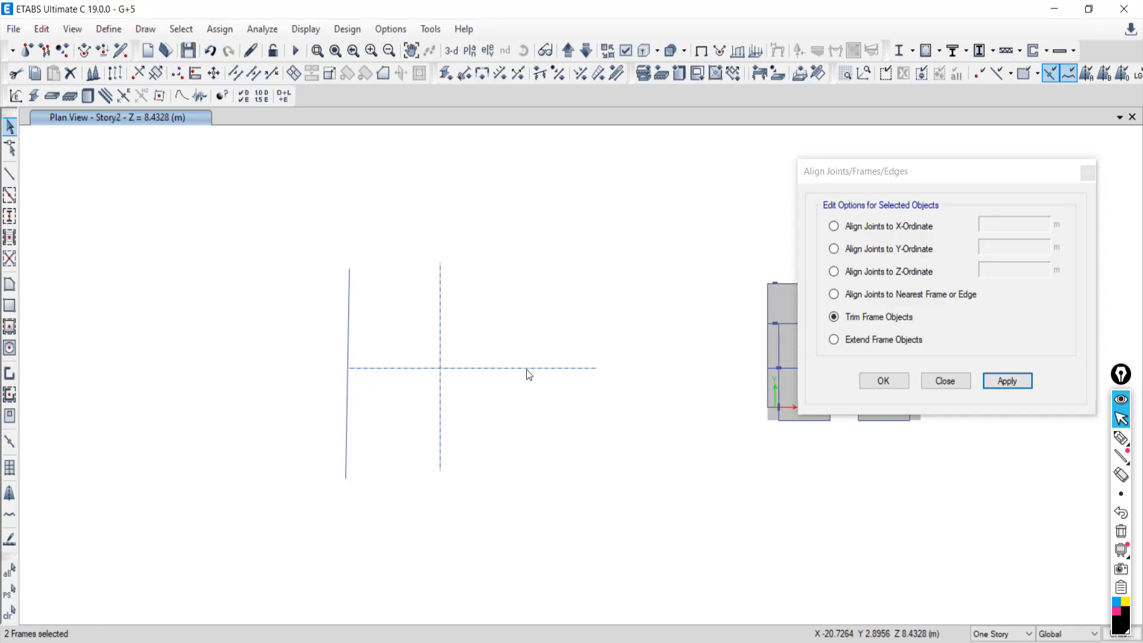
mouse_move(584, 341)
left_mouse_down()
mouse_move(613, 400)
mouse_move(581, 332)
left_mouse_up()
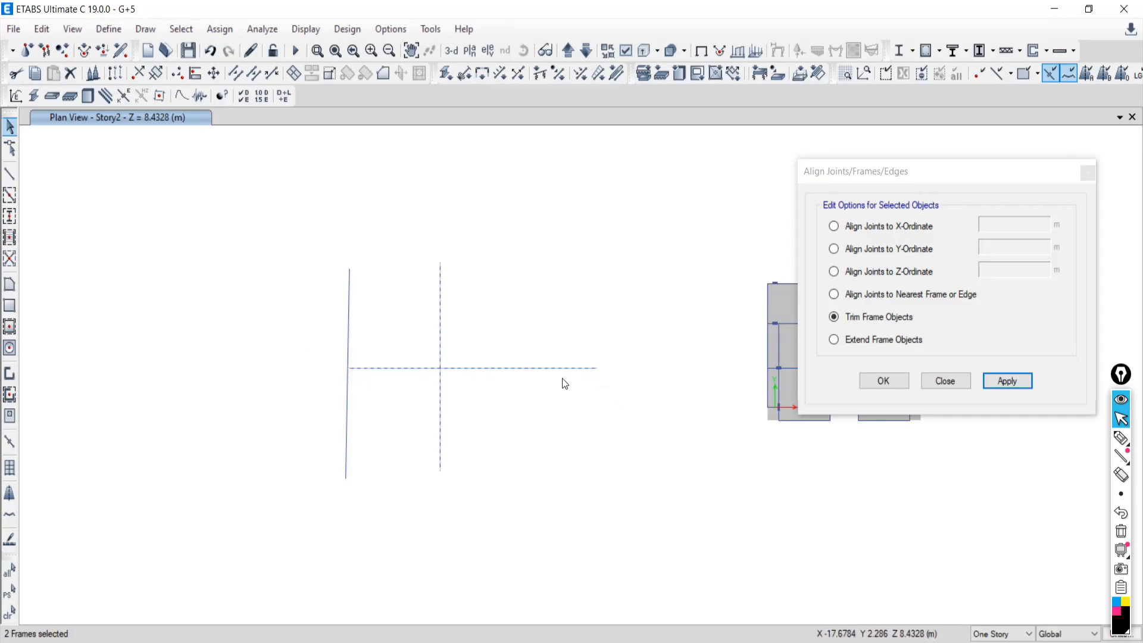
left_click_drag(581, 342, 605, 378)
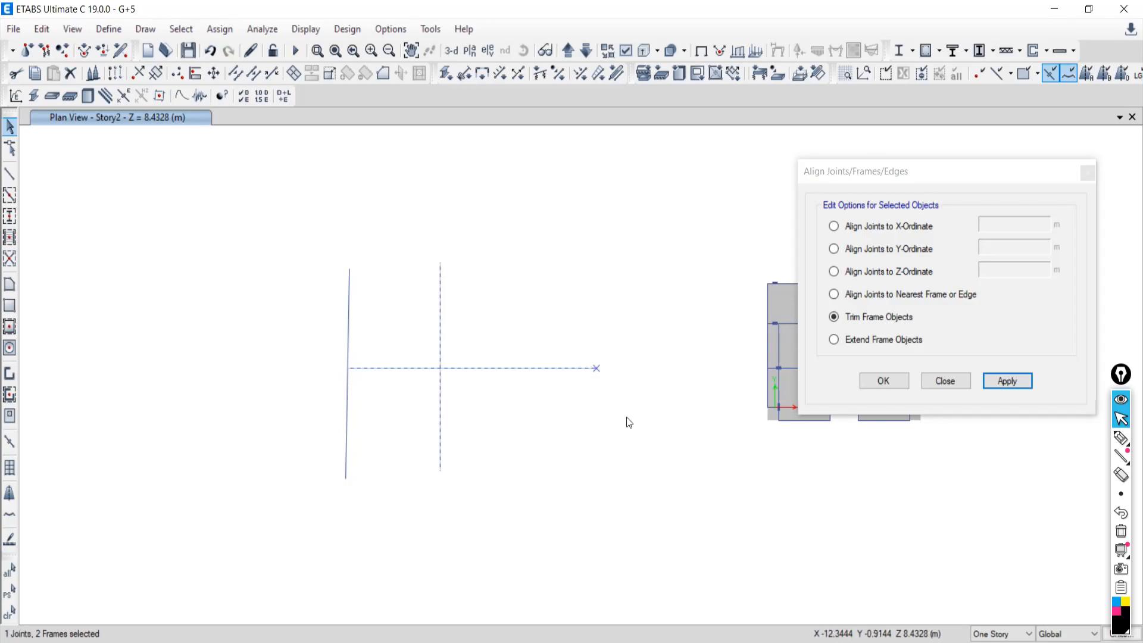
left_click(1012, 381)
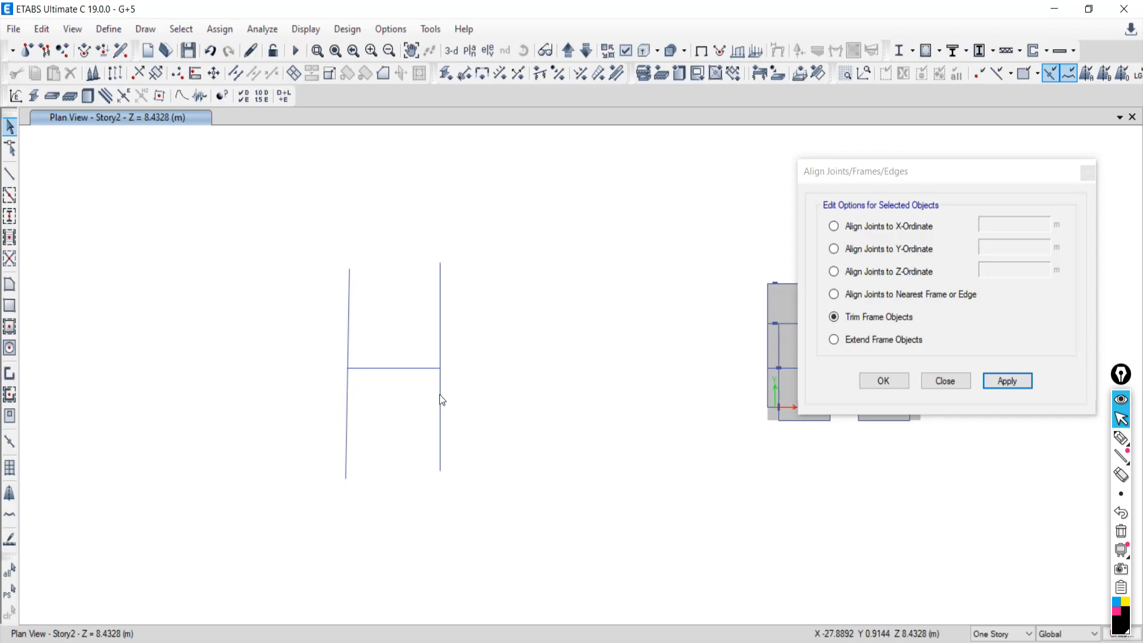
- Select the horizontal beam, the right vertical beam and its lower end joint, and trim the vertical beam below the horizontal one
left_click(379, 370)
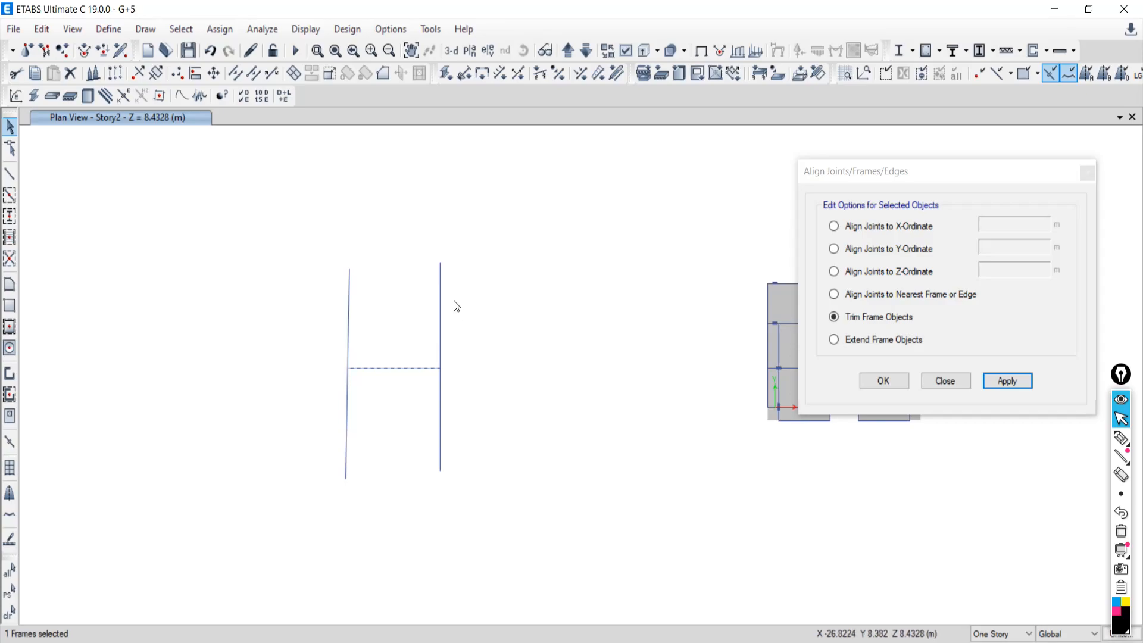
left_click(9, 613)
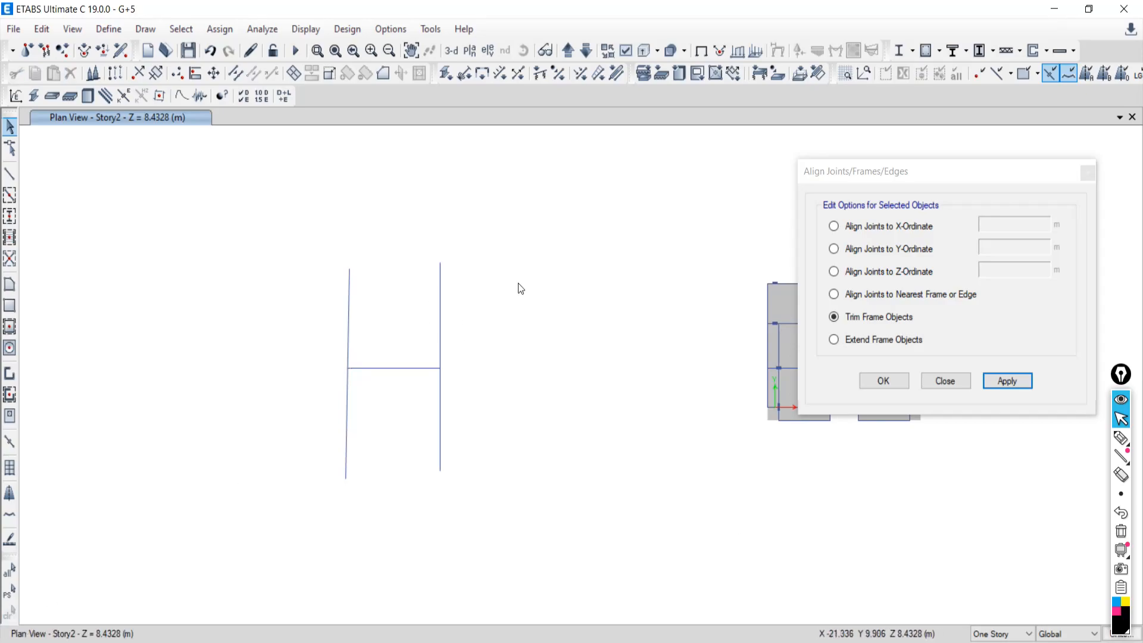
left_click_drag(383, 328, 384, 329)
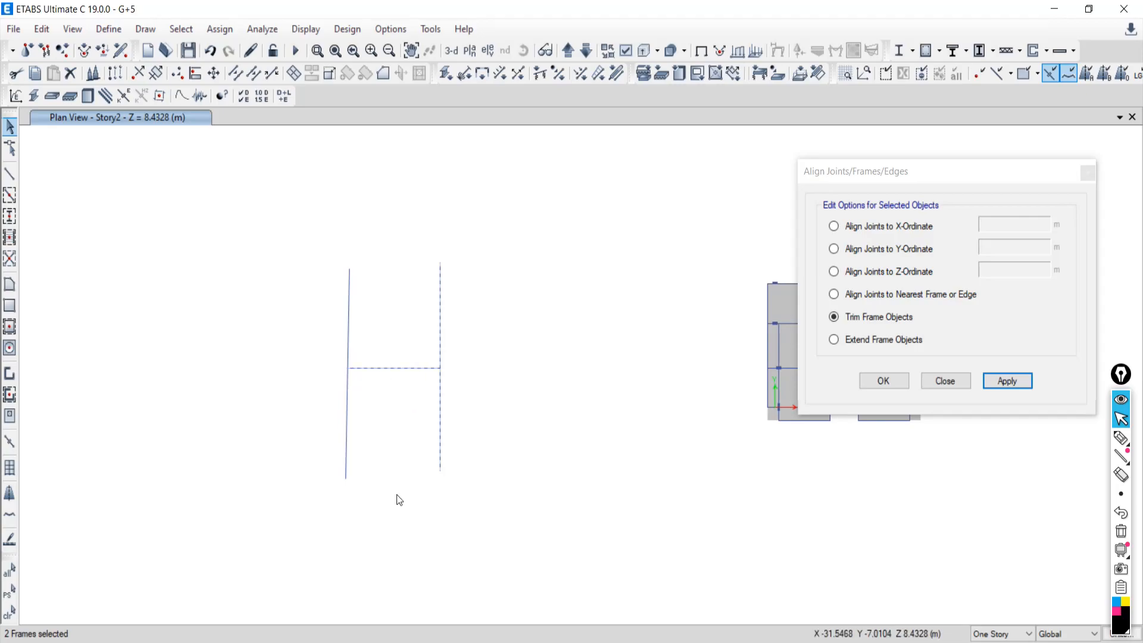
left_click_drag(452, 482, 449, 475)
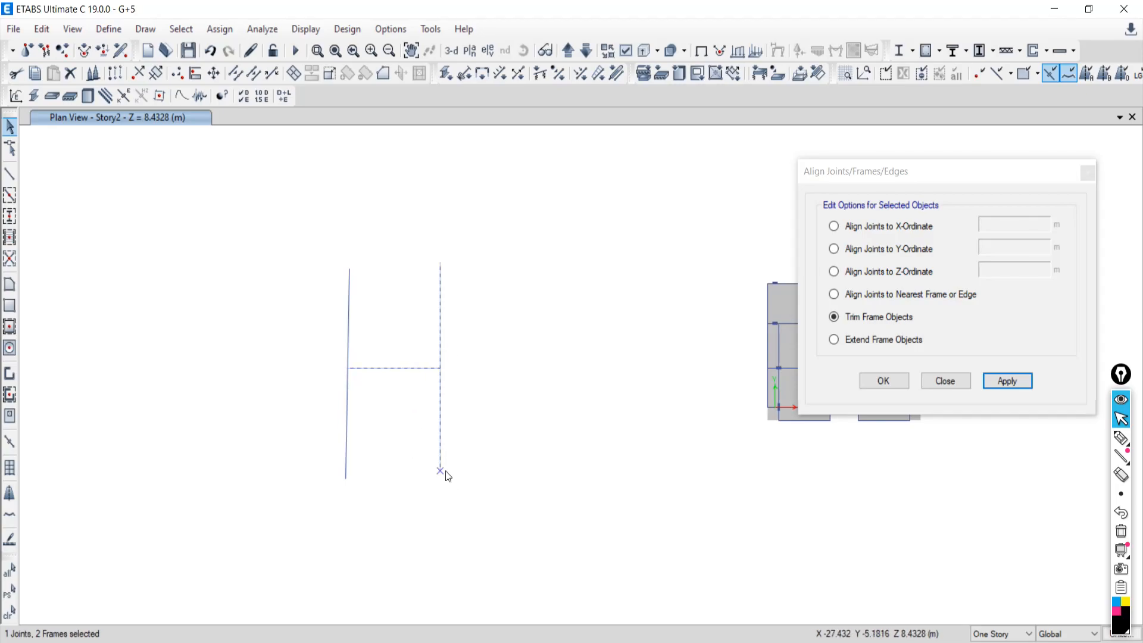
left_click(1000, 384)
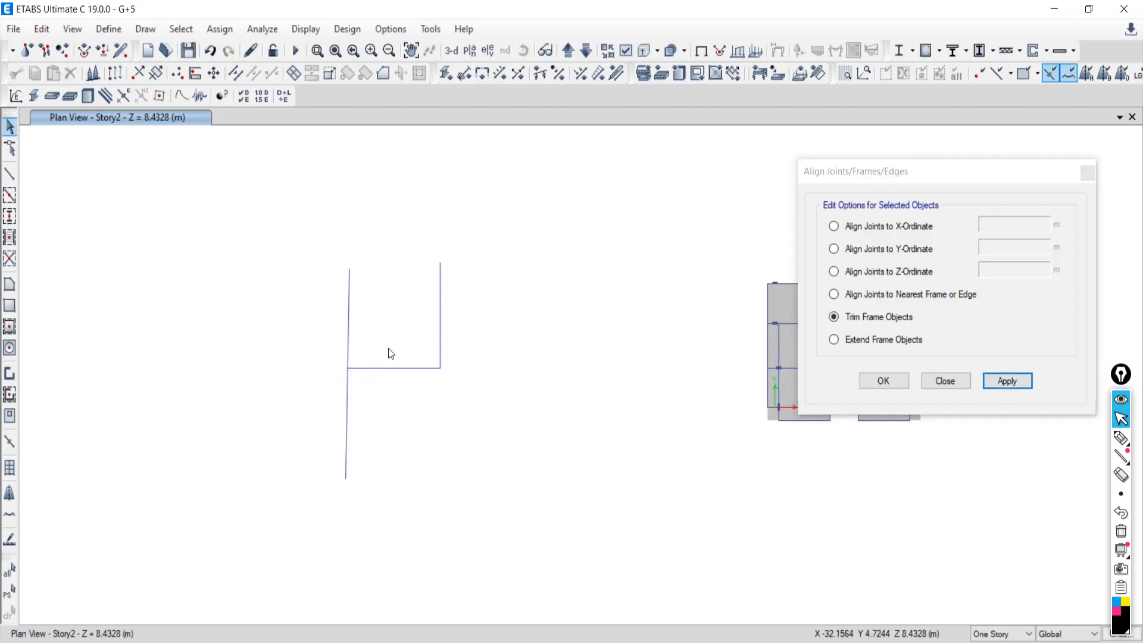
- Select the left vertical beam, the horizontal beam and the vertical beam's upper end joint, and trim the part above the horizontal beam
left_click(348, 330)
left_click(388, 368)
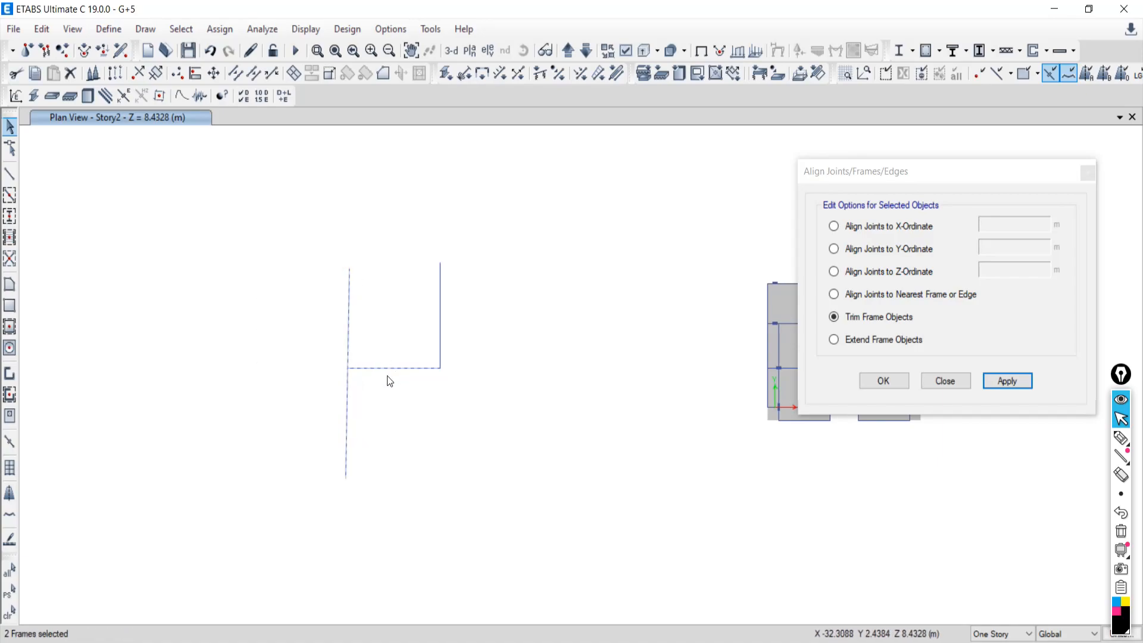
left_click_drag(301, 236, 352, 272)
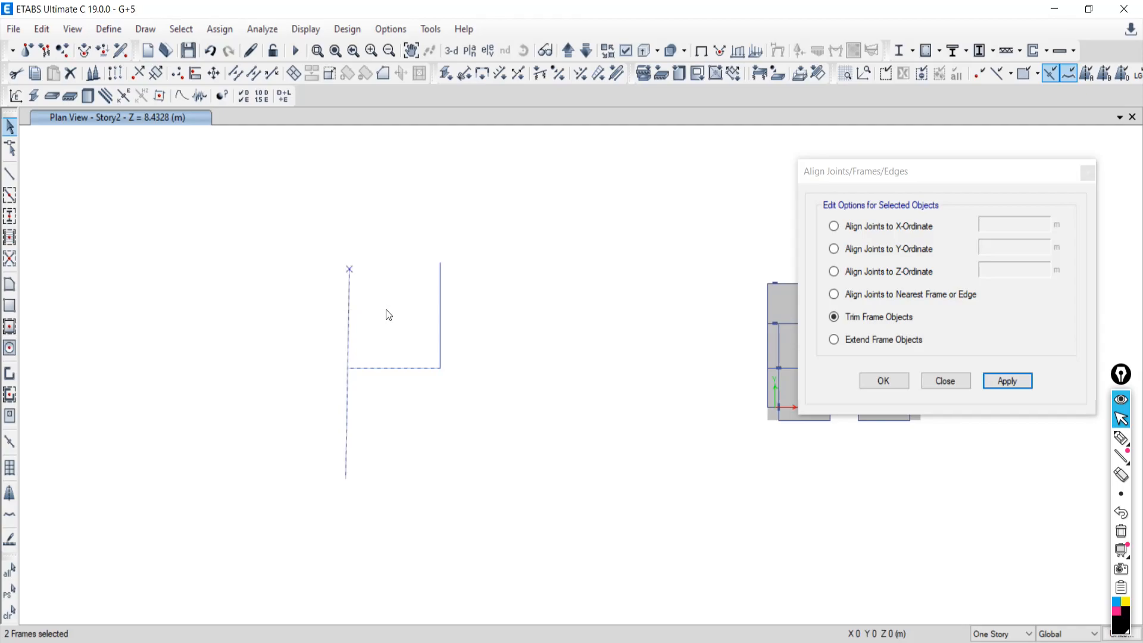
left_click(1012, 381)
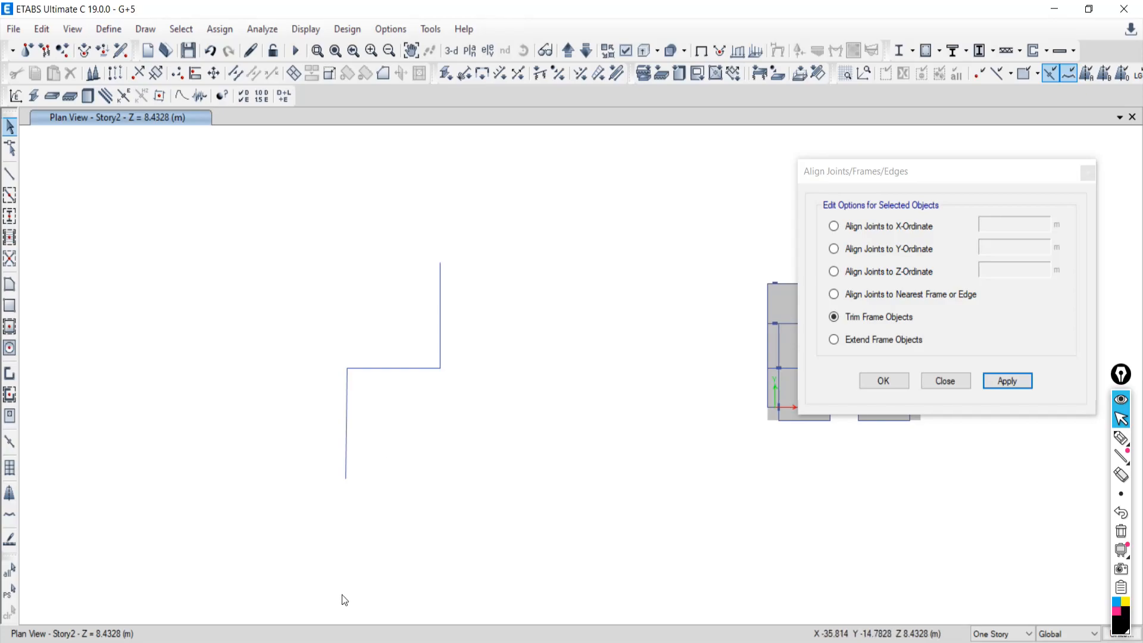
- Switch to the Google Meet window to check the call, and return to the Story2 plan in ETABS
left_click(118, 642)
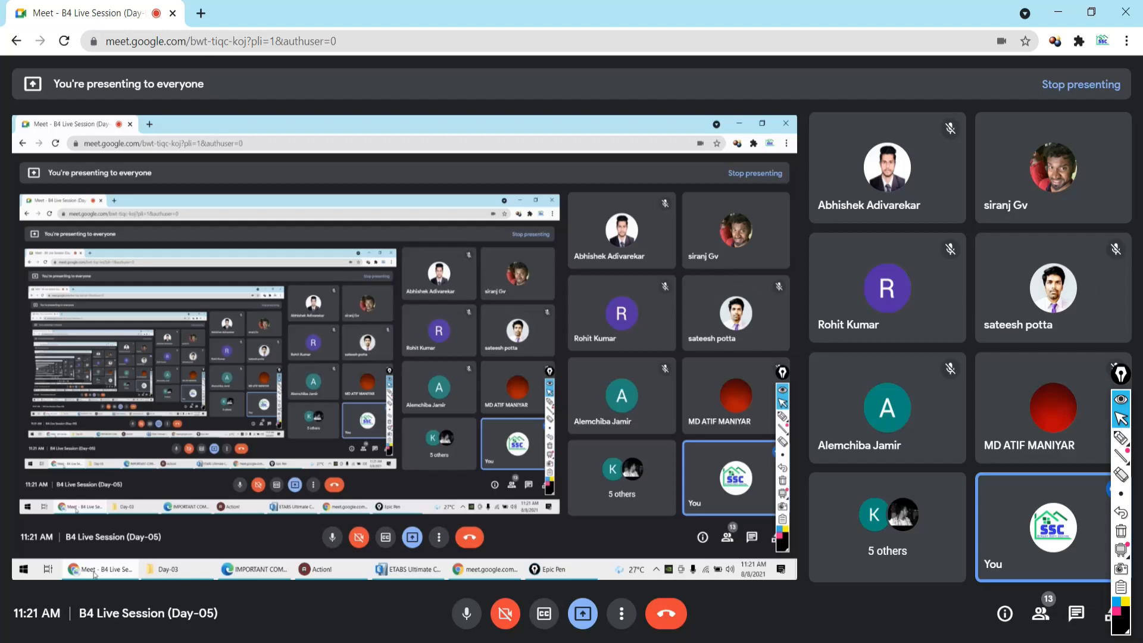
left_click(118, 642)
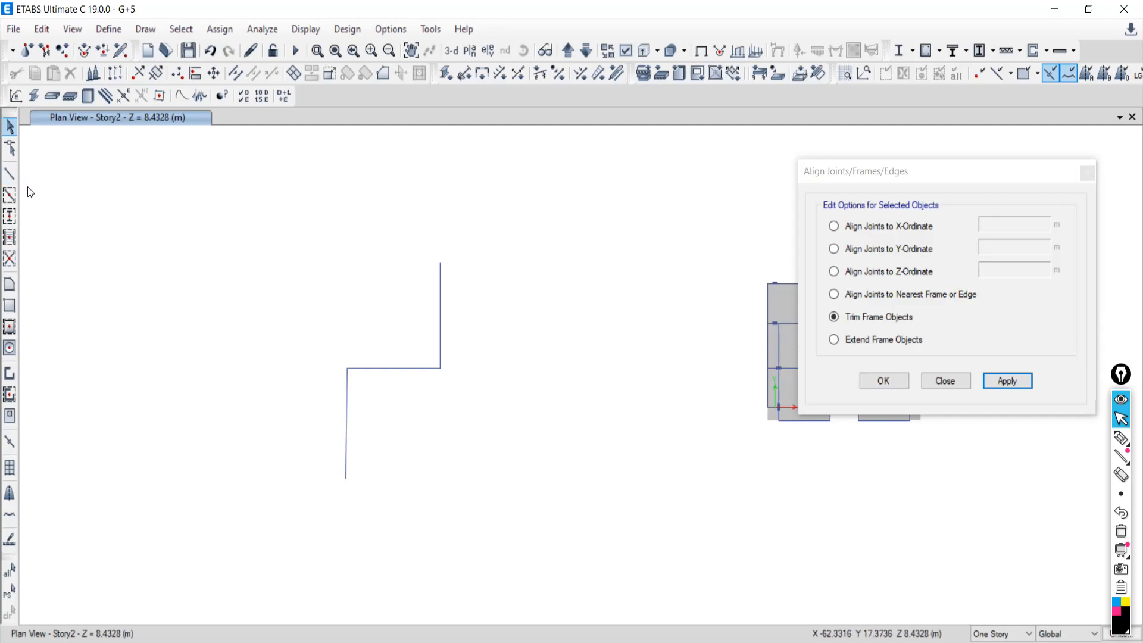
- Select the three trimmed beams beside the building and delete them
scroll(565, 393, "down", 3)
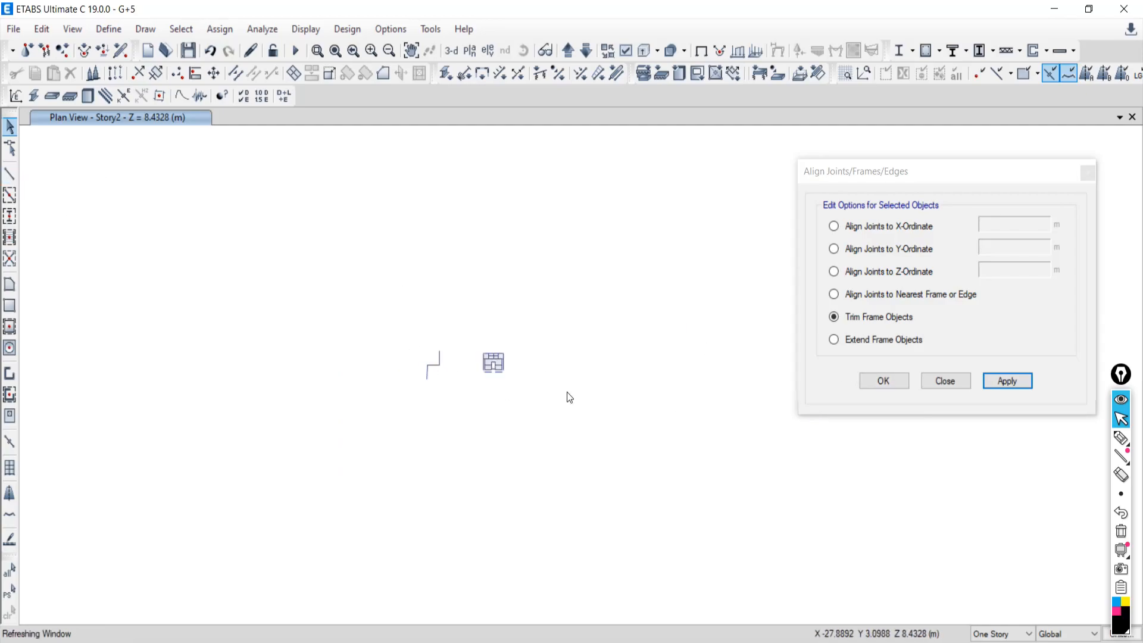
scroll(510, 377, "up", 5)
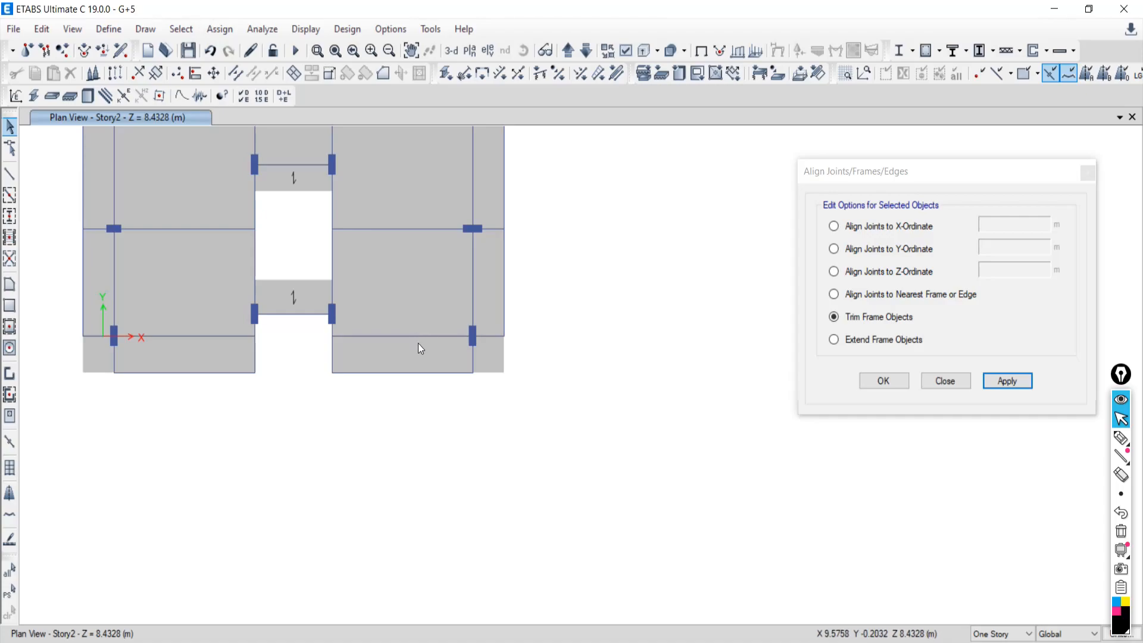
scroll(500, 362, "down", 3)
middle_click_drag(319, 352, 694, 298)
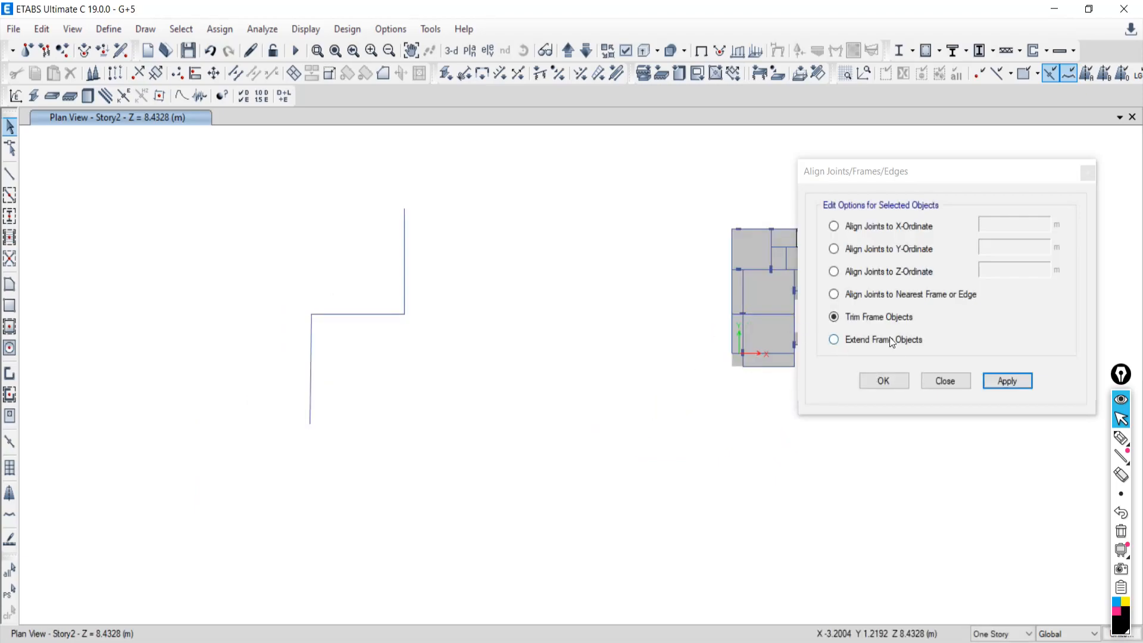
left_click_drag(469, 169, 241, 423)
left_click(67, 74)
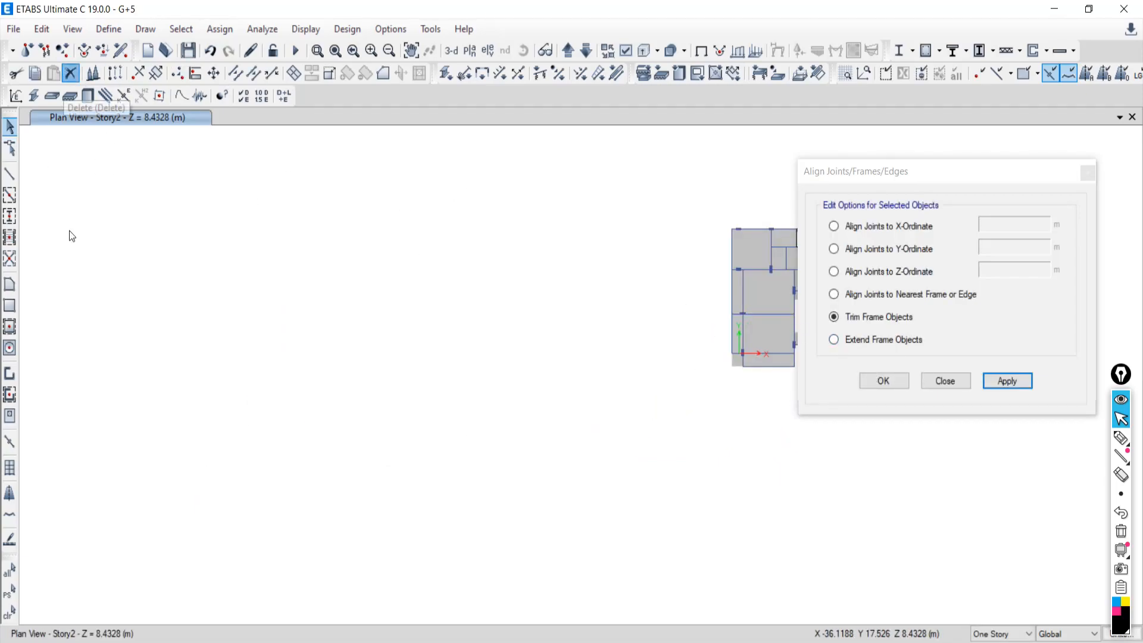
- Draw a horizontal straight BM230X300M20 beam about 29 m long in the empty area left of the building
left_click(10, 174)
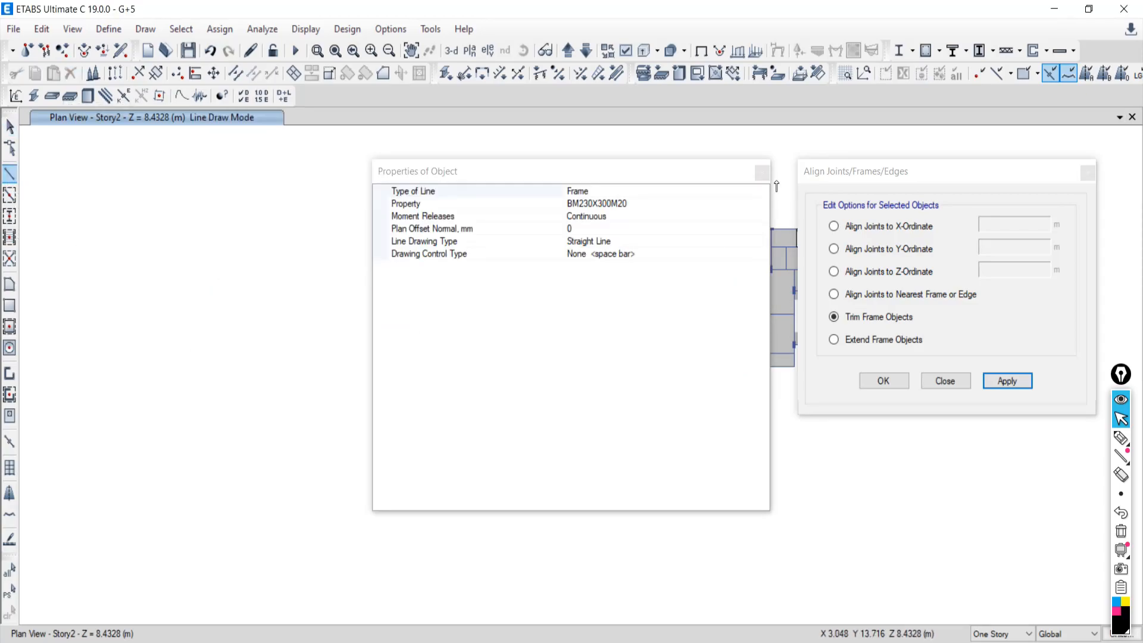
left_click(761, 173)
left_click(85, 295)
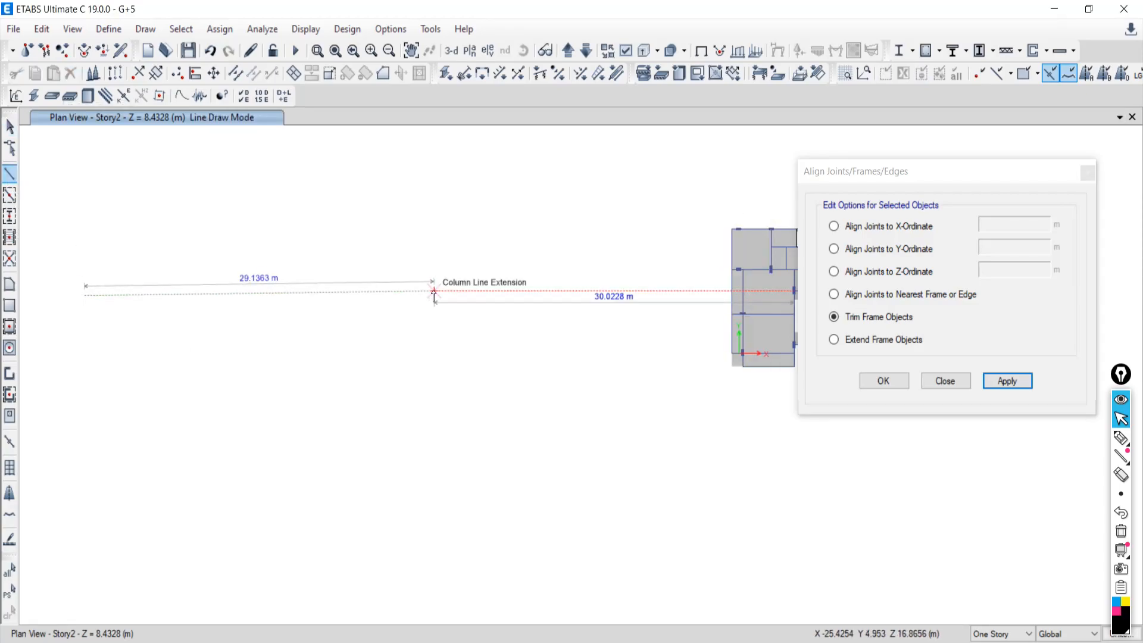
double_click(433, 296)
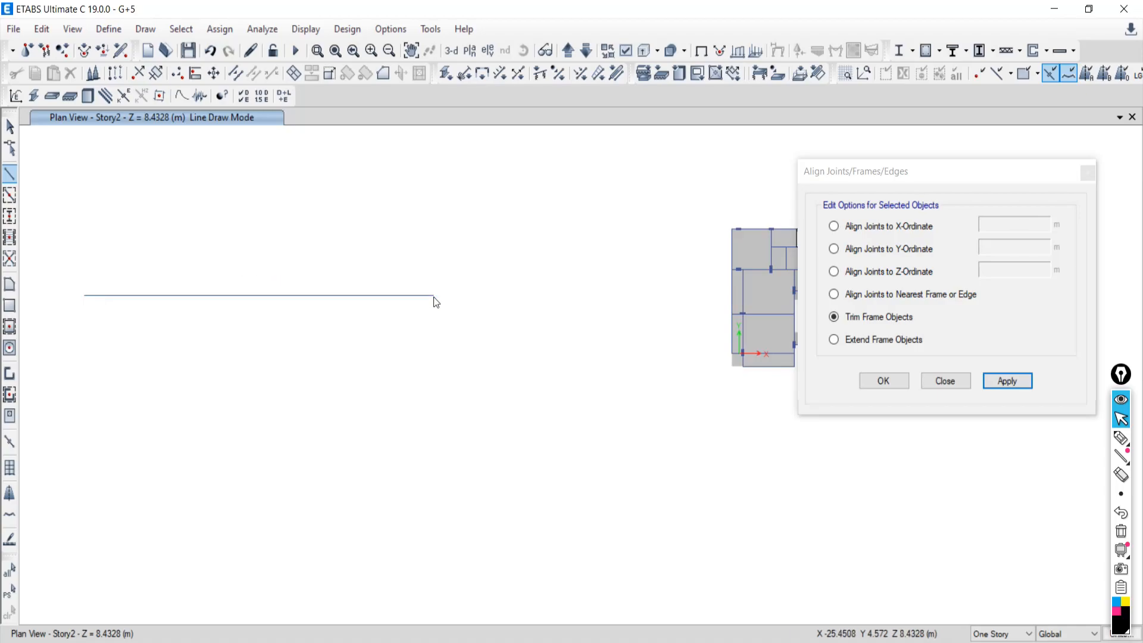
- Draw three spaced vertical beams that each cross the new horizontal beam
left_click(147, 170)
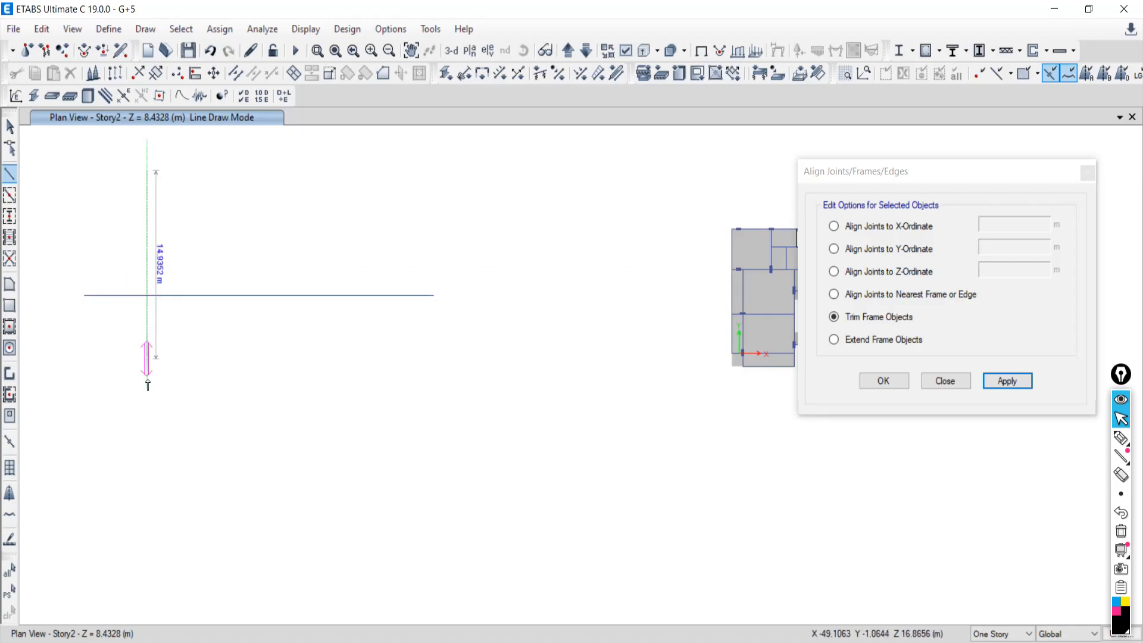
double_click(146, 463)
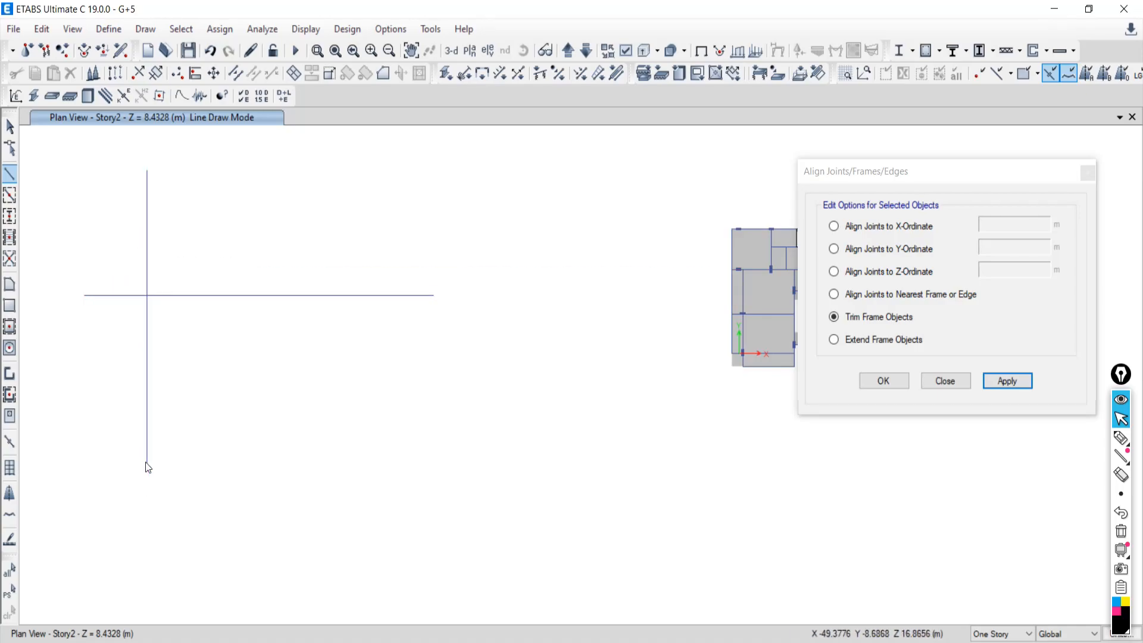
left_click(264, 230)
double_click(264, 486)
left_click(385, 245)
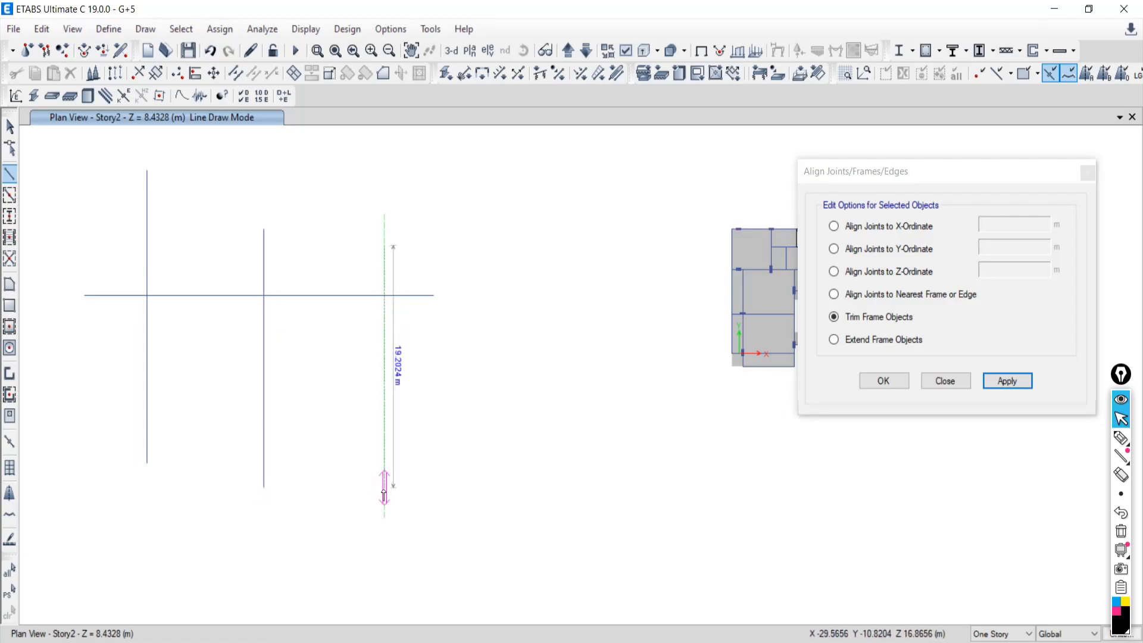
double_click(387, 510)
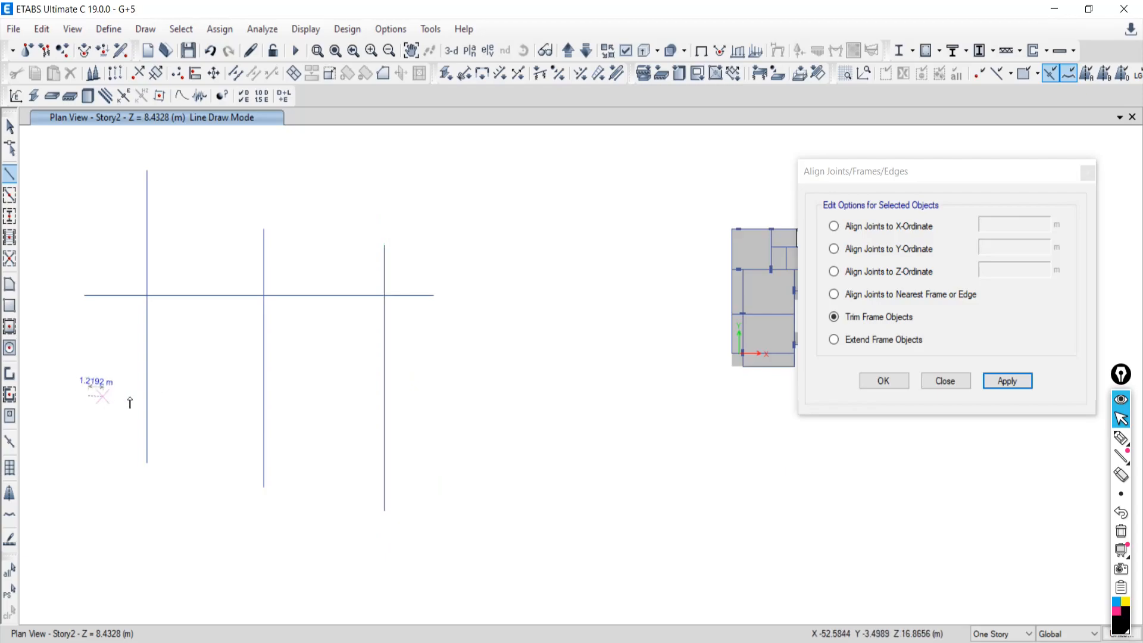
- Draw a lower horizontal beam crossing the left and middle vertical beams, and an upper one from the left vertical beam's top end
double_click(331, 395)
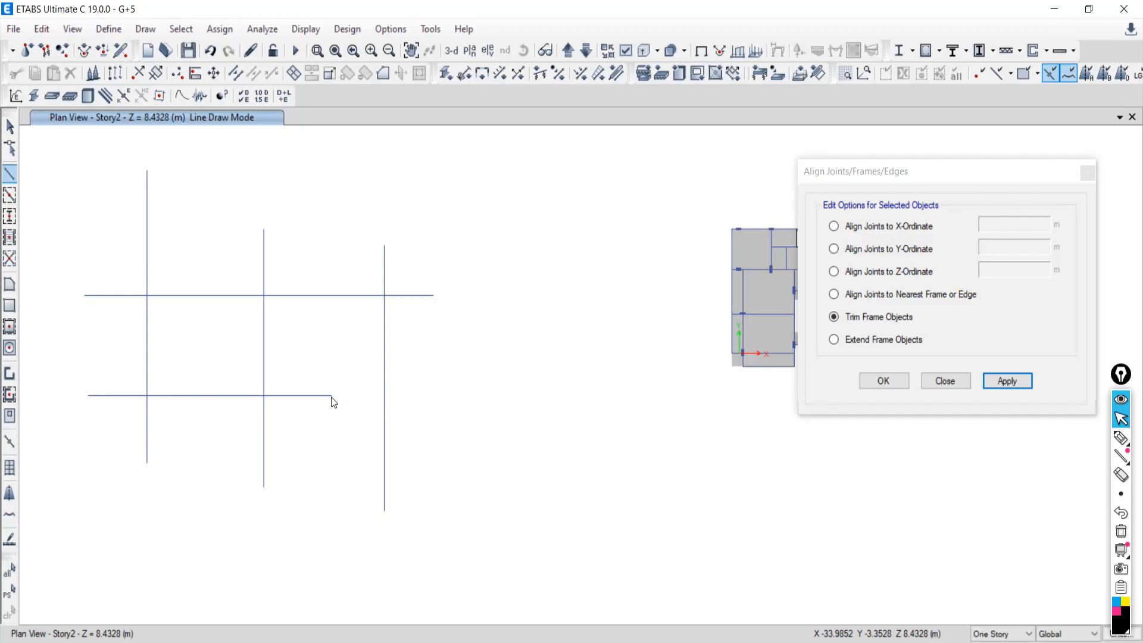
left_click(153, 171)
double_click(520, 170)
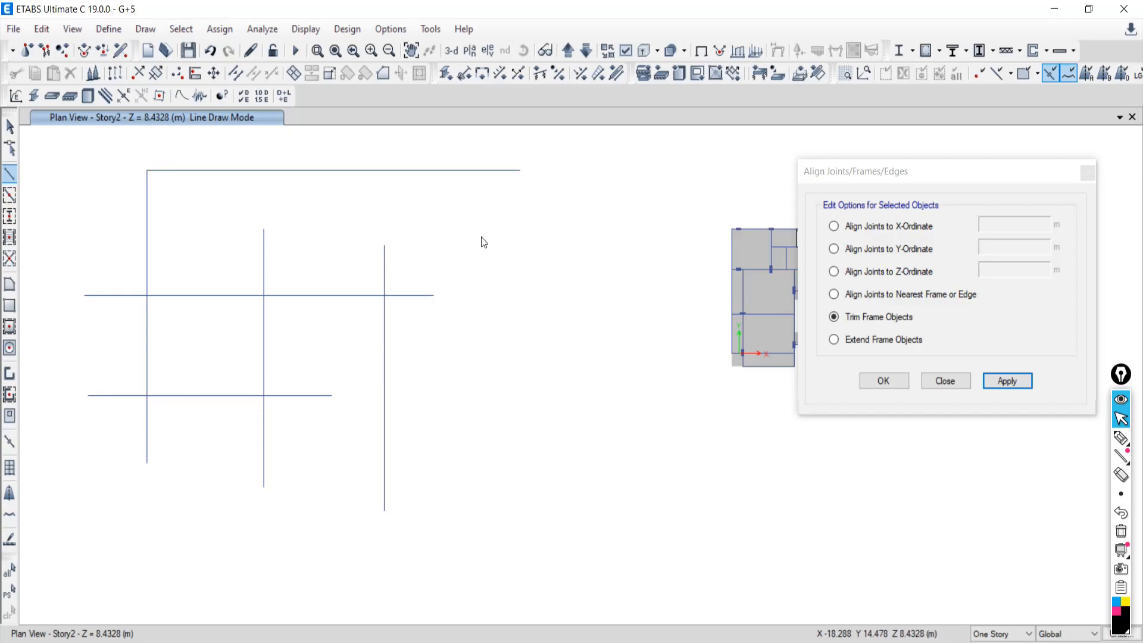
left_click(10, 127)
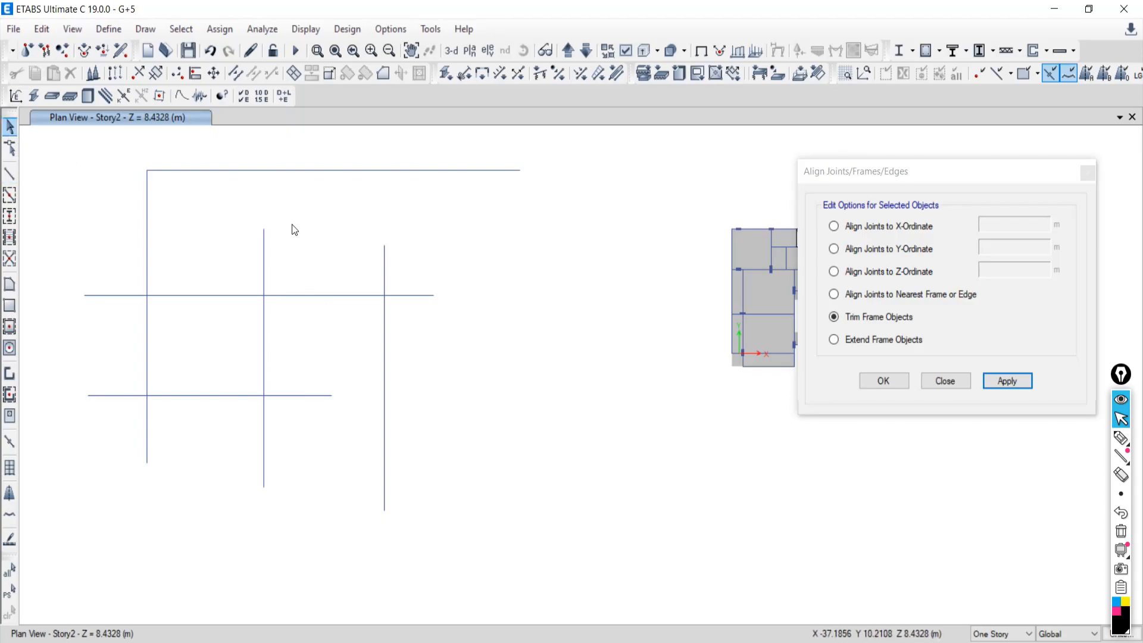
- Try to extend the middle vertical beam to the upper horizontal beam using Extend Frame Objects with only the two beams selected
left_click_drag(314, 240, 229, 256)
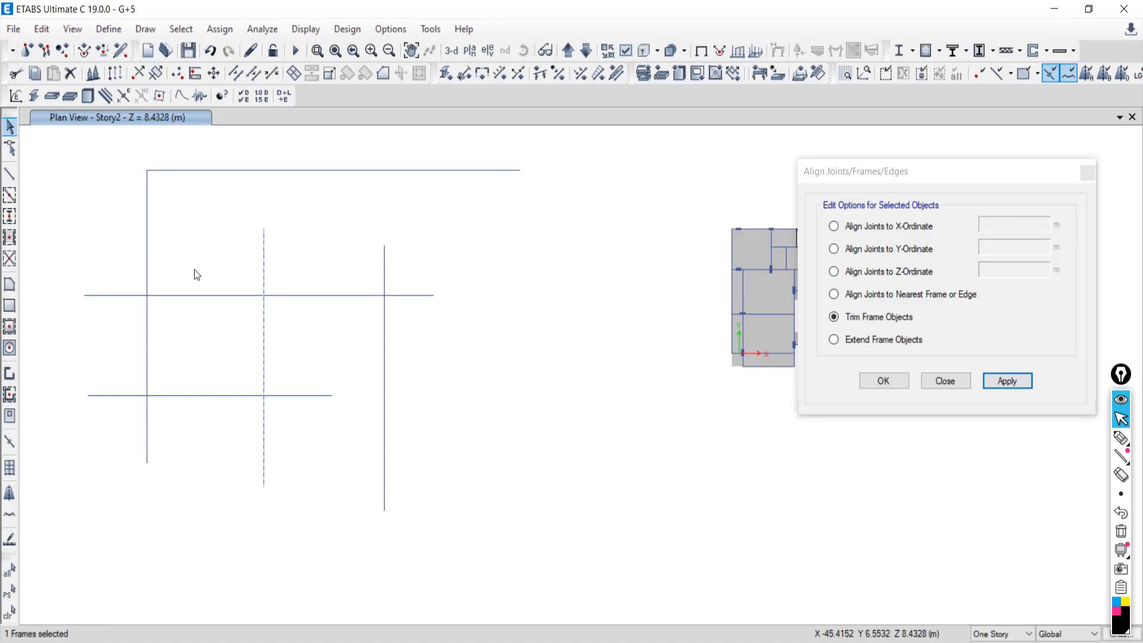
left_click_drag(262, 151, 221, 194)
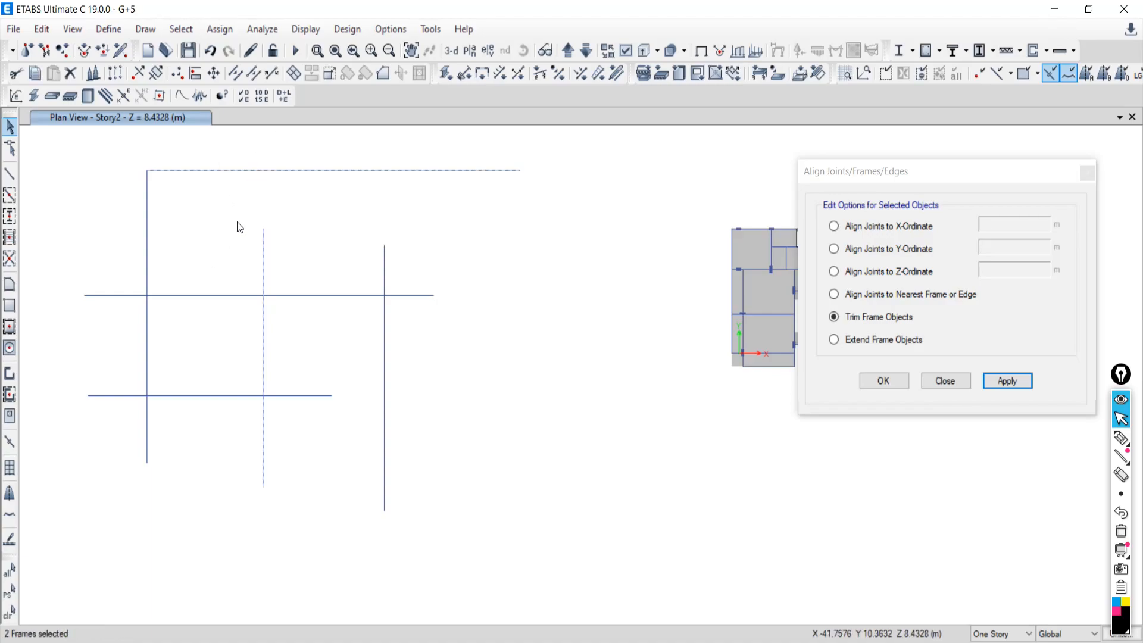
left_click(834, 340)
left_click(1001, 384)
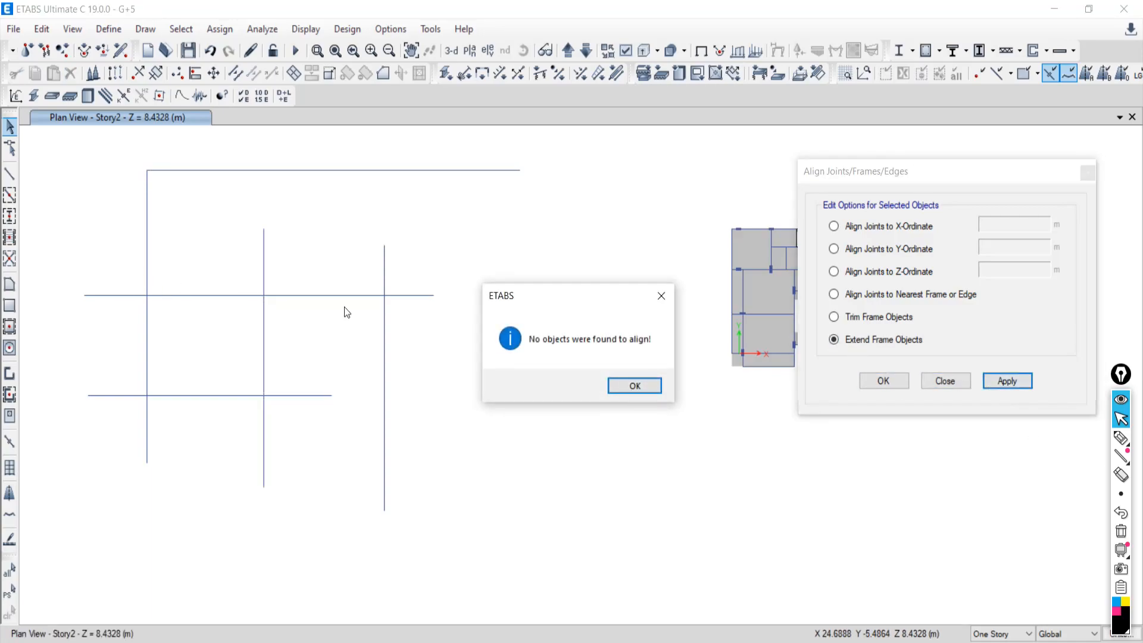
left_click(632, 388)
- Select the middle vertical beam, its top end joint and the upper horizontal beam, and extend the vertical beam up to the horizontal one
middle_click_drag(340, 272, 456, 296)
scroll(486, 302, "up", 3)
scroll(472, 379, "down", 4)
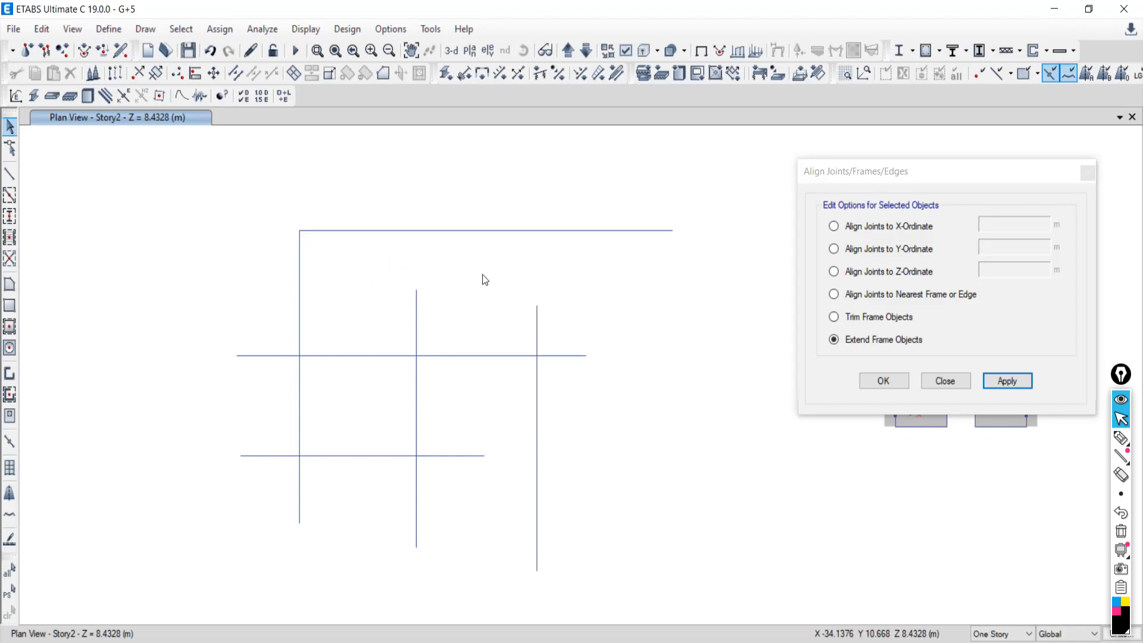
left_click_drag(457, 311, 390, 329)
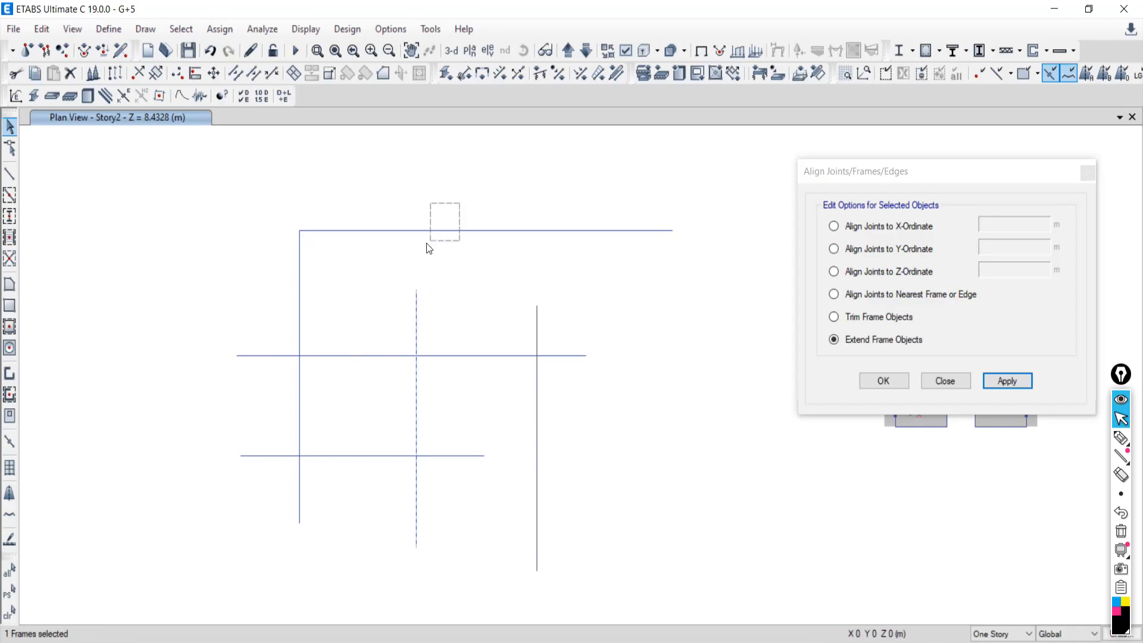
left_click_drag(400, 272, 405, 276)
left_click(1007, 381)
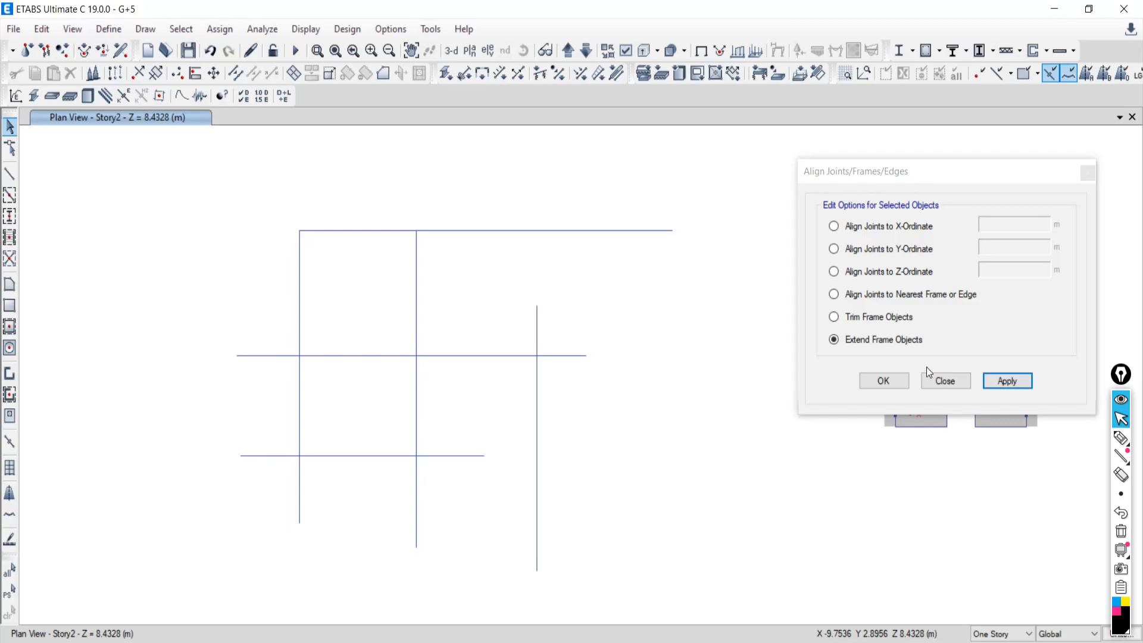
- Select the right vertical beam, its top end joint and the upper horizontal beam, and extend the vertical beam to the horizontal one
left_click_drag(579, 303, 493, 333)
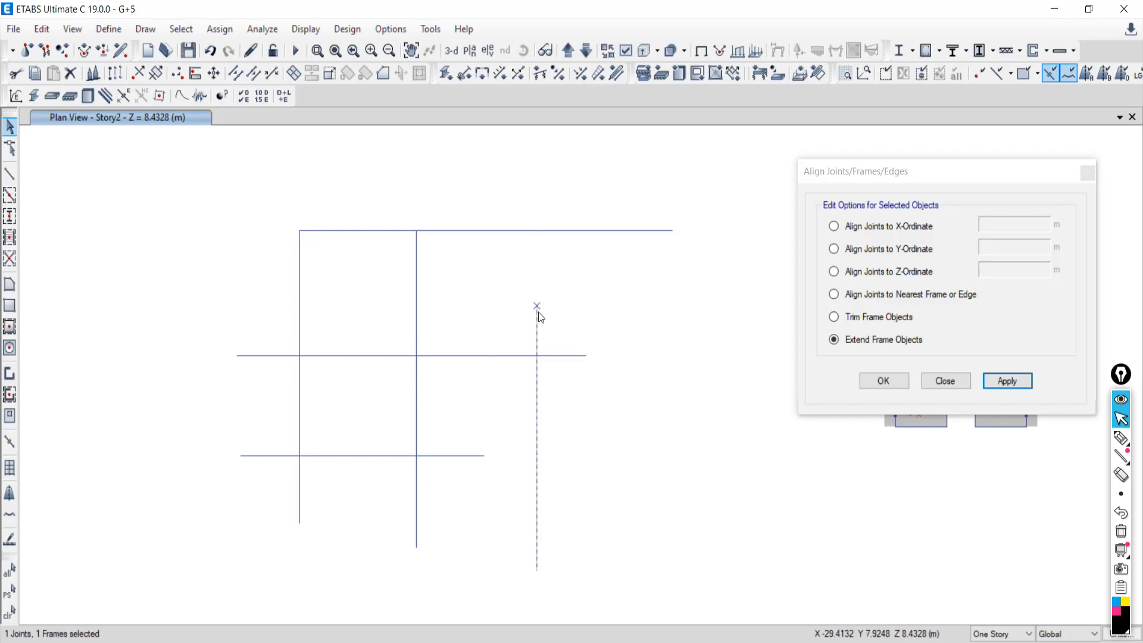
left_click(537, 231)
left_click(1009, 384)
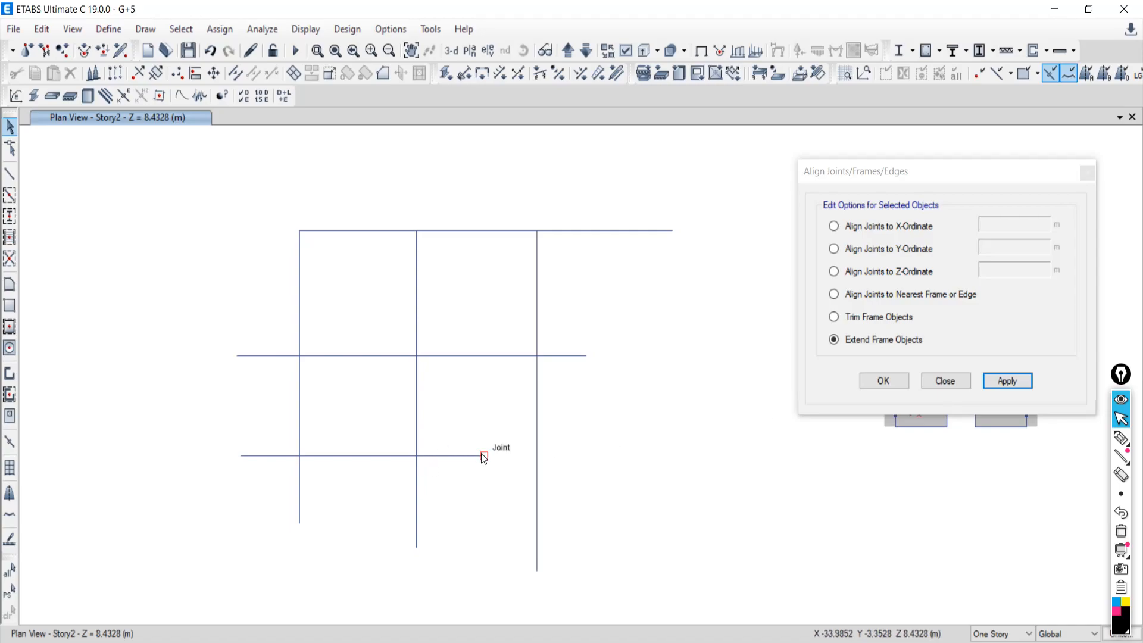
- Extend the lower horizontal beam from its right end joint to the right vertical beam
left_click_drag(478, 439, 451, 478)
left_click_drag(591, 477, 501, 492)
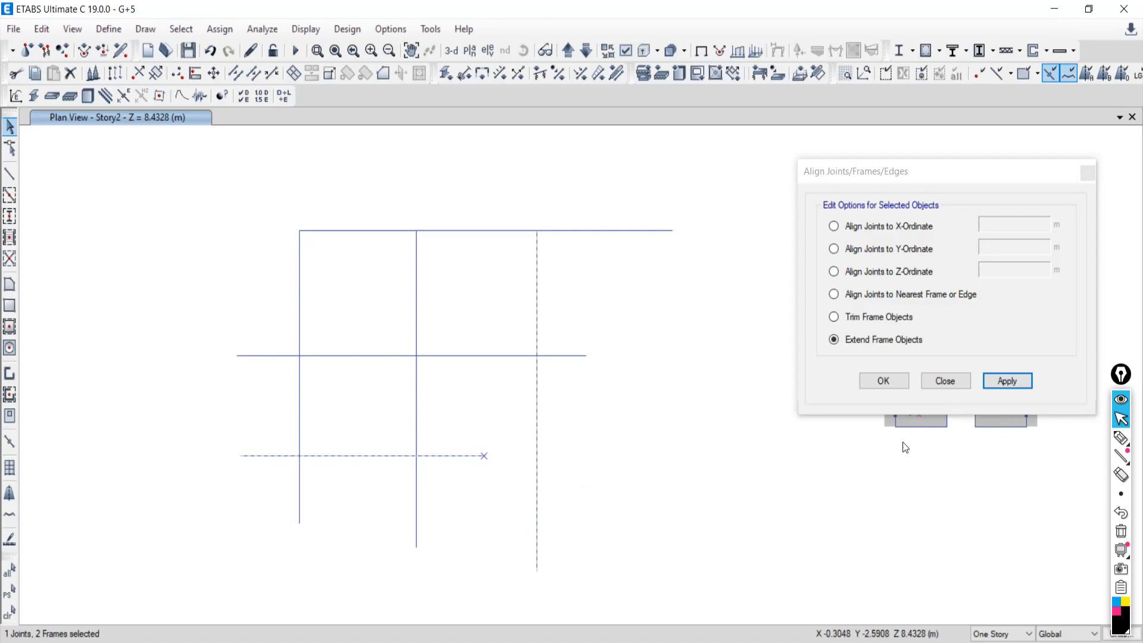
left_click(1009, 381)
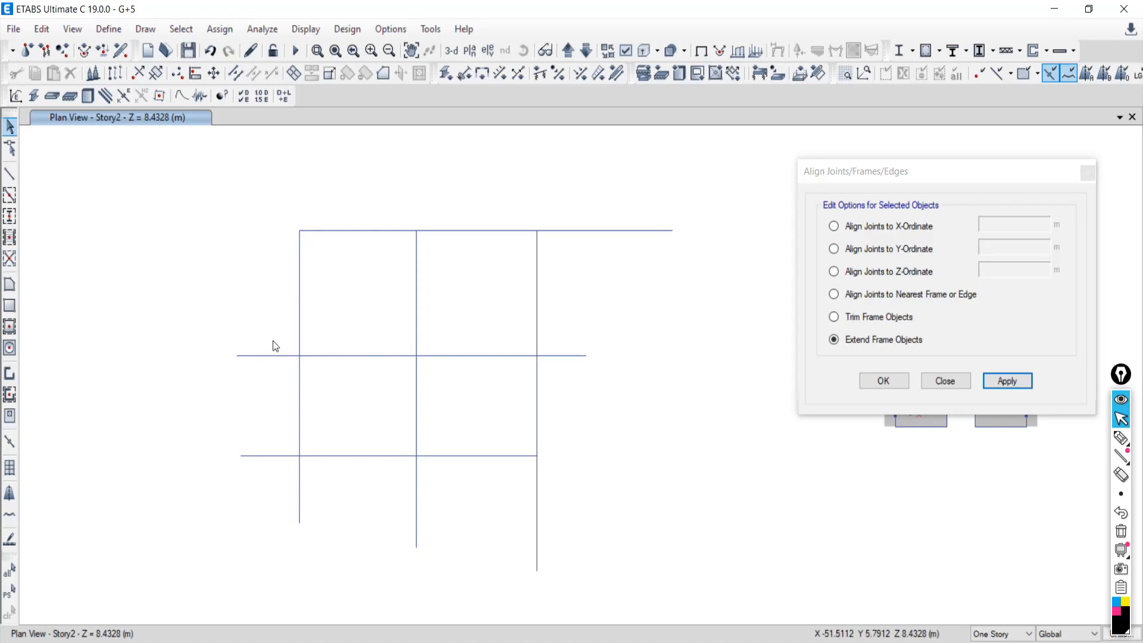
- Trim the left overhang of the middle horizontal beam at the left vertical beam using Trim Frame Objects
left_click_drag(279, 338, 244, 389)
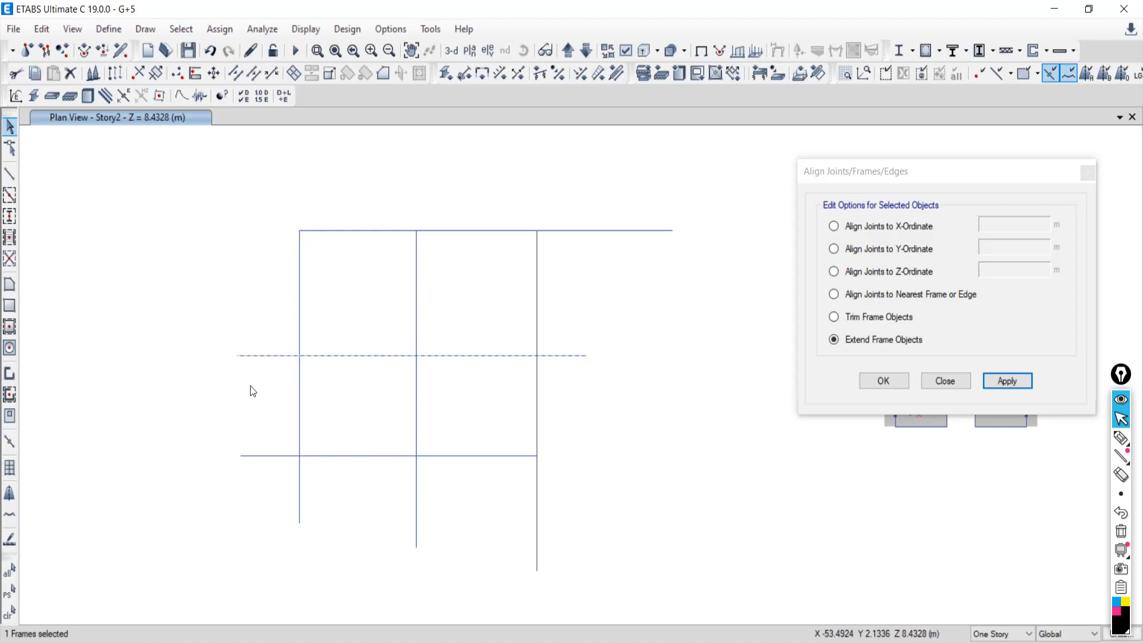
left_click_drag(324, 298, 253, 388)
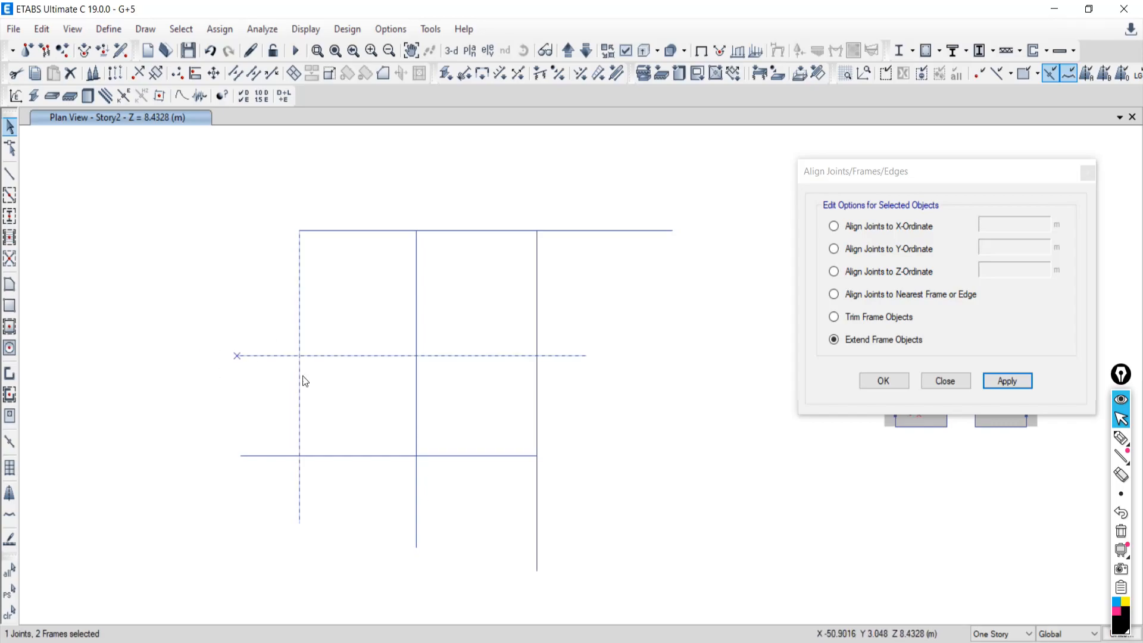
left_click(844, 317)
left_click(1007, 380)
- Trim the right overhang of the middle horizontal beam at the right vertical beam
left_click_drag(602, 390, 572, 330)
left_click(538, 295)
left_click(1008, 381)
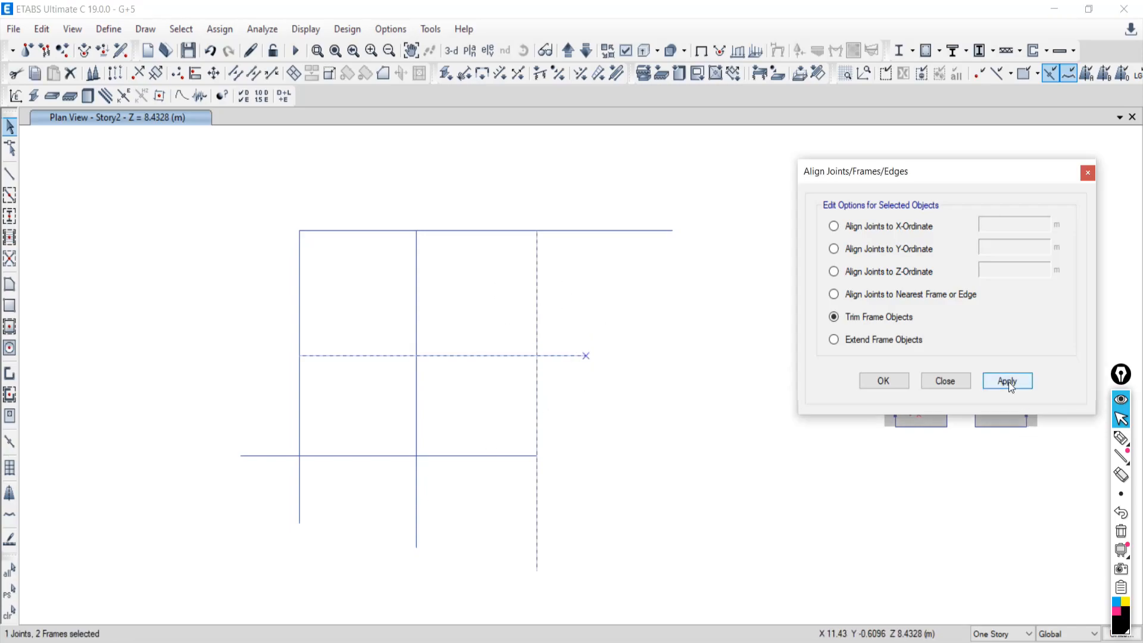
- Trim the right overhang of the upper horizontal beam at the right vertical beam
left_click_drag(649, 269, 622, 201)
left_click_drag(560, 263, 477, 290)
left_click_drag(662, 200, 720, 294)
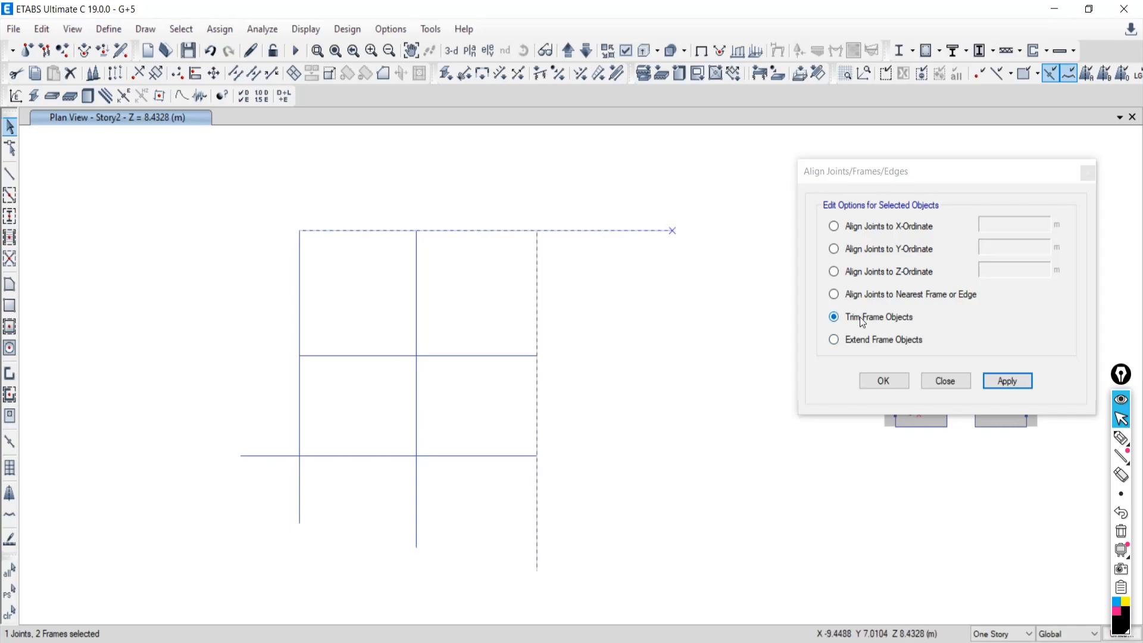
left_click(1003, 380)
- Select the three vertical beams, their bottom end joints and the lower horizontal beam, and trim the vertical beams' bottom overhangs together
mouse_move(375, 505)
middle_mouse_down()
mouse_move(655, 367)
mouse_move(531, 397)
middle_mouse_up()
left_click_drag(665, 440, 309, 415)
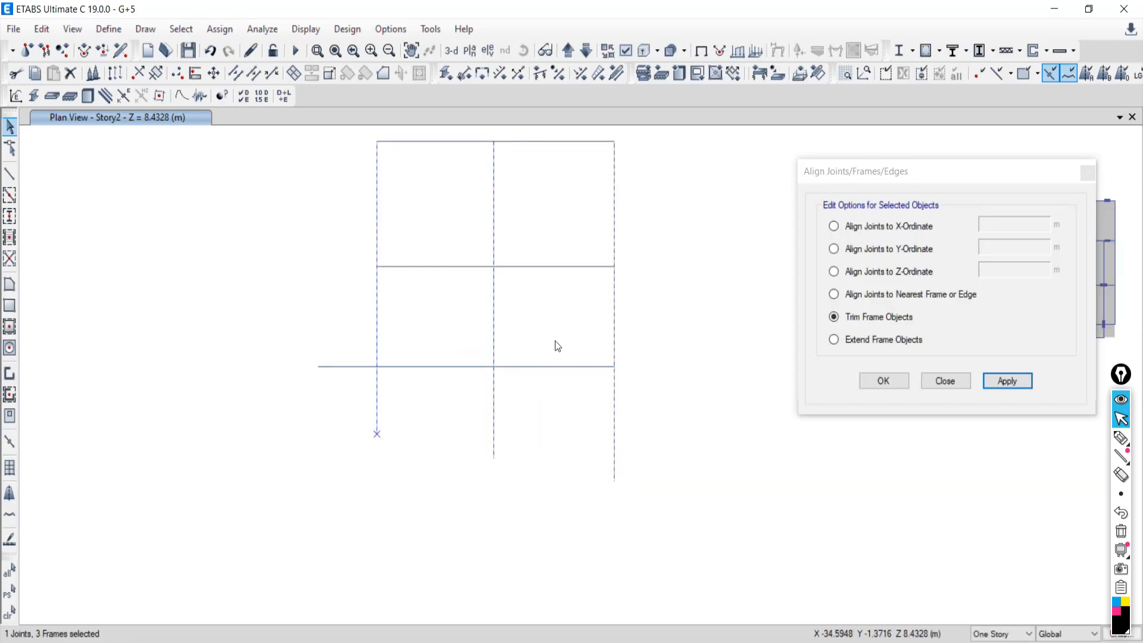
left_click_drag(555, 340, 522, 414)
left_click_drag(657, 504, 583, 458)
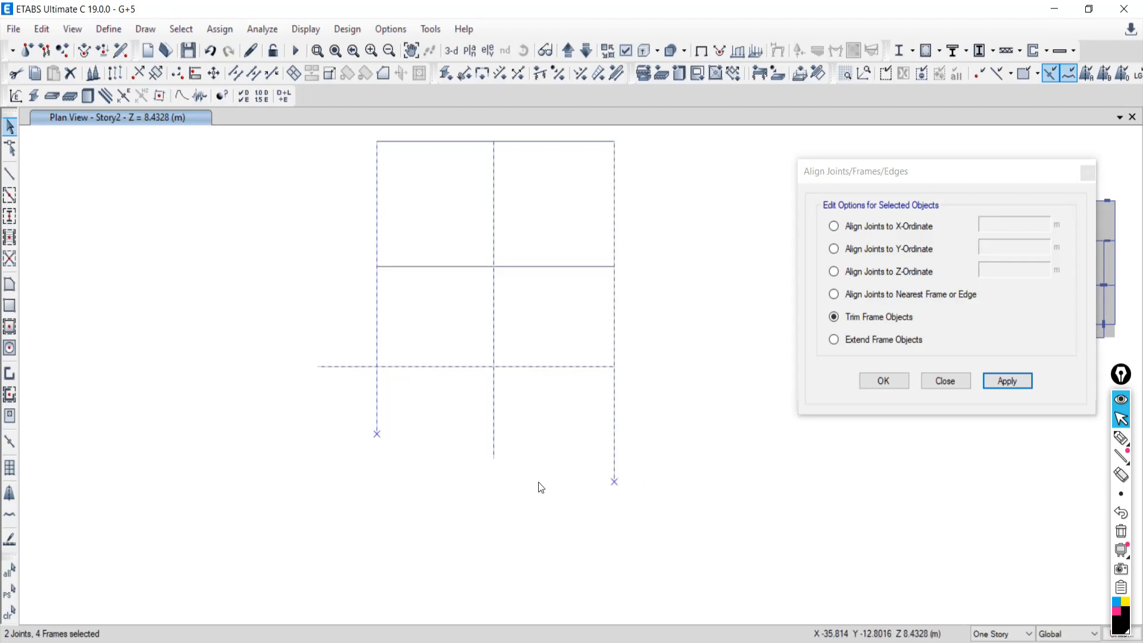
left_click(1015, 380)
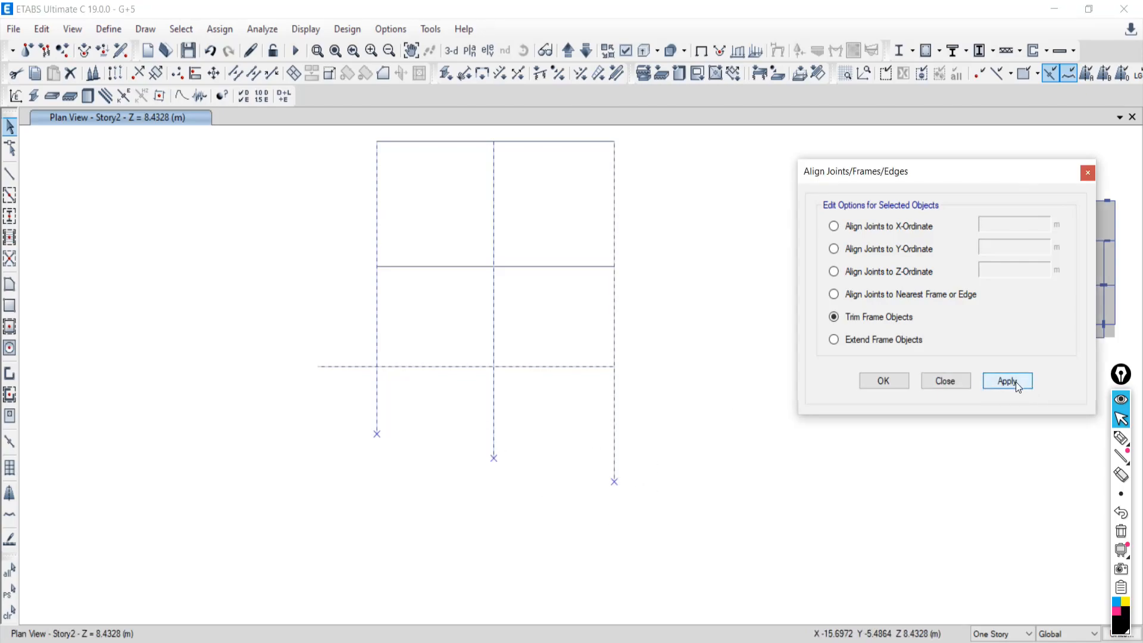
- Trim the left overhang of the lower horizontal beam at the left vertical beam
left_click(350, 366)
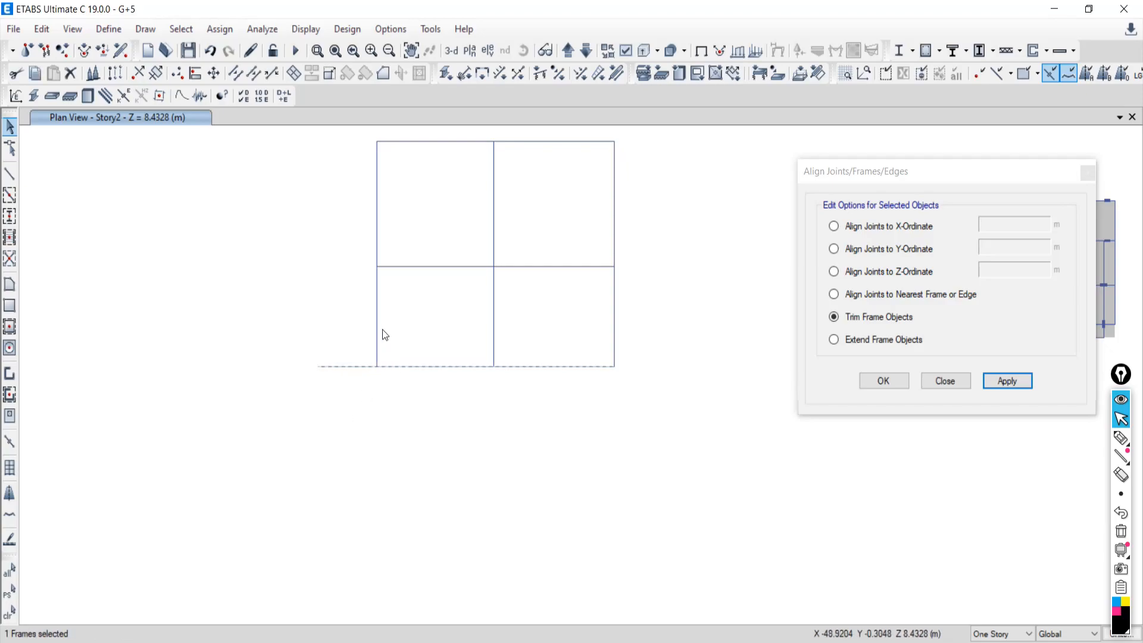
left_click_drag(298, 331, 318, 380)
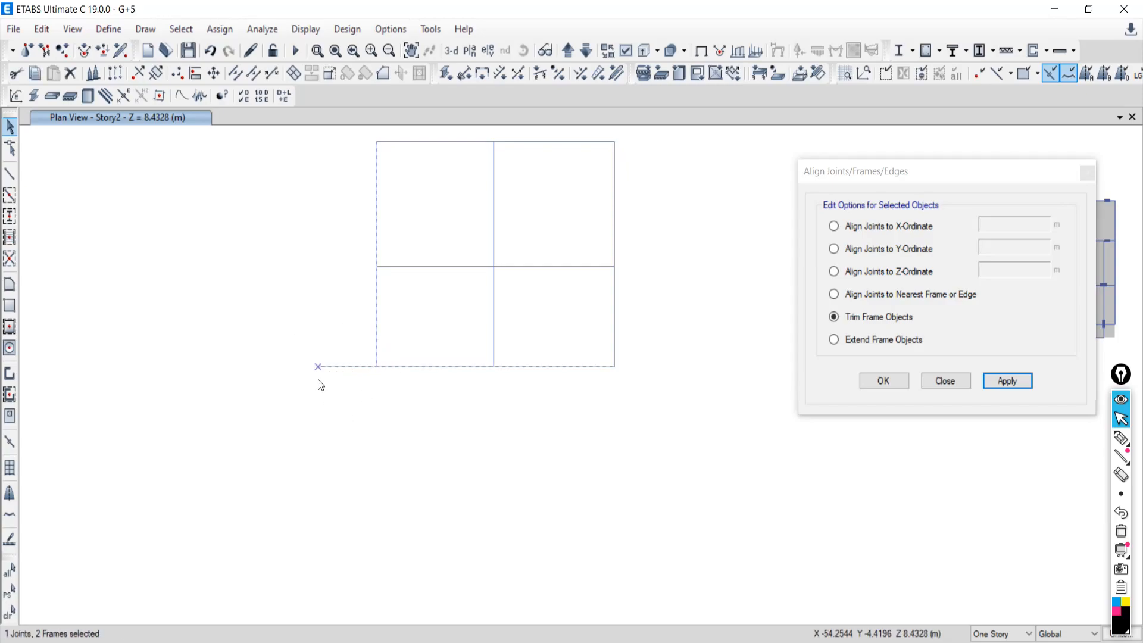
left_click(1005, 382)
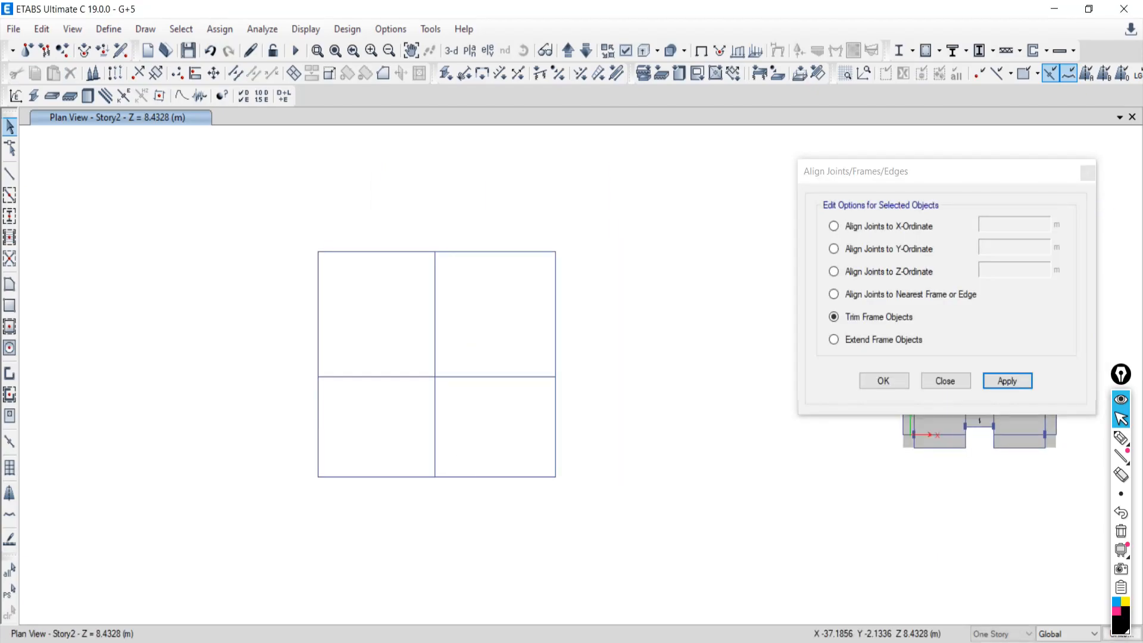
- Check the Google Meet call, return to ETABS and close the Align Joints/Frames/Edges dialog
left_click(128, 642)
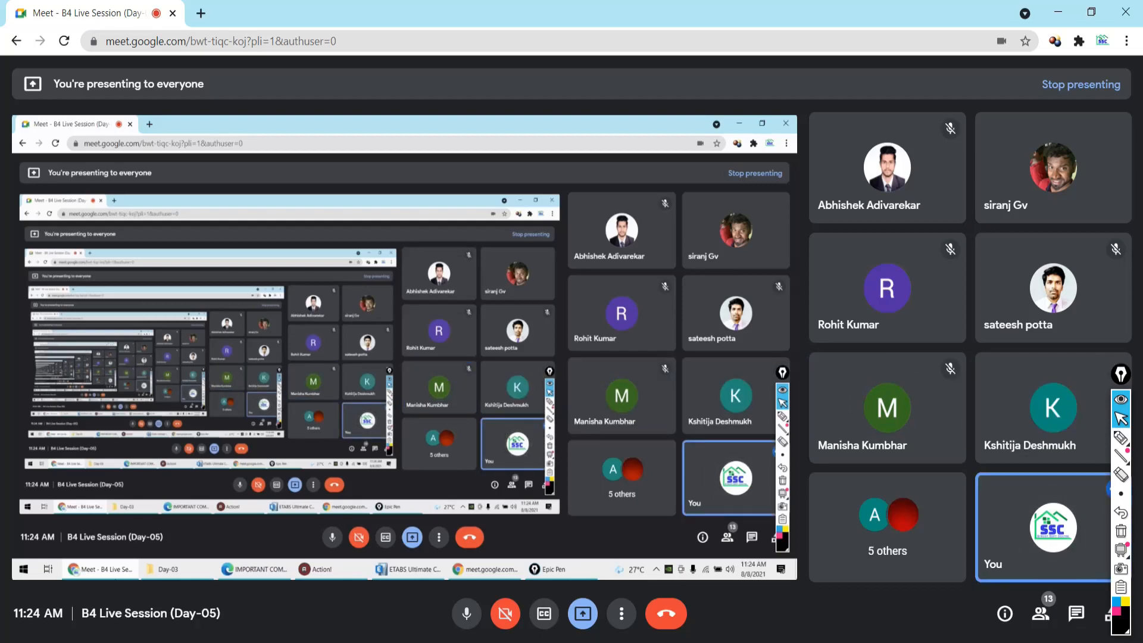
key("alt+Tab")
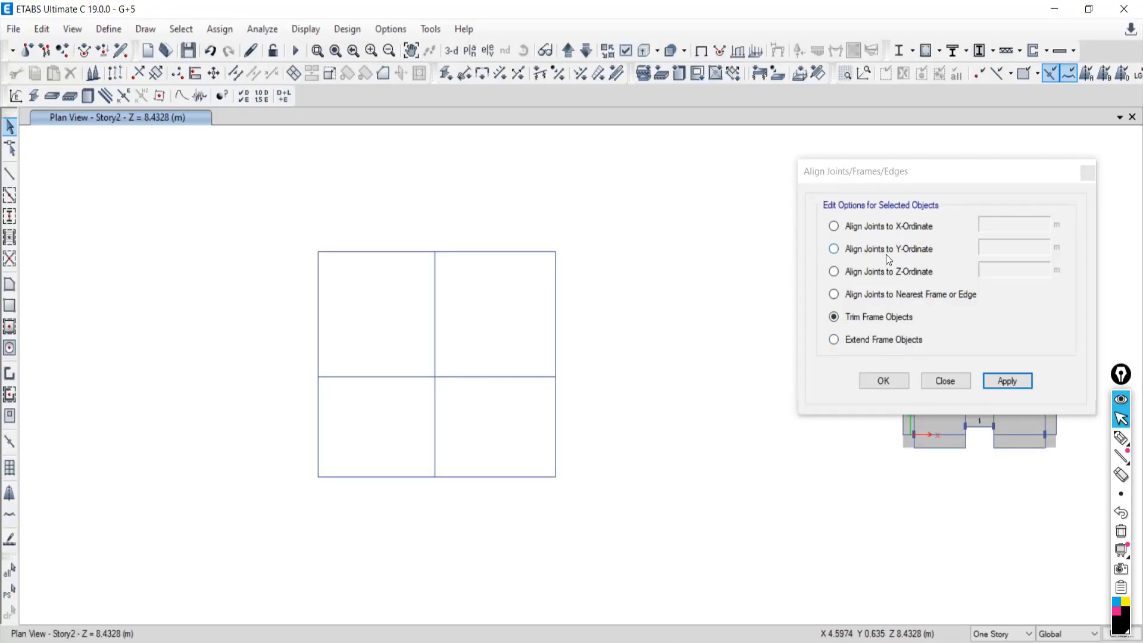
left_click_drag(893, 173, 730, 183)
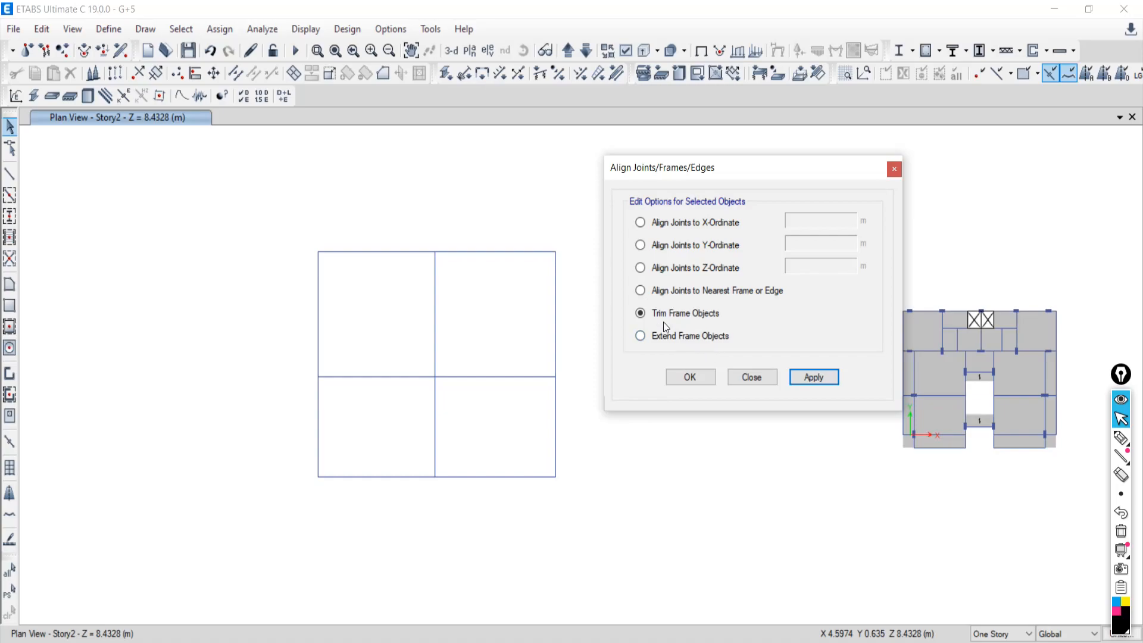
left_click(763, 379)
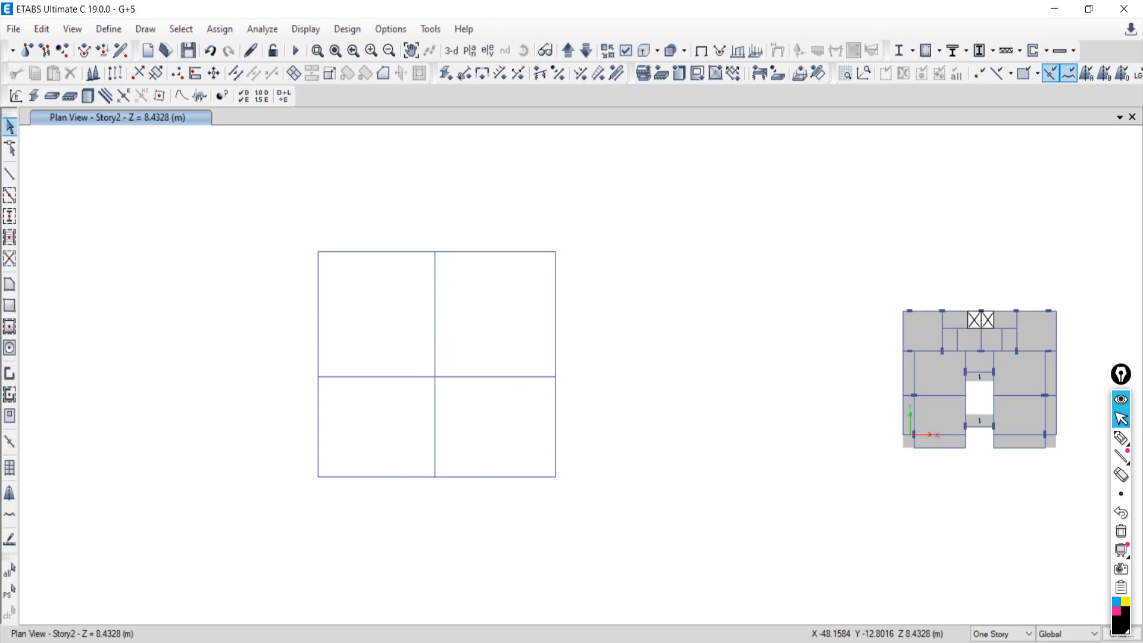
- Check the smart-modelling command list in IMPORTANT COMMANDS.pdf and return to ETABS
key("alt+Tab")
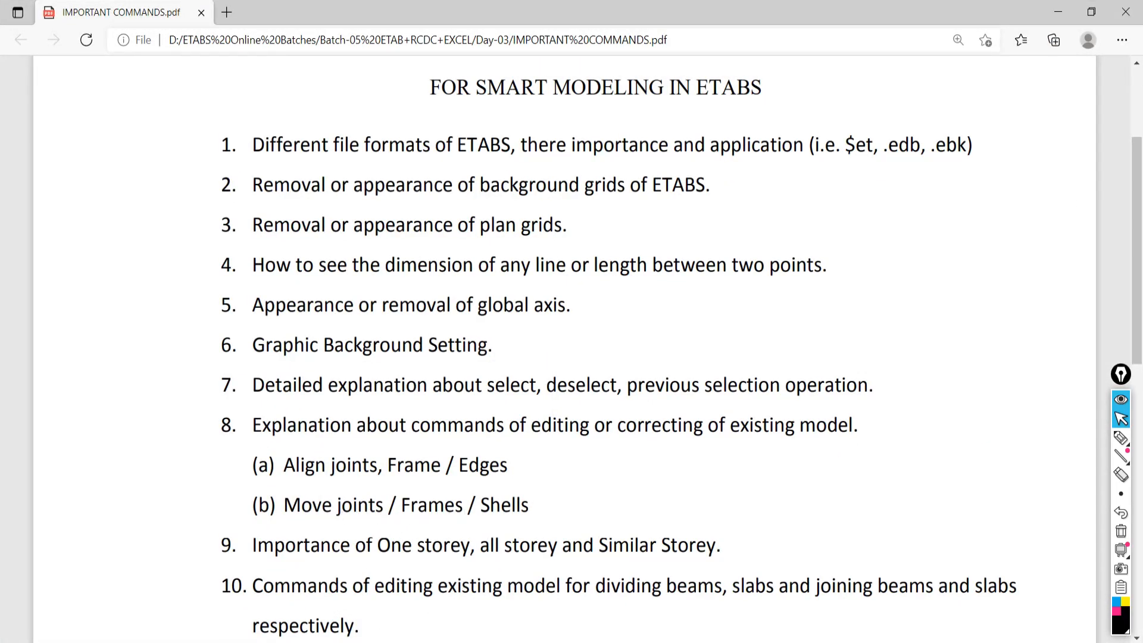
key("alt+Tab")
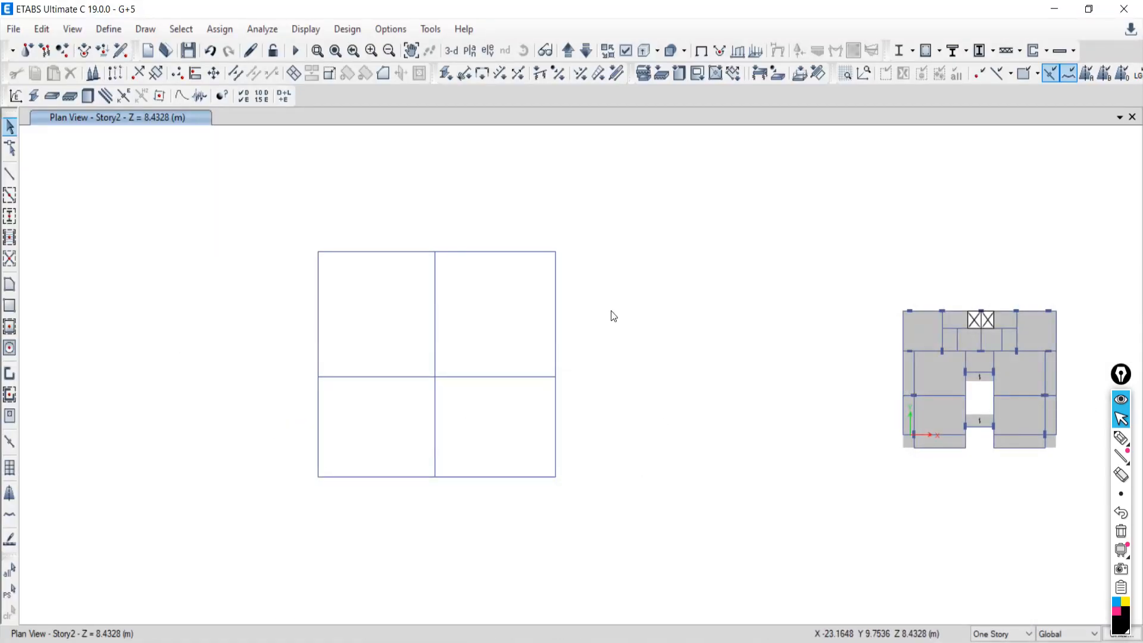
- Select the whole practice beam grid with a window and clear the selection, repeating it once
left_click_drag(600, 193, 156, 587)
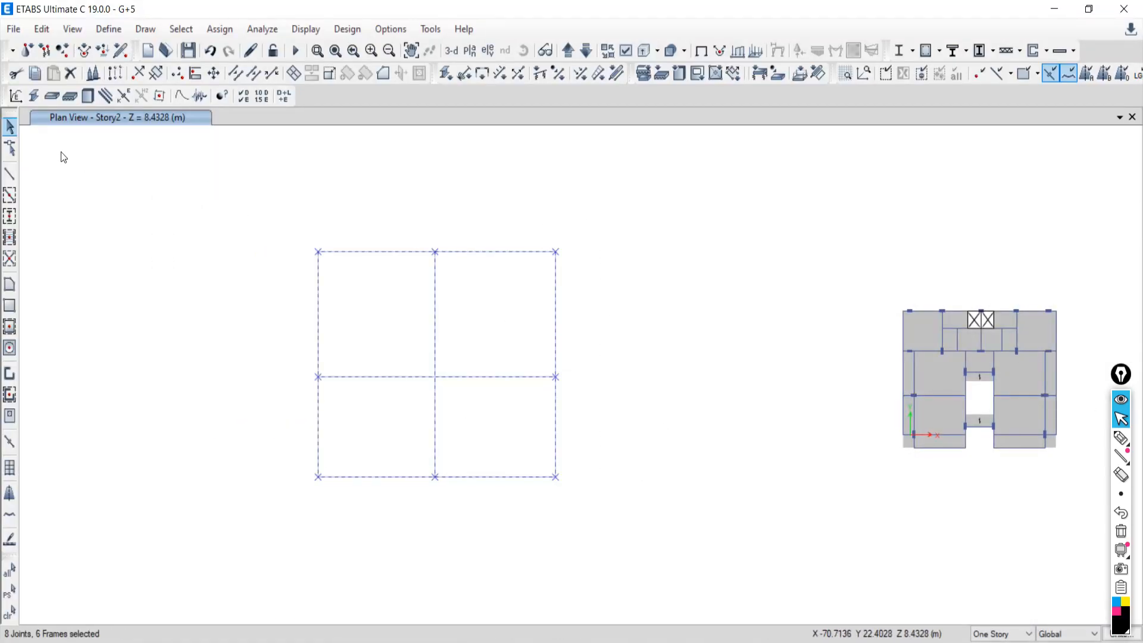
left_click(8, 613)
left_click_drag(575, 205, 268, 542)
left_click(9, 613)
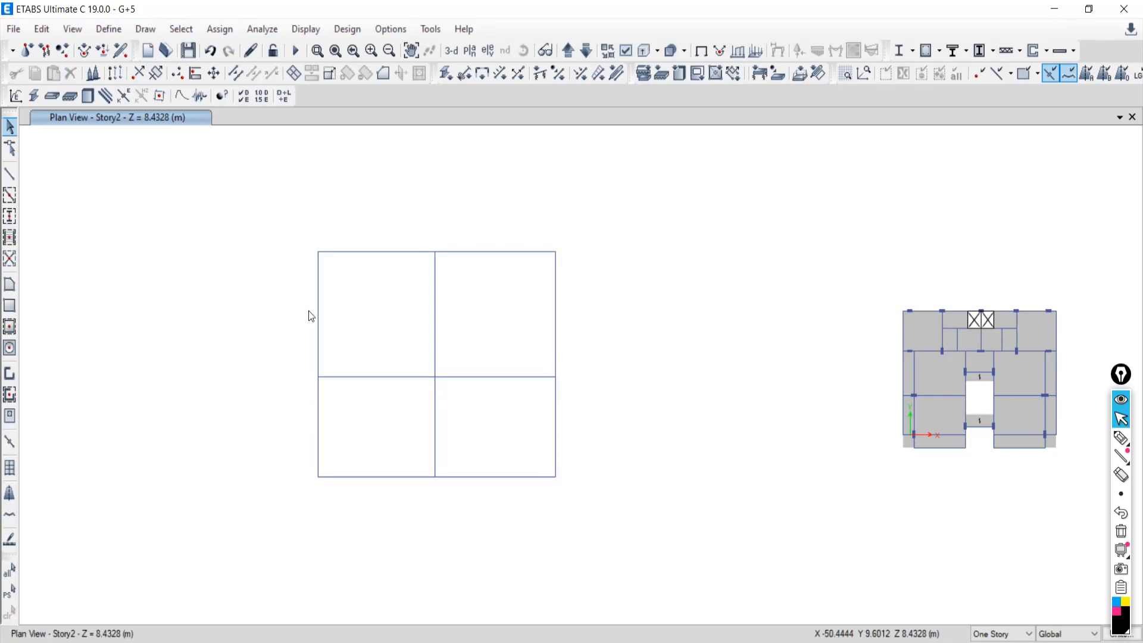
- Select all the practice grid's beams and joints and delete them
left_click(362, 252)
left_click(435, 306)
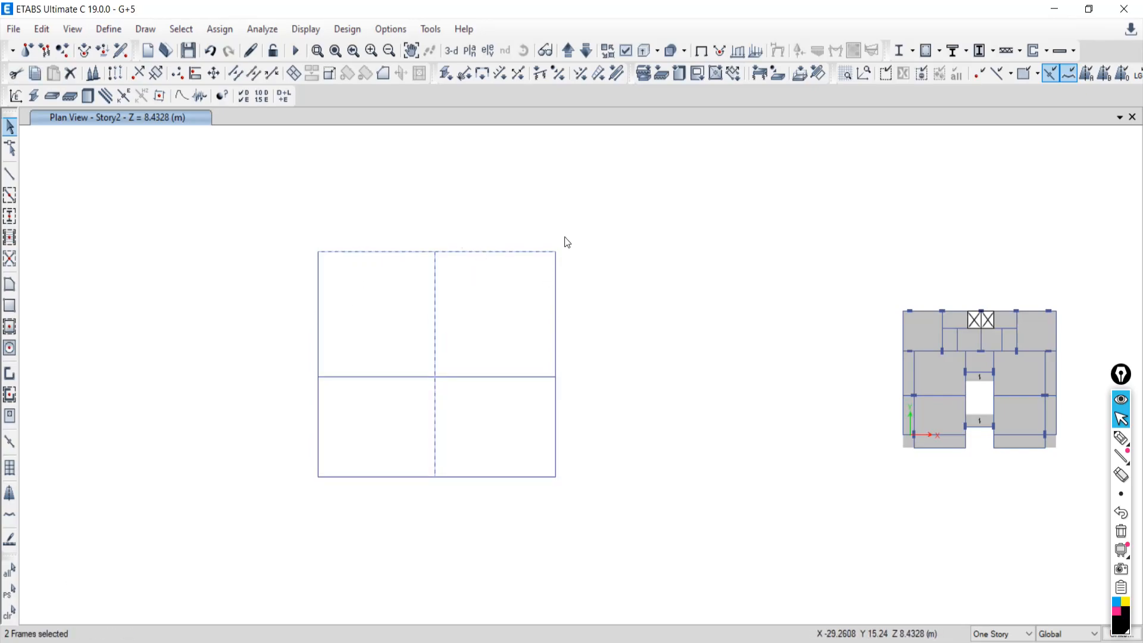
left_click_drag(611, 205, 270, 498)
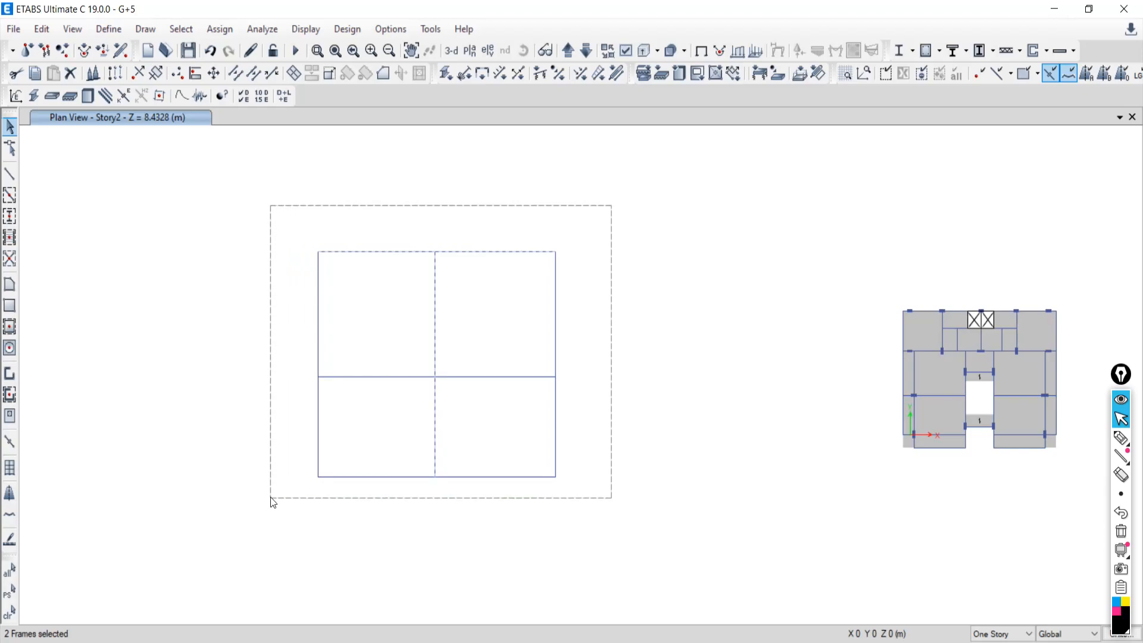
left_click_drag(271, 499, 271, 498)
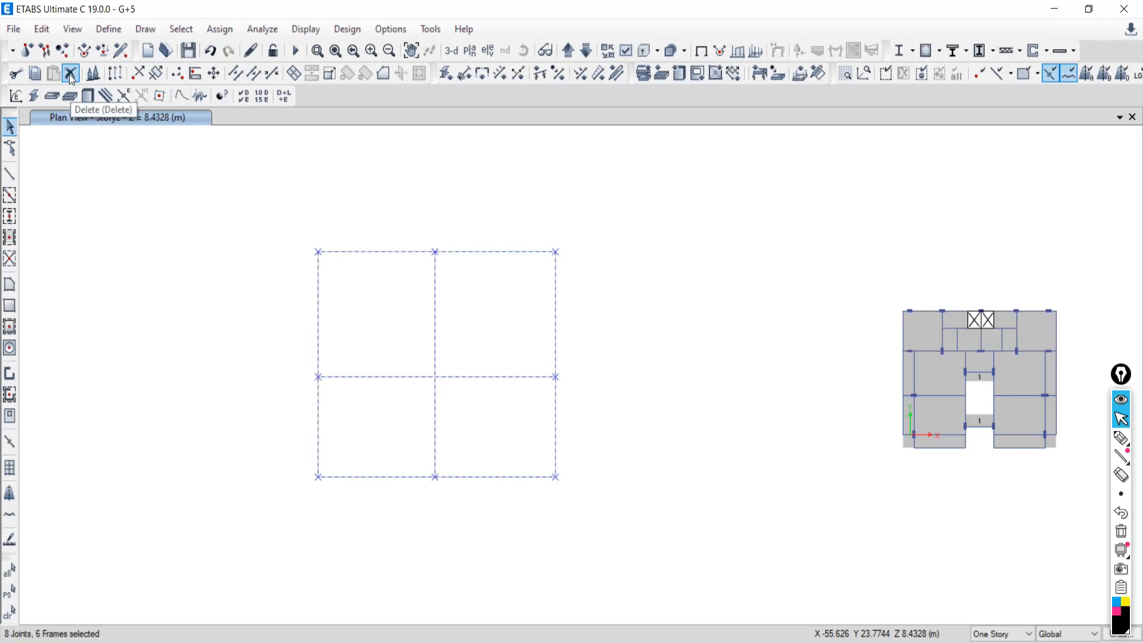
left_click(40, 31)
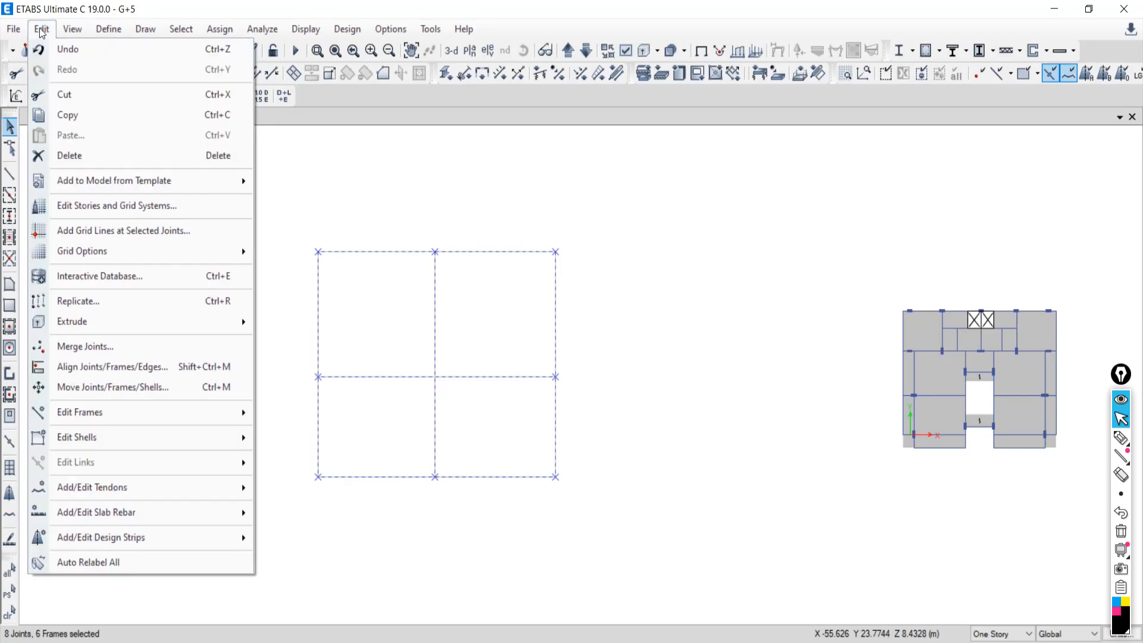
left_click(59, 156)
- Select the small slab panel at the lower-left corner of the Story2 building plan
middle_click_drag(847, 423, 489, 387)
scroll(631, 334, "up", 2)
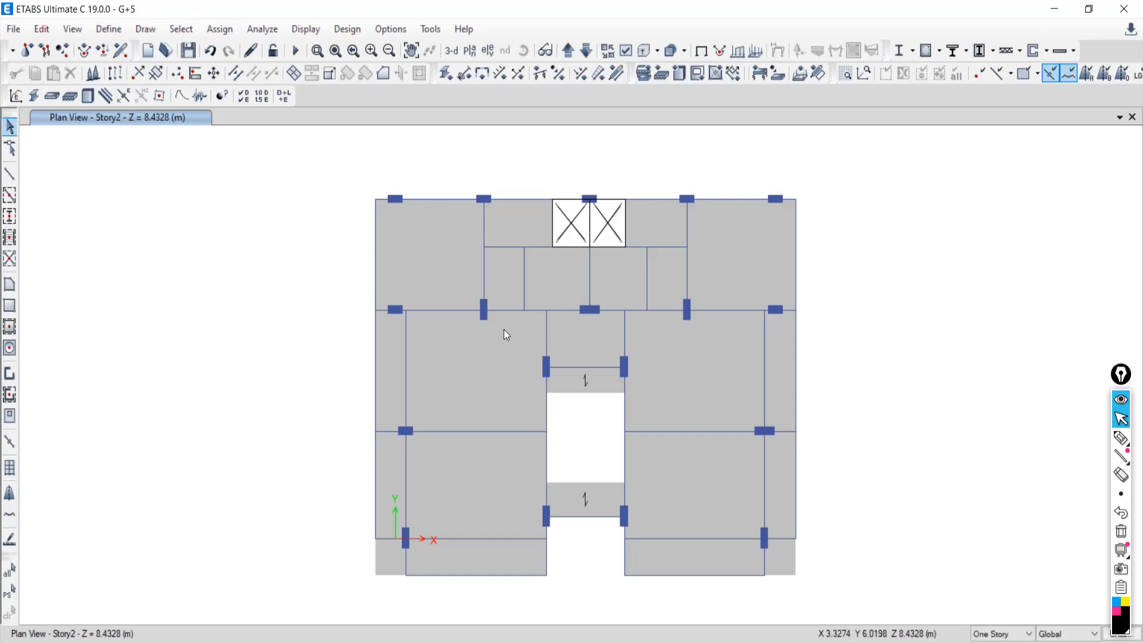
left_click(41, 29)
left_click(42, 29)
middle_click_drag(441, 409, 502, 375)
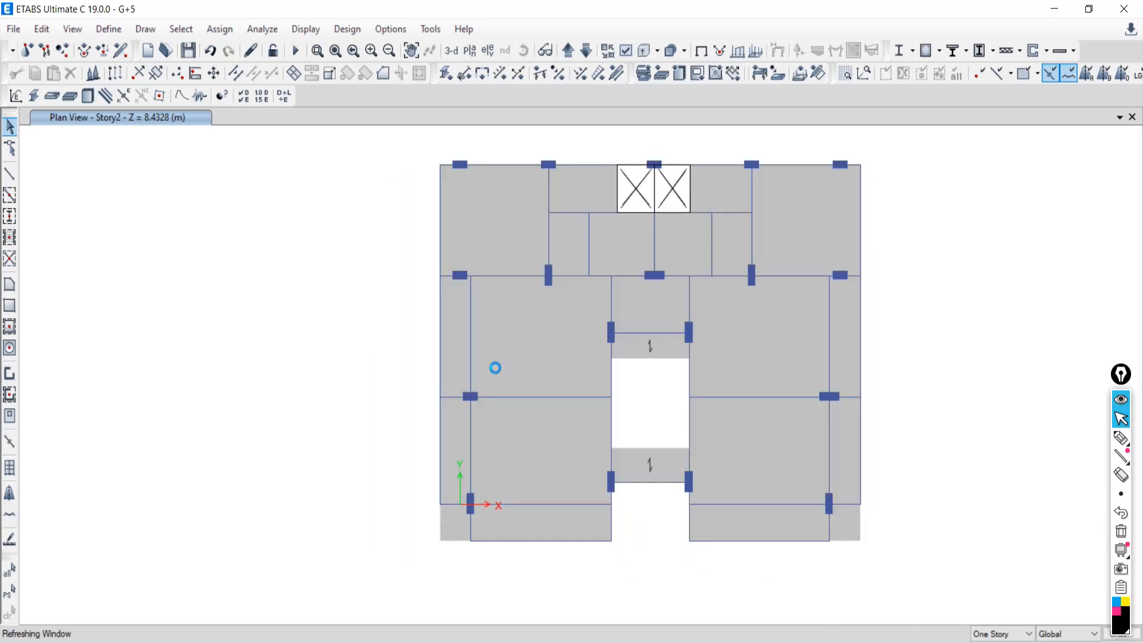
left_click(451, 520)
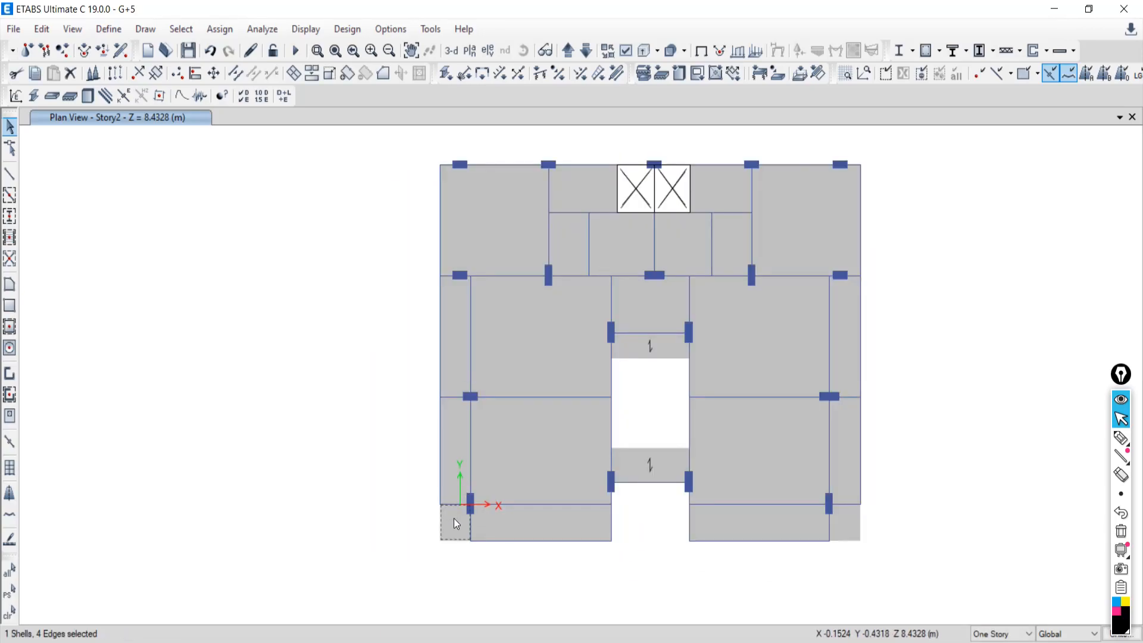
scroll(457, 530, "up", 1)
scroll(459, 518, "down", 1)
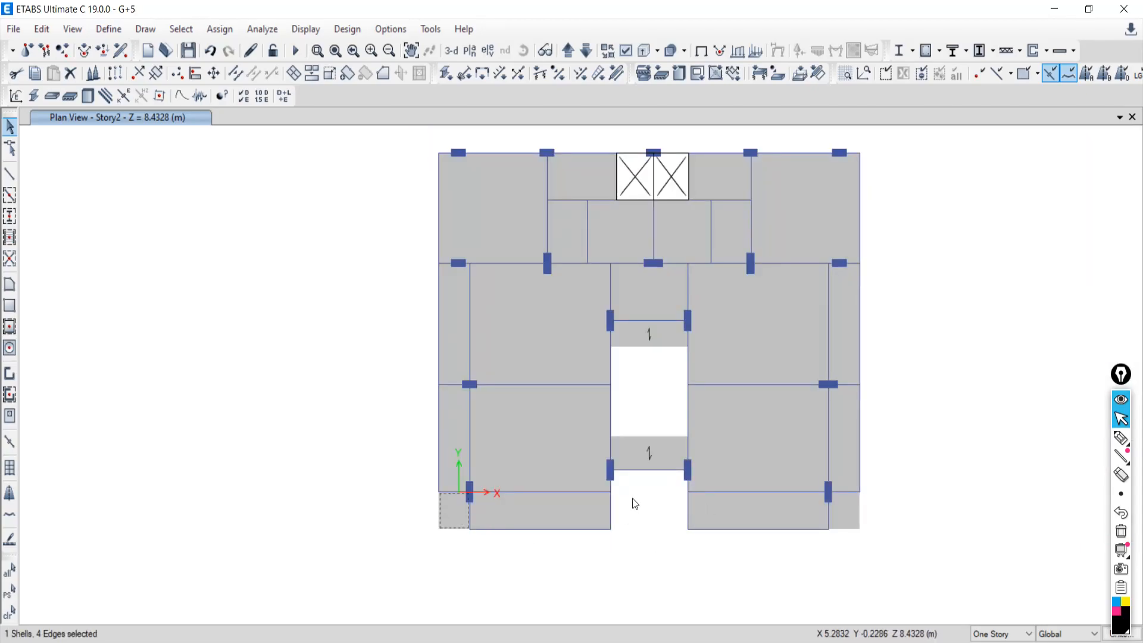
- Sketch a rectangle with the Epic Pen in the gap between the two lower slab wings, and clear the annotation
mouse_move(1119, 446)
left_click(1119, 441)
mouse_move(611, 492)
left_mouse_down()
mouse_move(670, 492)
mouse_move(675, 517)
mouse_move(671, 531)
mouse_move(605, 527)
left_mouse_up()
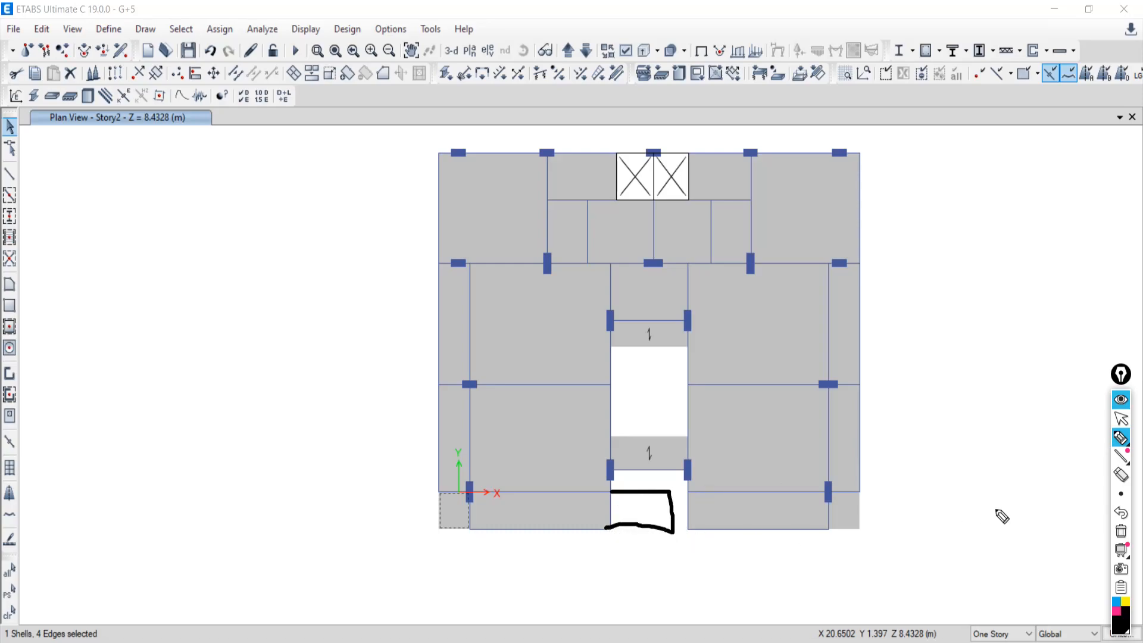
left_click(1121, 532)
left_click(1120, 419)
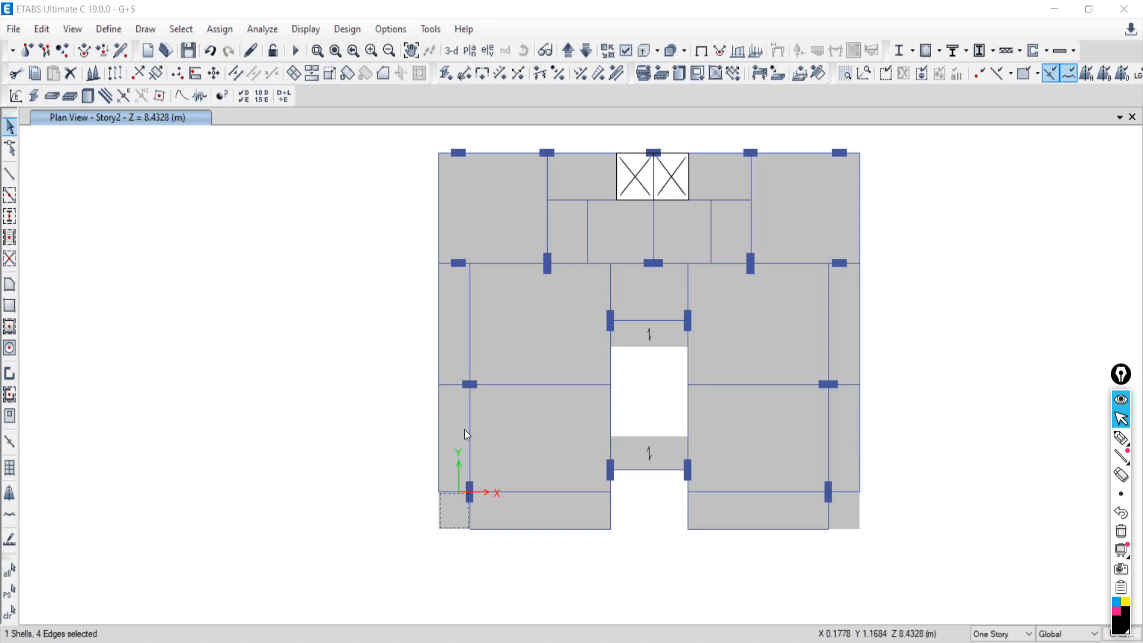
- Switch to the Google Meet call, mute the unmuted participant for everyone, and return to ETABS
left_click(50, 34)
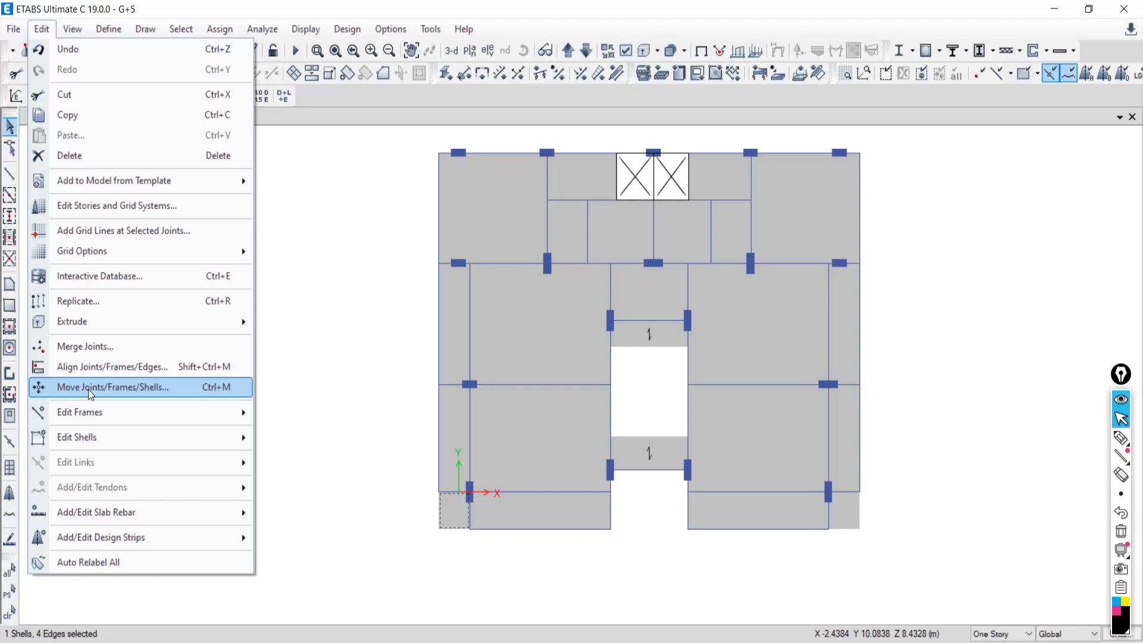
left_click(125, 642)
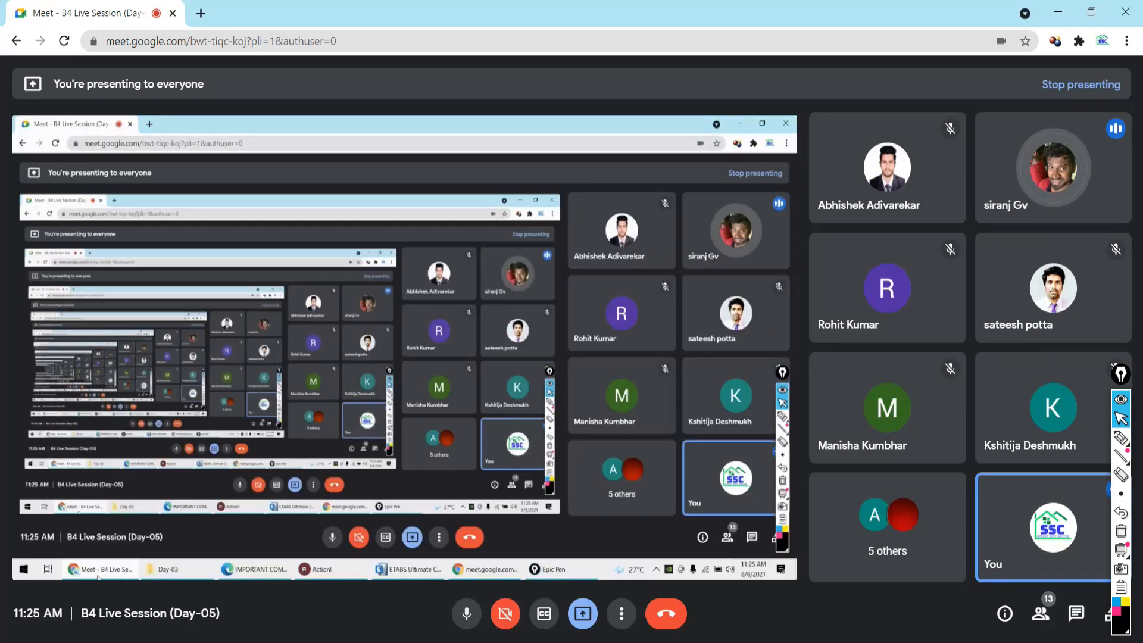
left_click(1054, 168)
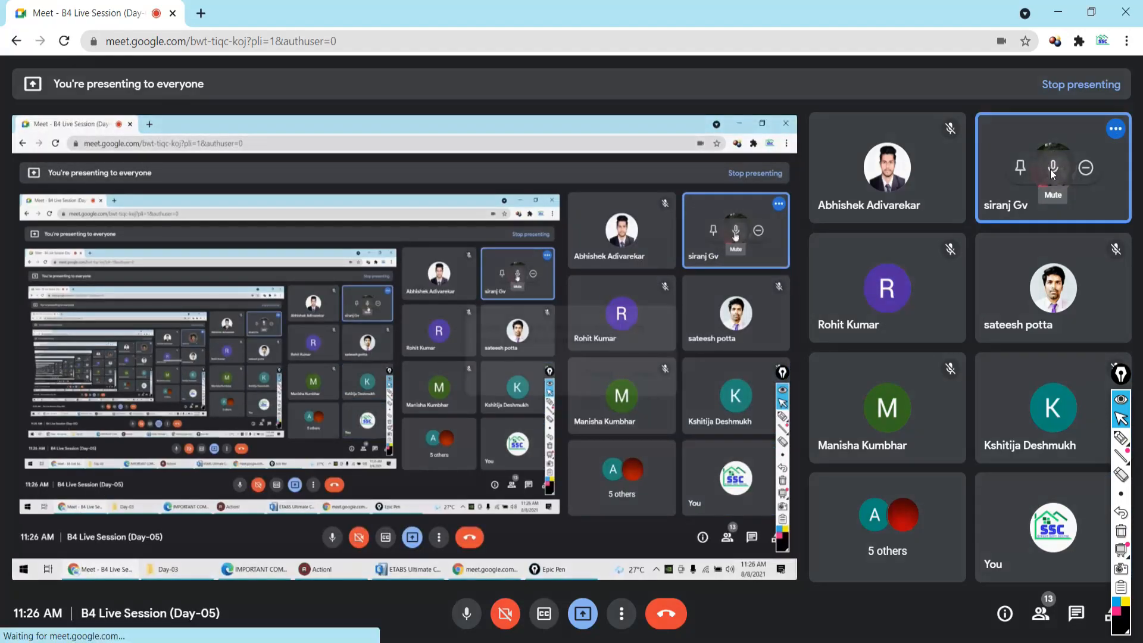
left_click(657, 379)
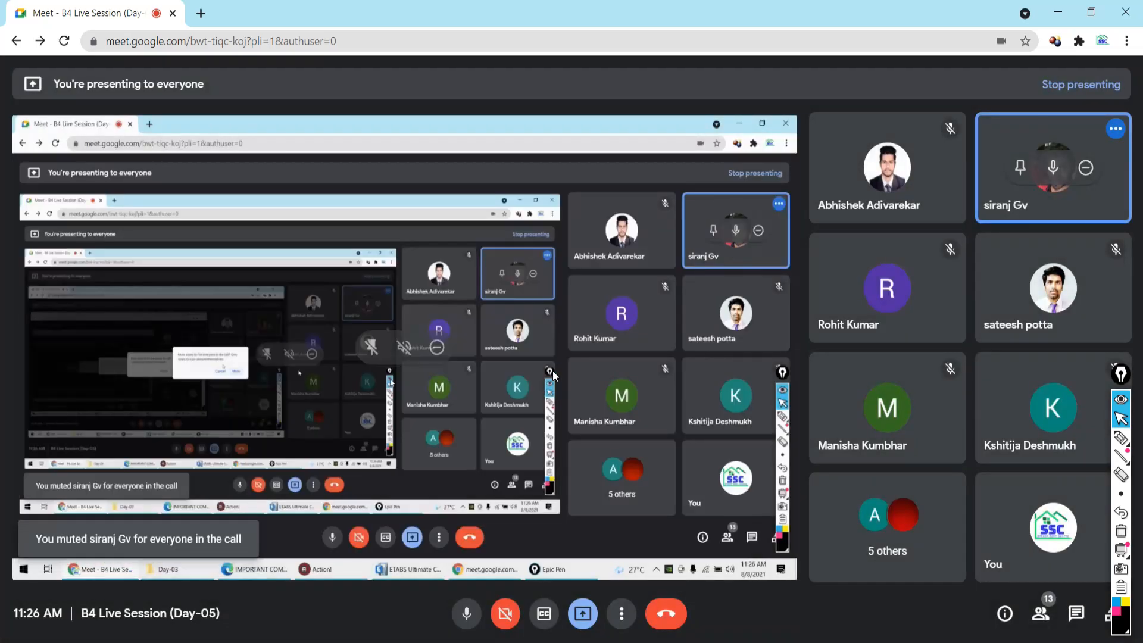
left_click(580, 642)
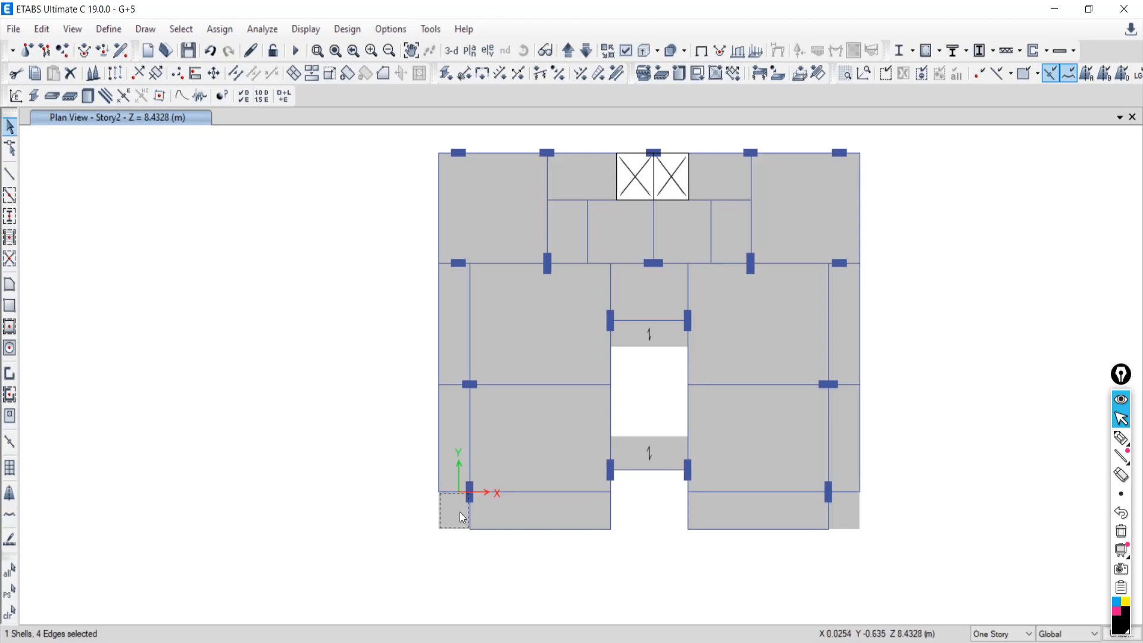
- Move the selected lower-left corner slab by a Delta X of -5 m using Move Joints/Frames/Shells
left_click(43, 31)
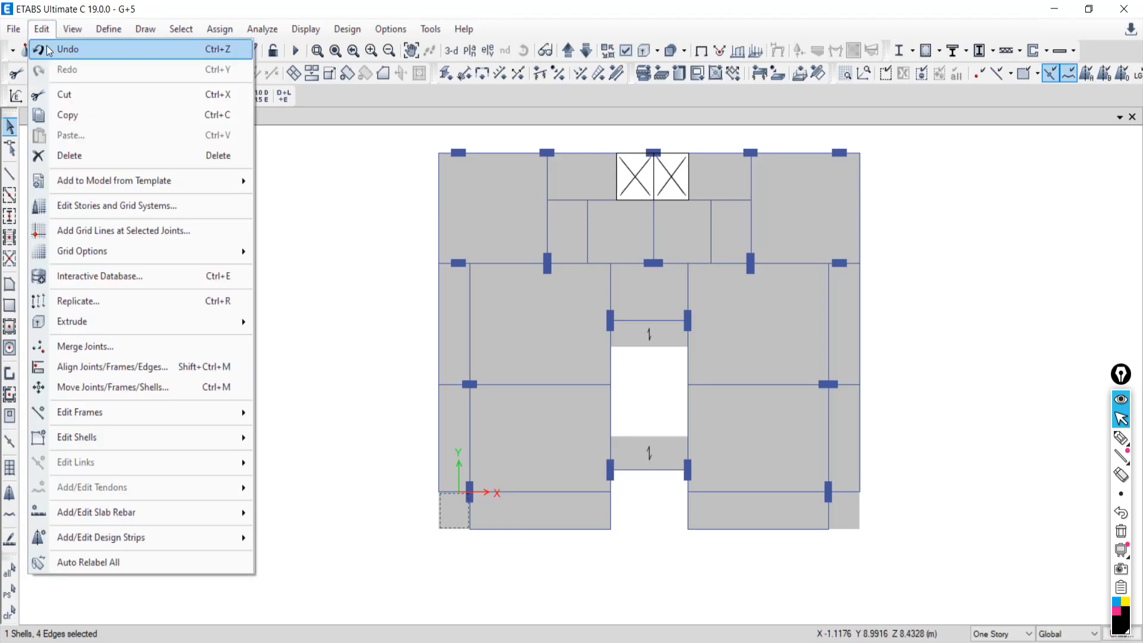
left_click(63, 389)
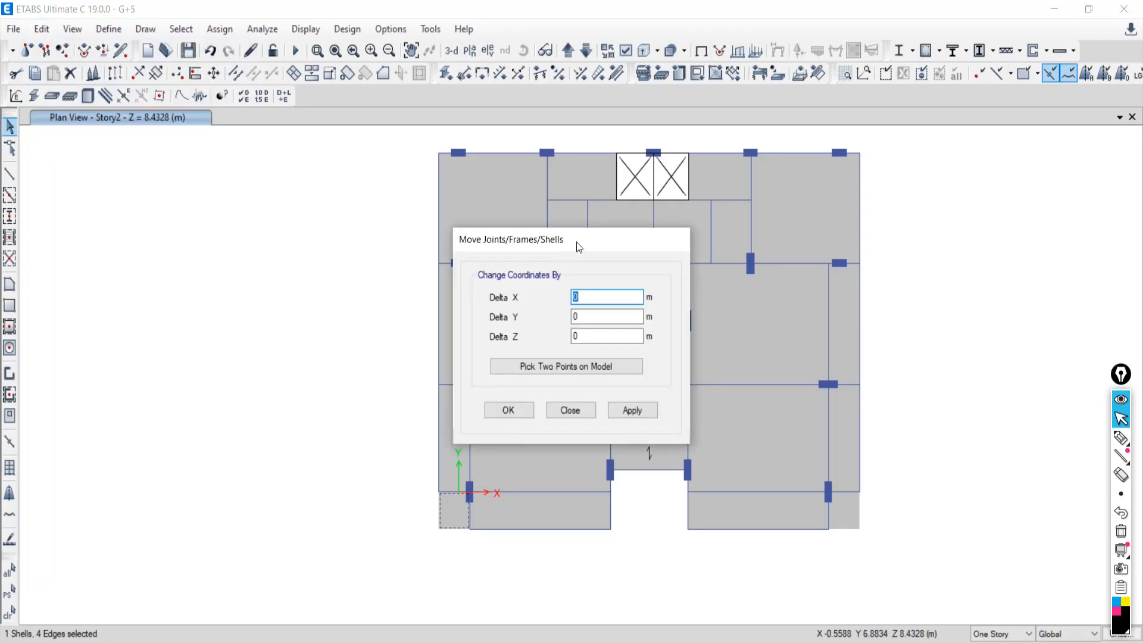
left_click_drag(165, 206, 177, 77)
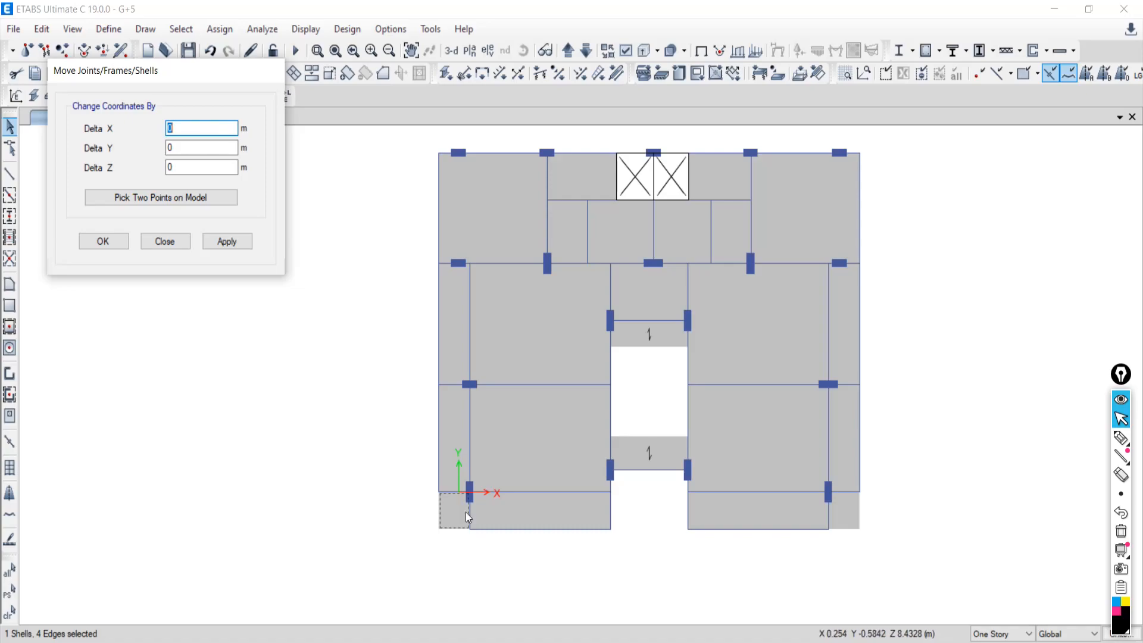
scroll(448, 519, "up", 6)
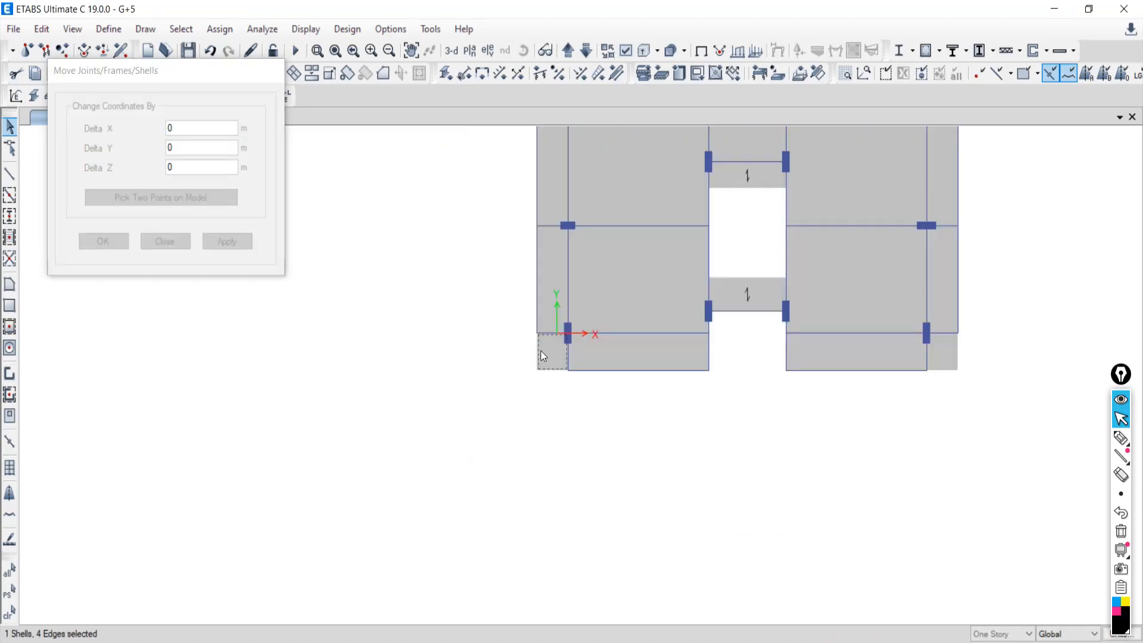
middle_click_drag(580, 363, 612, 399)
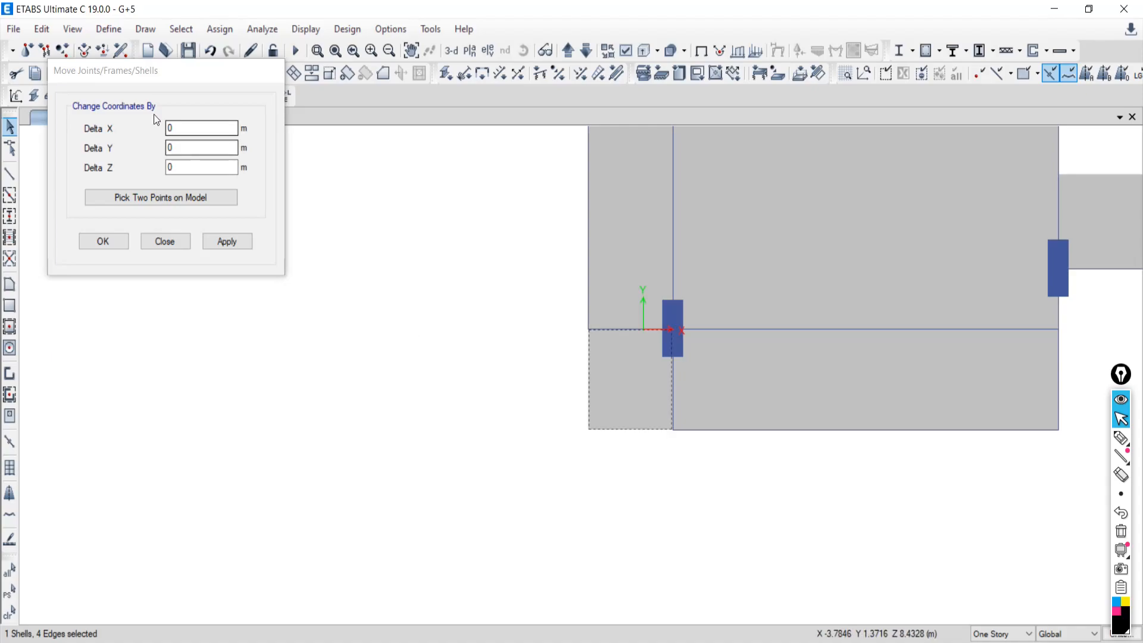
left_click(138, 126)
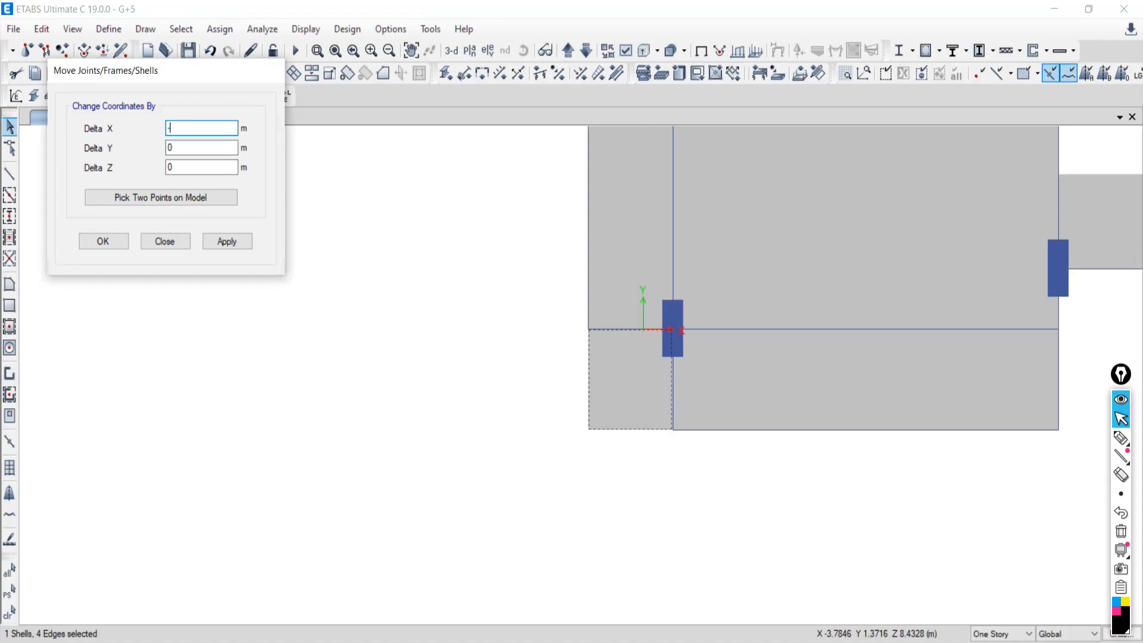
left_click(227, 240)
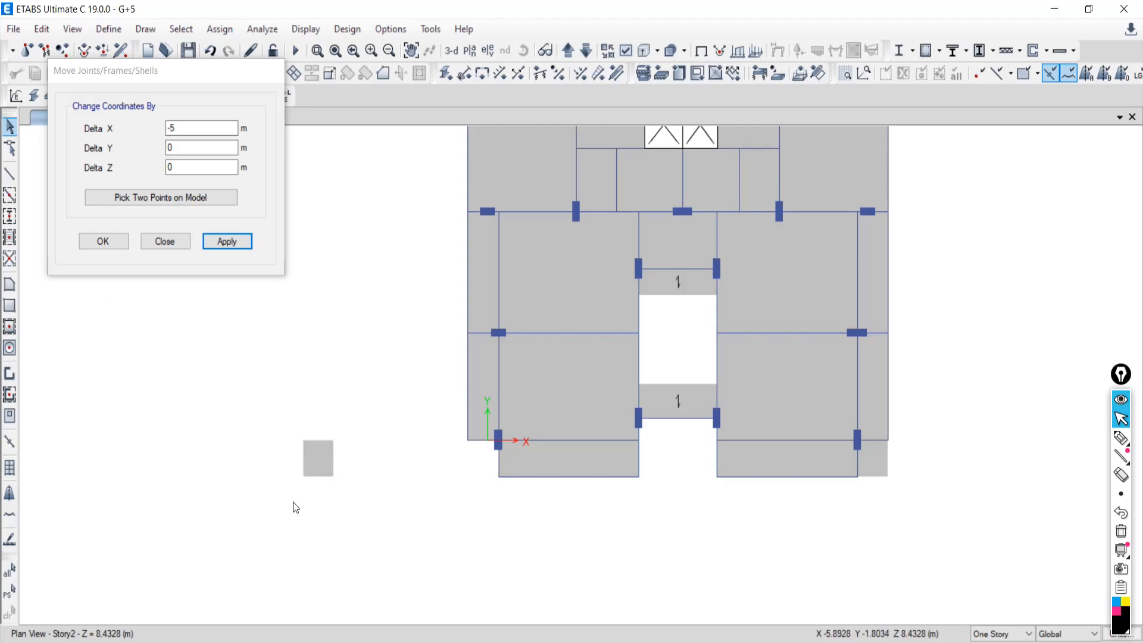
- Select the detached slab panel and move it back by a Delta X of 5 m
left_click(316, 461)
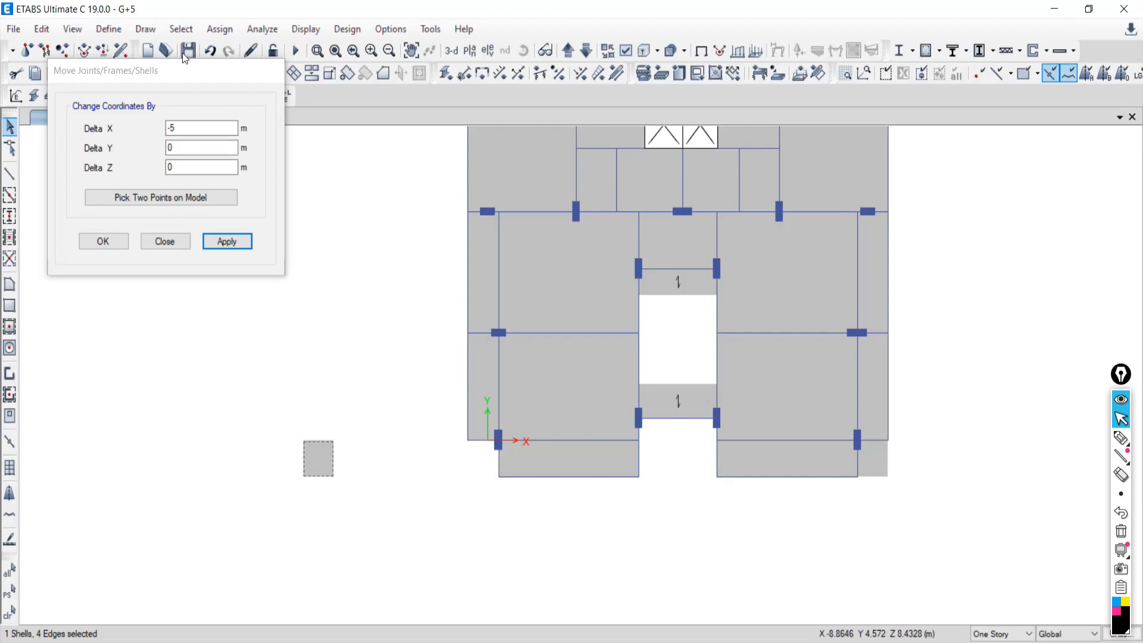
left_click(100, 129)
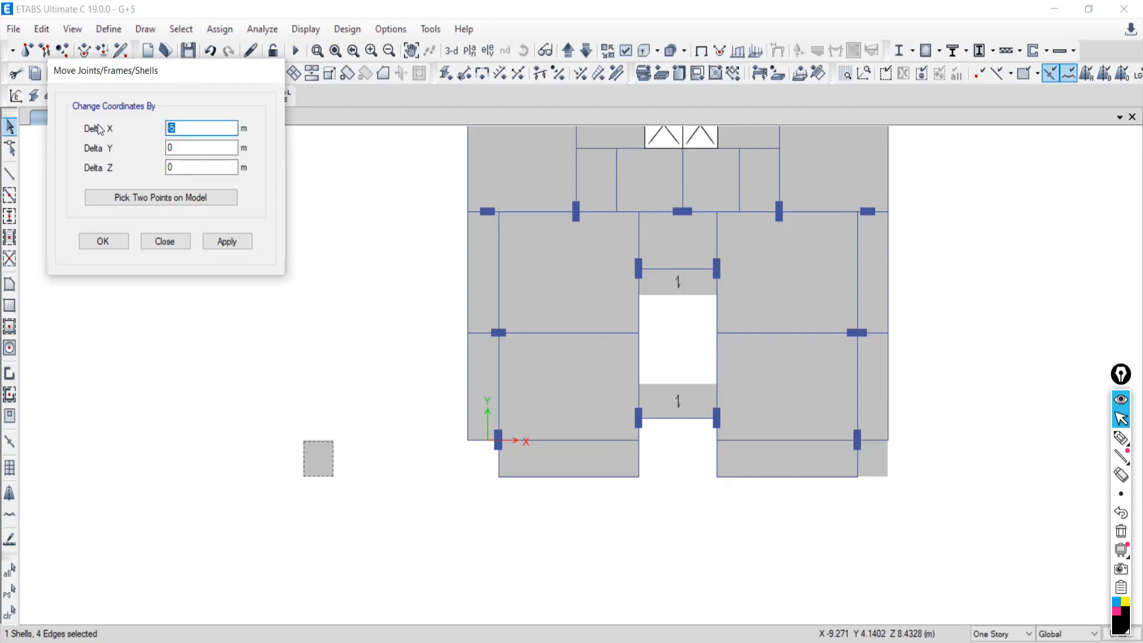
type("5")
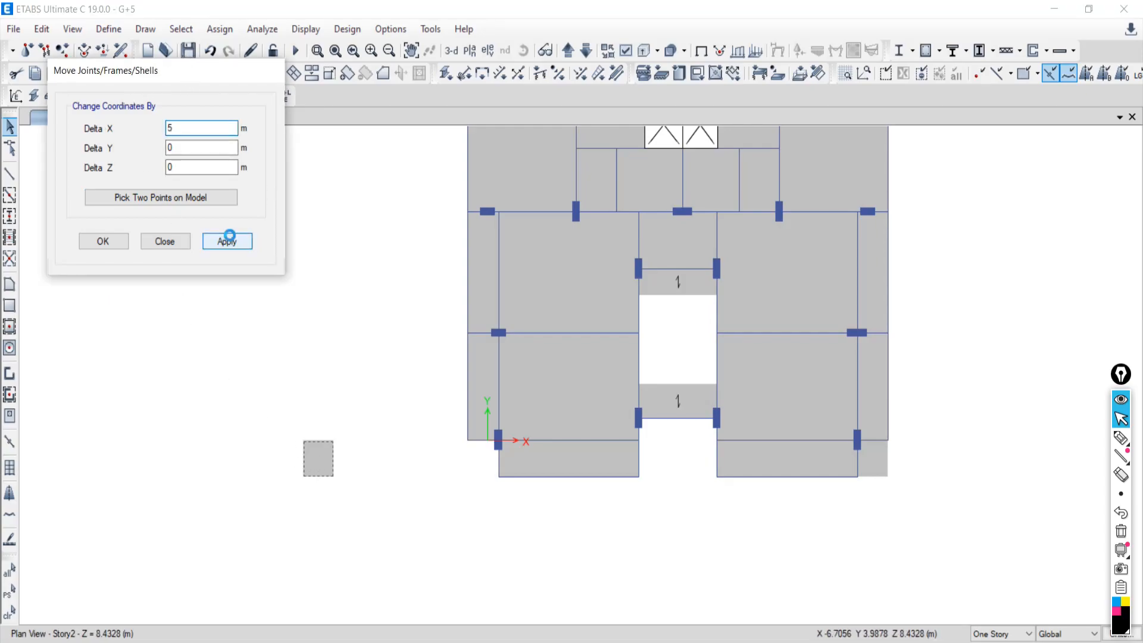
left_click(230, 241)
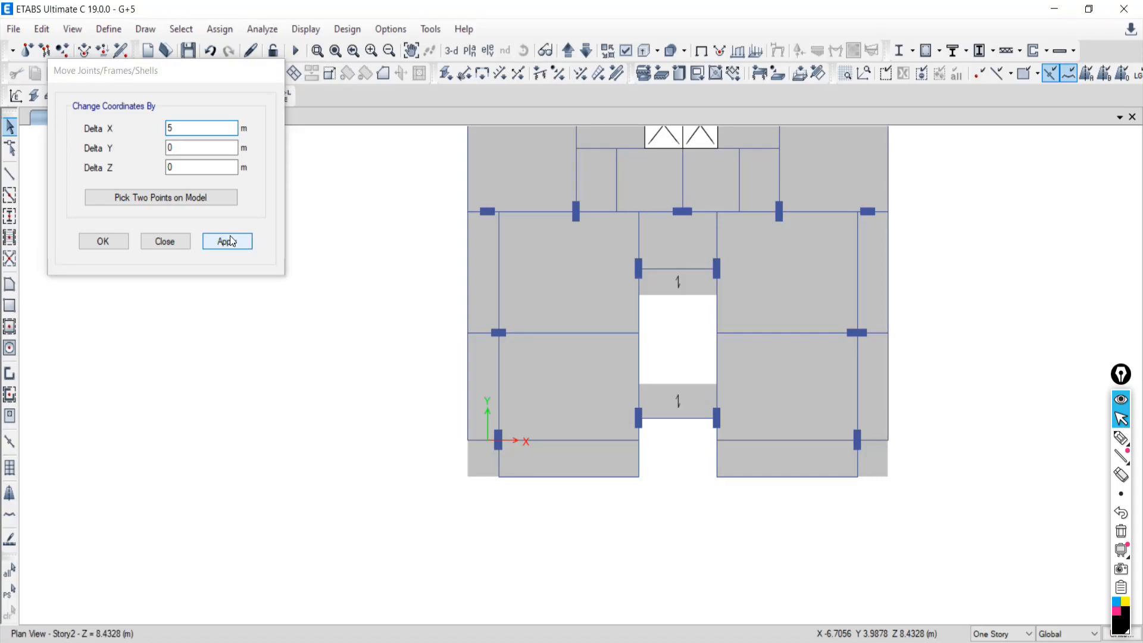
- Move the lower-left corner slab with Delta X set to 0 and Delta Y to -5 m
left_click(188, 128)
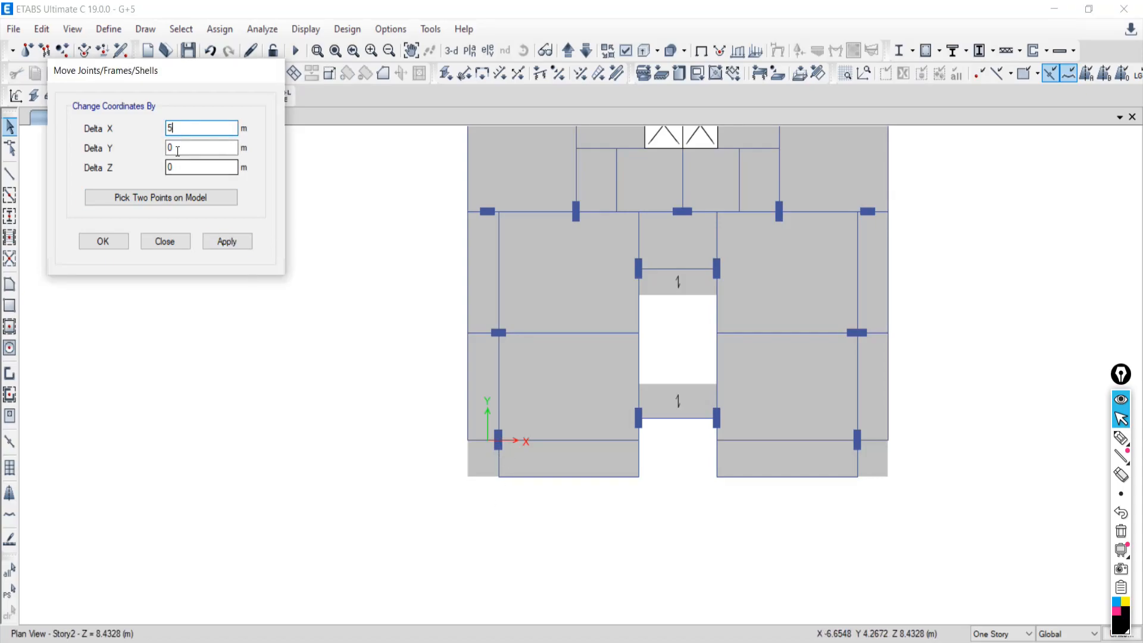
left_click_drag(191, 127, 146, 127)
key("Tab")
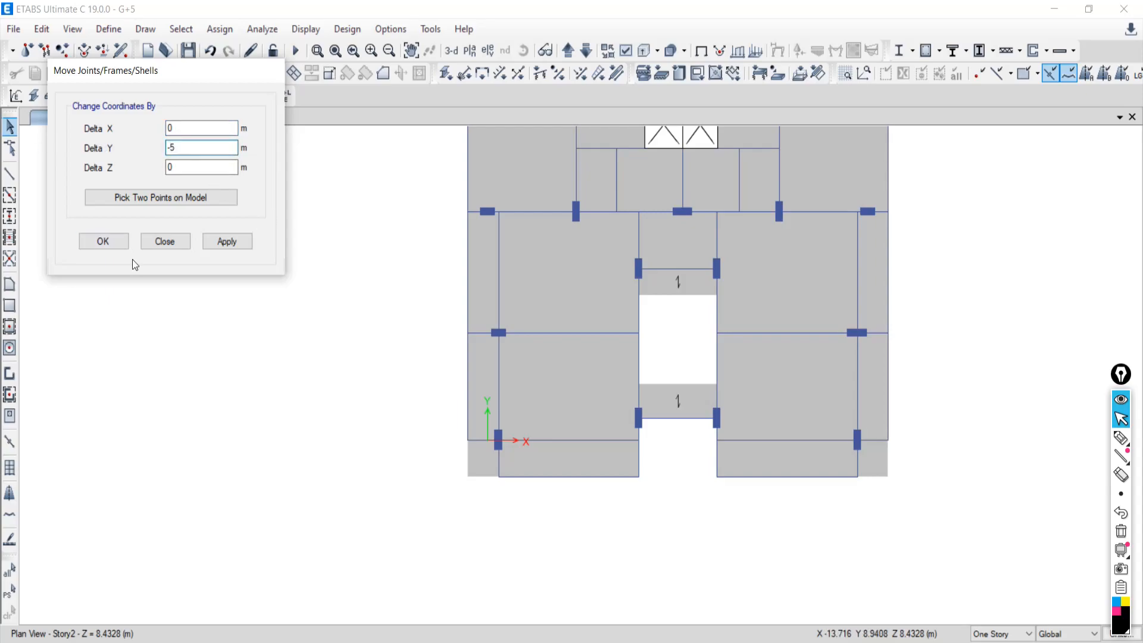
left_click(481, 464)
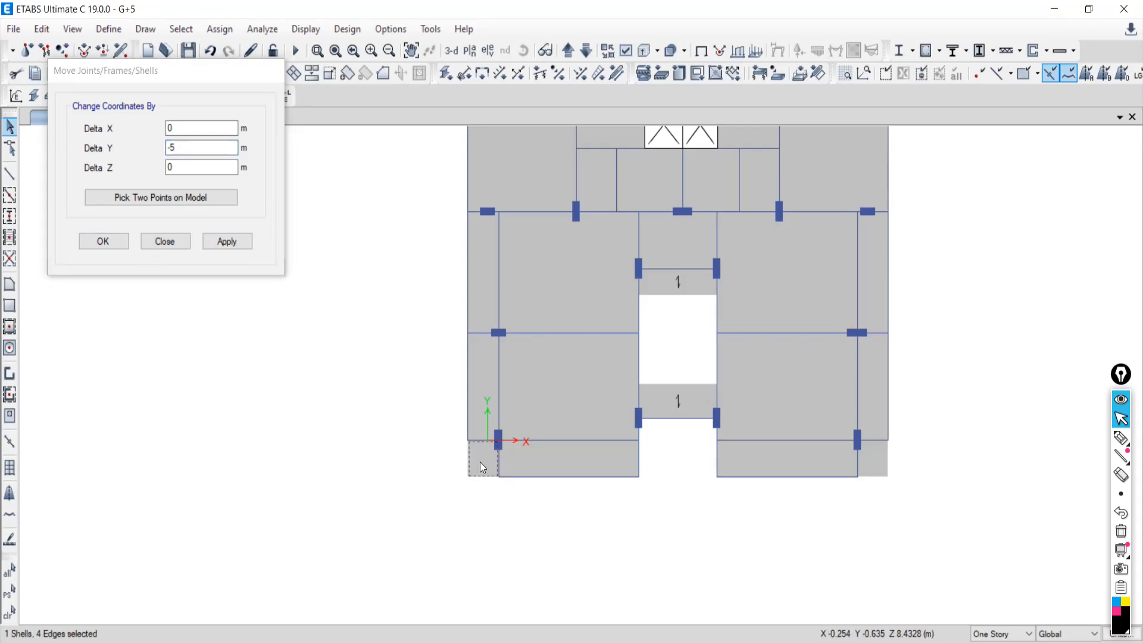
left_click(225, 241)
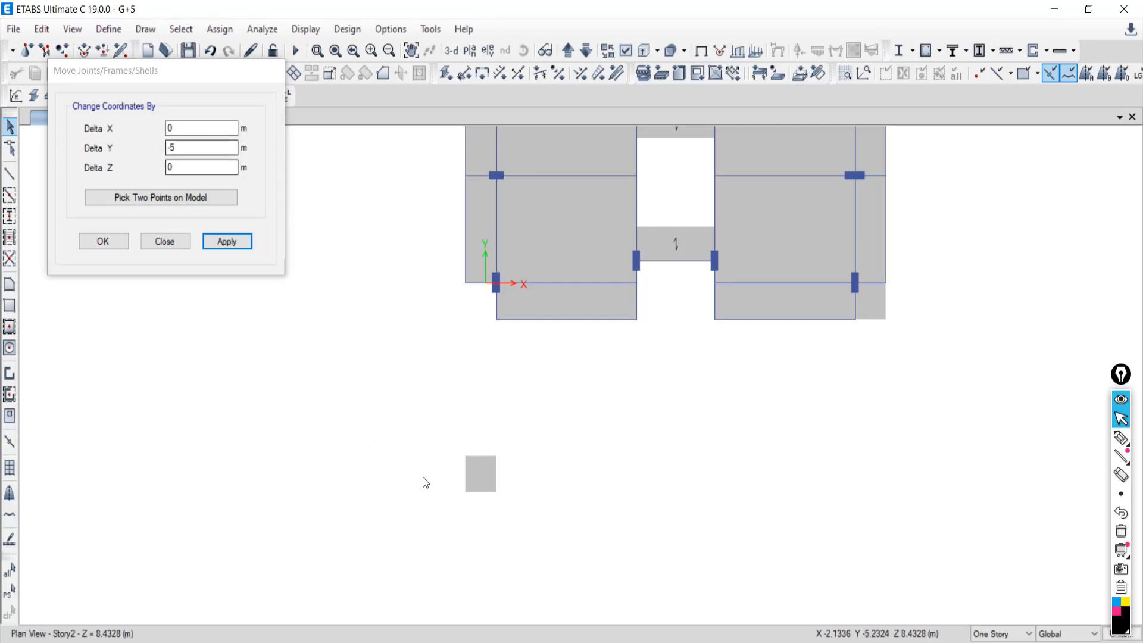
- Select the slab panel below the plan and move it back by a Delta Y of 5 m
left_click(495, 484)
left_click(191, 148)
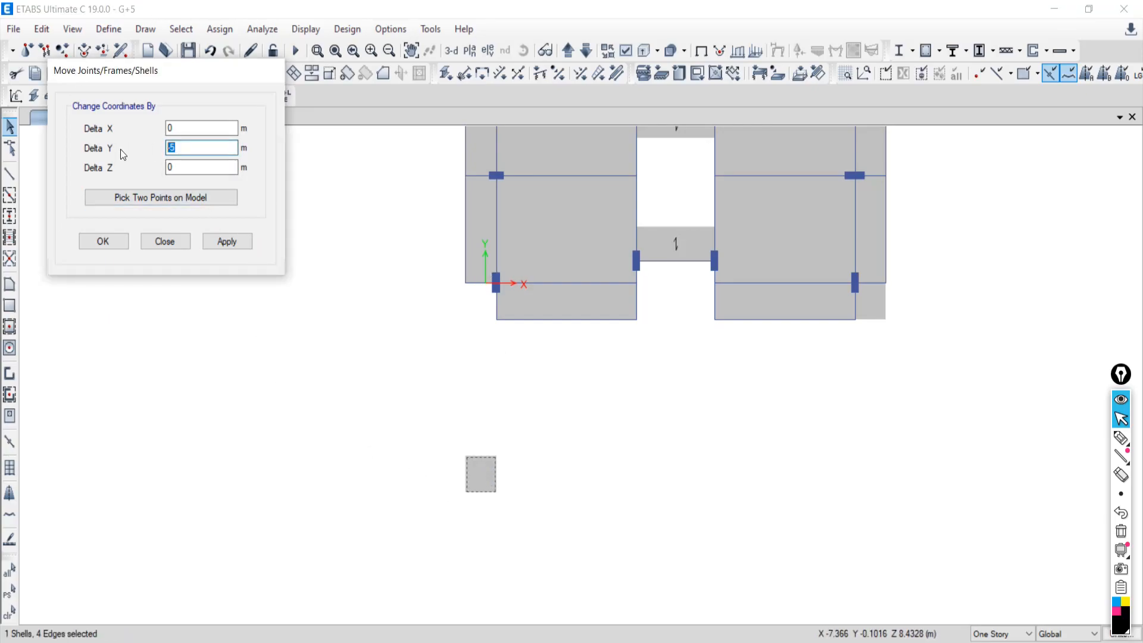
type("5")
left_click(221, 242)
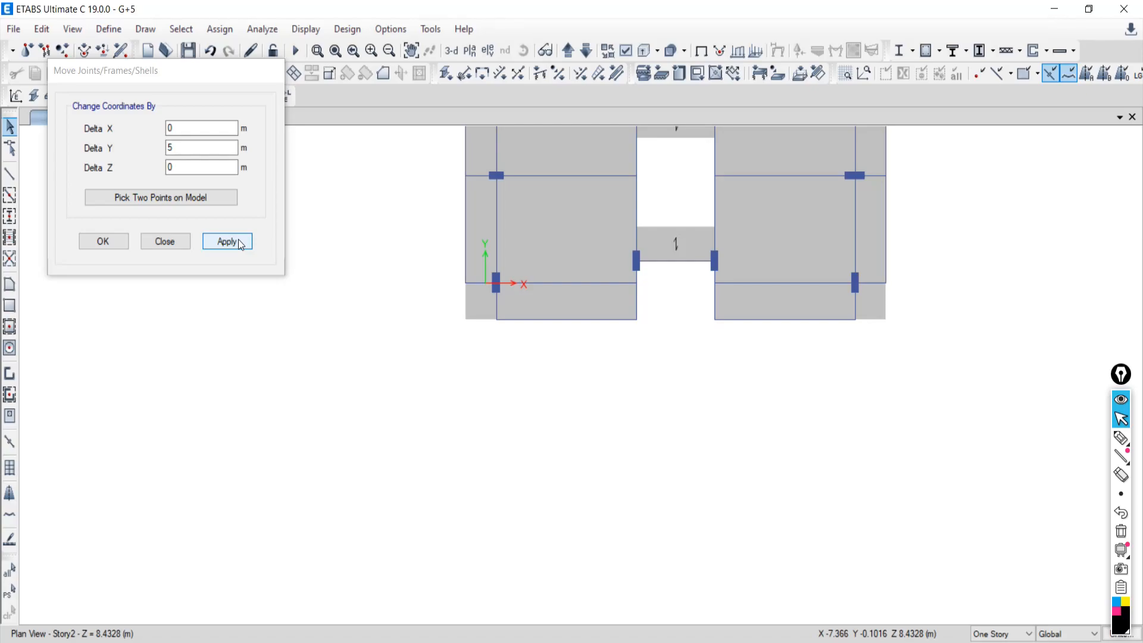
left_click(479, 307)
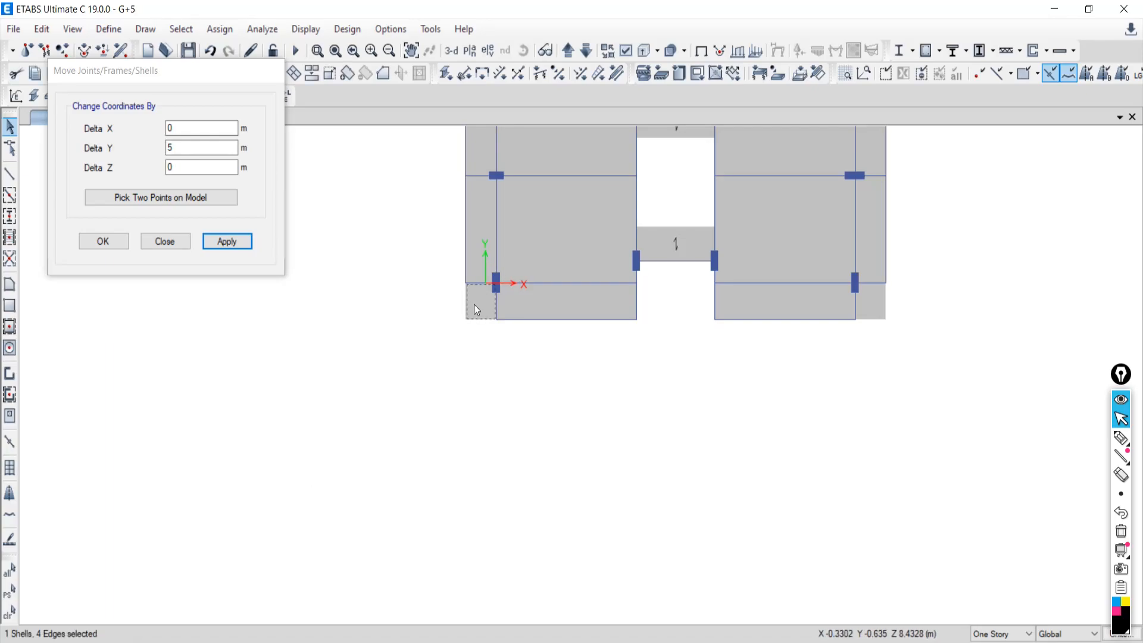
middle_click_drag(484, 299, 464, 389)
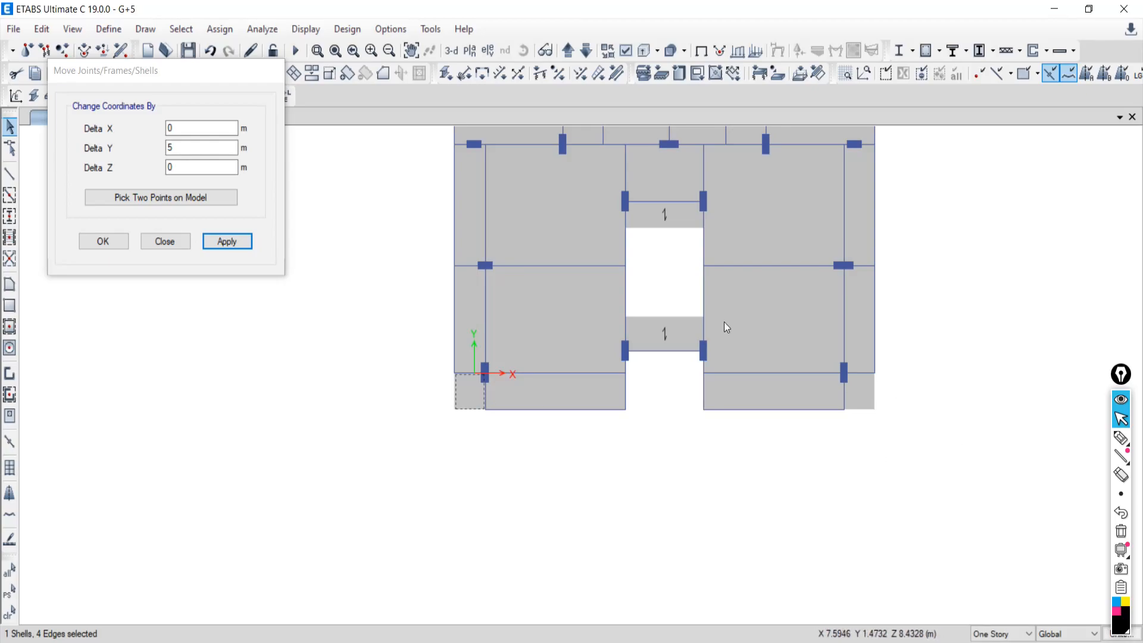
left_click(9, 613)
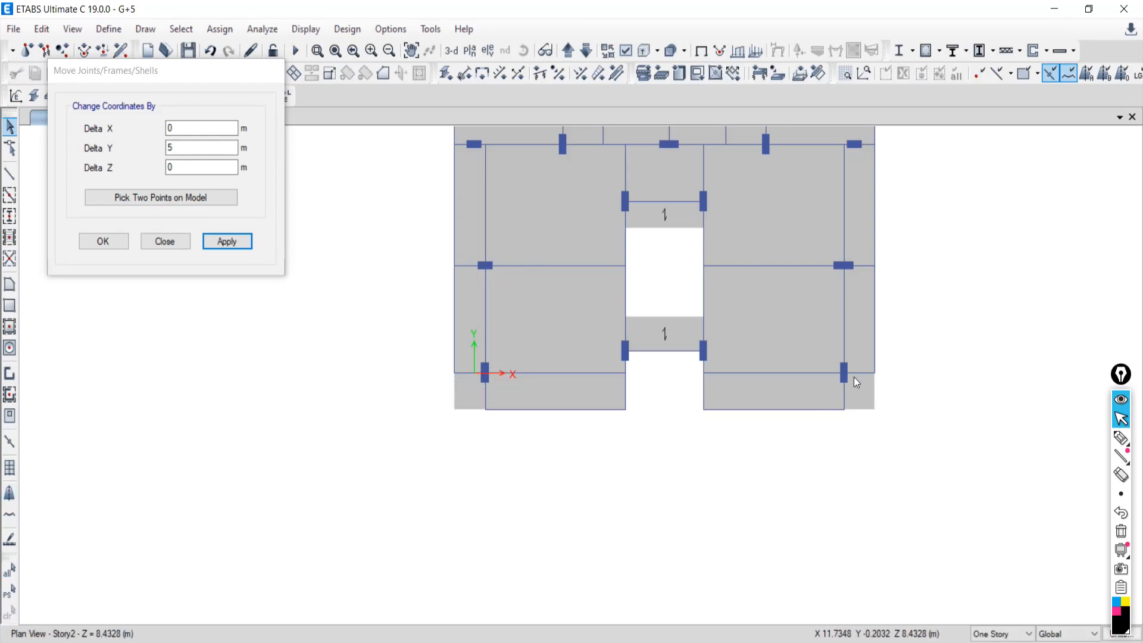
- Select the small slab panel at the lower-right corner of the Story2 plan and delete it
left_click(863, 393)
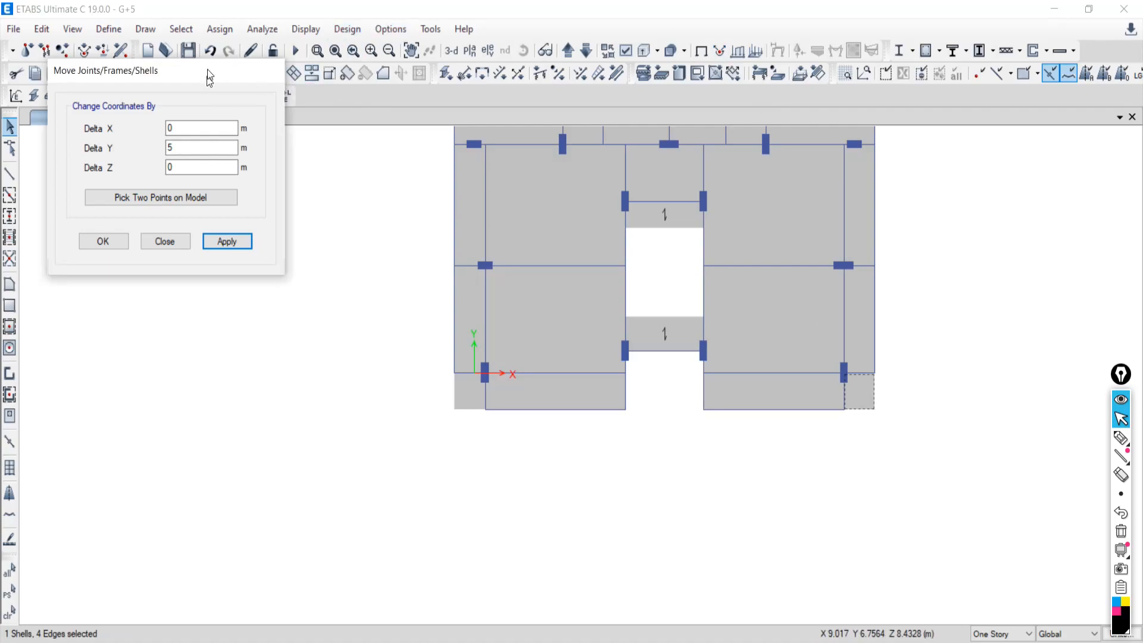
left_click_drag(209, 74, 179, 160)
left_click(71, 73)
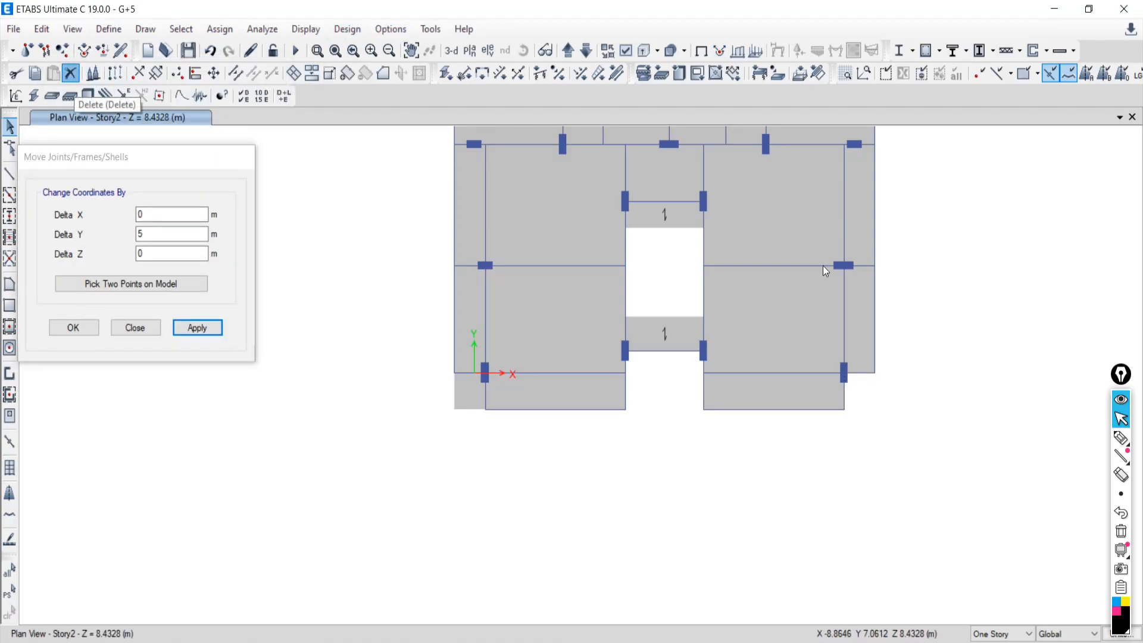
- Select the lower-left corner slab, then sketch an Epic Pen line along the lower slab edges between the two corners and clear it
left_click(468, 393)
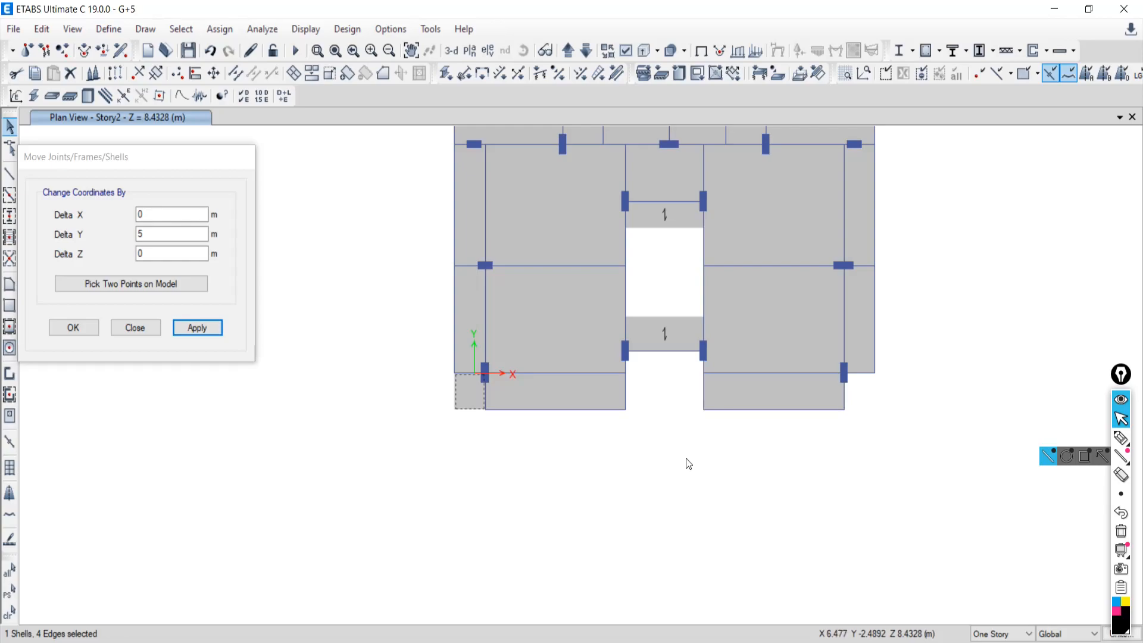
left_click(1120, 439)
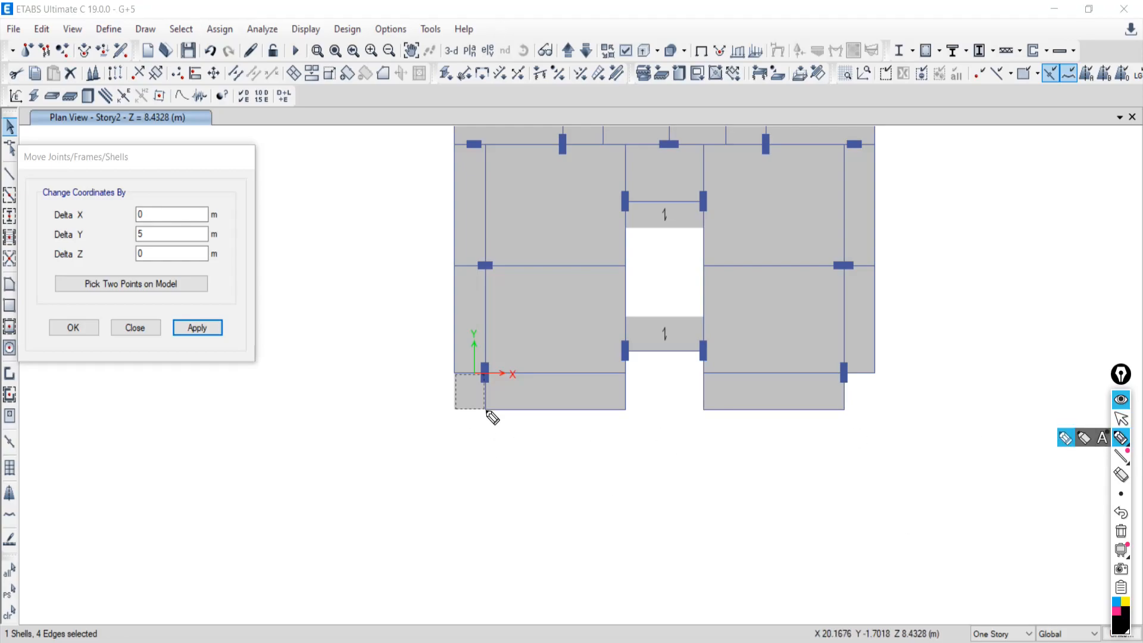
left_click_drag(485, 411, 844, 410)
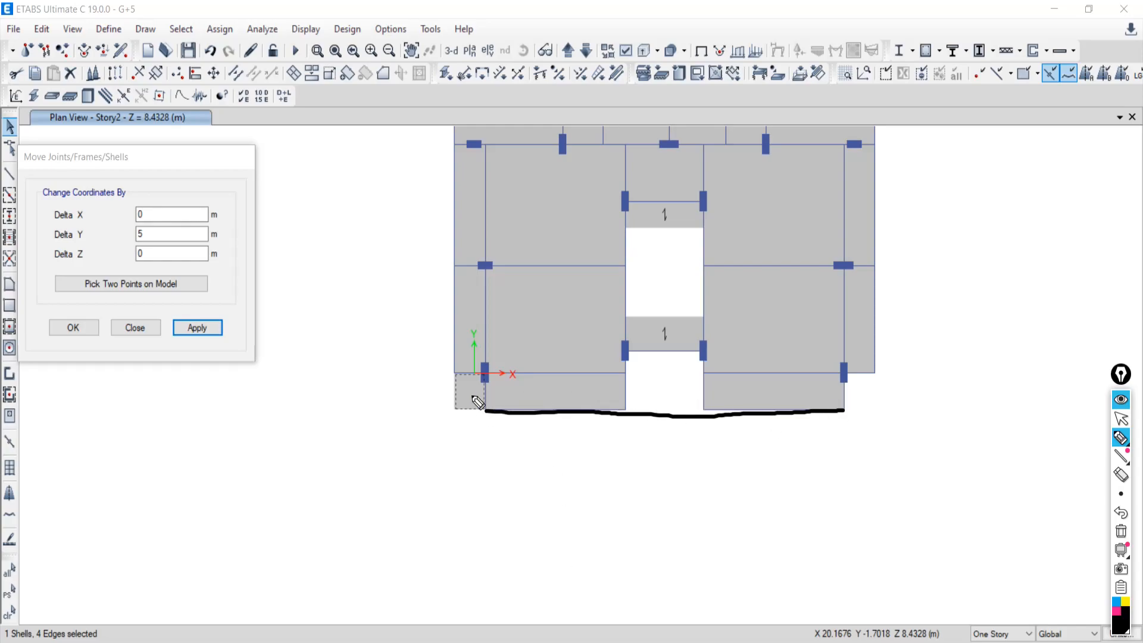
left_click(1127, 540)
left_click(1128, 420)
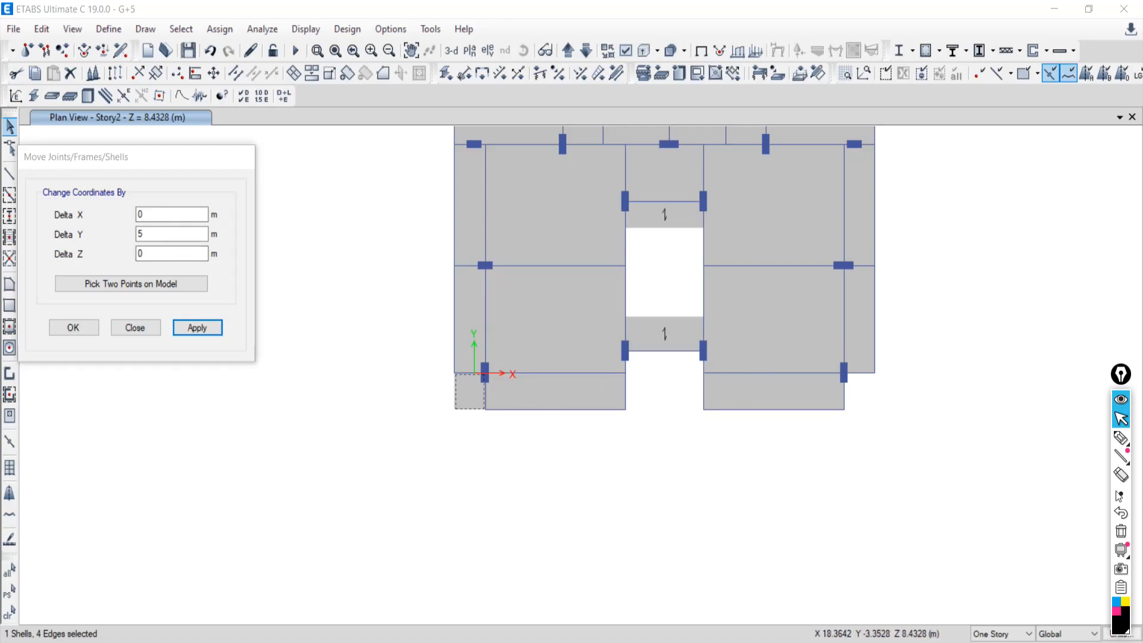
- Leave the pen mode and close the Bentley CONNECTION Client window covering the plan
left_click(1121, 437)
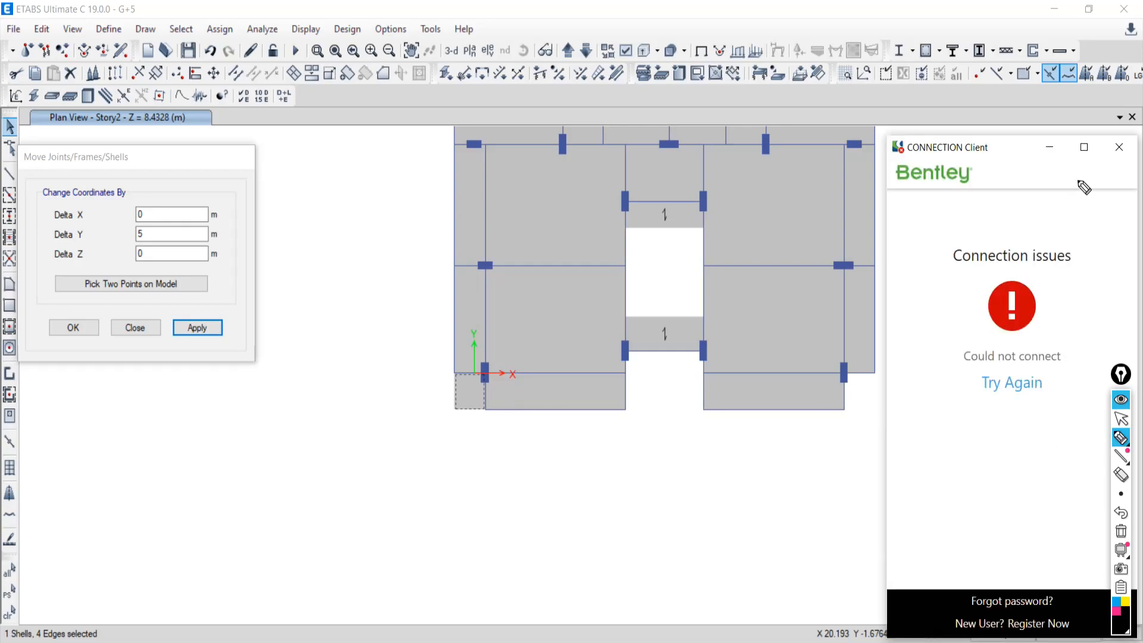
left_click(1121, 419)
left_click(1119, 147)
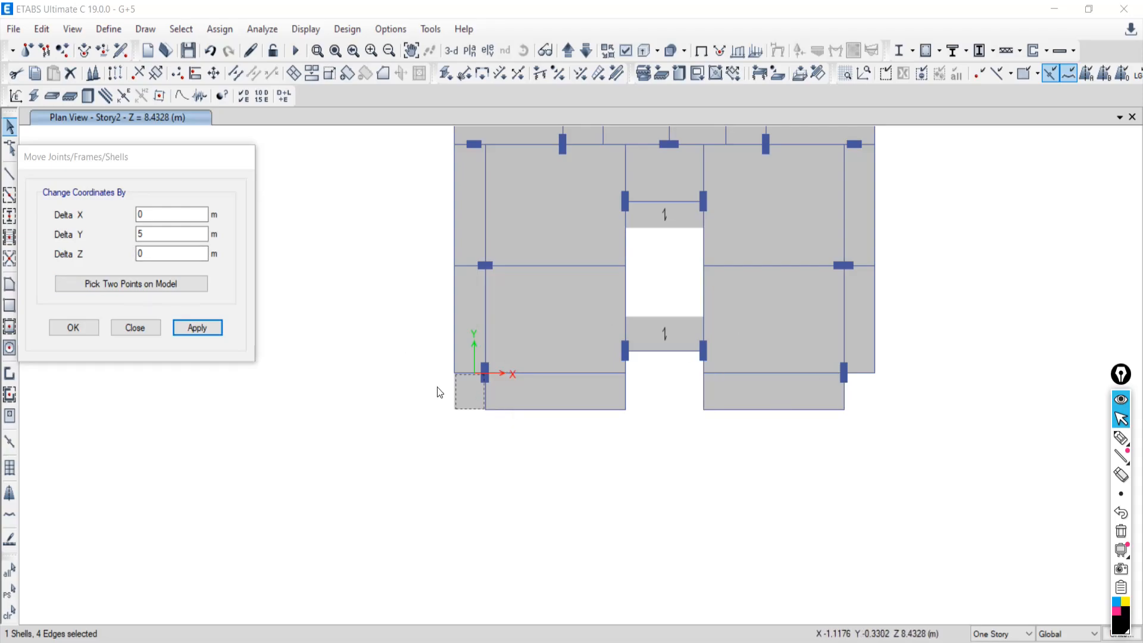
- Move the selected lower-left corner slab by a Delta X of 11.8364 m, picking its outer lower corner and the plan's lower-right beam corner as reference points
middle_click_drag(580, 443, 582, 480)
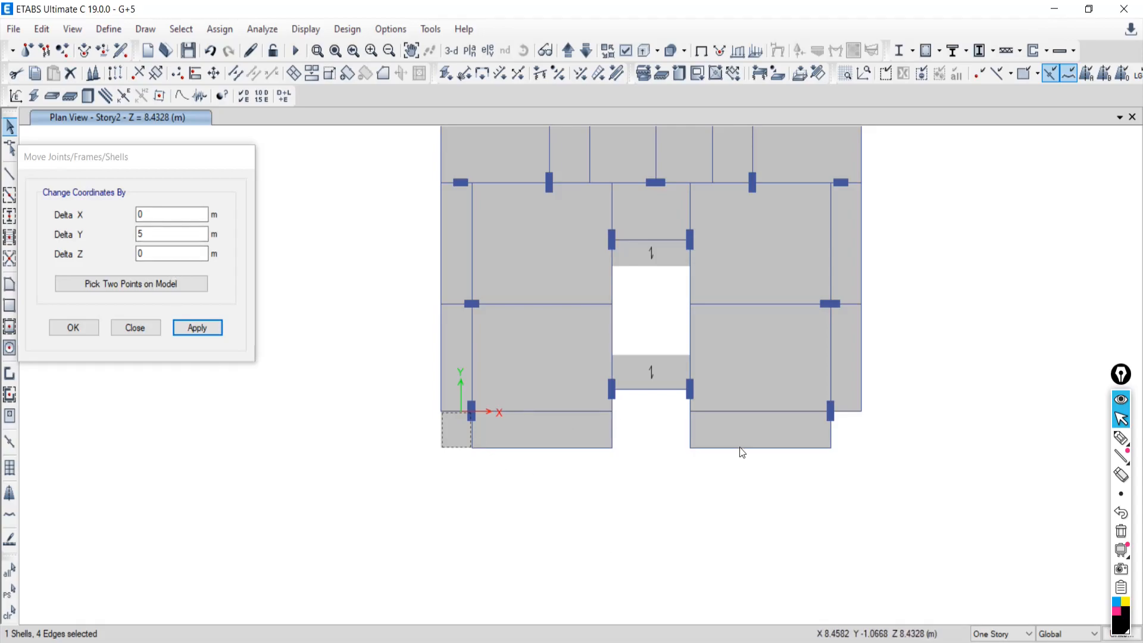
double_click(150, 233)
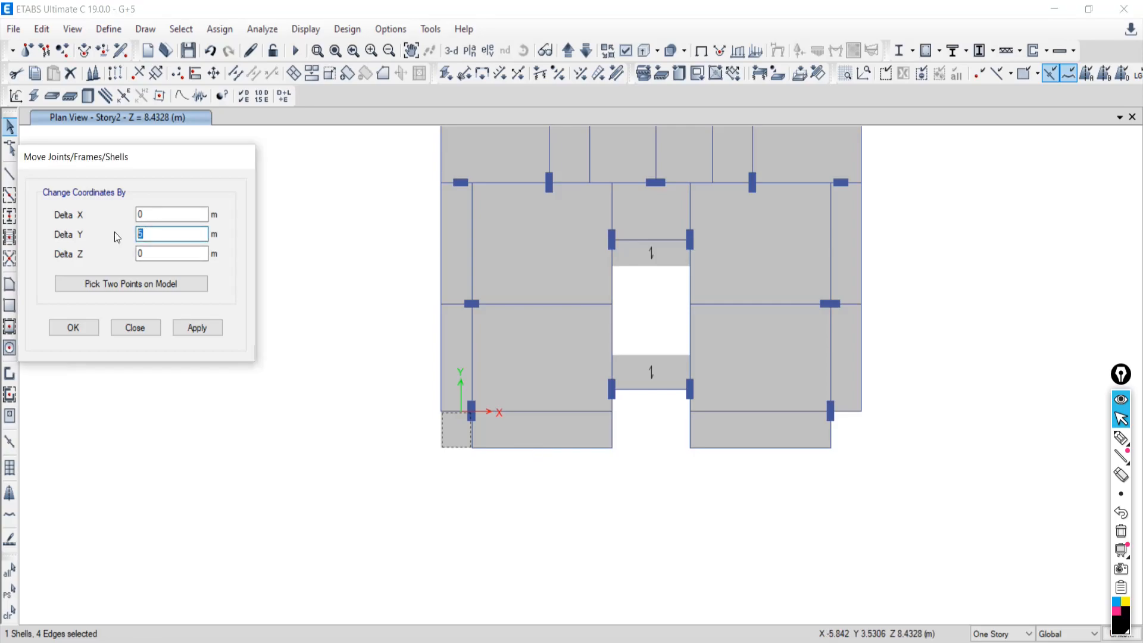
type("0")
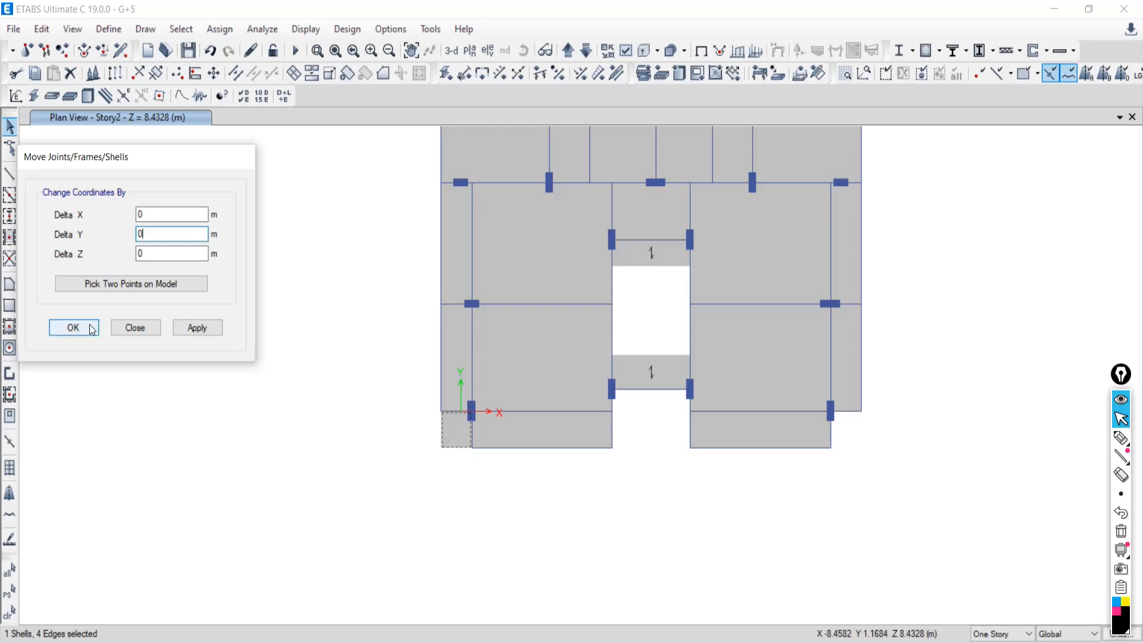
left_click(106, 284)
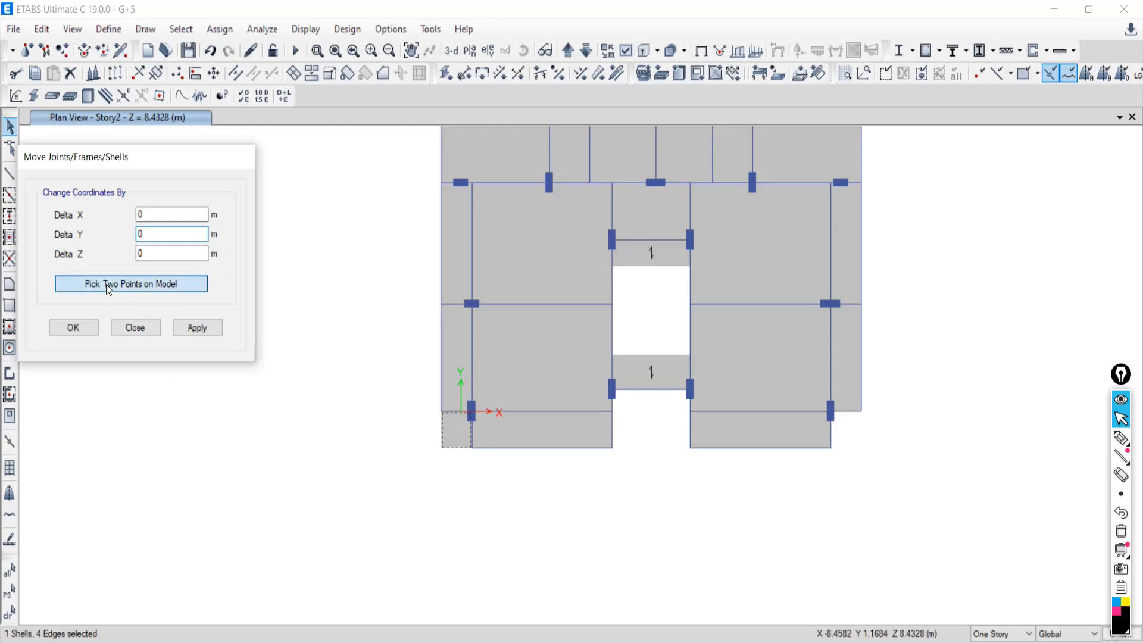
left_click(440, 448)
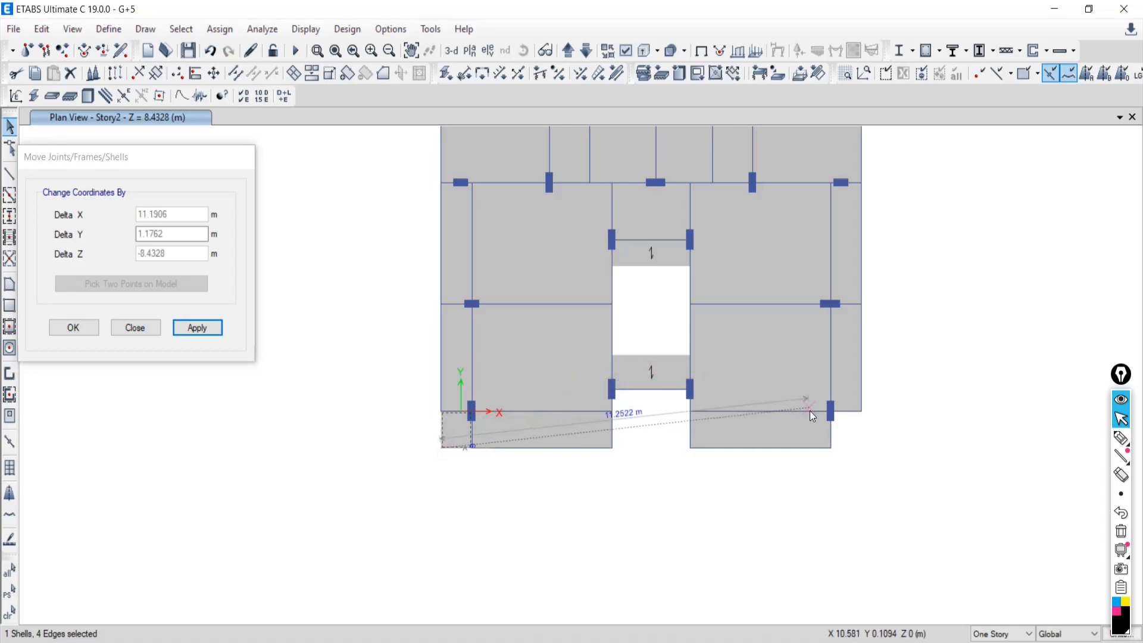
left_click(831, 448)
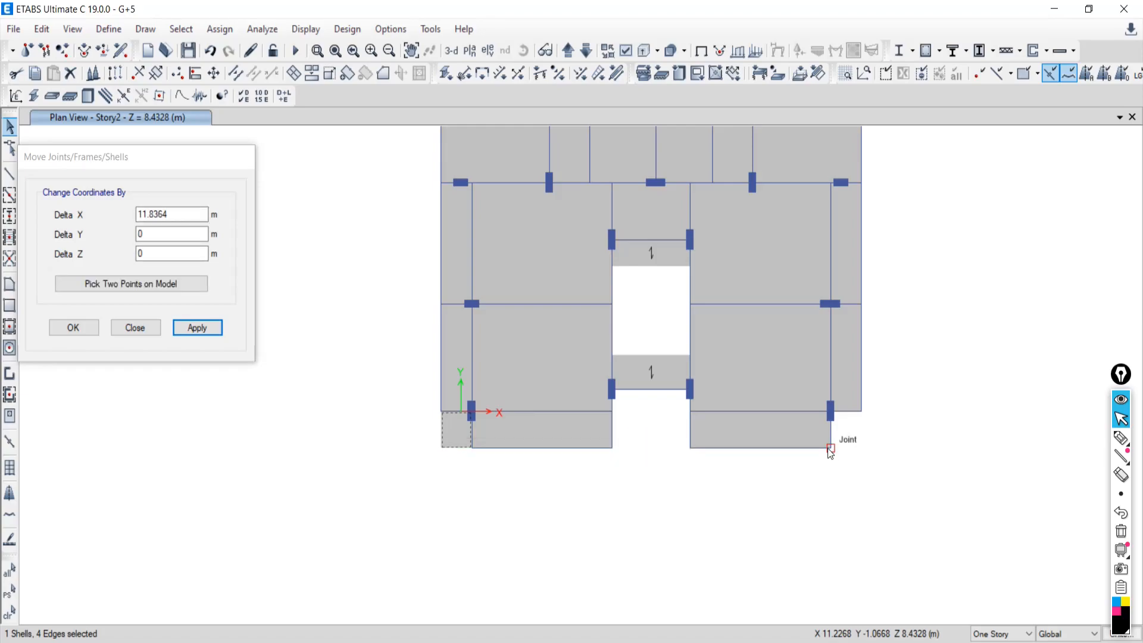
left_click(190, 330)
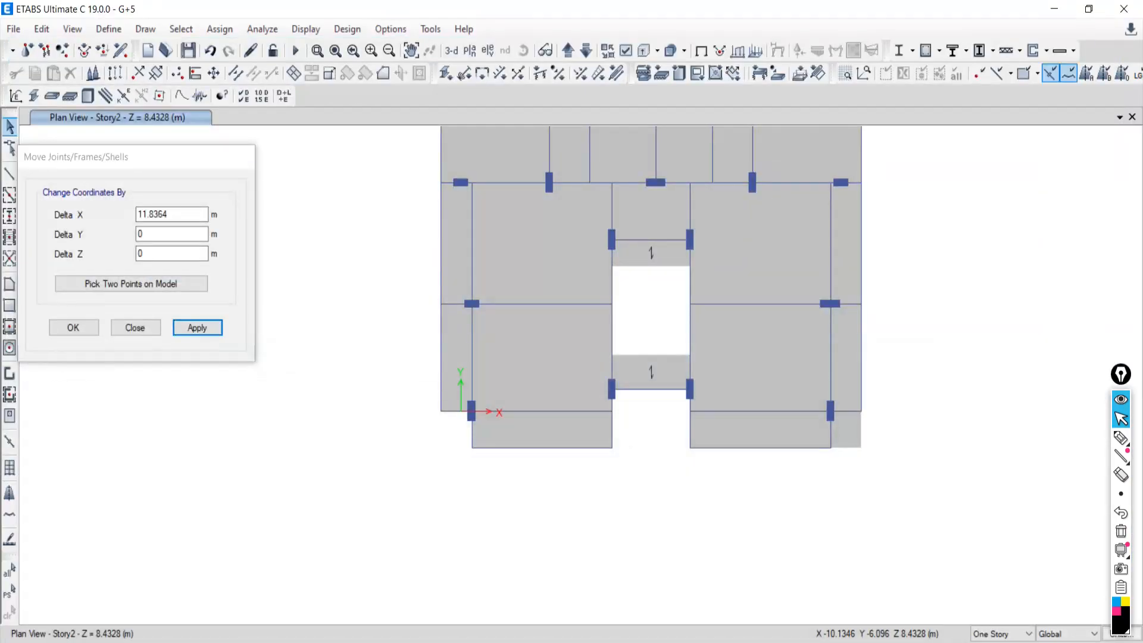
- Select the slab at the lower-right corner and move it by a Delta X of -11.8364 m, using two points picked on the model
left_click(849, 428)
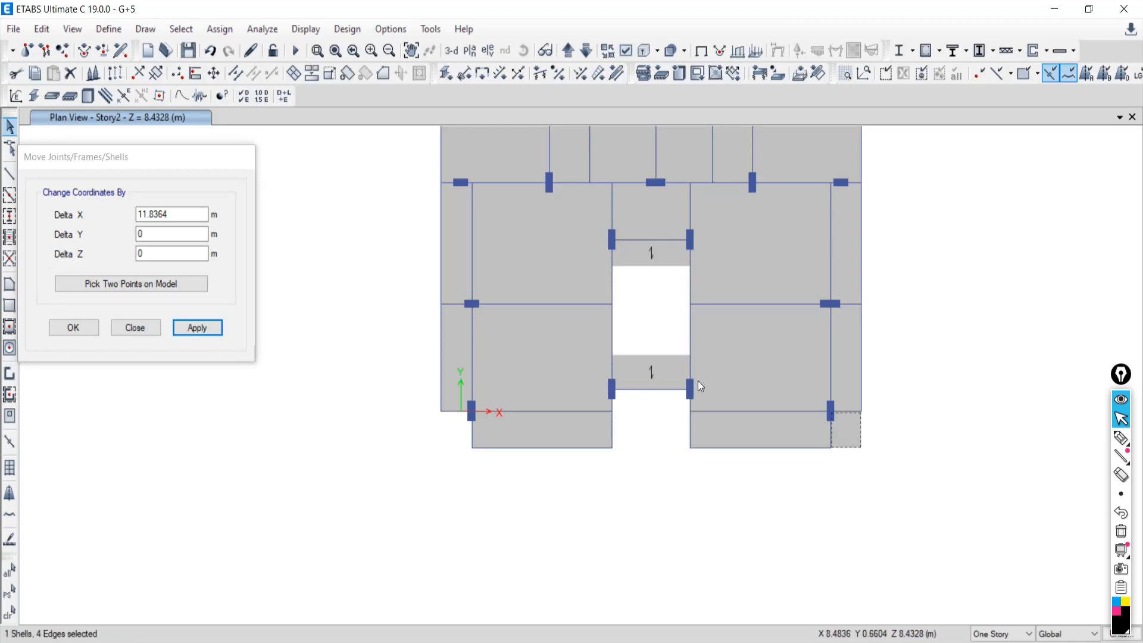
left_click(135, 287)
left_click(861, 448)
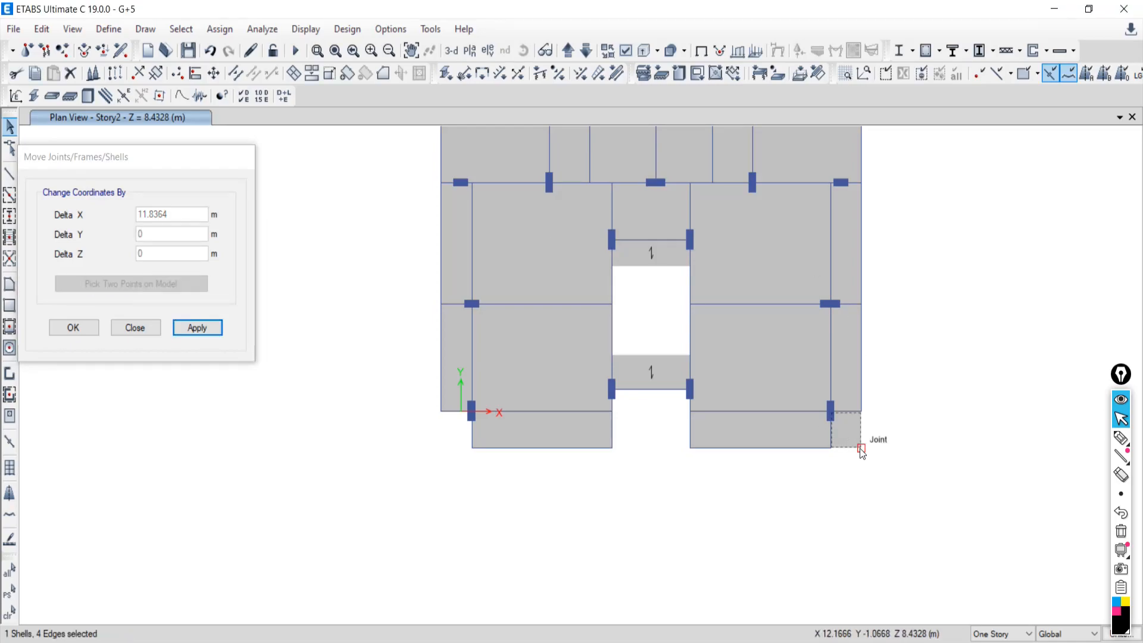
left_click(472, 447)
left_click(198, 328)
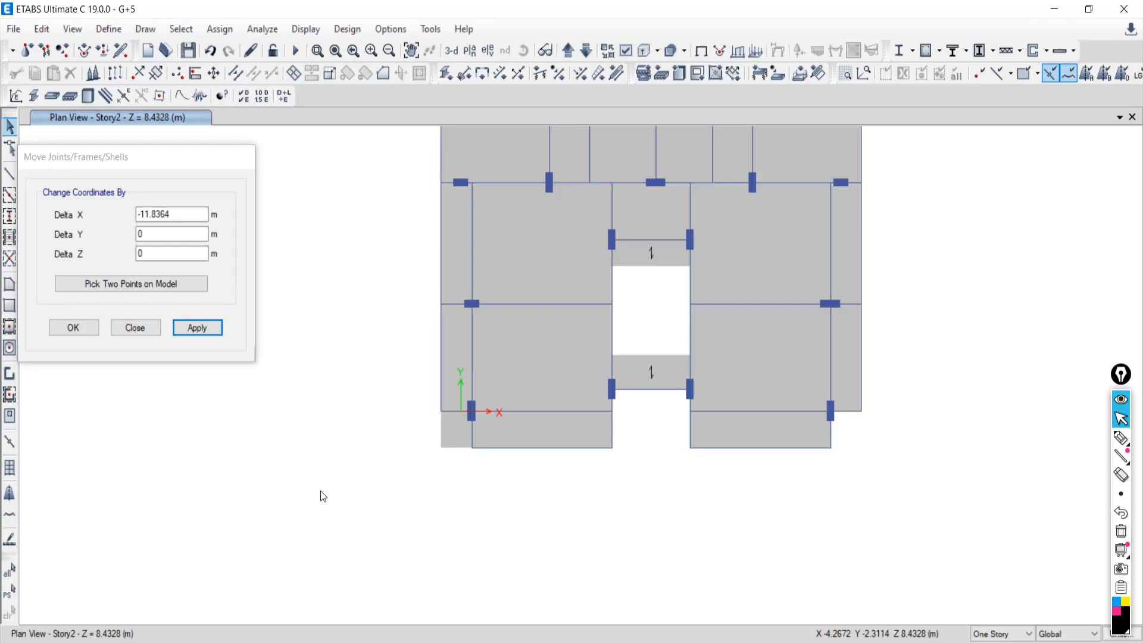
- Move the lower-left corner slab by a Delta Y of 10.8712 m, picking its outer lower corner and the plan's upper-left corner
middle_click_drag(504, 395, 495, 522)
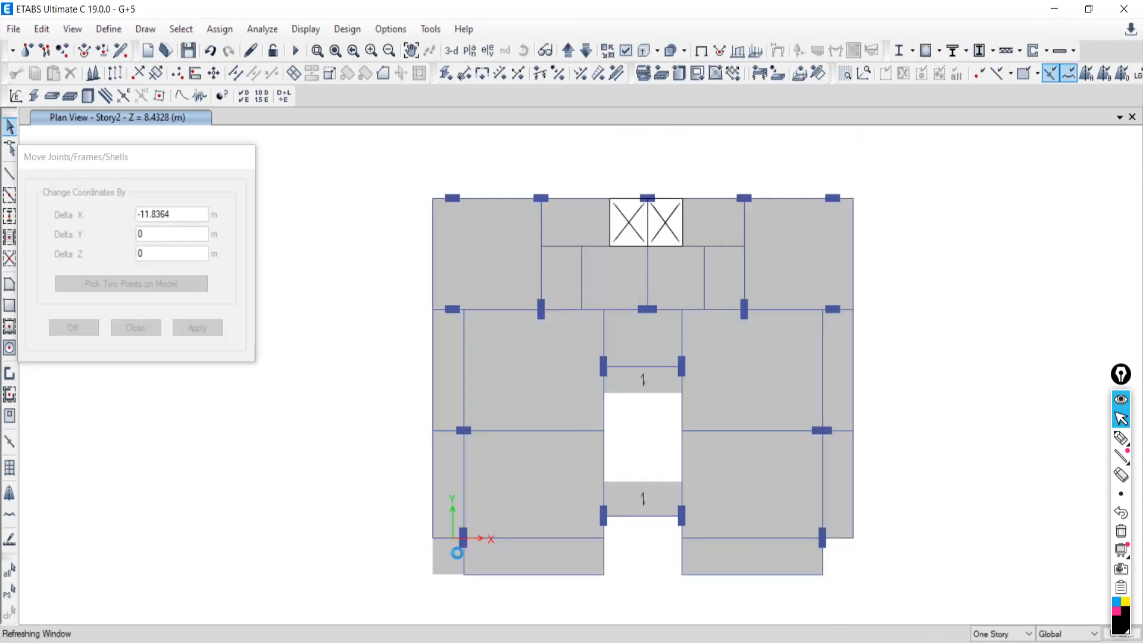
left_click(449, 551)
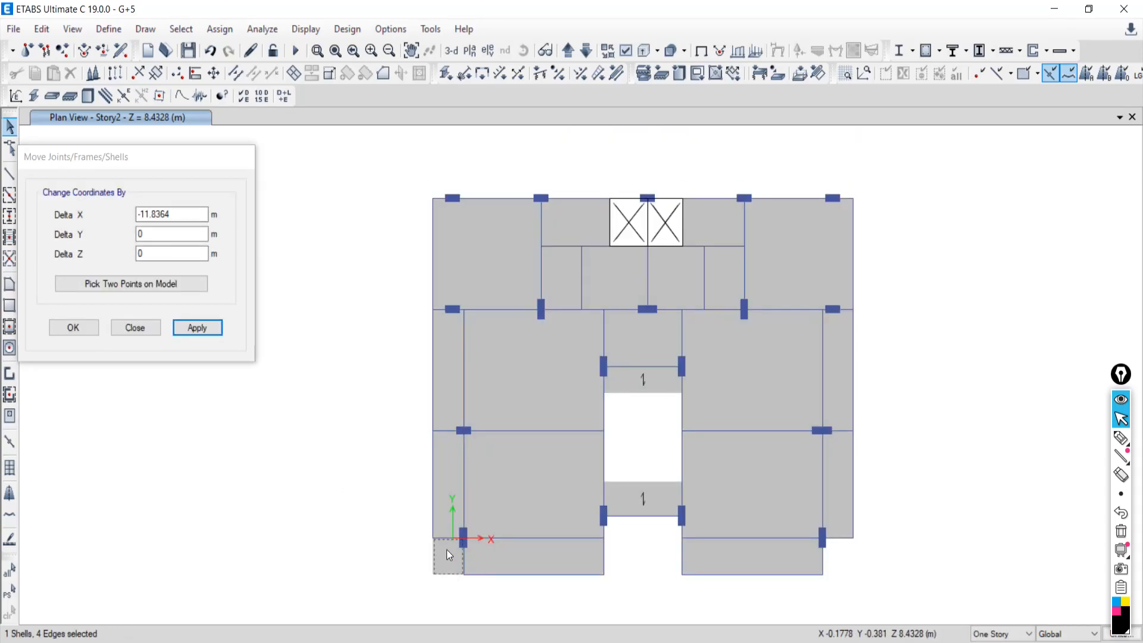
left_click(103, 283)
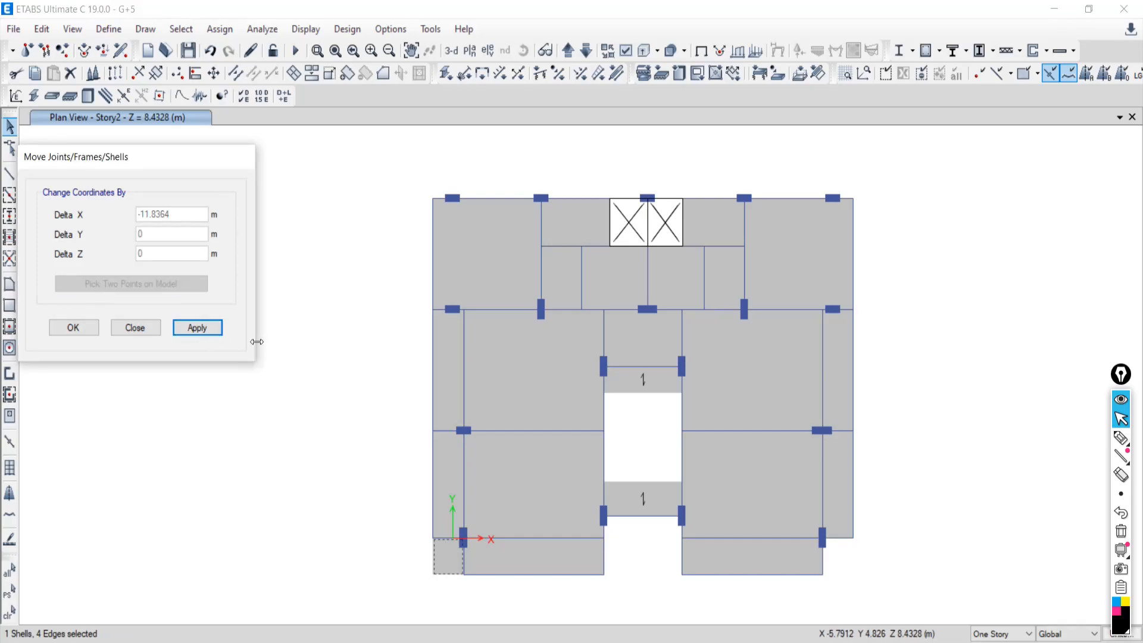
left_click(434, 574)
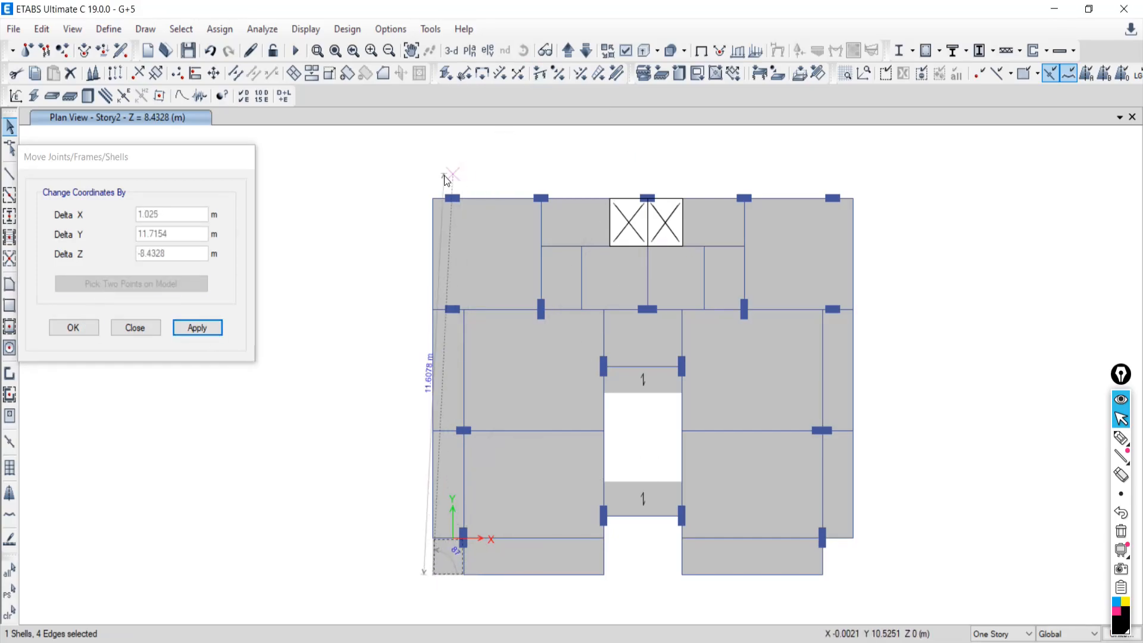
left_click(434, 198)
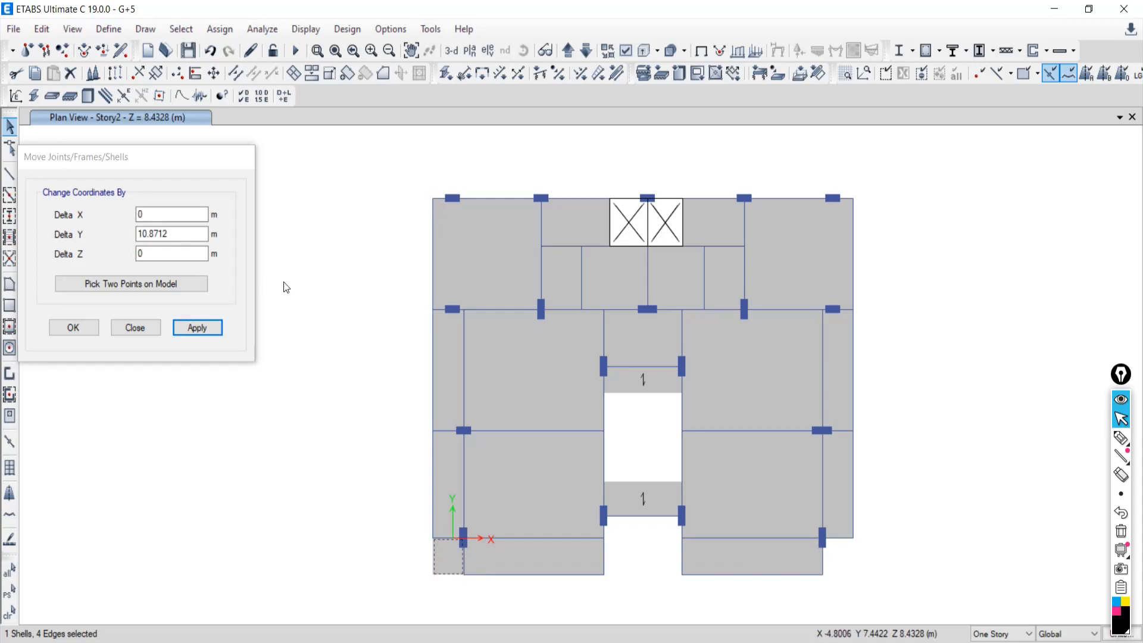
left_click(197, 327)
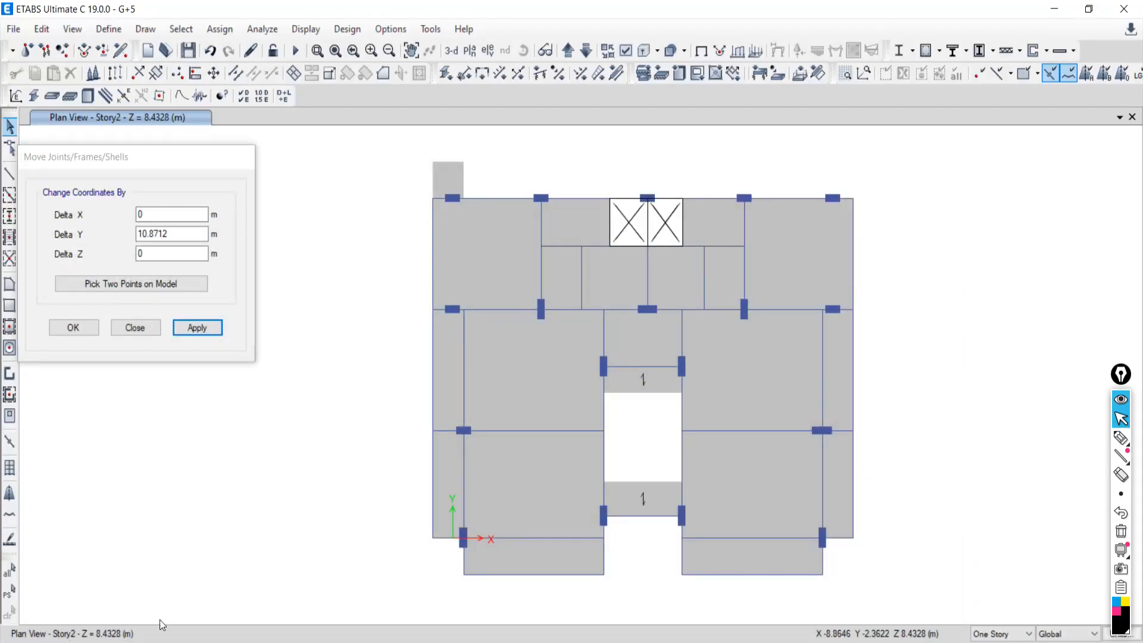
- Move the slab above the plan's upper-left corner by a Delta X of 5.3848 m, picking that corner and the crossed openings' upper-left corner
left_click(450, 174)
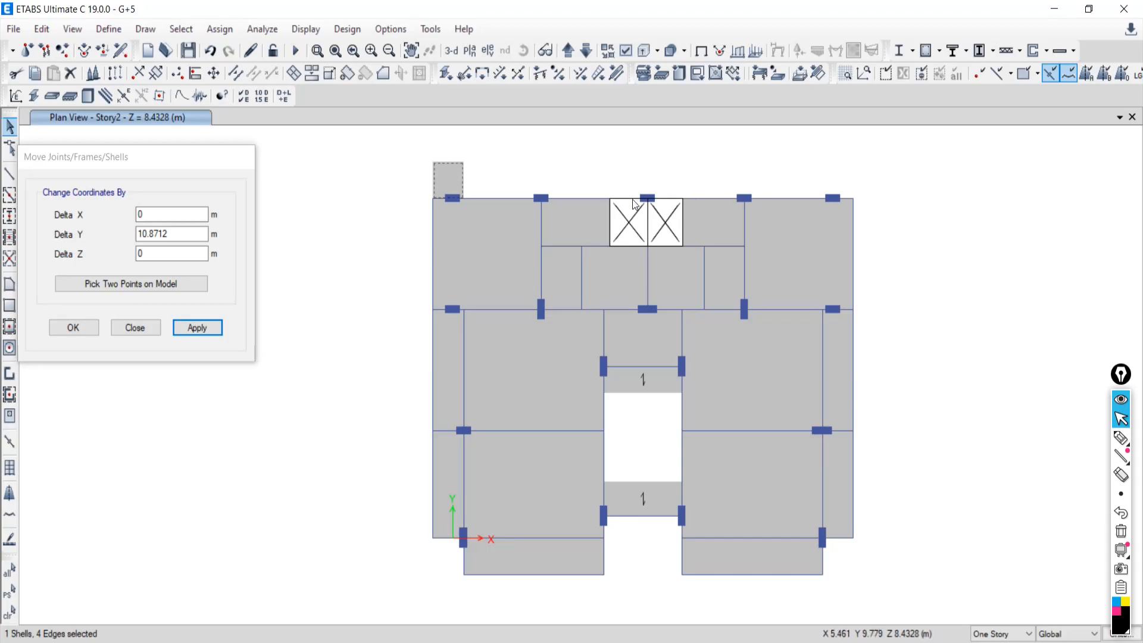
left_click(62, 287)
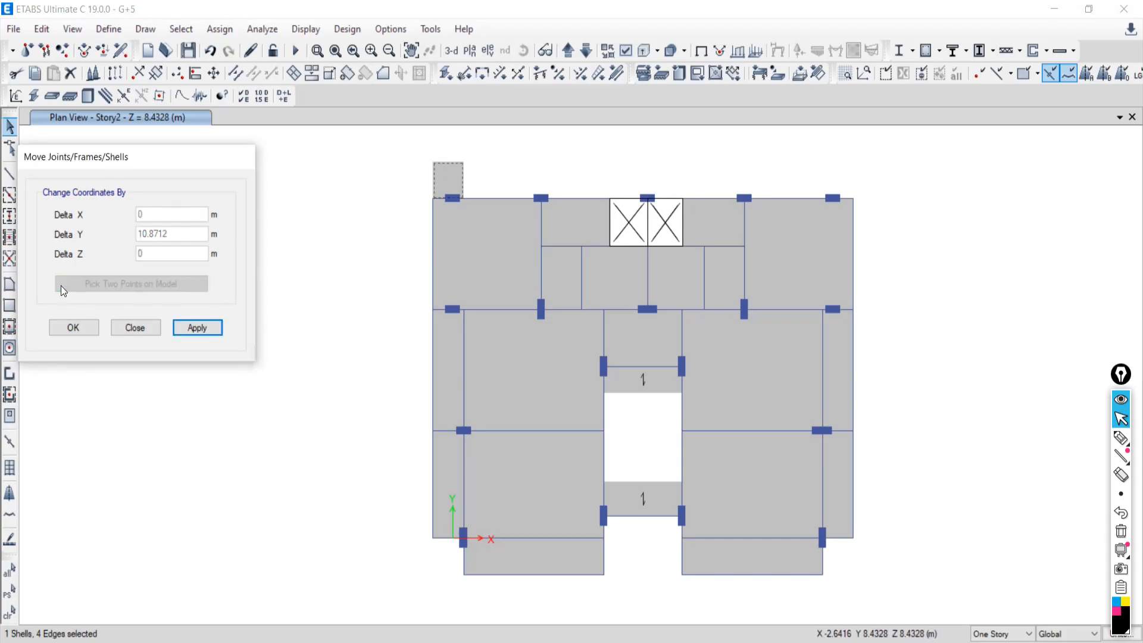
left_click(433, 197)
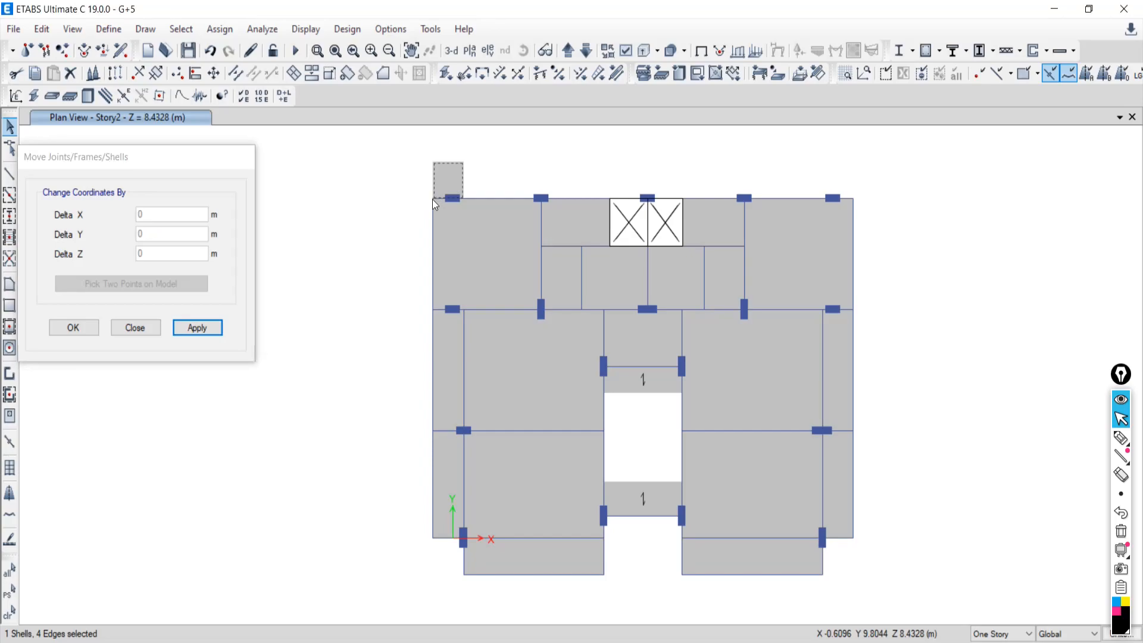
left_click(609, 198)
left_click(197, 328)
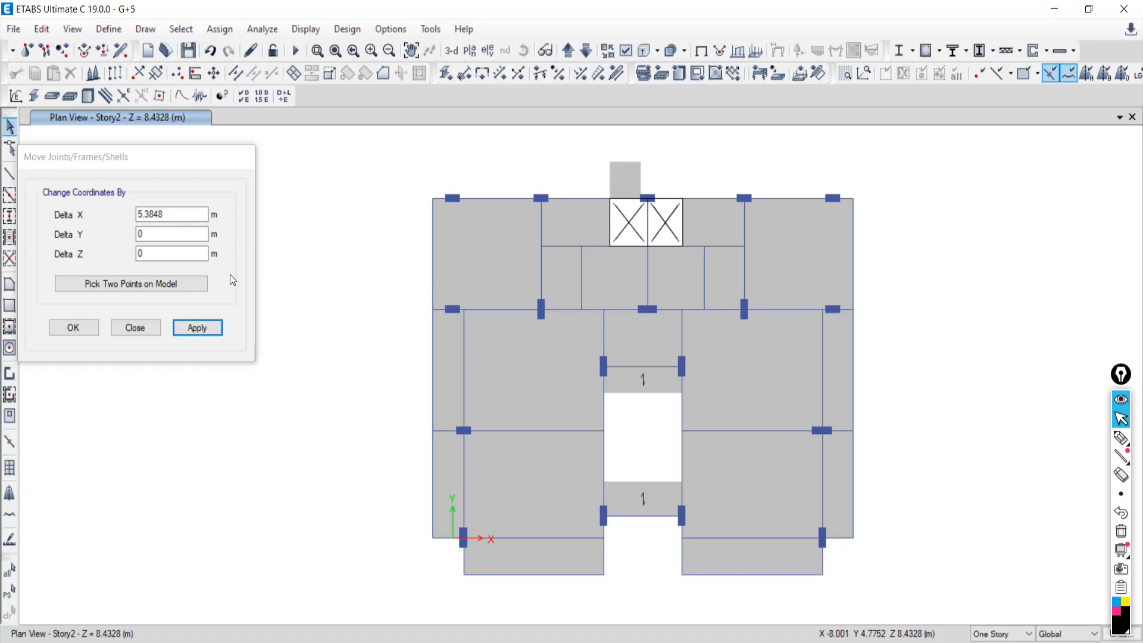
- Mark the short lower-left vertical beam and its target above the plan's upper-left corner with pen strokes, and clear the strokes and beam selection
left_click(464, 562)
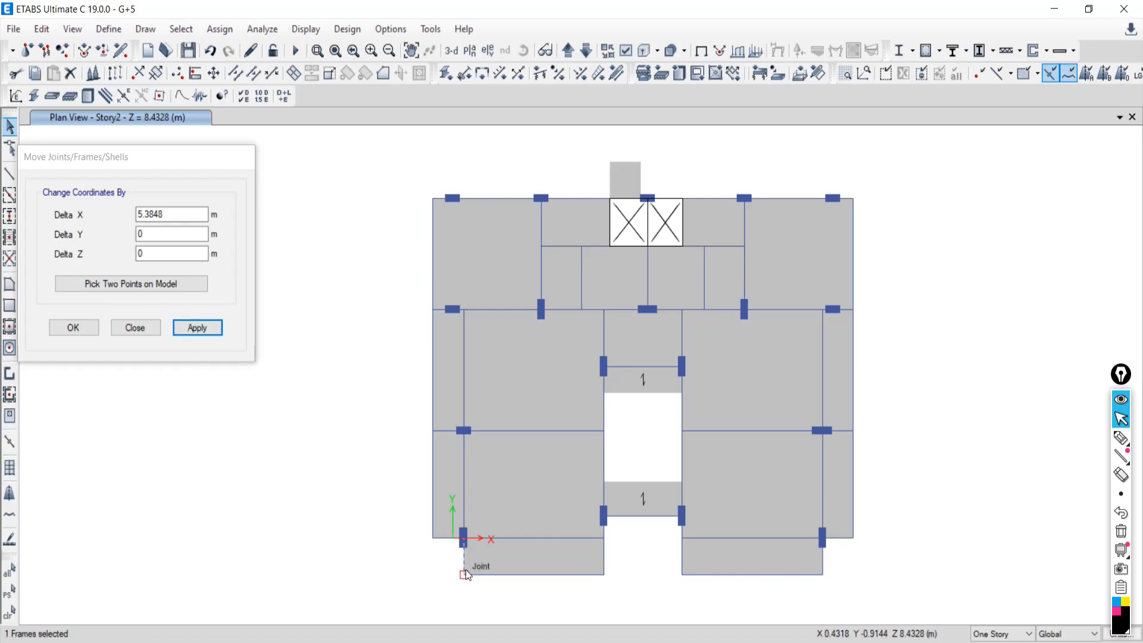
left_click(1120, 438)
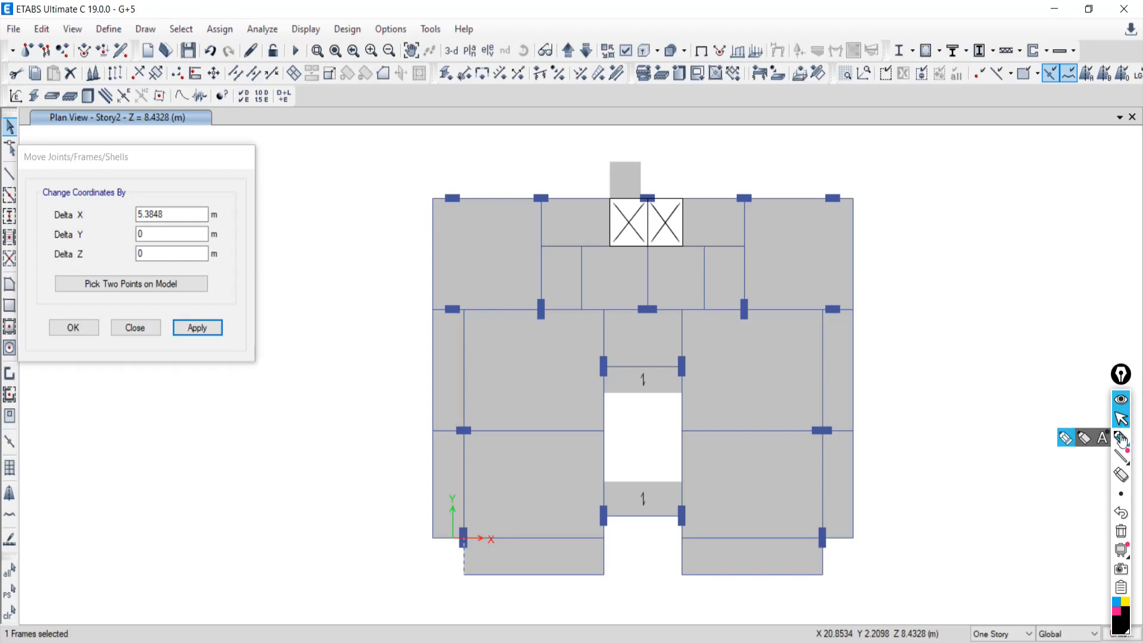
left_click_drag(467, 538, 467, 573)
left_click_drag(435, 152, 434, 197)
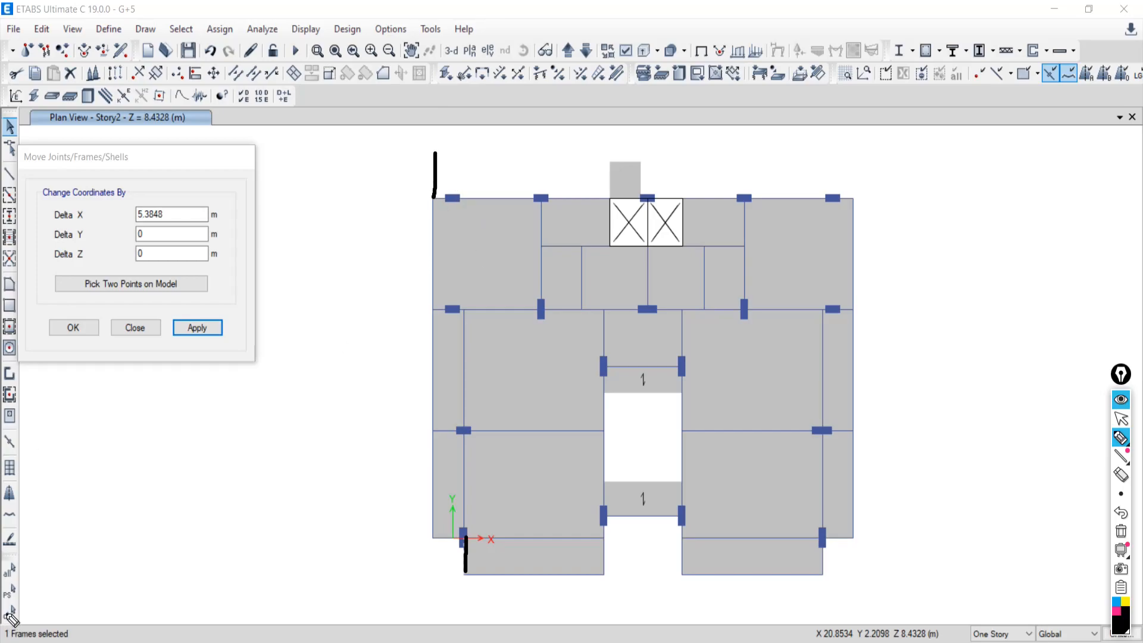
left_click(1121, 531)
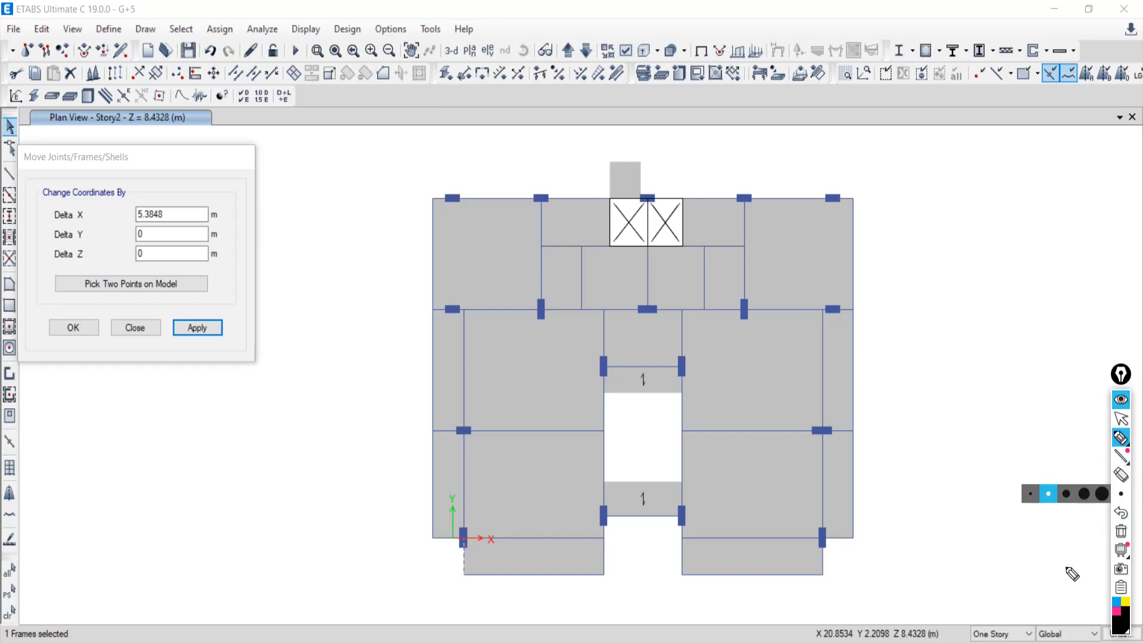
left_click(1121, 418)
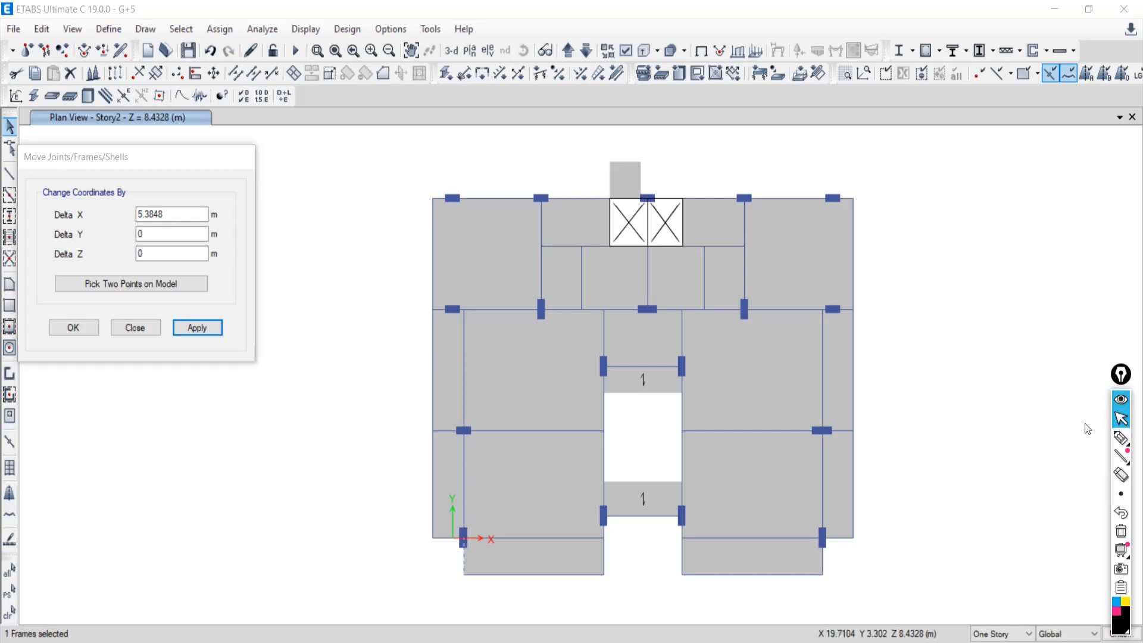
left_click(10, 612)
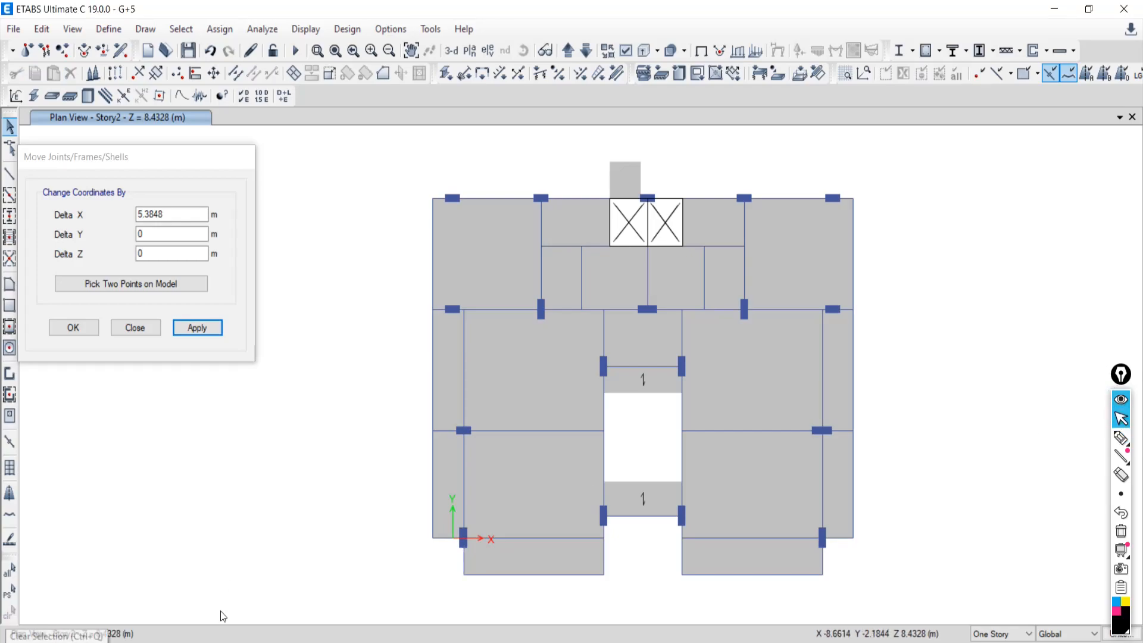
- Move the short lower-left vertical beam to the plan's upper-left corner by two picked points, with Delta X -0.9398 m and Delta Y 10.8712 m
left_click(466, 564)
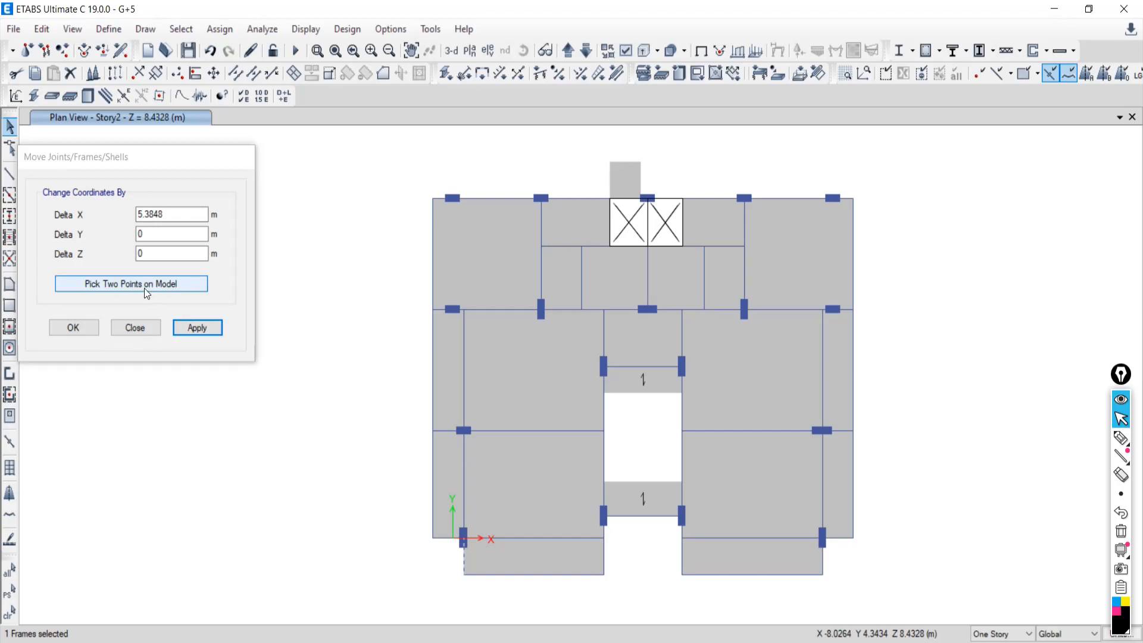
left_click(144, 285)
left_click(464, 575)
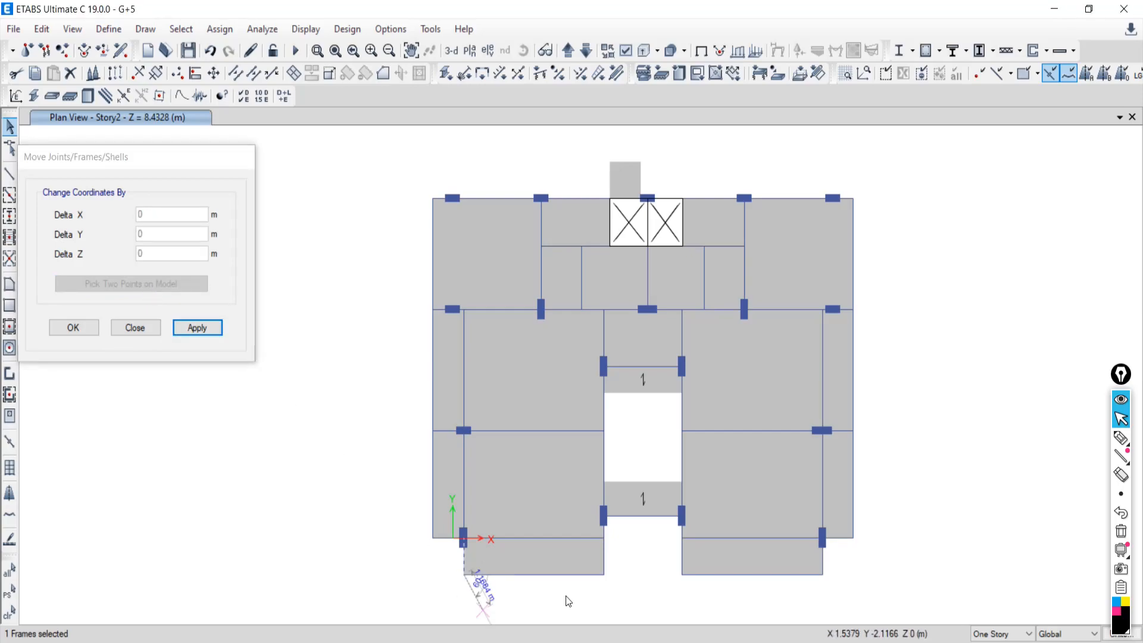
left_click(433, 199)
left_click(211, 329)
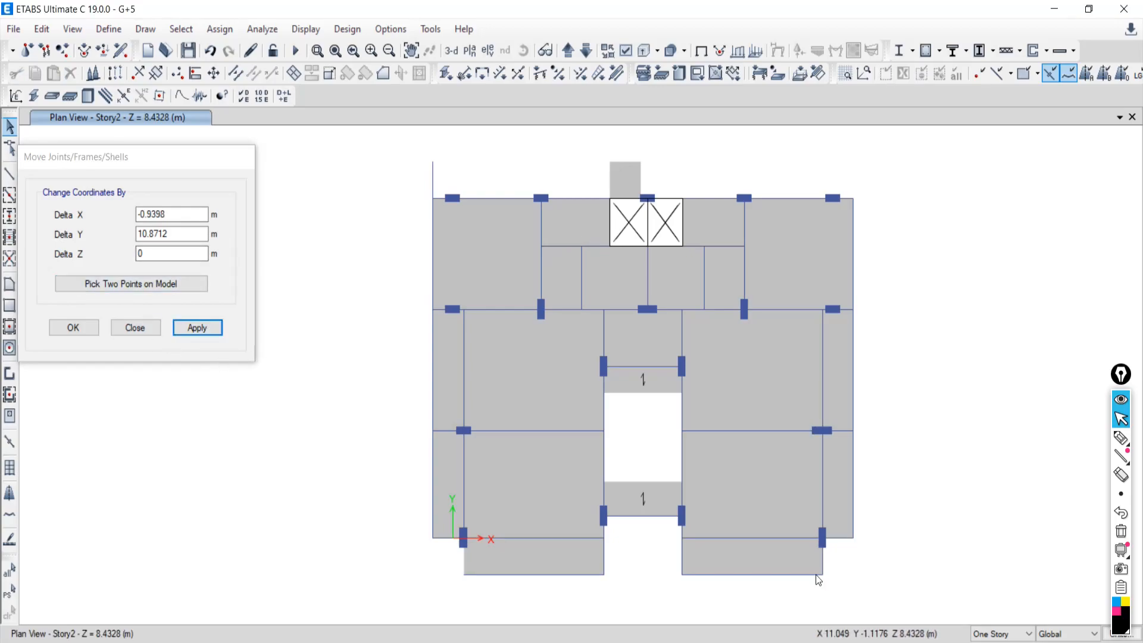
- Move the short lower-right vertical beam to the plan's upper-right corner by two picked points, with Delta X 0.9398 m and Delta Y 10.8712 m
left_click(823, 557)
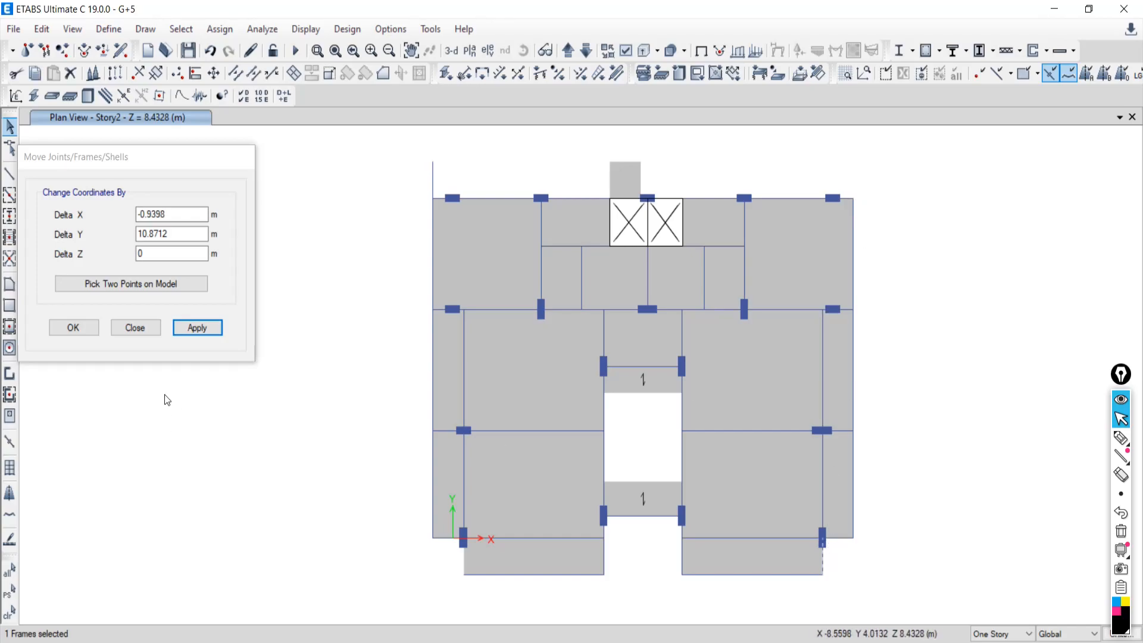
left_click(121, 285)
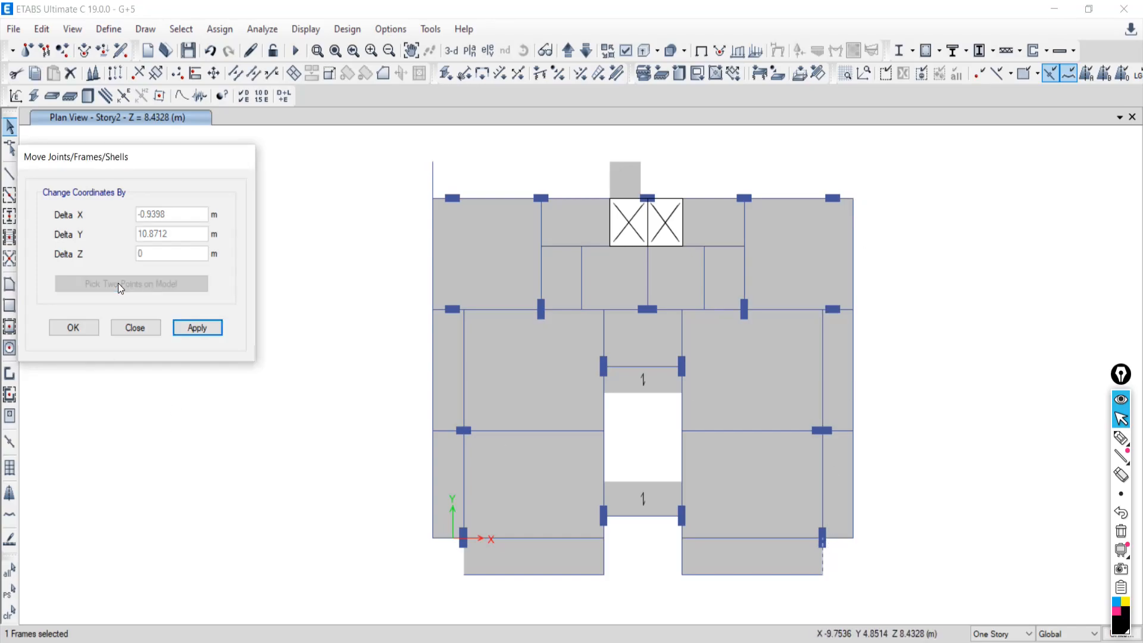
left_click(821, 575)
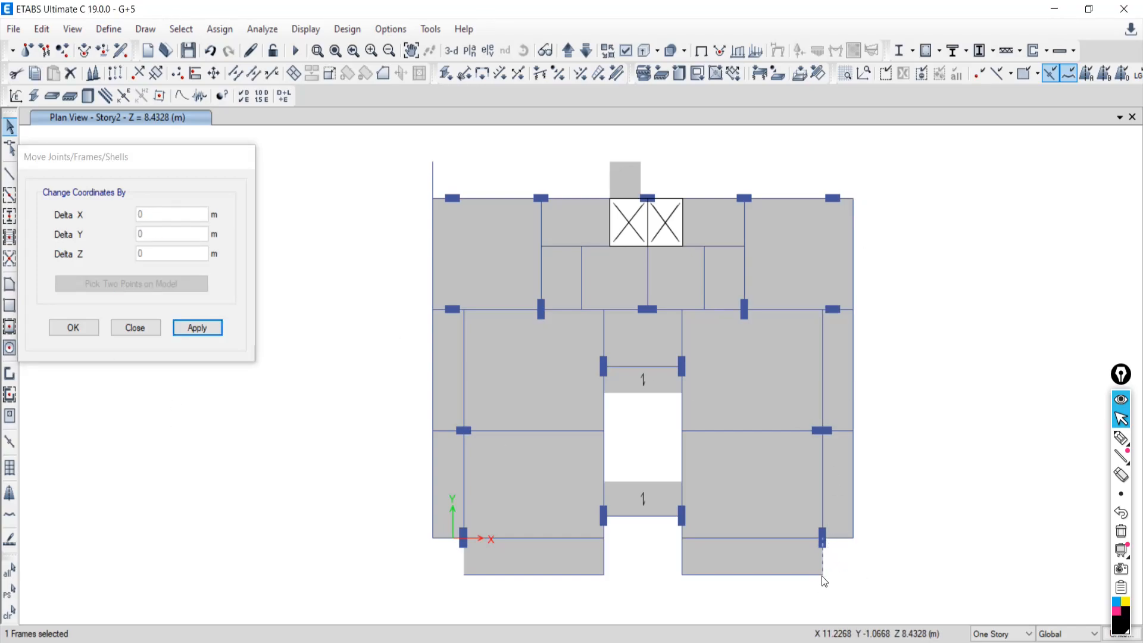
left_click(853, 198)
left_click(197, 329)
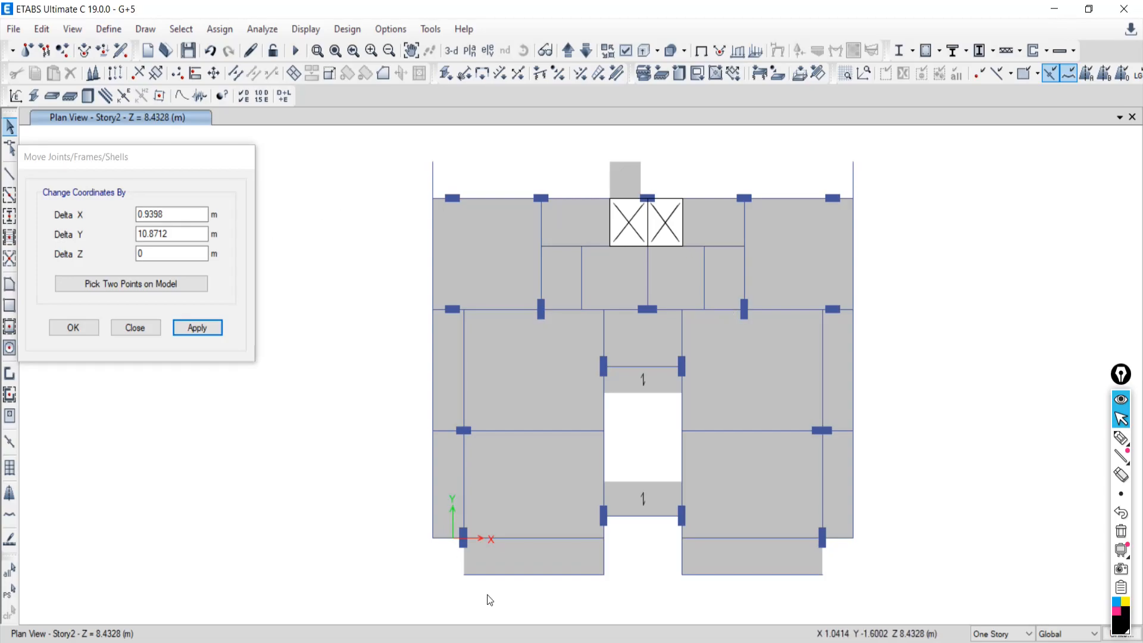
- Move the short vertical beam on the lower-left slab's inner edge to the upper plan edge by two picked points, with Delta X -1.905 m and Delta Y 10.8712 m
left_click(603, 548)
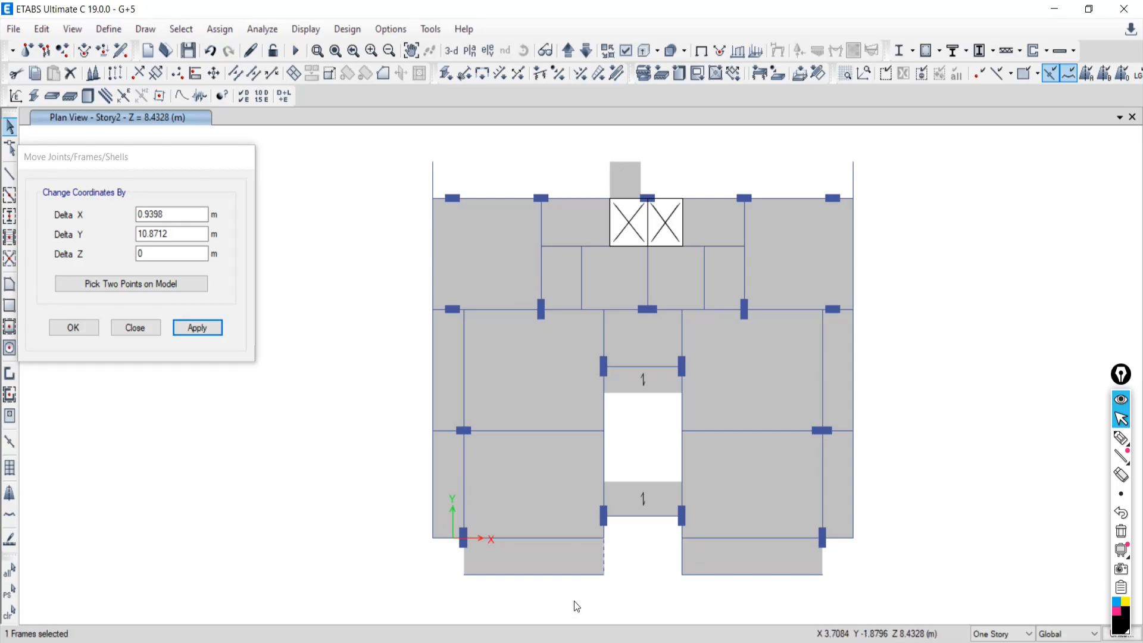
left_click(93, 285)
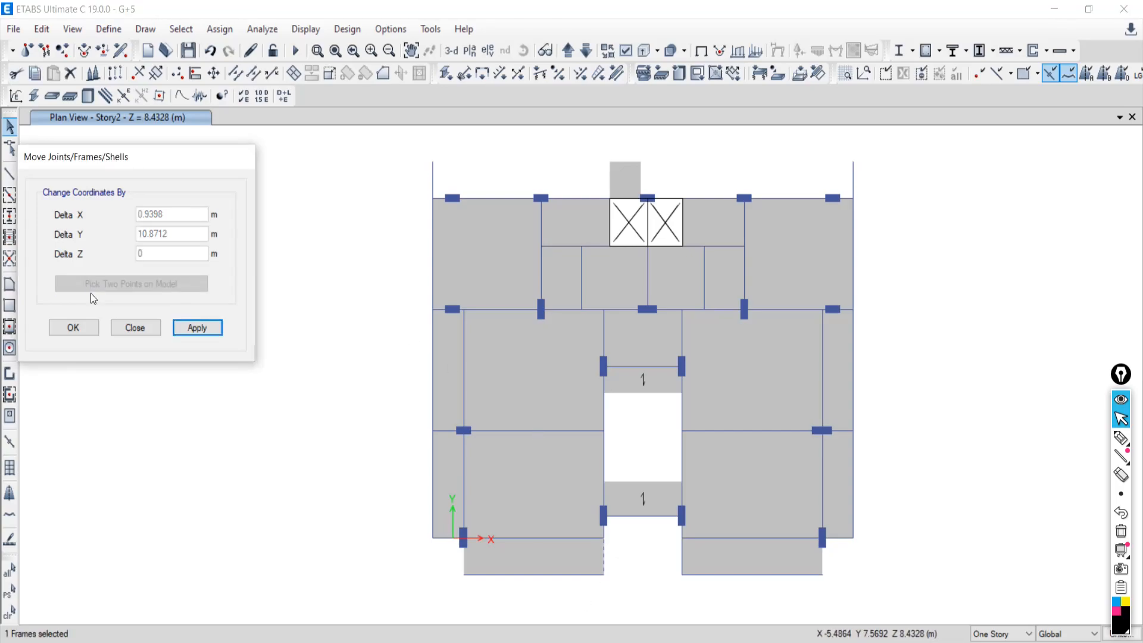
left_click(604, 576)
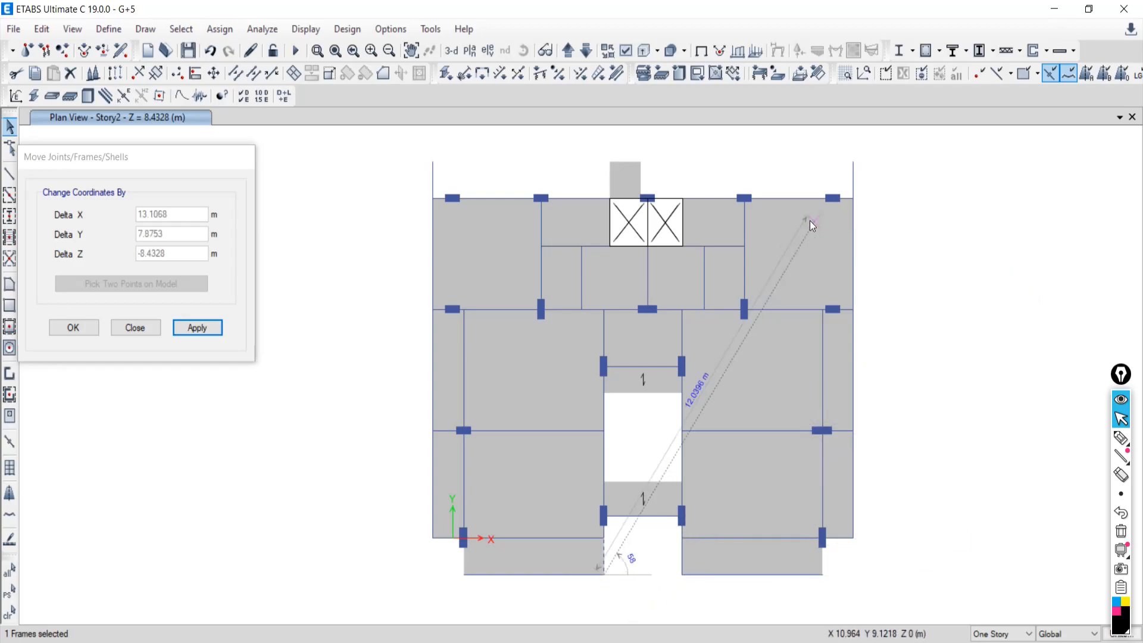
left_click(542, 203)
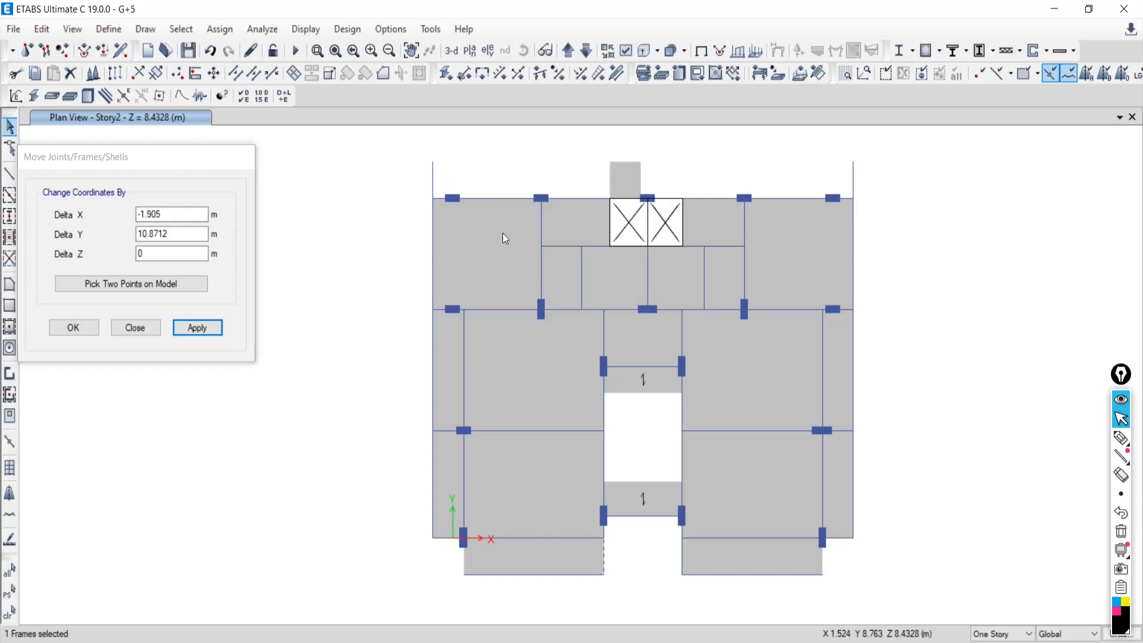
left_click(194, 329)
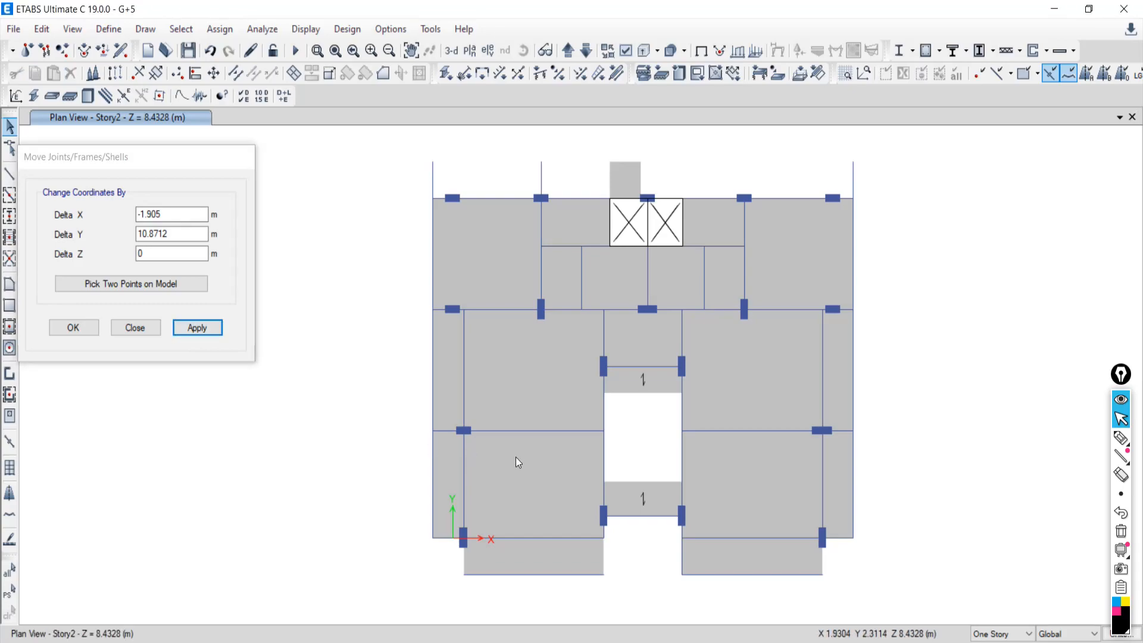
left_click(147, 642)
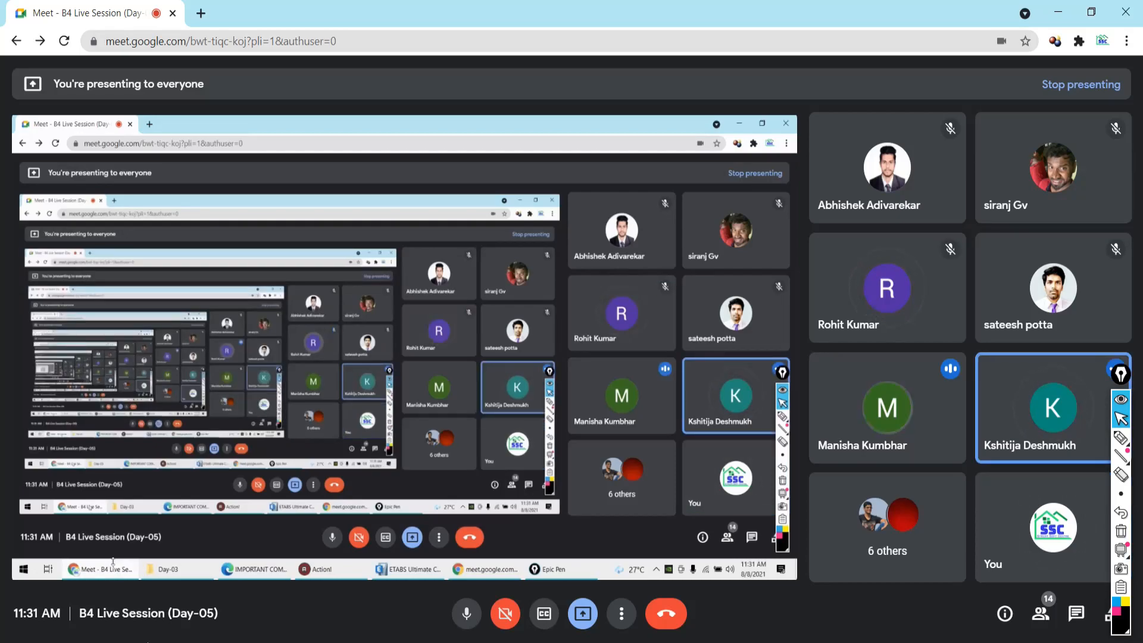
left_click(148, 642)
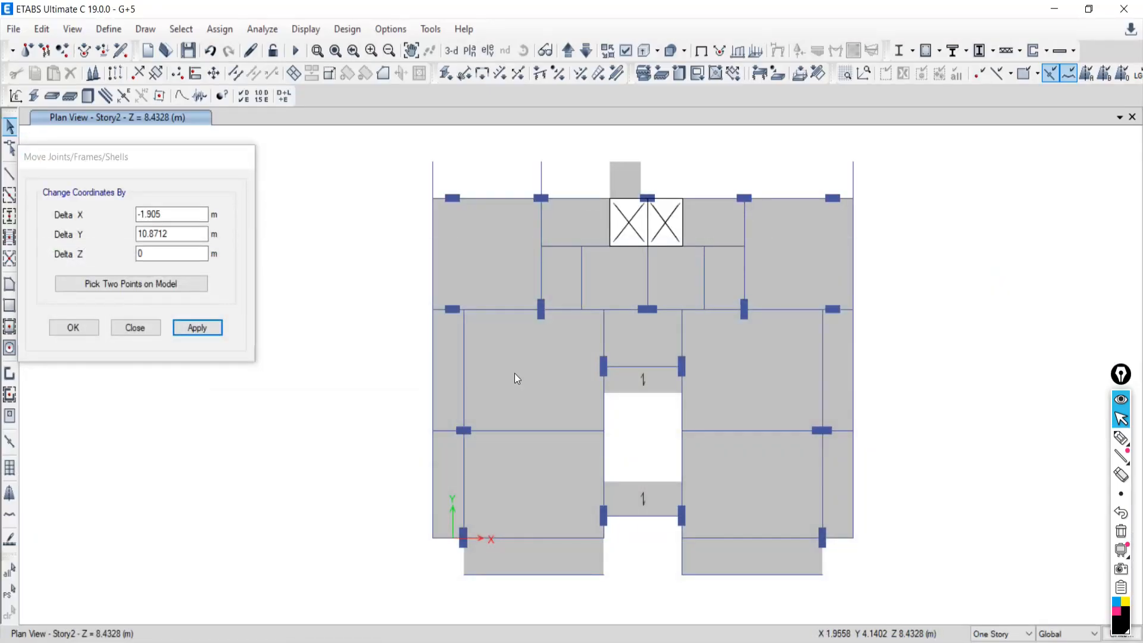
- Undo the previous beam and slab moves until the Story2 beams and corner slabs are back in their original positions
left_click(206, 52)
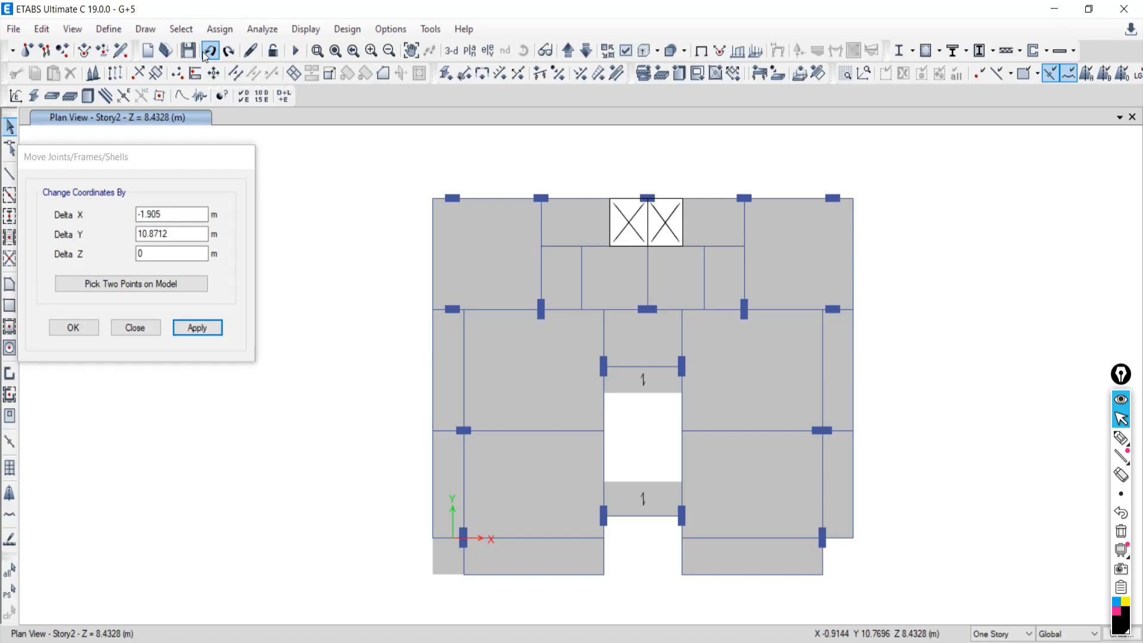
left_click(202, 52)
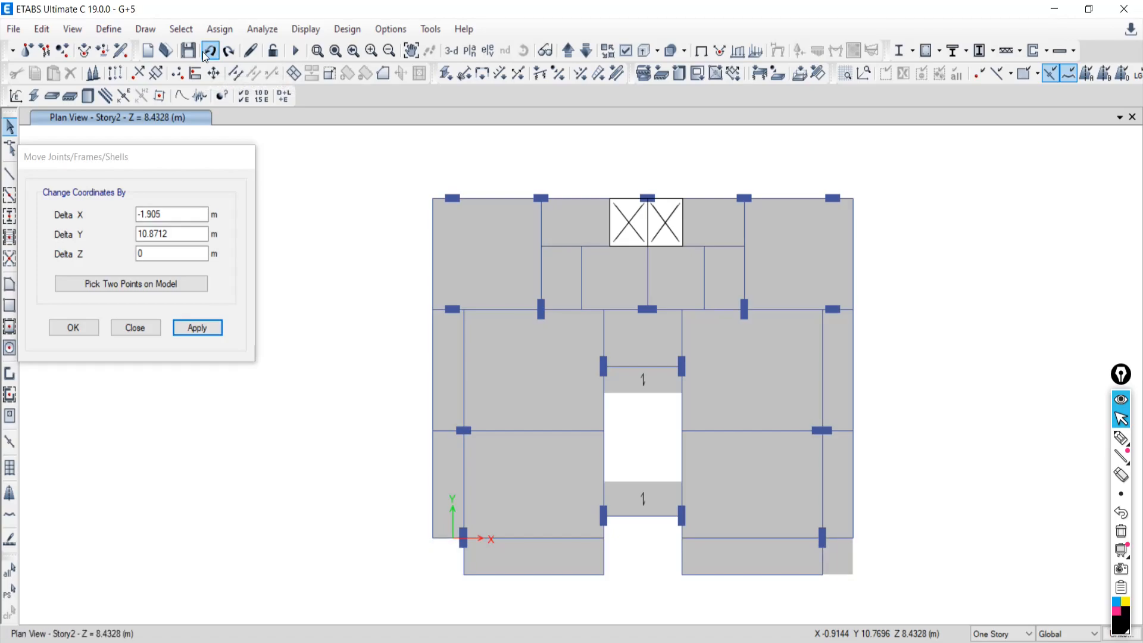
left_click(202, 52)
left_click(203, 52)
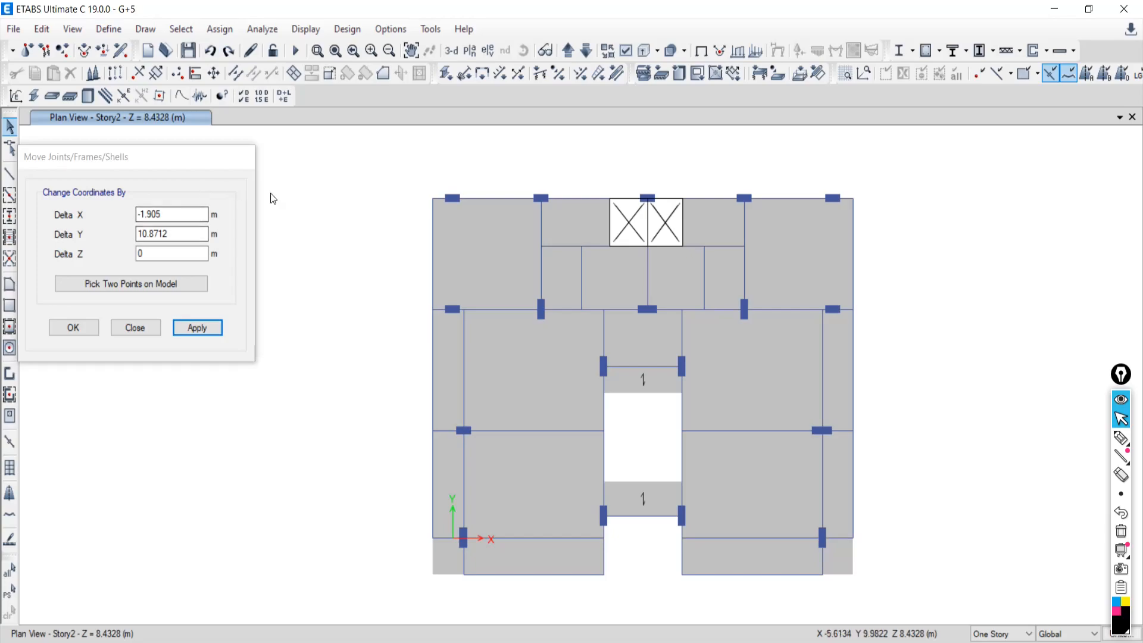
- Select the beam on the plan's outer right edge, in the bay below the upper rooms, and set the move's Delta Y to 0 m
left_click(854, 342)
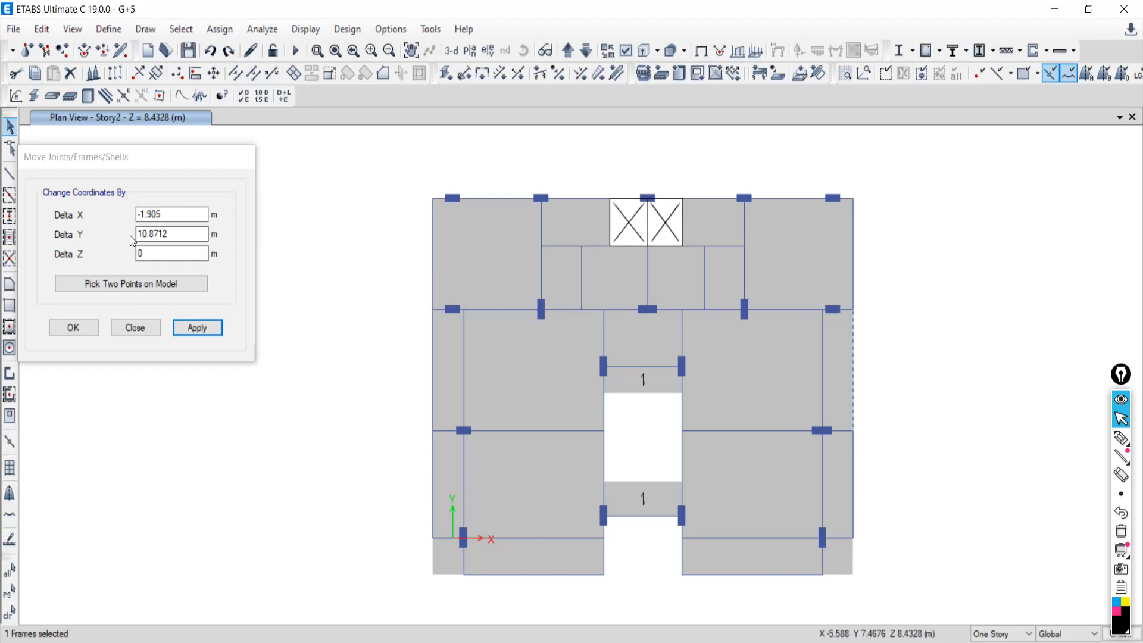
left_click_drag(187, 232, 29, 246)
type("0")
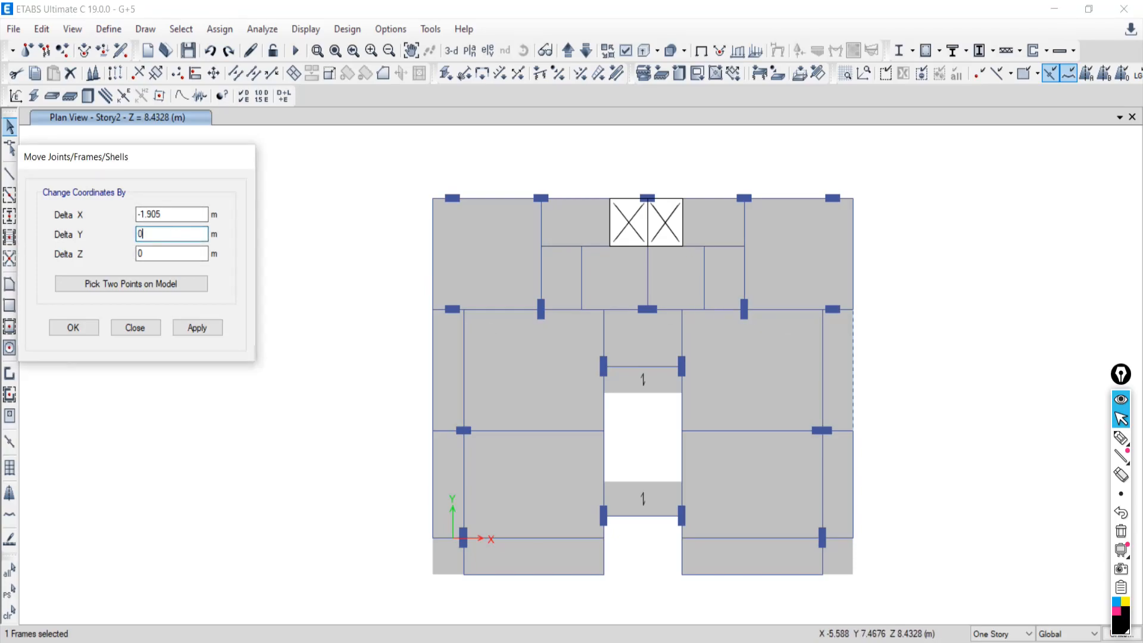
- Move the selected edge beam by 10 m in X, with zero Y and Z offsets
left_click_drag(192, 214, 73, 204)
type("10")
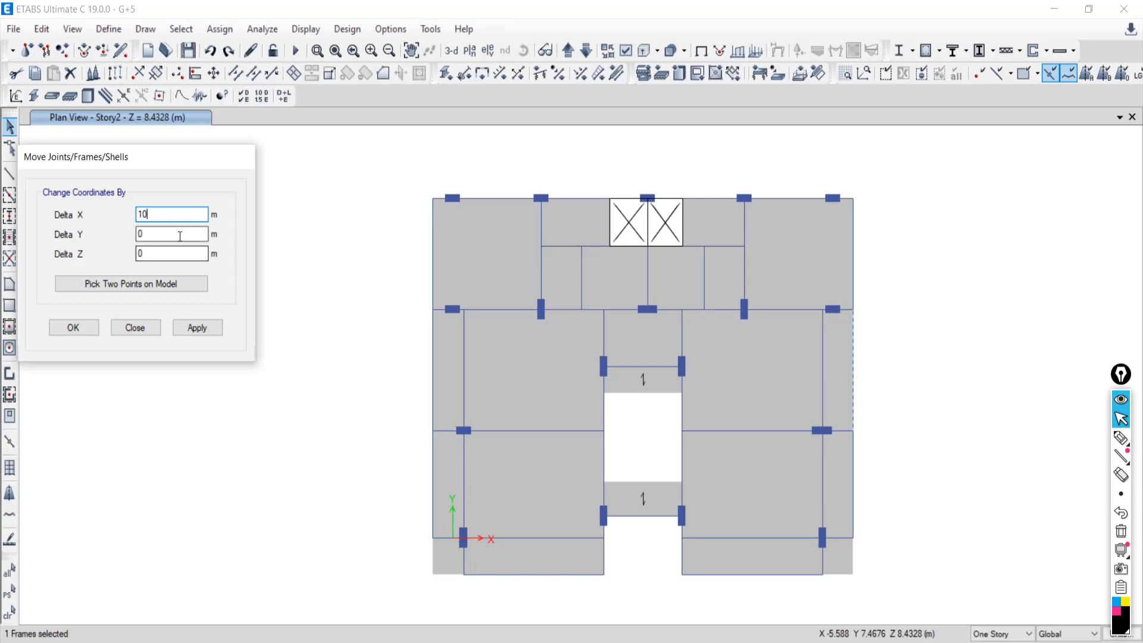
left_click(192, 328)
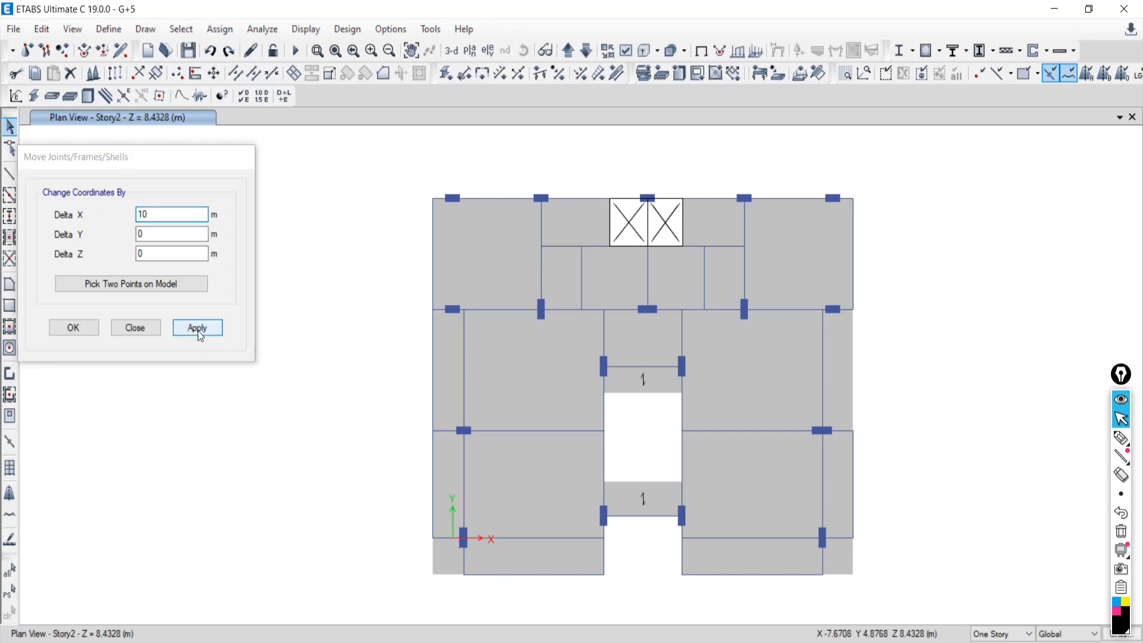
scroll(879, 394, "down", 3)
middle_click_drag(880, 394, 828, 433)
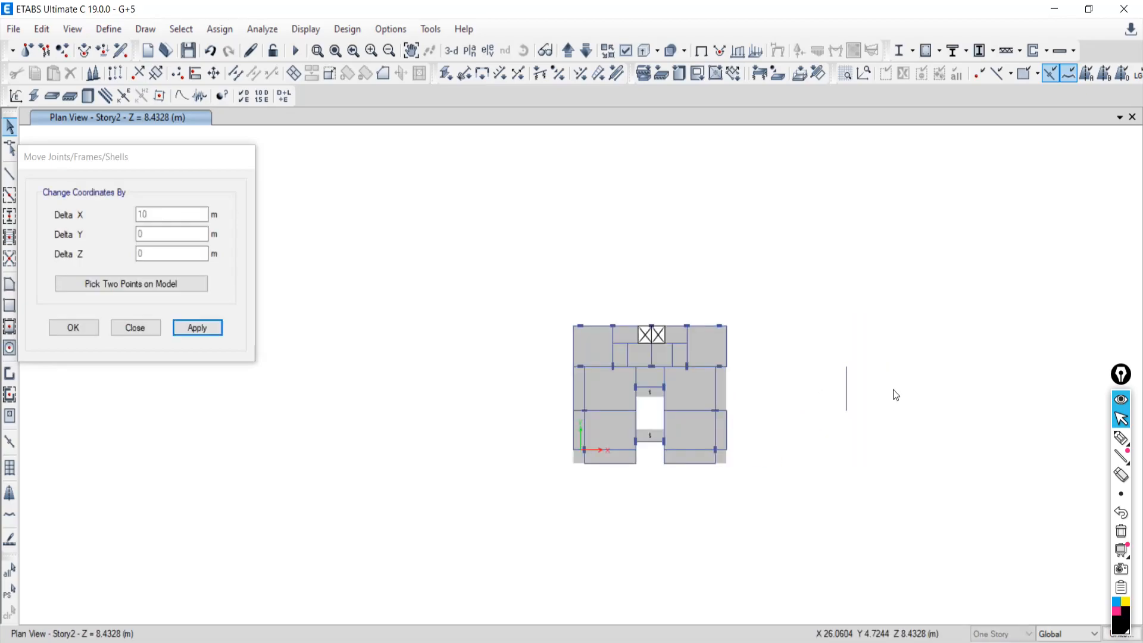
- Select the displaced beam outside the plan and move it by -10 m in X
left_click_drag(890, 378, 824, 405)
left_click(99, 156)
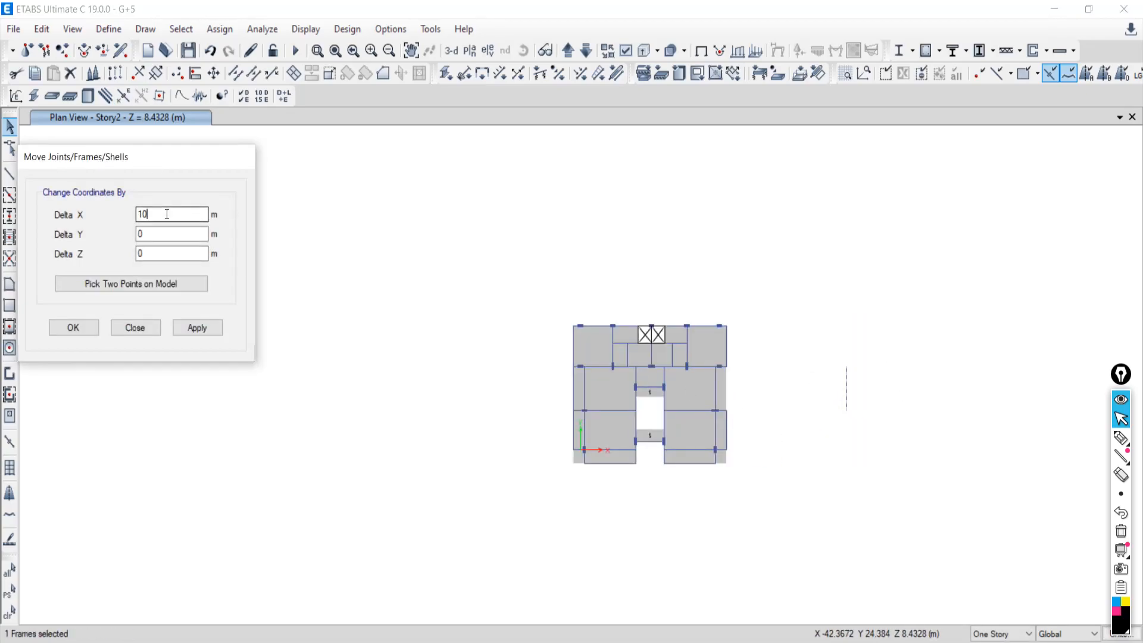
type("-10")
left_click(197, 327)
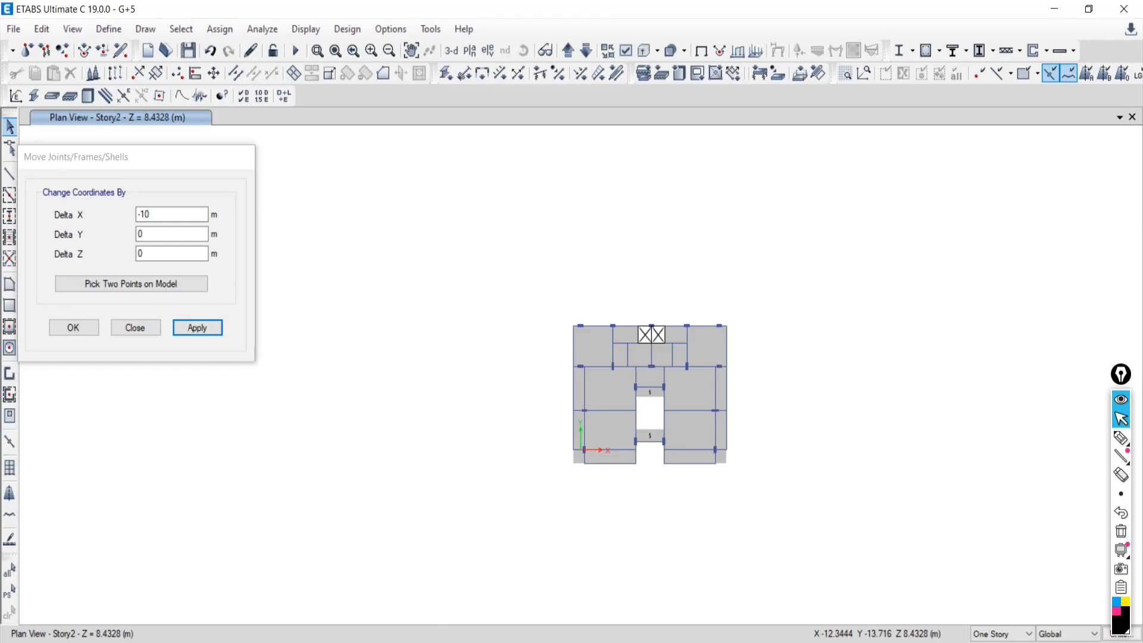
- Switch to the IMPORTANT COMMANDS PDF, review item 9 on one storey, all storey and similar storey, and return to ETABS
key("alt+Tab")
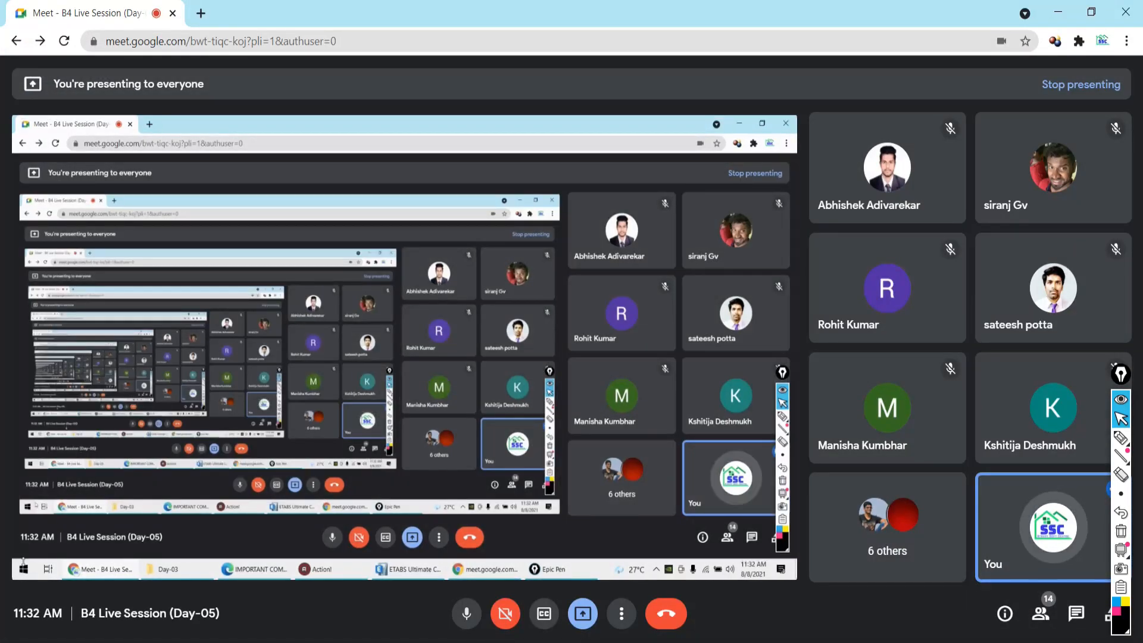
key("alt+Tab")
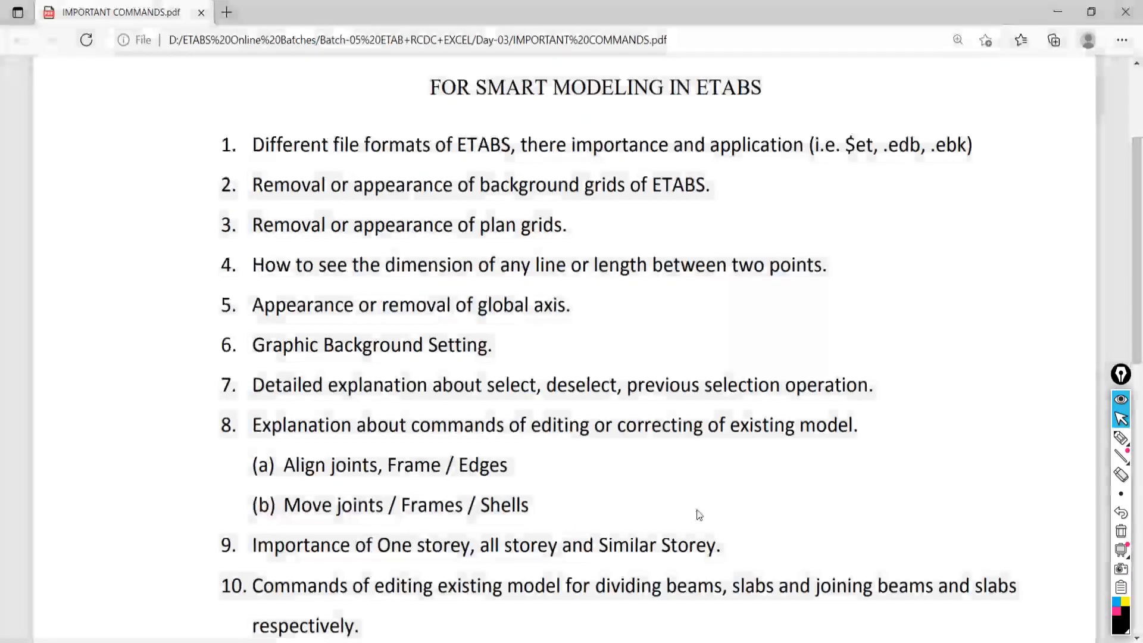
scroll(470, 417, "down", 2)
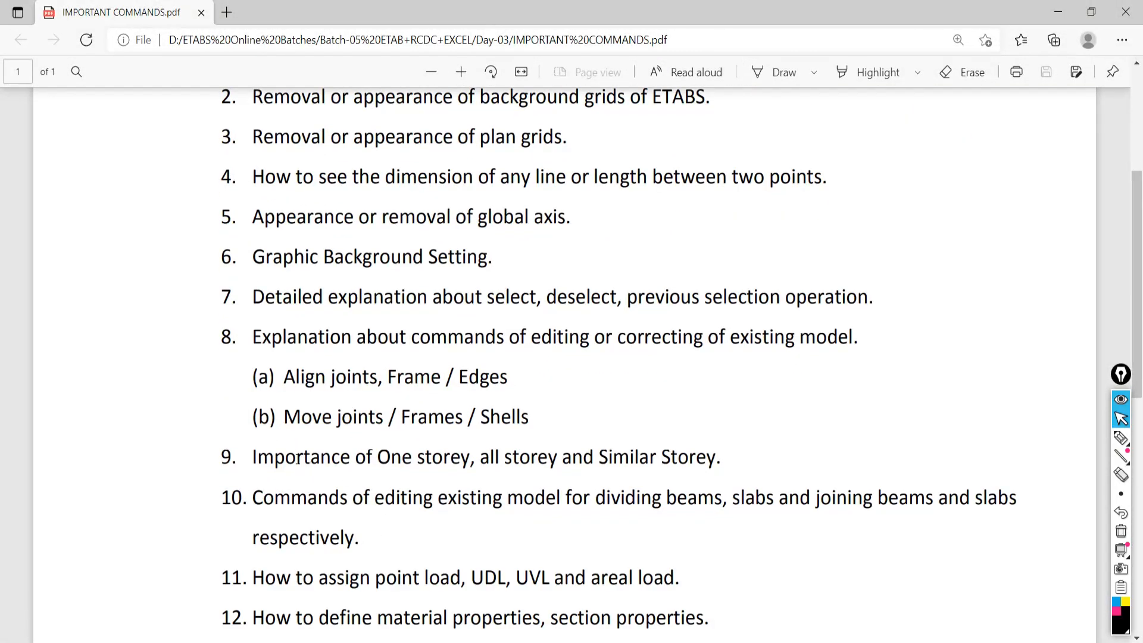
left_click_drag(249, 456, 299, 457)
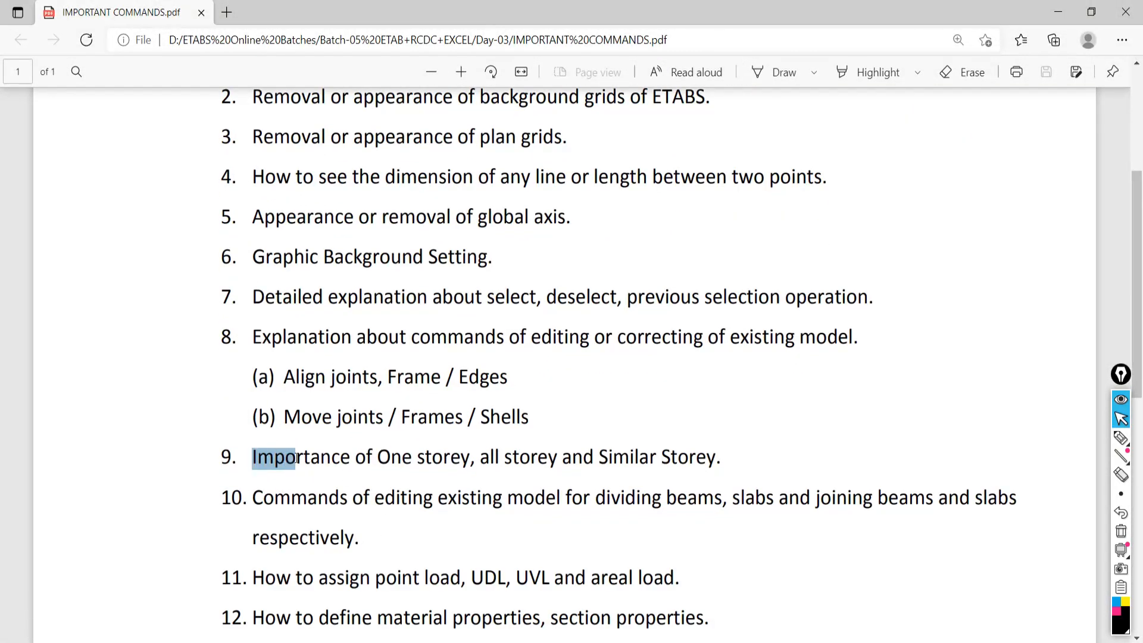
left_click(489, 457)
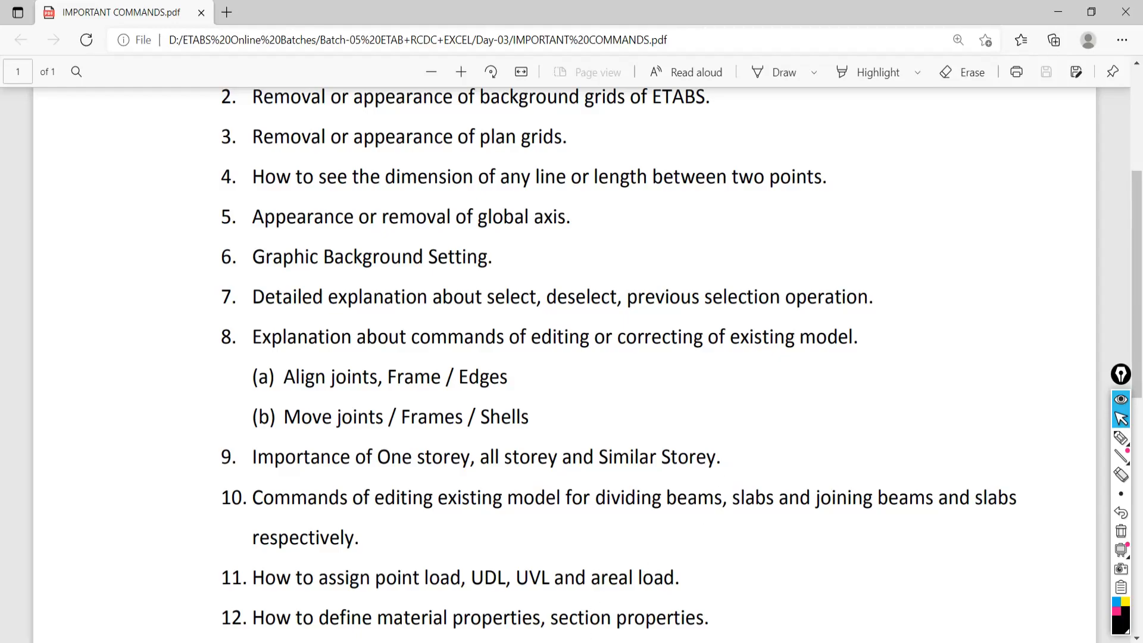
key("alt+Tab")
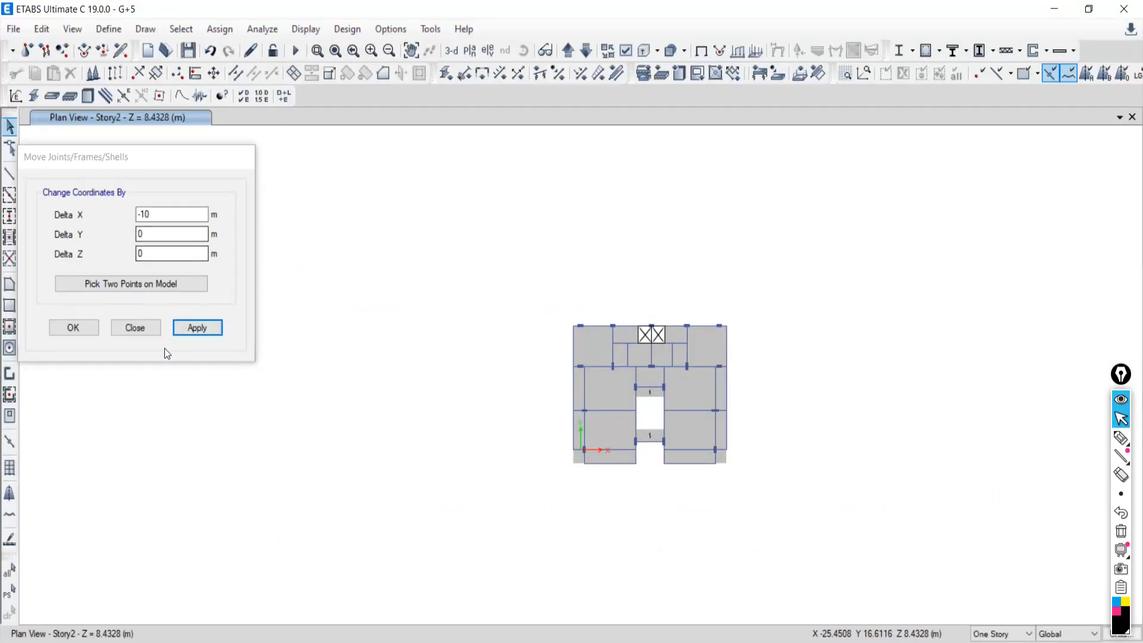
- Close the Move Joints/Frames/Shells dialog and start a new model initialized with the built-in settings
left_click(144, 331)
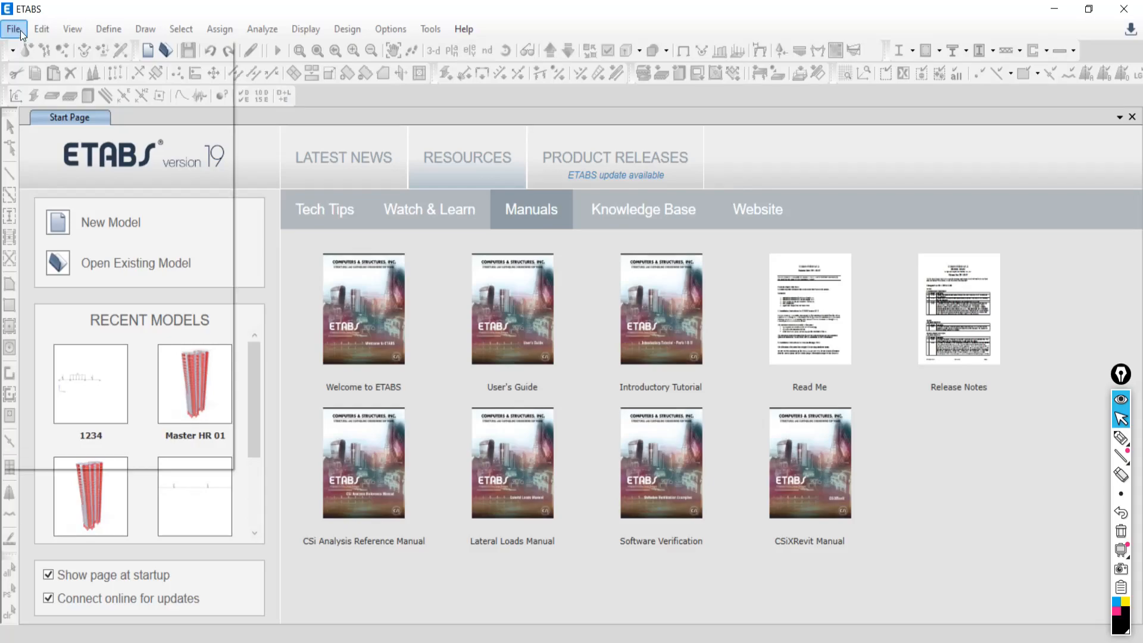
left_click(14, 28)
left_click(40, 56)
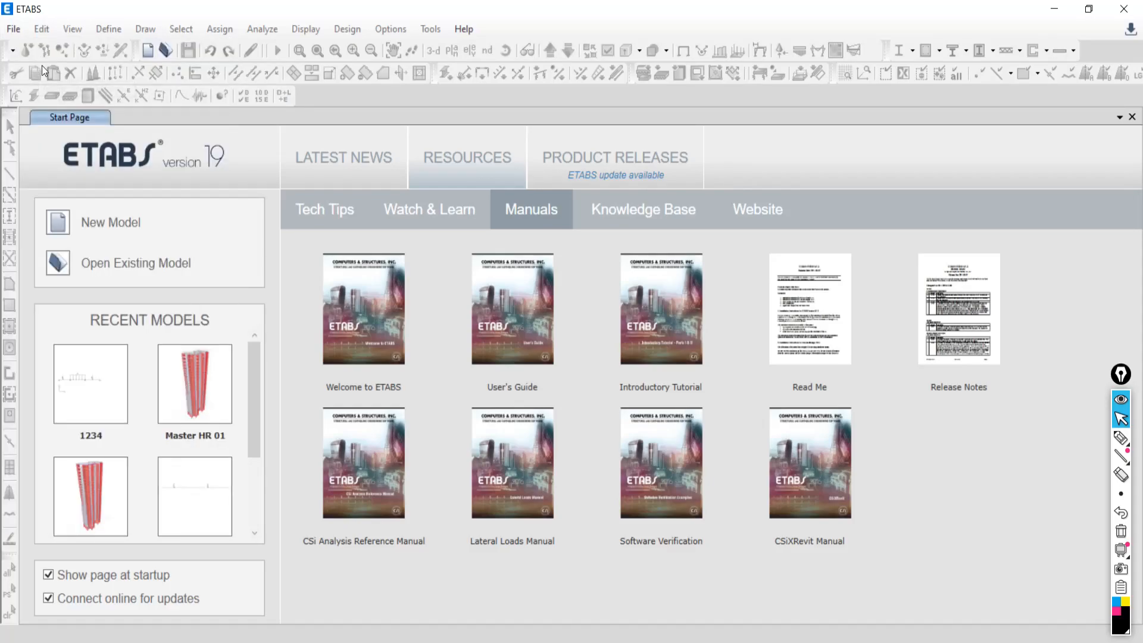
left_click(20, 50)
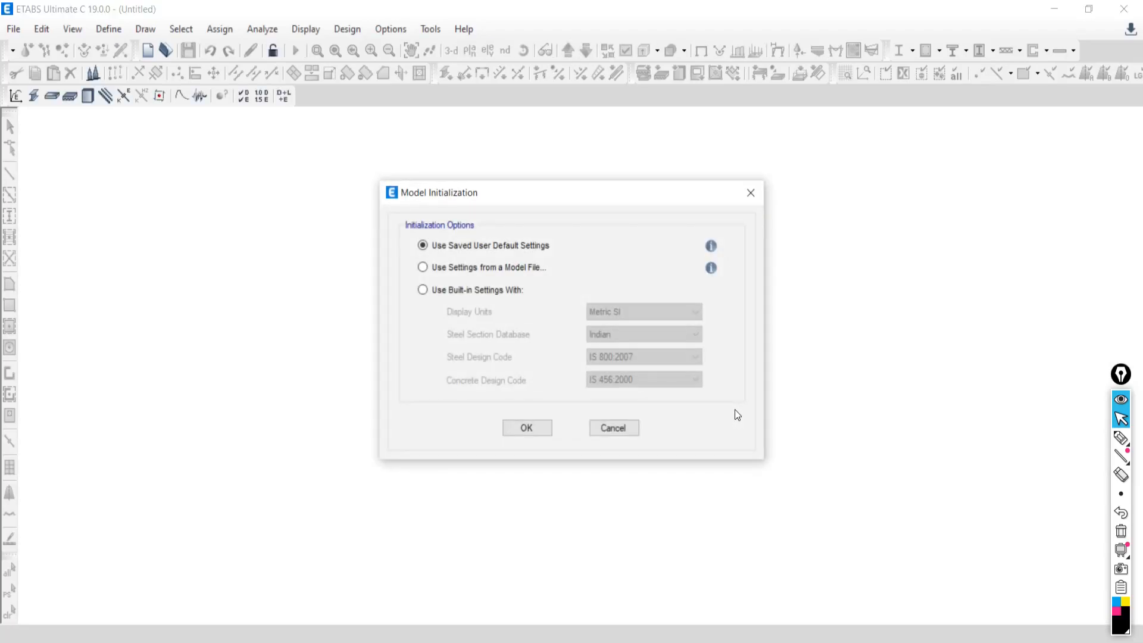
left_click(424, 289)
left_click(531, 427)
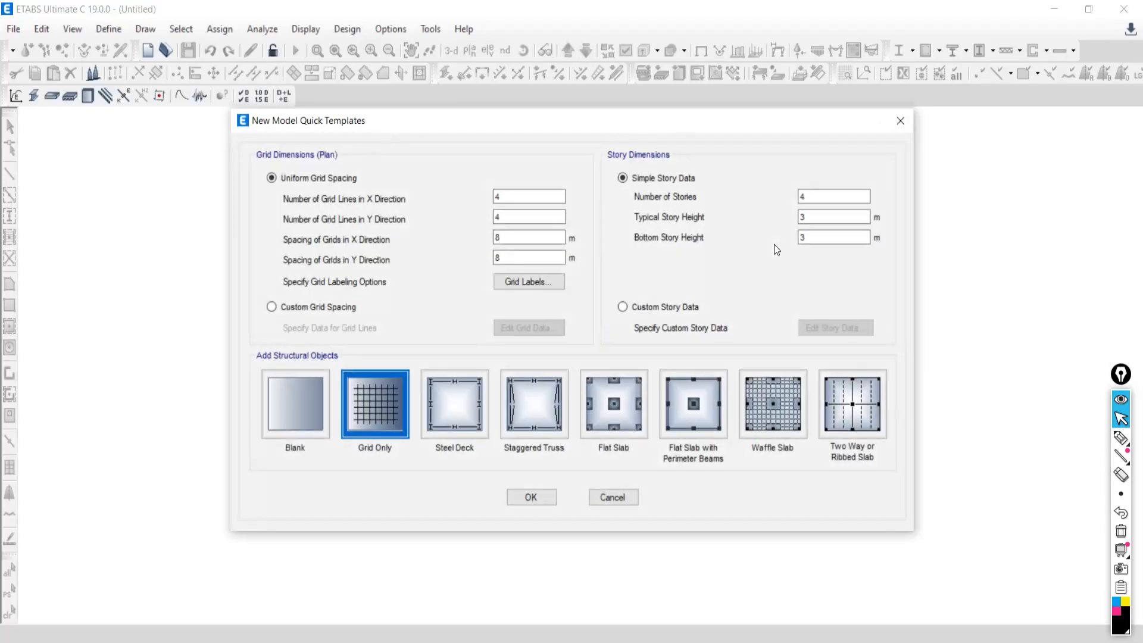
- Create a Grid Only model with 40 stories and 6 grid lines in the X direction, and close the Model Explorer
left_click_drag(816, 196, 743, 190)
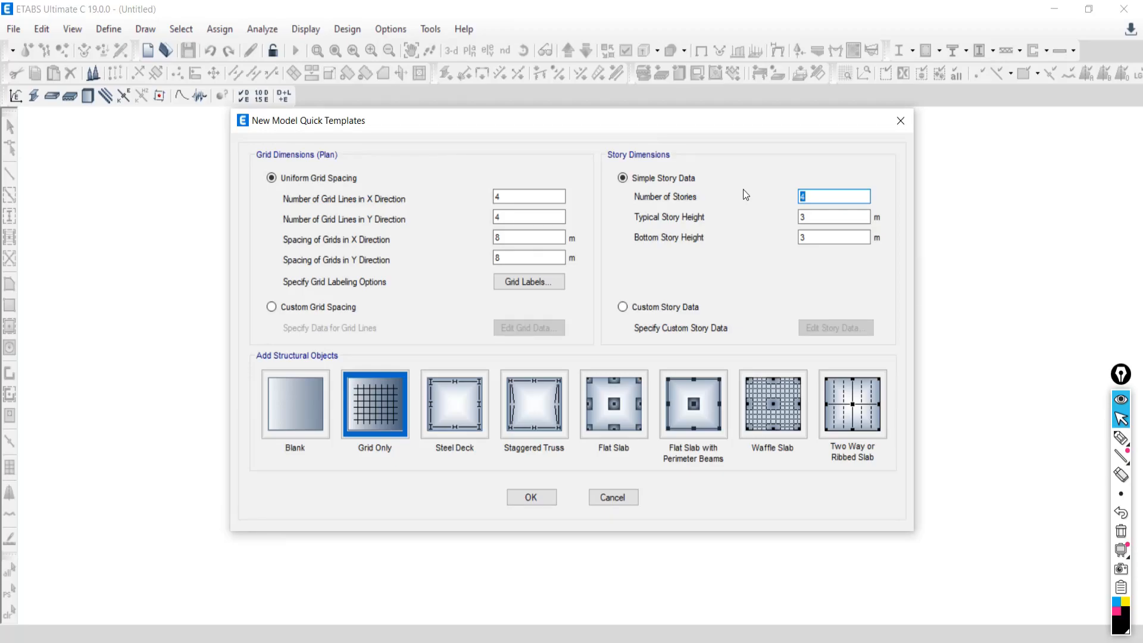
type("40")
left_click(507, 197)
left_click_drag(507, 197, 491, 197)
type("6")
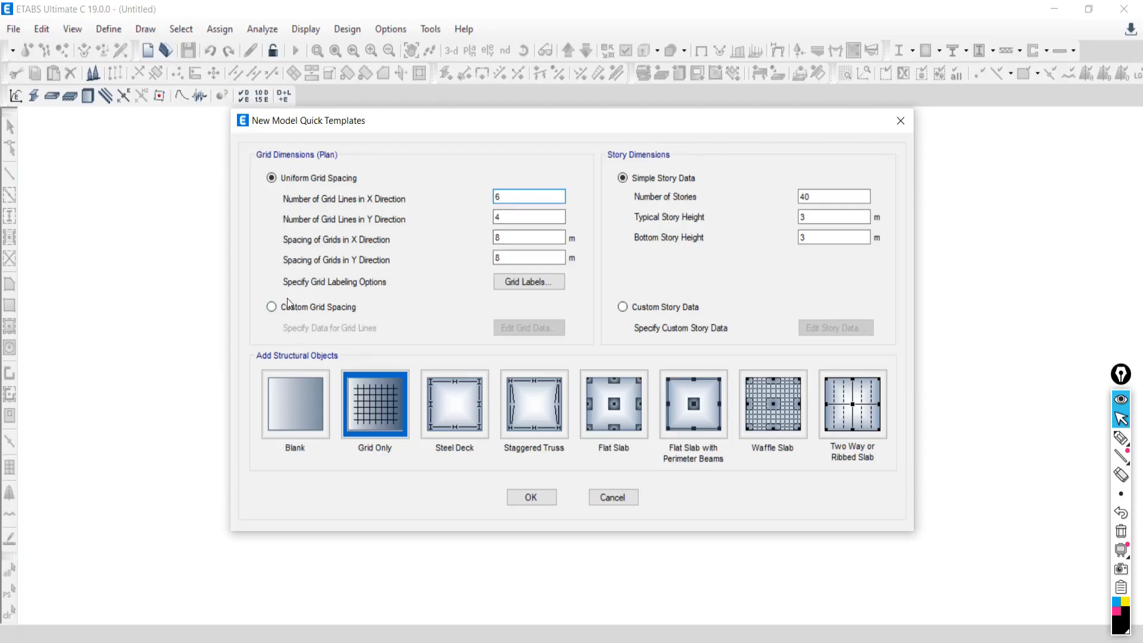
left_click(522, 497)
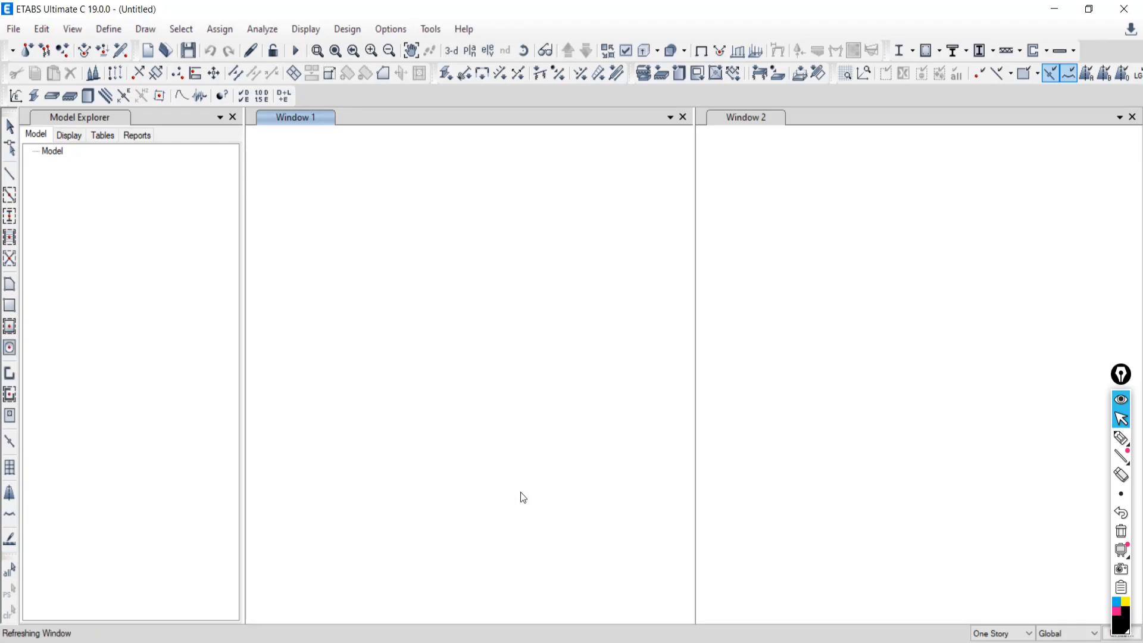
left_click(232, 117)
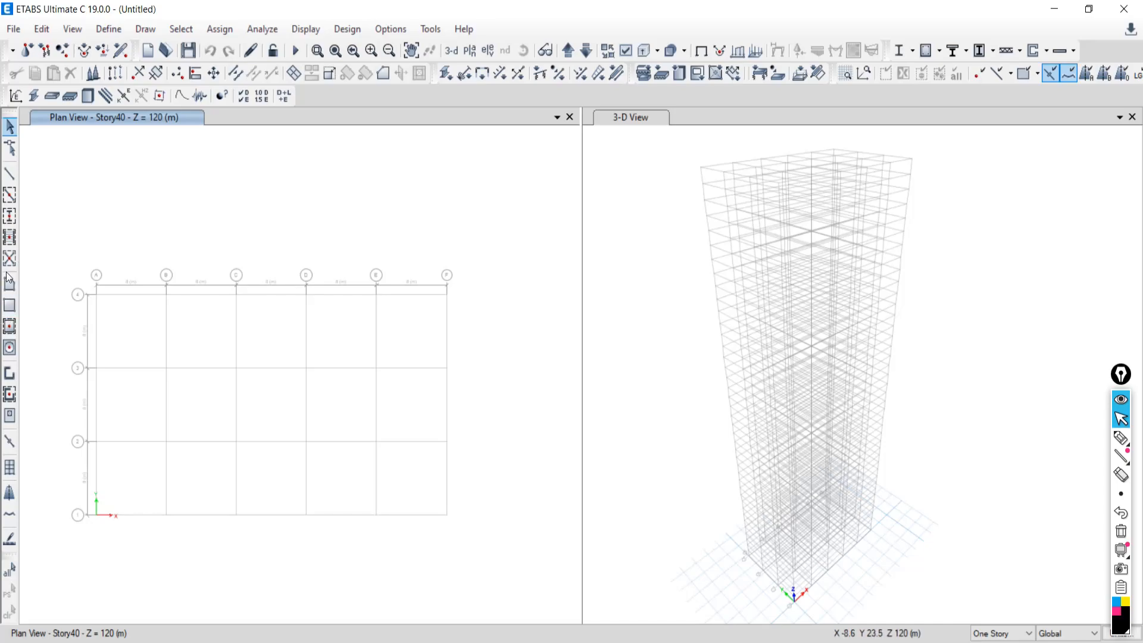
- Start Quick Draw Columns and set the column property to ConcCol
left_click(10, 216)
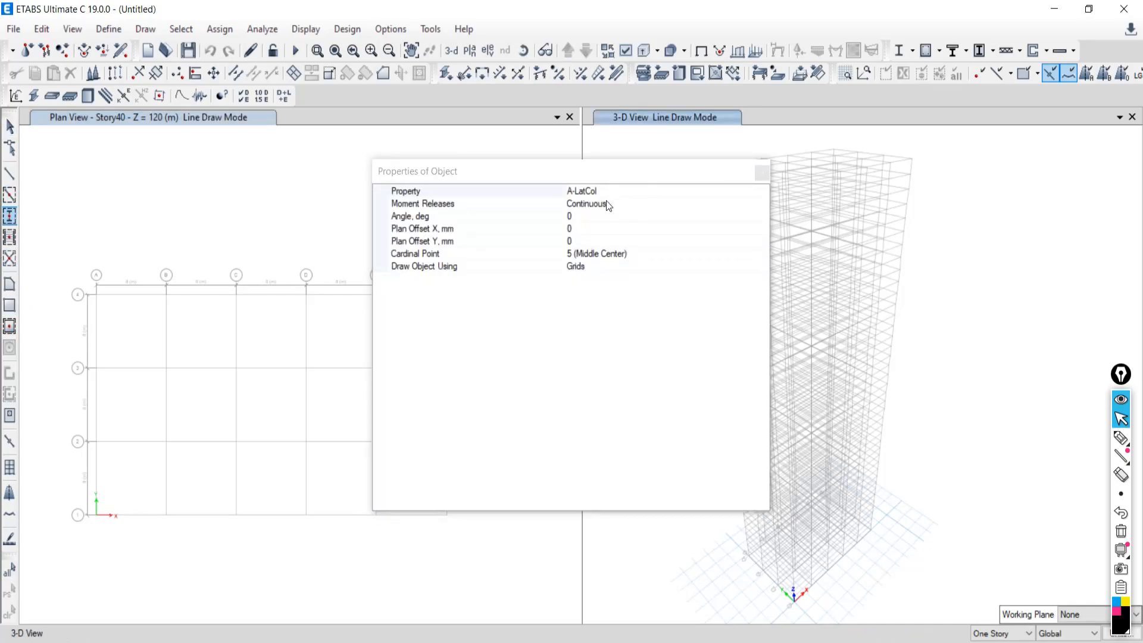
left_click(608, 205)
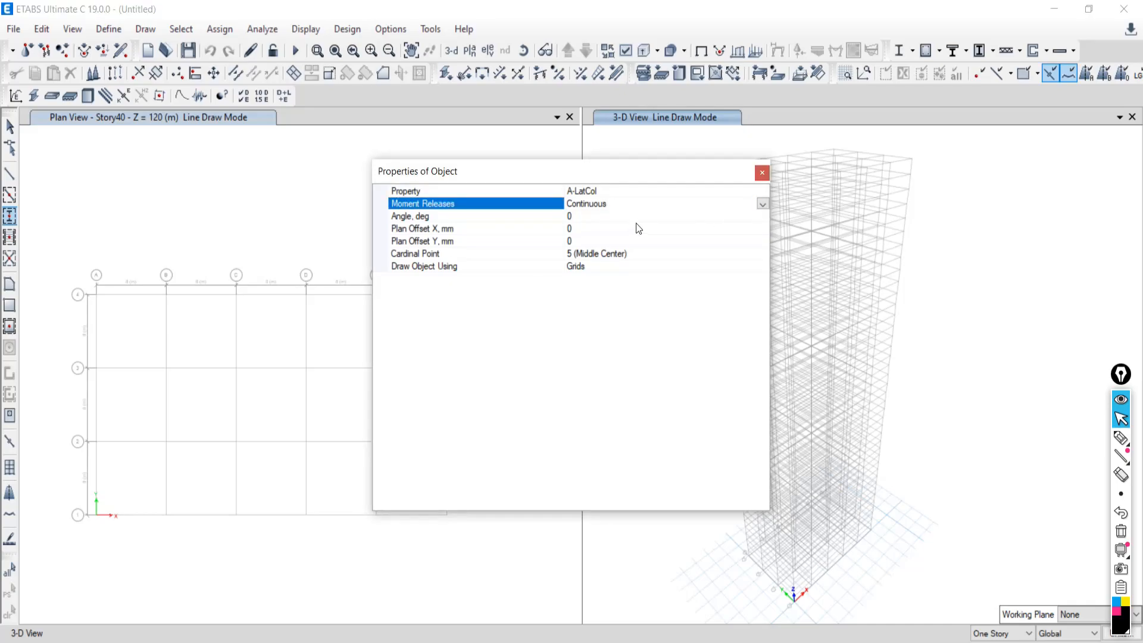
left_click(626, 192)
left_click(762, 191)
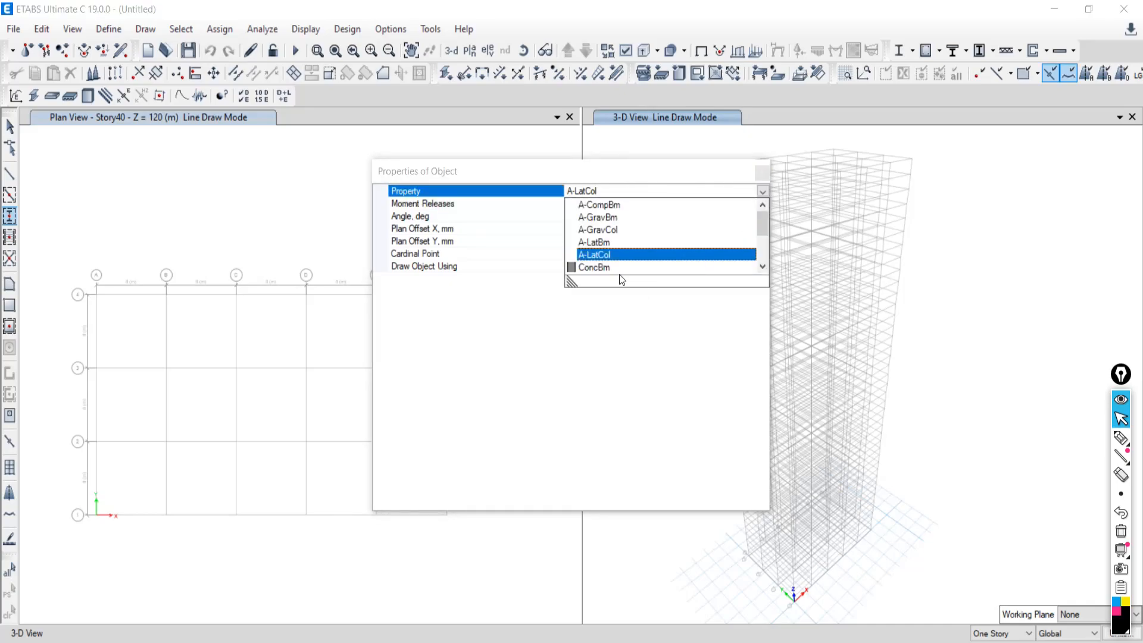
left_click(763, 267)
left_click(682, 268)
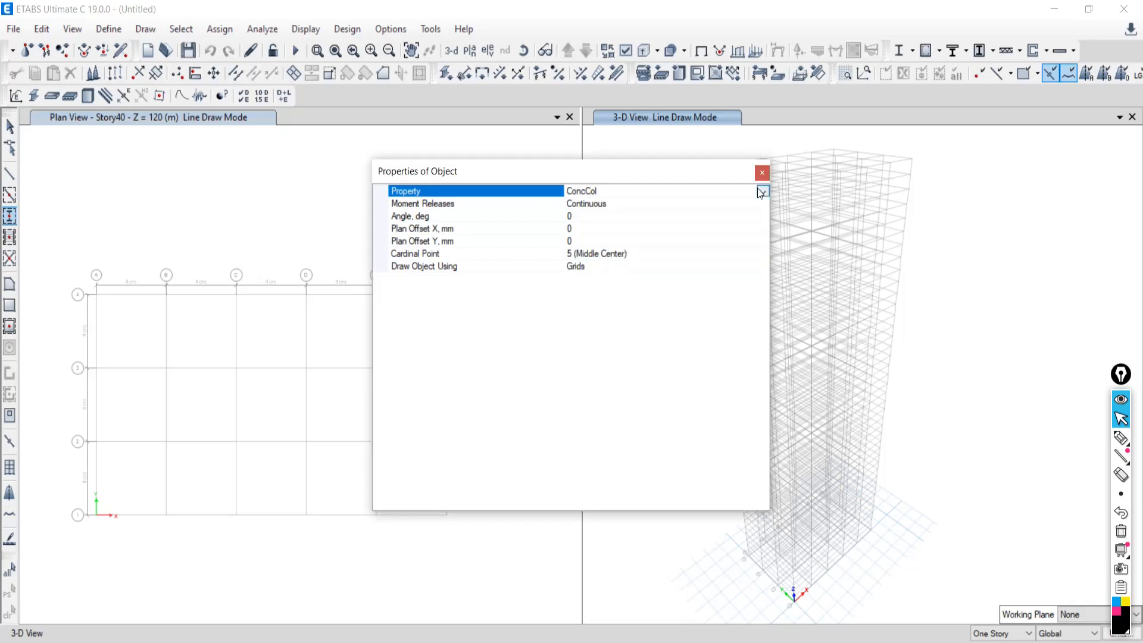
left_click(762, 175)
- Set the drawing scope to All Stories and place columns at every grid intersection in the plan view
left_click(1006, 633)
left_click(1005, 634)
left_click(964, 329)
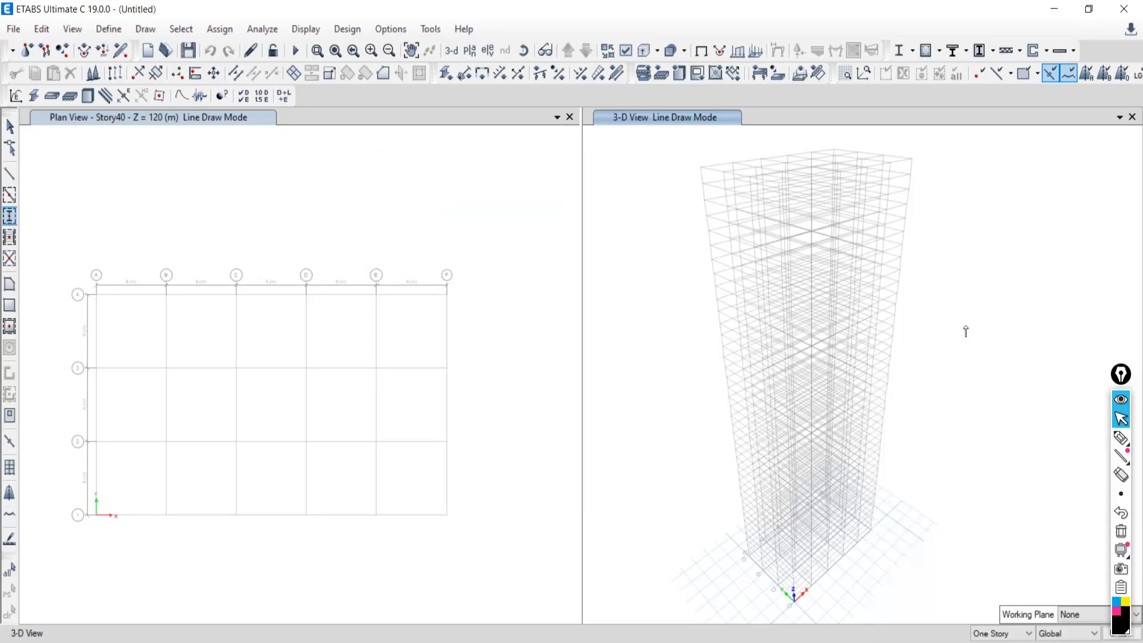
left_click(991, 642)
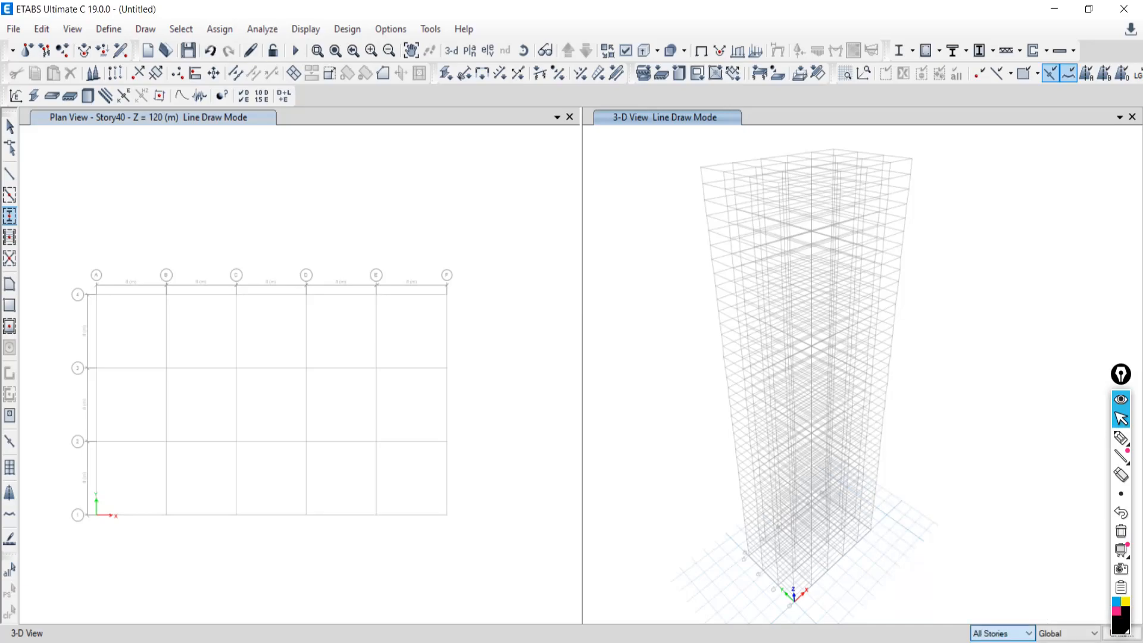
scroll(351, 256, "down", 4)
left_click_drag(153, 238, 395, 446)
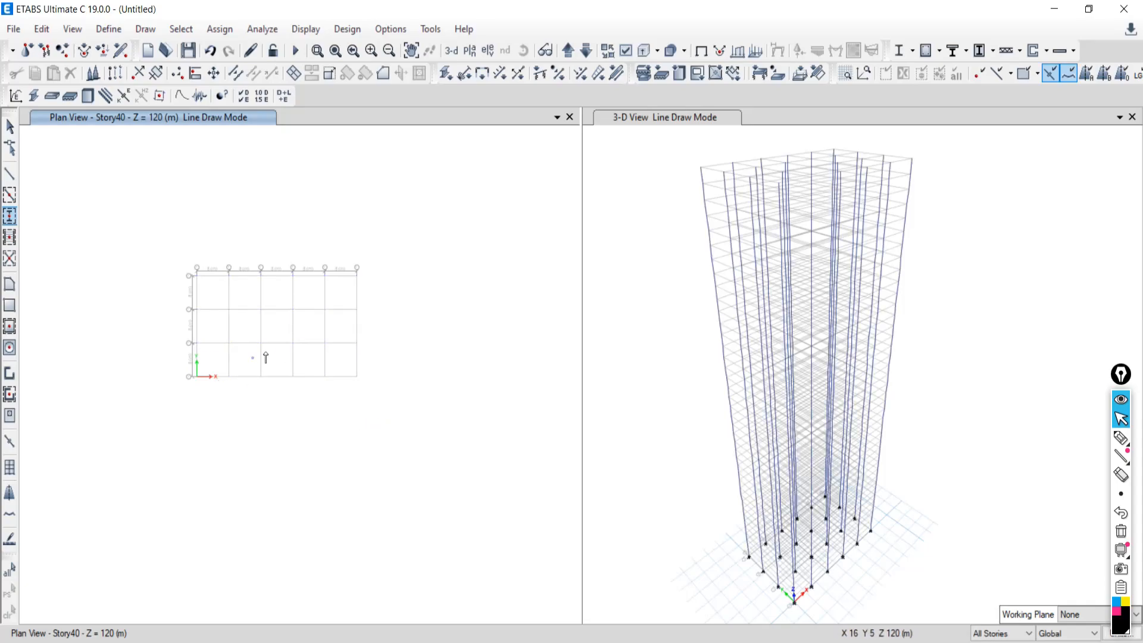
scroll(365, 377, "up", 4)
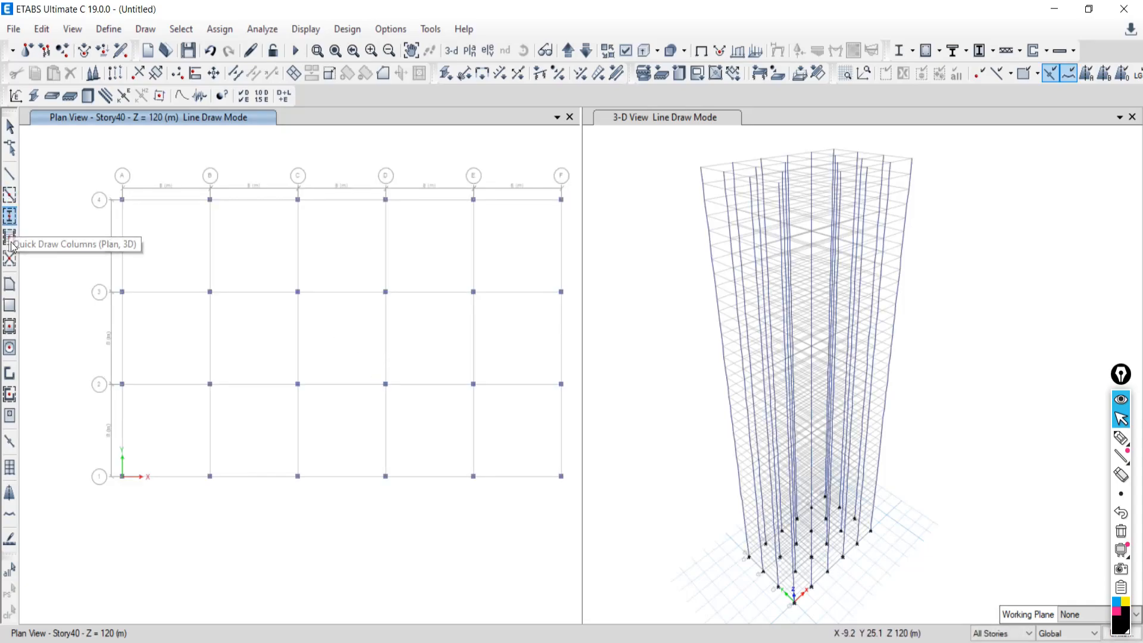
- Draw ConcBm beams along all grid lines in plan with Quick Draw Beams, applied to all stories
left_click(10, 196)
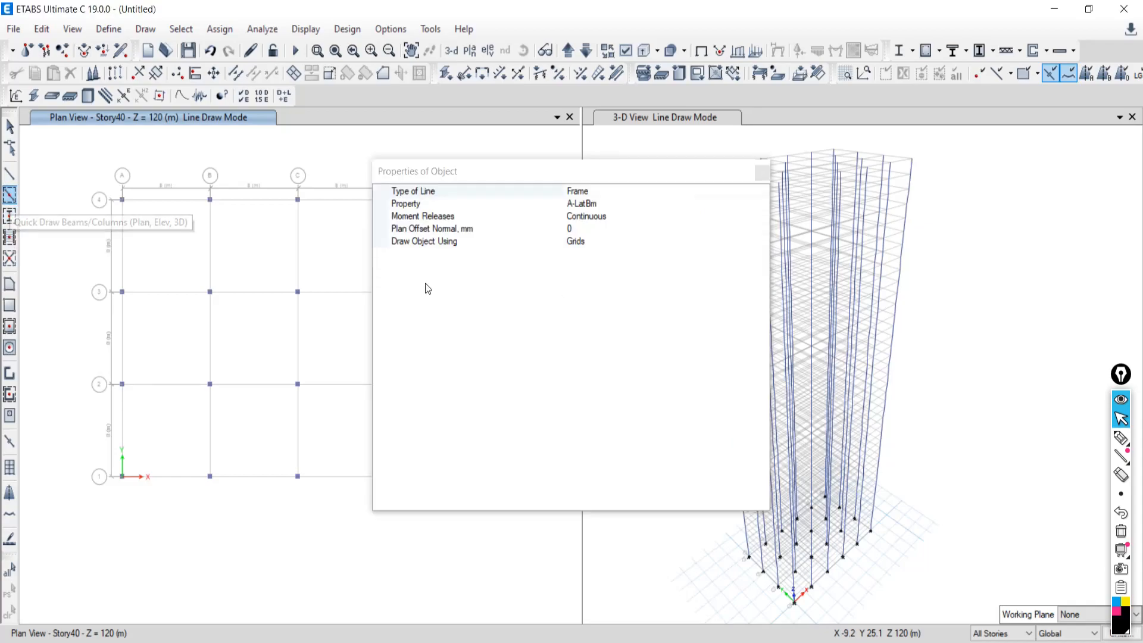
left_click(620, 204)
left_click(762, 204)
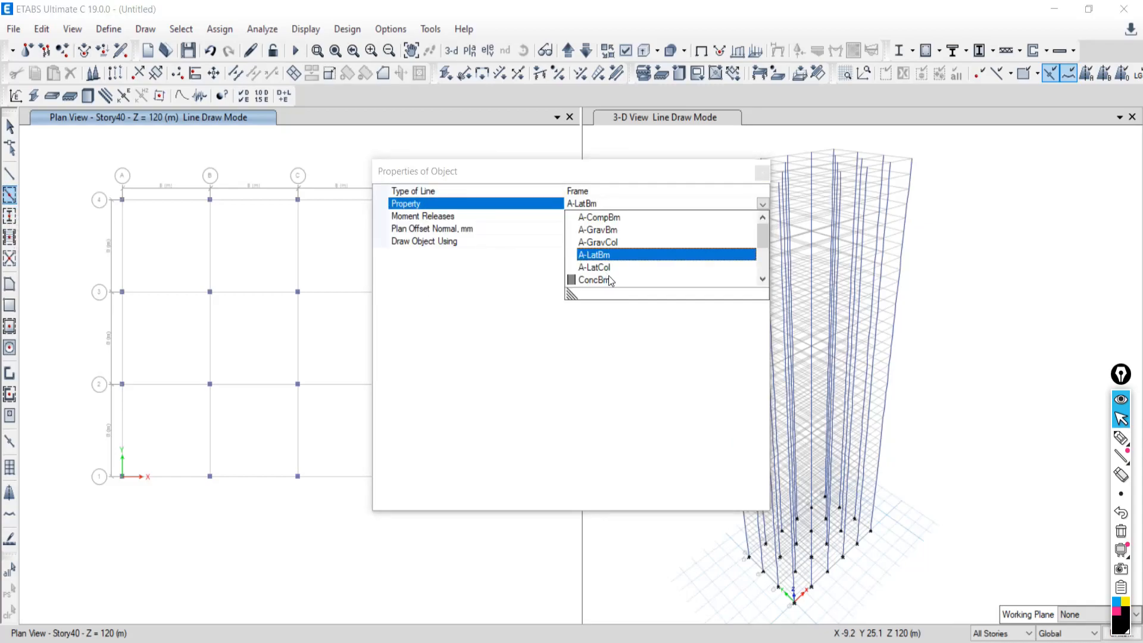
left_click(612, 278)
left_click(762, 173)
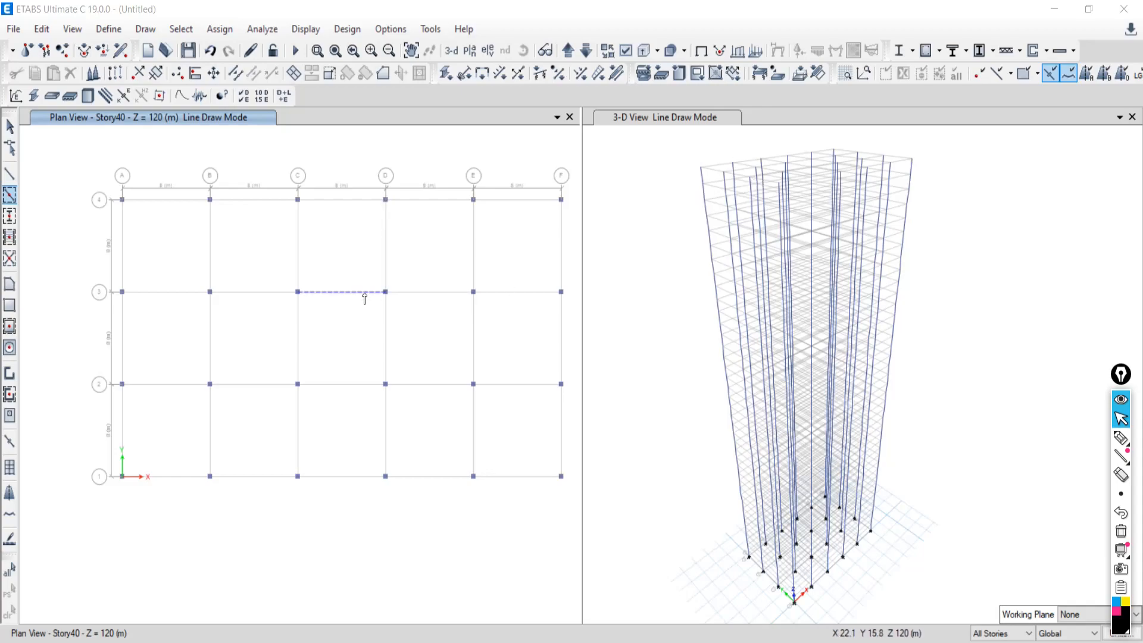
mouse_move(71, 169)
left_mouse_down()
mouse_move(521, 547)
mouse_move(564, 538)
mouse_move(570, 503)
left_mouse_up()
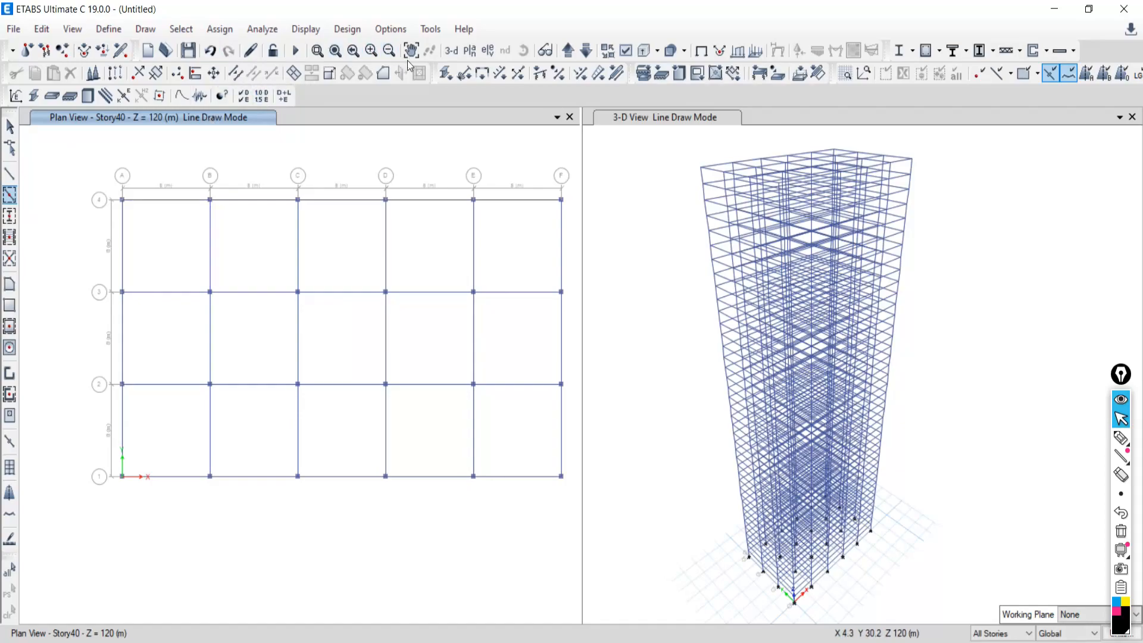
- Fill all grid bays in plan with Slab1 floors using Quick Draw Floor, and leave drawing mode
left_click(10, 326)
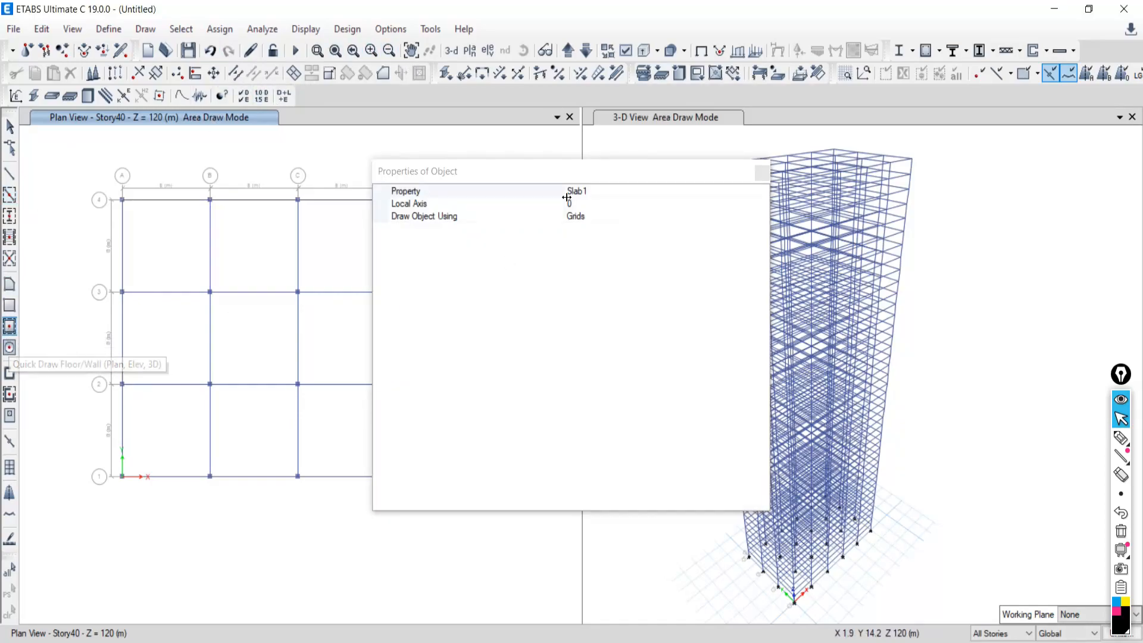
left_click(762, 173)
mouse_move(50, 156)
left_mouse_down()
mouse_move(528, 528)
mouse_move(571, 538)
left_mouse_up()
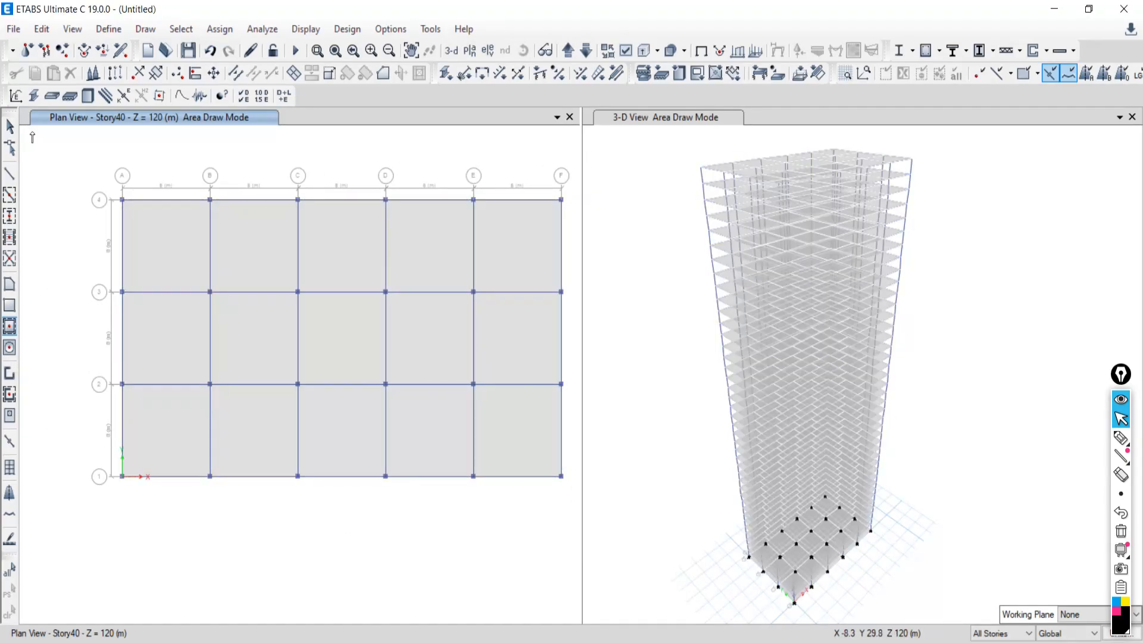
left_click(6, 114)
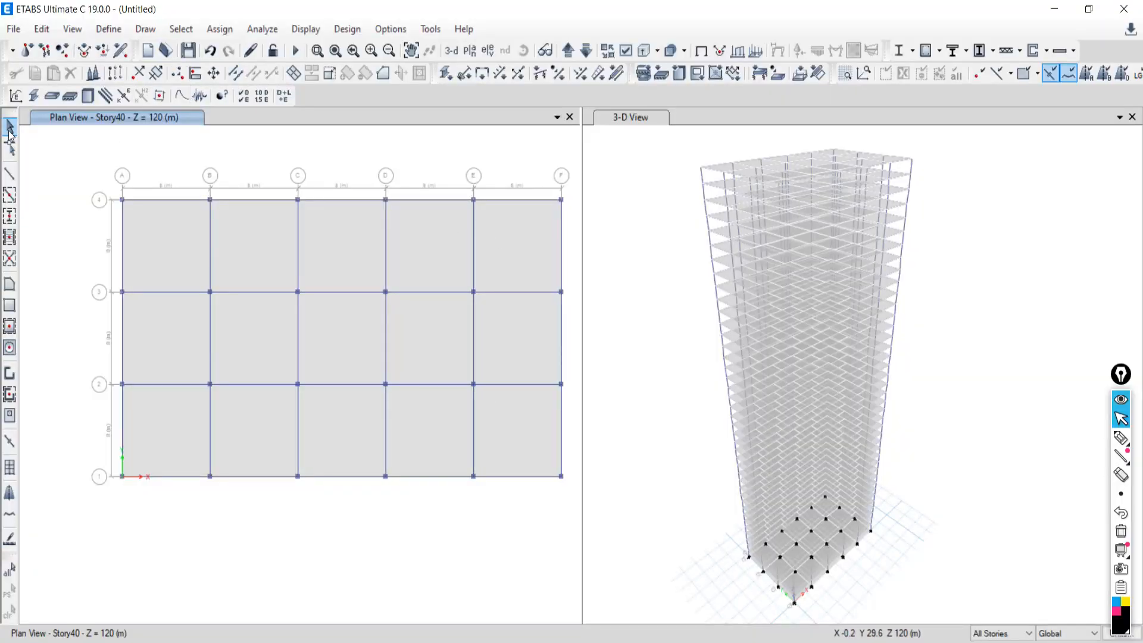
- Switch the plan view to the Base level
left_click(469, 50)
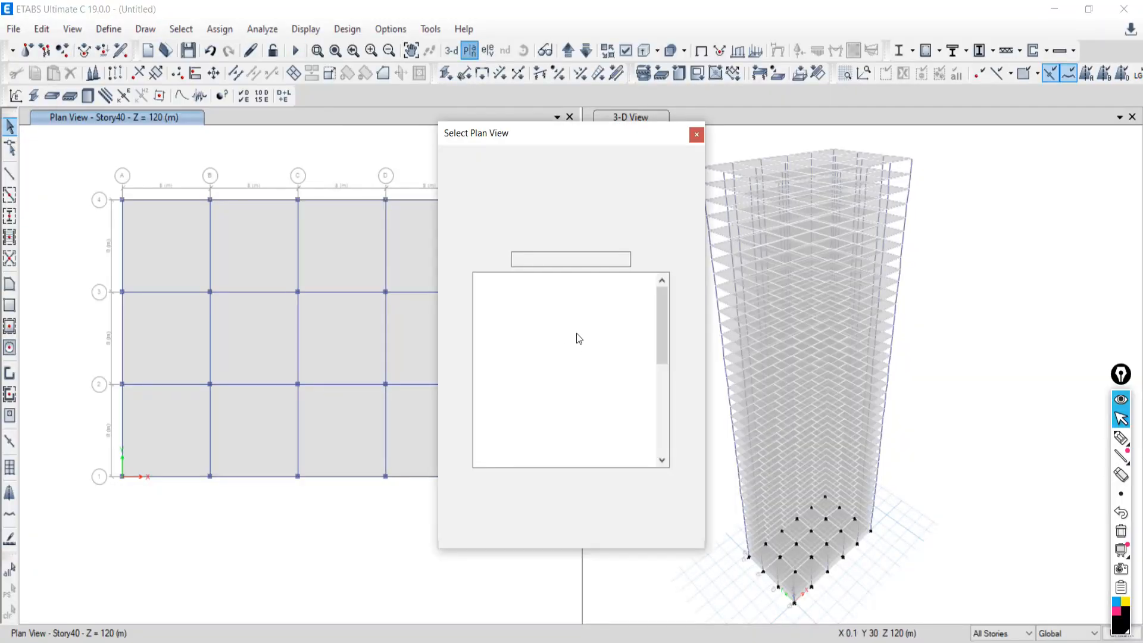
scroll(582, 449, "down", 7)
left_click(501, 463)
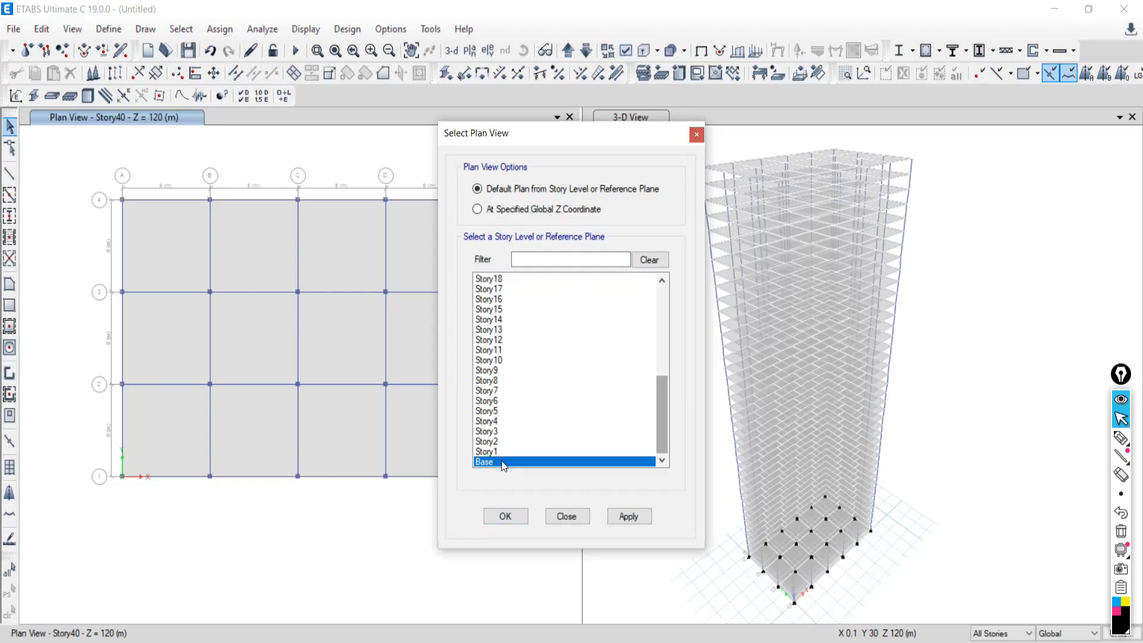
left_click(629, 517)
left_click(566, 516)
left_click(499, 331)
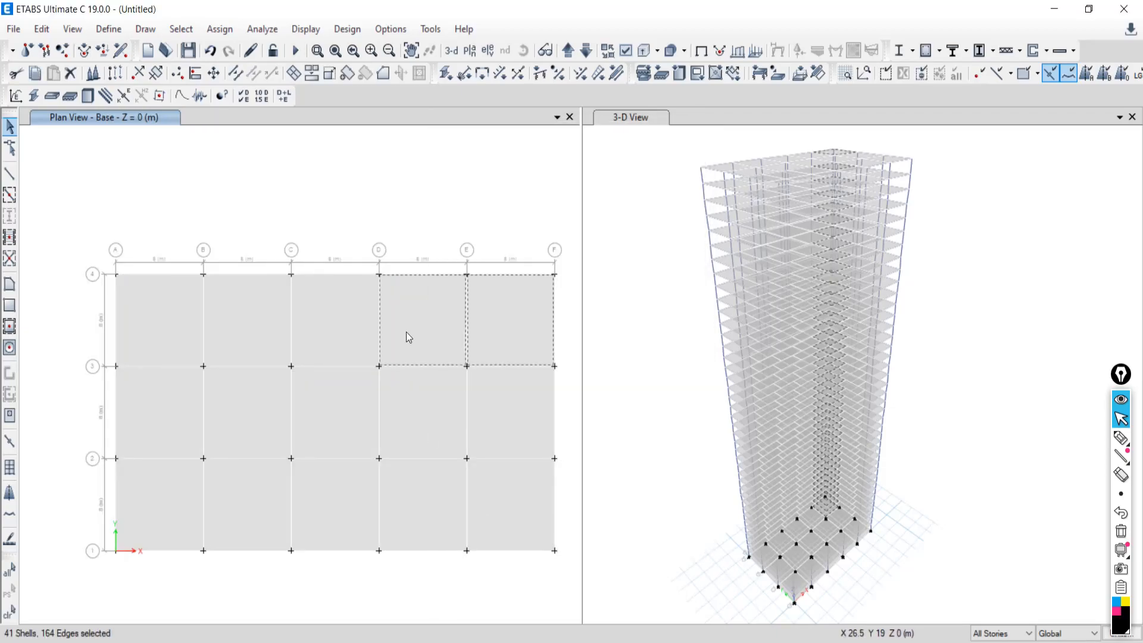
left_click(406, 331)
left_click(334, 337)
left_click(266, 343)
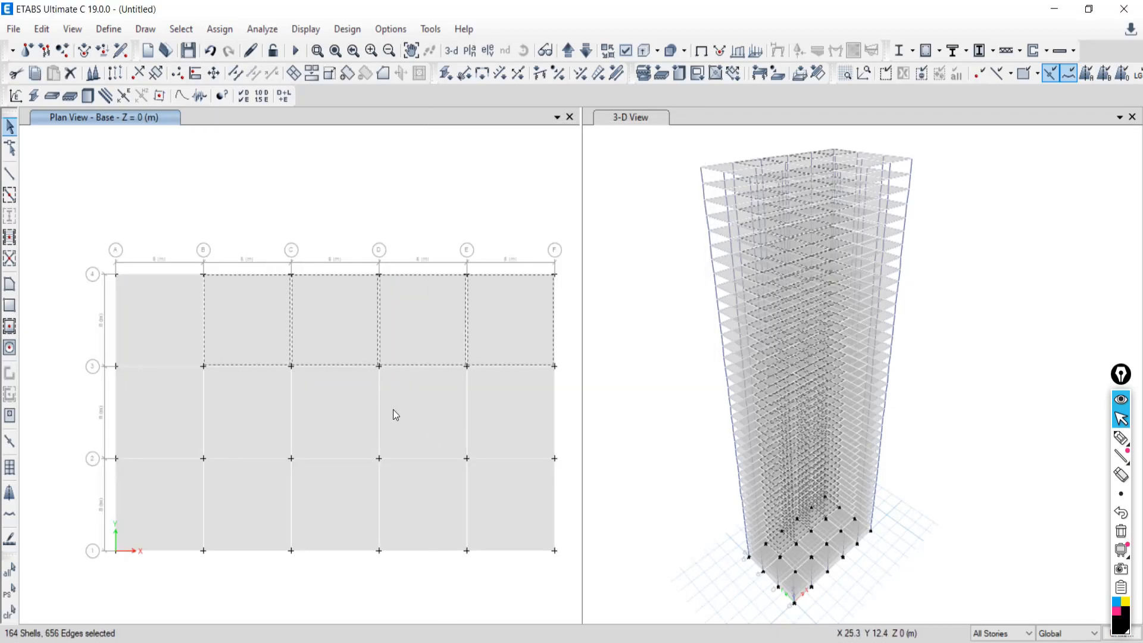
left_click(9, 611)
- Set the scope to One Story and delete the floor slabs in all grid bays on the Base level
left_click(991, 642)
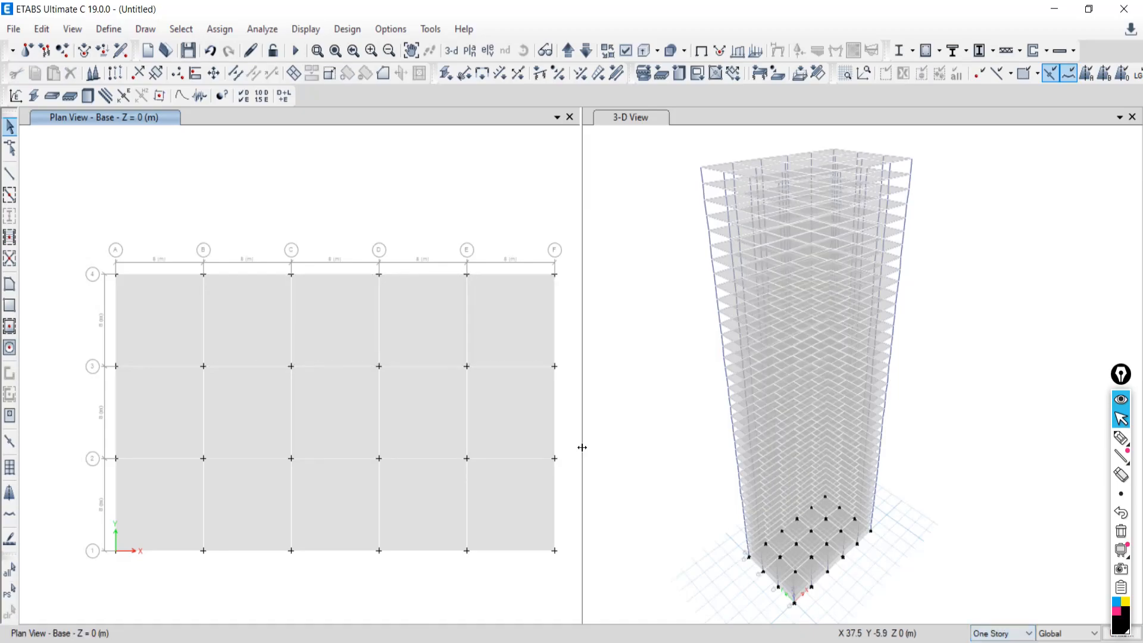
left_click(500, 324)
left_click(380, 332)
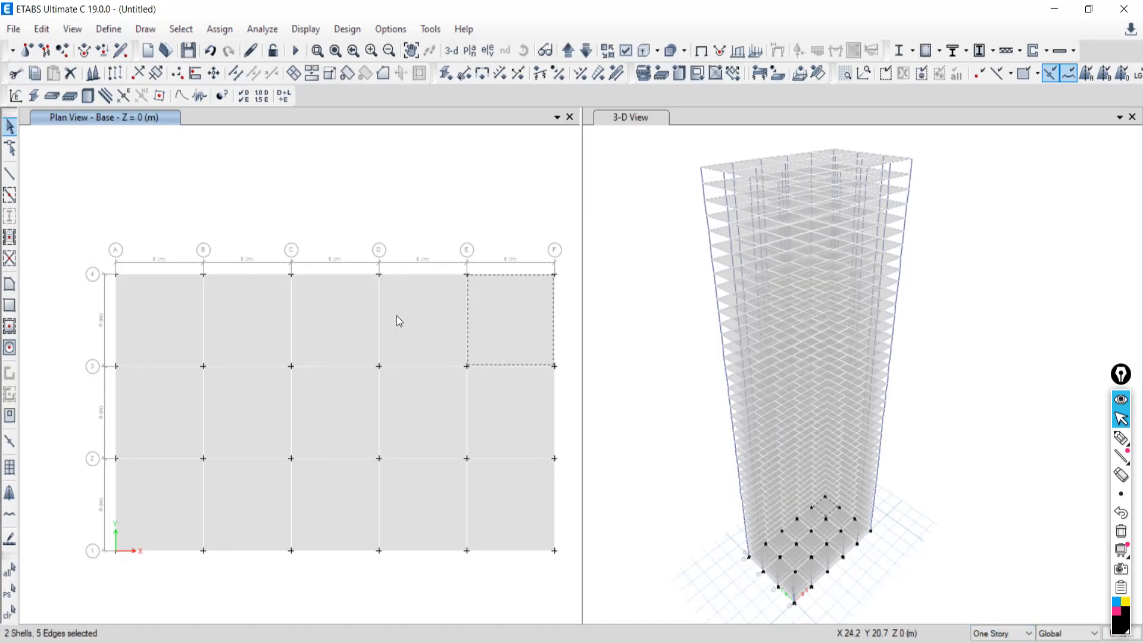
left_click(320, 314)
left_click(396, 321)
left_click(273, 321)
left_click(174, 317)
left_click(196, 387)
left_click(238, 420)
left_click(417, 431)
left_click(350, 419)
left_click(491, 506)
left_click(333, 513)
left_click(280, 518)
left_click(181, 506)
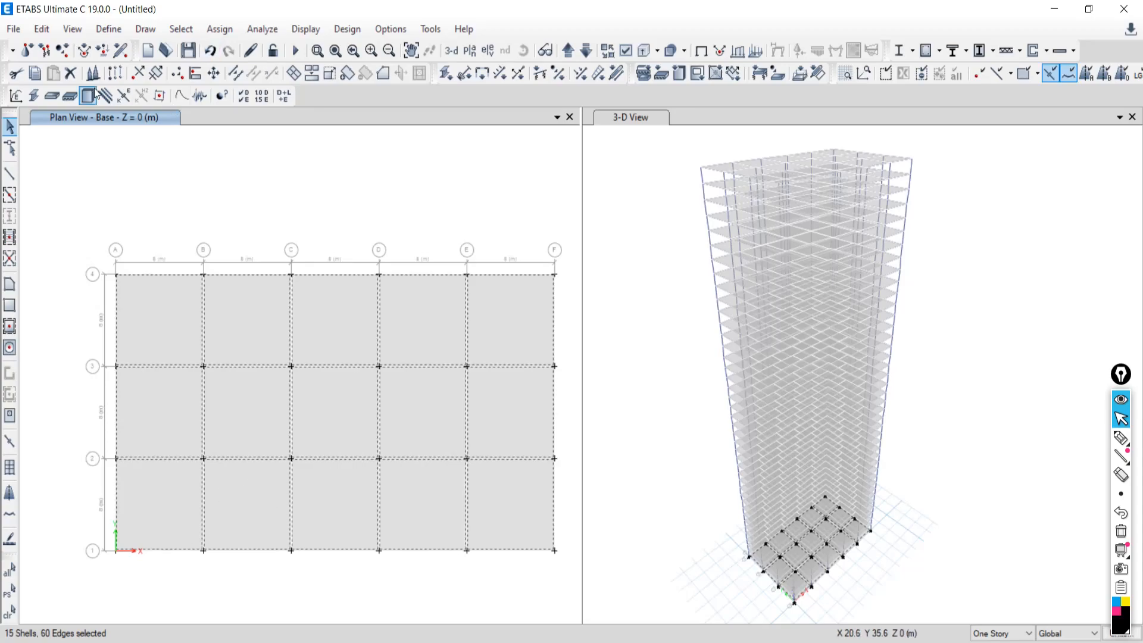
left_click(71, 73)
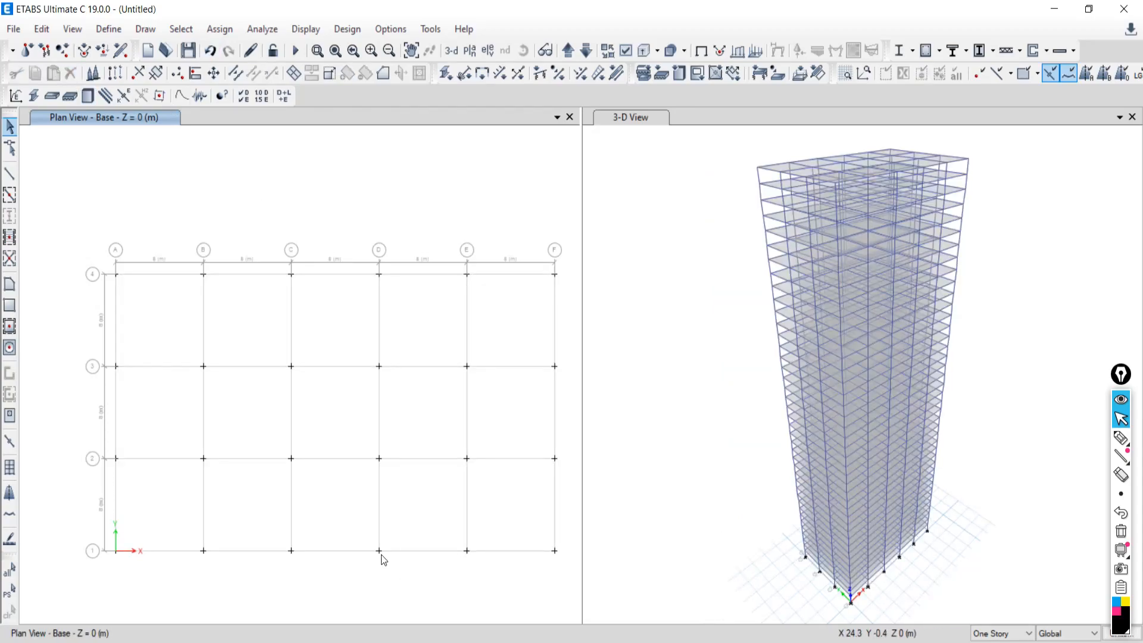
- Move the plan view up to Story1 and widen the plan window beside the 3-D view
left_click(567, 52)
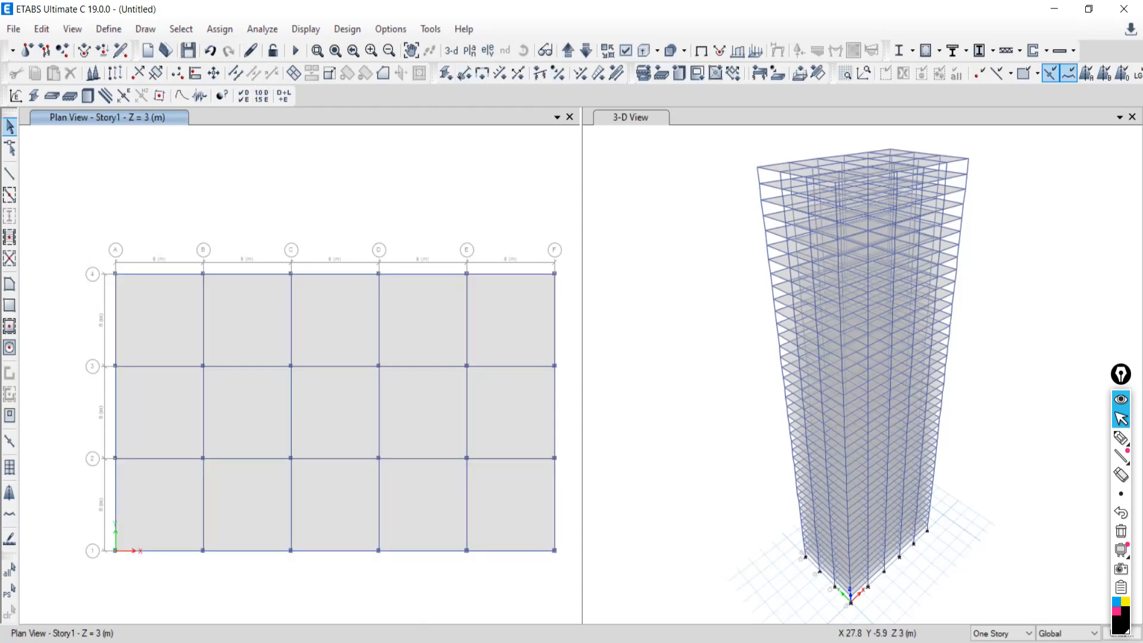
key("alt+Tab")
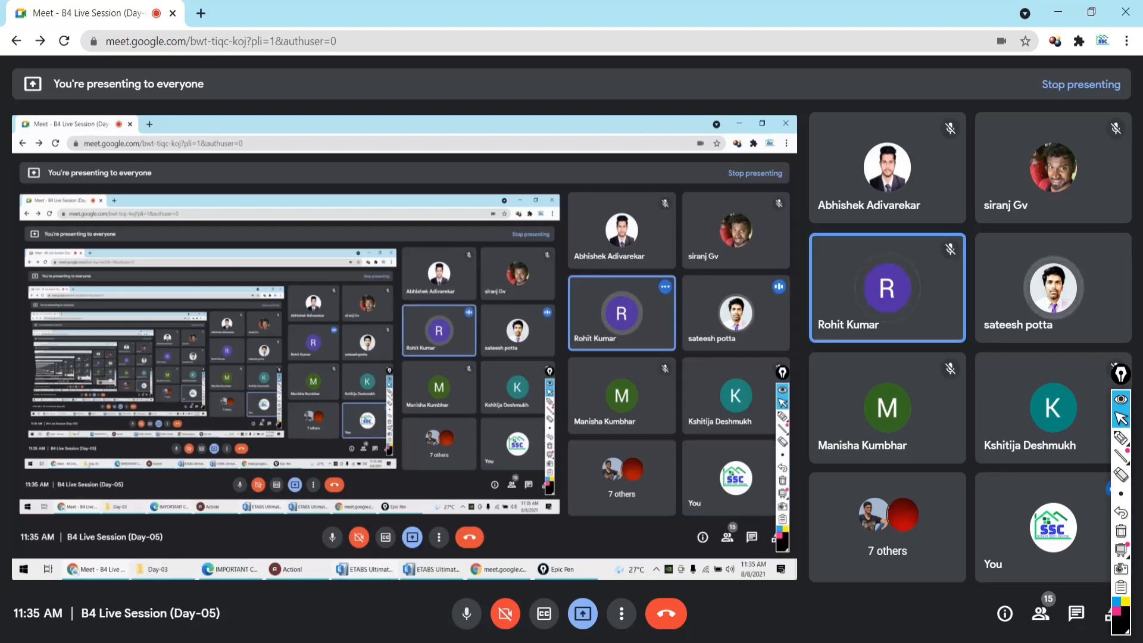
key("alt+Tab")
left_click(611, 640)
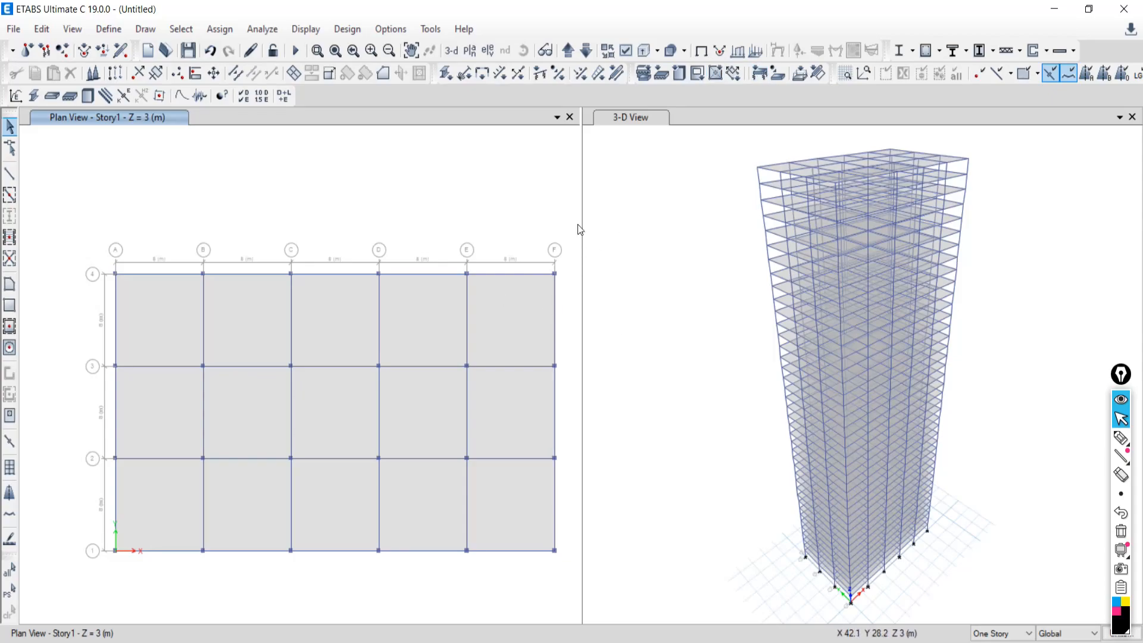
left_click_drag(583, 179, 781, 179)
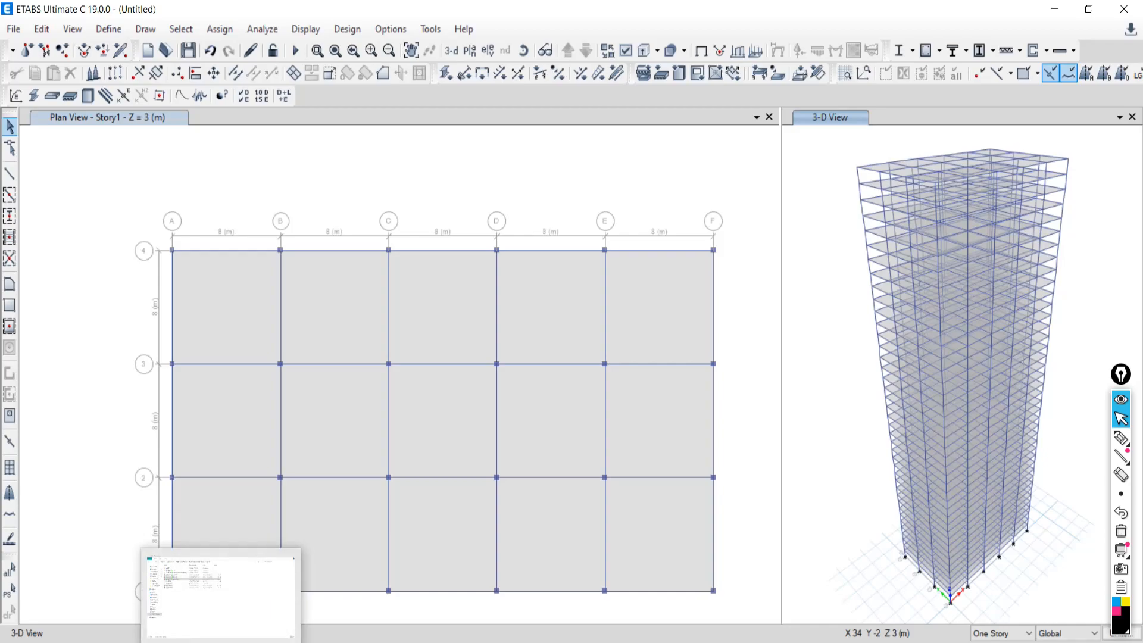
mouse_move(561, 641)
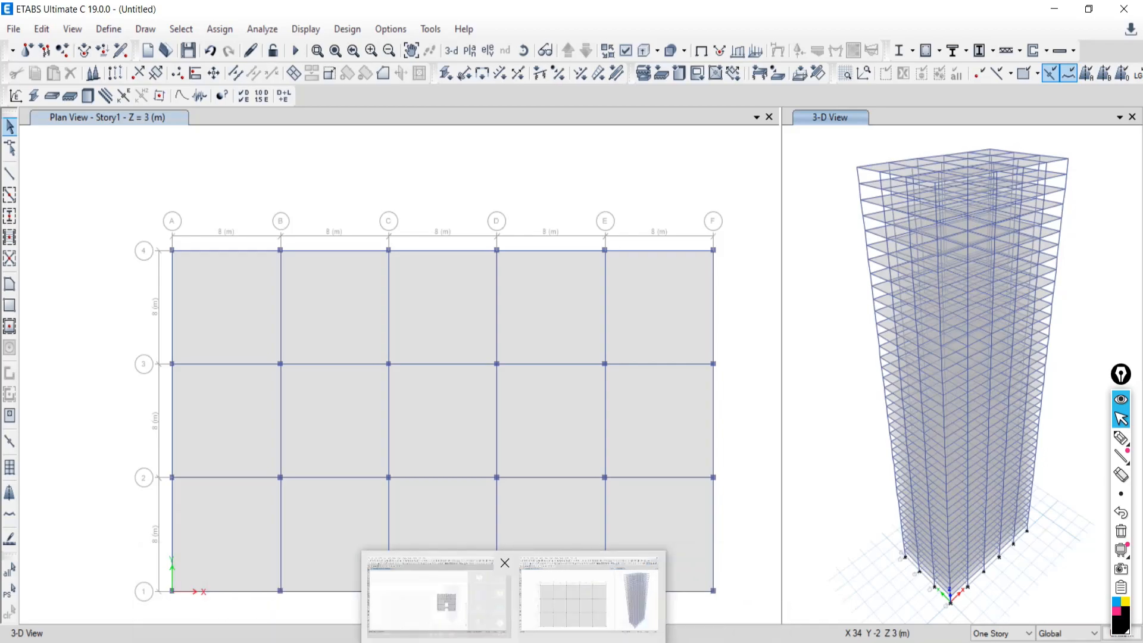
left_click(122, 638)
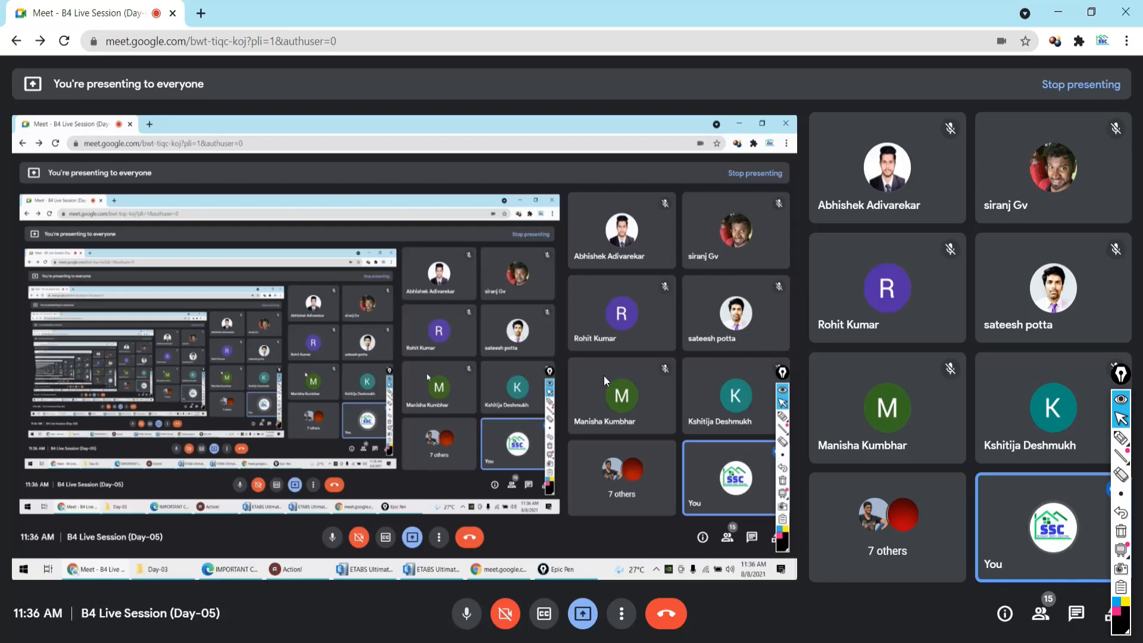
left_click(602, 642)
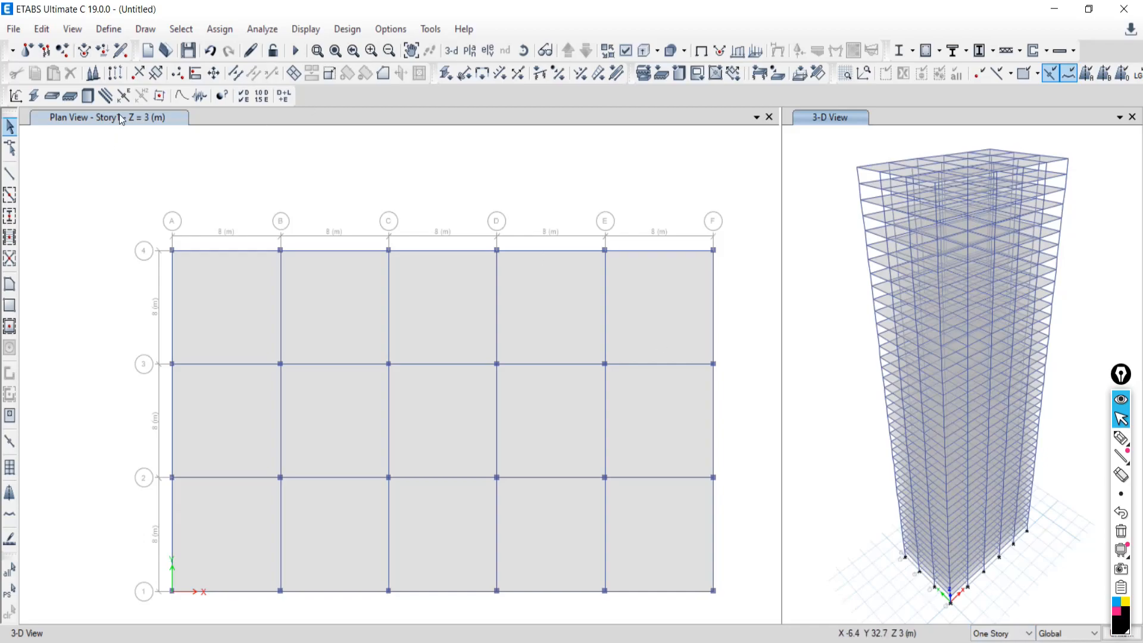
left_click(469, 51)
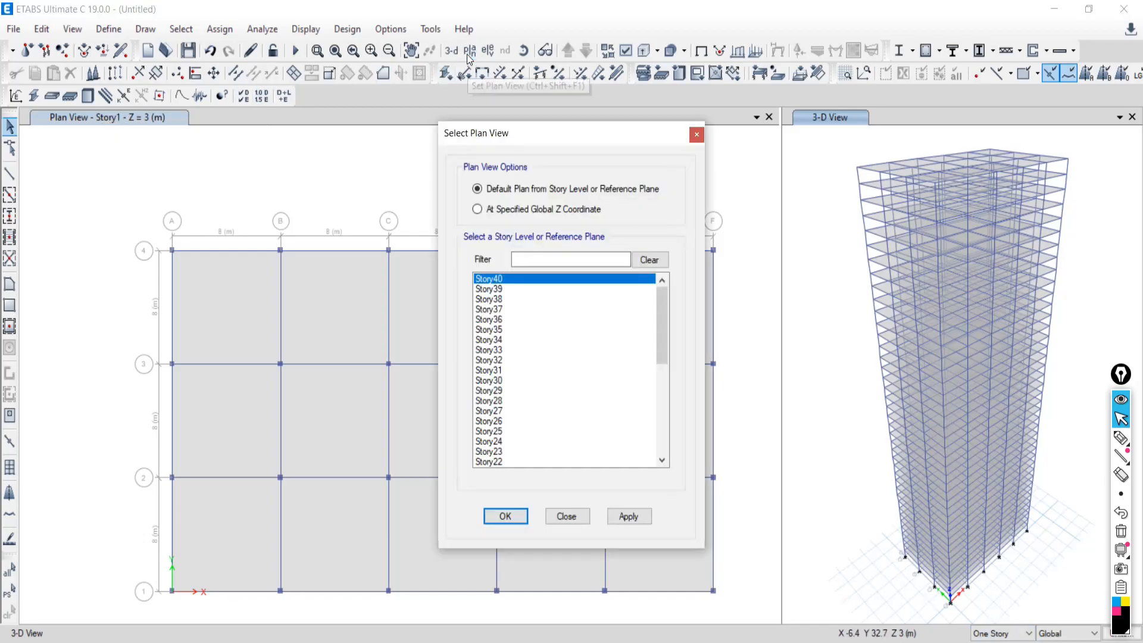
left_click(491, 421)
left_click(625, 517)
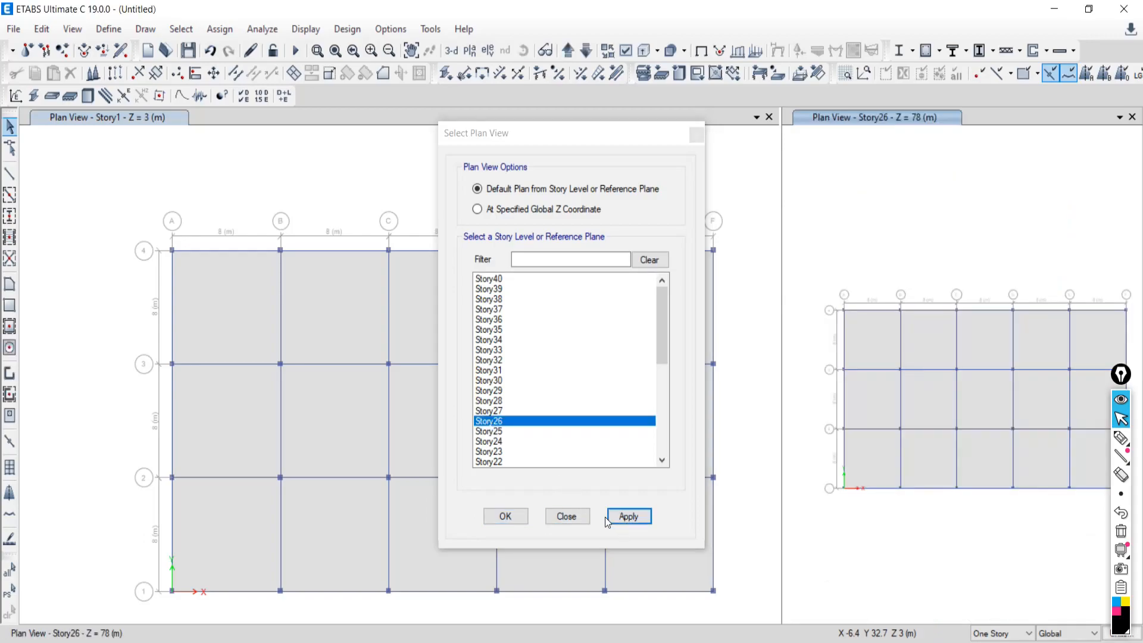
left_click(566, 517)
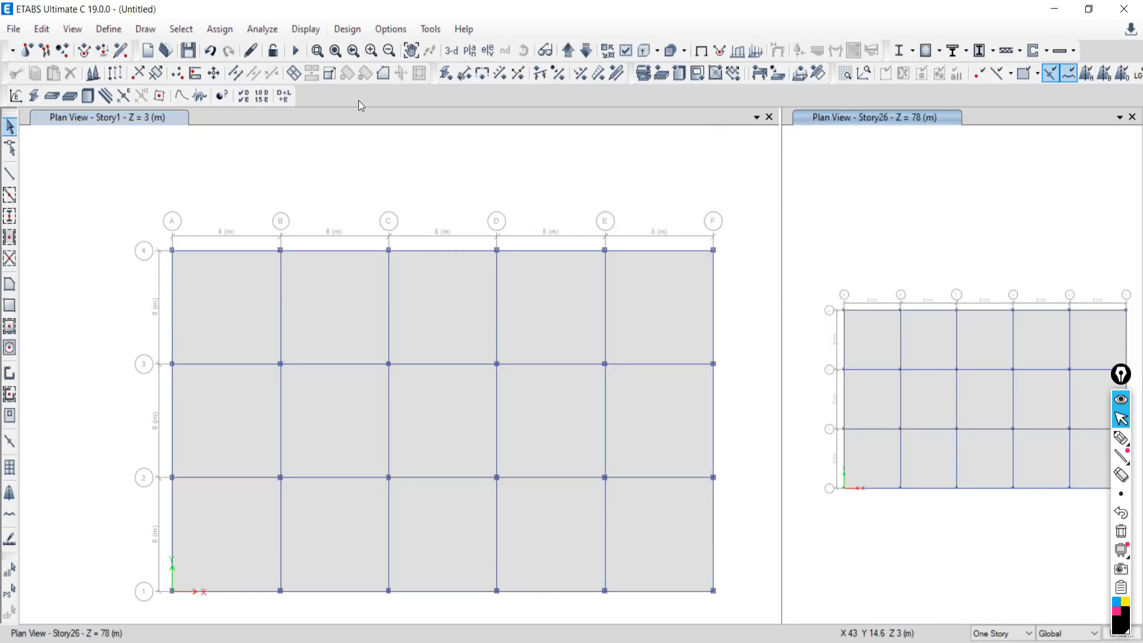
left_click(451, 52)
- Make the plan window active and switch it to the Story26 plan
left_click(263, 168)
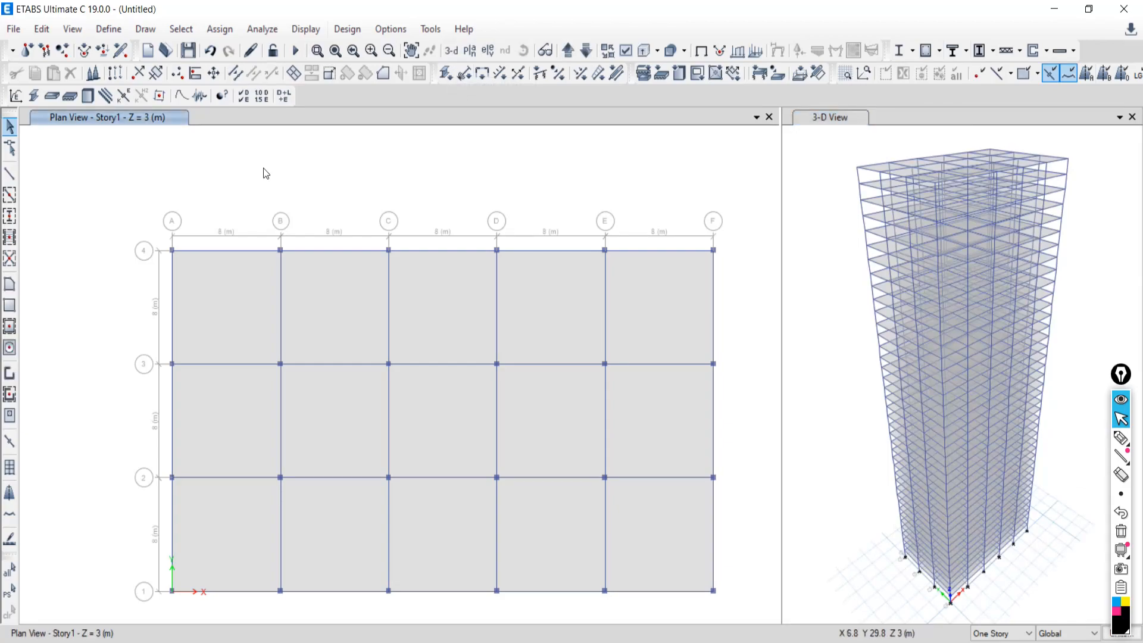
left_click(468, 55)
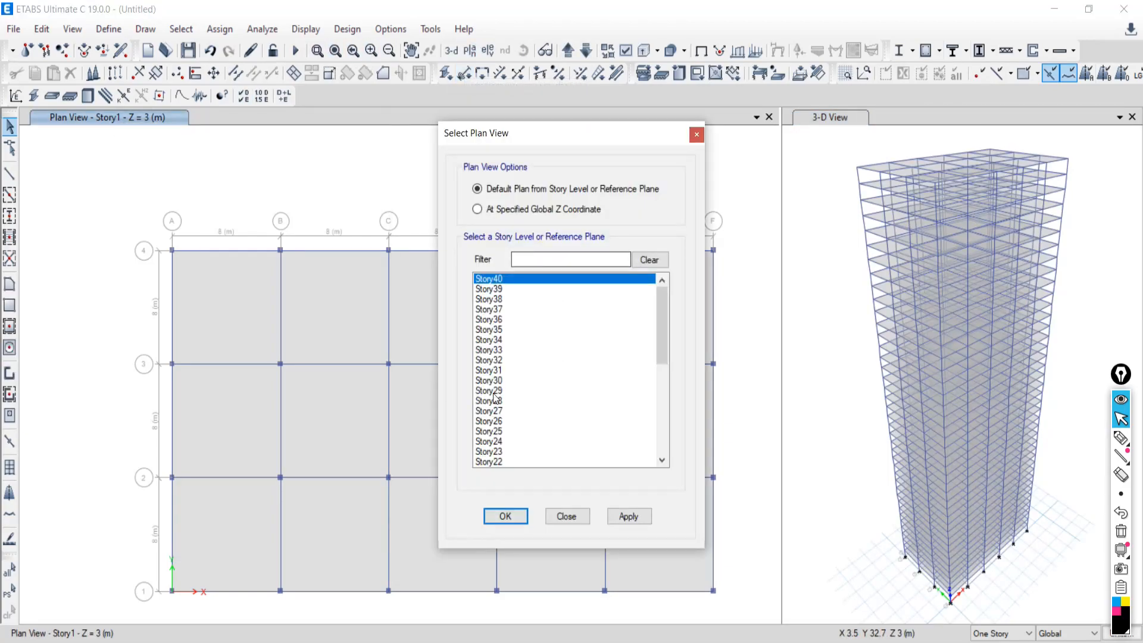
left_click(494, 423)
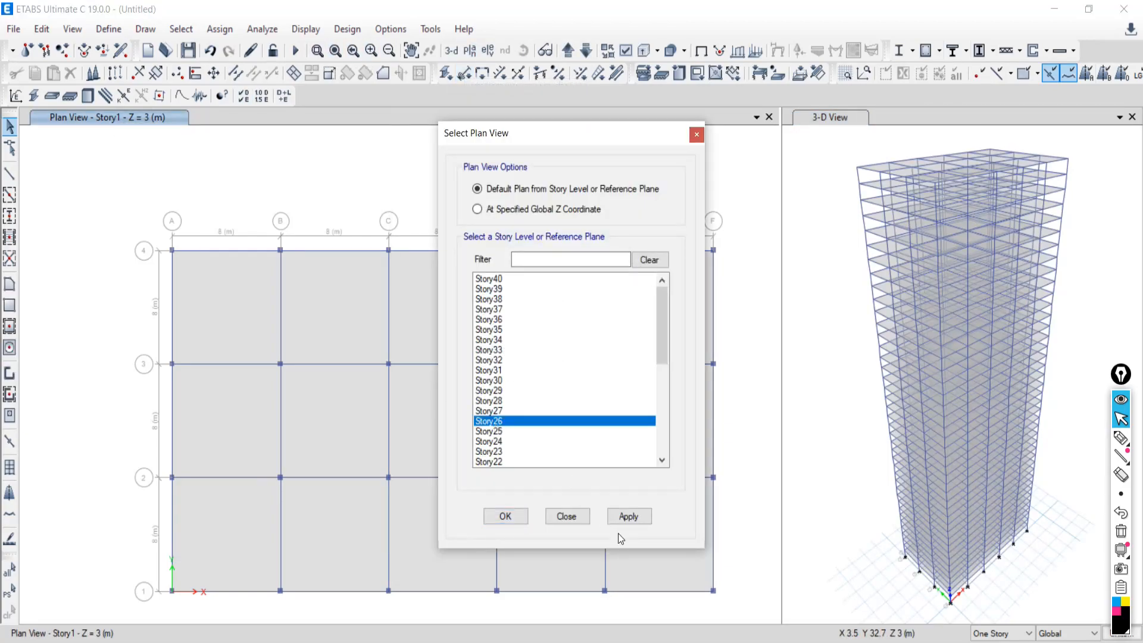
left_click(617, 518)
left_click(567, 516)
middle_click_drag(517, 463, 505, 400)
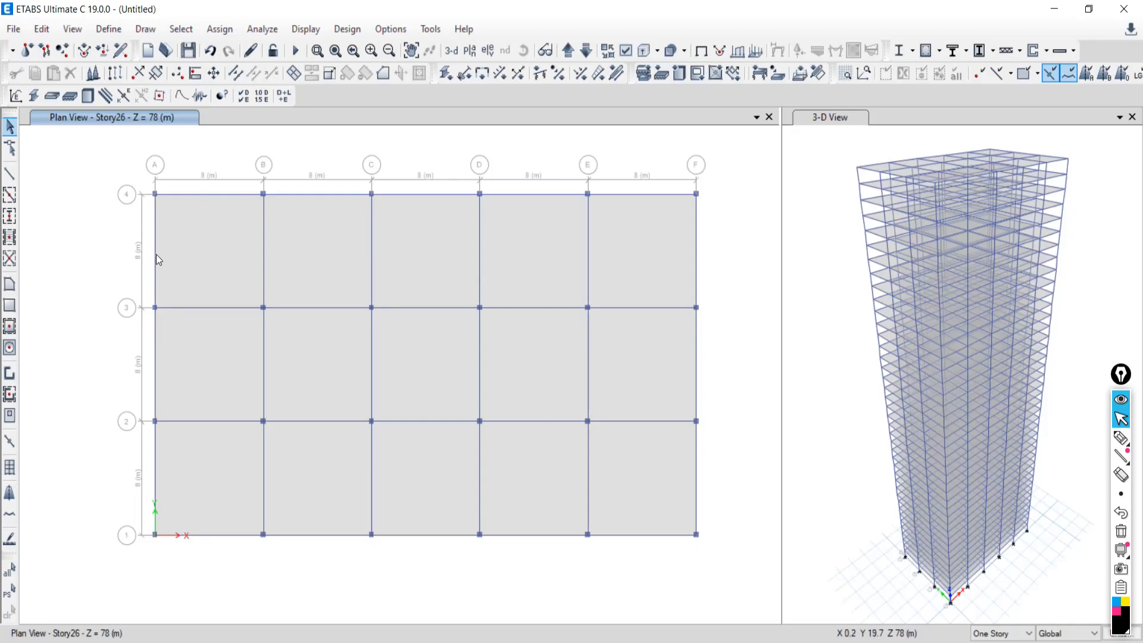
- With One Story active, select the Story26 slabs in bays A-B/3-4, E-F/1-2 and C-D/2-3, and clear the selection
left_click(207, 255)
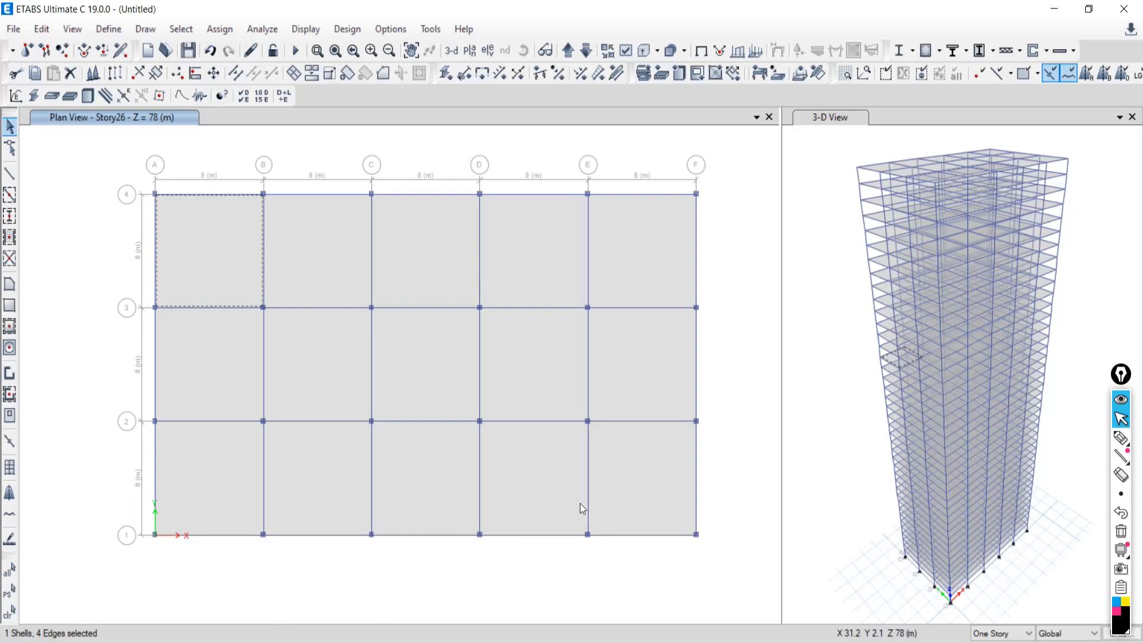
left_click(634, 481)
left_click(407, 369)
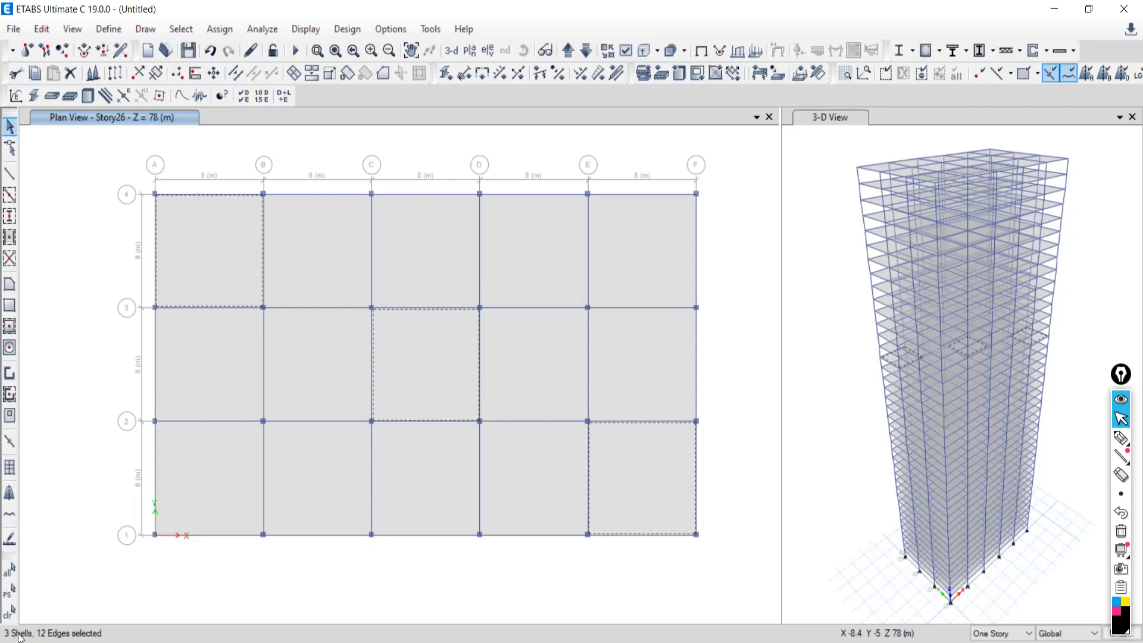
mouse_move(123, 640)
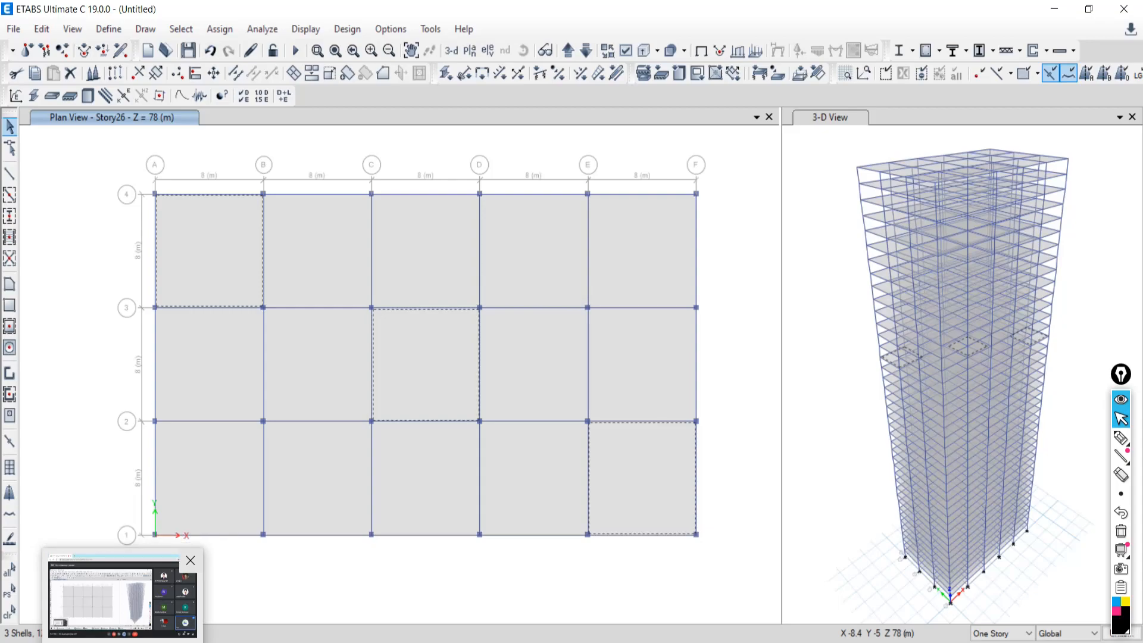
left_click(9, 612)
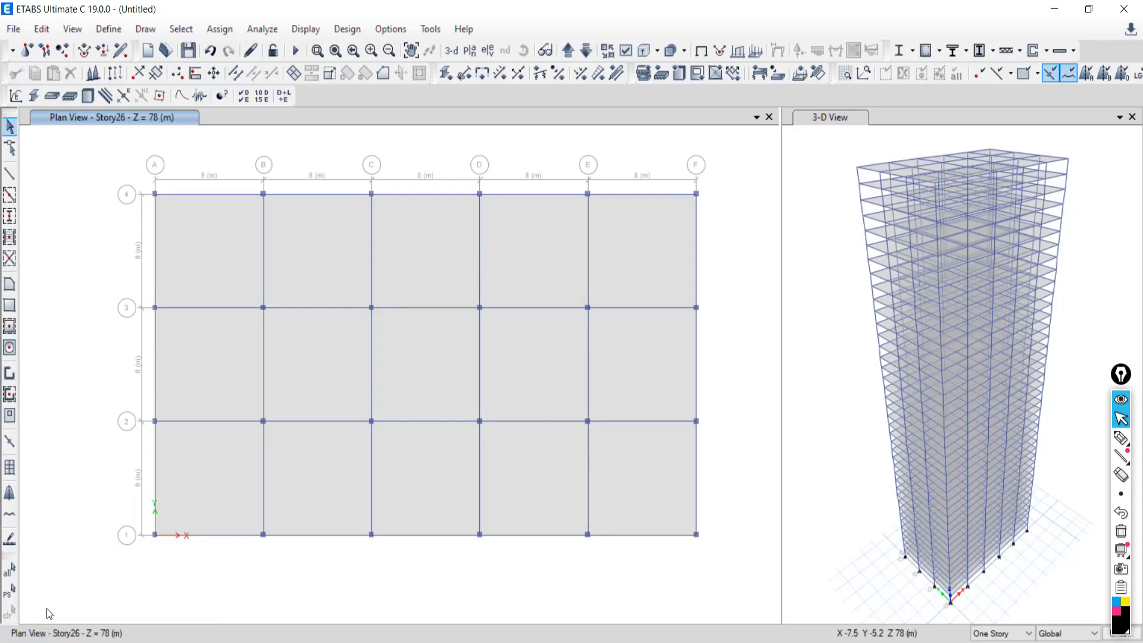
- Select the Story26 corner slabs in bays E-F/1-2 and A-B/3-4 under One Story, and clear the selection
left_click(636, 467)
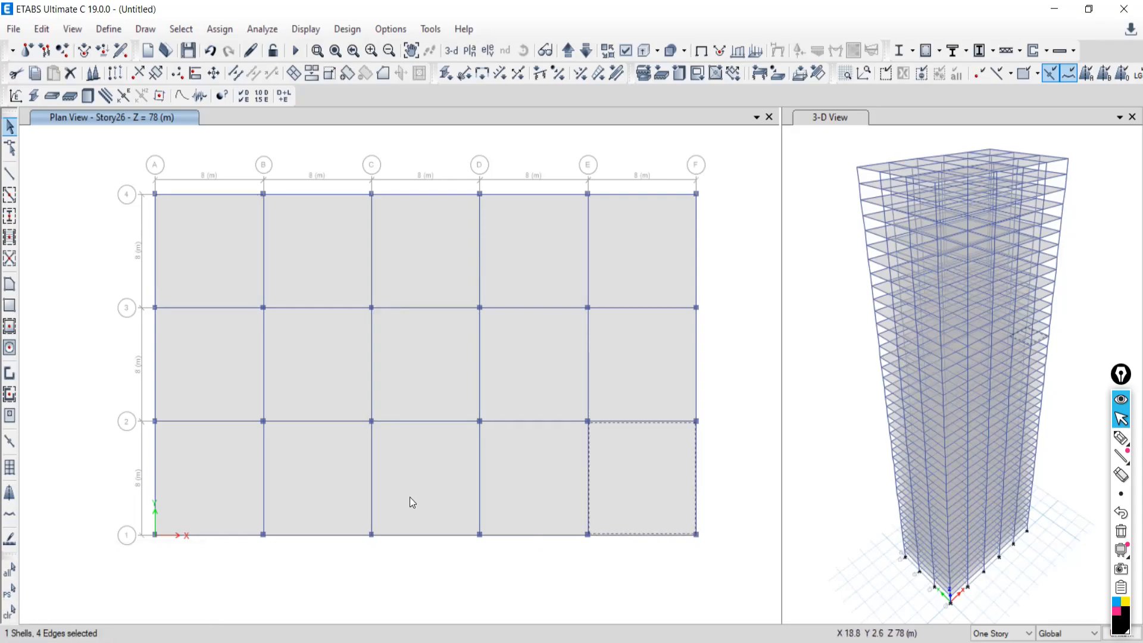
left_click(207, 264)
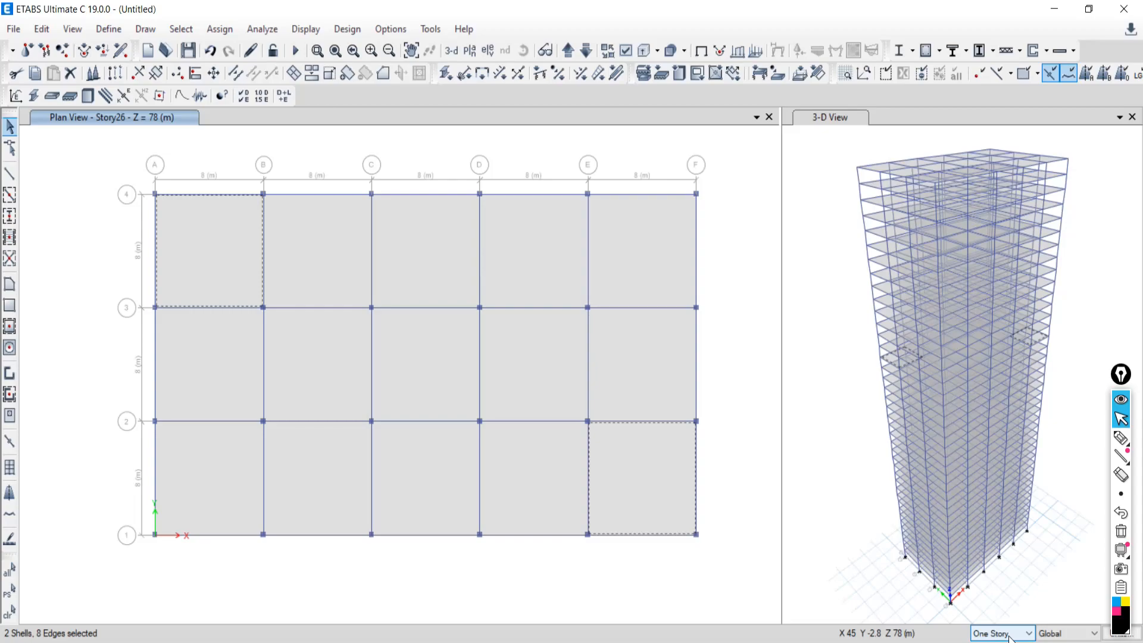
left_click(9, 611)
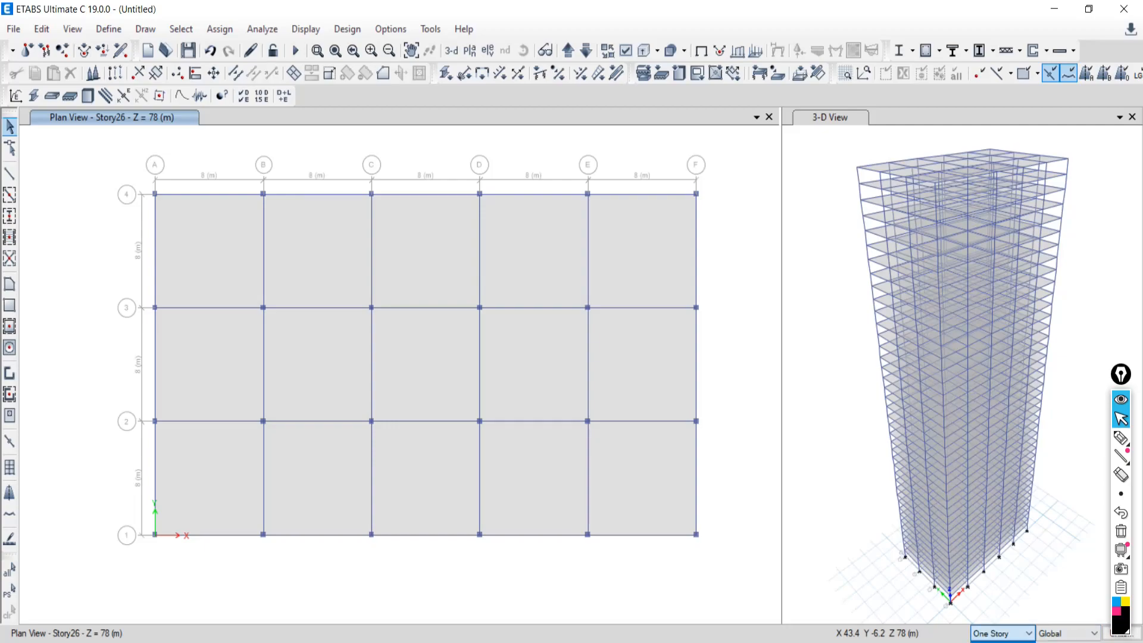
- Set the scope to All Stories and select the slabs in bays A-B/3-4, E-F/1-2 and C-D/2-3 on every story
left_click(1000, 642)
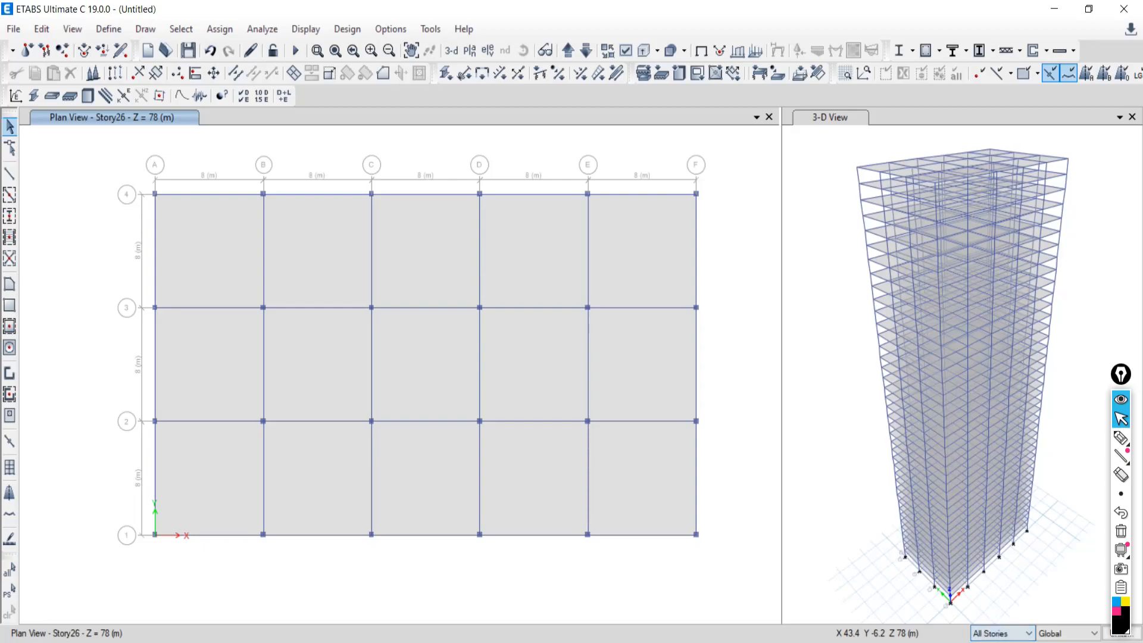
left_click(204, 249)
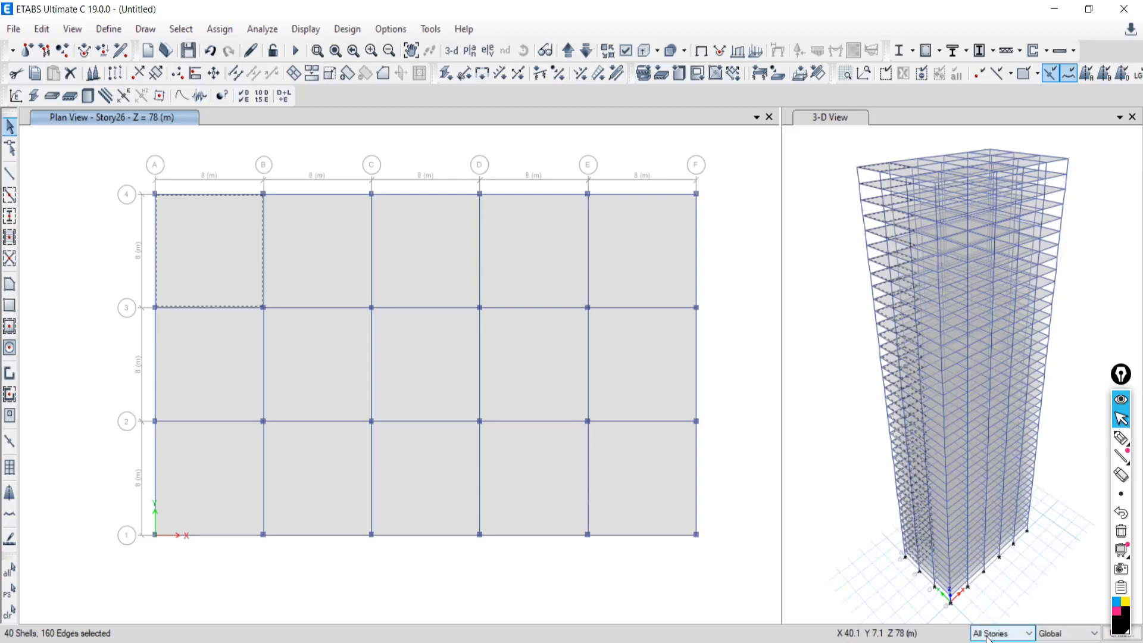
left_click(626, 471)
scroll(1048, 168, "up", 5)
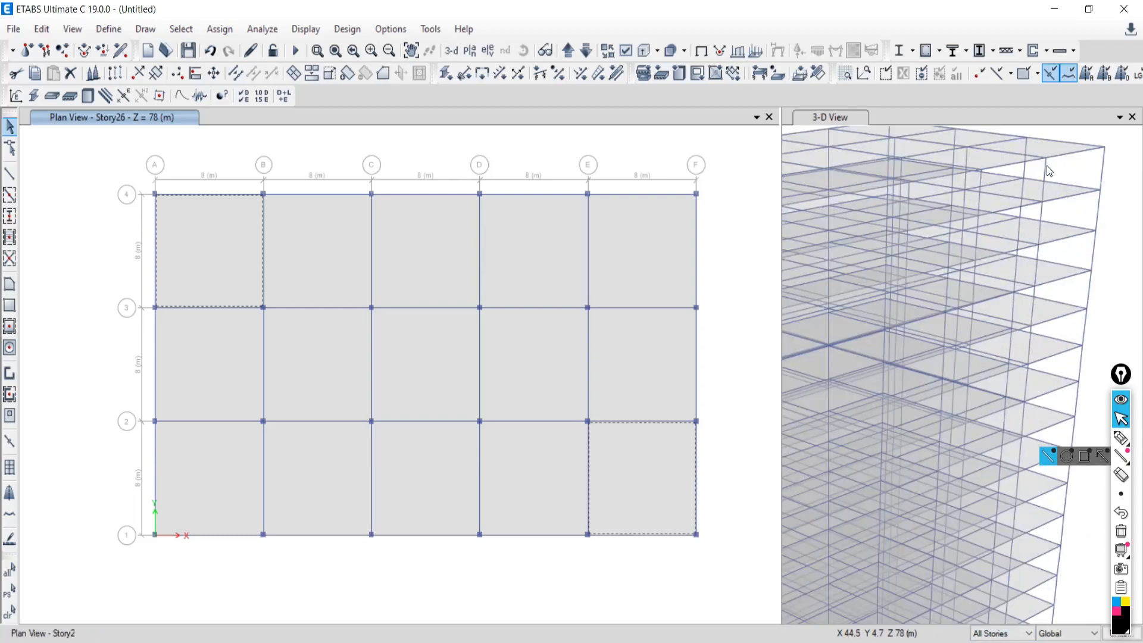
scroll(1054, 213, "down", 5)
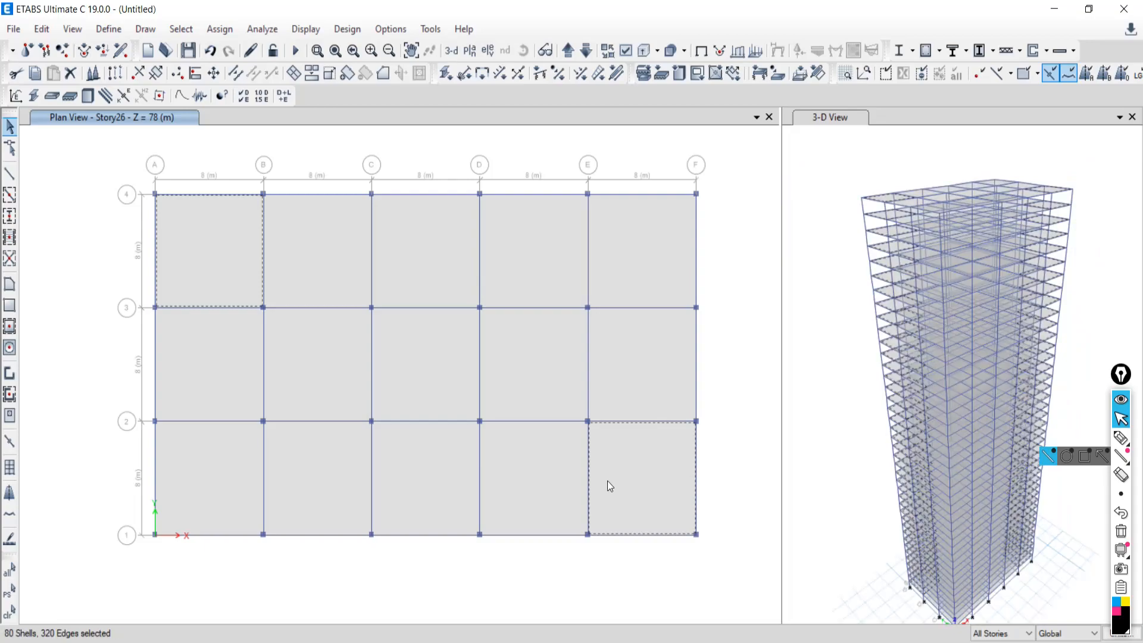
middle_click_drag(629, 480, 615, 467)
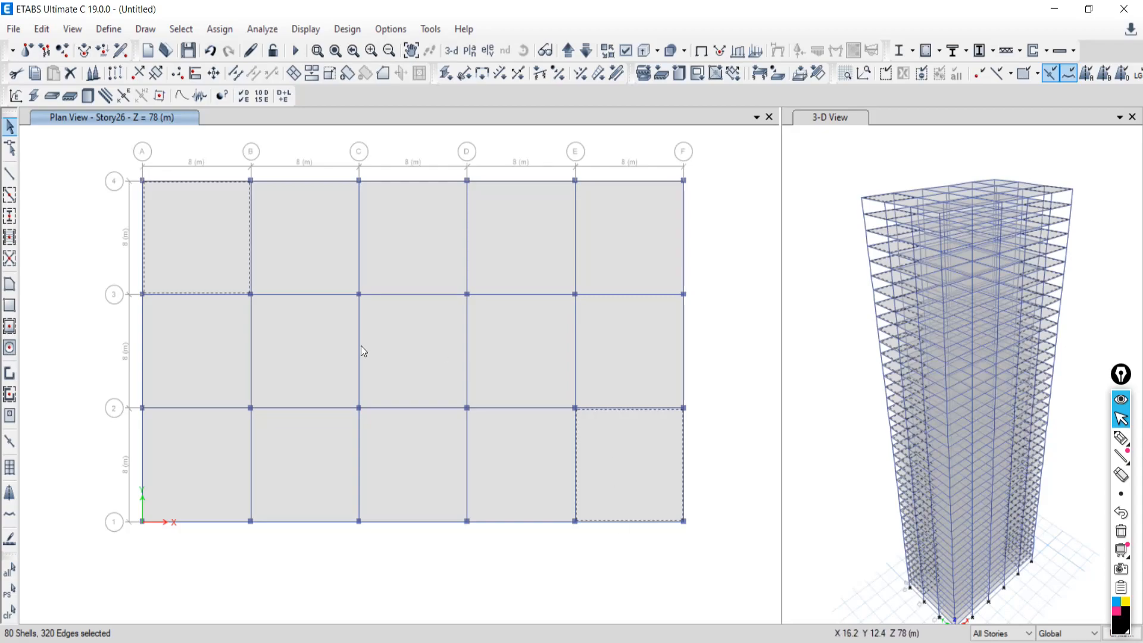
left_click(405, 352)
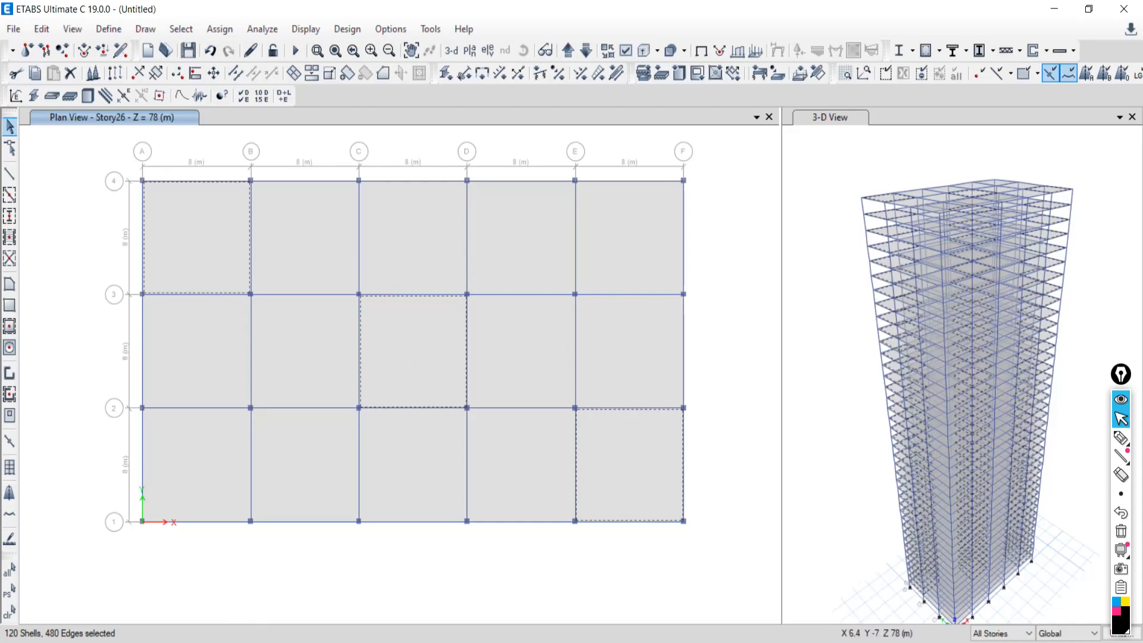
- Show only the selected slabs, switch the plan window to a 3-D view and make the slab fill more opaque
left_click(140, 642)
left_click(513, 642)
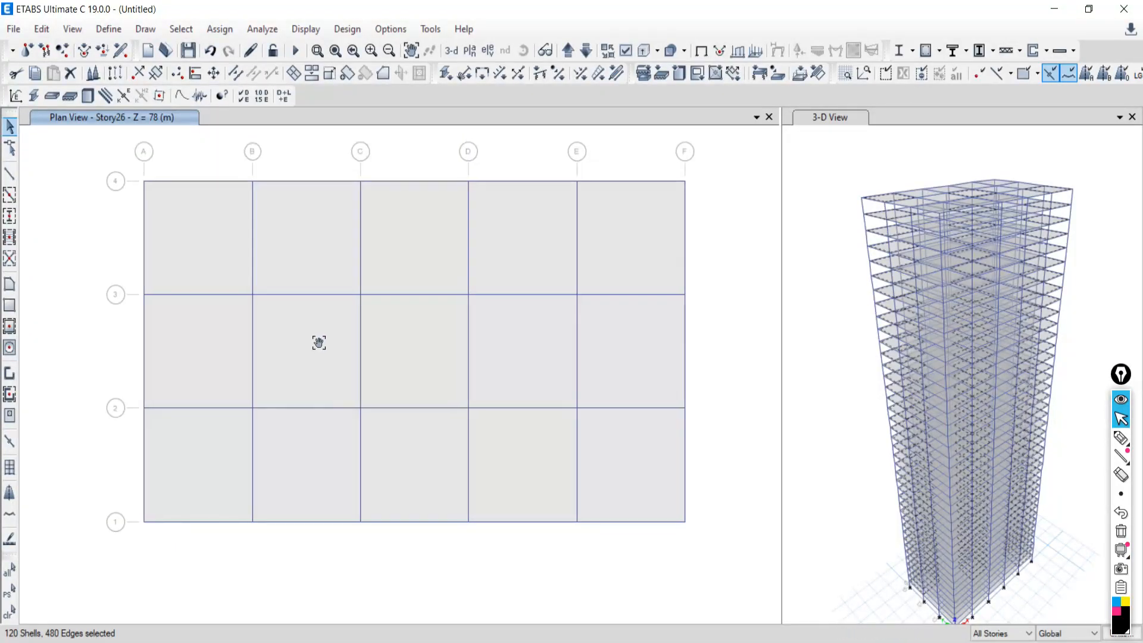
right_click(93, 152)
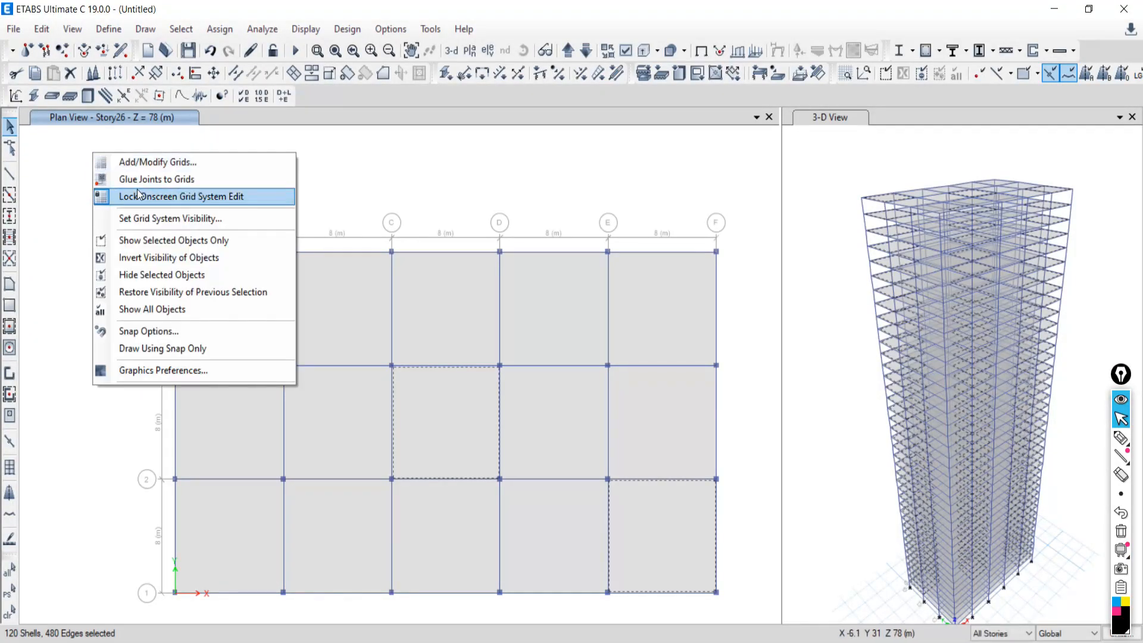
left_click(143, 241)
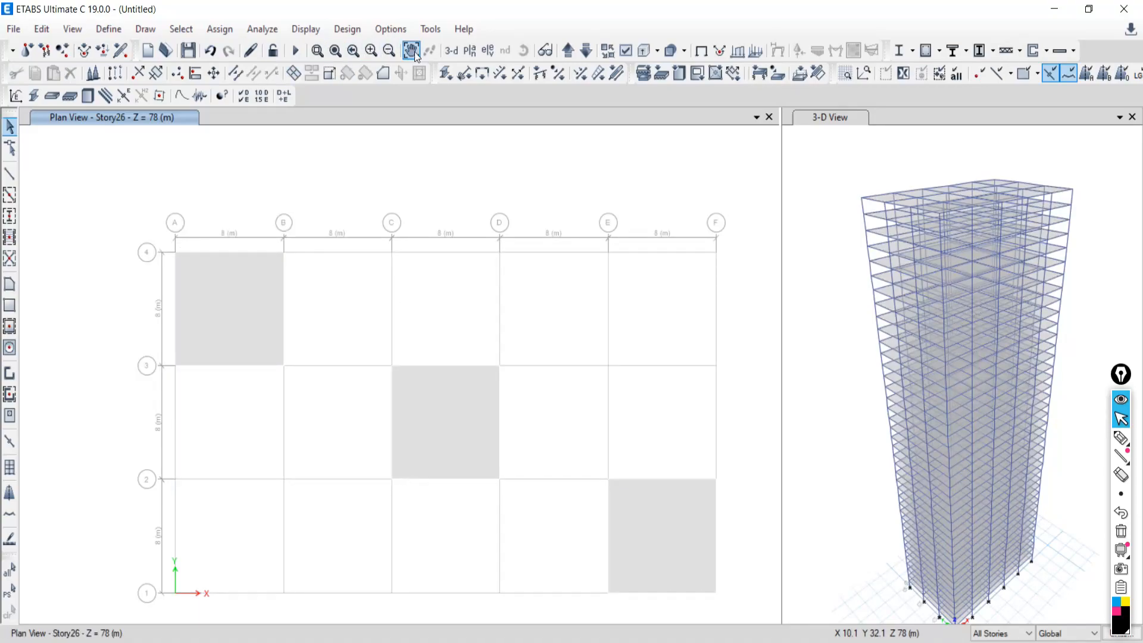
left_click(452, 51)
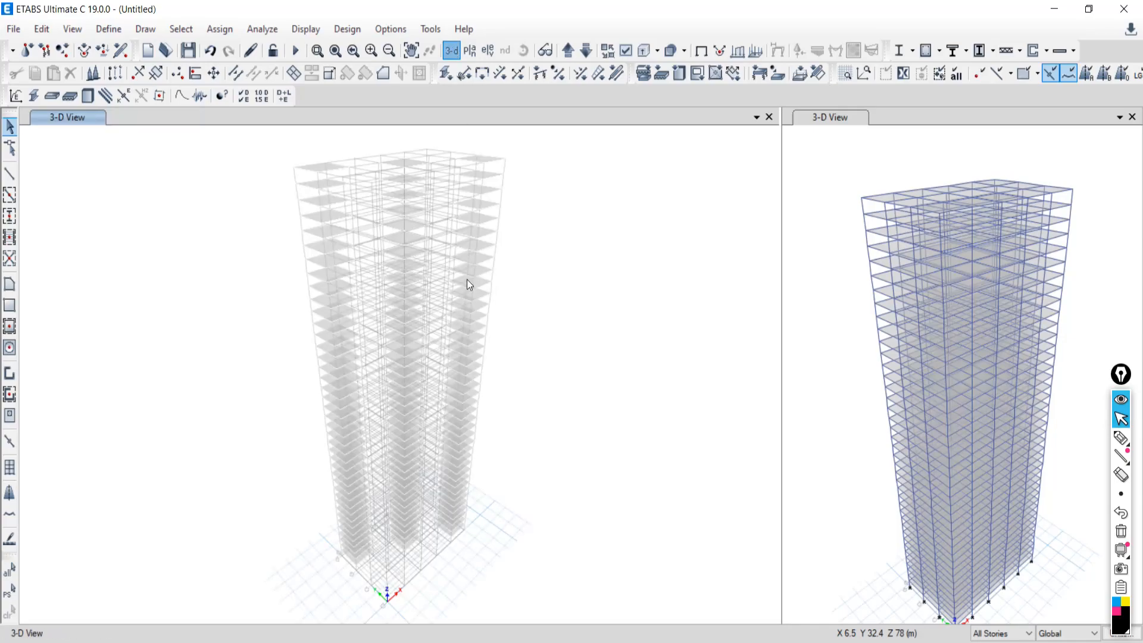
left_click(626, 51)
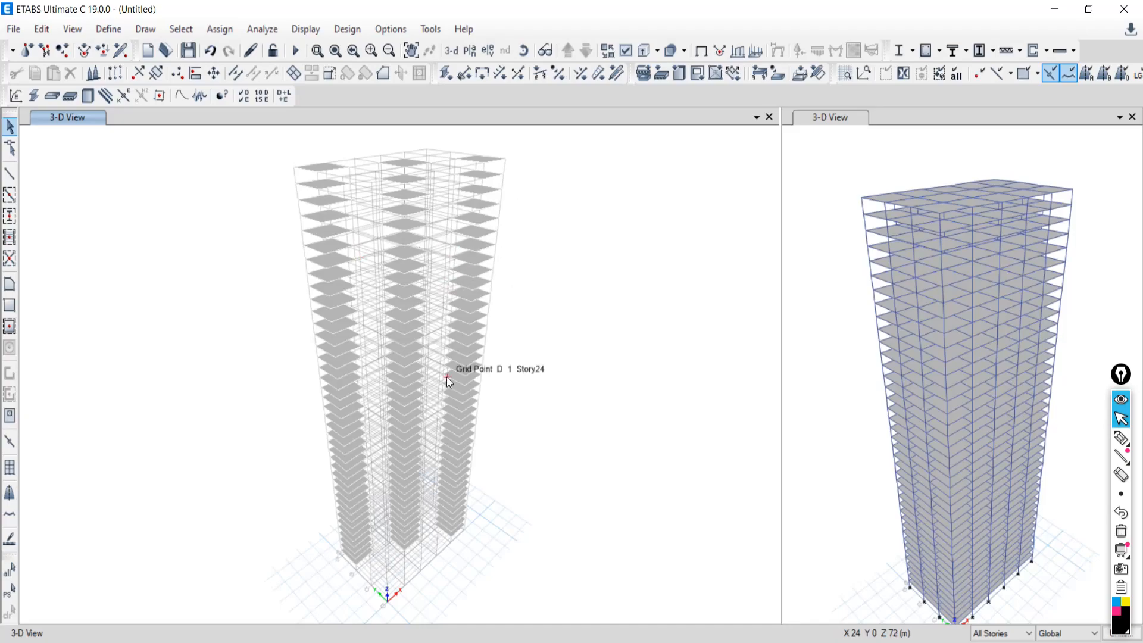
- Switch the isolated 3-D view to the Story35 plan and show all objects in it
left_click(471, 50)
left_click(477, 331)
left_click(628, 517)
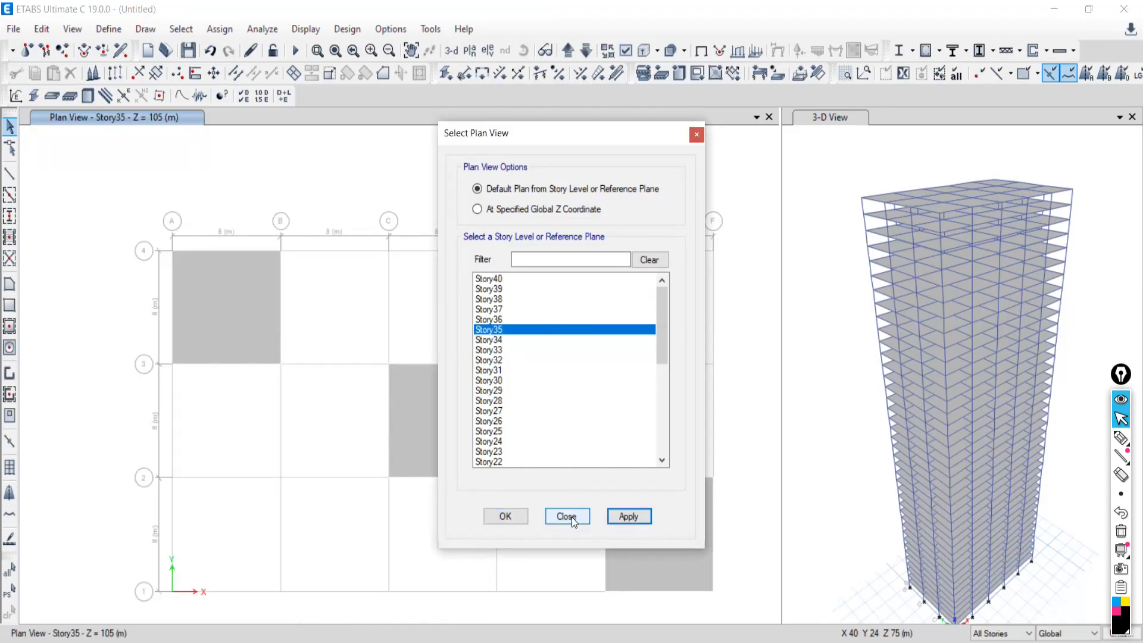
left_click(570, 516)
right_click(138, 156)
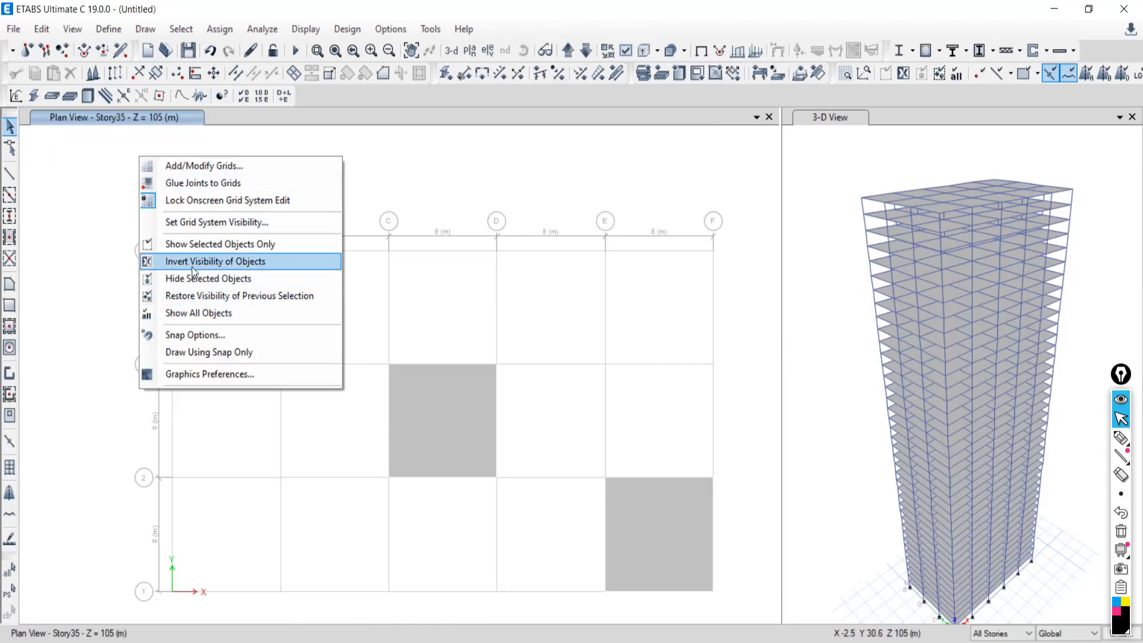
left_click(199, 314)
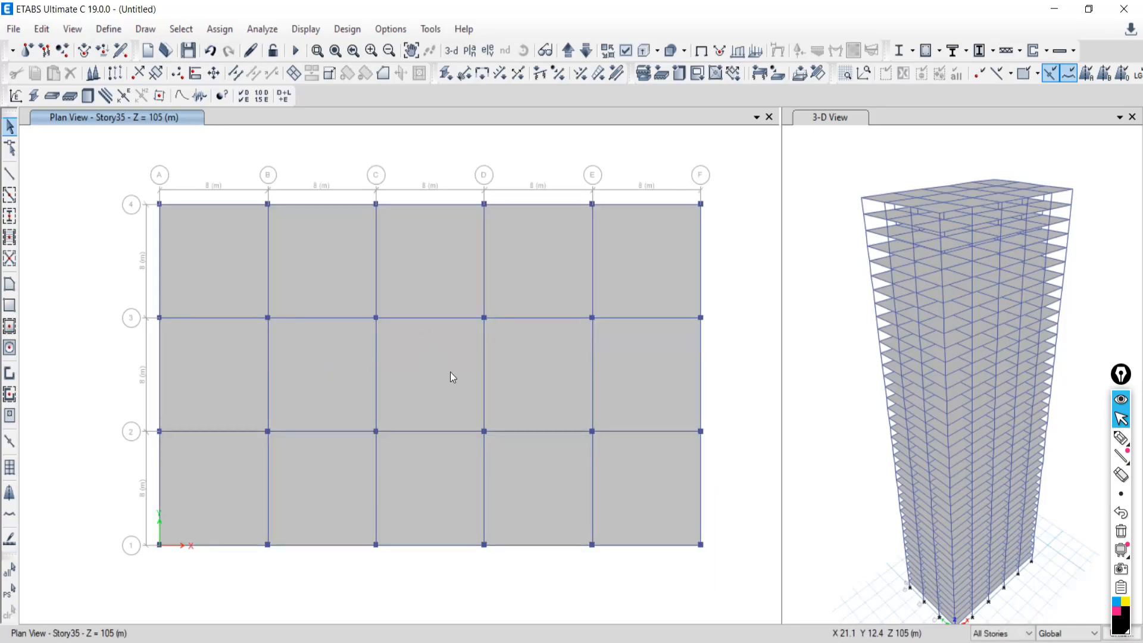
- Set the scope to One Story, select Story35 beams E-F on grid 4, D-E on grid 1 and 2-3 on grid A, and clear the selection
left_click(1002, 634)
left_click(992, 595)
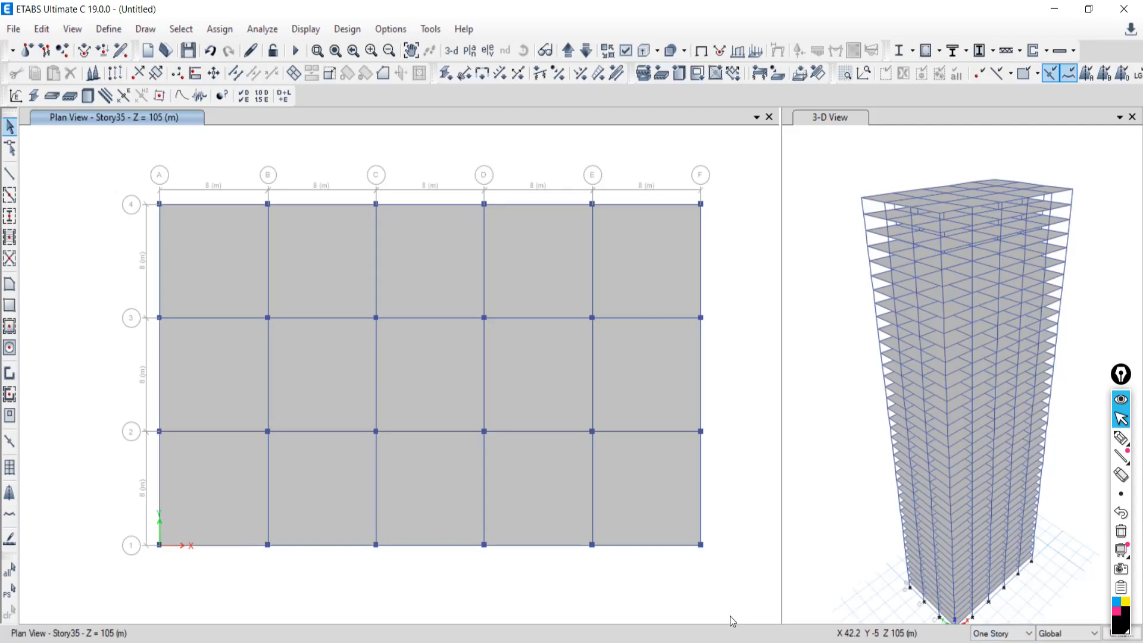
left_click_drag(661, 159, 643, 216)
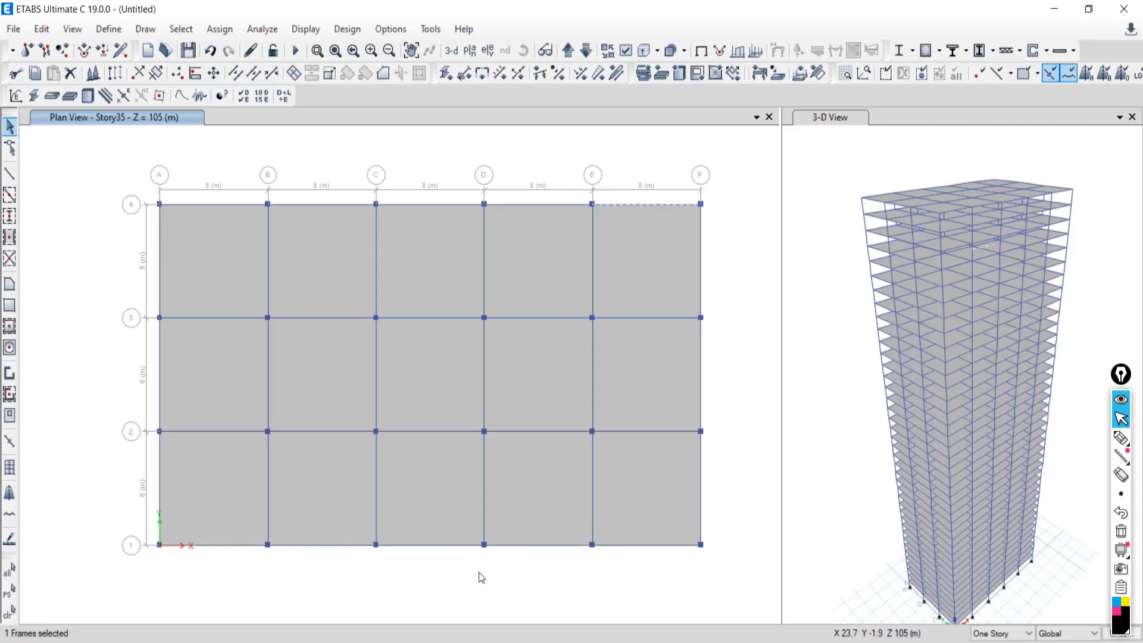
left_click(512, 551)
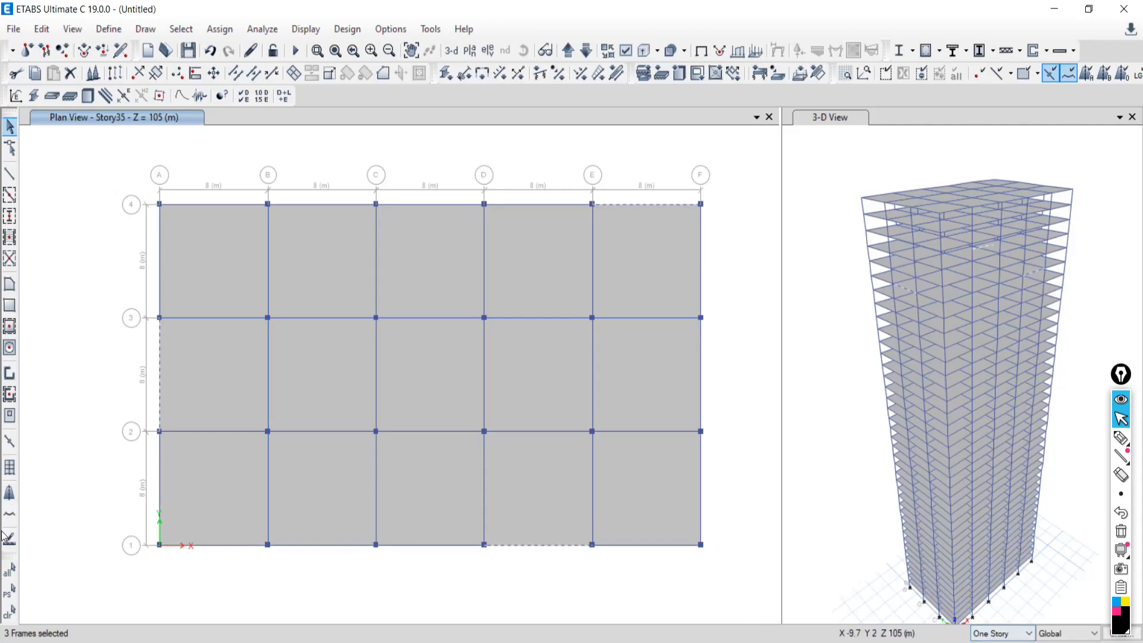
left_click(10, 610)
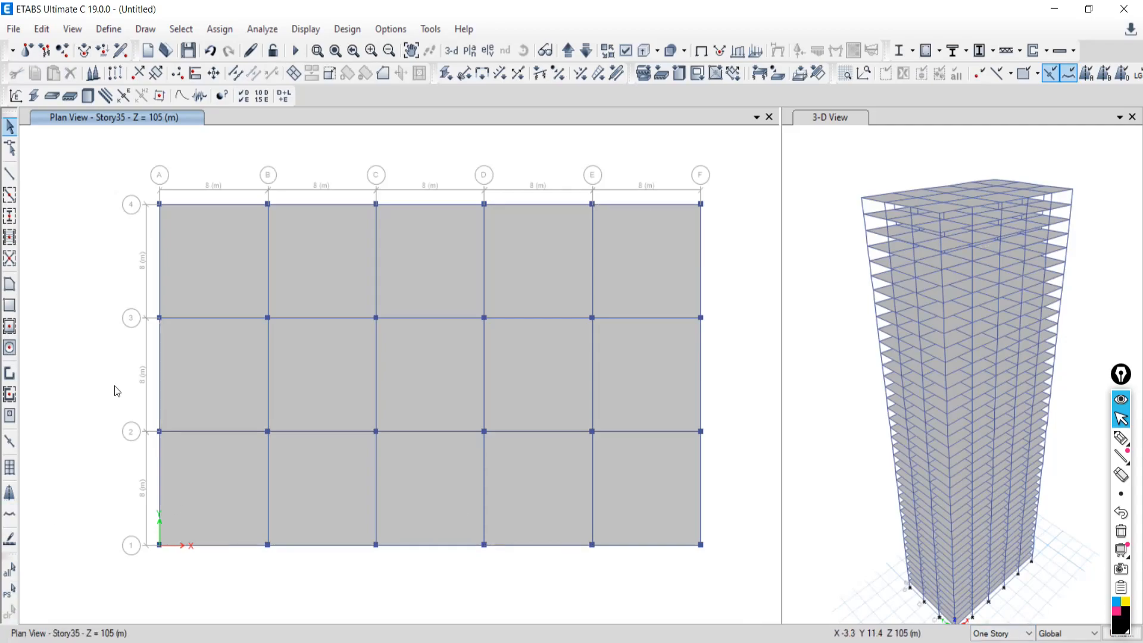
- Set the scope to All Stories and select the grid A beam between grids 2 and 3 on every story
left_click(158, 351)
left_click(160, 348)
left_click(1004, 637)
left_click(992, 642)
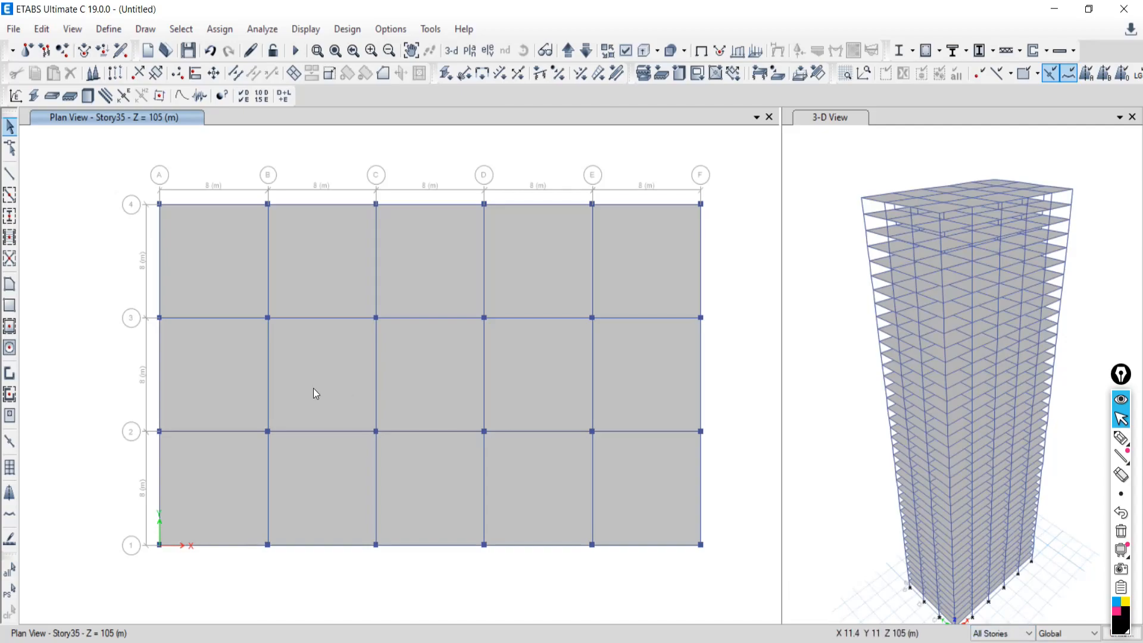
left_click(159, 359)
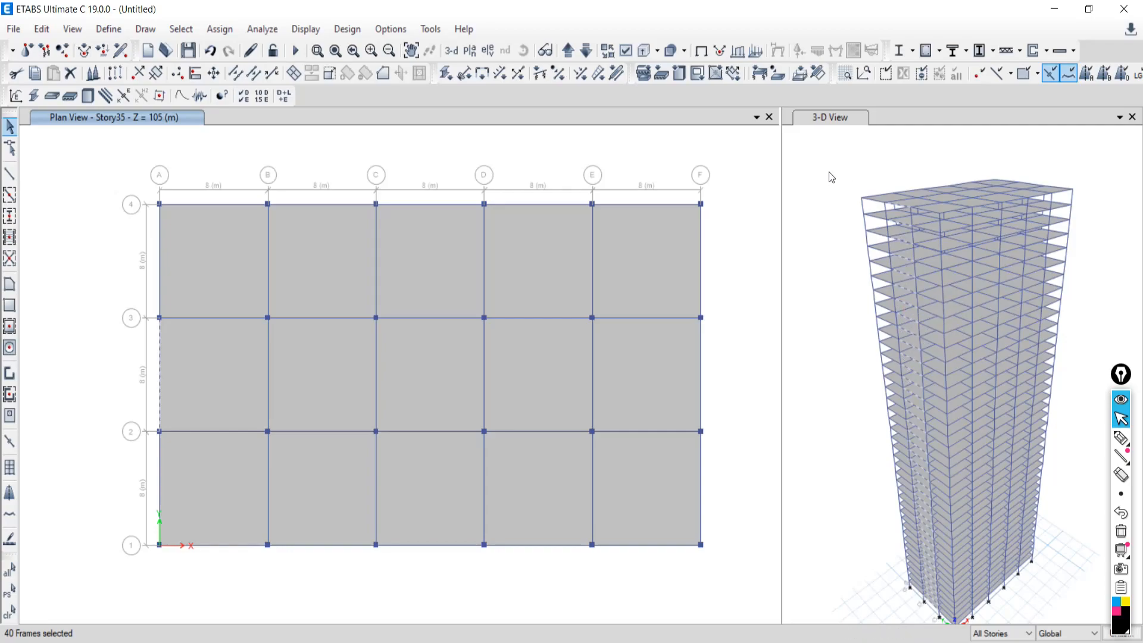
- In the existing 3-D view, show only the selected grid A beams with the grids hidden, and restore all objects
right_click(848, 153)
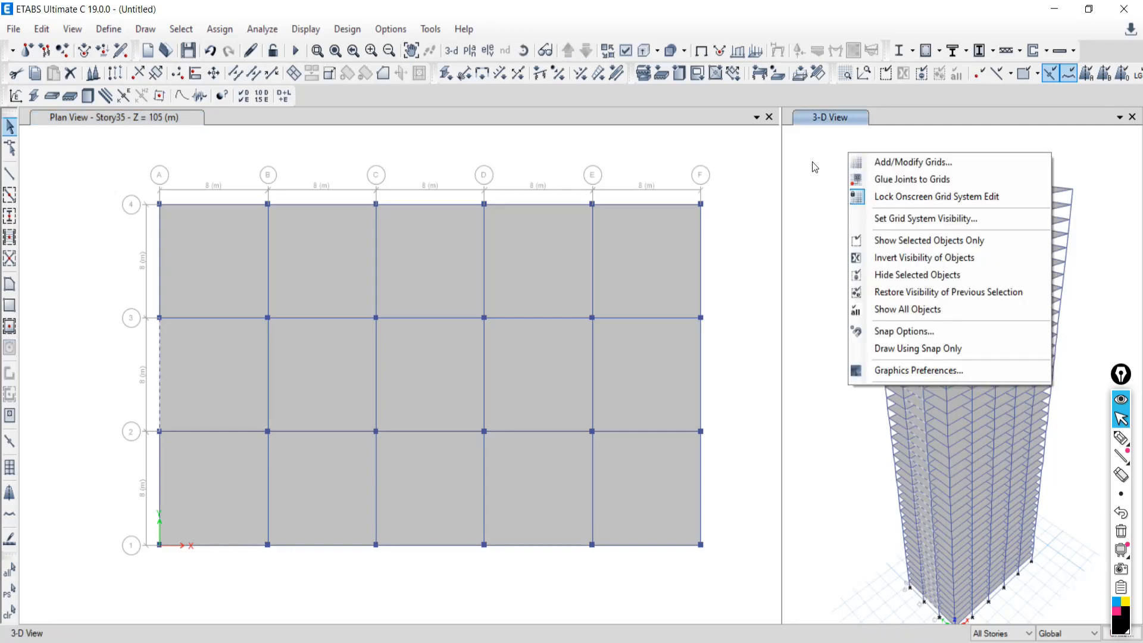
left_click(900, 240)
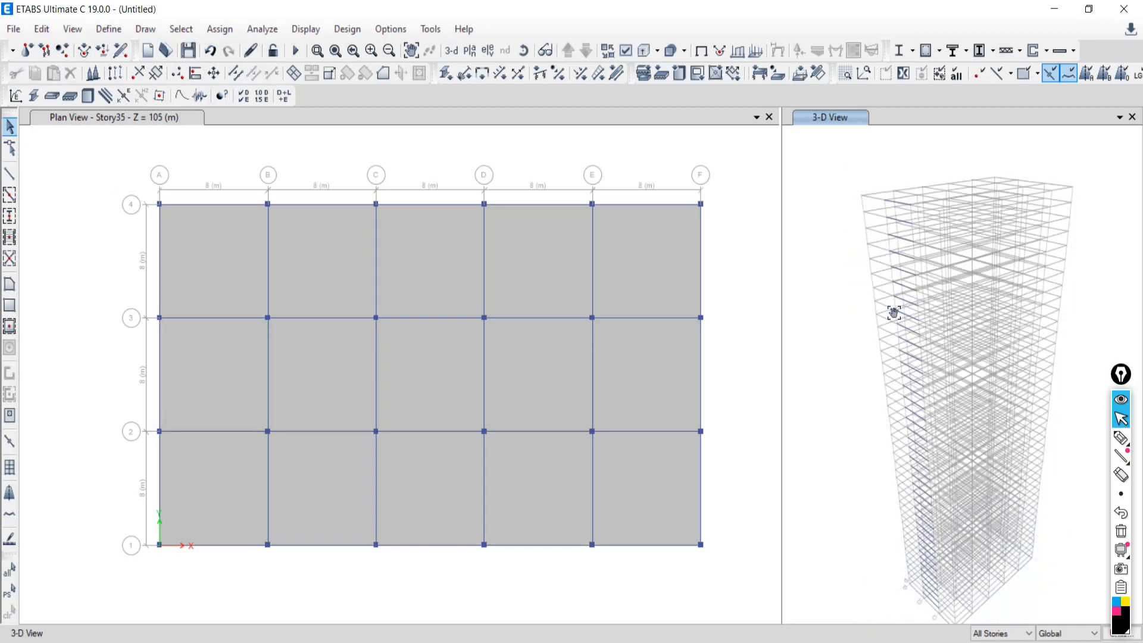
right_click(845, 237)
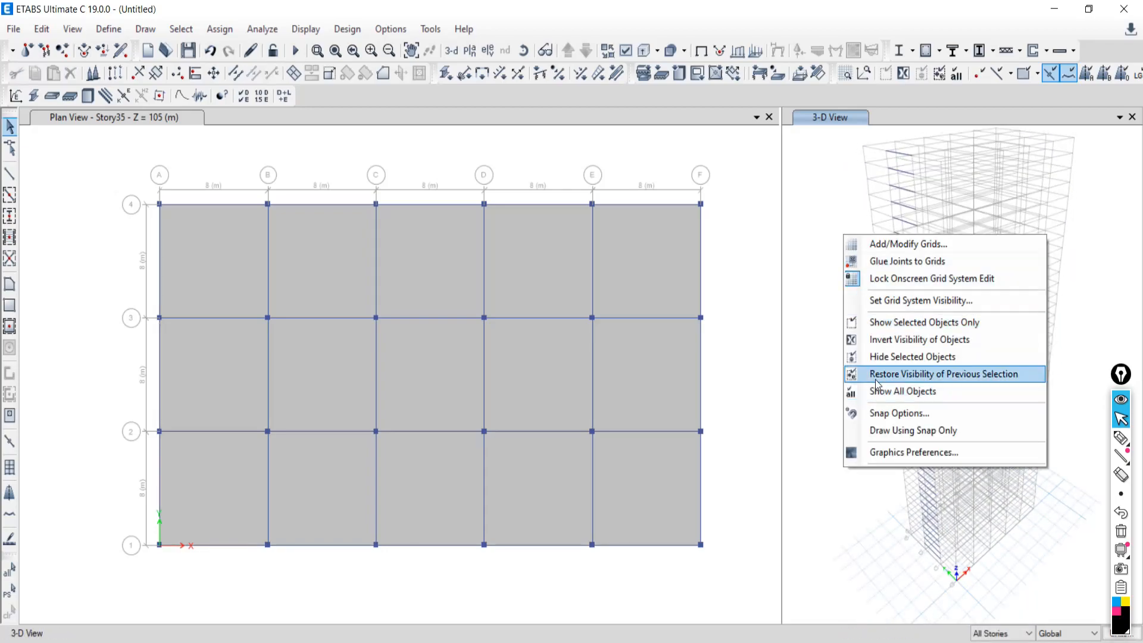
left_click(881, 301)
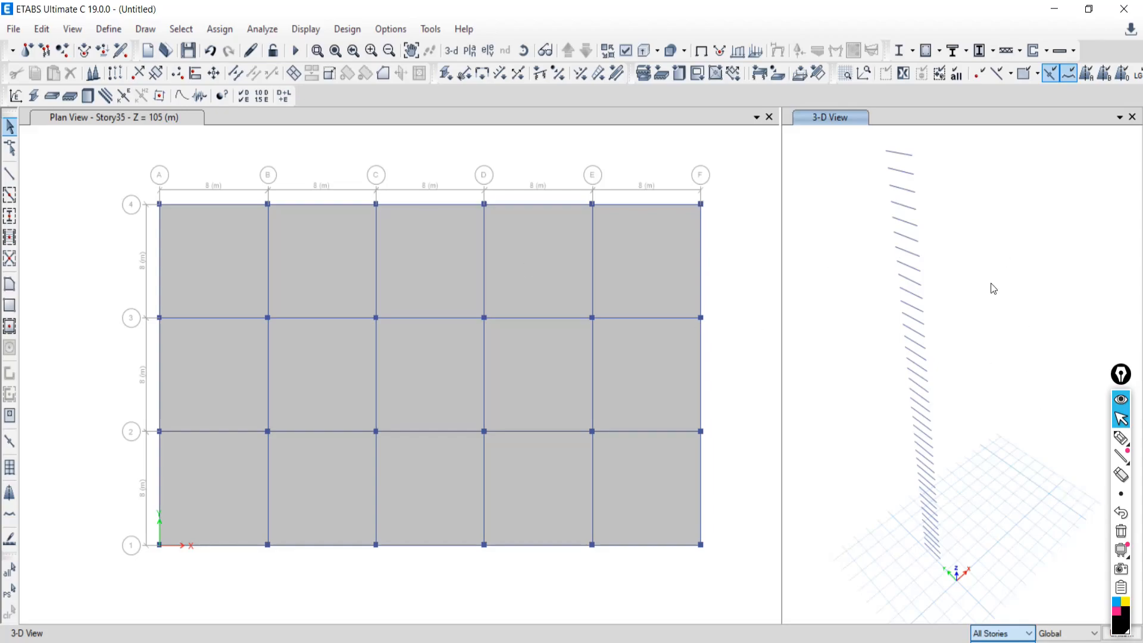
right_click(954, 313)
left_click(994, 469)
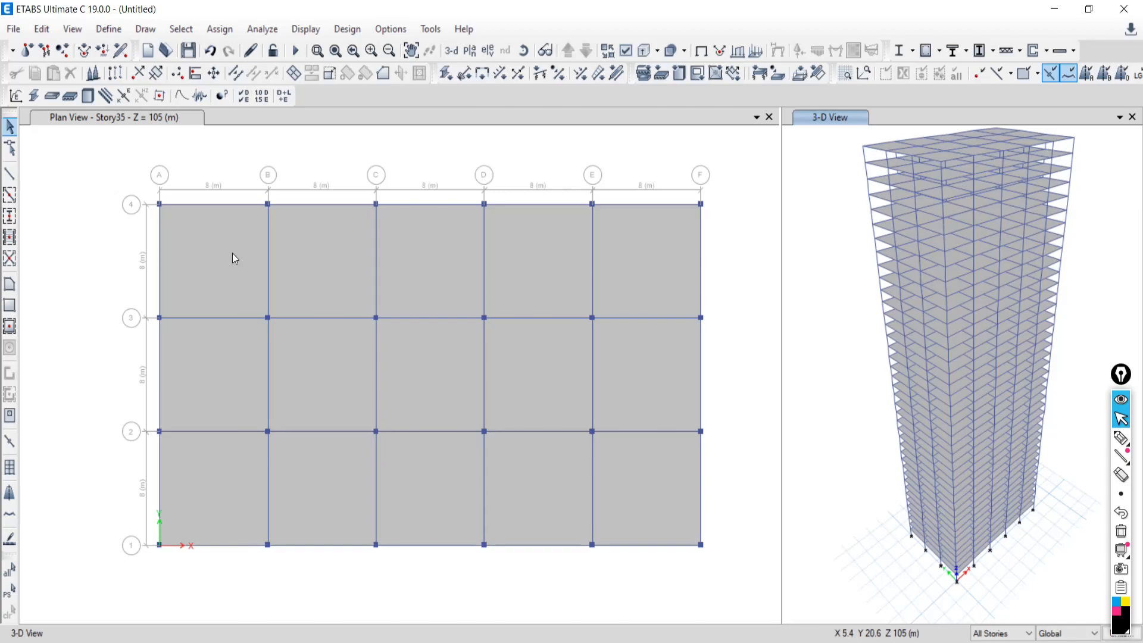
- Select the four corner-bay slabs across all stories twice from the Story35 plan, clearing the selection each time
left_click(648, 260)
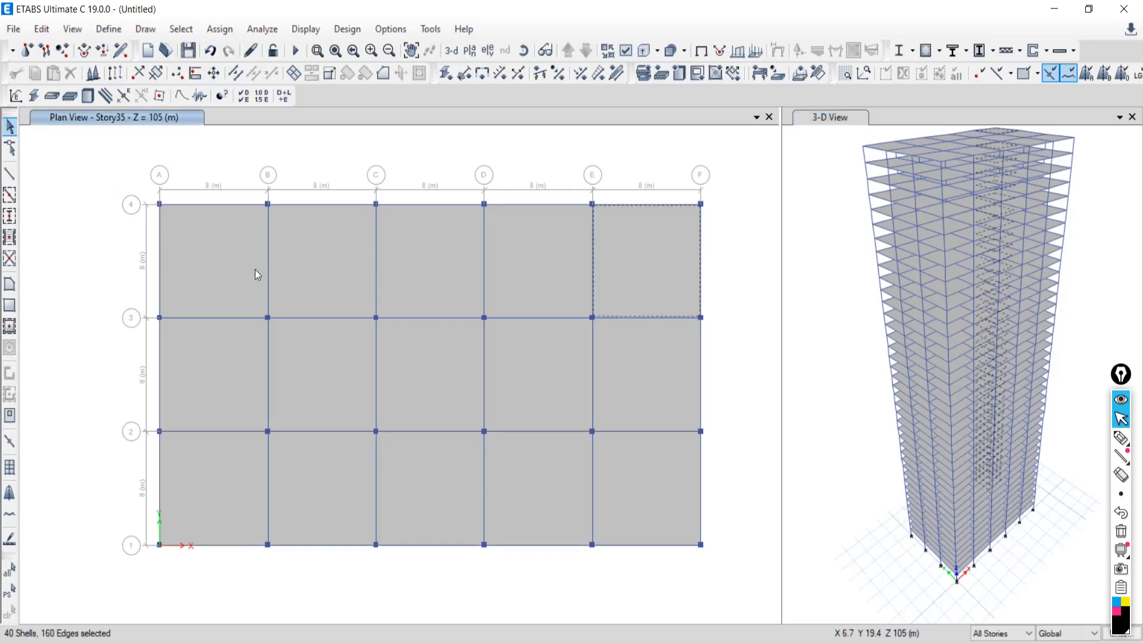
left_click(254, 270)
left_click(232, 476)
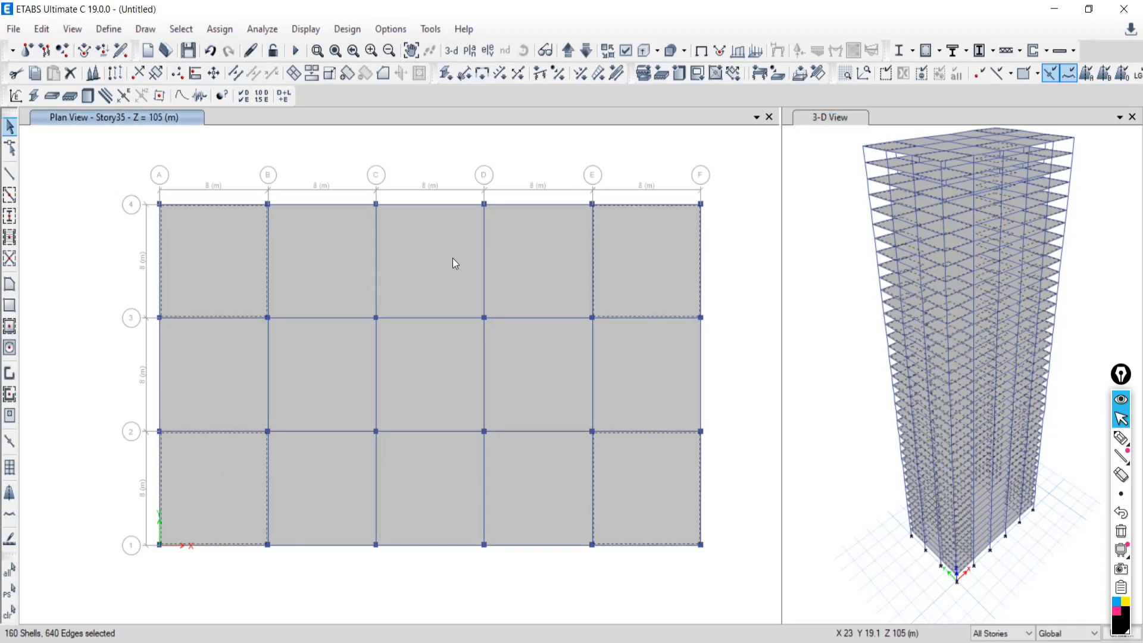
left_click(9, 612)
left_click(238, 280)
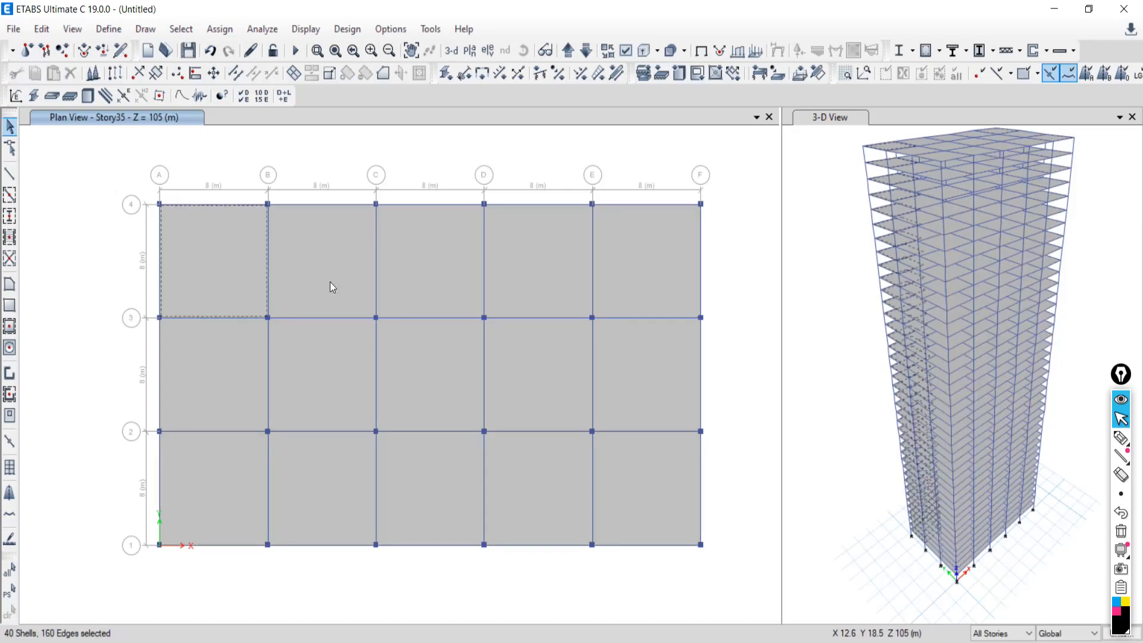
left_click(614, 253)
left_click(630, 465)
left_click(247, 482)
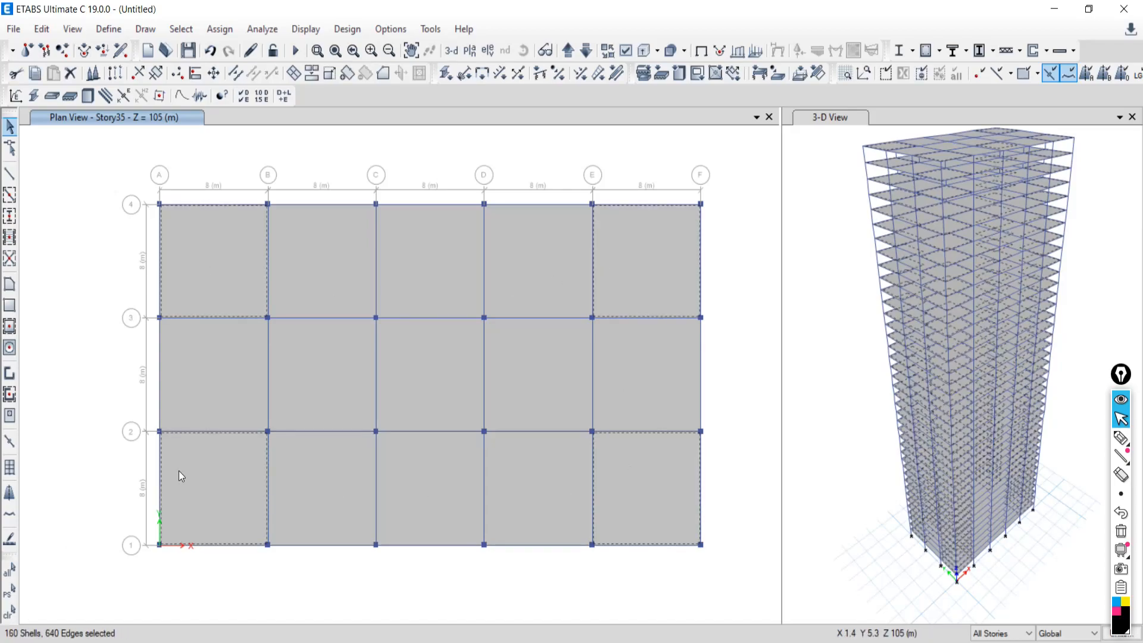
left_click(9, 611)
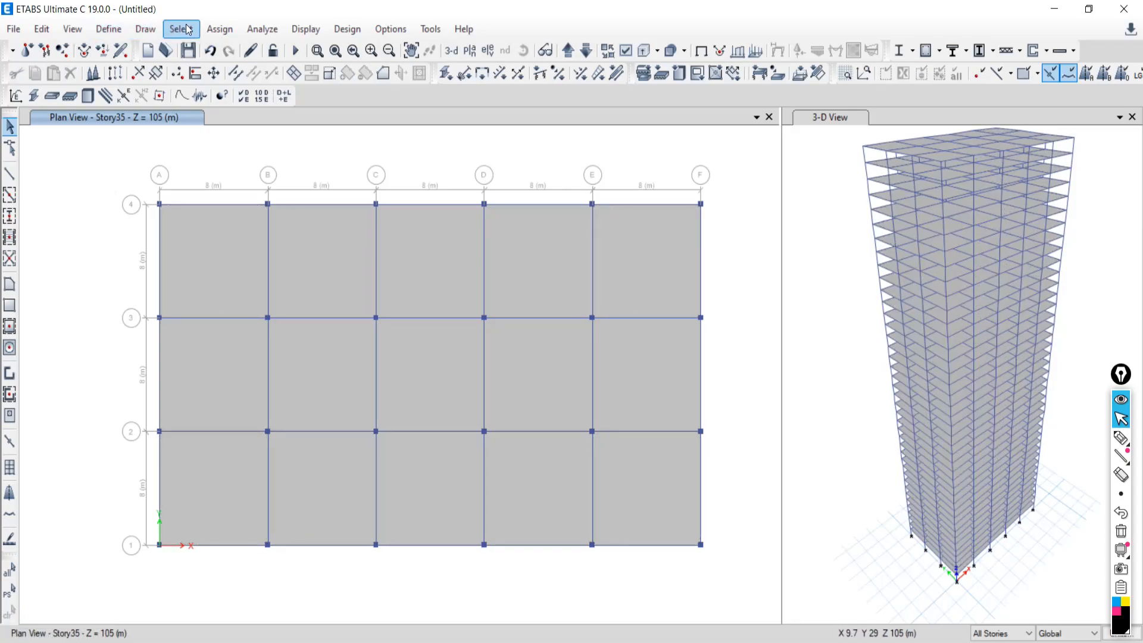
- Select every floor slab in the building by the object type Floors, and clear the selection
left_click(188, 30)
mouse_move(222, 49)
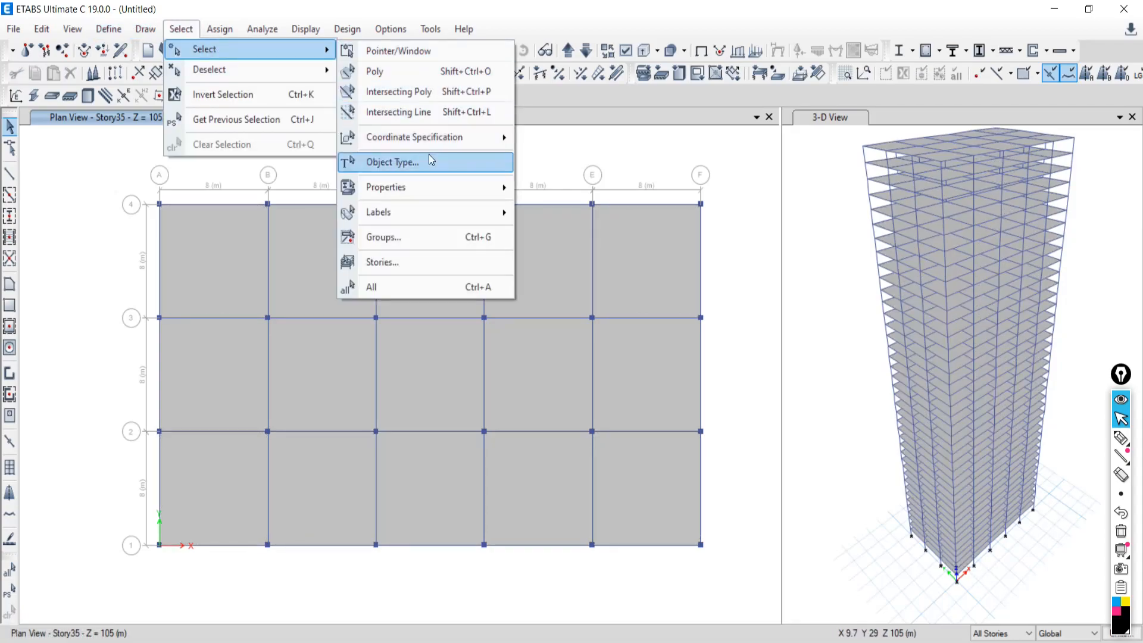
left_click(409, 163)
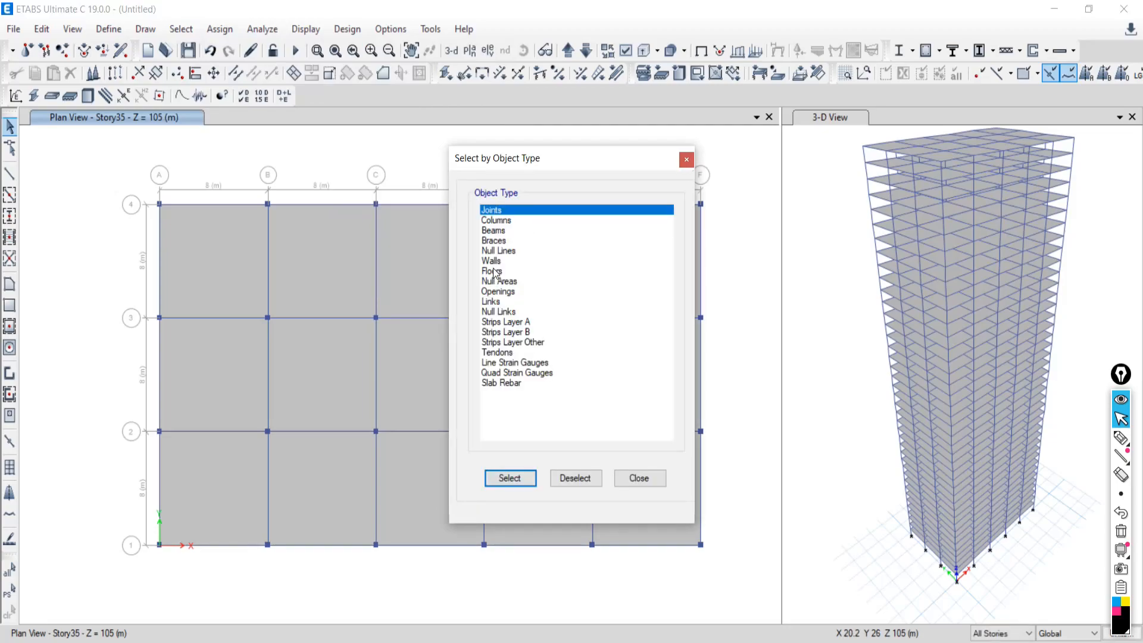
left_click(488, 271)
left_click(510, 478)
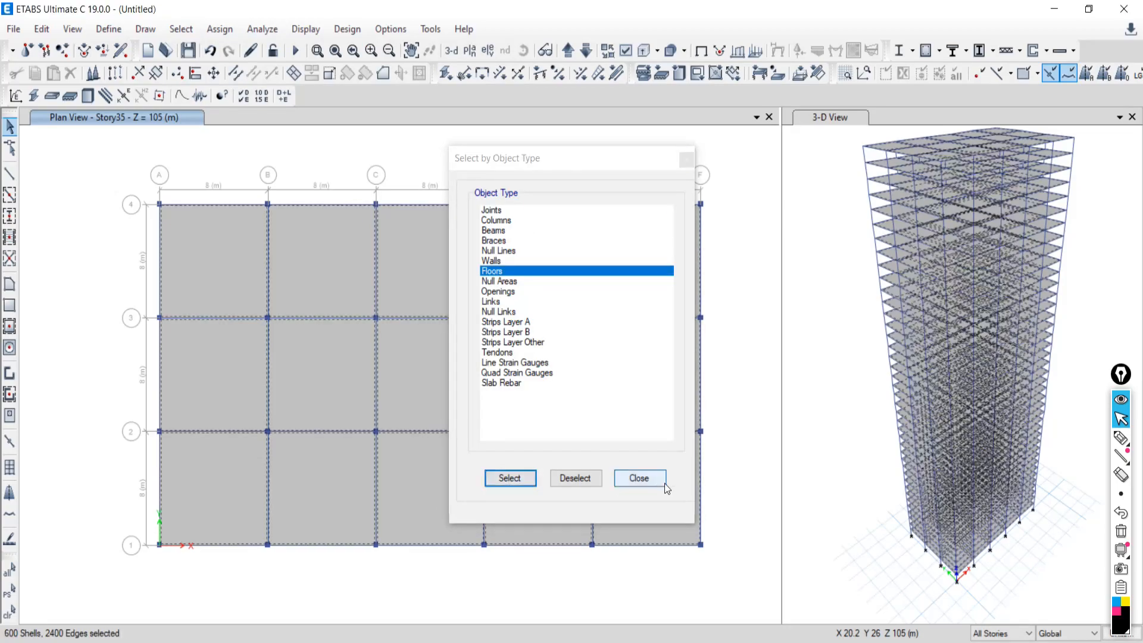
left_click(649, 479)
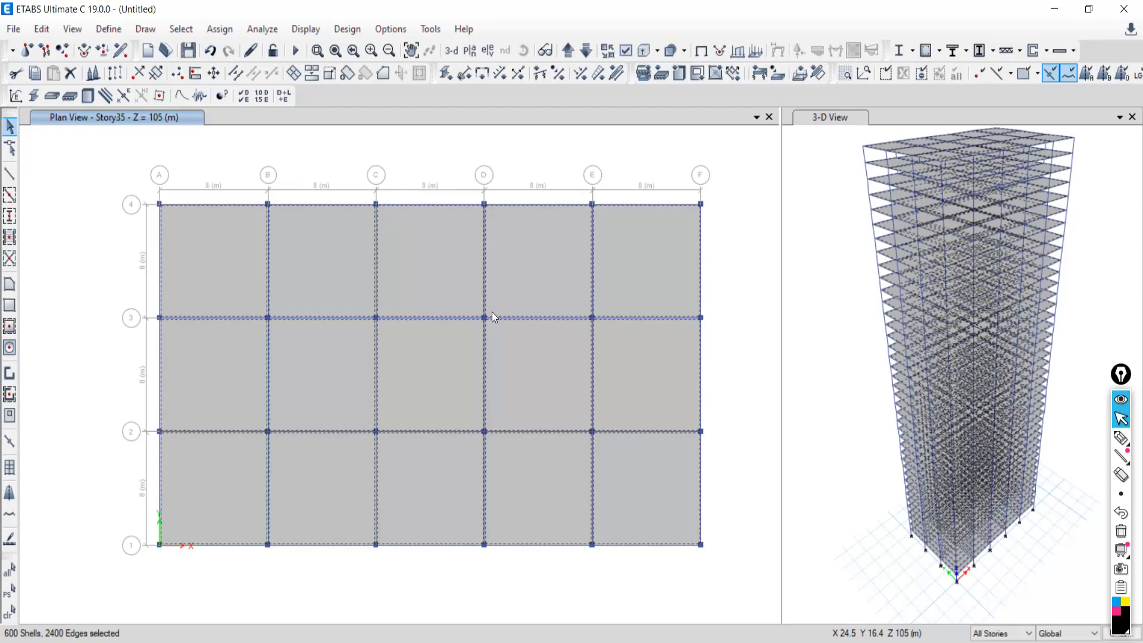
left_click(9, 612)
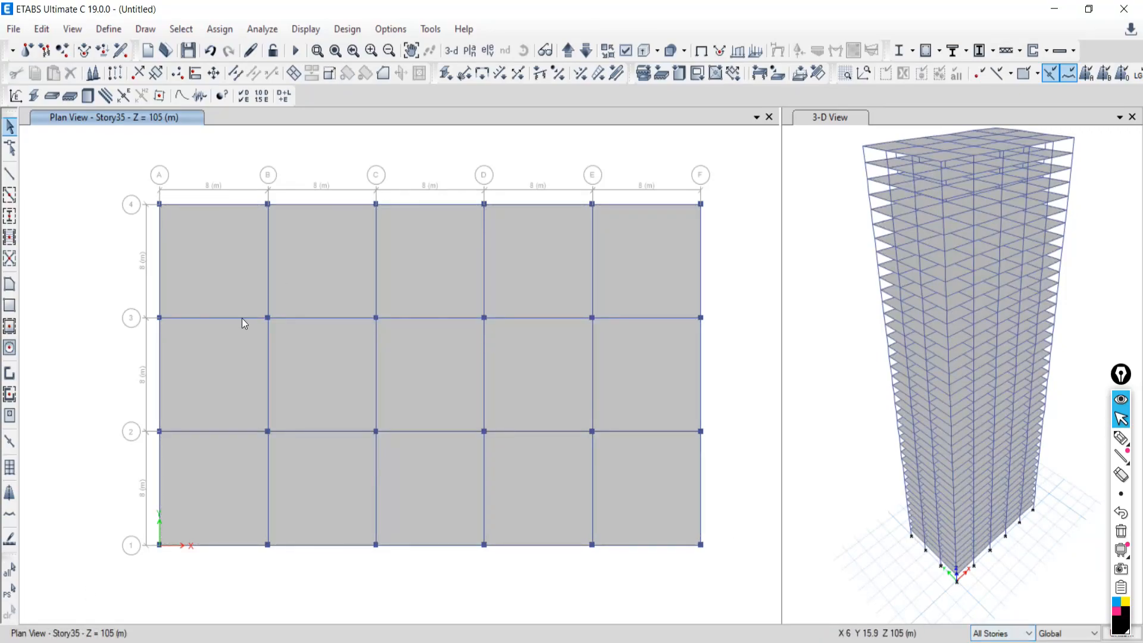
- With All Stories active, select the slabs in bays A-B/3-4, E-F/3-4, E-F/1-2 and A-B/1-2
left_click(201, 247)
left_click(645, 257)
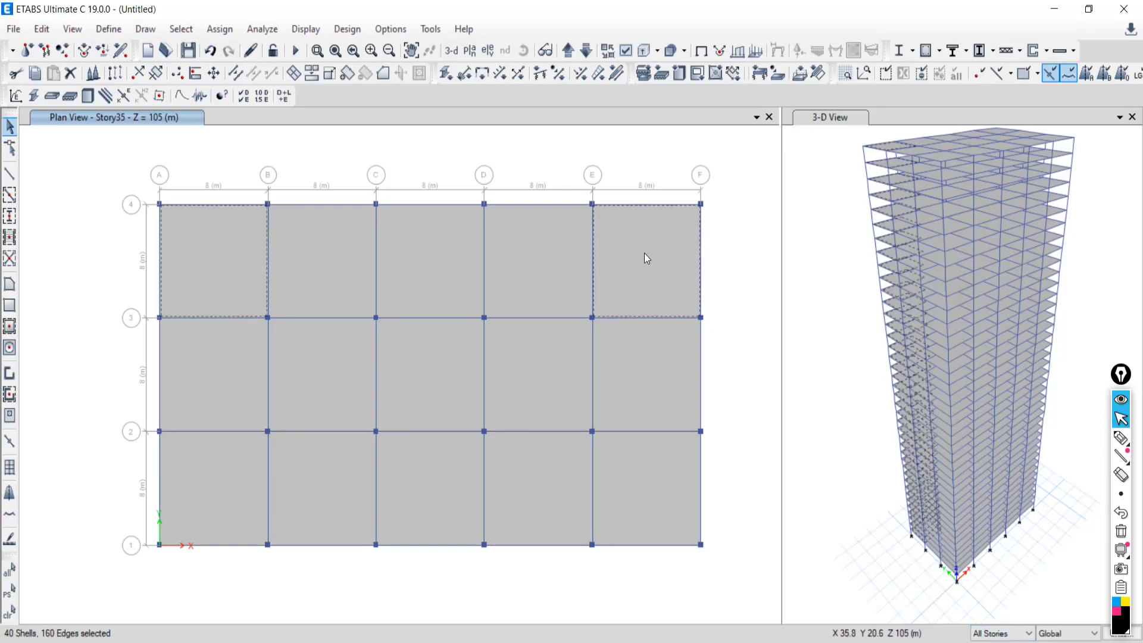
left_click(643, 509)
left_click(219, 487)
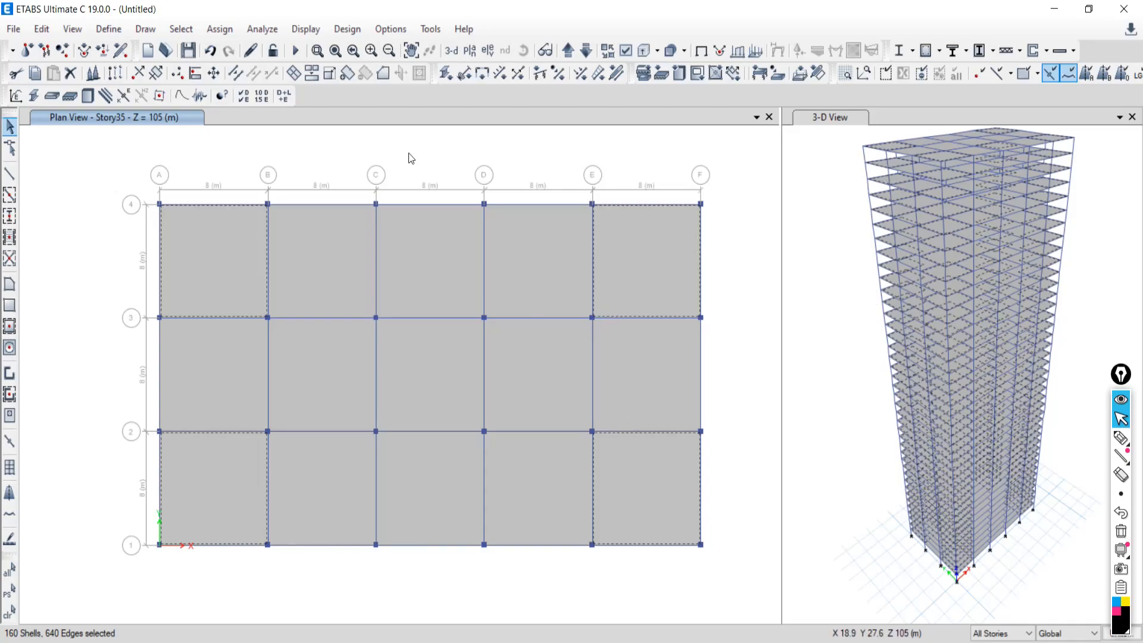
- Show only the selected corner slabs in the Story35 plan window and switch that window to a 3-D view
right_click(35, 159)
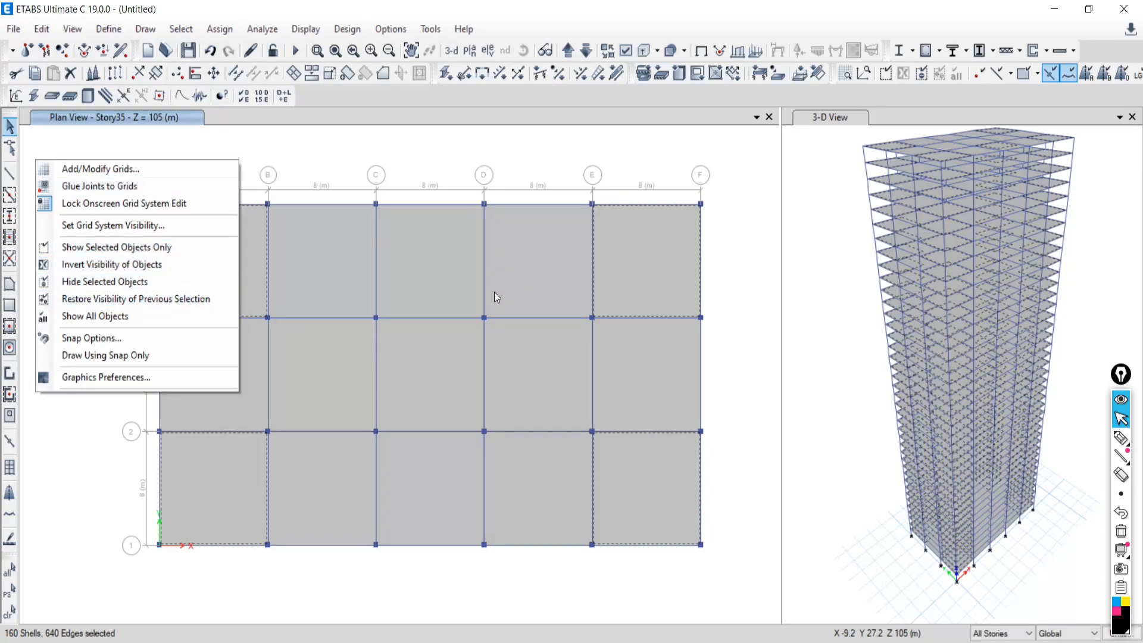
left_click(116, 247)
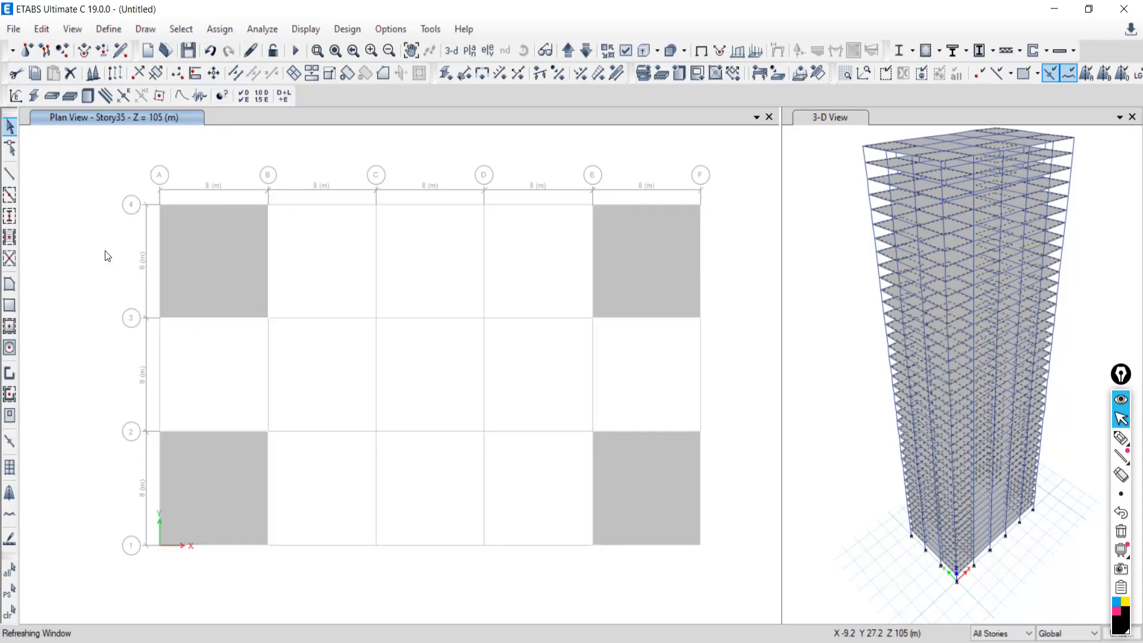
scroll(557, 307, "down", 3)
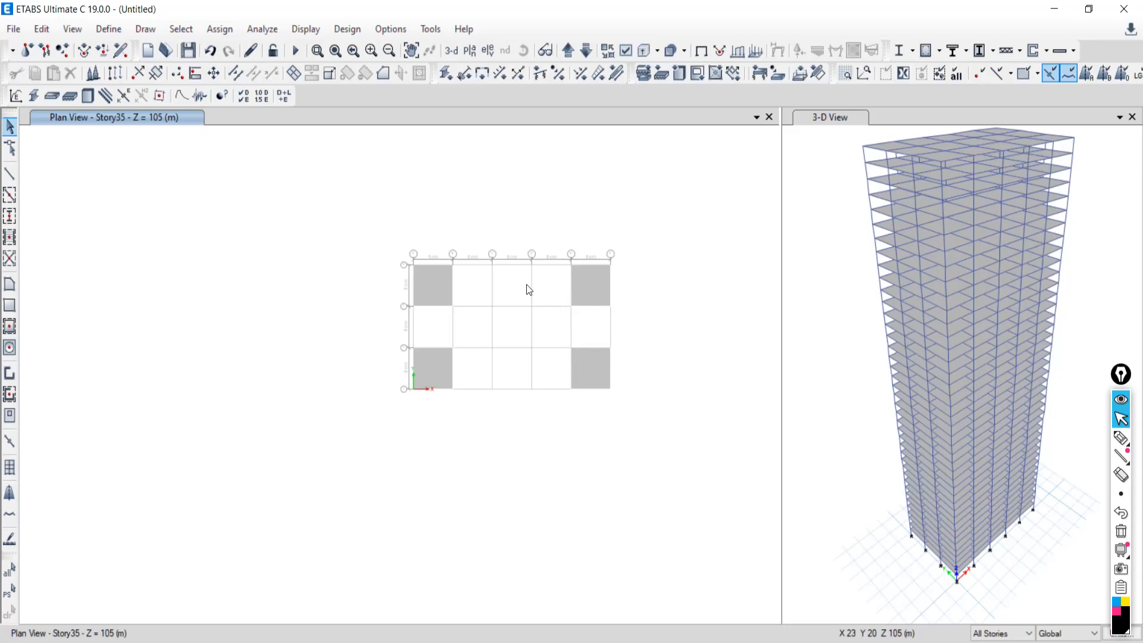
left_click(451, 52)
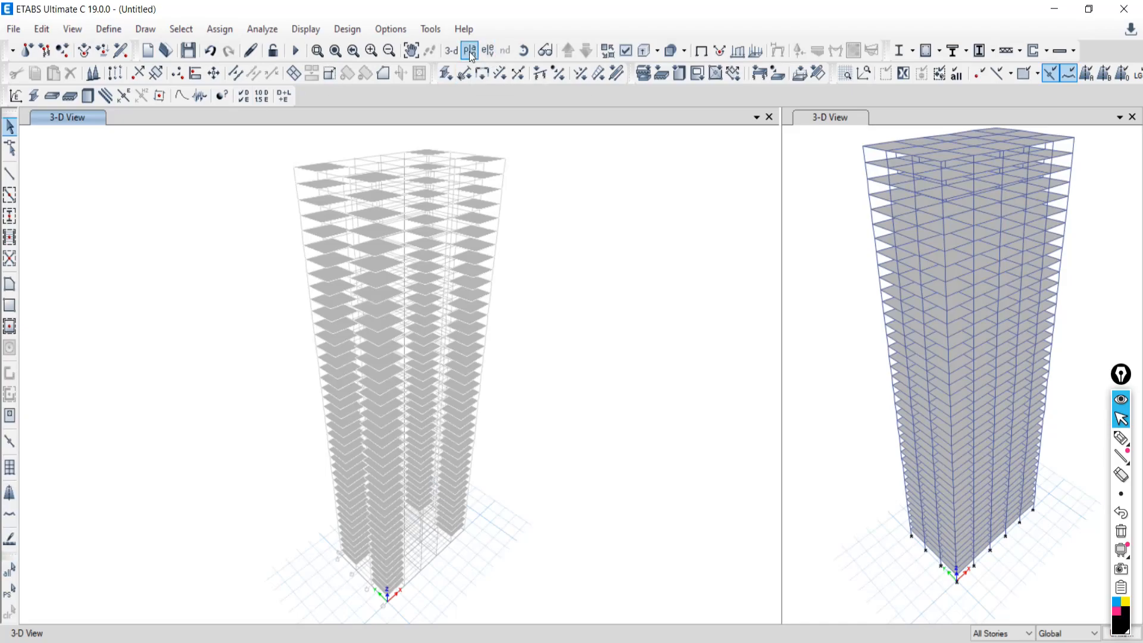
- Display the Story31 plan in the 3-D window showing only the corner slabs, and make all objects visible again
left_click(482, 73)
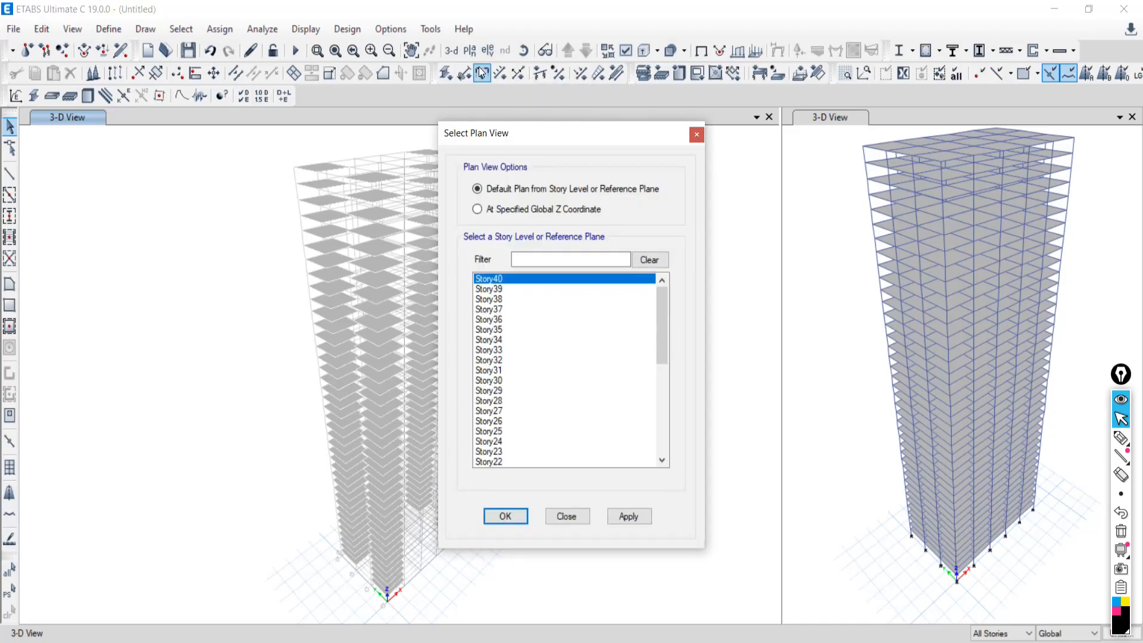
left_click(498, 372)
left_click(628, 516)
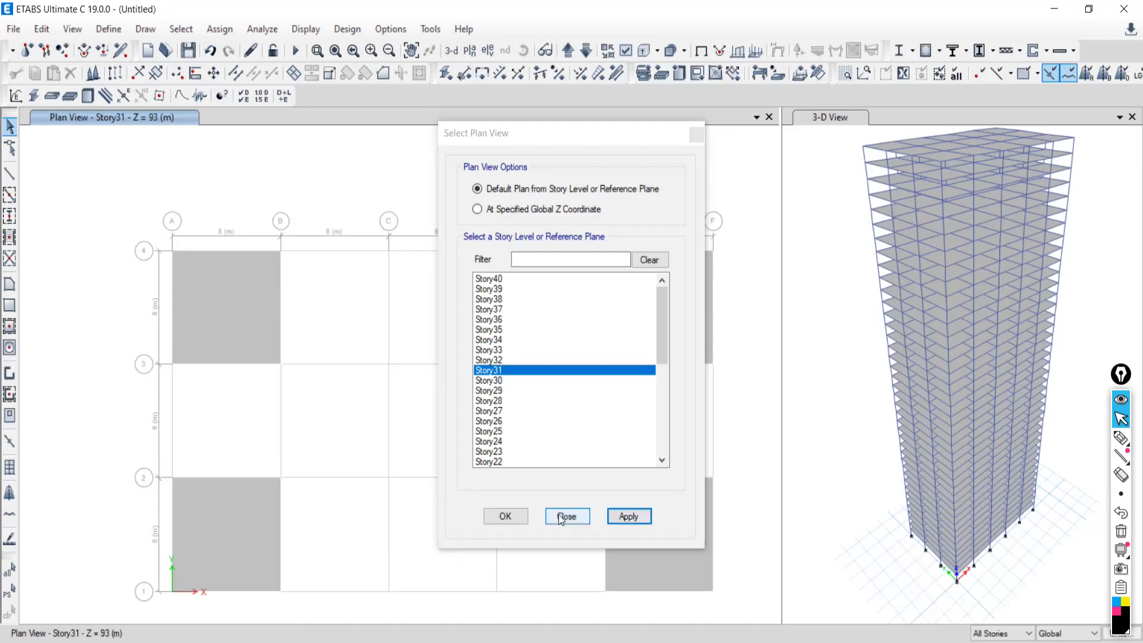
left_click(566, 516)
right_click(122, 144)
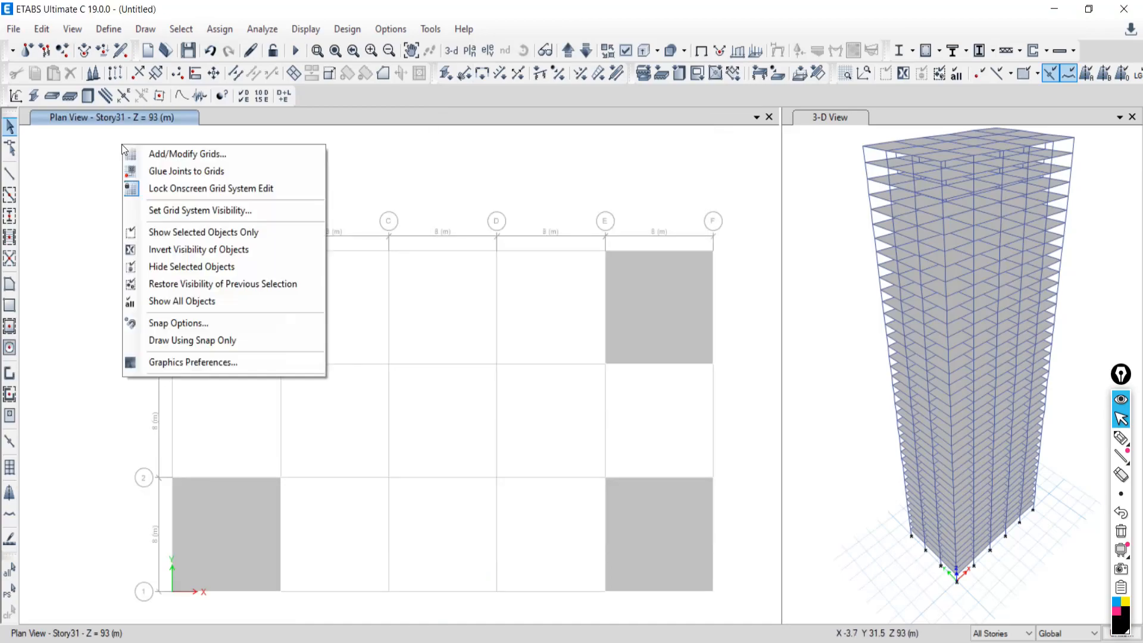
left_click(177, 302)
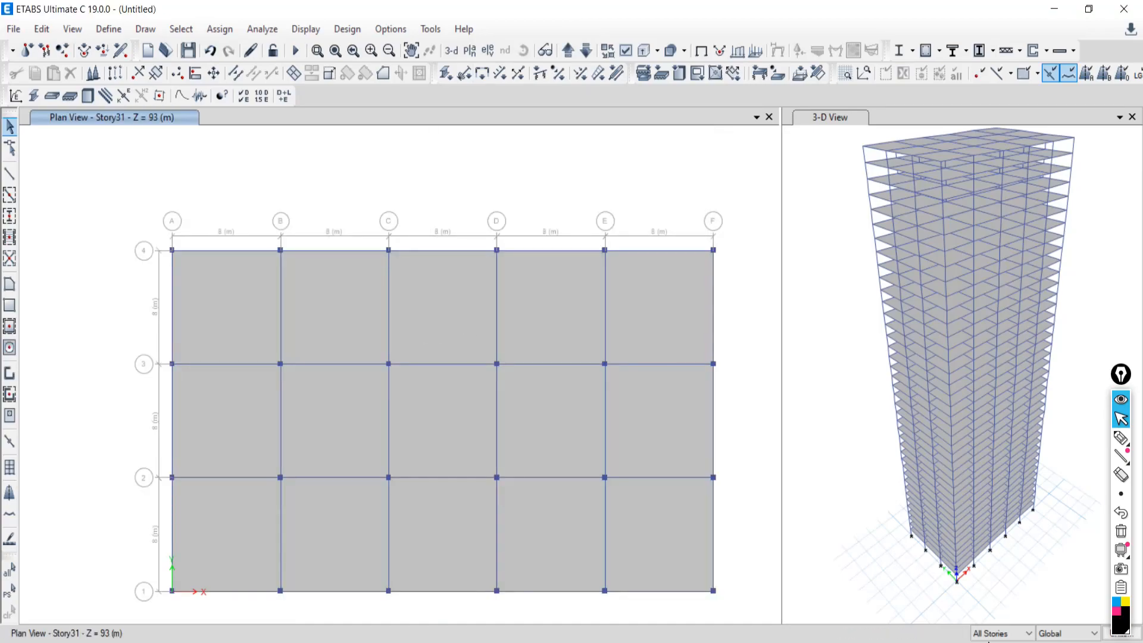
- Set the story selection option to One Story for the Story31 plan
left_click(993, 634)
left_click(991, 641)
middle_click_drag(317, 291, 254, 299)
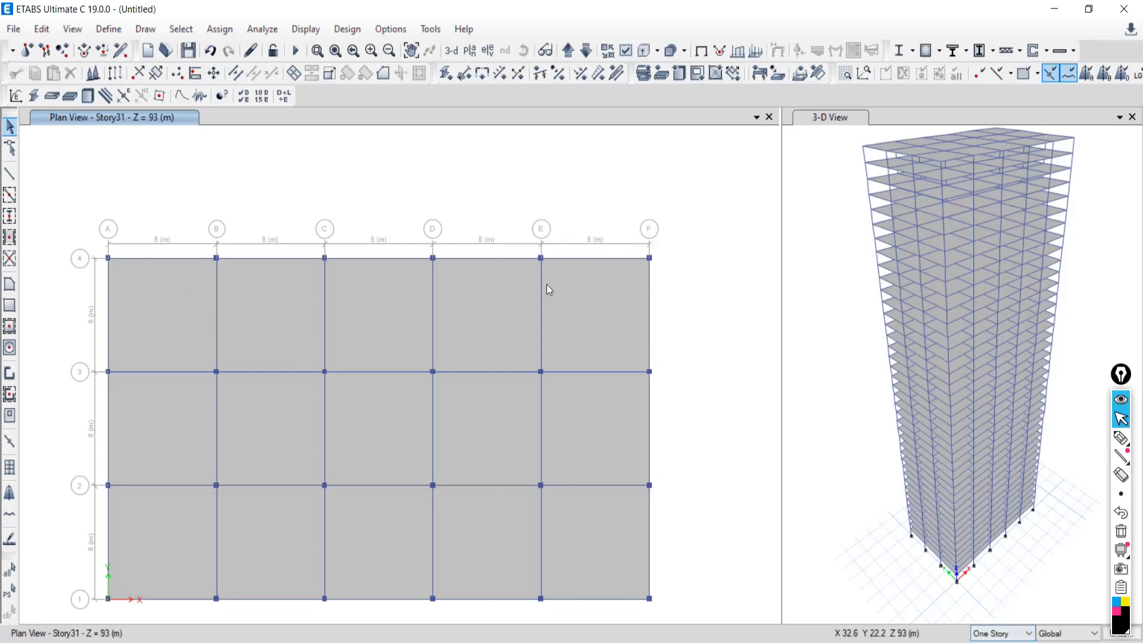
middle_click_drag(546, 286, 568, 259)
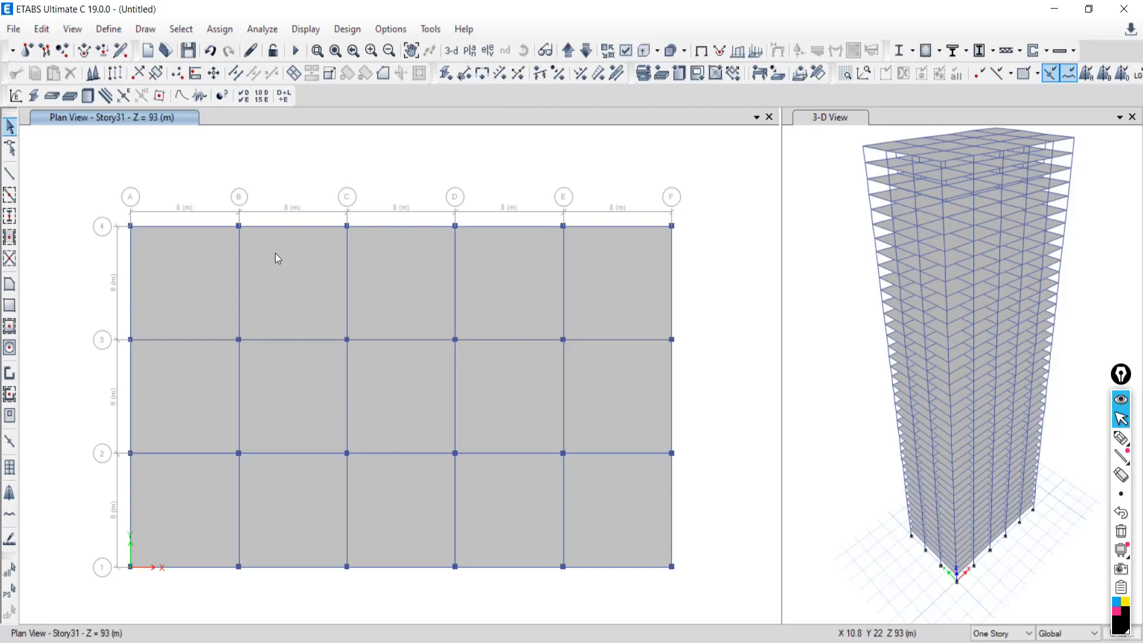
- Set the story selection option to All Stories and display the Base plan in the plan window
left_click(996, 642)
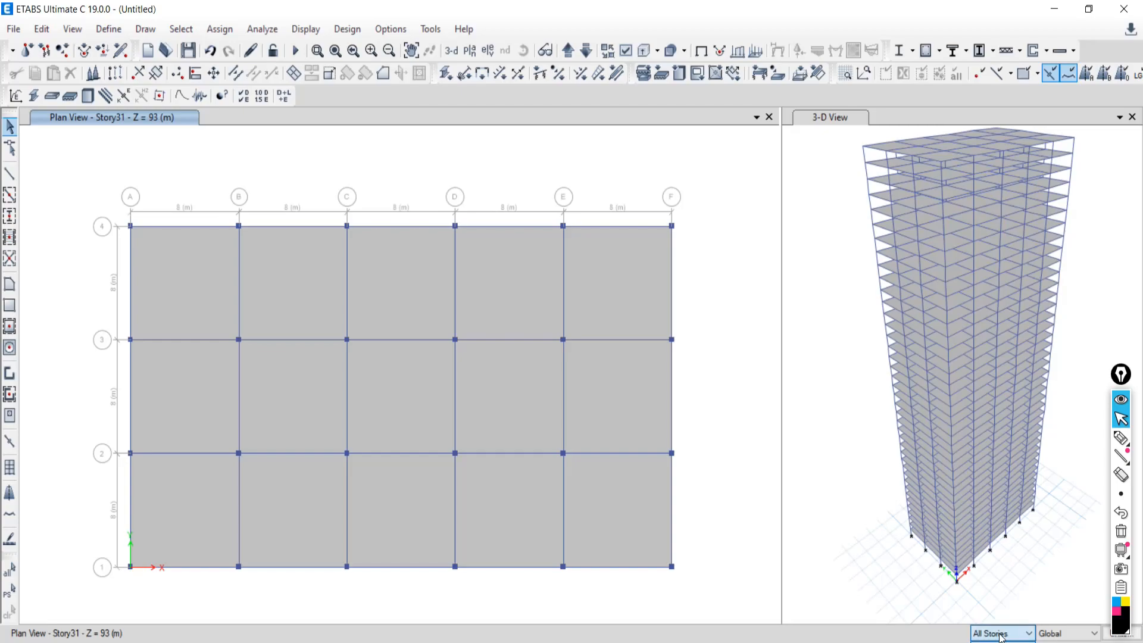
left_click(470, 51)
left_click_drag(662, 305, 613, 453)
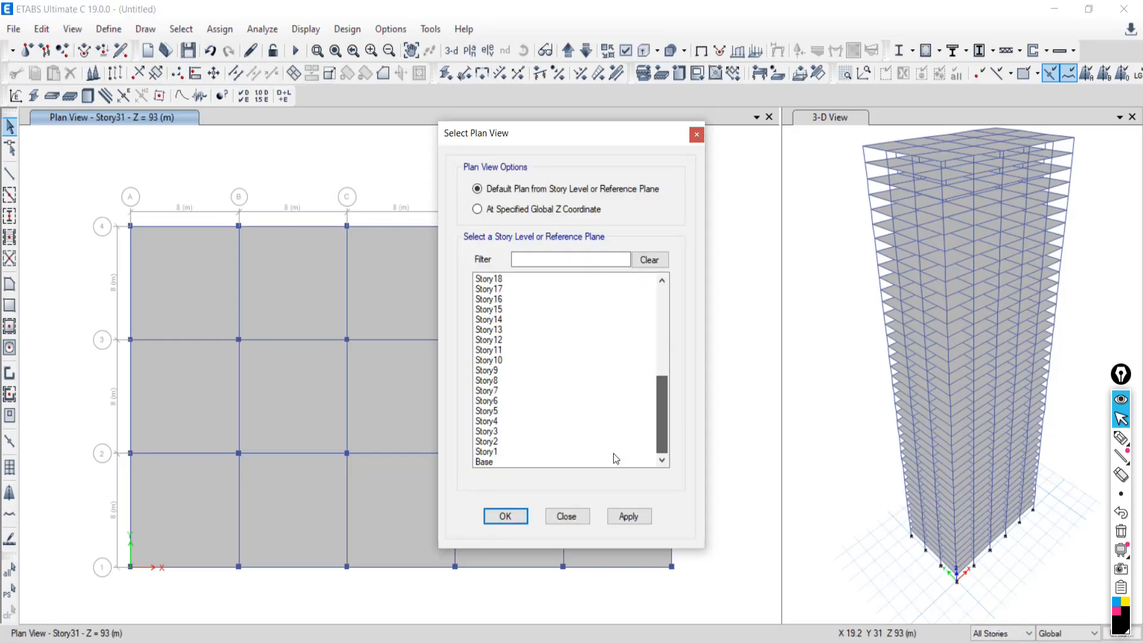
left_click(493, 463)
left_click(629, 516)
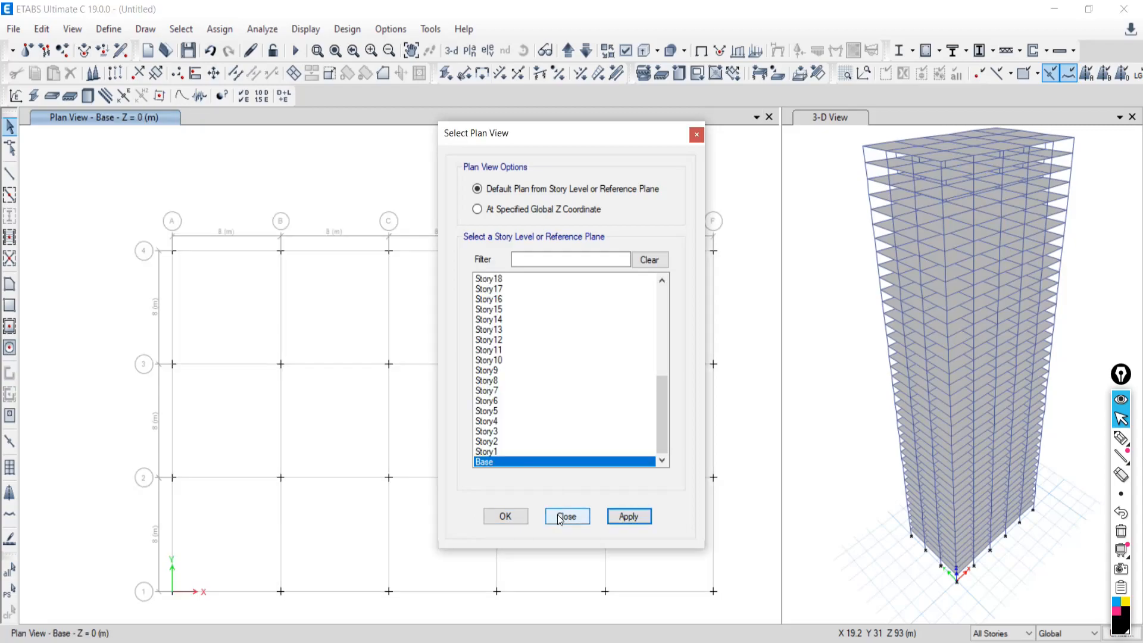
left_click(566, 516)
scroll(398, 269, "down", 5)
scroll(382, 340, "up", 2)
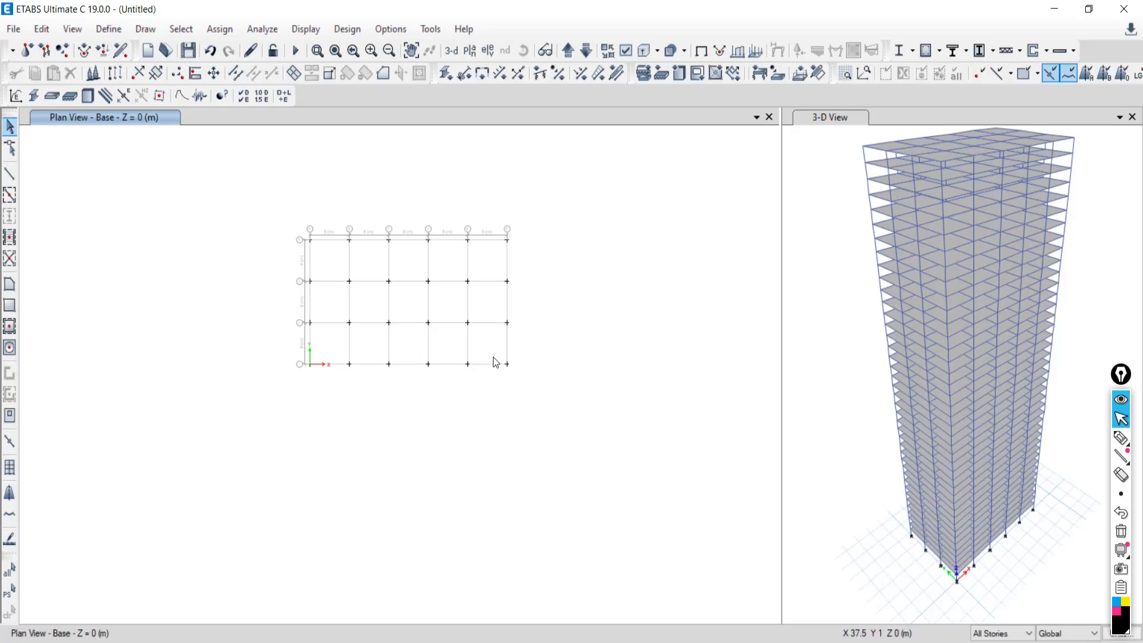
scroll(349, 242, "up", 3)
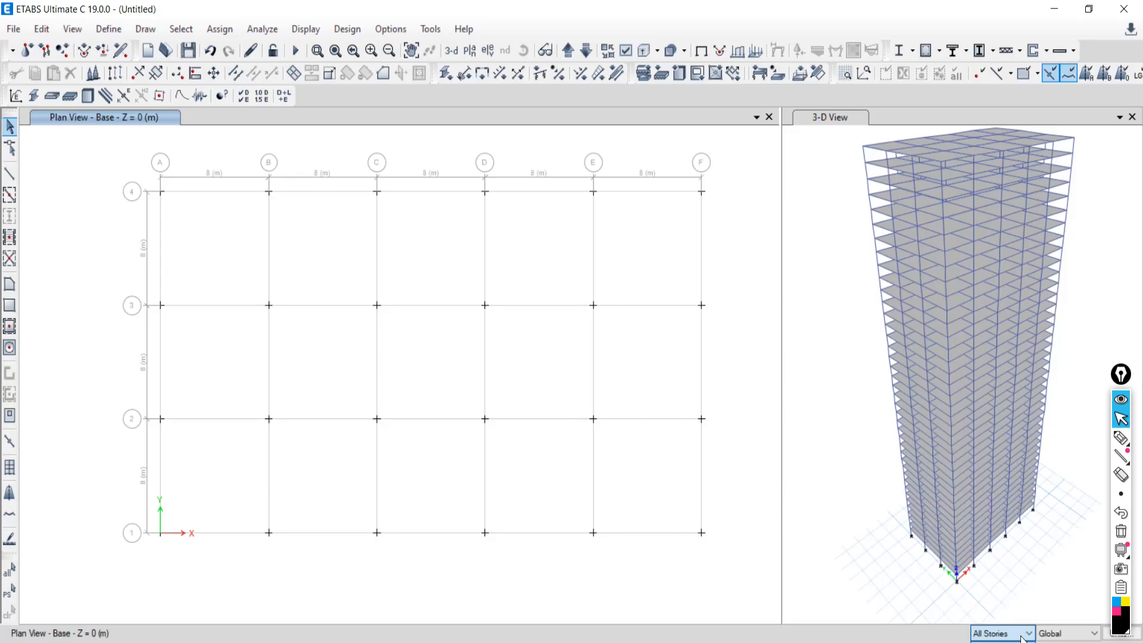
- With One Story active, window-select all the joints in the Base plan, and clear the selection
left_click(988, 642)
scroll(537, 303, "down", 5)
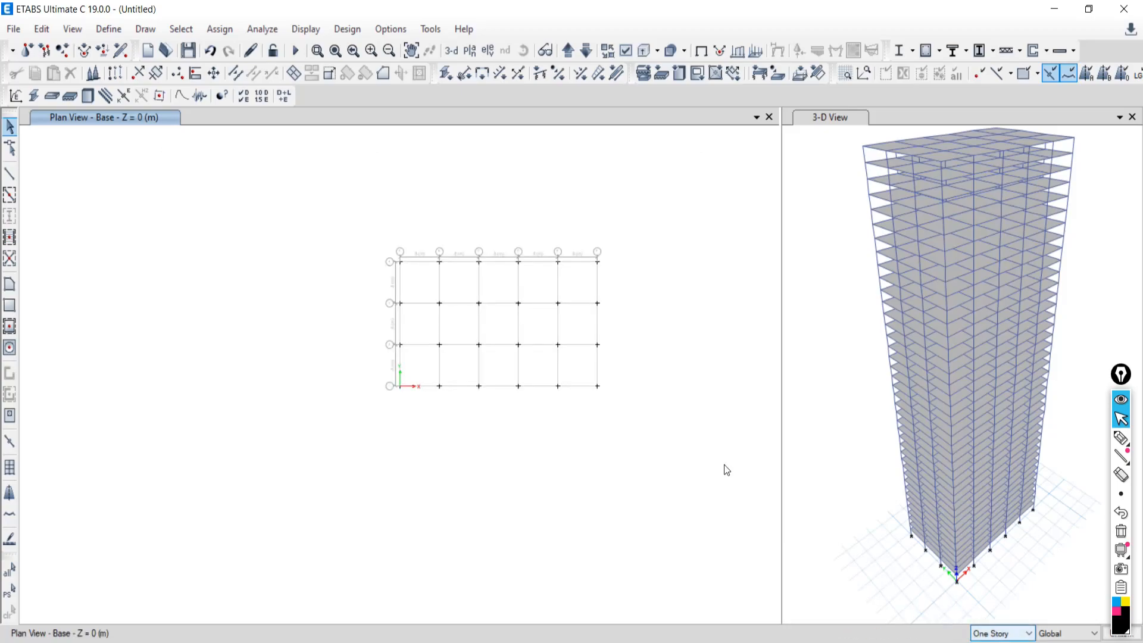
left_click_drag(344, 236, 681, 498)
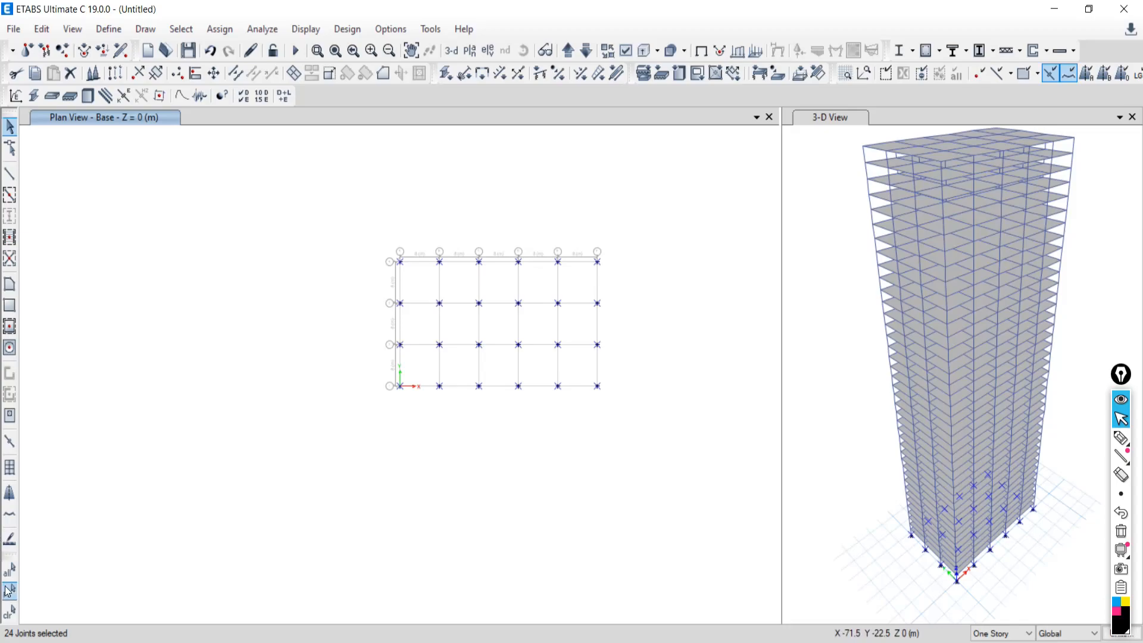
left_click(9, 612)
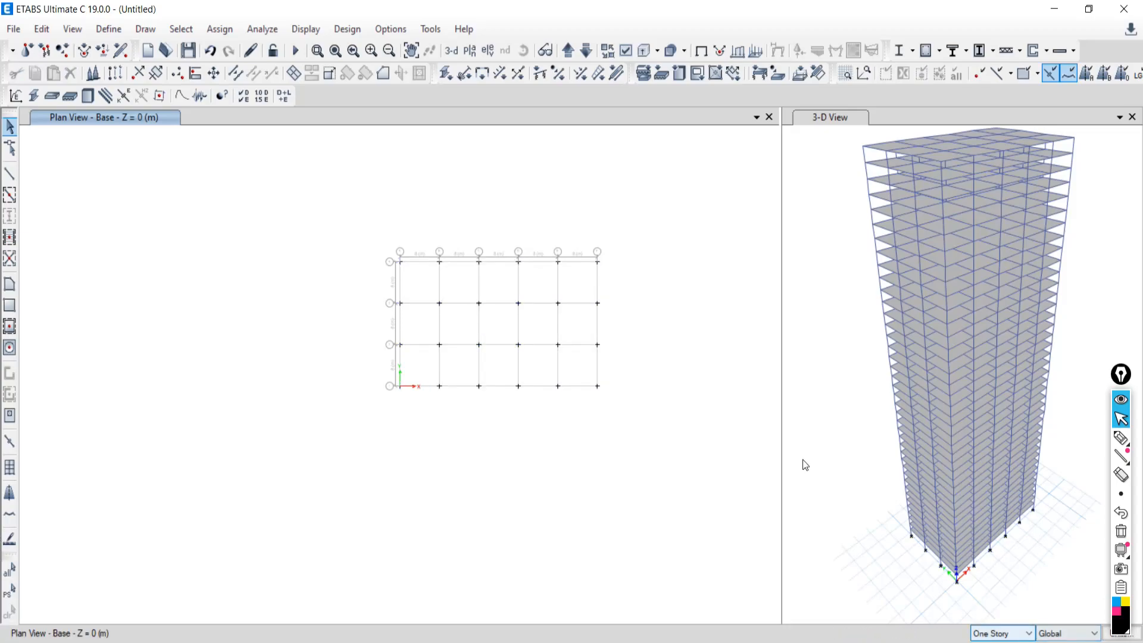
- With All Stories active, window-select the whole grid in the Base plan to select the joints on every story
left_click(1002, 642)
left_click_drag(289, 203, 647, 428)
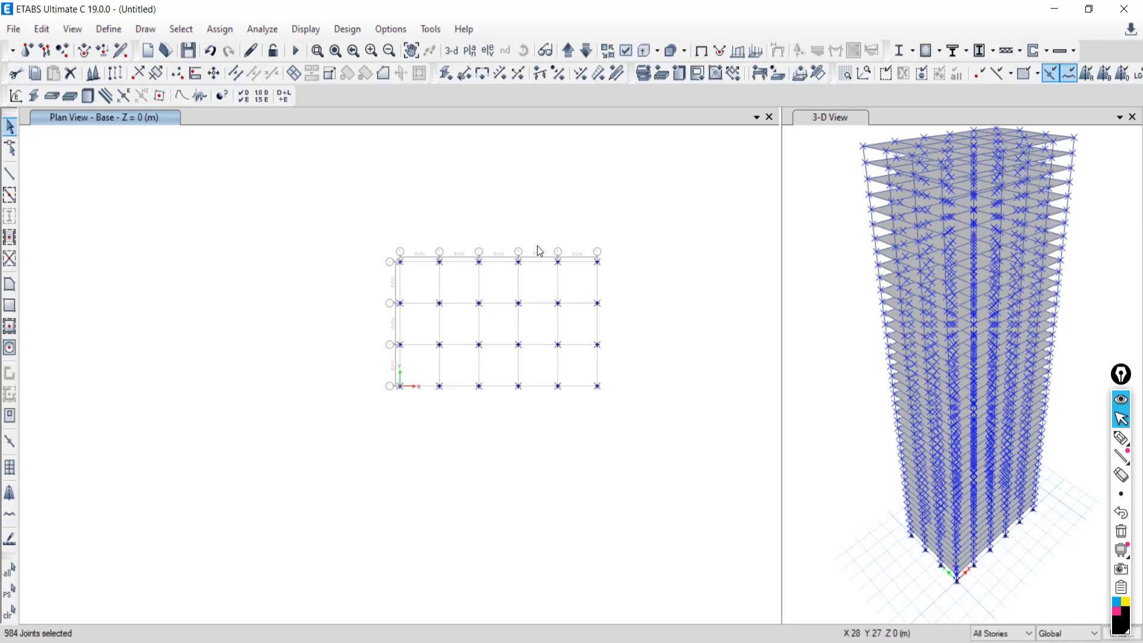
scroll(539, 218, "up", 3)
middle_click_drag(551, 390, 548, 288)
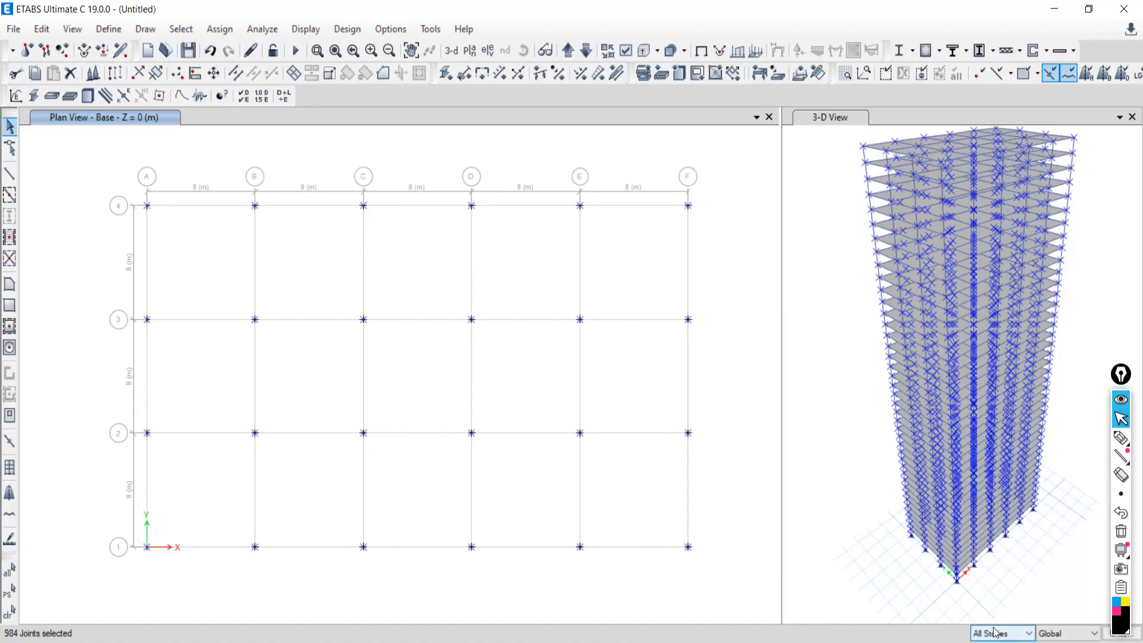
- Circle the selected-joints count and the All Stories option with the annotation pen, and erase the marks
left_click_drag(1127, 378, 1129, 292)
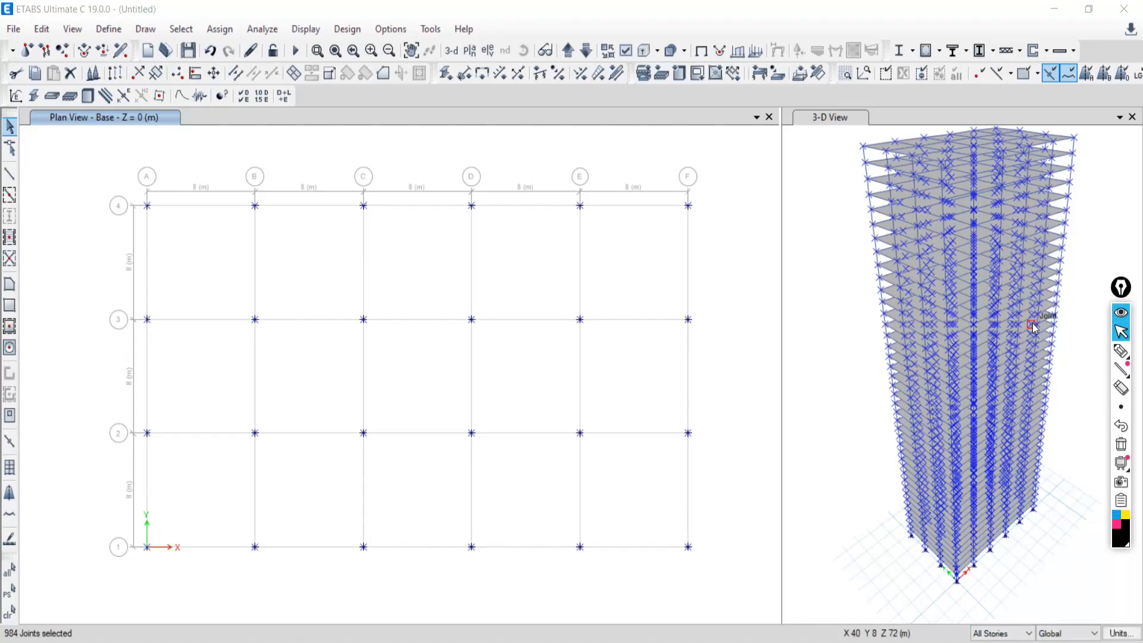
left_click(1121, 350)
left_click_drag(63, 611, 7, 618)
left_click_drag(87, 641, 57, 598)
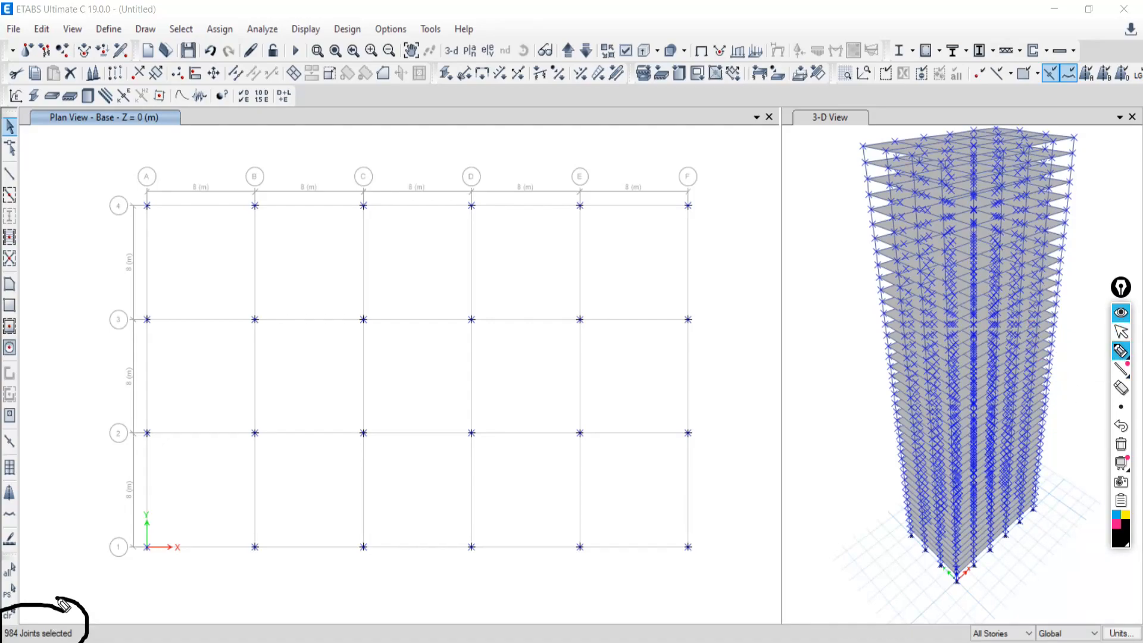
mouse_move(1010, 612)
left_mouse_down()
mouse_move(942, 619)
mouse_move(940, 642)
left_mouse_up()
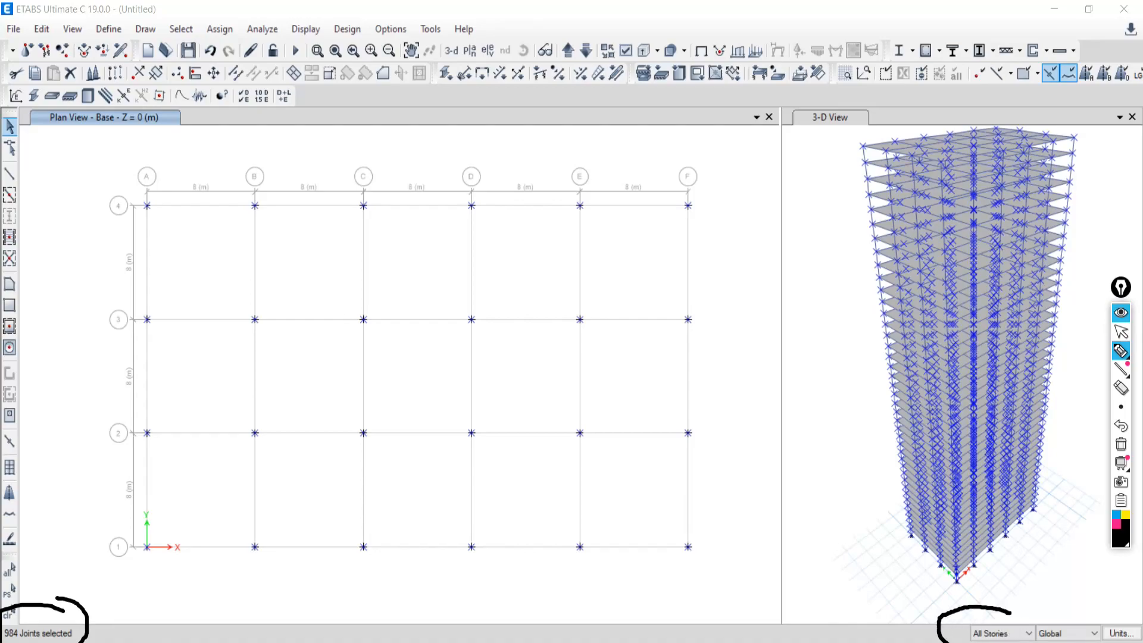
left_click_drag(1006, 610, 1094, 635)
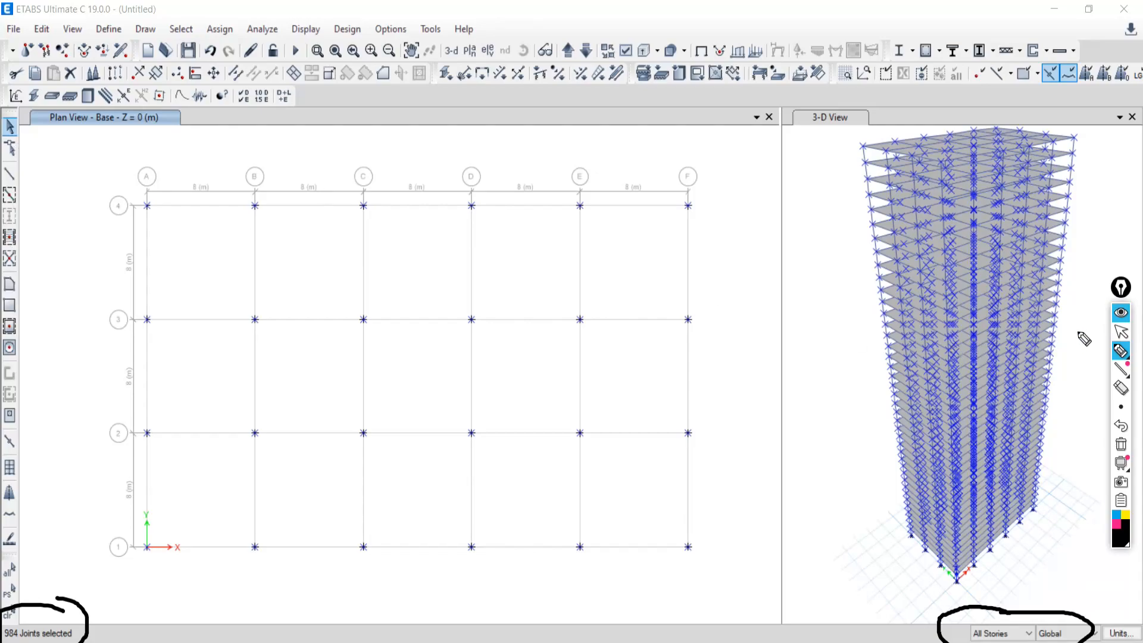
left_click(1127, 333)
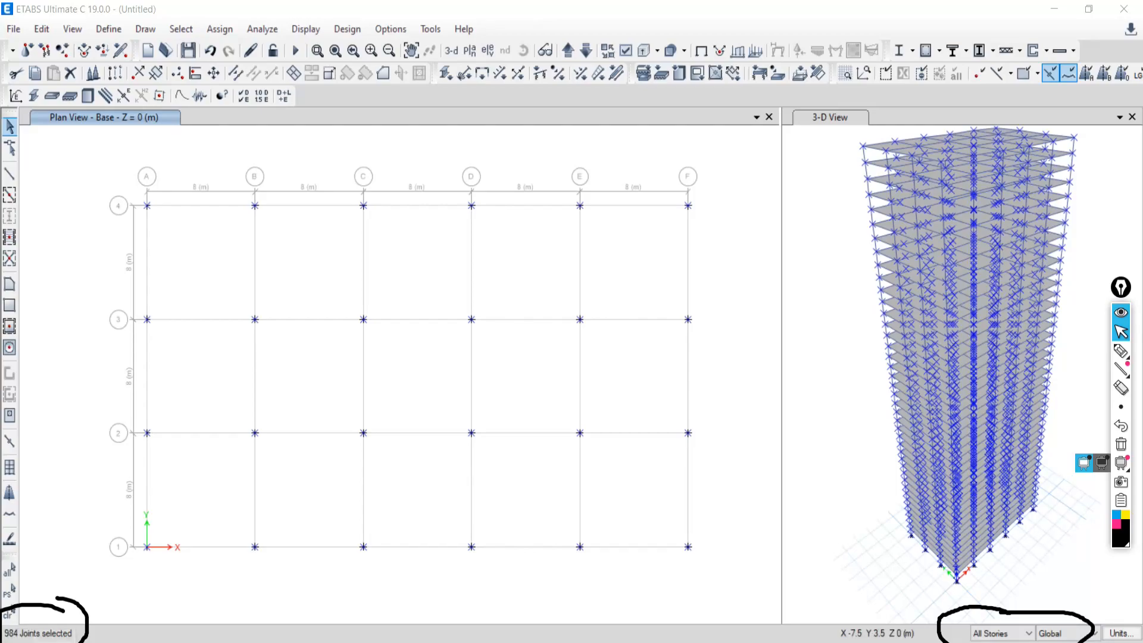
mouse_move(220, 642)
left_click(1120, 447)
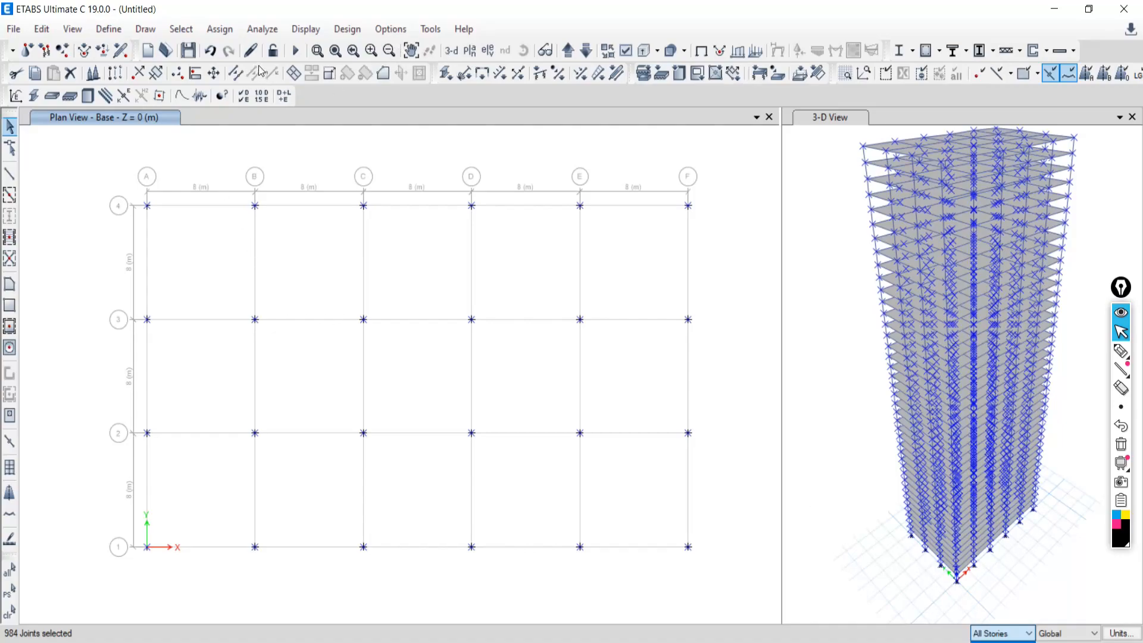
- Move up to the Story1 plan, clearing the joint selection, and set the story selection option to One Story
left_click(569, 54)
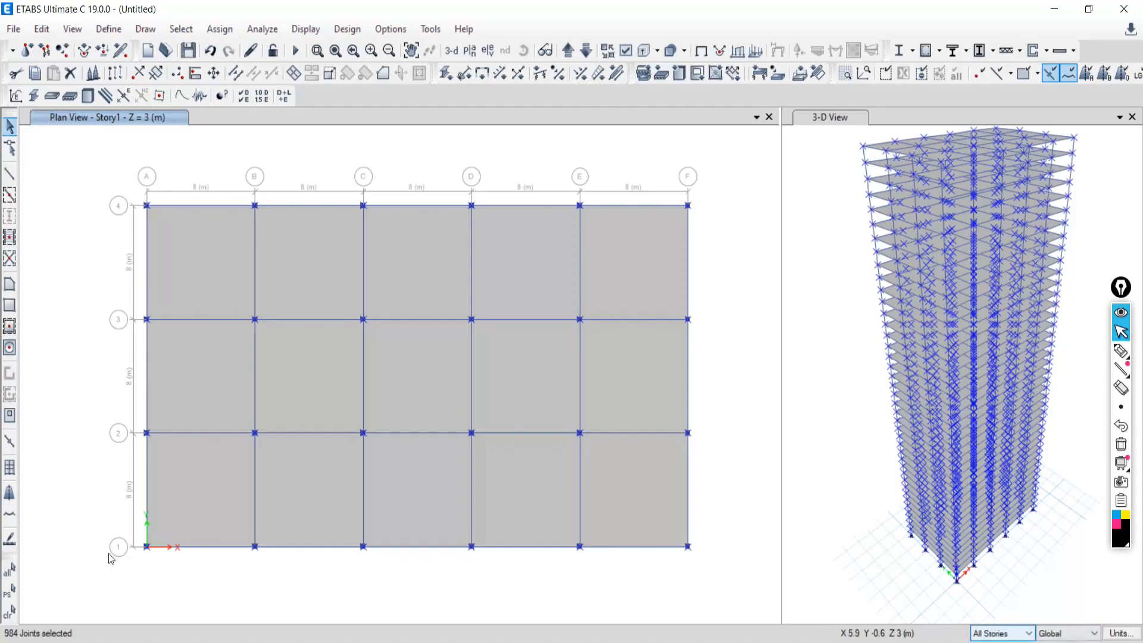
left_click(10, 611)
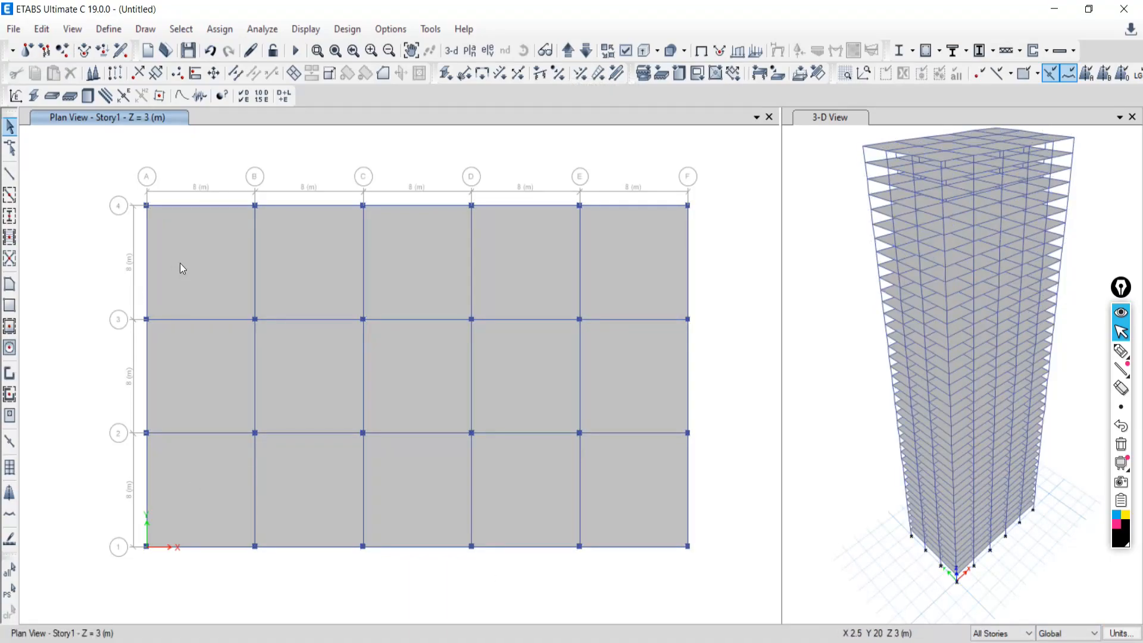
left_click(1002, 633)
left_click(995, 596)
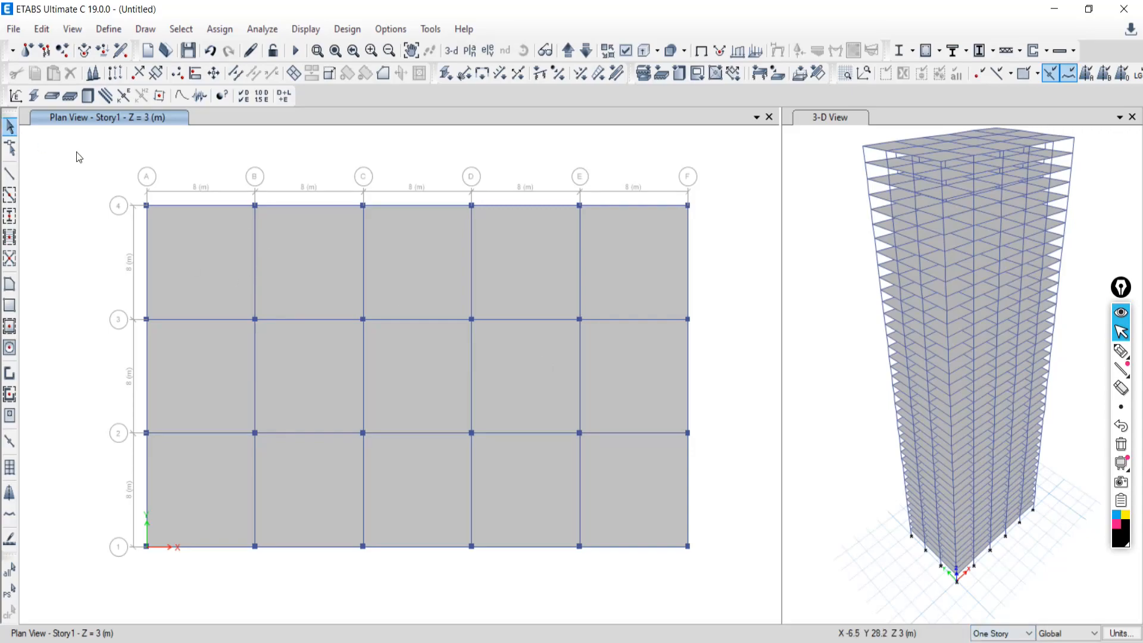
- Select every slab panel of the Story1 plan one by one, and clear the selection
left_click(247, 268)
left_click(291, 273)
left_click(399, 271)
left_click(512, 278)
left_click(589, 286)
left_click(648, 348)
left_click(532, 381)
left_click(419, 378)
left_click(316, 378)
left_click(207, 381)
left_click(222, 476)
left_click(306, 489)
left_click(402, 486)
left_click(536, 488)
left_click(595, 464)
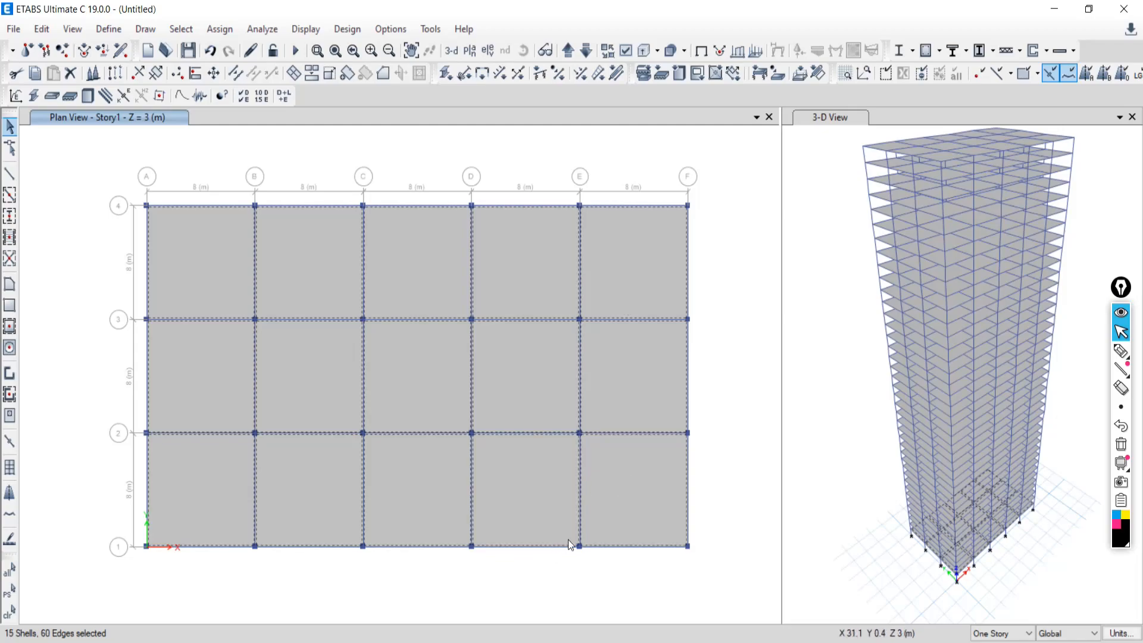
left_click(10, 612)
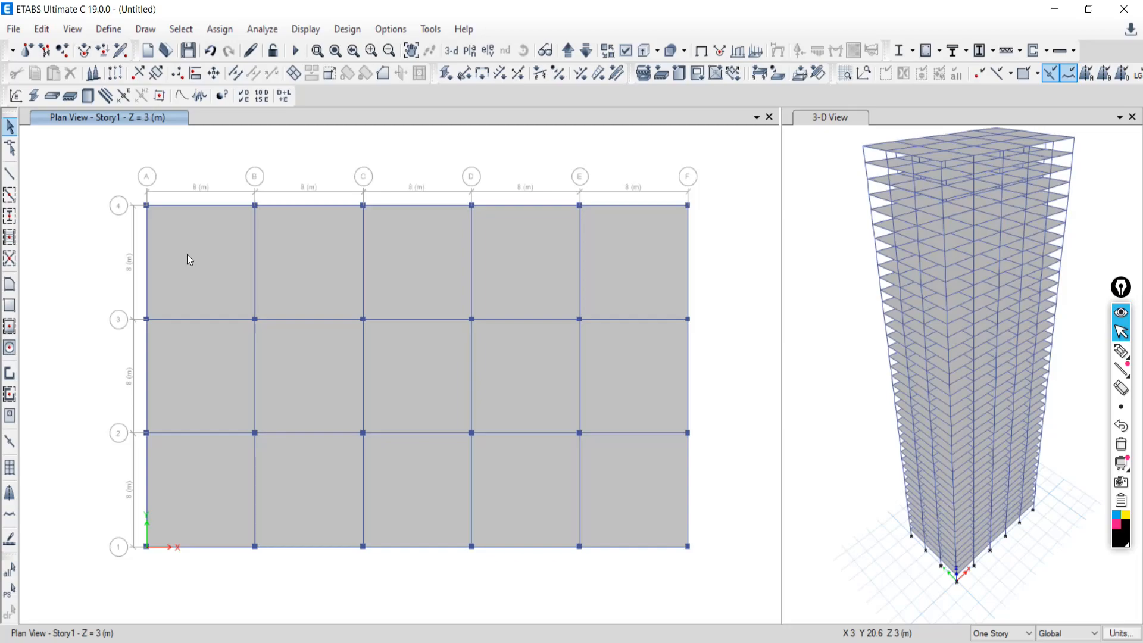
- Select all fifteen slab panels between grids A-F and 1-4 in the Story1 plan
left_click(207, 268)
left_click(297, 282)
left_click(416, 286)
left_click(537, 274)
left_click(619, 358)
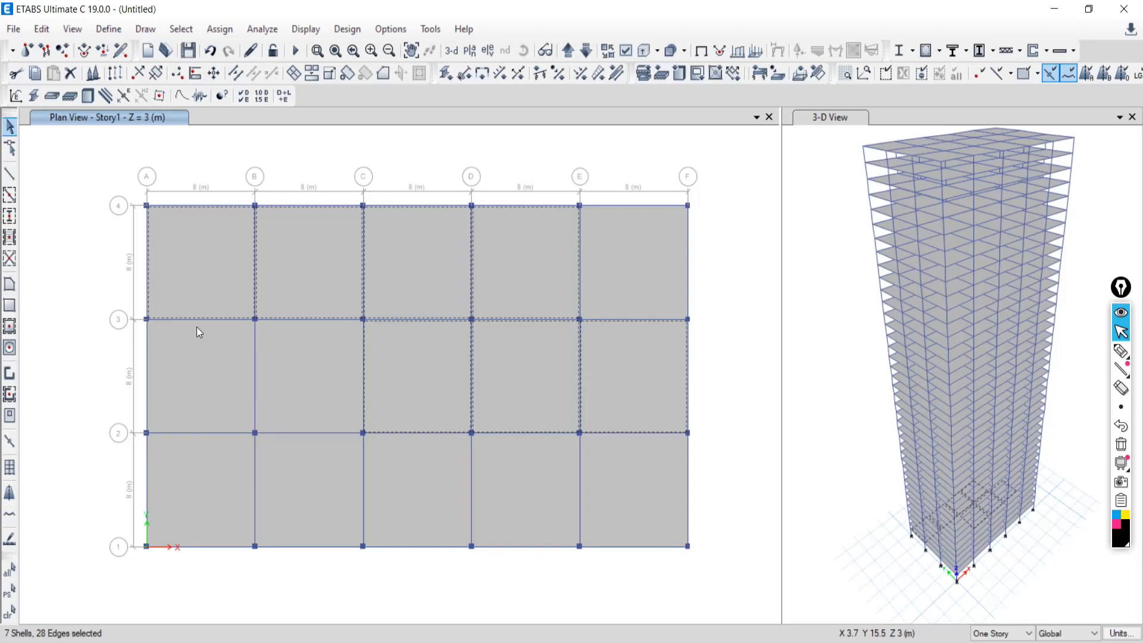
left_click(333, 381)
left_click(208, 381)
left_click(244, 464)
left_click(311, 487)
left_click(423, 485)
left_click(513, 491)
left_click(605, 498)
left_click(659, 284)
- Assign a uniform Dead load of 5 kN/m² in the Gravity direction to the selected Story1 slabs, replacing existing loads
left_click(220, 28)
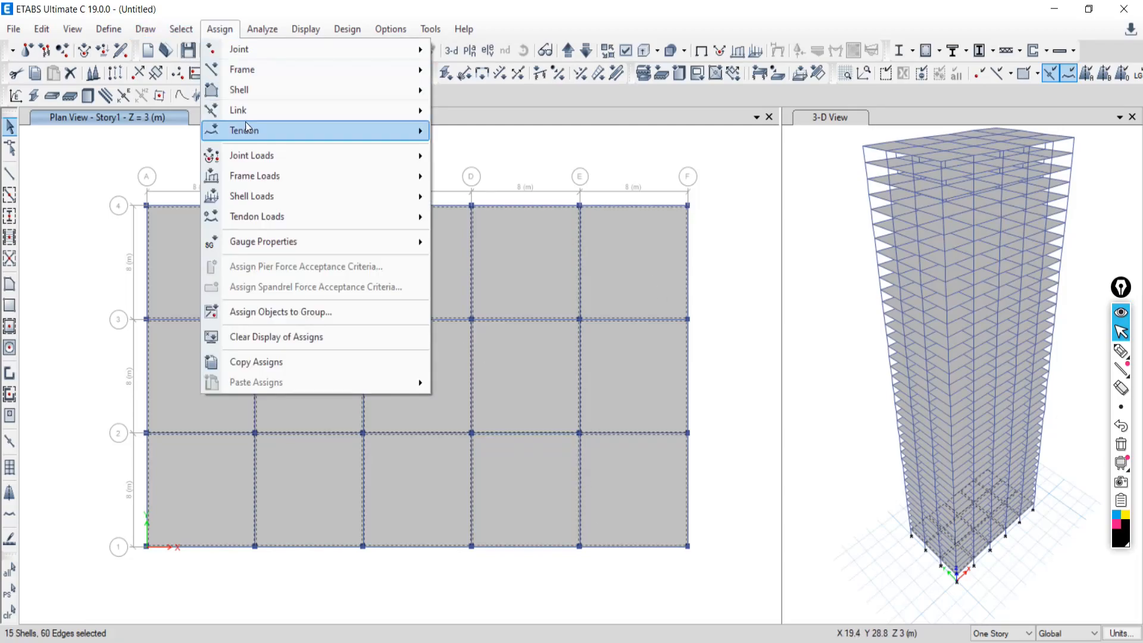
mouse_move(254, 196)
left_click(452, 220)
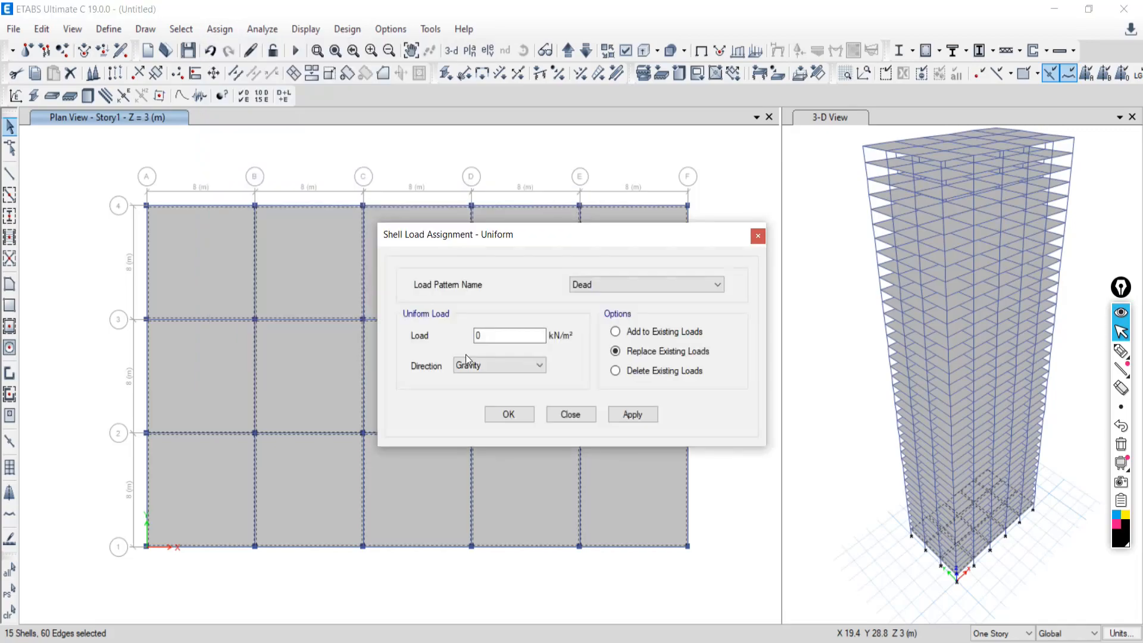
double_click(480, 335)
type("5")
left_click(616, 415)
left_click(581, 414)
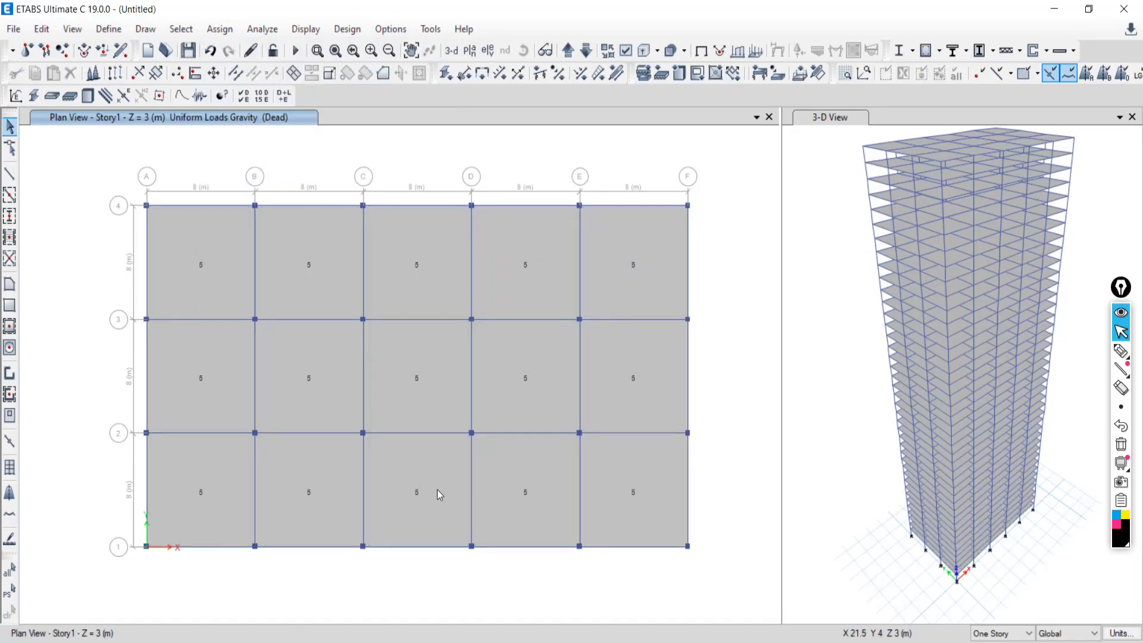
- Move up to the Story2 plan and select all fifteen of its slab panels
left_click(569, 50)
left_click(518, 285)
left_click(436, 283)
left_click(322, 275)
left_click(232, 272)
left_click(226, 367)
left_click(315, 370)
left_click(412, 374)
left_click(526, 381)
left_click(634, 378)
left_click(634, 461)
left_click(559, 470)
left_click(419, 480)
left_click(240, 499)
left_click(316, 498)
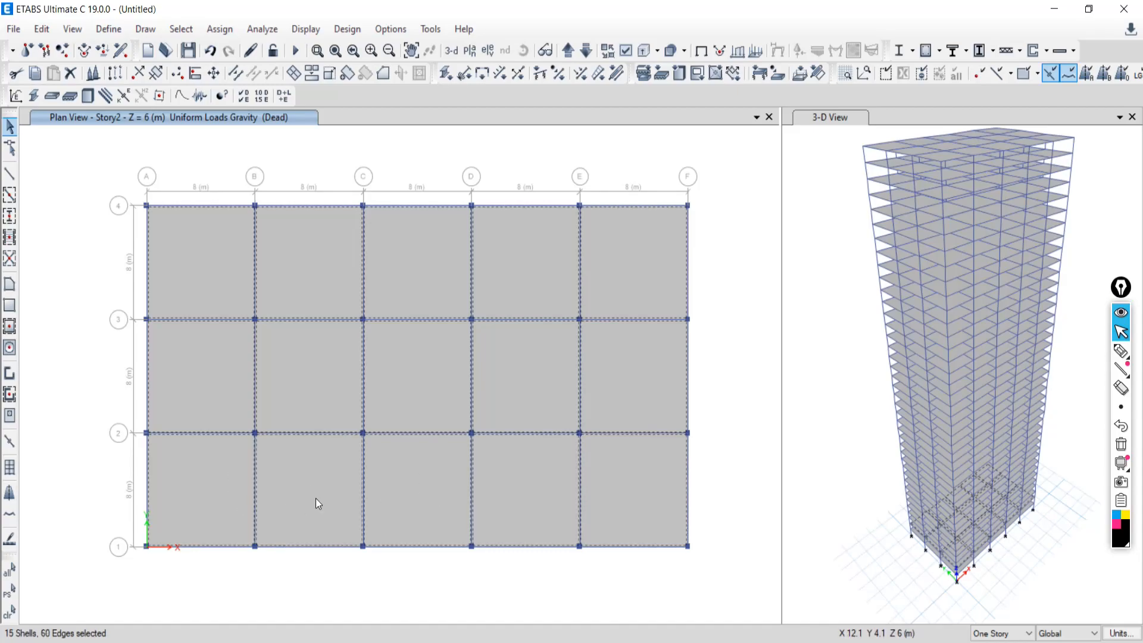
- Assign a uniform Dead load of 5 kN/m² in the Gravity direction to the selected Story2 slabs, and move up to the Story3 plan
left_click(220, 28)
mouse_move(250, 197)
left_click(483, 220)
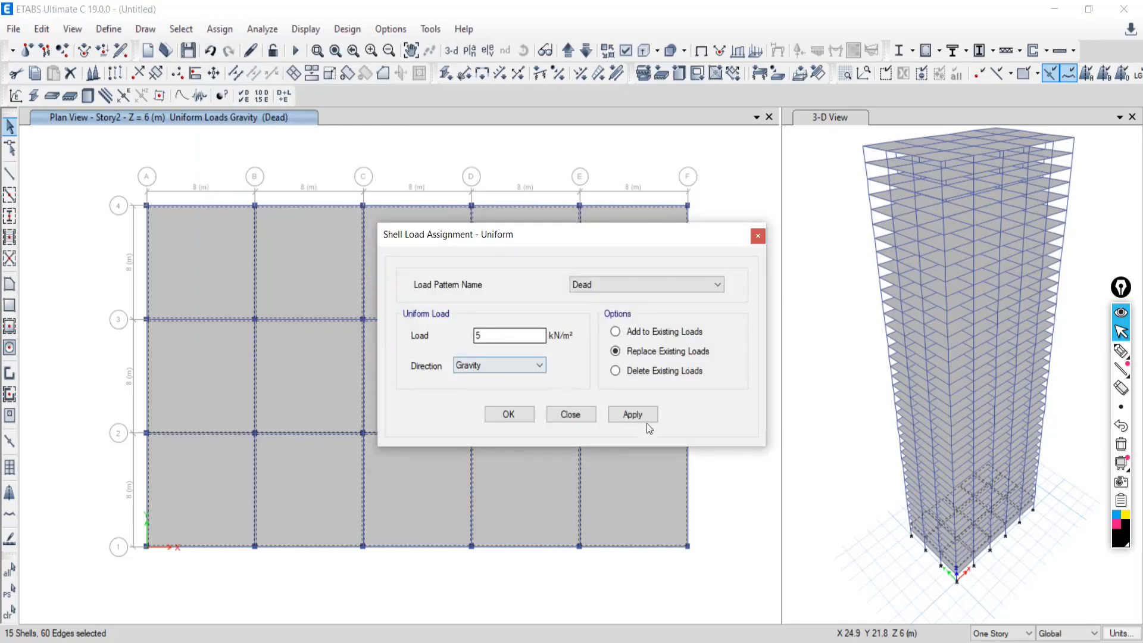
left_click(638, 415)
left_click(583, 417)
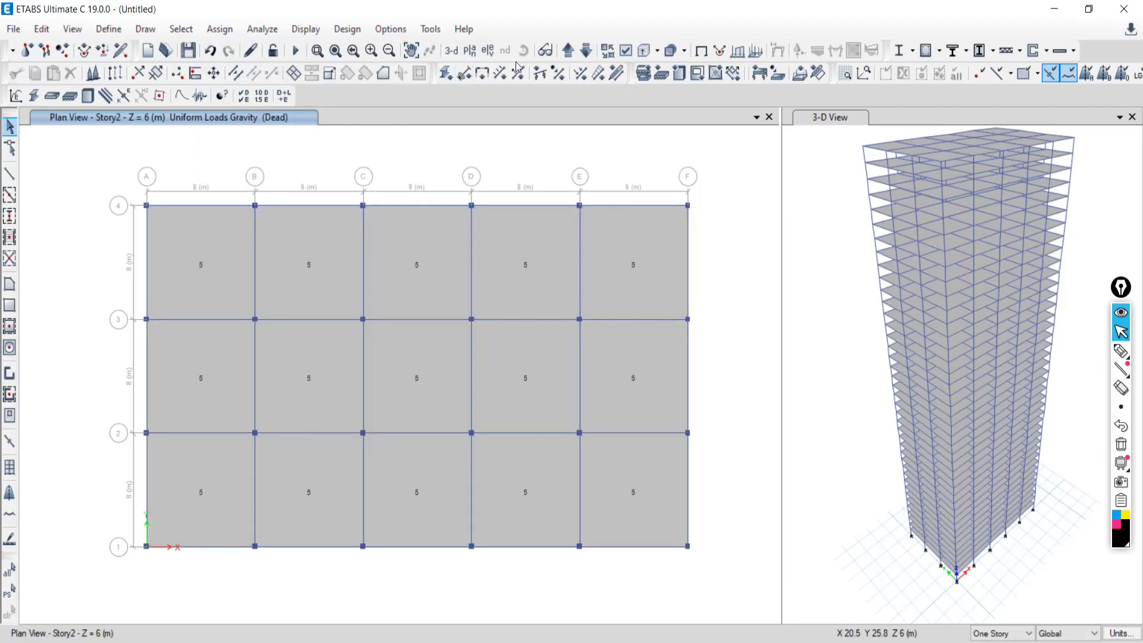
left_click(567, 50)
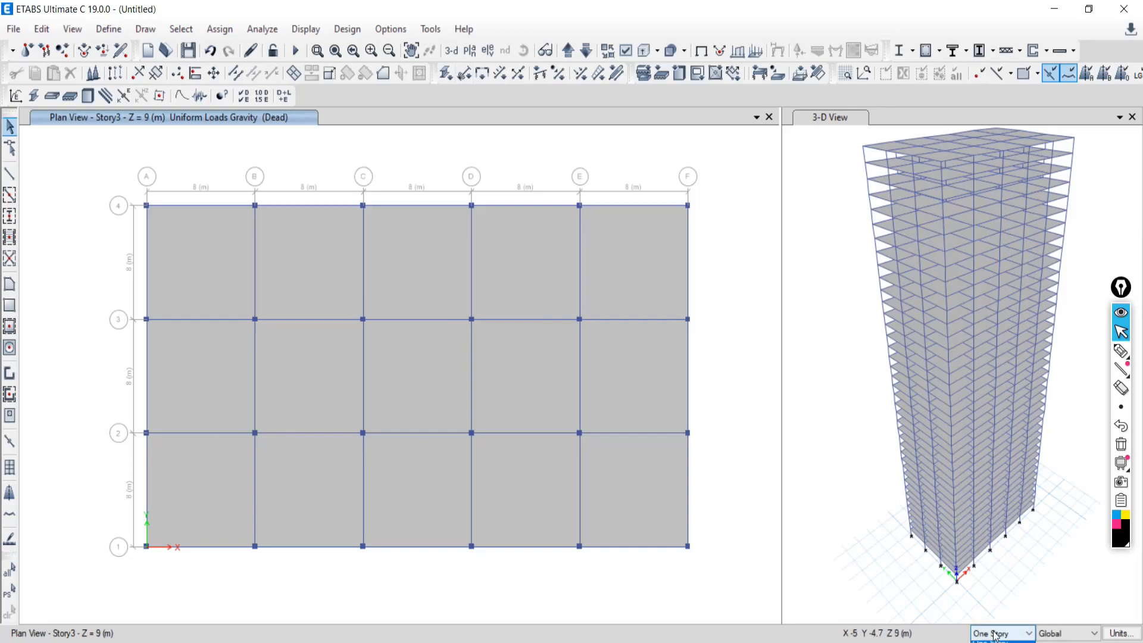
- Set the story option to All Stories and select all fifteen slab panels between grids A-F and 1-4 from the Story3 plan
left_click(993, 642)
left_click(612, 476)
left_click(516, 485)
left_click(405, 493)
left_click(287, 494)
left_click(219, 486)
left_click(202, 399)
left_click(309, 411)
left_click(390, 411)
left_click(500, 395)
left_click(611, 381)
left_click(631, 262)
left_click(546, 246)
left_click(393, 246)
left_click(320, 251)
left_click(206, 256)
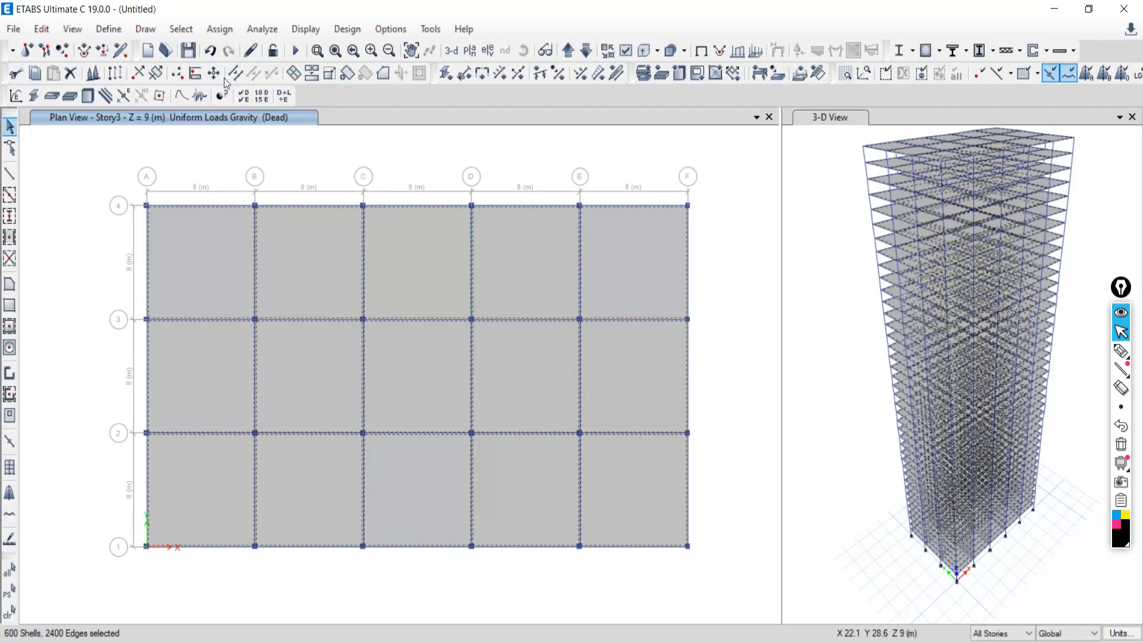
- Assign a uniform Dead load of 5 kN/m² in the Gravity direction to the selected slabs of all stories, replacing existing loads
left_click(219, 29)
mouse_move(234, 196)
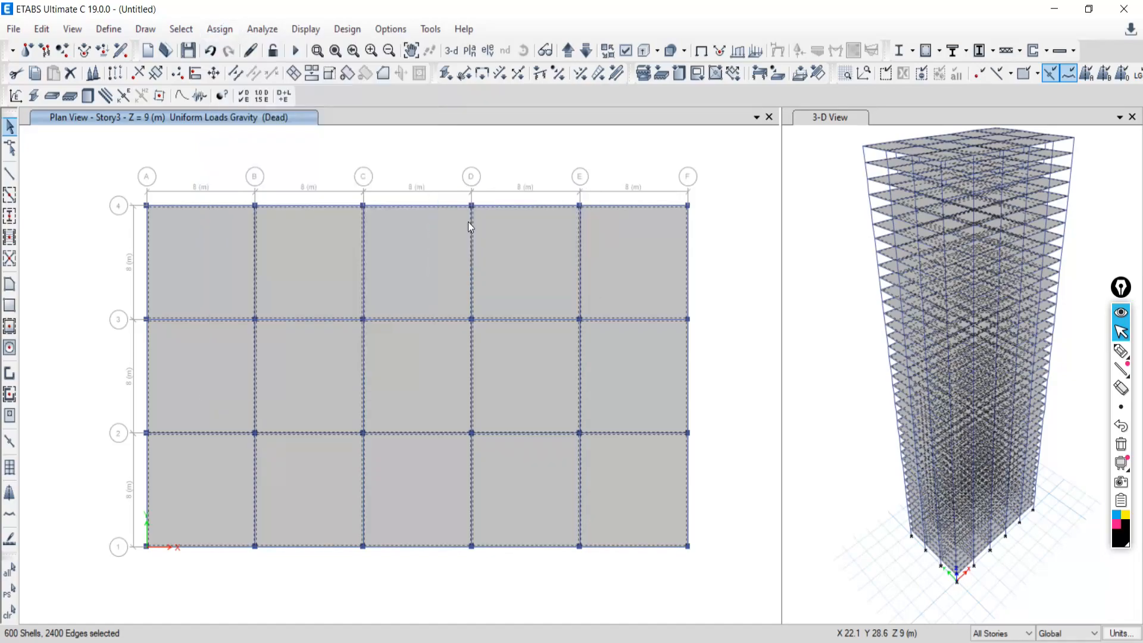
left_click(470, 218)
left_click(631, 414)
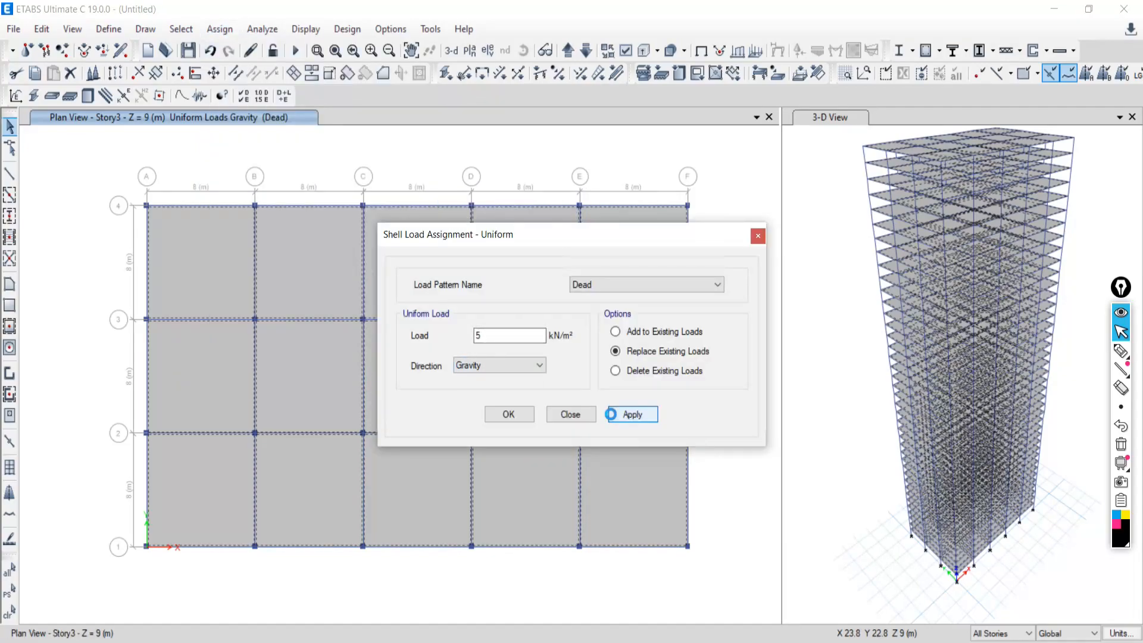
left_click(564, 415)
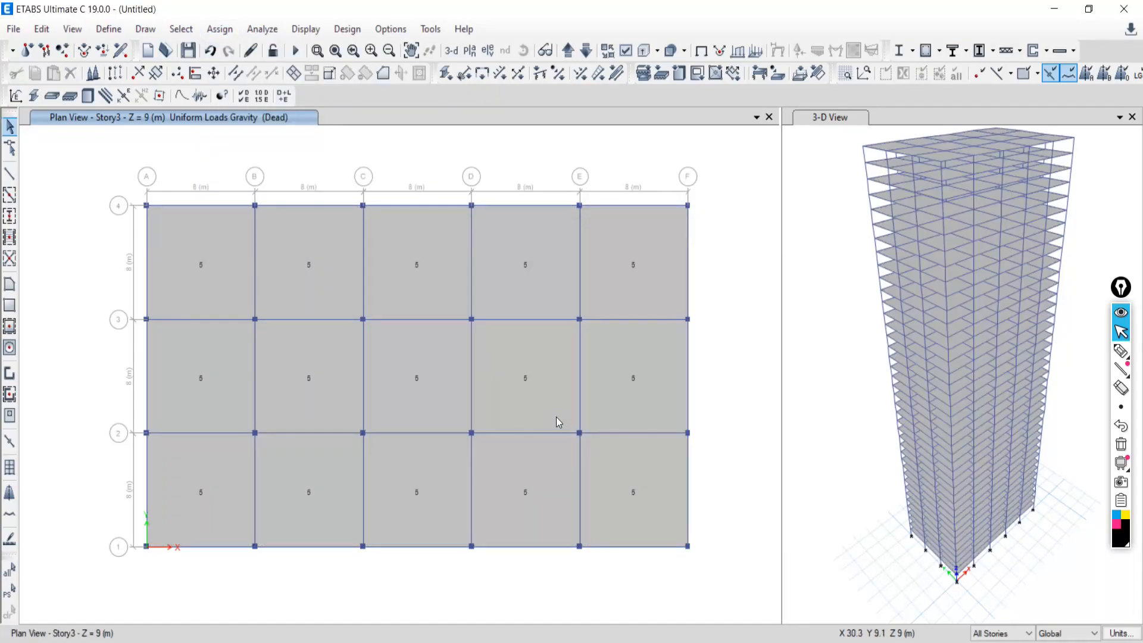
- Step up through the plan views from Story4 to Story10 to examine the slab loads on each level
left_click(567, 51)
left_click(567, 51)
left_click(567, 51)
left_click(568, 52)
left_click(568, 52)
left_click(568, 53)
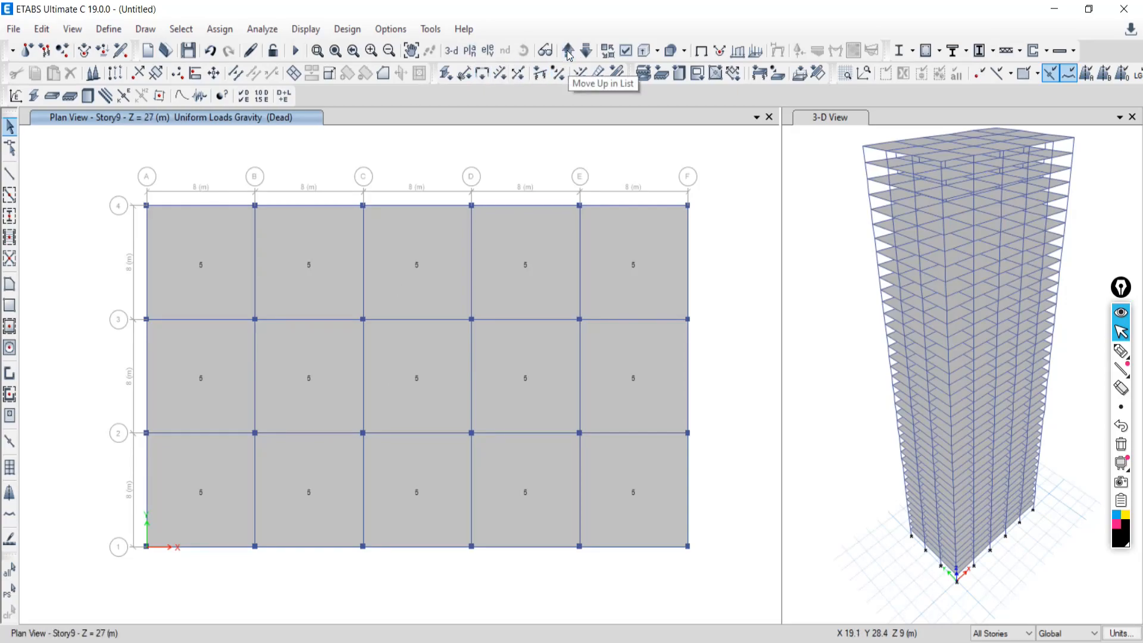
left_click(568, 52)
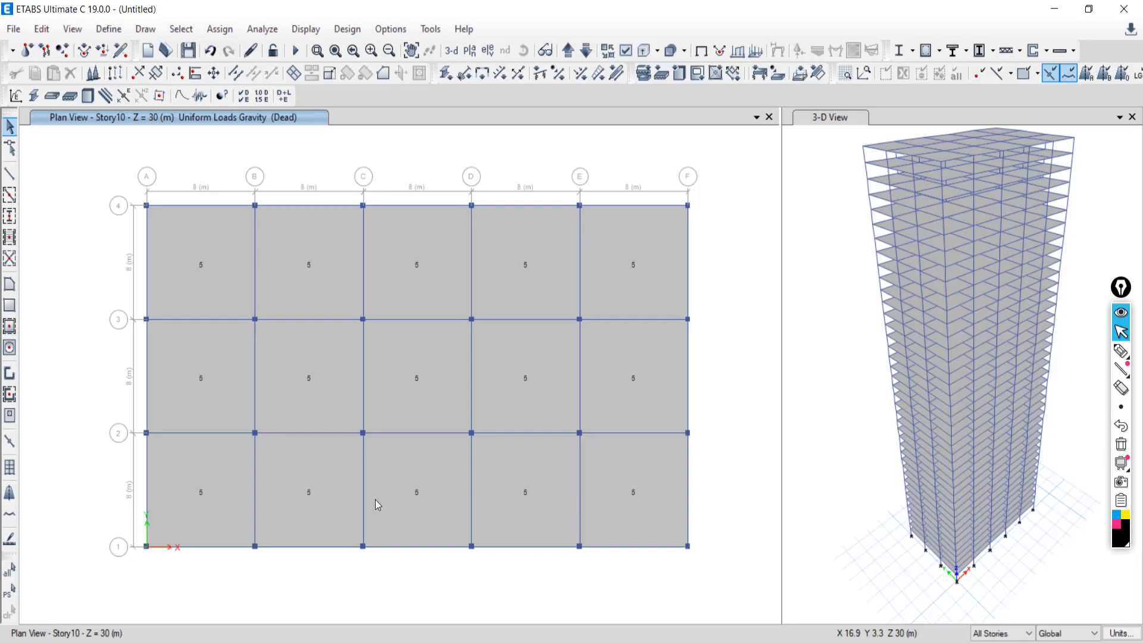
- Set the story option to Similar Stories and look briefly at the Google Meet call before returning to the model
left_click(996, 635)
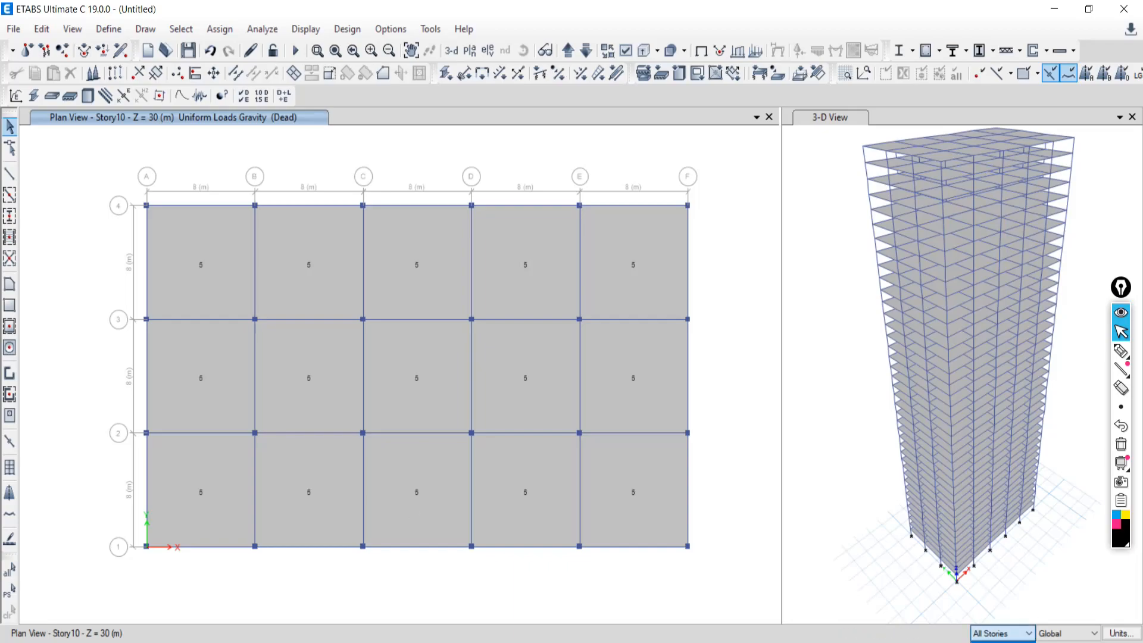
left_click(997, 642)
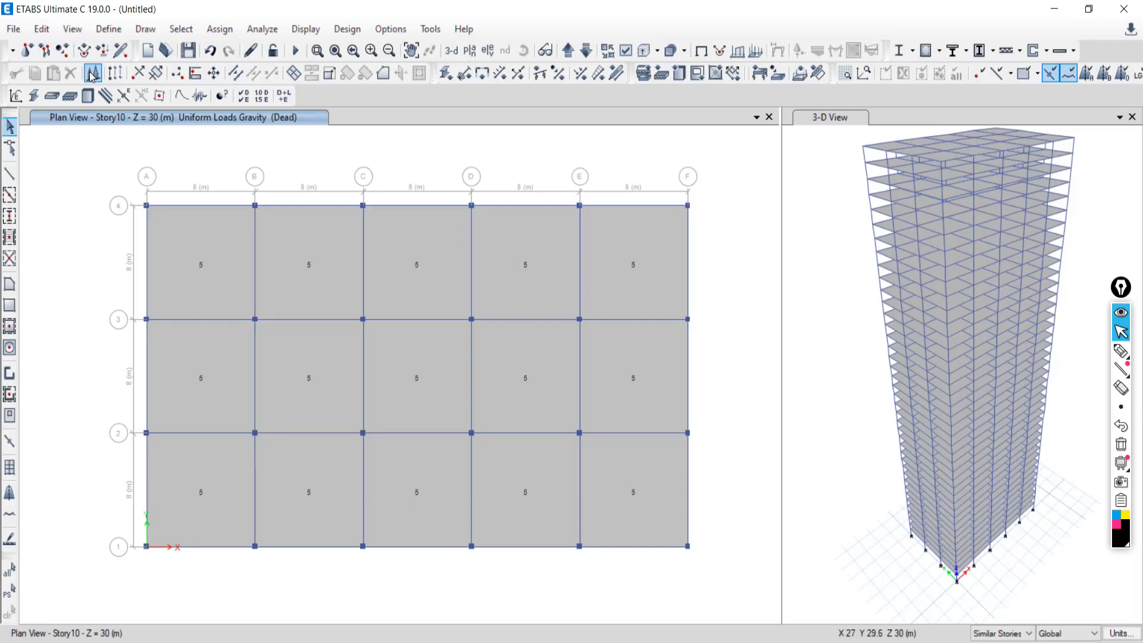
left_click(121, 642)
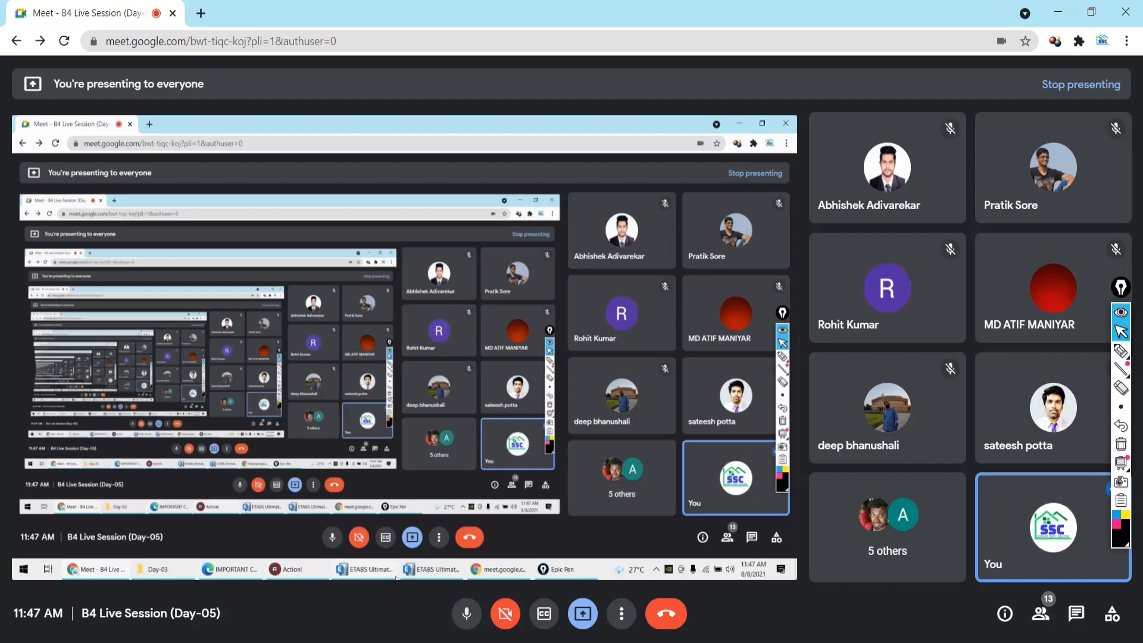
left_click(535, 642)
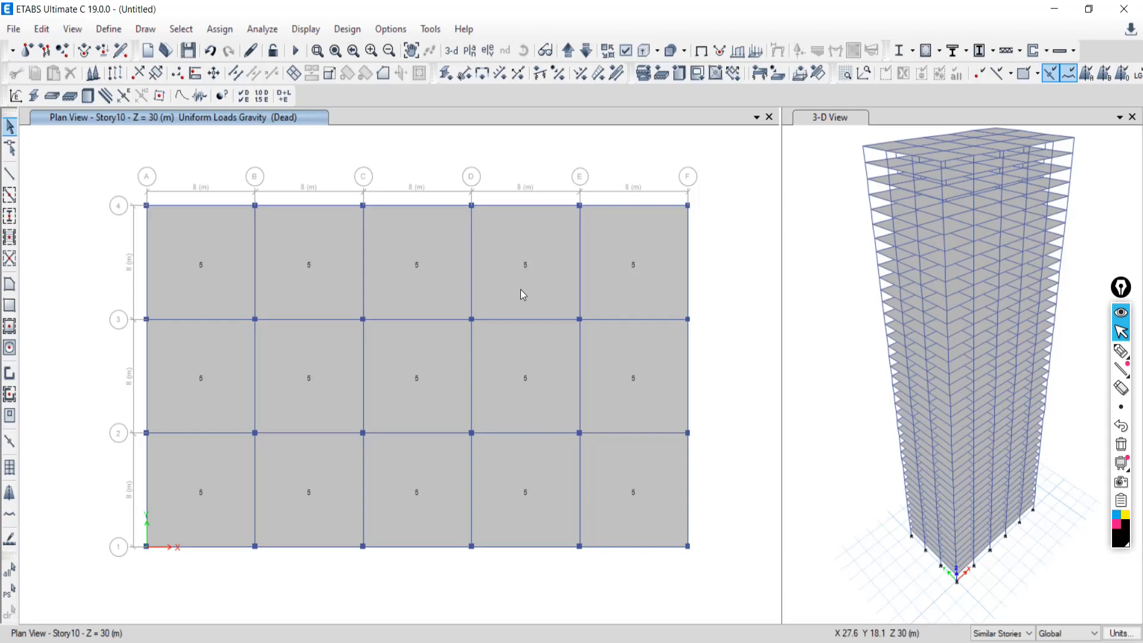
- Clear space in the plan view and draw four freehand floor outlines in a two-by-two layout with the Epic Pen
scroll(496, 317, "down", 8)
middle_click_drag(462, 305, 507, 430)
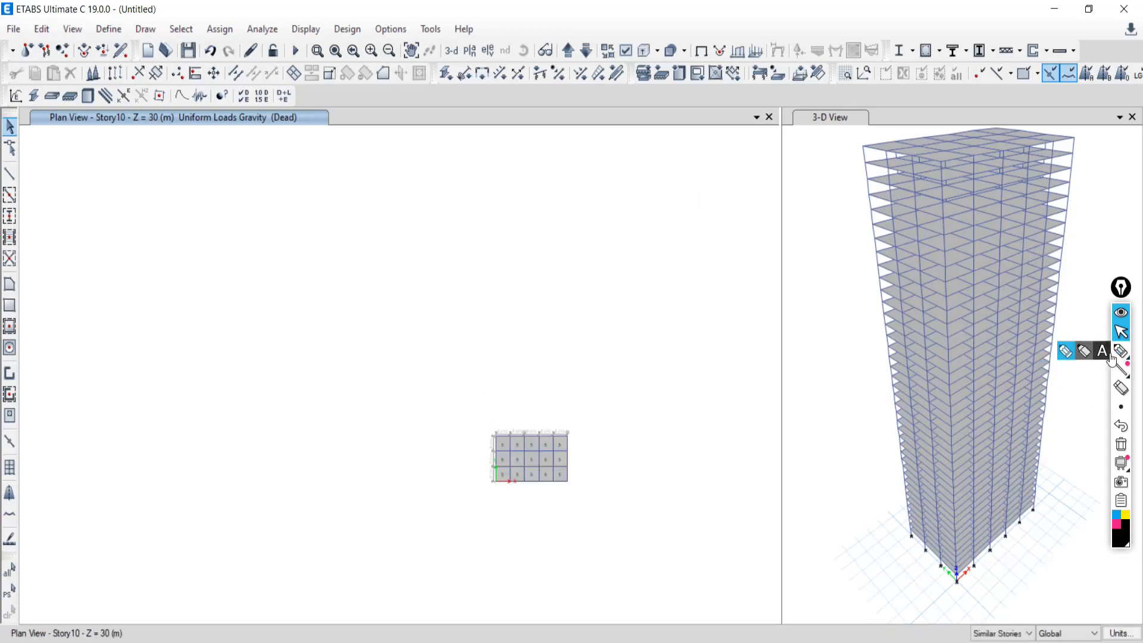
left_click(1103, 351)
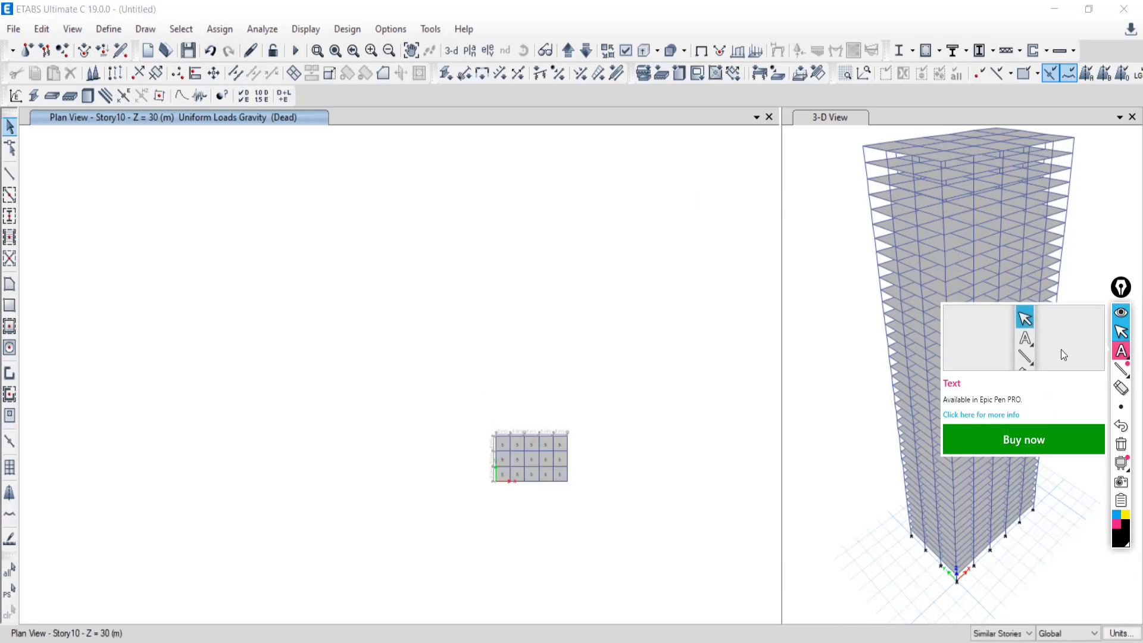
left_click(1121, 355)
mouse_move(27, 185)
left_mouse_down()
mouse_move(123, 189)
mouse_move(272, 293)
mouse_move(174, 341)
mouse_move(37, 337)
left_mouse_up()
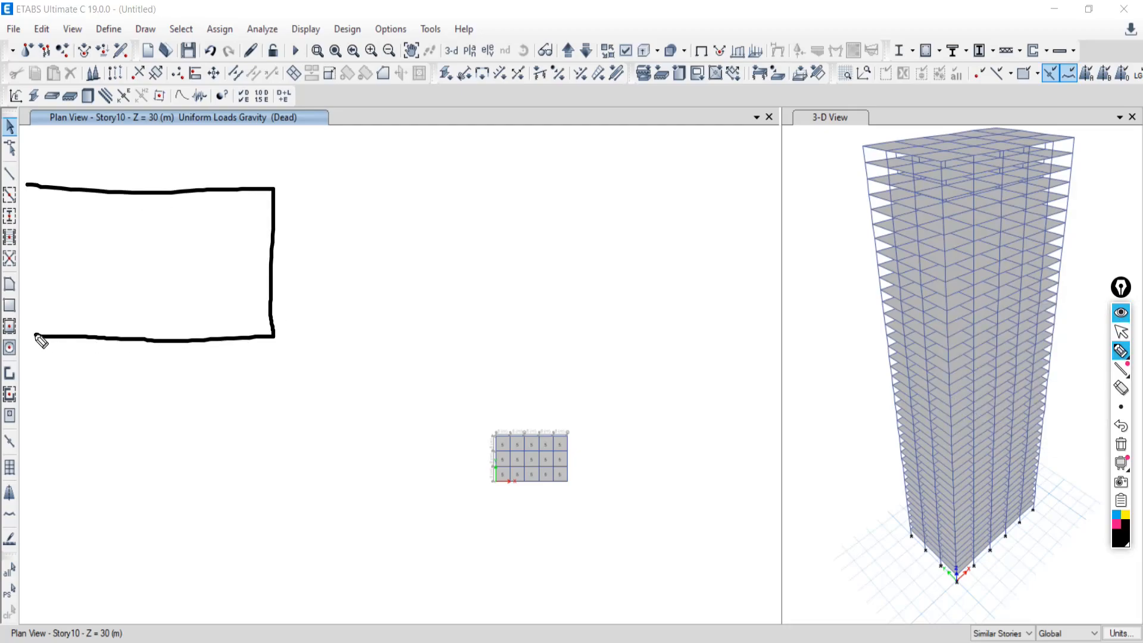
left_click(1121, 444)
mouse_move(141, 131)
left_mouse_down()
mouse_move(143, 209)
mouse_move(169, 256)
mouse_move(317, 266)
mouse_move(327, 145)
mouse_move(244, 122)
mouse_move(141, 130)
left_mouse_up()
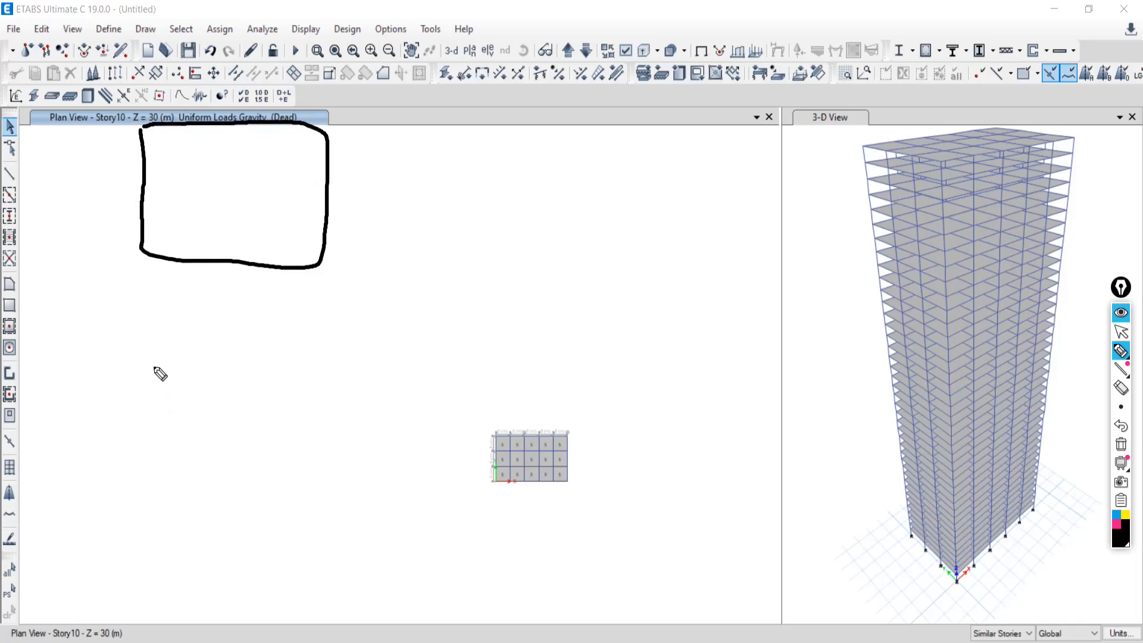
mouse_move(146, 355)
left_mouse_down()
mouse_move(154, 503)
mouse_move(302, 516)
mouse_move(327, 492)
mouse_move(332, 382)
mouse_move(316, 365)
mouse_move(149, 362)
left_mouse_up()
mouse_move(465, 126)
left_mouse_down()
mouse_move(464, 225)
mouse_move(489, 280)
mouse_move(641, 285)
mouse_move(642, 110)
mouse_move(464, 119)
left_mouse_up()
mouse_move(470, 348)
left_mouse_down()
mouse_move(466, 480)
mouse_move(488, 522)
mouse_move(677, 529)
mouse_move(677, 399)
mouse_move(654, 352)
mouse_move(471, 344)
left_mouse_up()
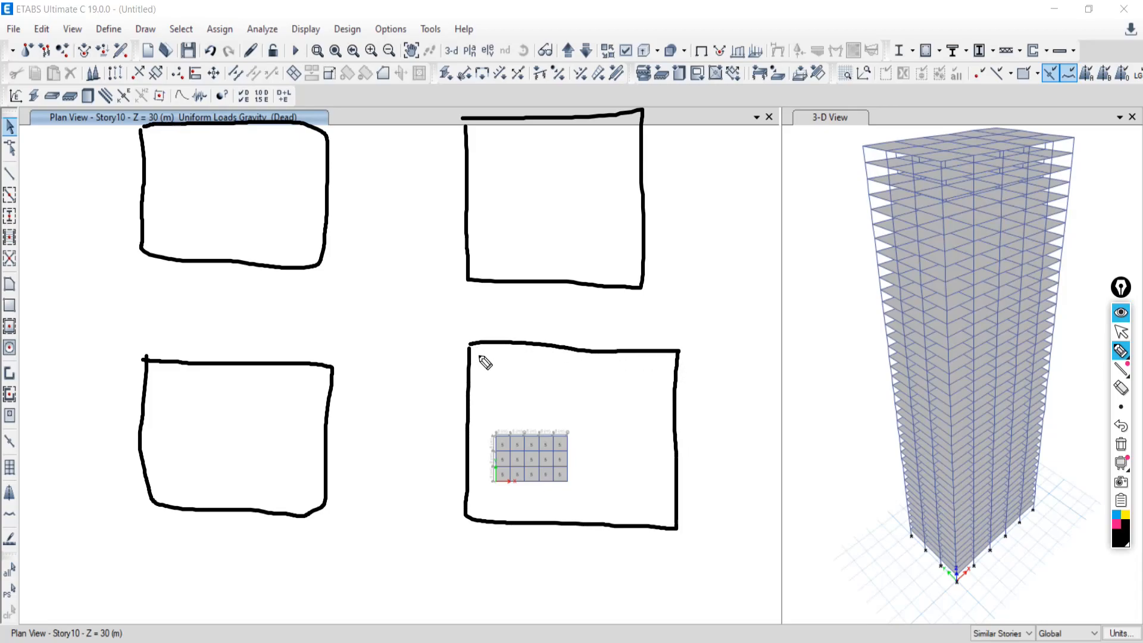
- Divide the first floor outline into rooms with freehand lines and label them WC, B and B
mouse_move(185, 126)
left_mouse_down()
mouse_move(182, 169)
mouse_move(144, 171)
mouse_move(200, 207)
mouse_move(253, 209)
left_mouse_up()
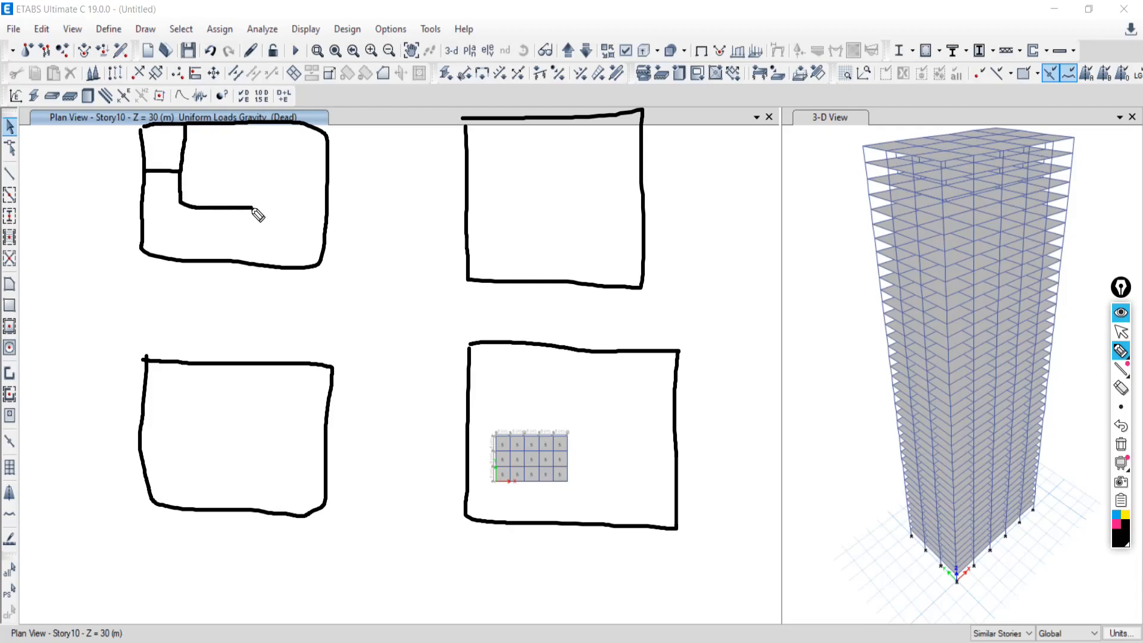
mouse_move(259, 128)
left_mouse_down()
mouse_move(258, 210)
mouse_move(328, 213)
left_mouse_up()
mouse_move(282, 156)
left_mouse_down()
mouse_move(289, 172)
mouse_move(270, 178)
left_mouse_up()
left_click_drag(210, 153, 205, 176)
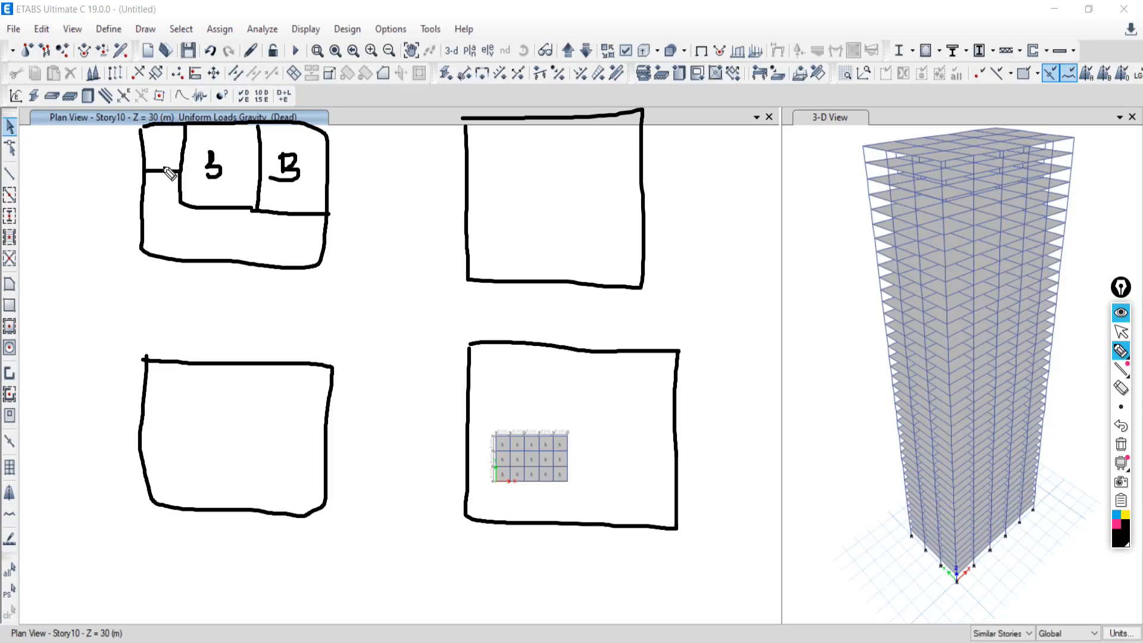
left_click_drag(153, 138, 182, 146)
left_click(169, 143)
- Divide the second floor outline into the same room layout and label the rooms B, B and WC
mouse_move(503, 122)
left_mouse_down()
mouse_move(503, 177)
mouse_move(474, 176)
mouse_move(505, 177)
mouse_move(508, 214)
mouse_move(588, 217)
left_mouse_up()
mouse_move(575, 119)
left_mouse_down()
mouse_move(598, 219)
mouse_move(643, 218)
left_mouse_up()
mouse_move(521, 168)
left_mouse_down()
mouse_move(523, 149)
mouse_move(538, 170)
mouse_move(528, 168)
left_mouse_up()
left_click_drag(594, 150, 594, 168)
mouse_move(594, 149)
left_mouse_down()
mouse_move(608, 161)
mouse_move(561, 171)
left_mouse_up()
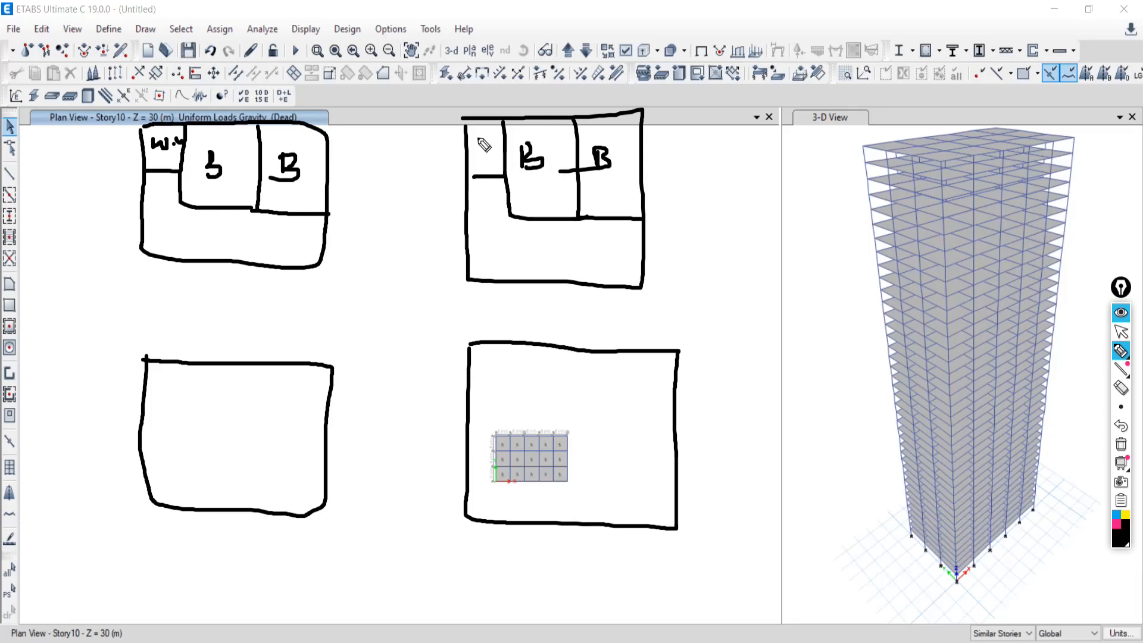
left_click_drag(475, 136, 499, 146)
- Divide the third floor outline into a different layout with two stacked rooms labelled B and a small room labelled WC
left_click_drag(237, 365, 226, 509)
left_click_drag(232, 432, 138, 430)
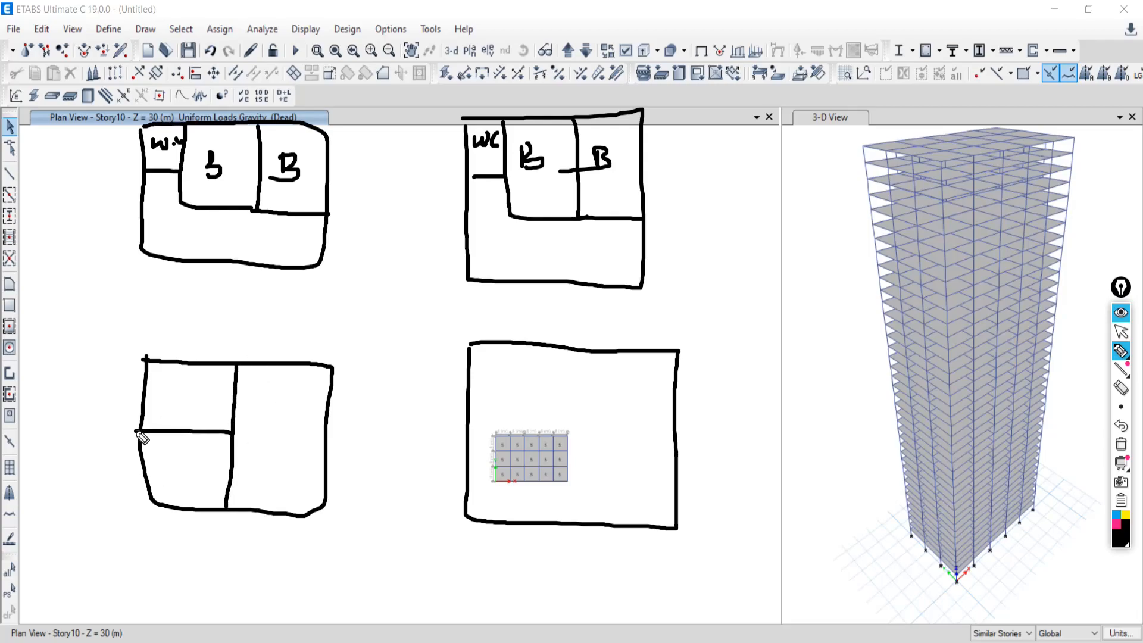
left_click_drag(166, 386, 175, 412)
mouse_move(169, 473)
left_mouse_down()
mouse_move(171, 442)
mouse_move(175, 470)
left_mouse_up()
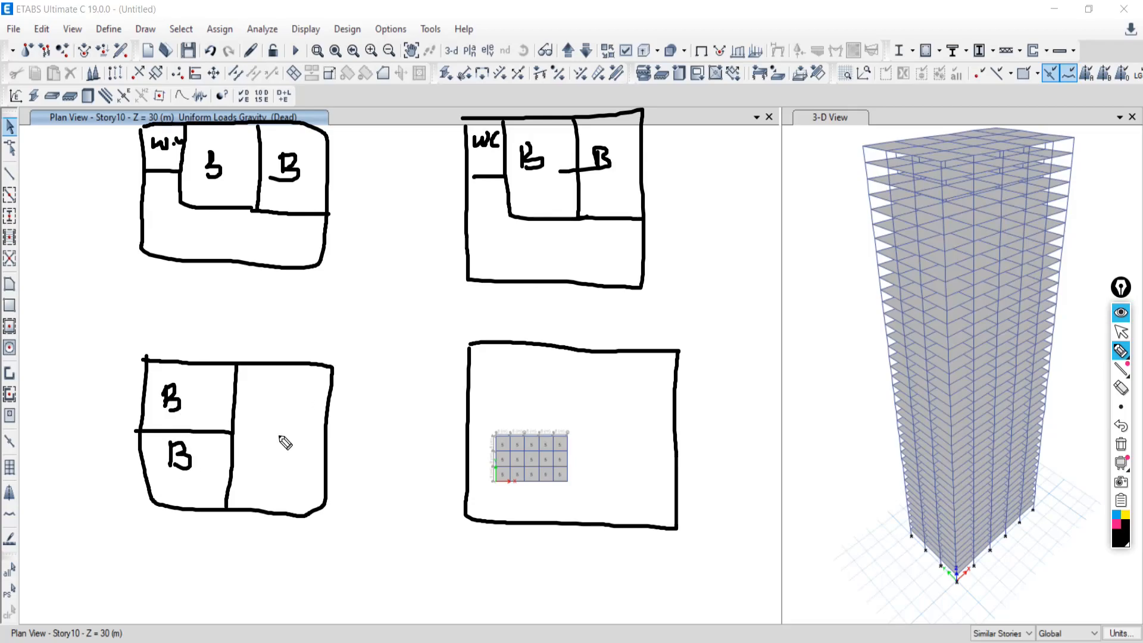
mouse_move(278, 365)
left_mouse_down()
mouse_move(252, 414)
mouse_move(236, 415)
left_mouse_up()
mouse_move(241, 375)
left_mouse_down()
mouse_move(252, 400)
mouse_move(261, 381)
mouse_move(272, 394)
left_mouse_up()
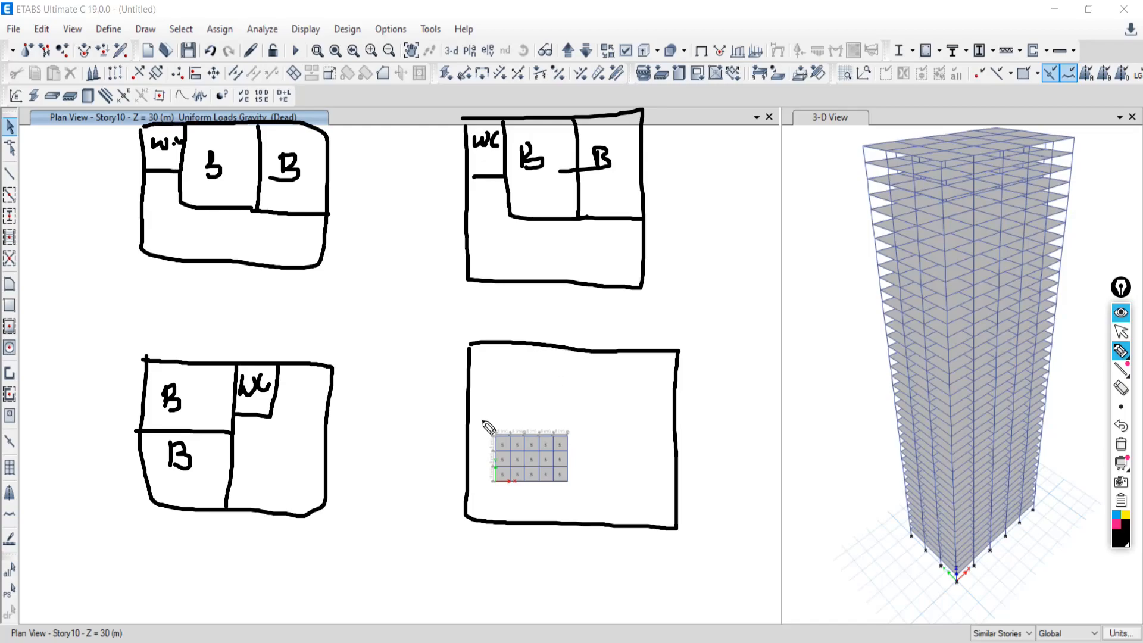
- Divide the fourth floor outline with a strip along its base, a vertical wall and a horizontal wall
left_click_drag(468, 485, 674, 496)
left_click_drag(527, 346, 518, 483)
left_click_drag(521, 421, 672, 423)
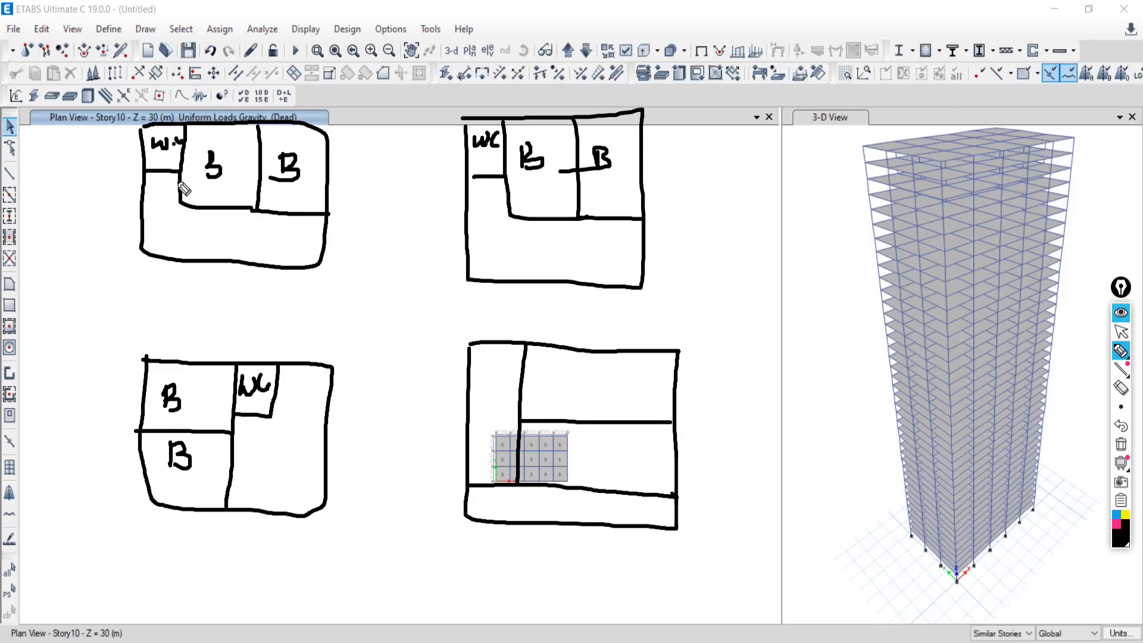
- Number the four floor sketches 1st, 2nd, 3rd and 4th, and clear all the pen drawings
mouse_move(60, 246)
left_mouse_down()
mouse_move(58, 276)
mouse_move(69, 277)
mouse_move(66, 244)
mouse_move(91, 227)
left_mouse_up()
left_click_drag(669, 269, 688, 287)
left_click_drag(701, 242, 731, 259)
mouse_move(33, 377)
left_mouse_down()
mouse_move(52, 380)
mouse_move(48, 397)
mouse_move(84, 348)
mouse_move(90, 375)
left_mouse_up()
mouse_move(708, 367)
left_mouse_down()
mouse_move(717, 379)
mouse_move(707, 393)
left_mouse_up()
mouse_move(723, 351)
left_mouse_down()
mouse_move(722, 372)
mouse_move(731, 357)
mouse_move(745, 375)
left_mouse_up()
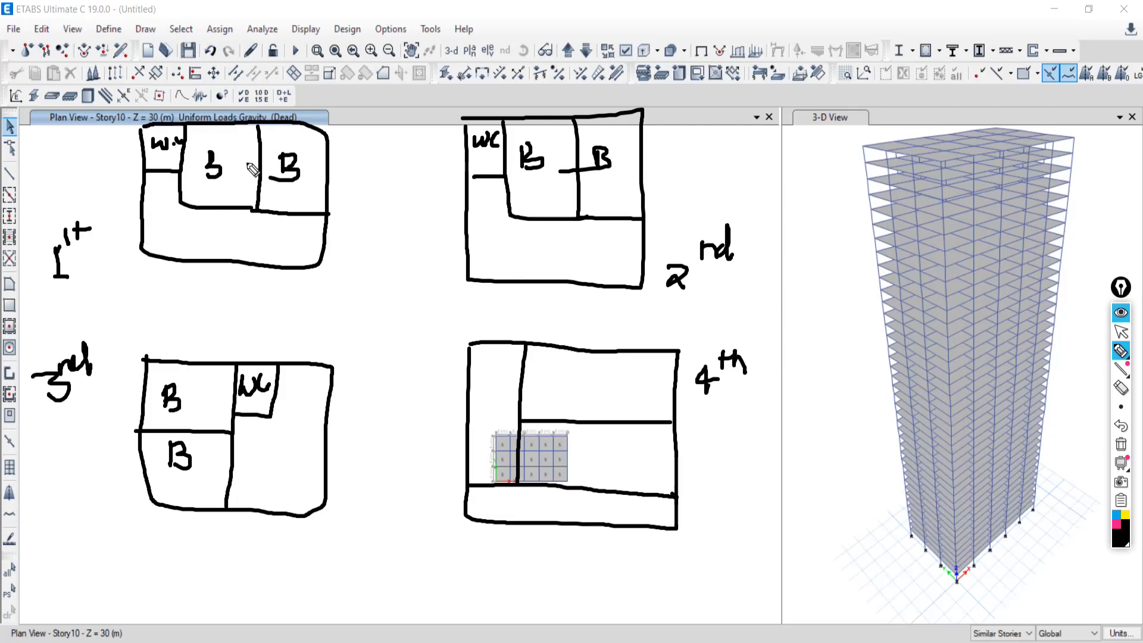
mouse_move(260, 127)
left_mouse_down()
mouse_move(257, 217)
mouse_move(329, 213)
left_mouse_up()
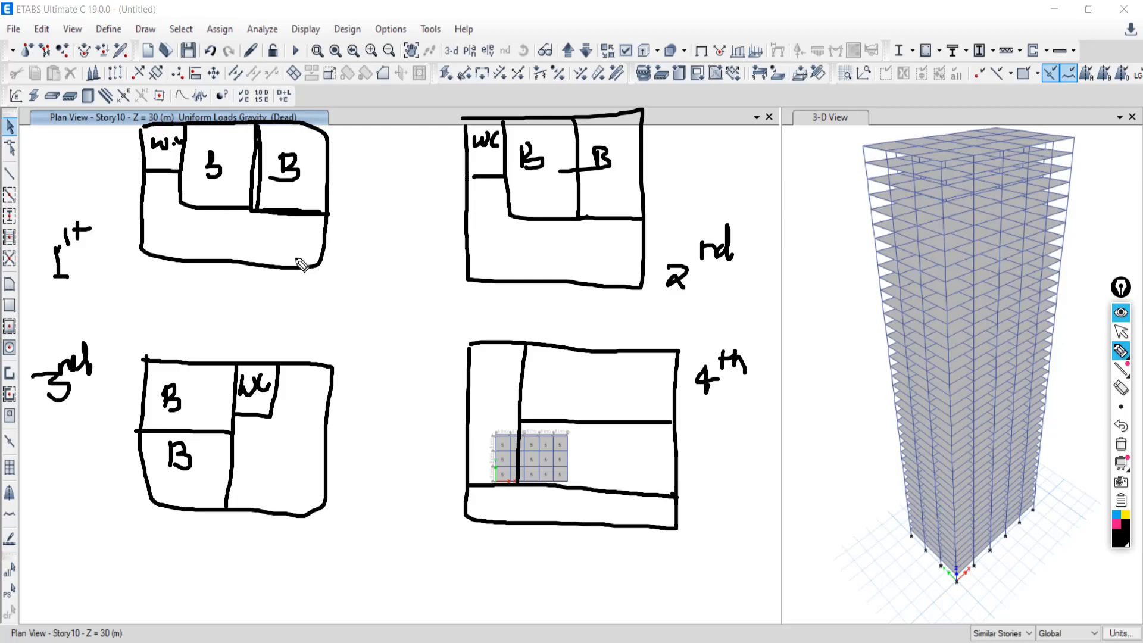
left_click(1121, 444)
- Write "G+30th" freehand in the blank area of the plan view and underline it twice
left_click(1121, 351)
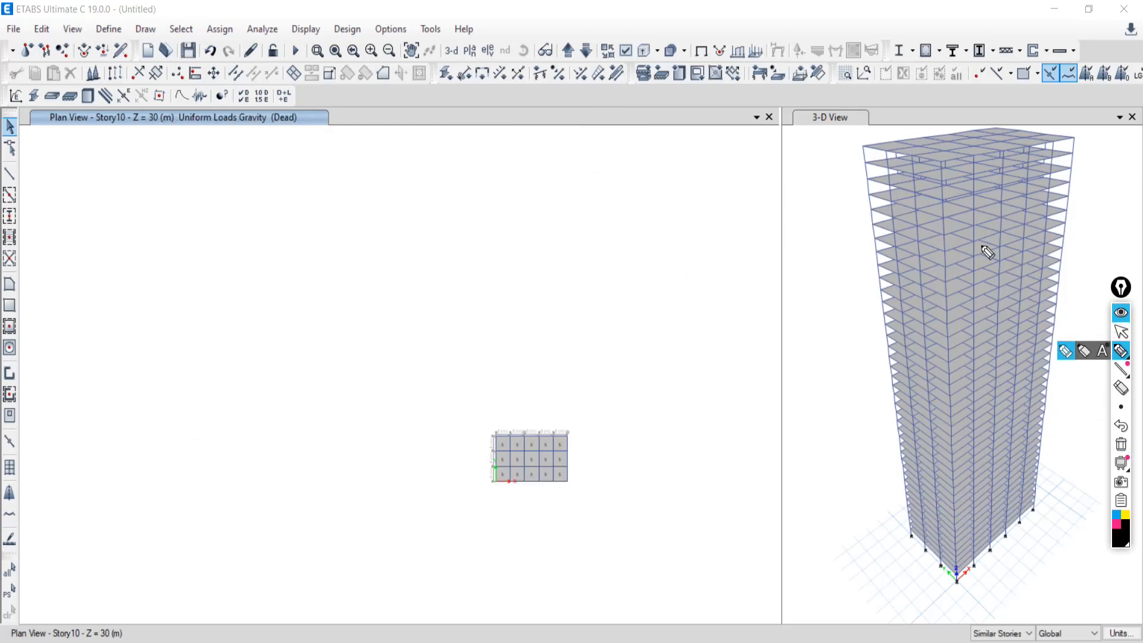
mouse_move(175, 231)
left_mouse_down()
mouse_move(185, 270)
mouse_move(229, 251)
mouse_move(234, 263)
left_mouse_up()
mouse_move(295, 234)
left_mouse_down()
mouse_move(287, 245)
mouse_move(296, 236)
left_mouse_up()
left_click_drag(308, 192, 308, 219)
left_click_drag(296, 206, 322, 203)
left_click_drag(326, 181, 337, 209)
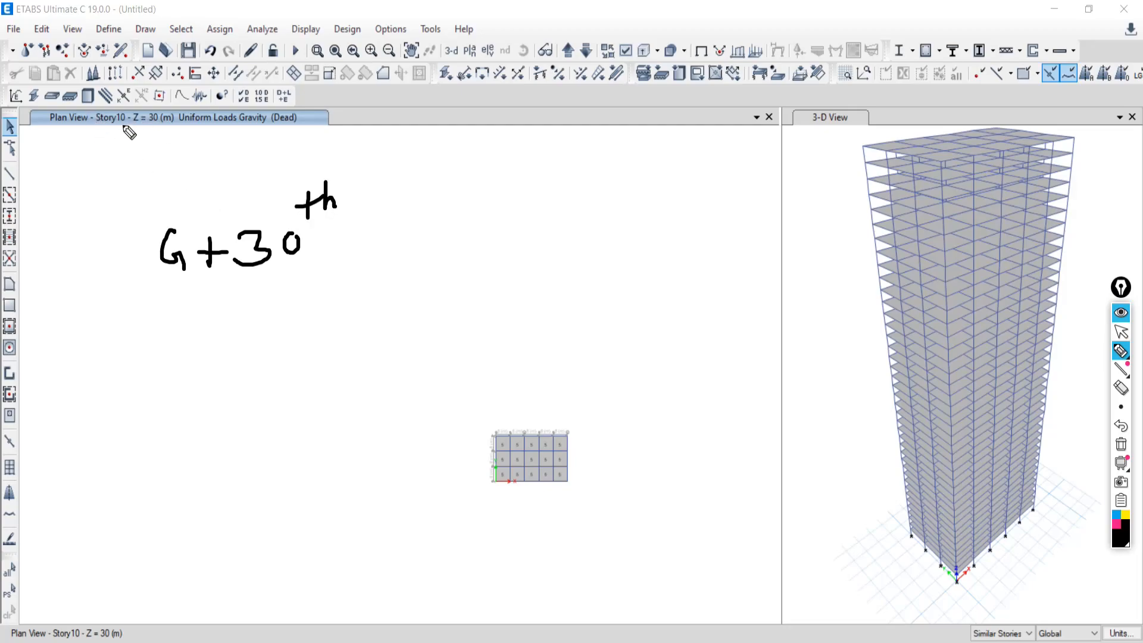
mouse_move(143, 286)
left_mouse_down()
mouse_move(251, 290)
mouse_move(238, 304)
left_mouse_up()
- Write the floor ranges "5 – 10th" and "20 – 25th" freehand beside the G+30th note
mouse_move(437, 231)
left_mouse_down()
mouse_move(430, 260)
mouse_move(454, 229)
mouse_move(529, 256)
mouse_move(582, 202)
left_mouse_up()
left_click_drag(577, 190, 594, 204)
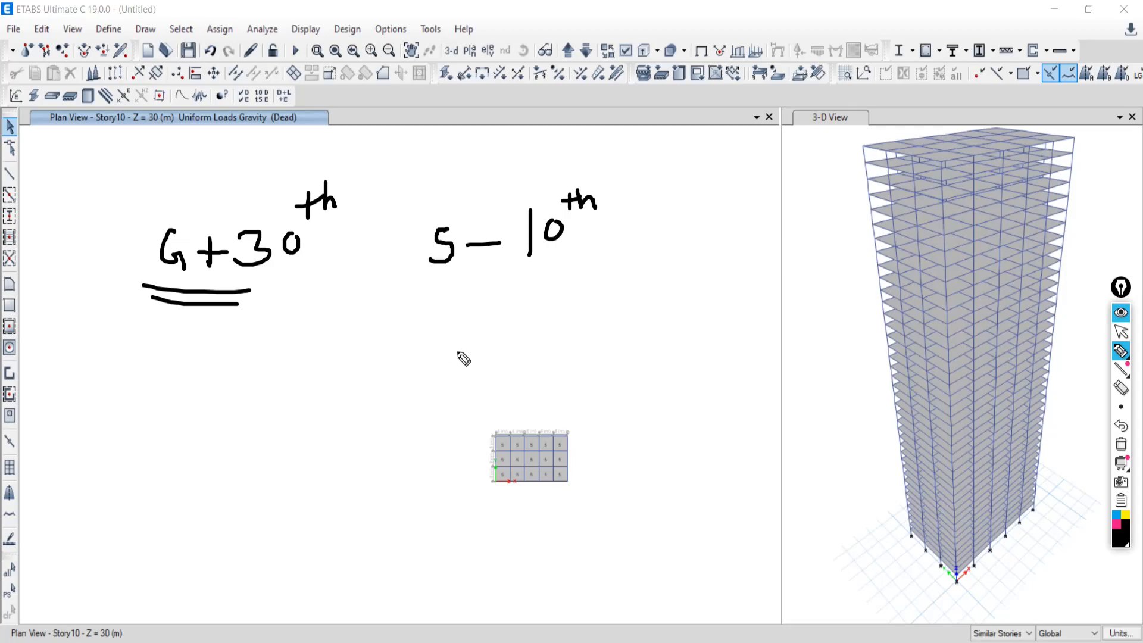
mouse_move(410, 324)
left_mouse_down()
mouse_move(410, 350)
mouse_move(426, 360)
left_mouse_up()
mouse_move(447, 326)
left_mouse_down()
mouse_move(508, 334)
mouse_move(556, 359)
left_mouse_up()
mouse_move(558, 309)
left_mouse_down()
mouse_move(566, 325)
mouse_move(584, 304)
left_mouse_up()
mouse_move(593, 285)
left_mouse_down()
mouse_move(593, 306)
mouse_move(601, 293)
left_mouse_up()
left_click_drag(603, 280, 621, 303)
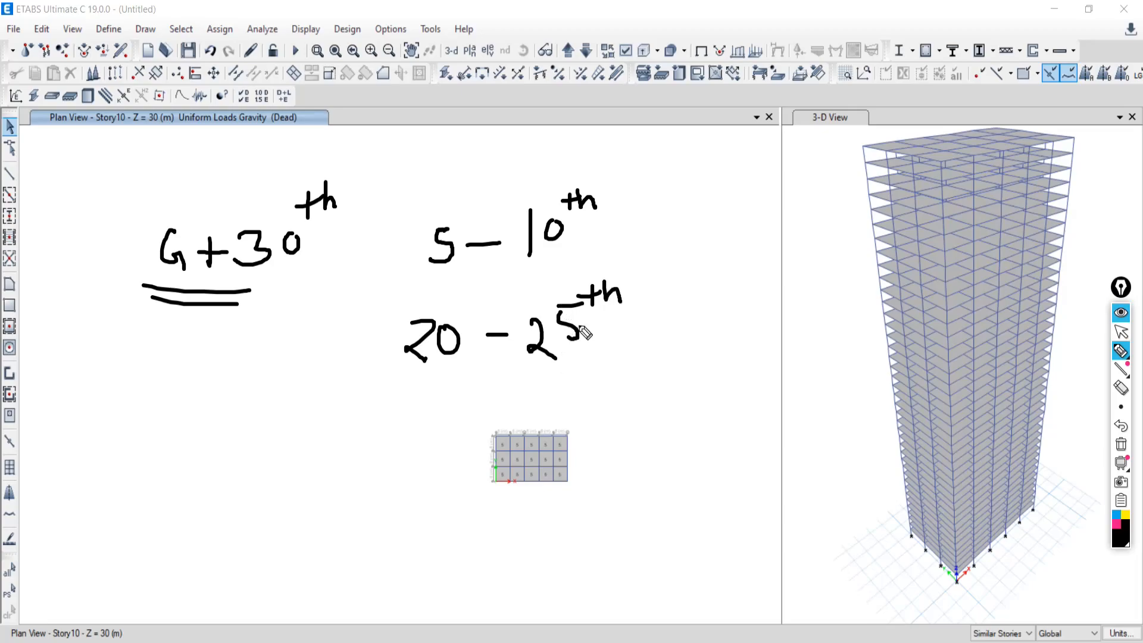
- Underline both handwritten floor ranges, and clear all the pen notes
left_click_drag(442, 272, 452, 270)
left_click_drag(424, 275, 447, 279)
mouse_move(517, 276)
left_mouse_down()
mouse_move(570, 253)
mouse_move(573, 262)
left_mouse_up()
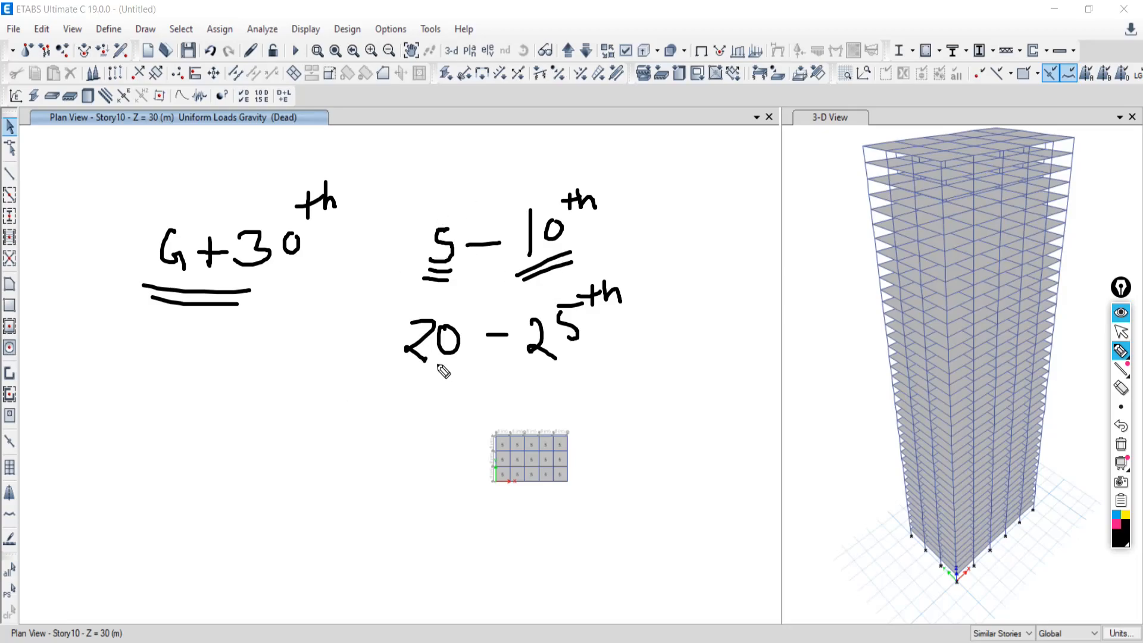
mouse_move(409, 392)
left_mouse_down()
mouse_move(551, 381)
mouse_move(431, 407)
mouse_move(515, 400)
left_mouse_up()
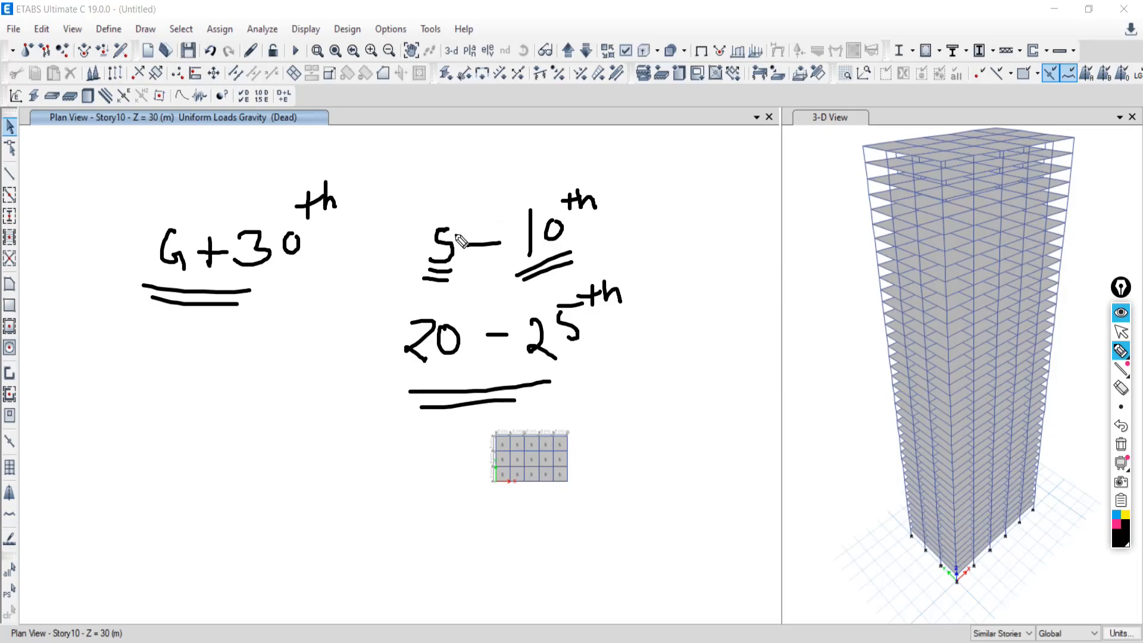
left_click(1120, 444)
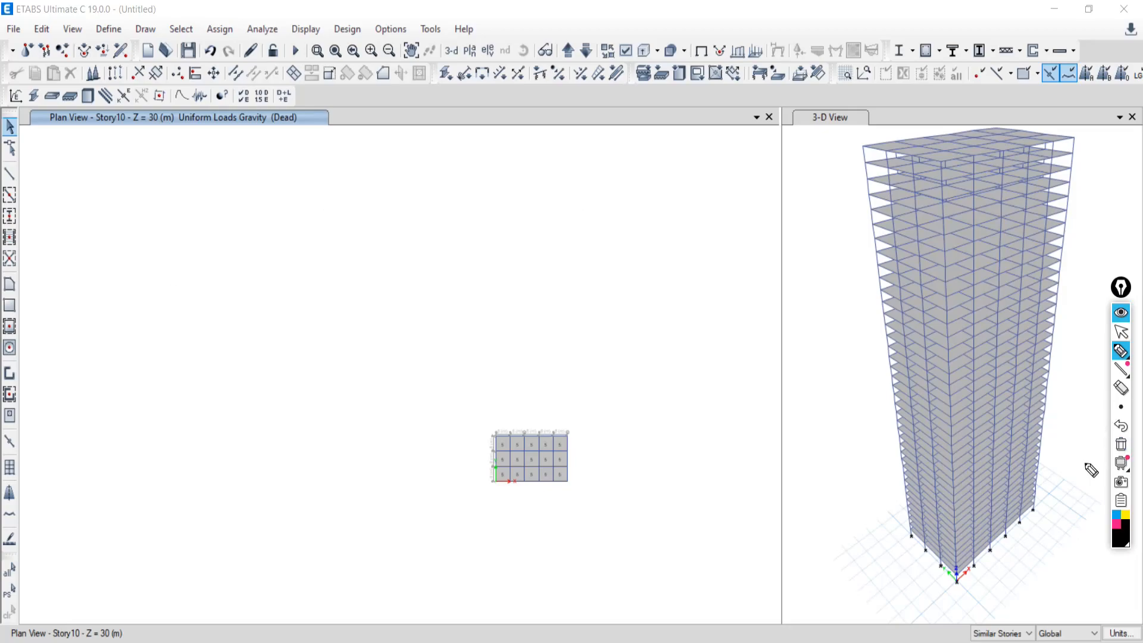
left_click(1121, 330)
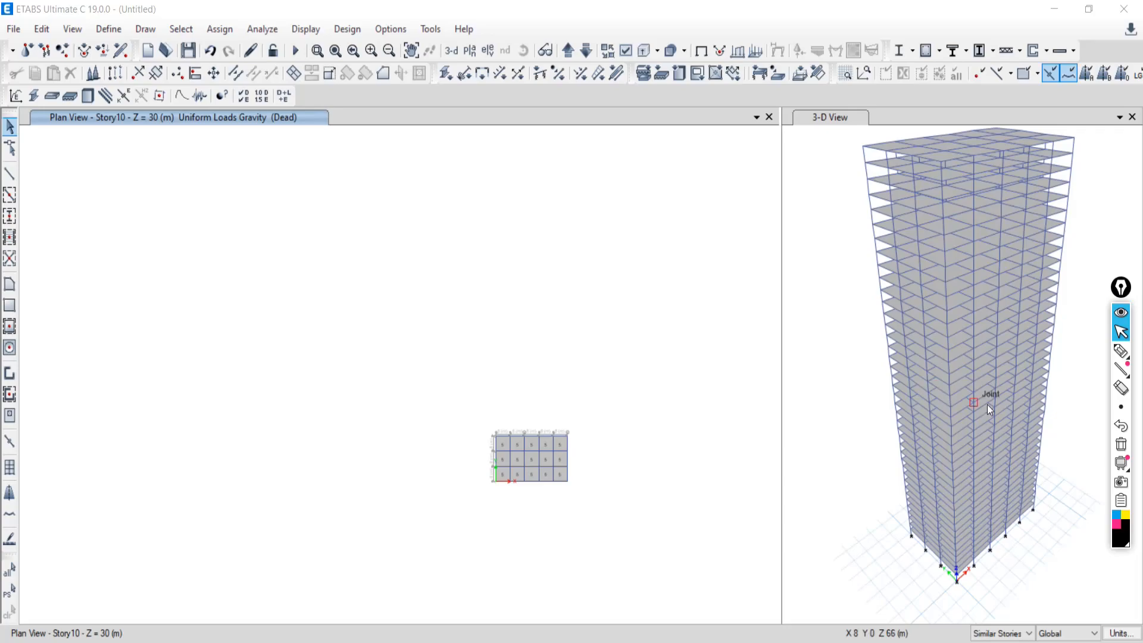
- Write "5th — 10th — 5" freehand across the blank plan area and underline the 5th to 10th range twice
mouse_move(1120, 374)
left_click(1121, 351)
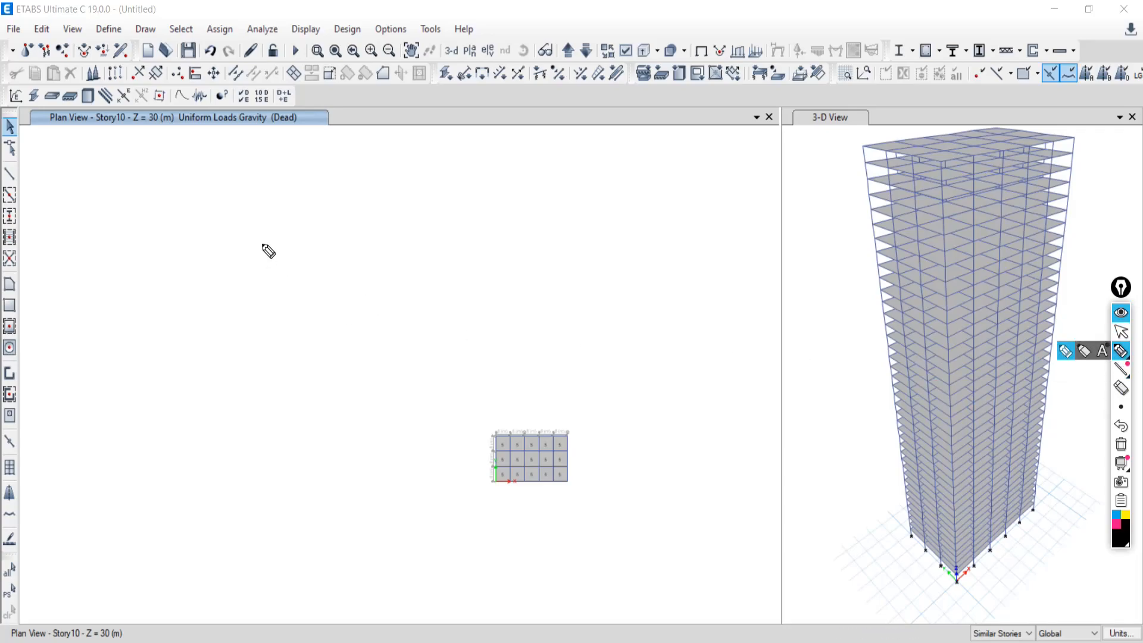
mouse_move(280, 204)
left_mouse_down()
mouse_move(279, 224)
mouse_move(341, 174)
left_mouse_up()
mouse_move(344, 166)
left_mouse_down()
mouse_move(363, 192)
mouse_move(441, 217)
mouse_move(484, 183)
mouse_move(508, 181)
mouse_move(506, 192)
left_mouse_up()
left_click_drag(286, 249, 512, 233)
left_click_drag(274, 278, 453, 269)
left_click_drag(539, 213, 594, 212)
mouse_move(622, 186)
left_mouse_down()
mouse_move(631, 211)
mouse_move(665, 176)
left_mouse_up()
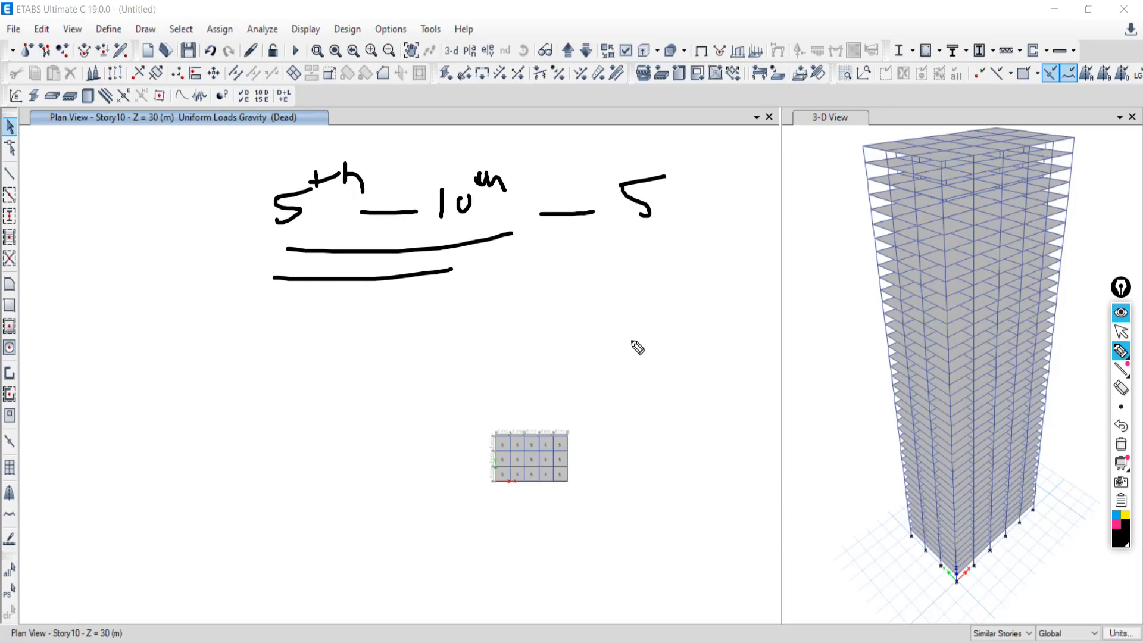
- Draw a freehand floor outline divided into four rooms below the note, and a second empty outline beside it
mouse_move(108, 359)
left_mouse_down()
mouse_move(238, 352)
mouse_move(95, 403)
mouse_move(238, 384)
mouse_move(230, 363)
left_mouse_up()
left_click_drag(157, 360, 144, 434)
left_click_drag(101, 393, 207, 398)
mouse_move(298, 345)
left_mouse_down()
mouse_move(302, 420)
mouse_move(434, 432)
mouse_move(325, 445)
left_mouse_up()
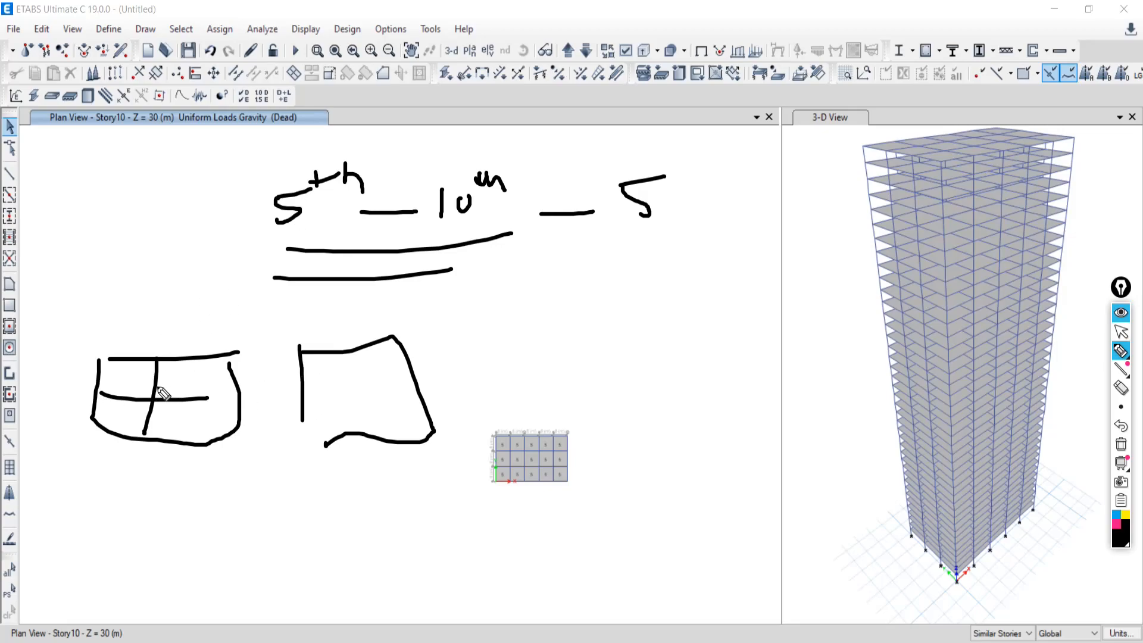
- Write floor numbers 6, 7, 8, 9 and 10 freehand below the outlines, and label the divided outline "6" and "10KN"
left_click_drag(359, 454, 338, 492)
mouse_move(484, 458)
left_mouse_down()
mouse_move(501, 499)
mouse_move(517, 477)
left_mouse_up()
left_click_drag(621, 454, 622, 473)
left_click_drag(724, 443, 735, 484)
mouse_move(824, 435)
left_mouse_down()
mouse_move(835, 465)
mouse_move(873, 445)
mouse_move(860, 428)
left_mouse_up()
left_click_drag(94, 361, 118, 353)
mouse_move(110, 278)
left_mouse_down()
mouse_move(112, 302)
mouse_move(123, 282)
mouse_move(141, 300)
mouse_move(173, 278)
mouse_move(184, 288)
left_mouse_up()
- Underline the handwritten floor numbers in the row from 6 to 10
left_click_drag(332, 514, 382, 502)
left_click_drag(472, 521, 542, 512)
left_click_drag(623, 501, 690, 488)
left_click_drag(728, 499, 836, 473)
left_click(879, 468)
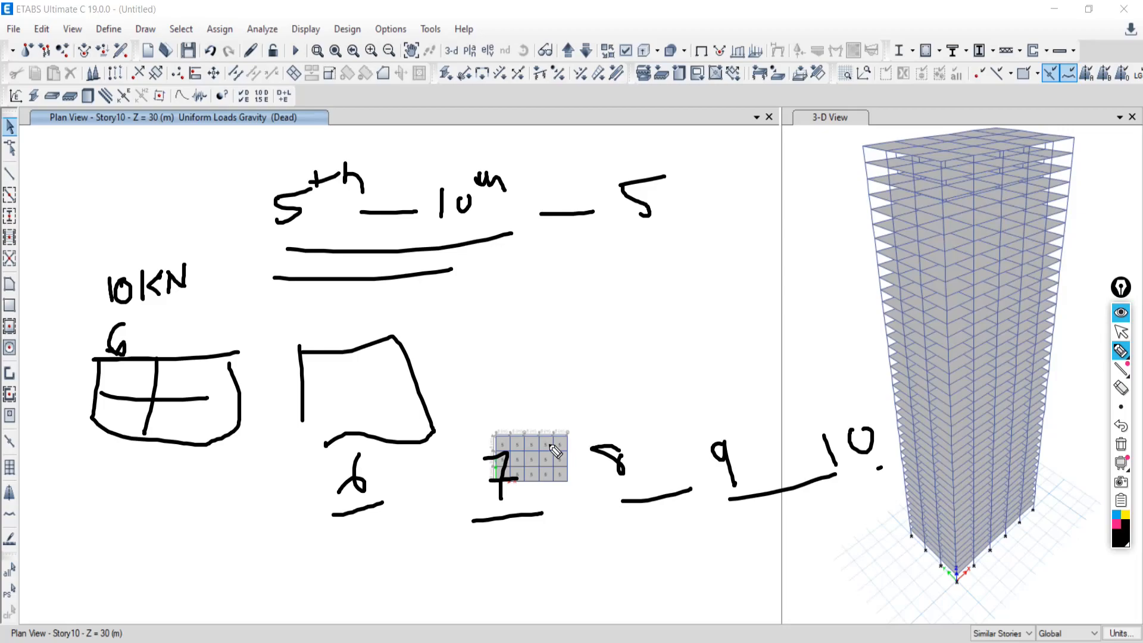
- Write the floor range "20 — 25th" freehand above the 5th to 10th note
mouse_move(268, 102)
left_mouse_down()
mouse_move(276, 127)
mouse_move(299, 137)
mouse_move(313, 102)
left_mouse_up()
left_click_drag(340, 118, 387, 115)
left_click_drag(419, 97, 461, 139)
mouse_move(470, 97)
left_mouse_down()
mouse_move(484, 125)
mouse_move(499, 86)
left_mouse_up()
mouse_move(492, 70)
left_mouse_down()
mouse_move(510, 62)
mouse_move(527, 83)
left_mouse_up()
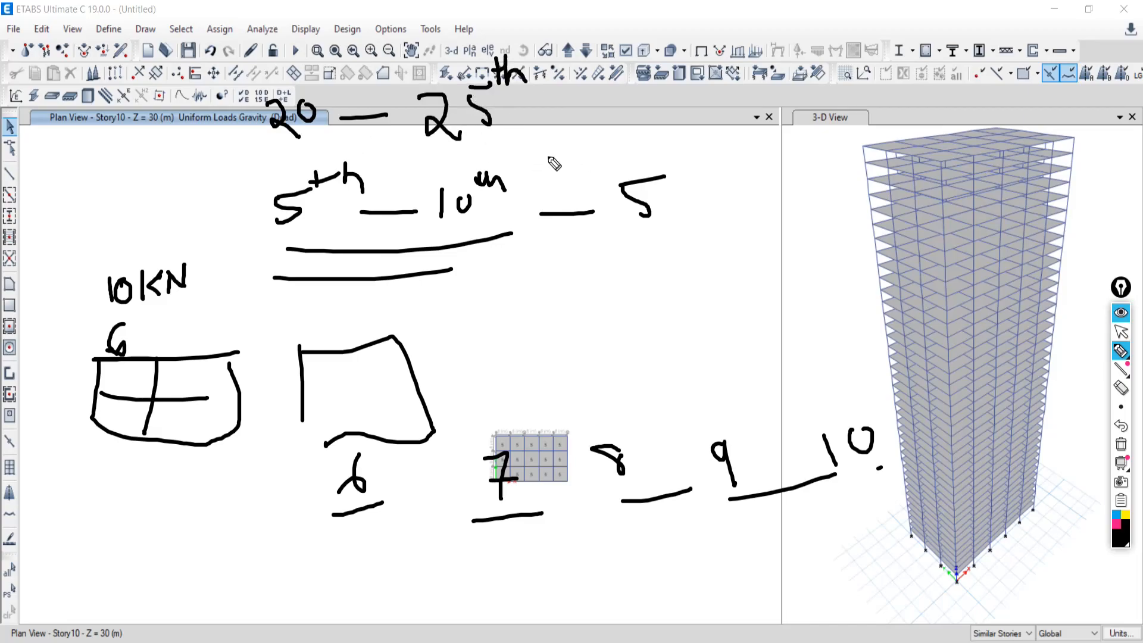
- Draw a freehand square floor outline labelled 20 beside the floor ranges, and clear all the pen notes
mouse_move(23, 139)
left_mouse_down()
mouse_move(24, 215)
mouse_move(92, 128)
mouse_move(113, 220)
mouse_move(40, 223)
left_mouse_up()
mouse_move(50, 164)
left_mouse_down()
mouse_move(52, 181)
mouse_move(68, 179)
mouse_move(82, 156)
mouse_move(81, 167)
left_mouse_up()
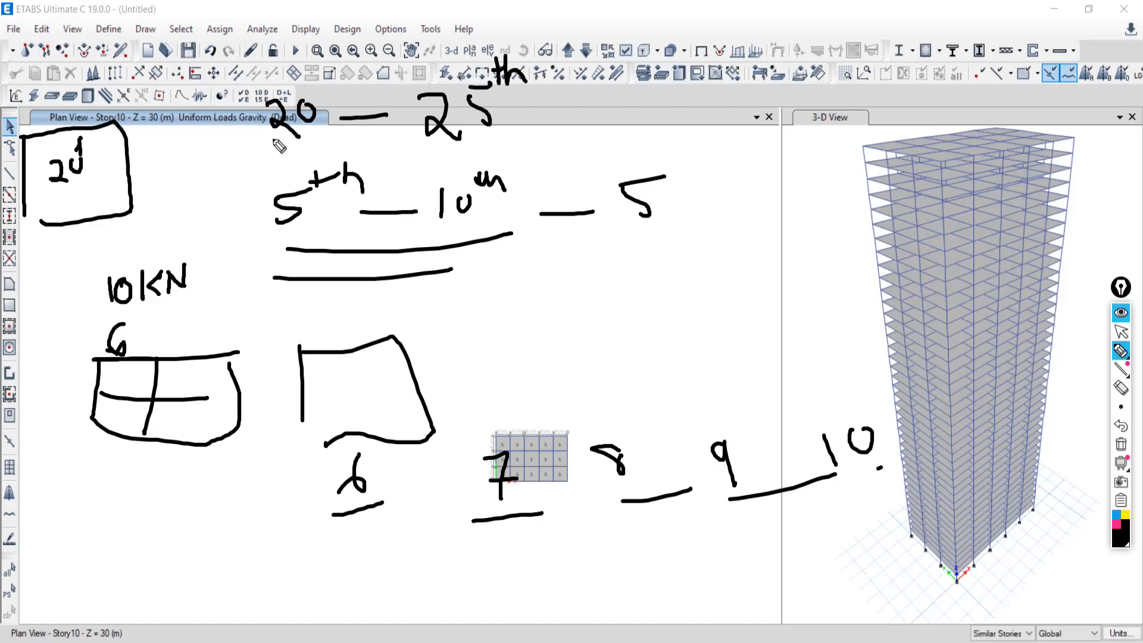
left_click_drag(49, 192, 79, 202)
left_click(1121, 444)
left_click(1121, 332)
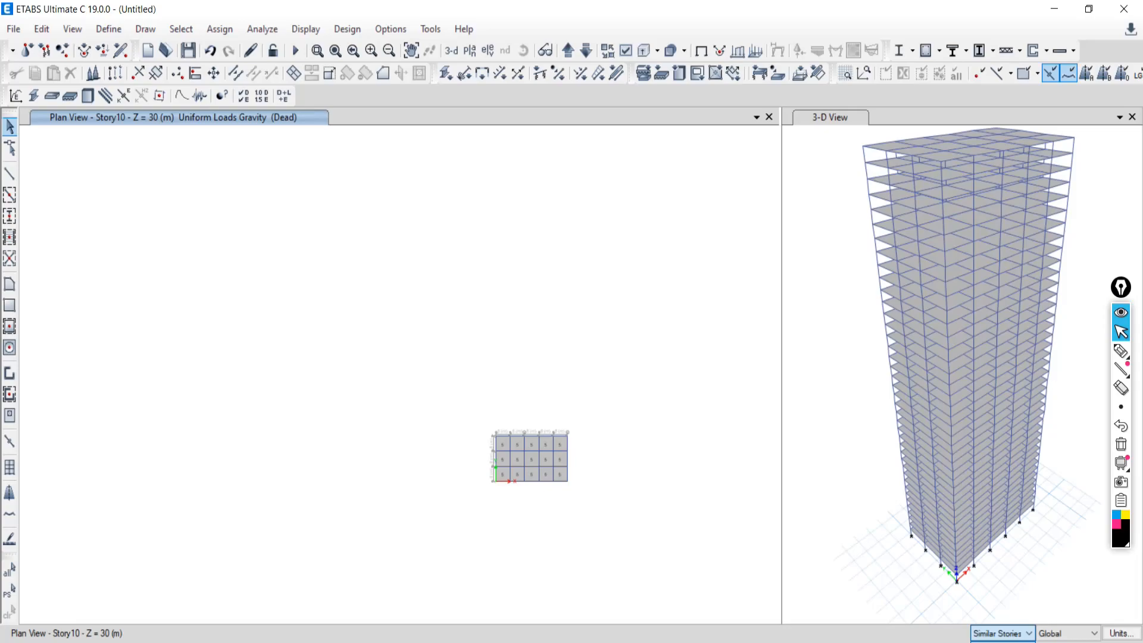
- Switch the story option to All Stories, and annotate with a long vertical pen line and a loop around that option
left_click(1120, 351)
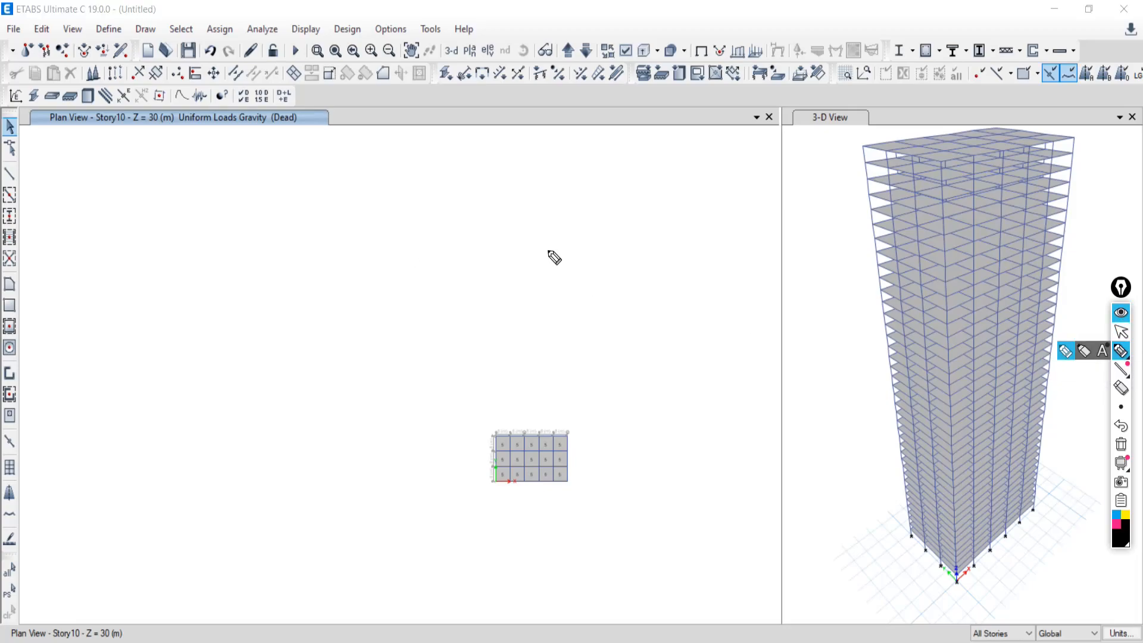
left_click_drag(139, 165, 136, 494)
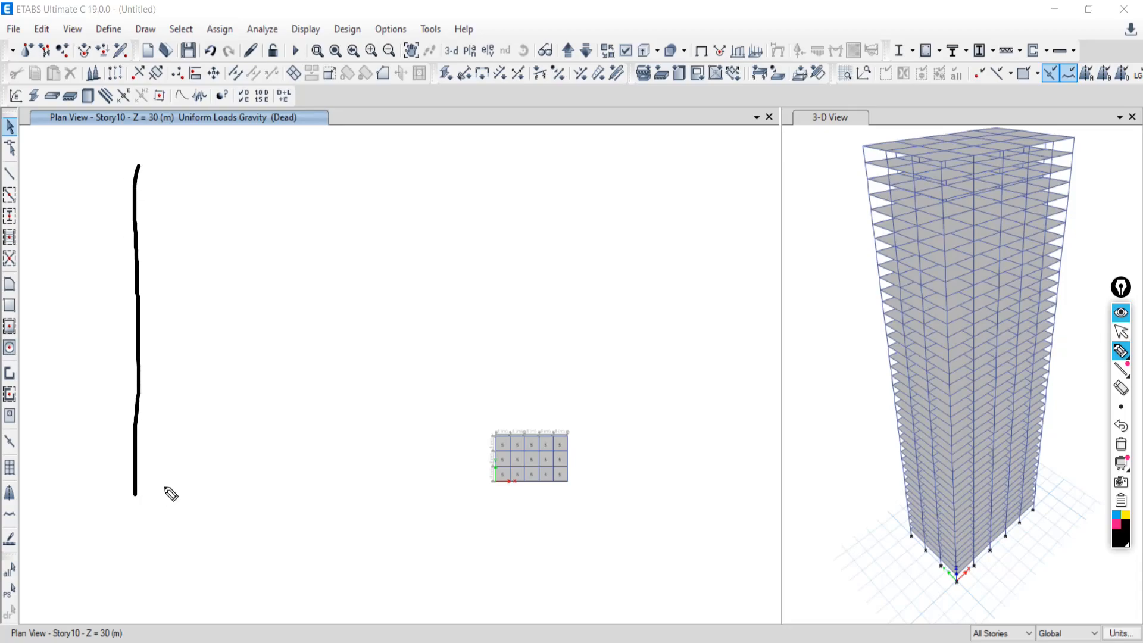
mouse_move(954, 629)
left_mouse_down()
mouse_move(1049, 593)
mouse_move(1055, 641)
left_mouse_up()
left_click_drag(945, 628, 942, 642)
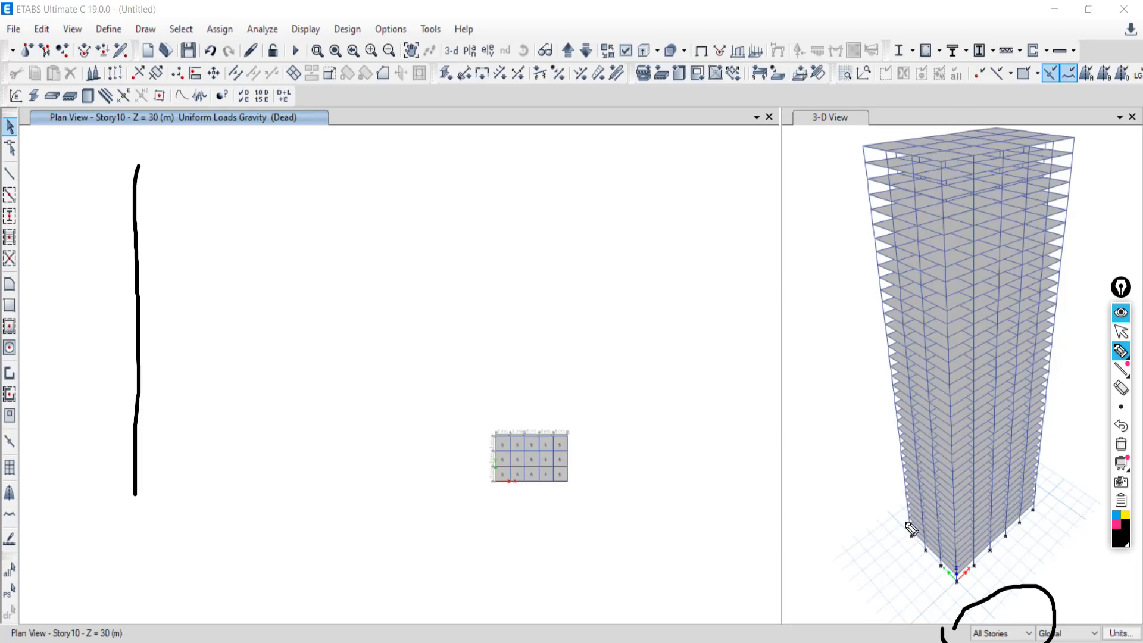
- Draw slanted pen lines across two levels of the 3-D tower and label them 5 and 7
mouse_move(1075, 379)
left_mouse_down()
mouse_move(887, 521)
mouse_move(1054, 398)
mouse_move(1058, 371)
left_mouse_up()
mouse_move(1036, 298)
left_mouse_down()
mouse_move(1060, 307)
mouse_move(1055, 335)
left_mouse_up()
left_click_drag(1048, 317, 1068, 313)
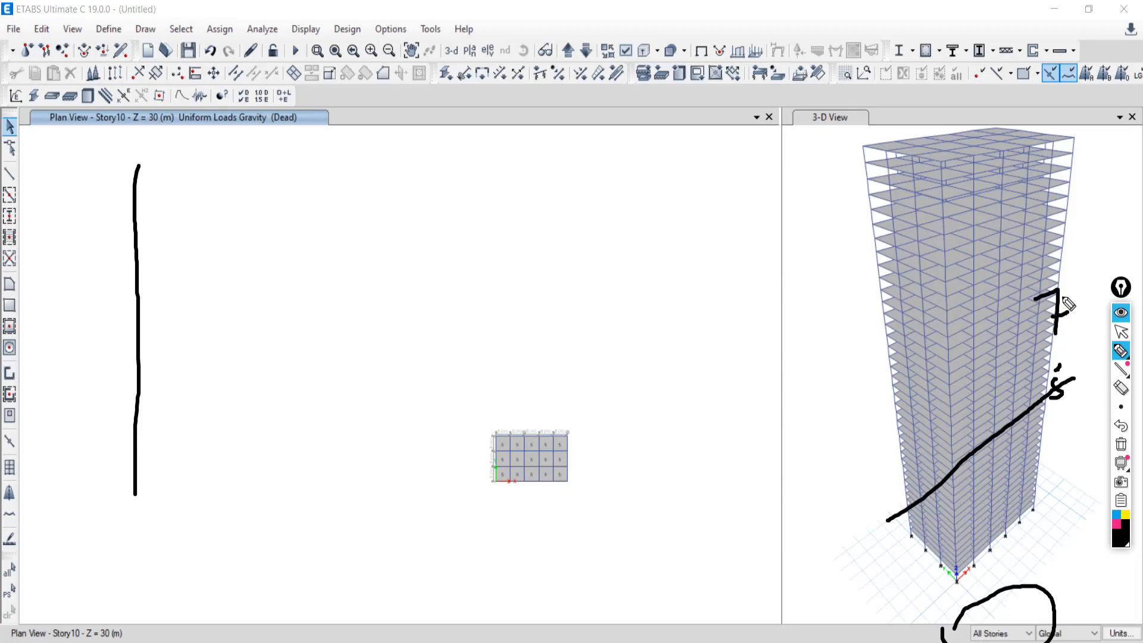
left_click_drag(1083, 285, 879, 387)
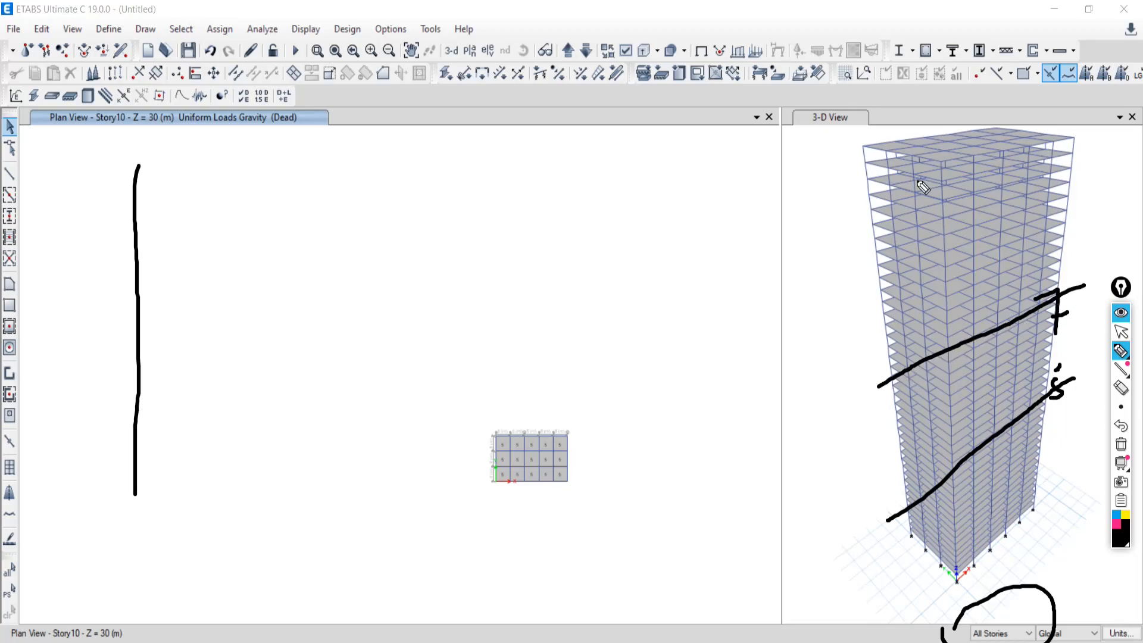
- Draw a vertical pen line down the tower and circle the 7, and clear all the pen notes
left_click_drag(932, 130, 956, 544)
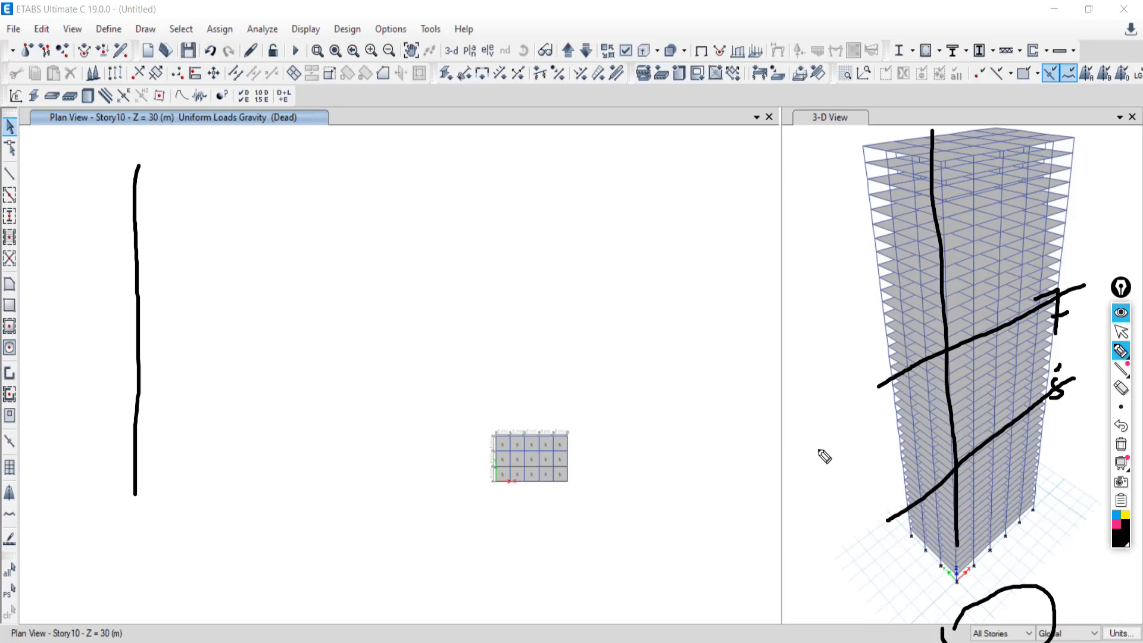
mouse_move(1051, 265)
left_mouse_down()
mouse_move(1023, 294)
mouse_move(1076, 260)
left_mouse_up()
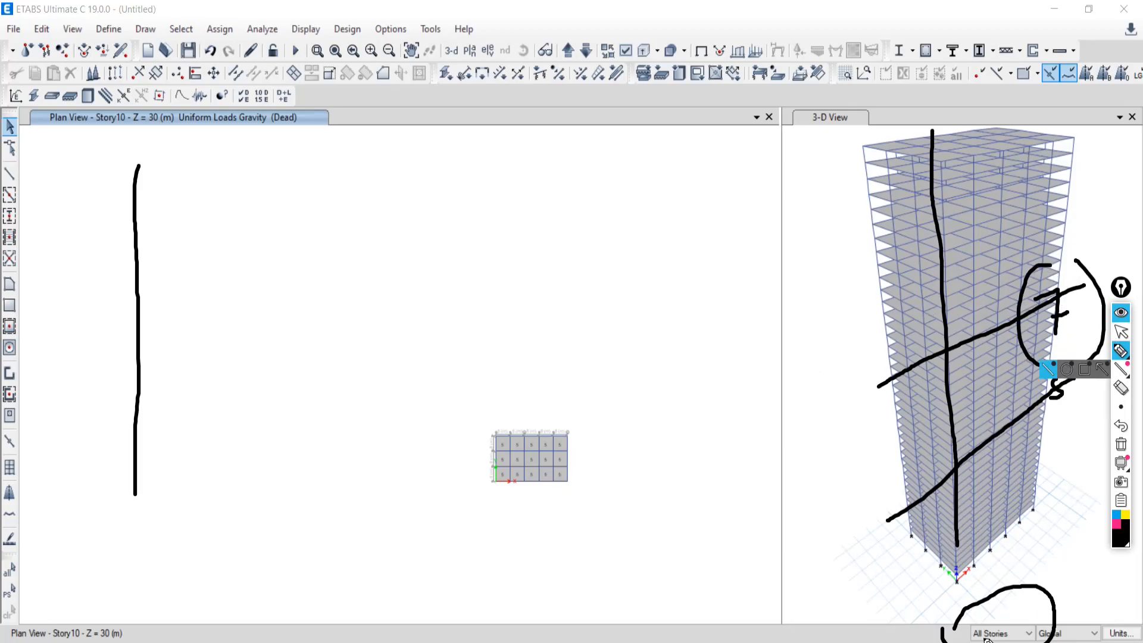
left_click(1121, 444)
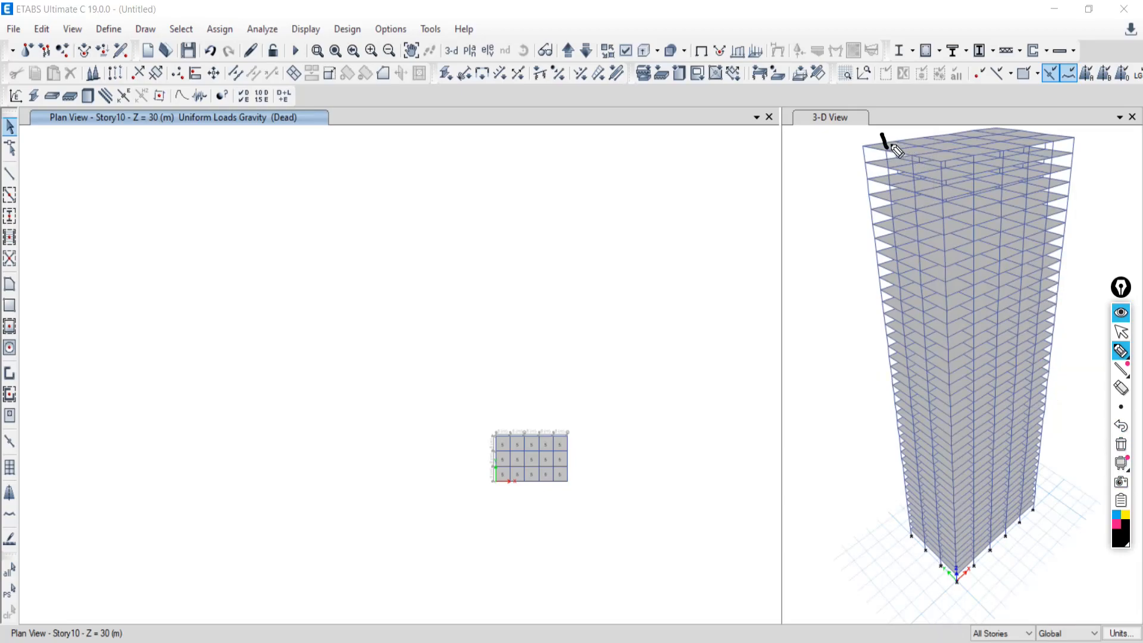
left_click(1120, 444)
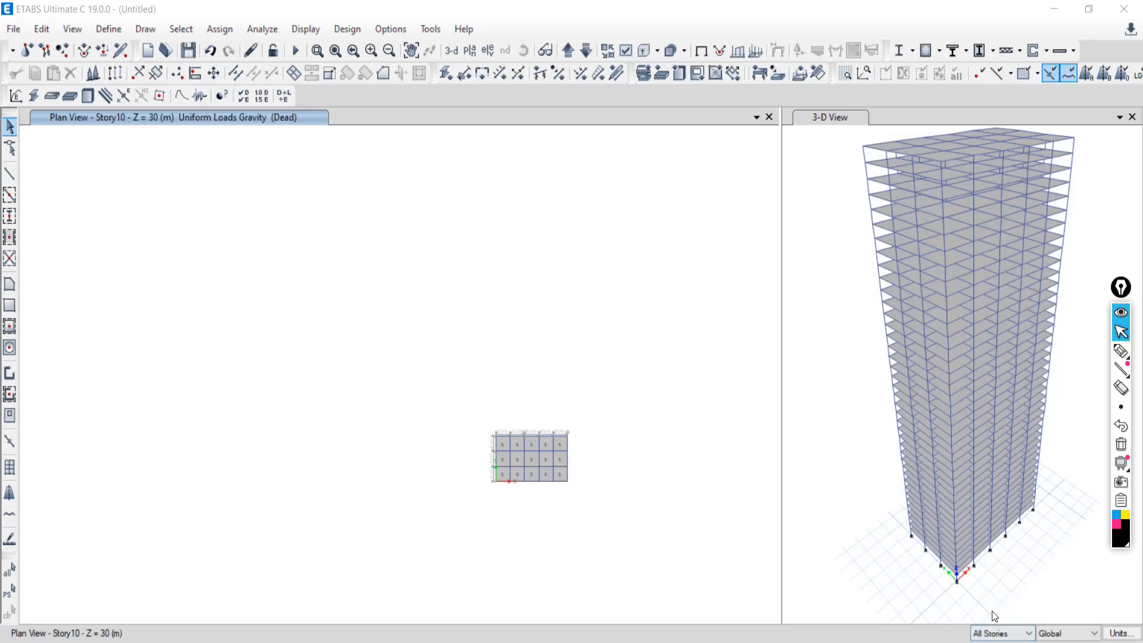
- Write the floor ranges "5th — 10th" and "20 — 25th" freehand in the blank plan area
left_click(994, 636)
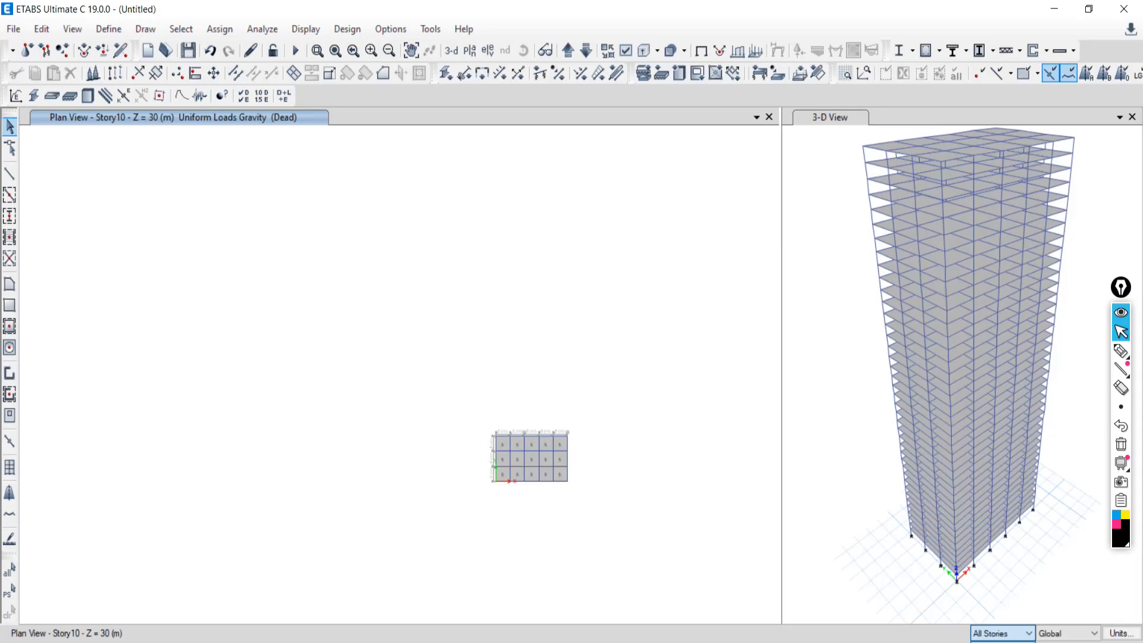
left_click(1121, 351)
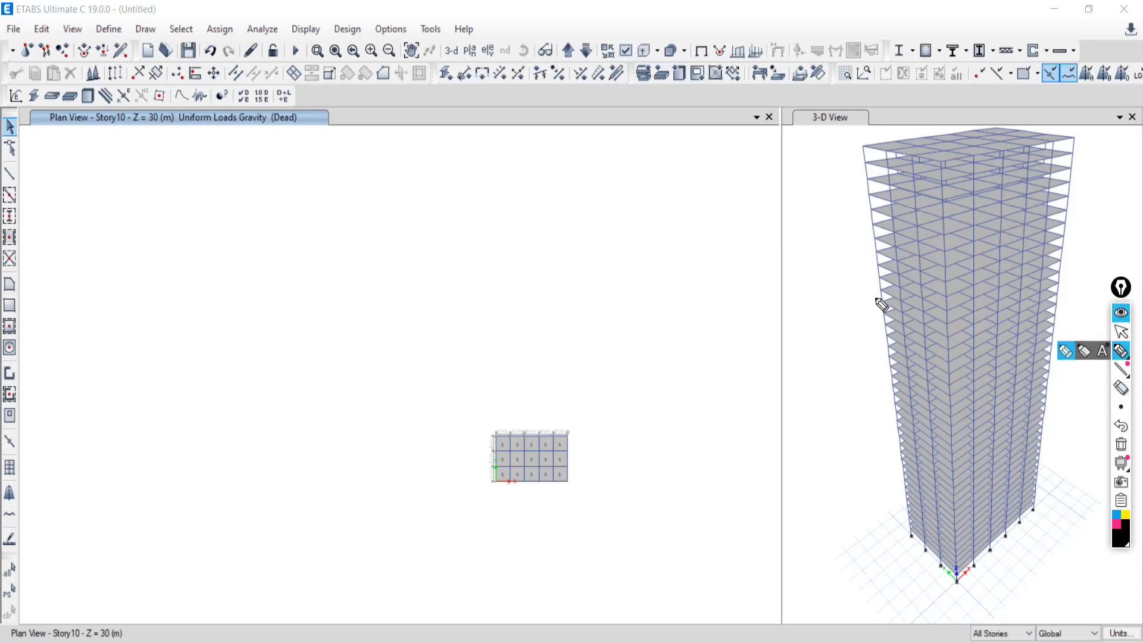
mouse_move(138, 262)
left_mouse_down()
mouse_move(127, 250)
mouse_move(159, 228)
mouse_move(159, 241)
mouse_move(223, 241)
mouse_move(227, 260)
left_mouse_up()
left_click_drag(250, 233, 249, 235)
mouse_move(277, 199)
left_mouse_down()
mouse_move(275, 226)
mouse_move(285, 208)
left_mouse_up()
left_click_drag(283, 203, 297, 225)
mouse_move(118, 316)
left_mouse_down()
mouse_move(131, 339)
mouse_move(135, 315)
mouse_move(248, 336)
left_mouse_up()
mouse_move(274, 280)
left_mouse_down()
mouse_move(274, 299)
mouse_move(310, 296)
left_mouse_up()
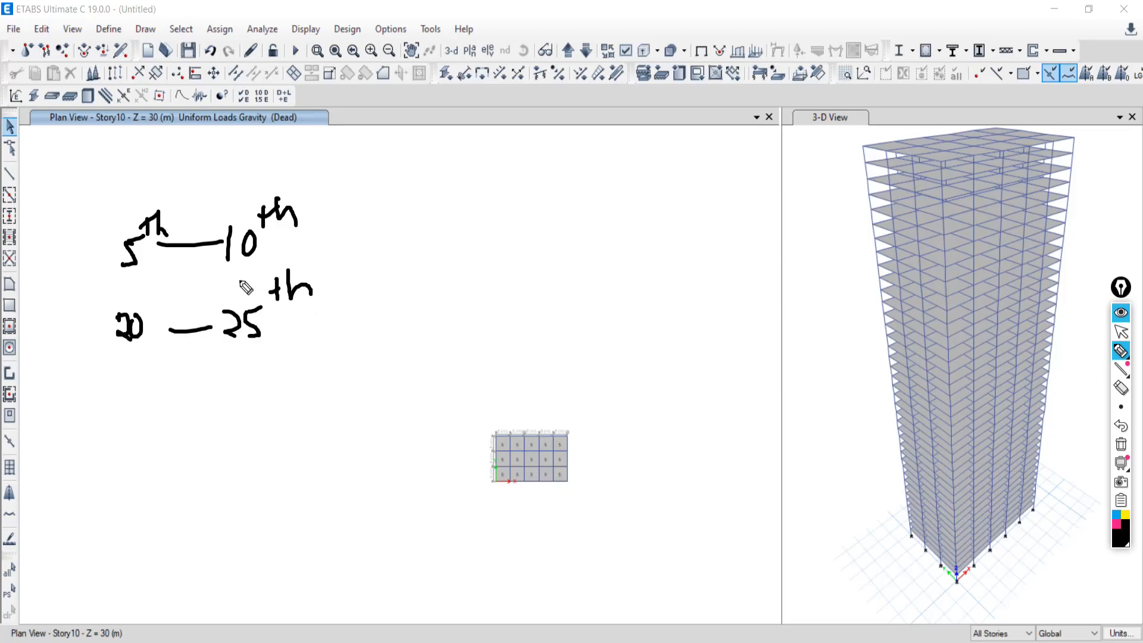
- Circle both handwritten floor ranges together, and clear all the pen notes
mouse_move(77, 253)
left_mouse_down()
mouse_move(352, 194)
mouse_move(308, 449)
mouse_move(80, 397)
mouse_move(62, 274)
mouse_move(78, 250)
left_mouse_up()
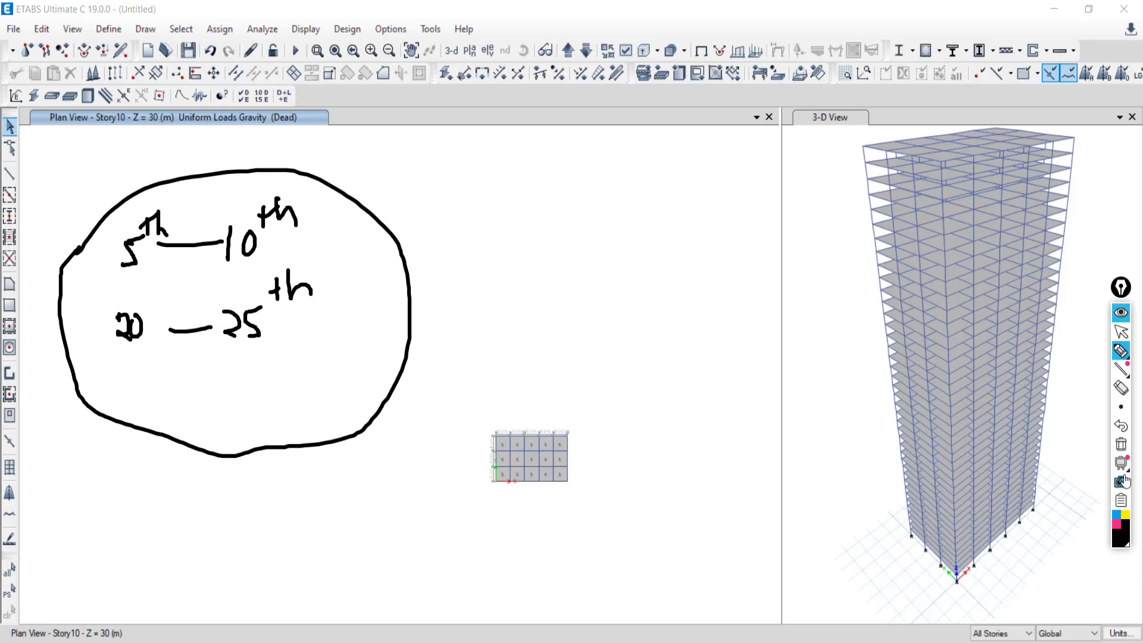
left_click(1120, 444)
left_click(1121, 332)
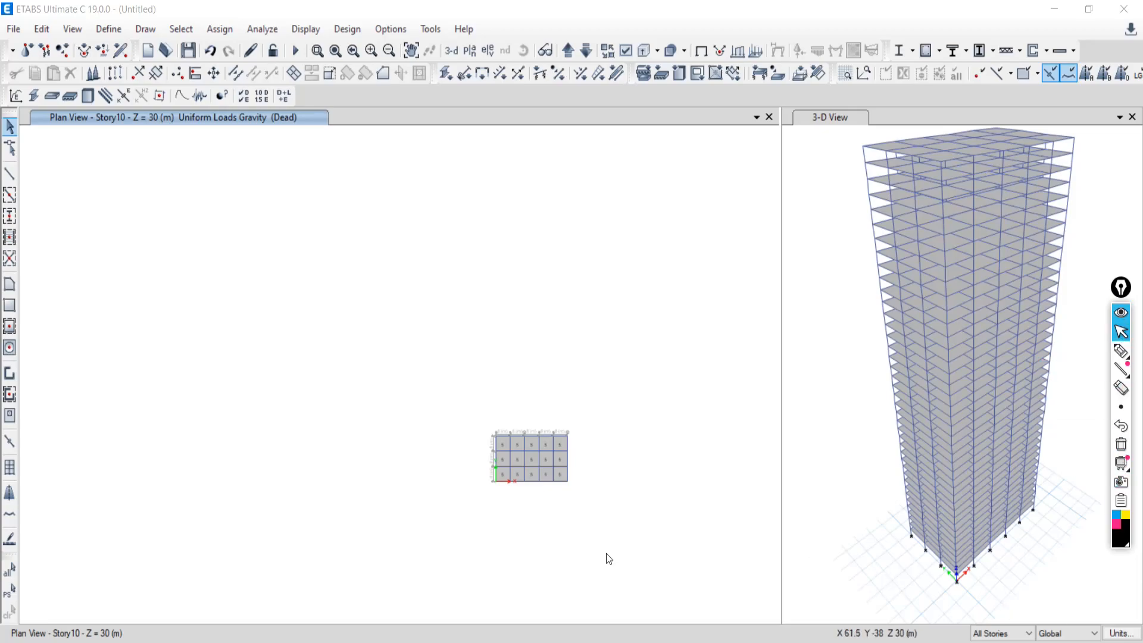
- Open the Story Data table from the story and grid system settings and show the rows for the lowest stories
scroll(592, 527, "up", 3)
left_click(127, 642)
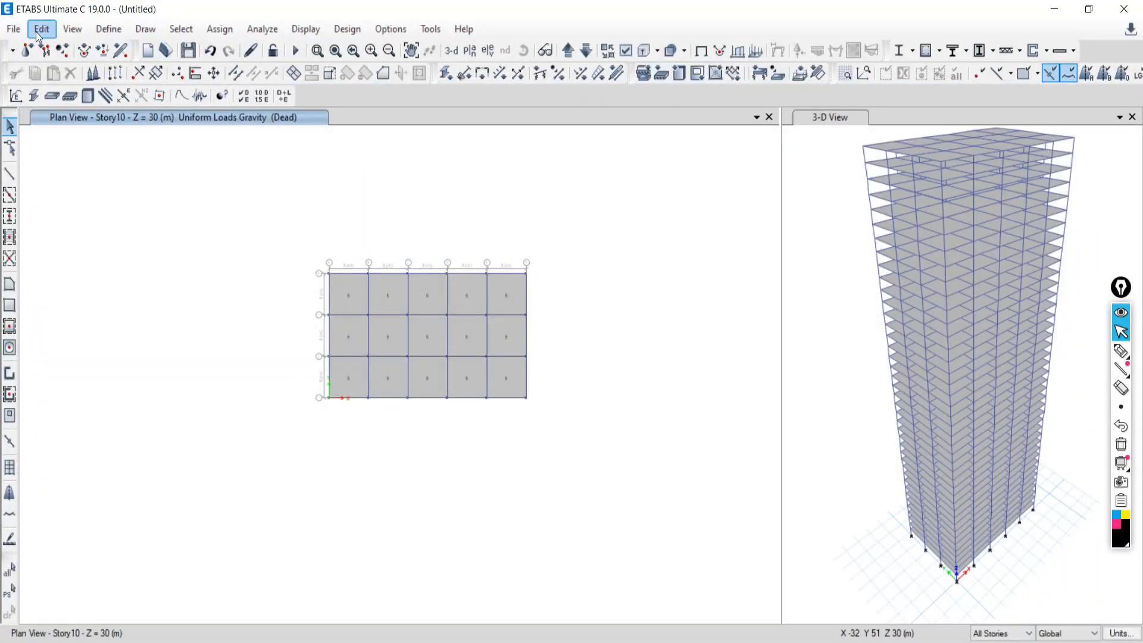
left_click(41, 29)
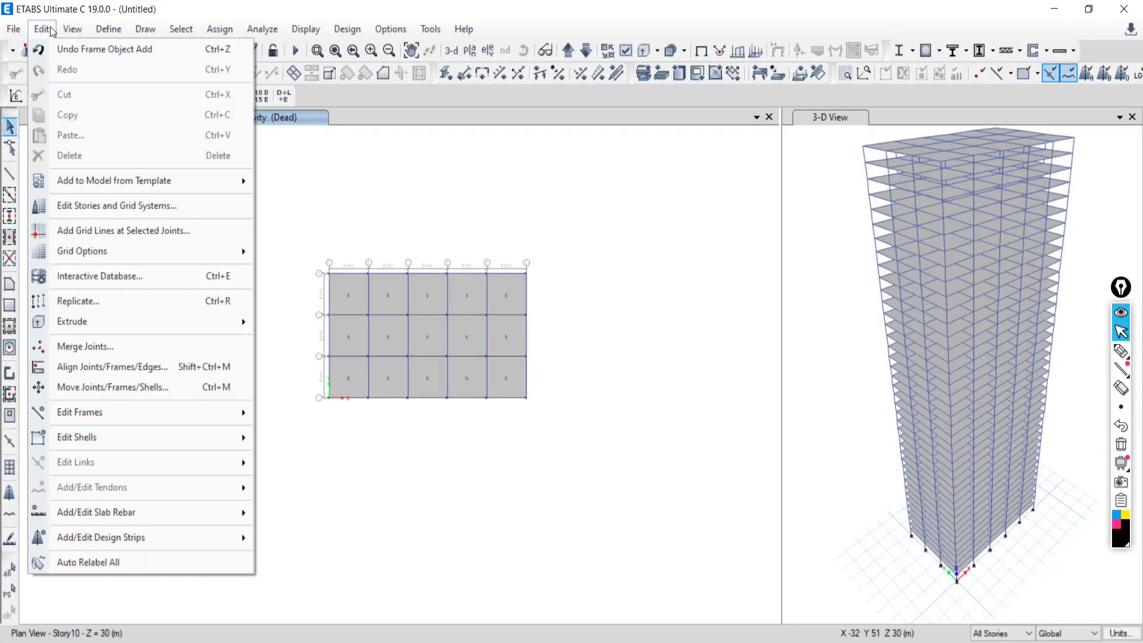
left_click(75, 208)
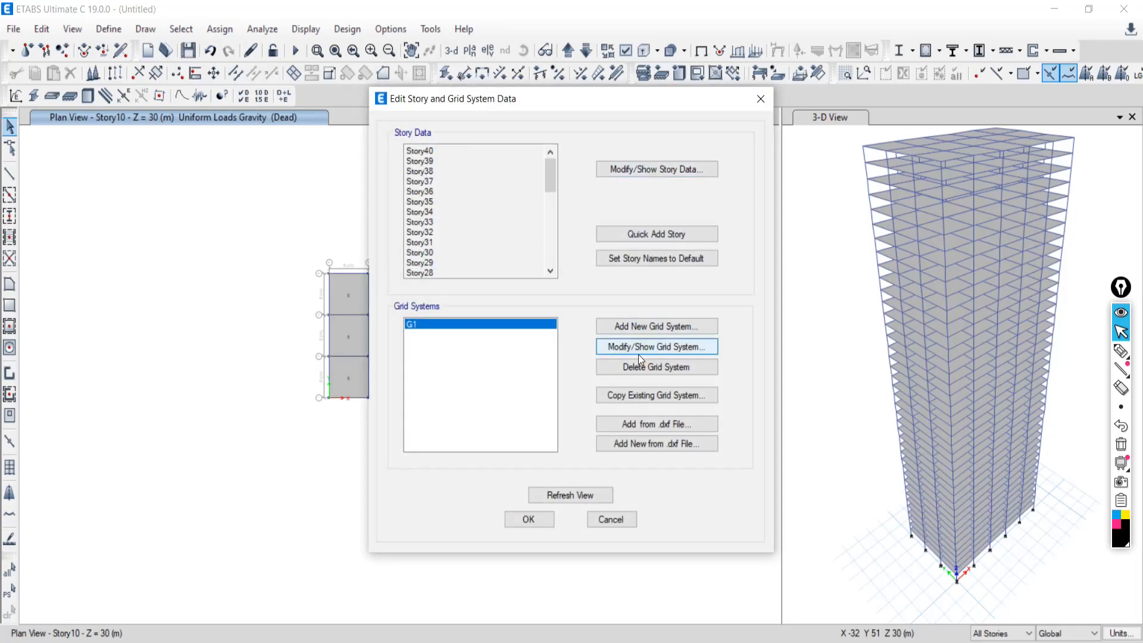
left_click(649, 170)
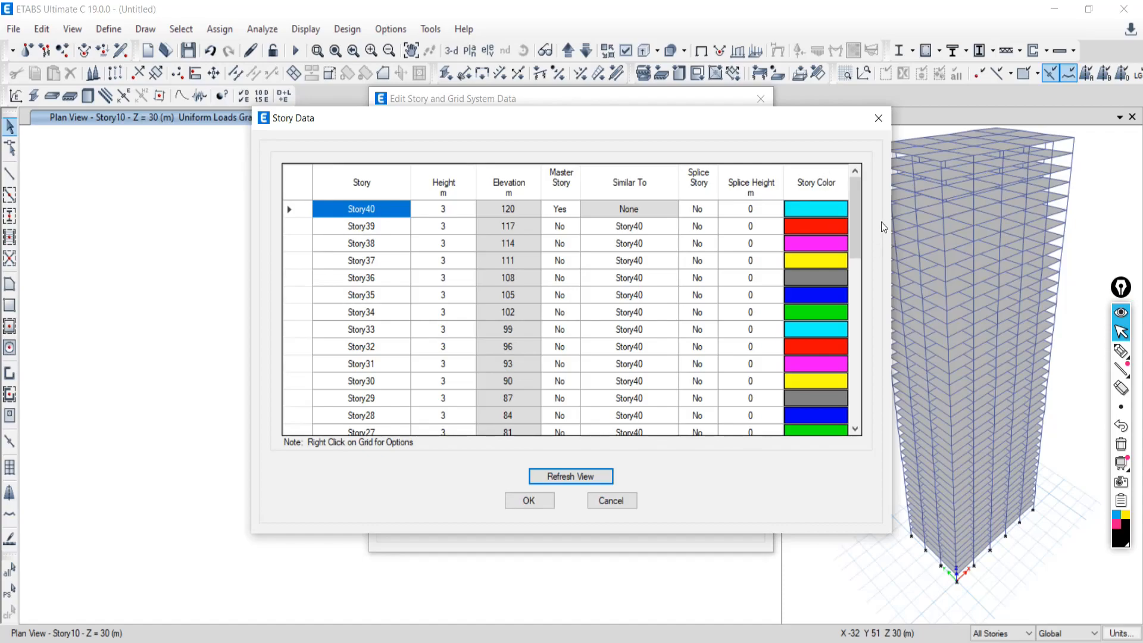
left_click_drag(854, 177, 857, 417)
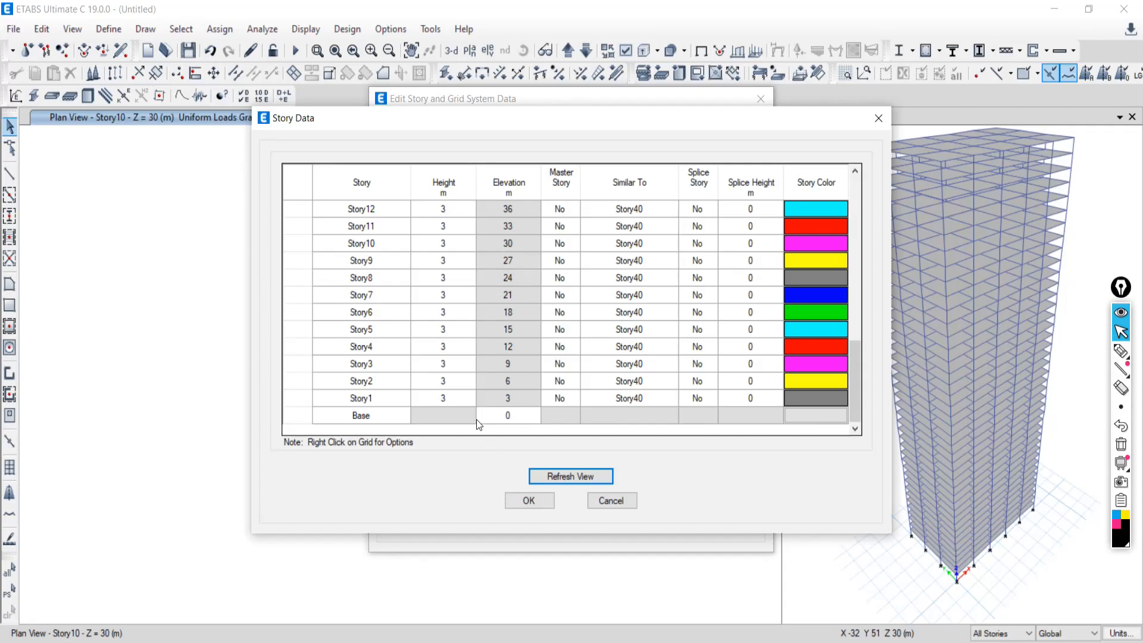
- Check the Google Meet session and return to the Story Data table in ETABS
left_click(438, 331)
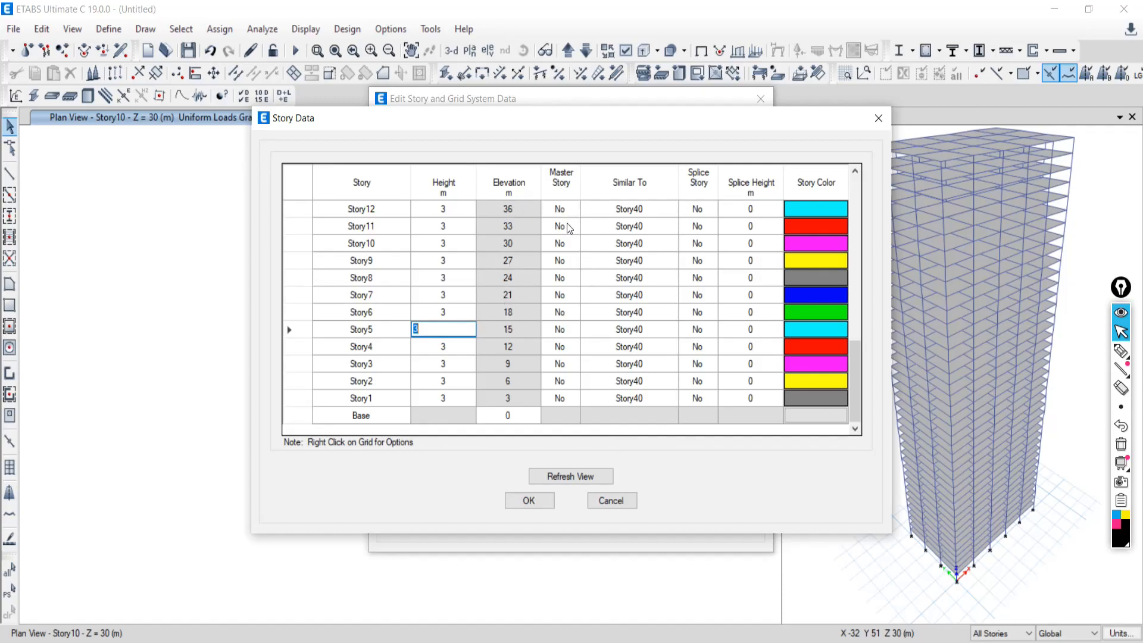
left_click(134, 642)
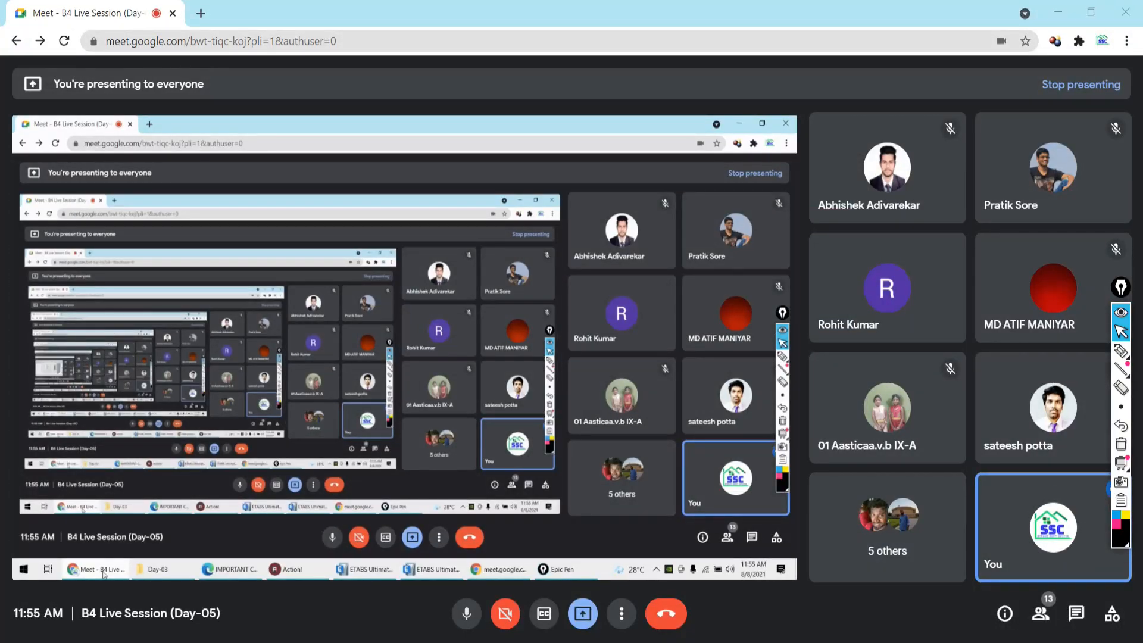
left_click(135, 642)
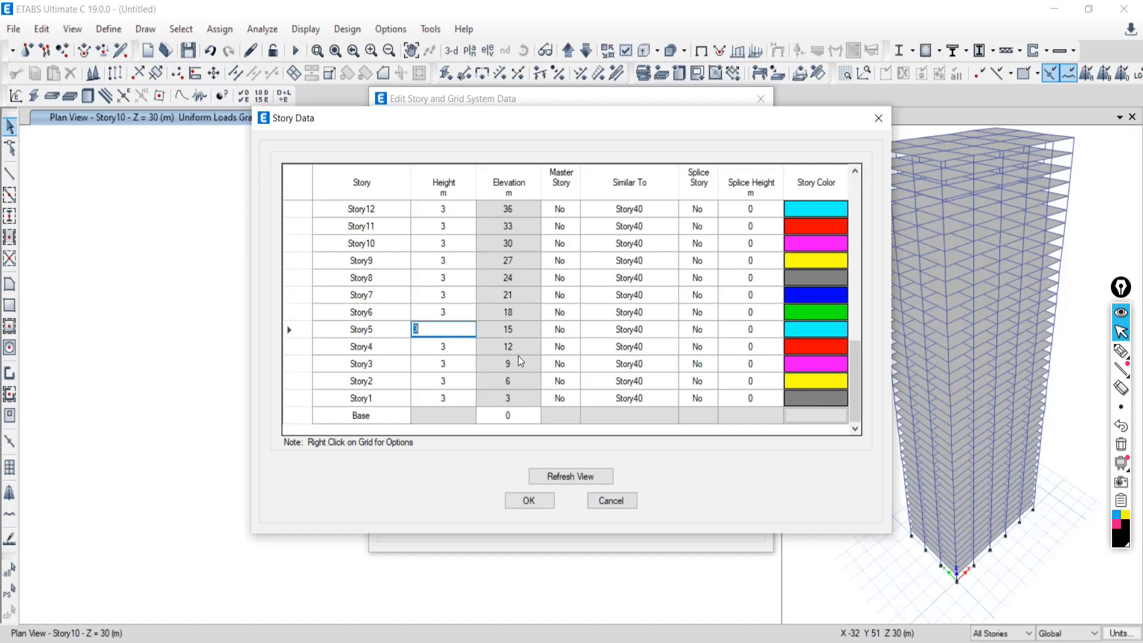
- Mark Story5 to Story10 with pen ticks and circle the group, and clear the pen marks
left_click(1121, 351)
left_click_drag(328, 331, 340, 237)
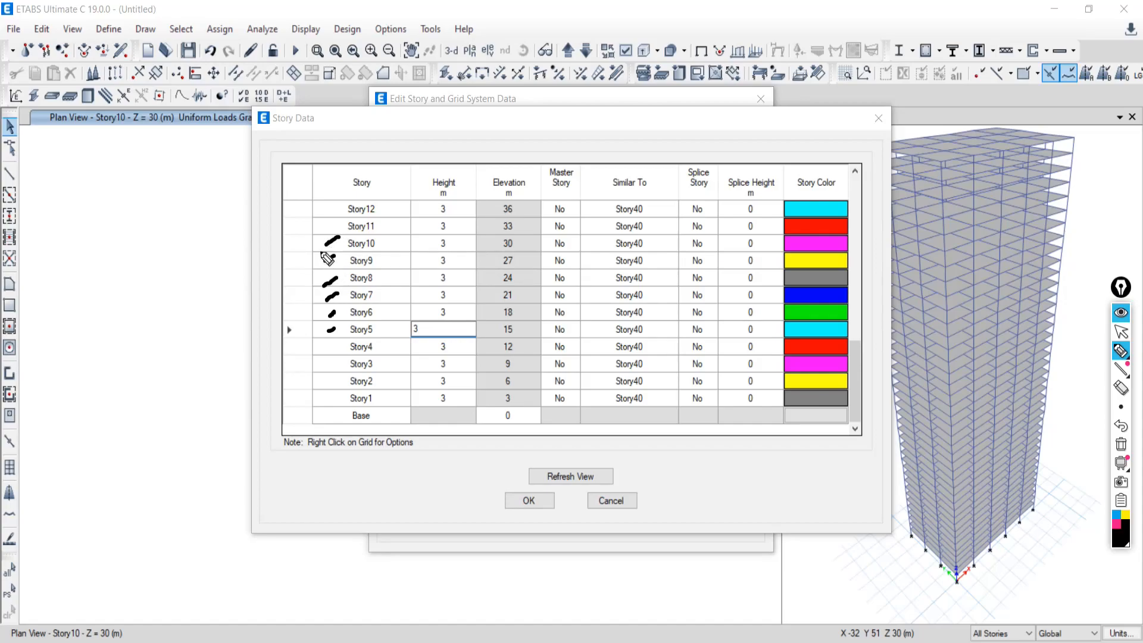
mouse_move(1120, 468)
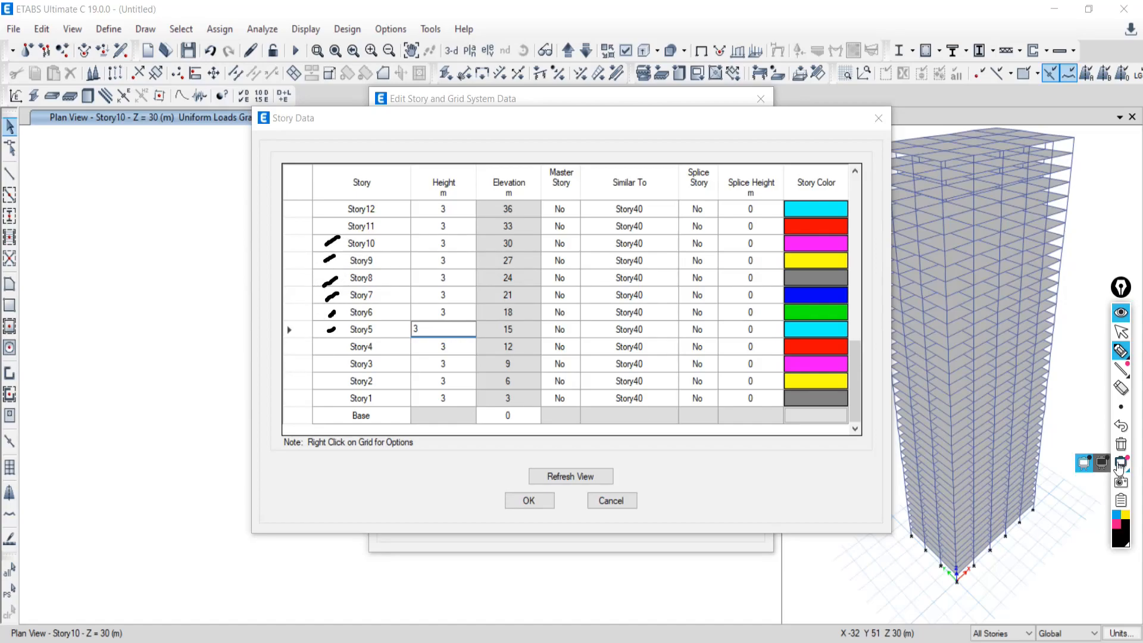
mouse_move(327, 244)
left_mouse_down()
mouse_move(338, 226)
mouse_move(321, 295)
mouse_move(345, 340)
mouse_move(340, 223)
left_mouse_up()
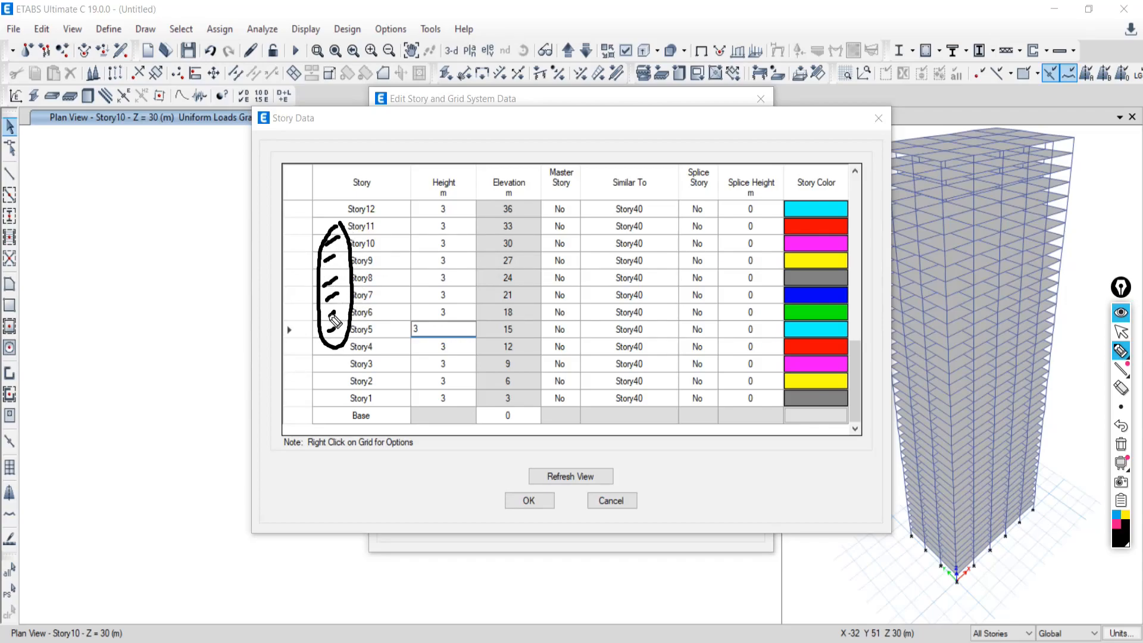
left_click(1121, 446)
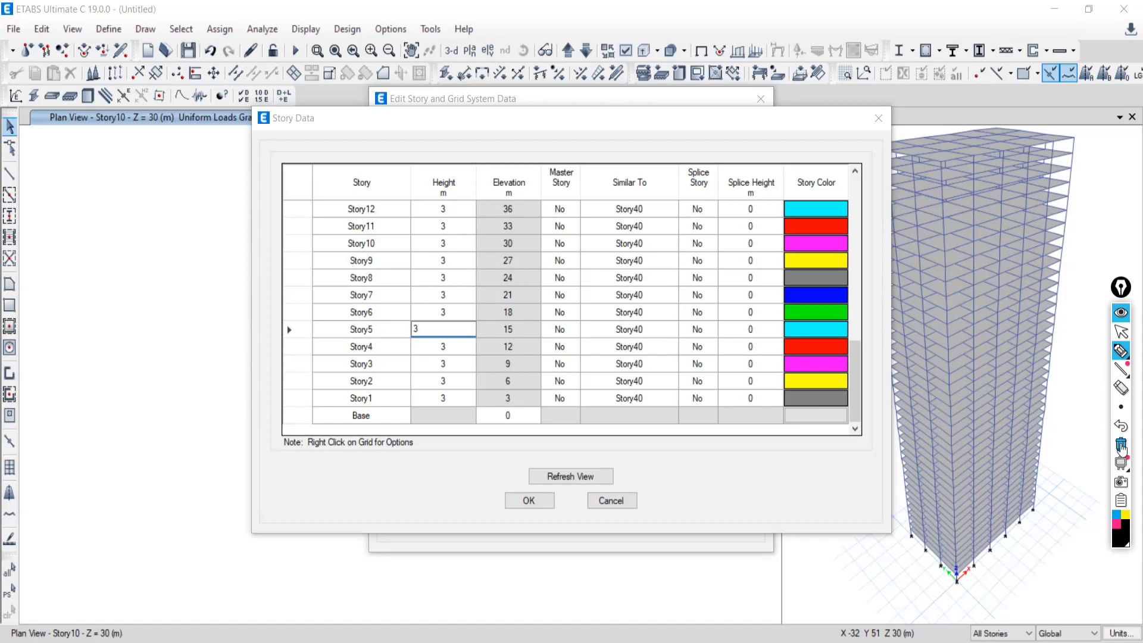
left_click(1121, 332)
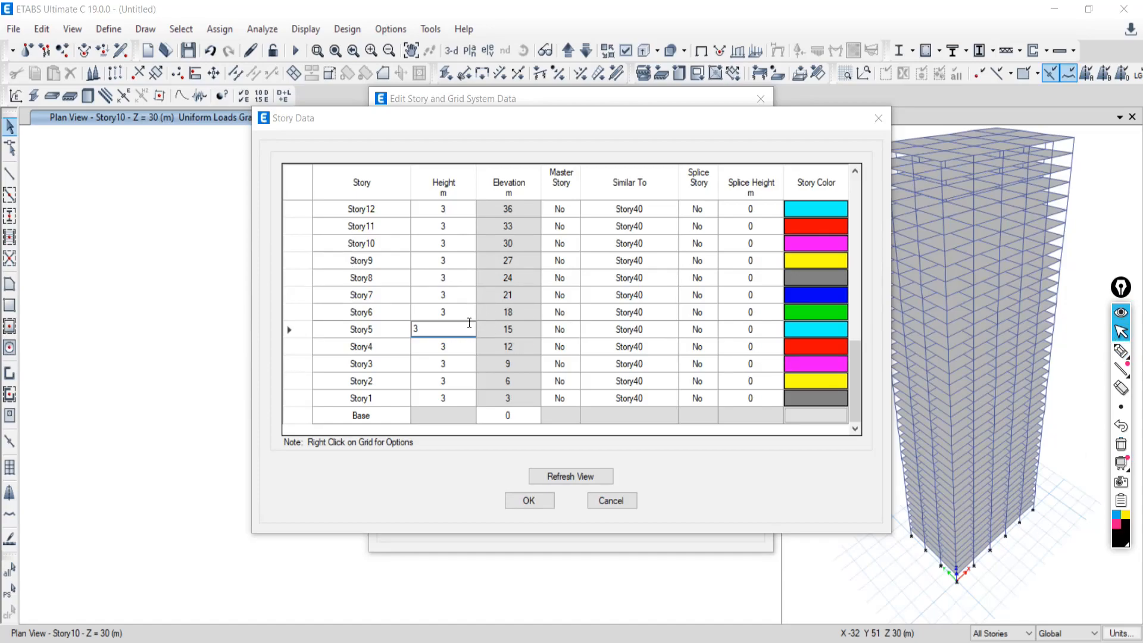
- Make Story5 a master story by setting its Master Story value to Yes
left_click(398, 330)
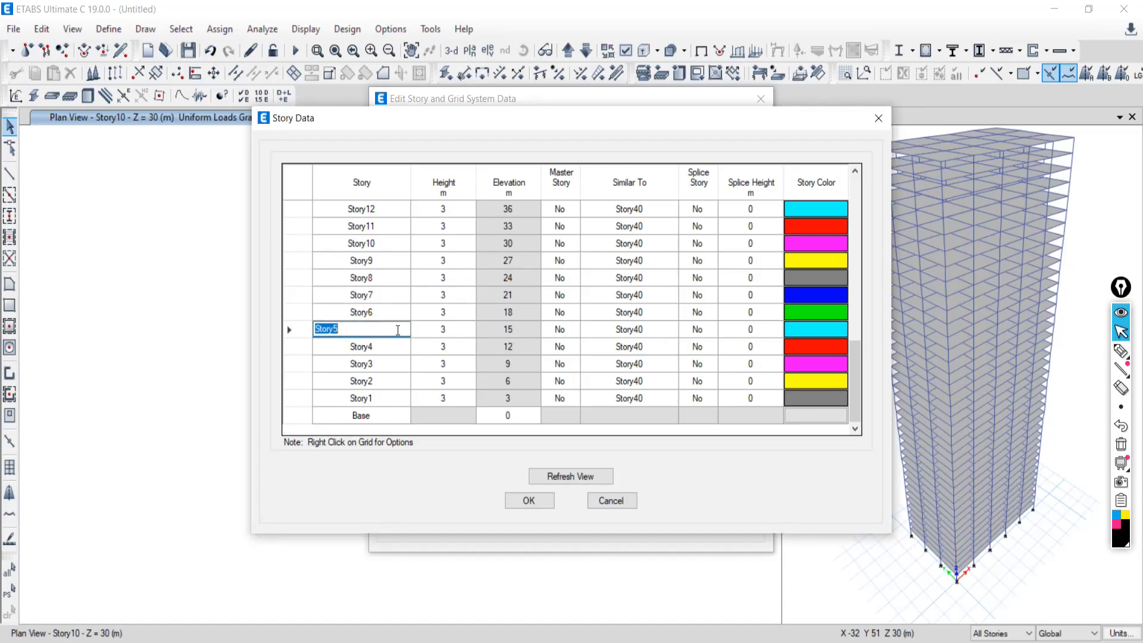
left_click(580, 331)
left_click(574, 329)
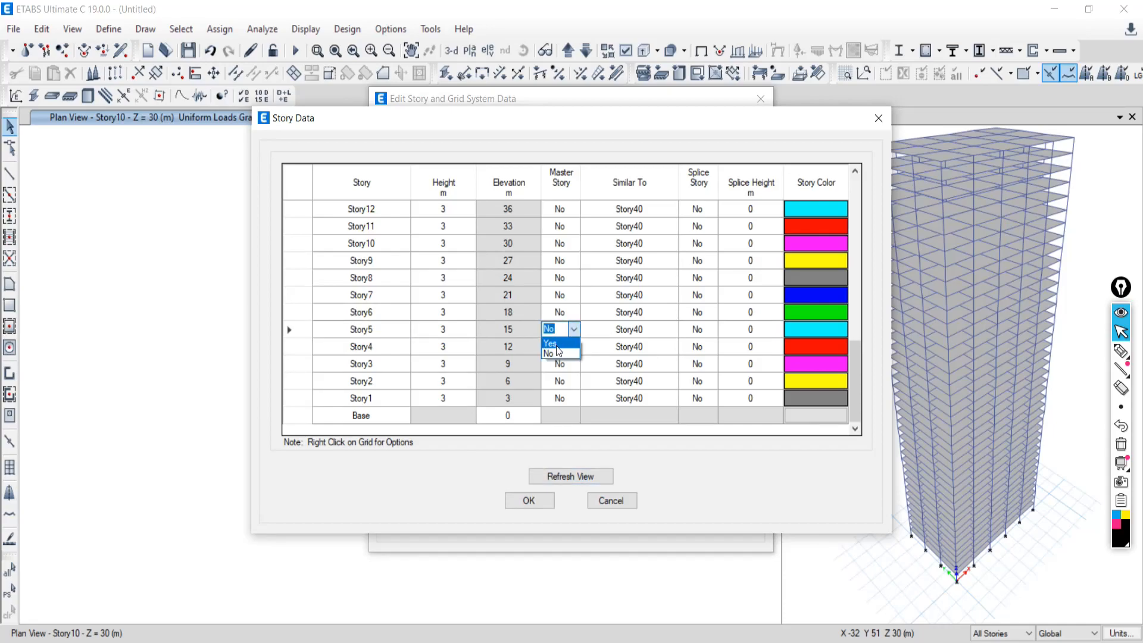
left_click(557, 344)
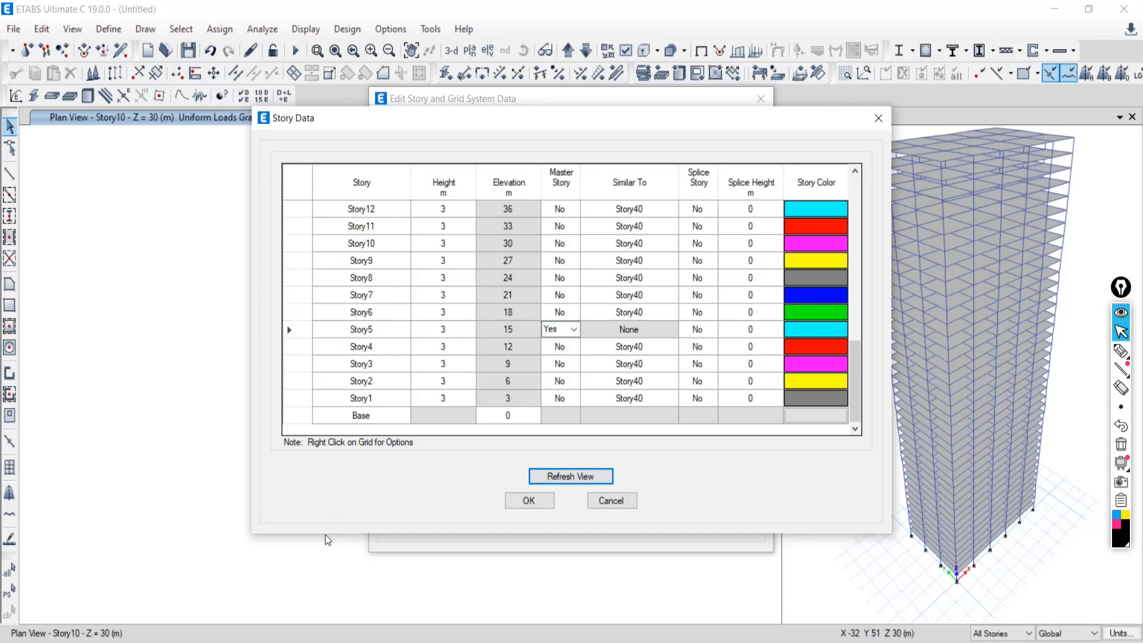
- Set Story6, Story7 and Story8 as similar to Story5 in the story table
left_click(619, 312)
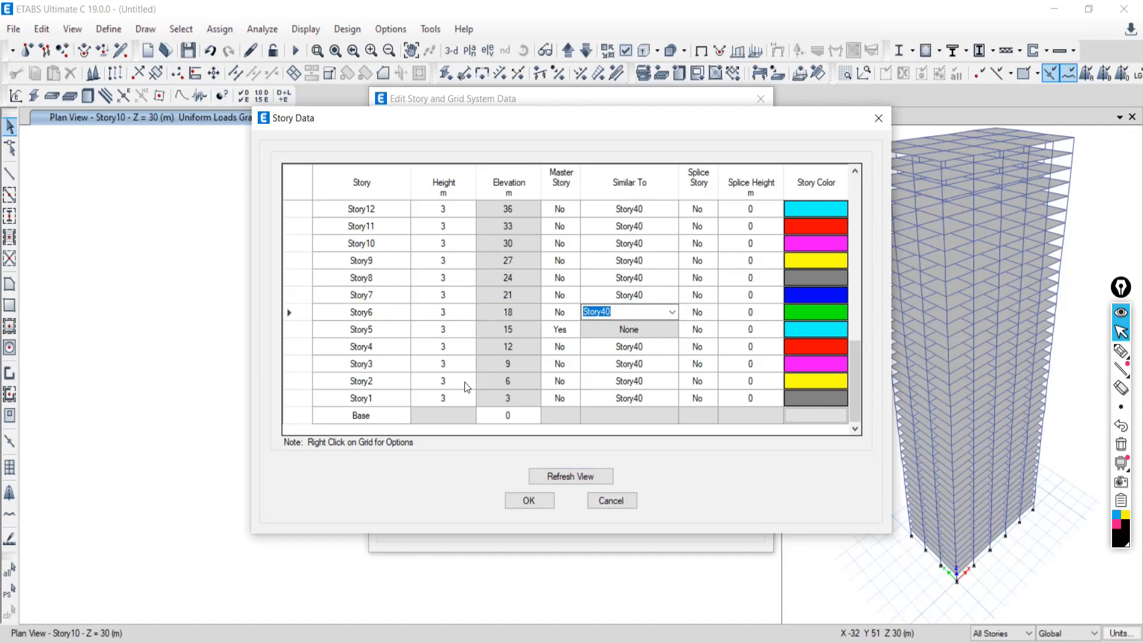
left_click(673, 312)
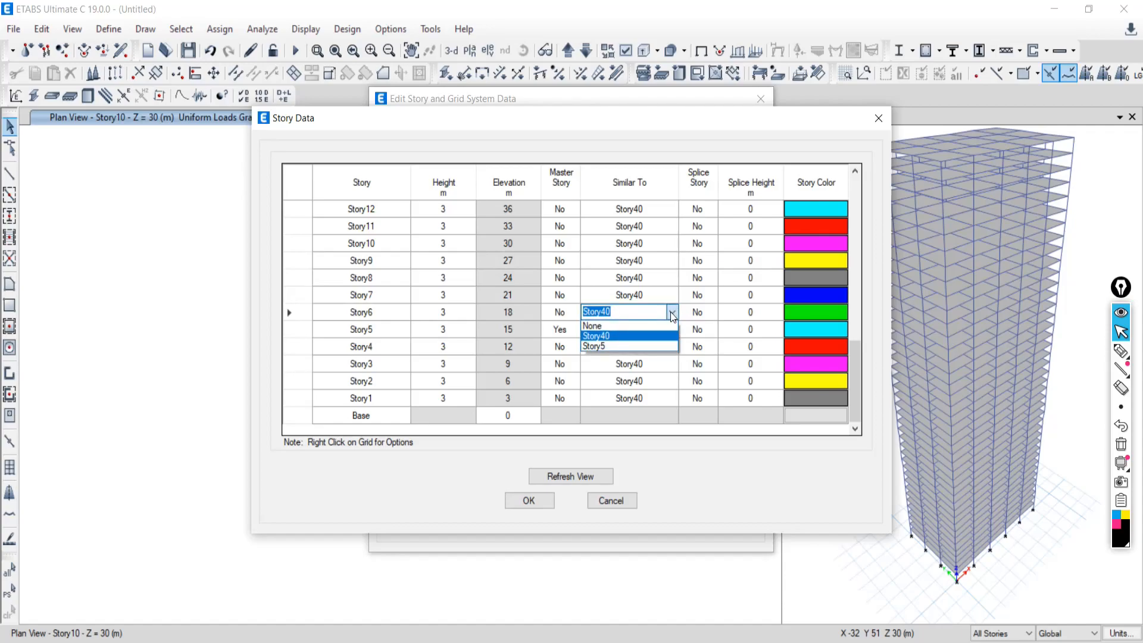
left_click(612, 347)
left_click(653, 298)
left_click(672, 295)
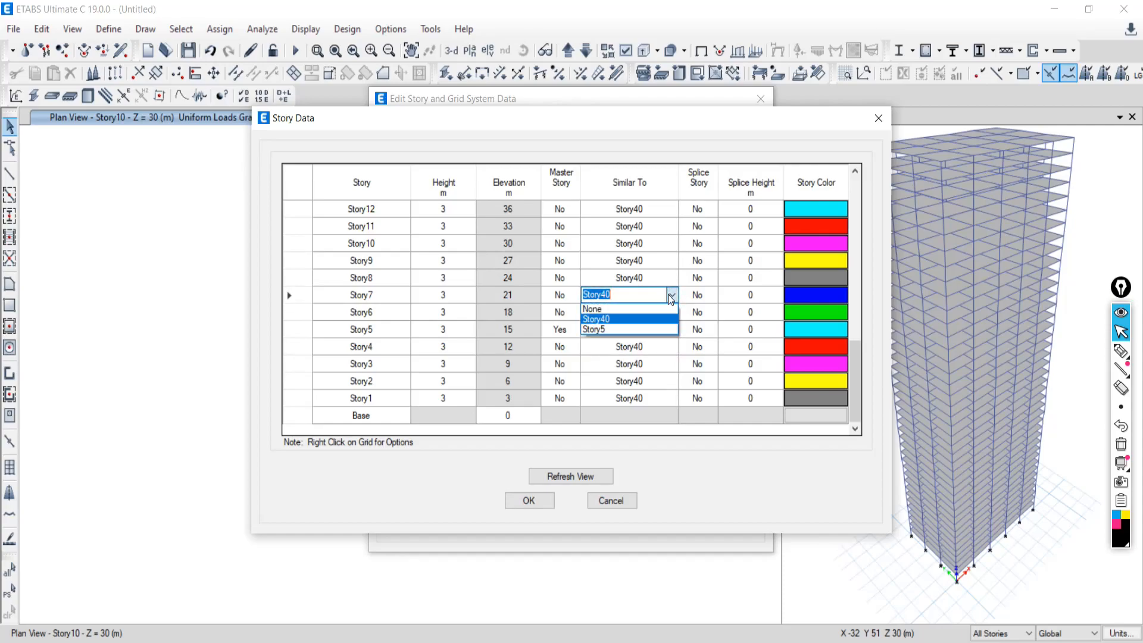
left_click(600, 330)
left_click(661, 278)
left_click(672, 277)
left_click(601, 312)
- Set Story9 and Story10 as similar to Story5
left_click(649, 262)
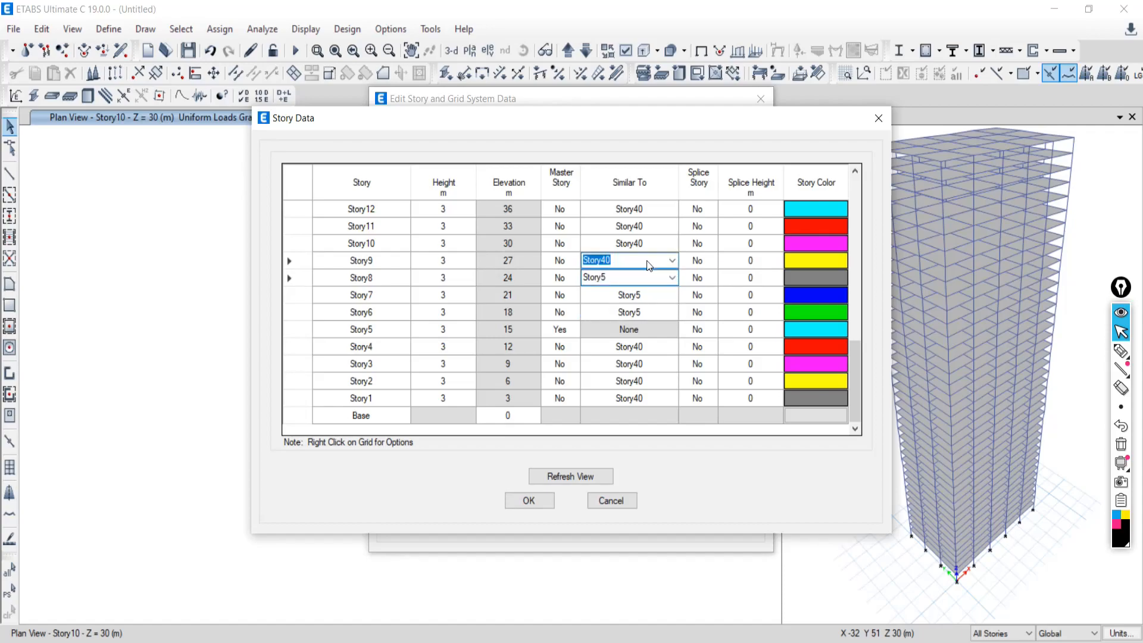
left_click(673, 260)
left_click(608, 294)
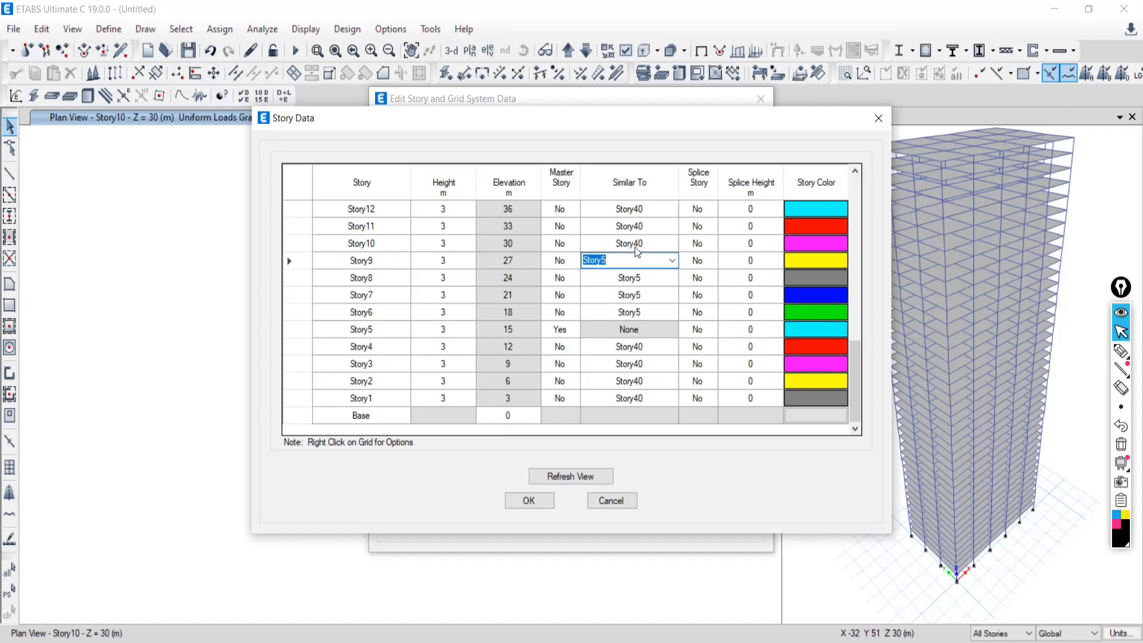
left_click(654, 245)
left_click(673, 244)
left_click(609, 278)
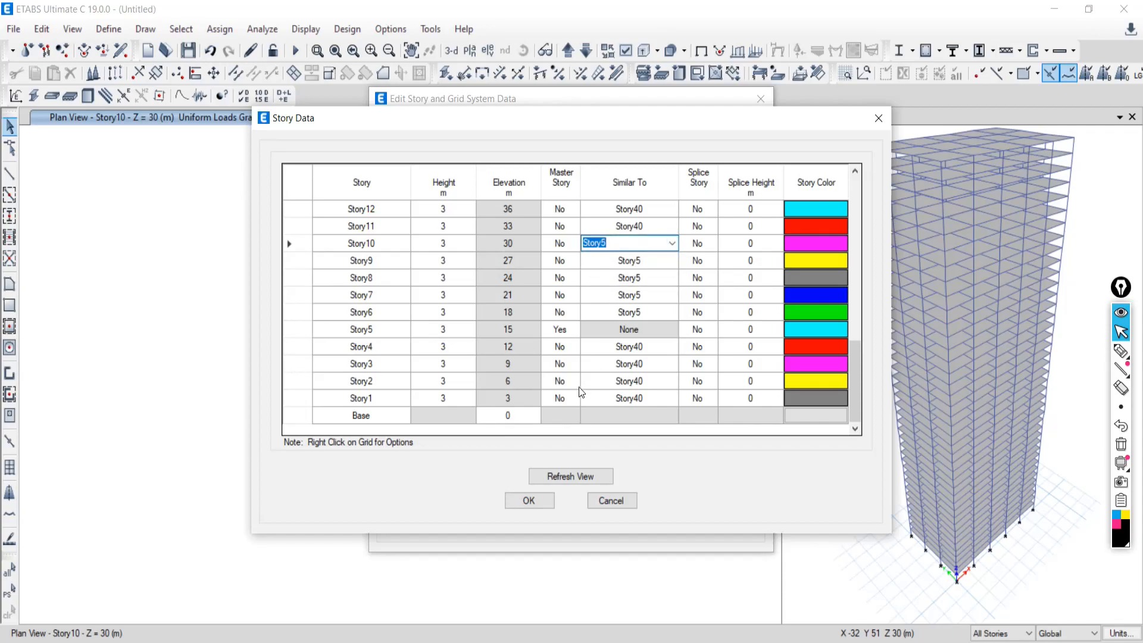
- Make Story20 a master story by setting its Master Story value to Yes
left_click_drag(856, 359, 860, 196)
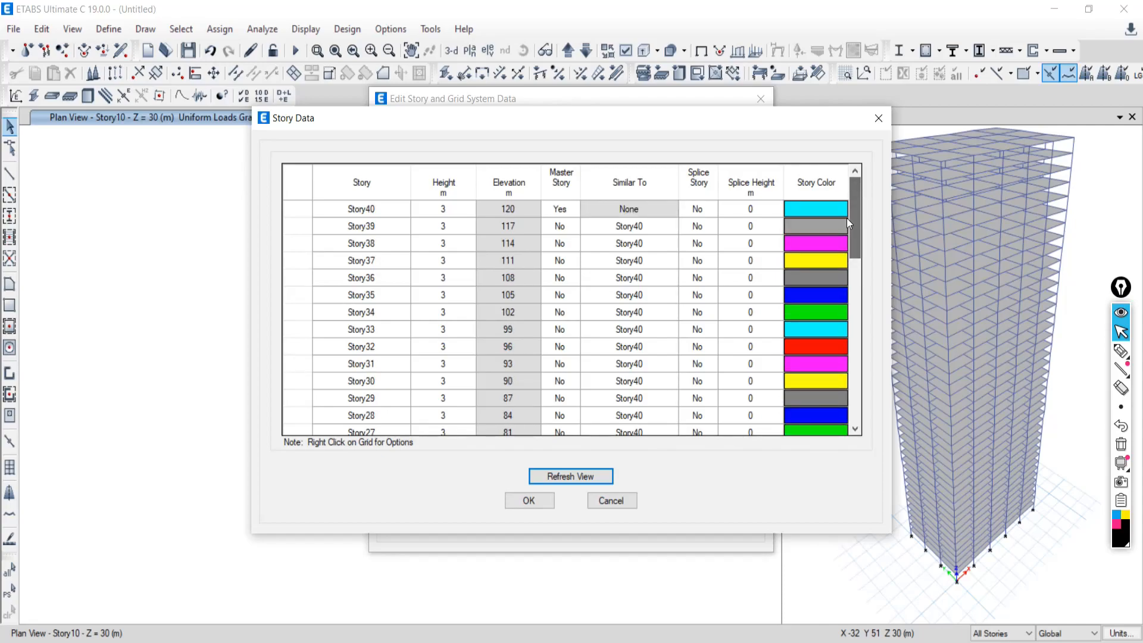
scroll(366, 359, "down", 1)
scroll(402, 402, "down", 2)
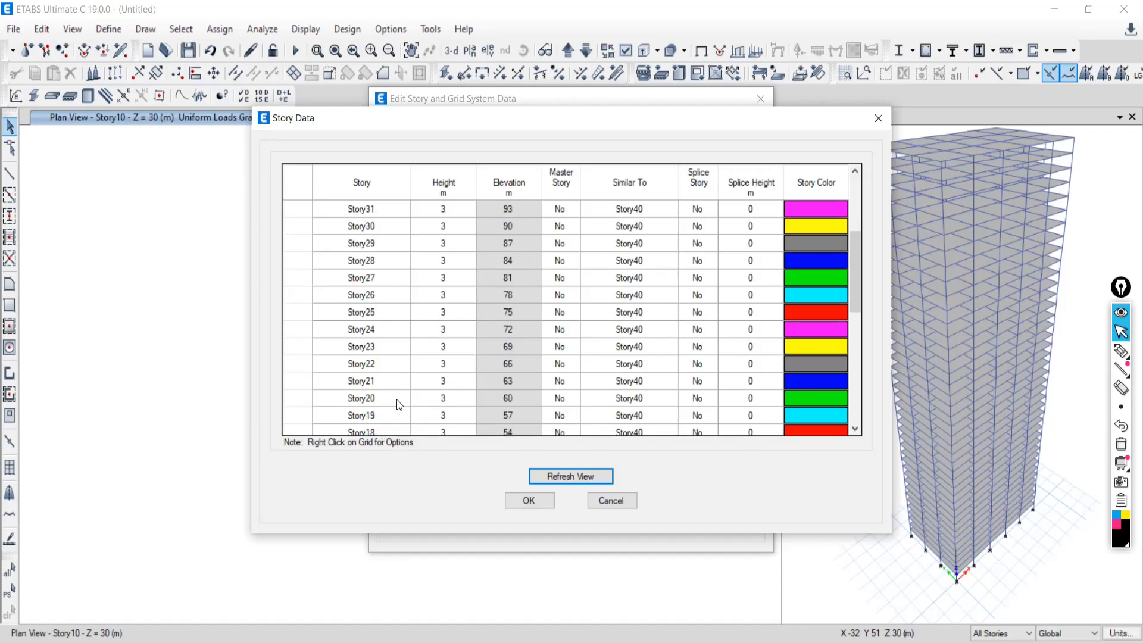
left_click(398, 404)
left_click(576, 402)
left_click(574, 398)
left_click(551, 419)
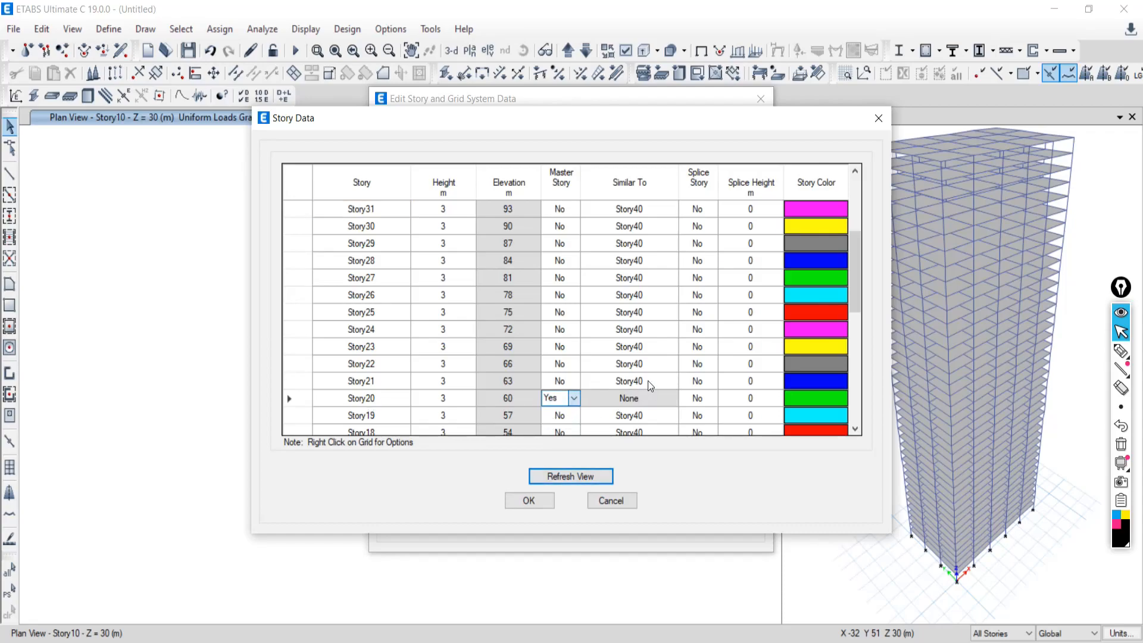
- Set Story21, Story22 and Story23 as similar to Story20
left_click(625, 380)
left_click(672, 380)
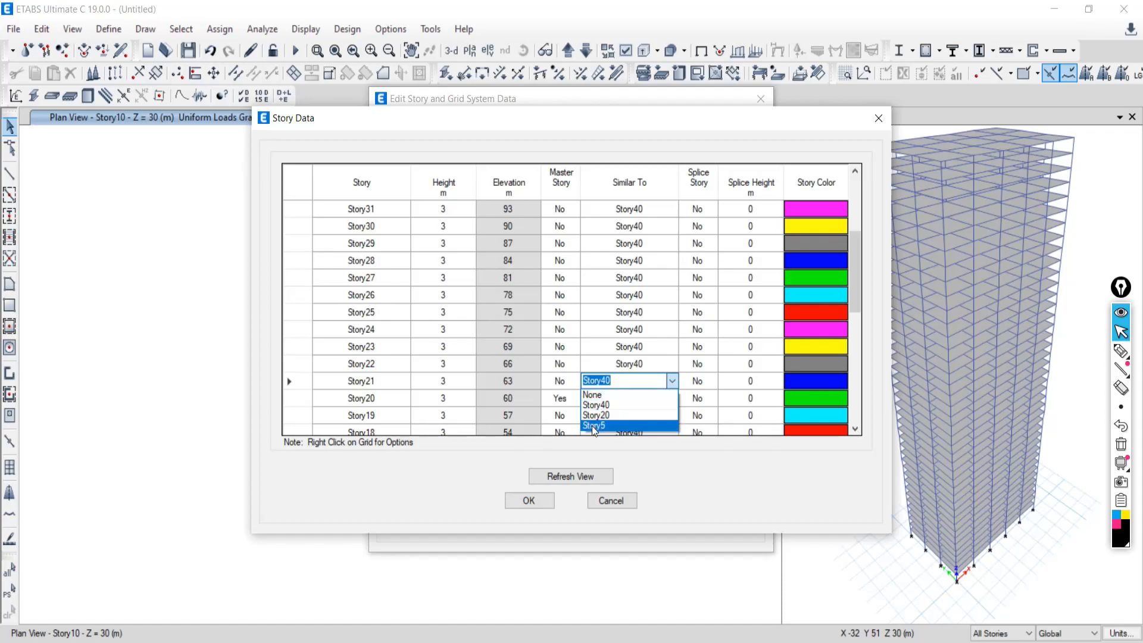
left_click(609, 415)
left_click(666, 363)
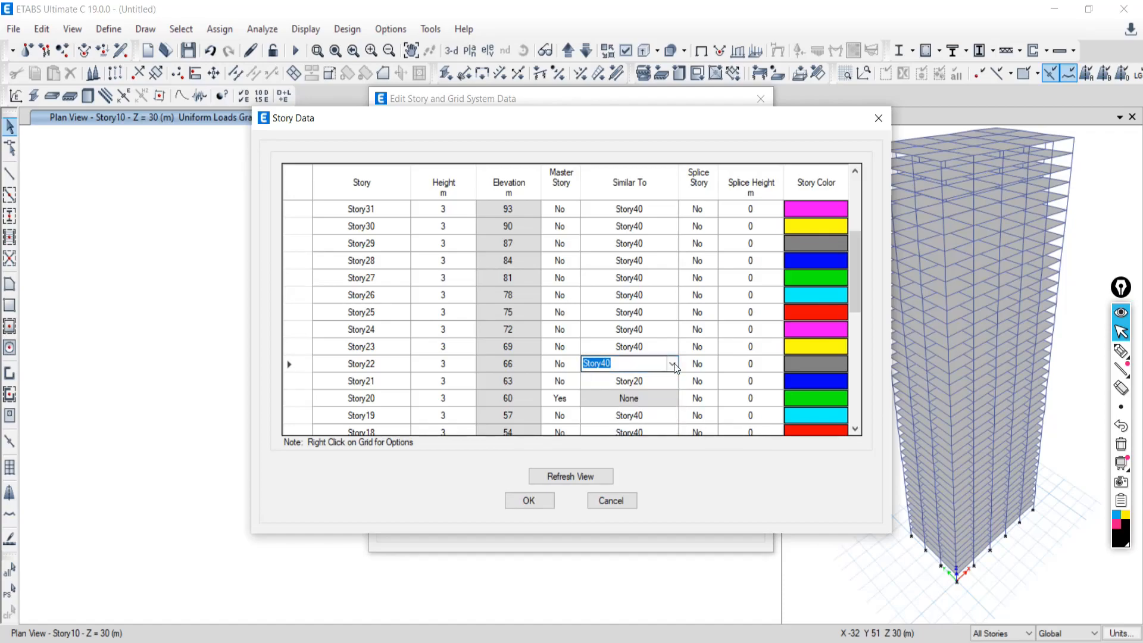
left_click(672, 363)
left_click(599, 402)
left_click(661, 347)
left_click(672, 346)
left_click(607, 378)
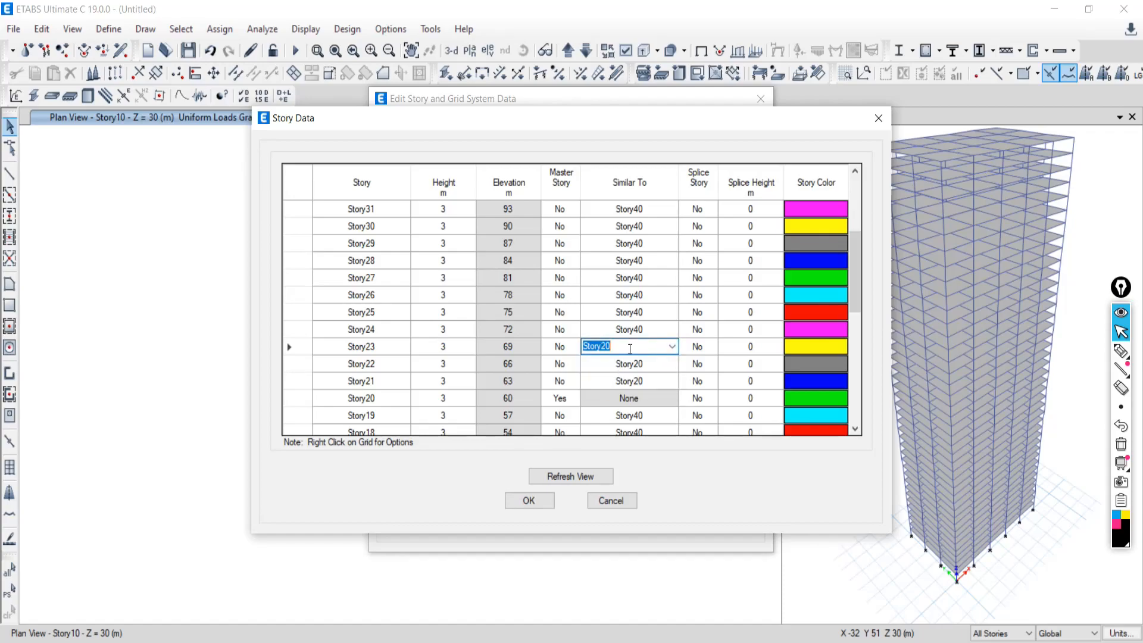
- Set Story24 and Story25 as similar to Story20
left_click(661, 329)
left_click(671, 329)
left_click(607, 370)
left_click(653, 306)
left_click(672, 312)
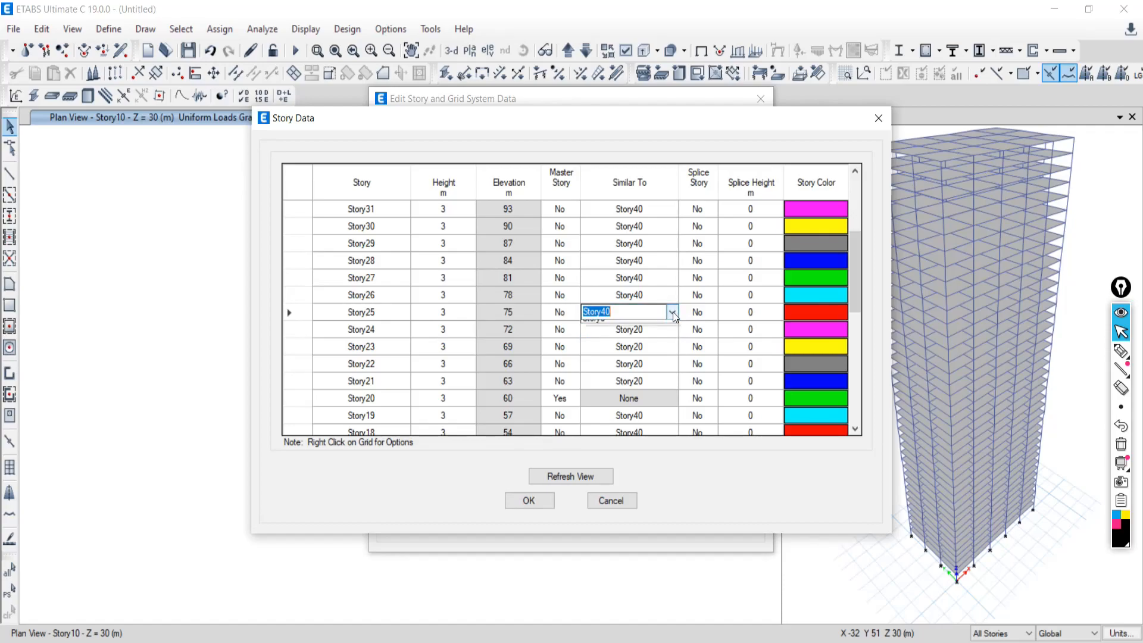
left_click(607, 348)
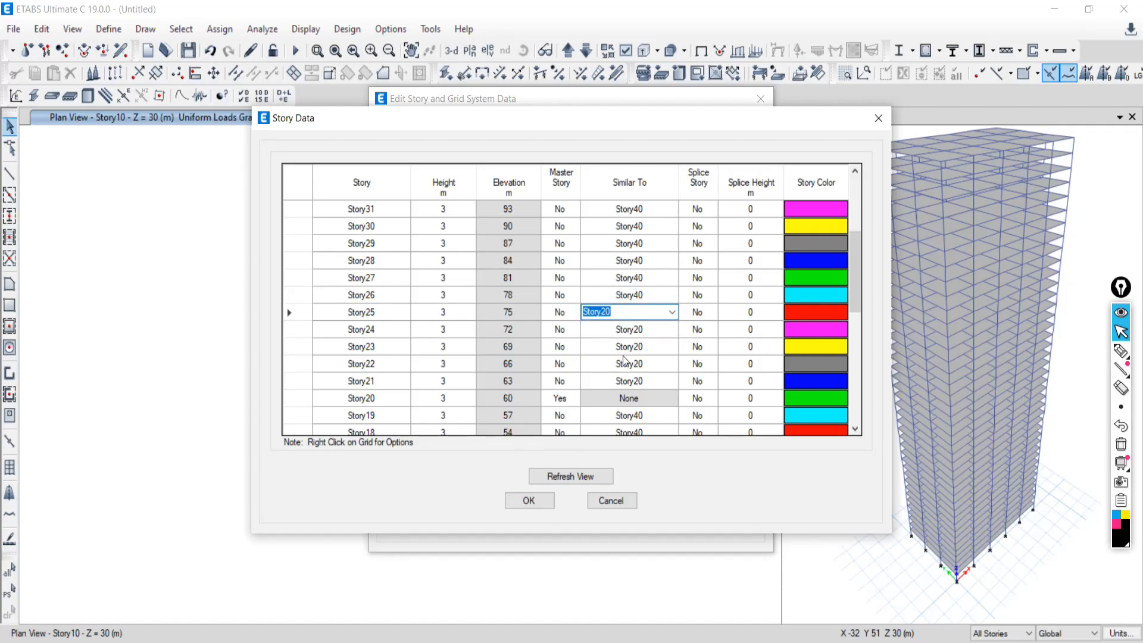
- Remove the master status from Story40 by setting its Master Story value to No
left_click_drag(855, 274, 852, 178)
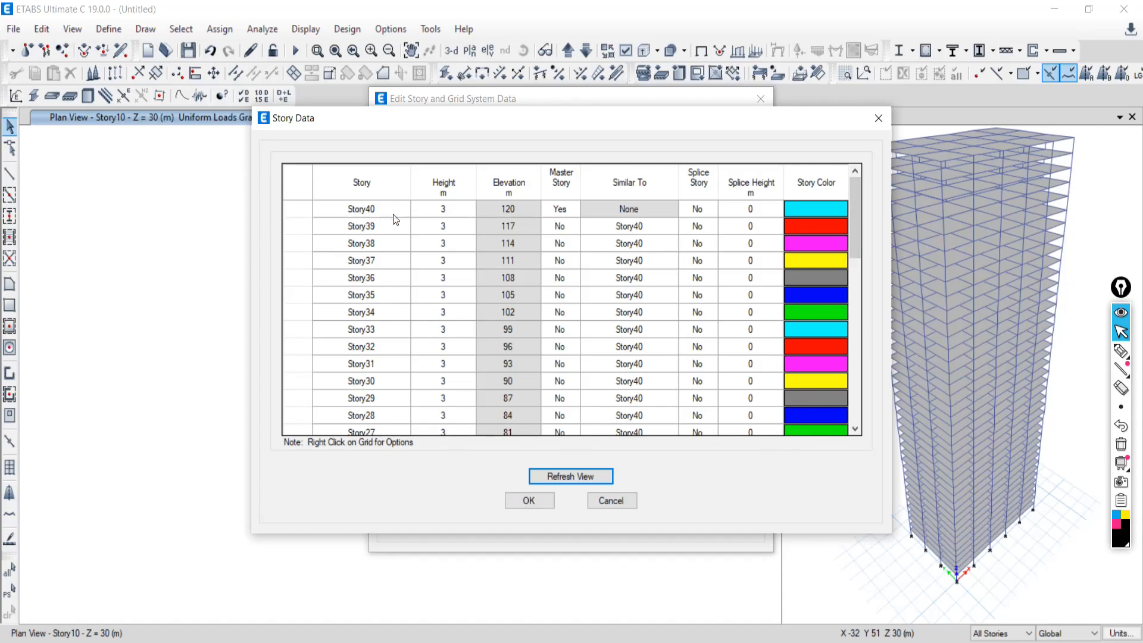
left_click(563, 210)
left_click(575, 208)
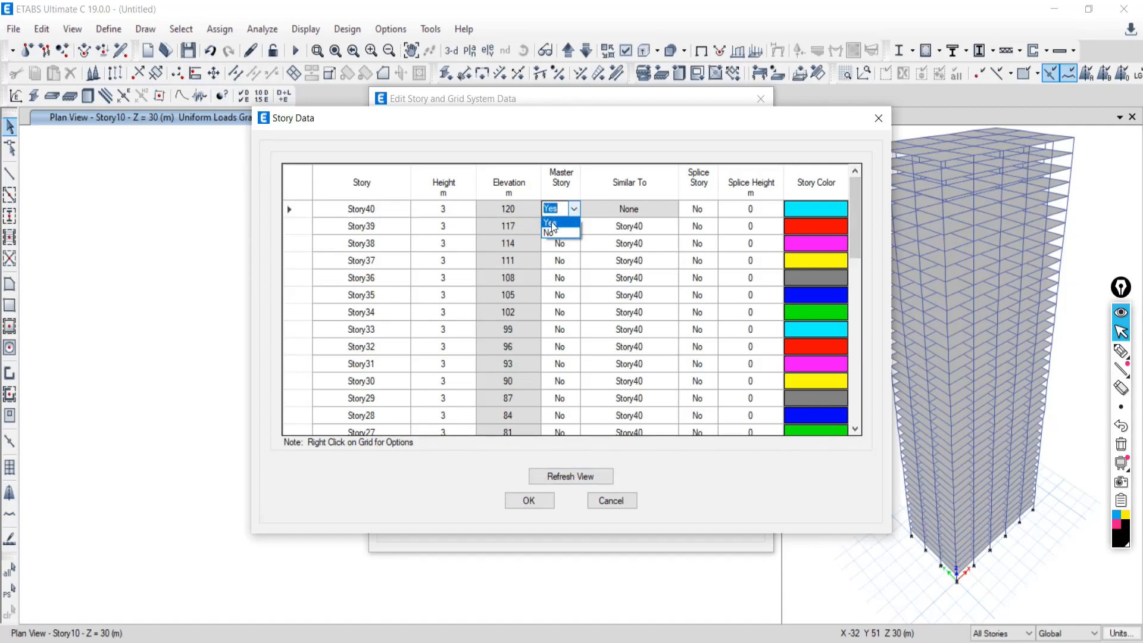
left_click(552, 235)
- Review the Similar To values down to Story1 and accept the story data and the story and grid system settings
left_click_drag(853, 215, 848, 288)
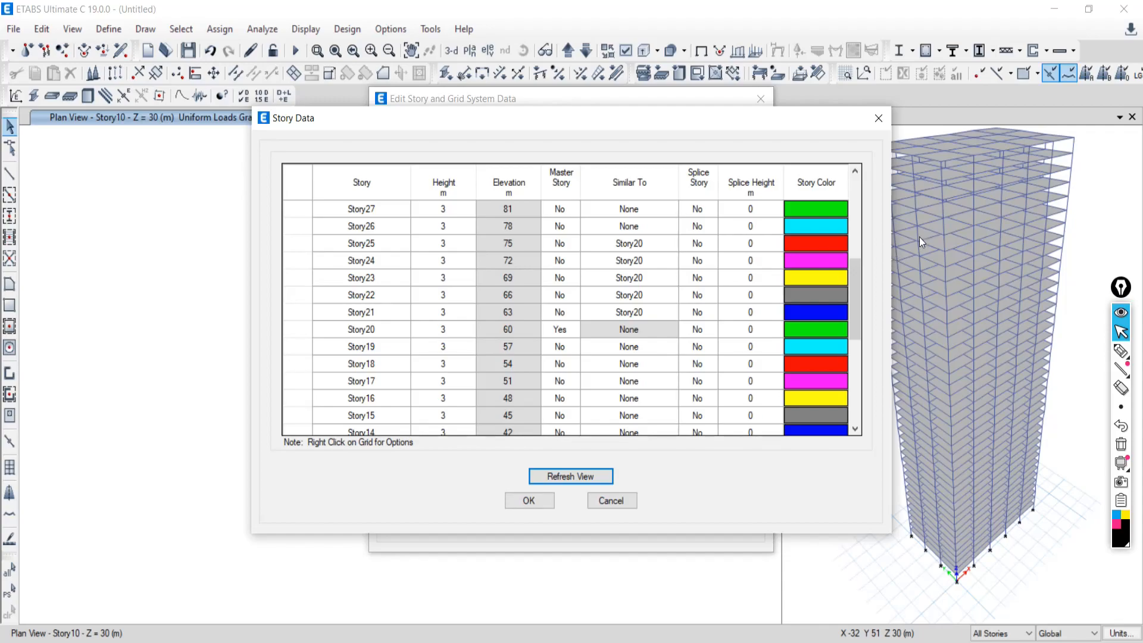
left_click_drag(859, 272, 855, 395)
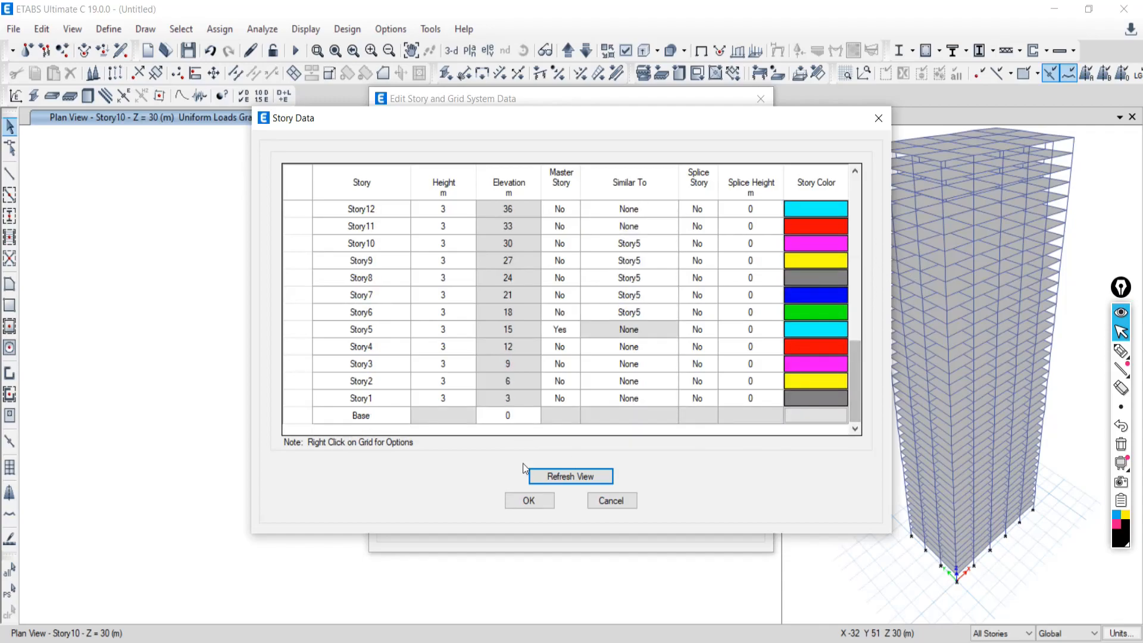
left_click(519, 508)
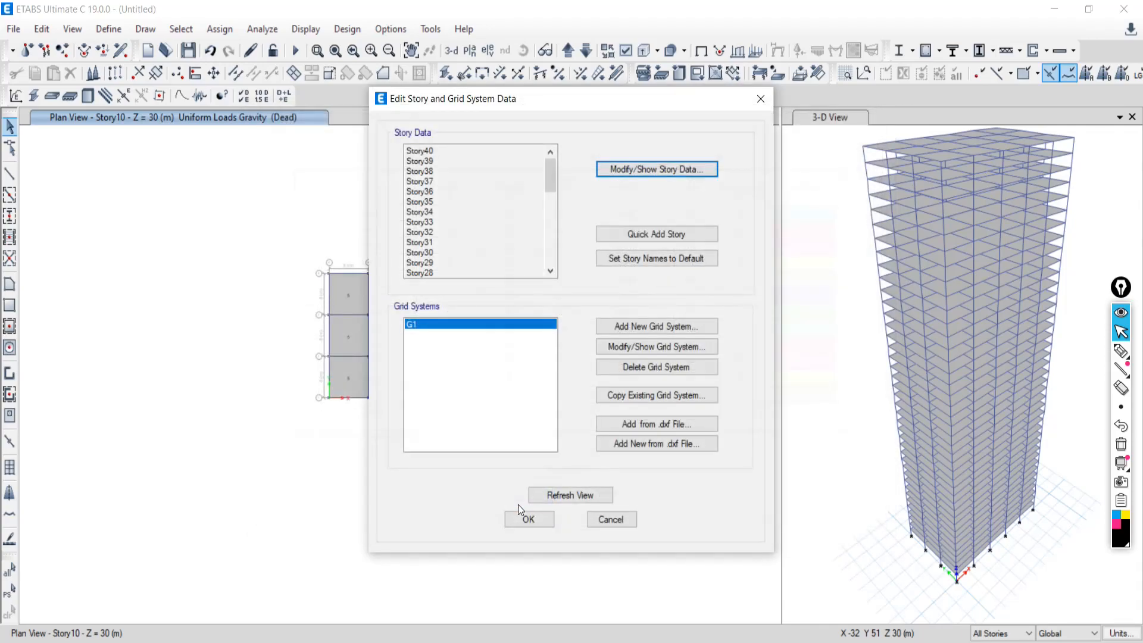
left_click(524, 519)
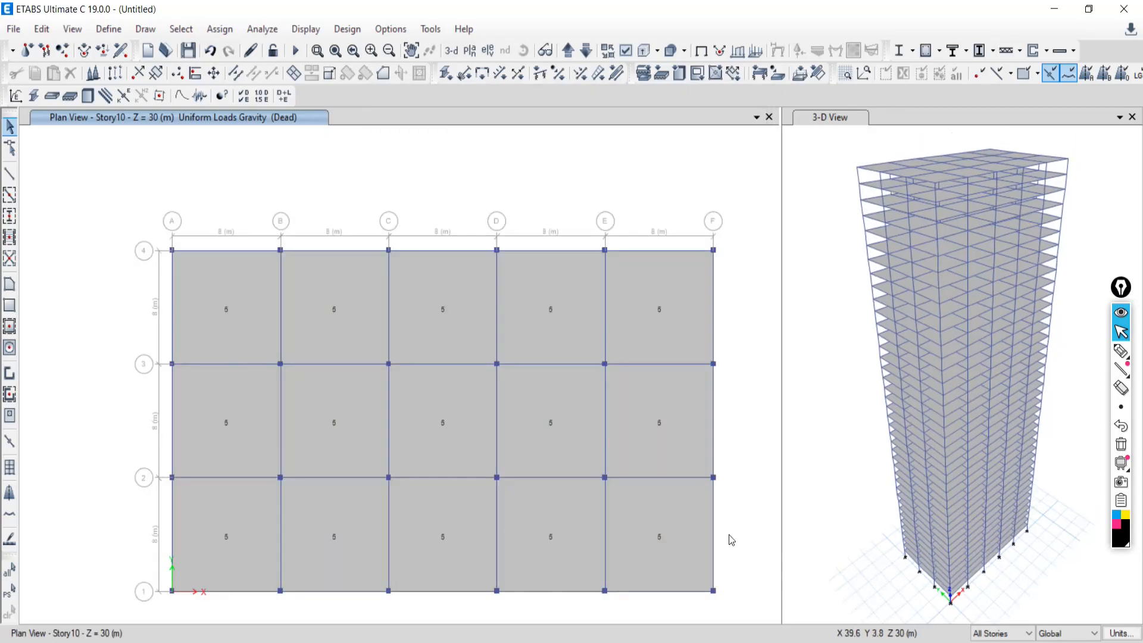
- Switch the story selection mode to Similar Stories and show the Story5 plan view
left_click(1002, 642)
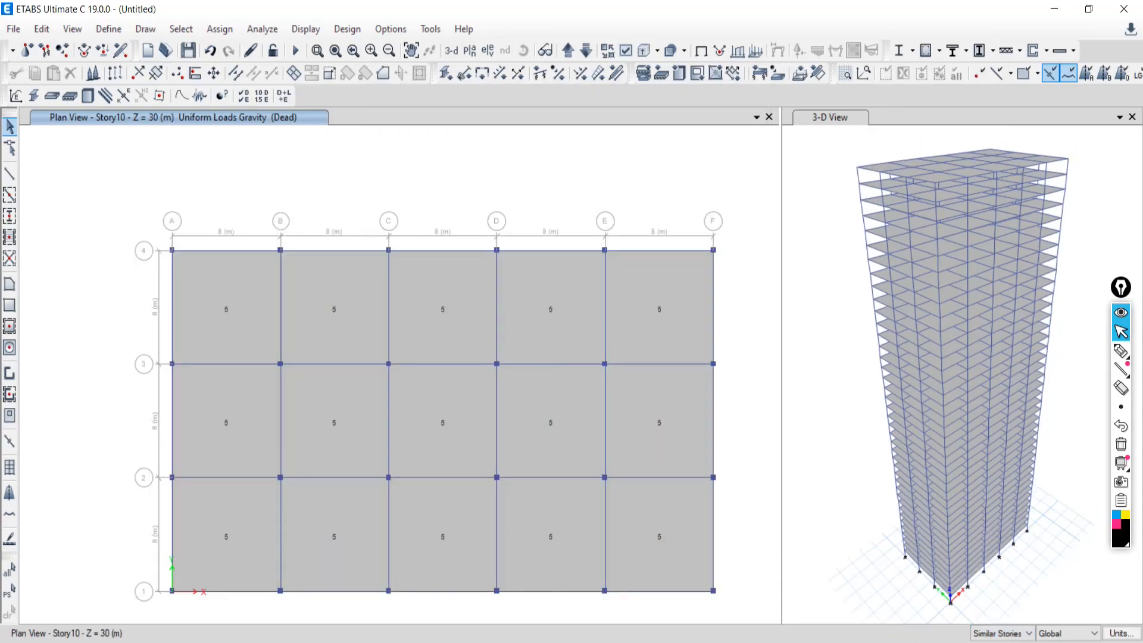
left_click(470, 54)
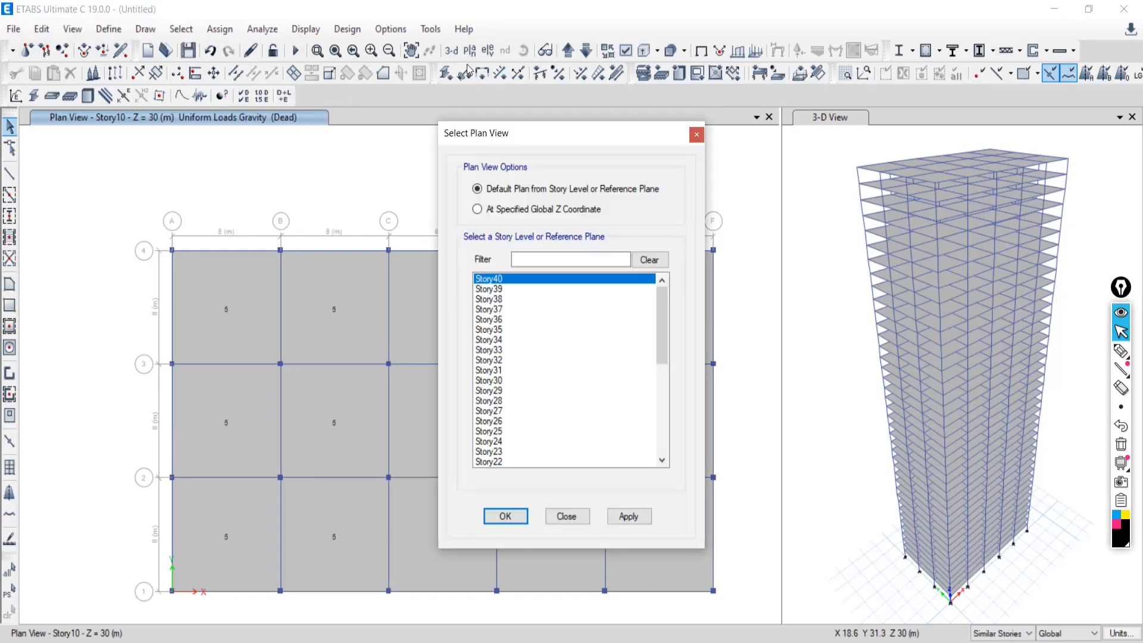
scroll(522, 416, "down", 4)
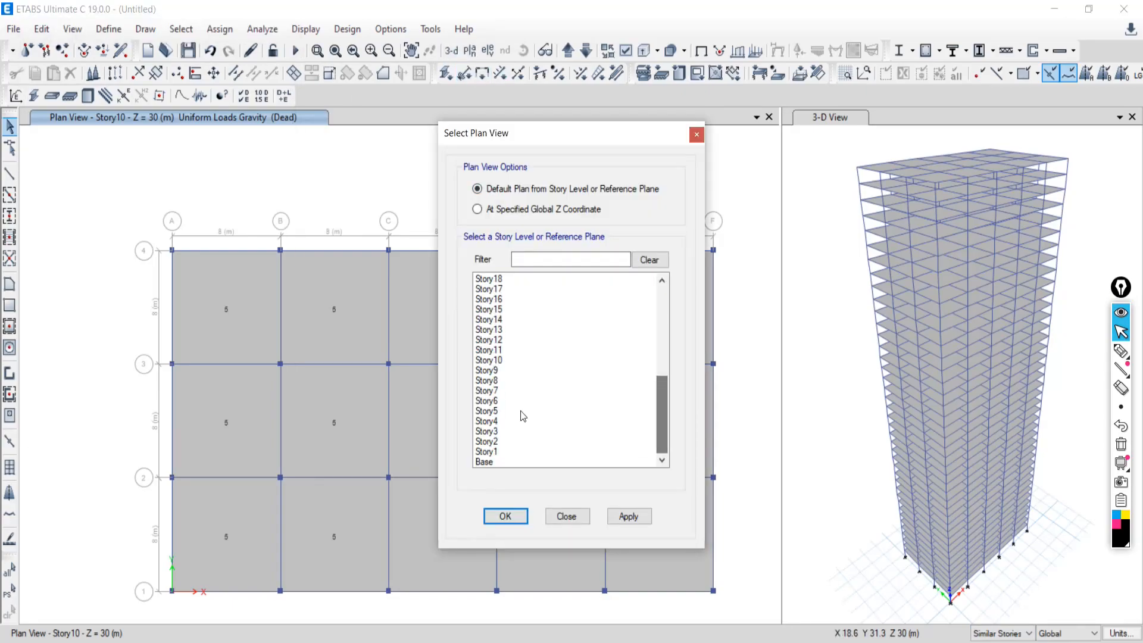
left_click(486, 411)
left_click(619, 518)
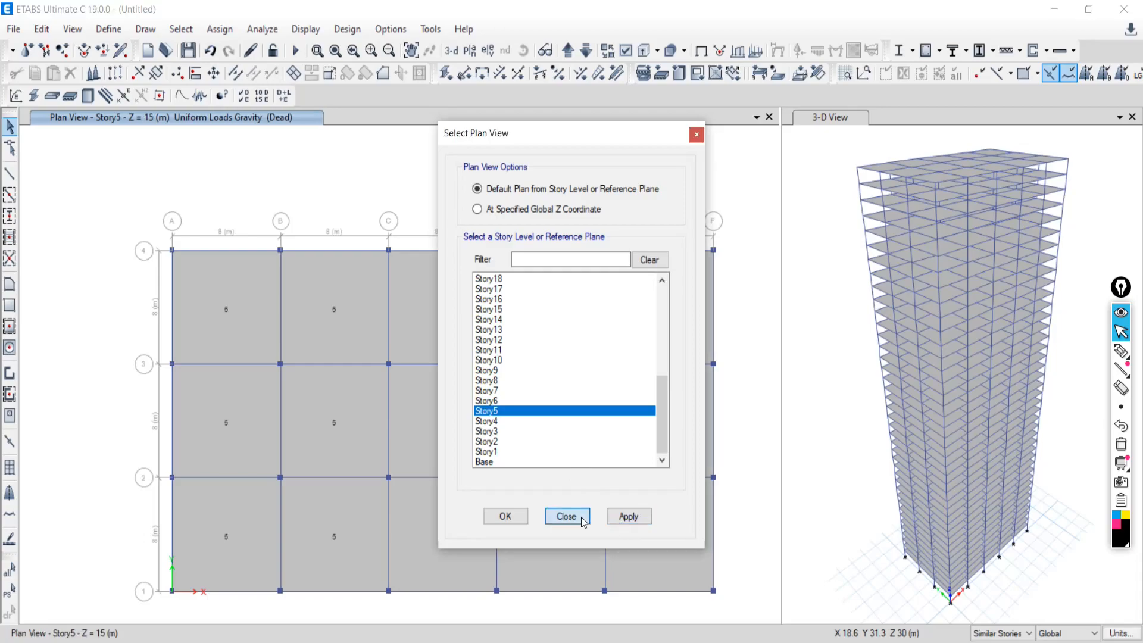
left_click(579, 516)
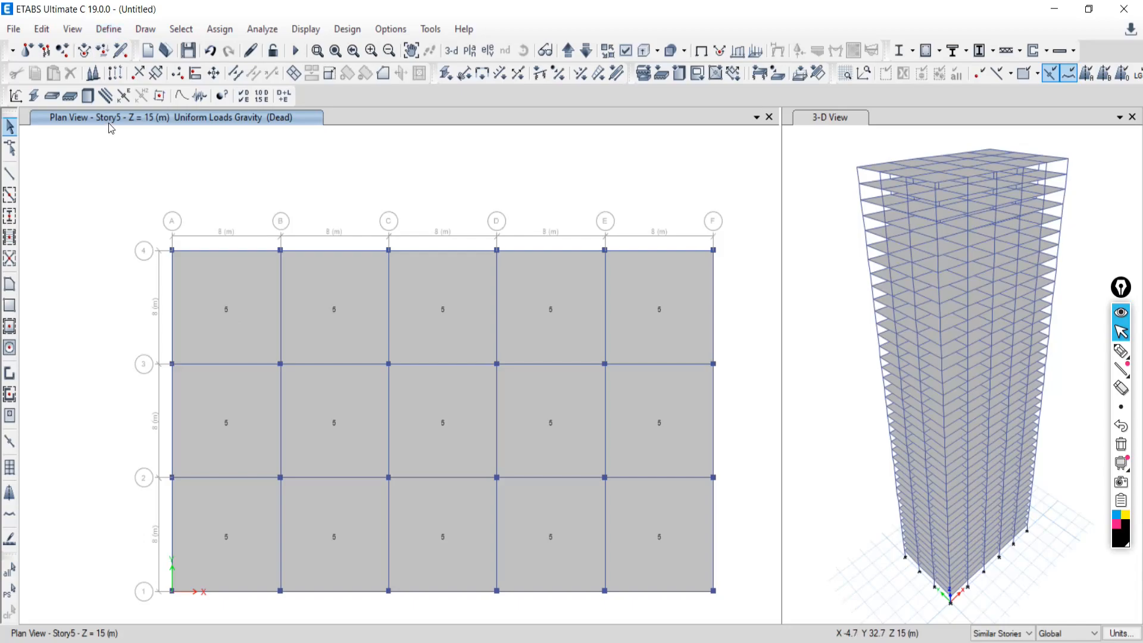
- Select the slab panel between grids A–B and 3–4 on Story5, and handwrite stories 5 to 10 with a tally mark beside each
left_click(224, 316)
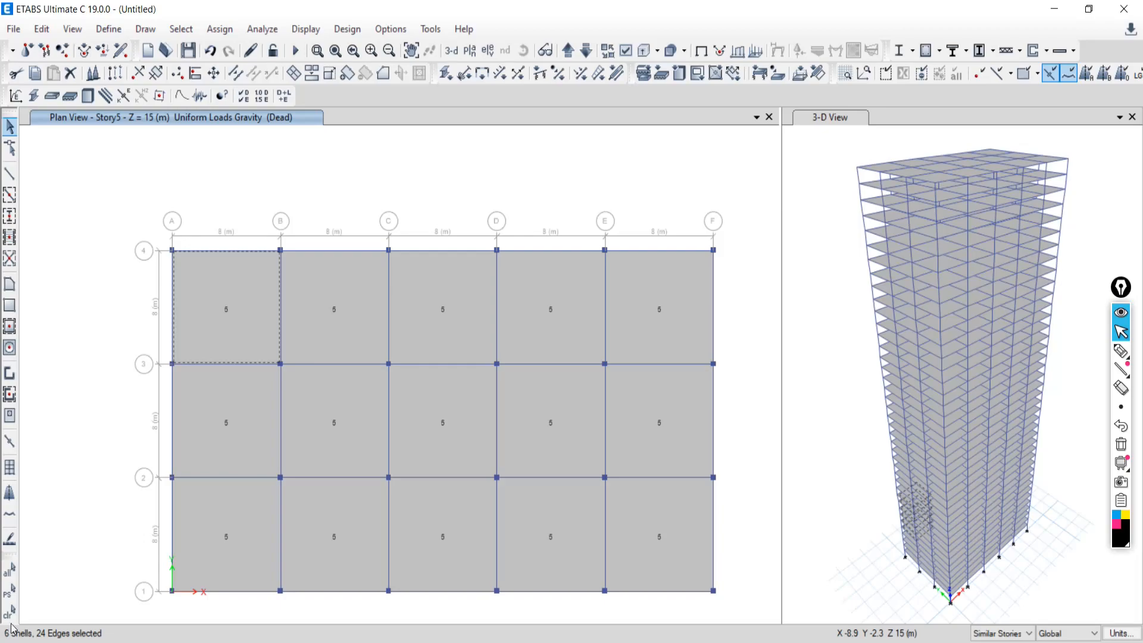
left_click(1121, 352)
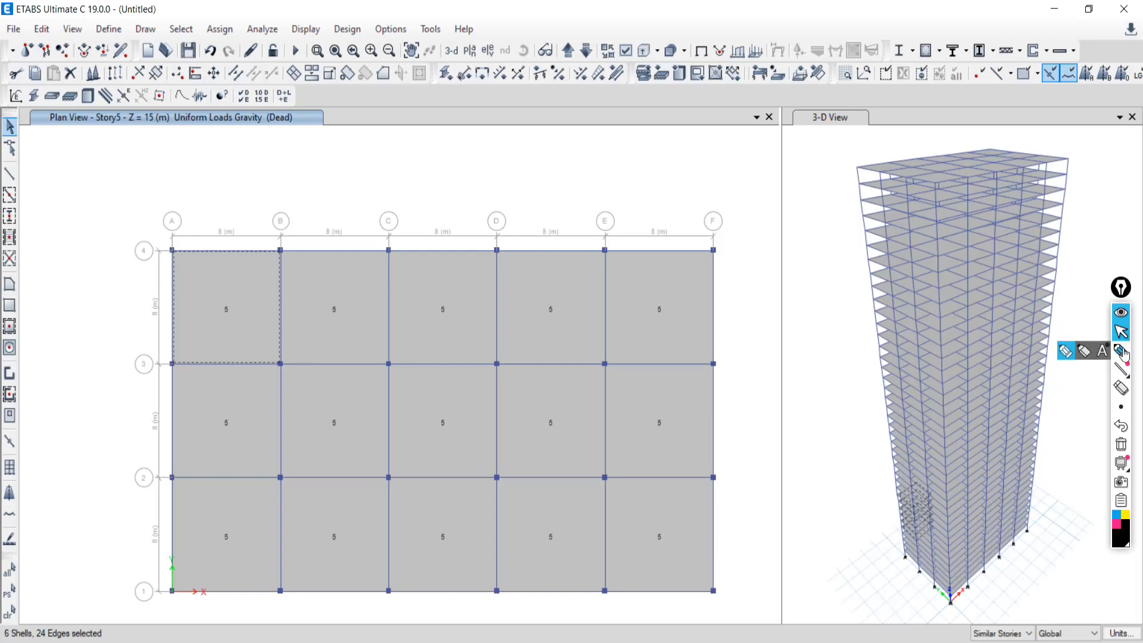
mouse_move(42, 356)
left_mouse_down()
mouse_move(45, 388)
mouse_move(71, 350)
left_mouse_up()
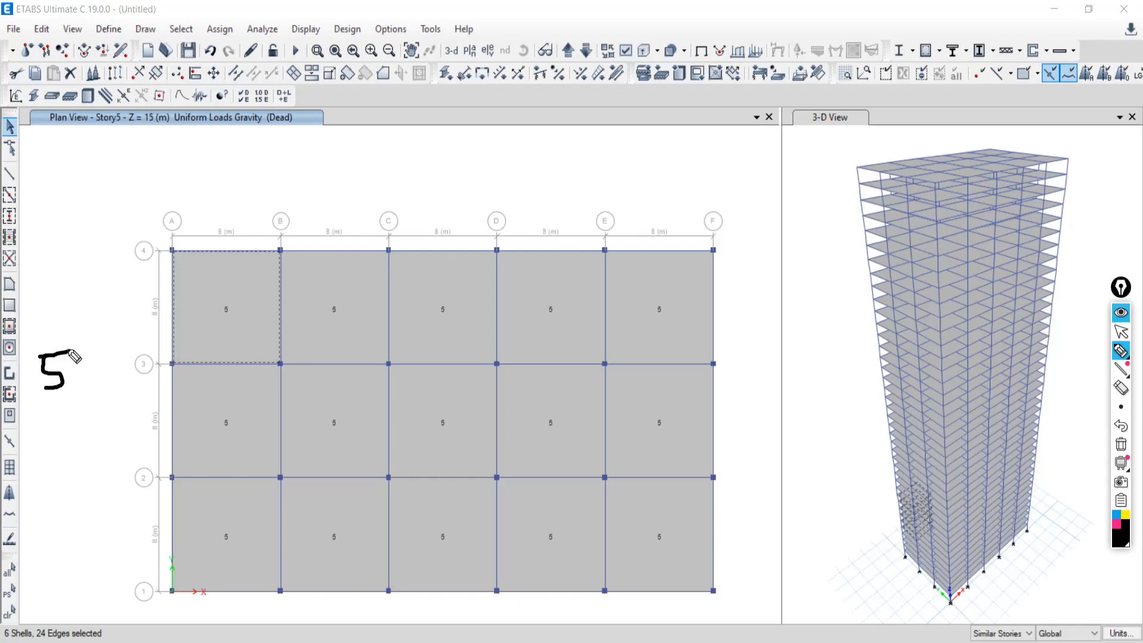
left_click_drag(54, 299, 43, 316)
mouse_move(36, 241)
left_mouse_down()
mouse_move(47, 267)
mouse_move(69, 251)
left_mouse_up()
mouse_move(51, 163)
left_mouse_down()
mouse_move(28, 178)
mouse_move(36, 168)
left_mouse_up()
left_click_drag(44, 117, 60, 142)
left_click_drag(37, 46, 39, 69)
left_click_drag(60, 48, 60, 47)
left_click_drag(80, 351, 82, 375)
left_click_drag(77, 297, 76, 321)
left_click_drag(78, 234, 80, 253)
left_click_drag(76, 182, 78, 204)
left_click_drag(83, 127, 84, 140)
left_click_drag(83, 52, 85, 67)
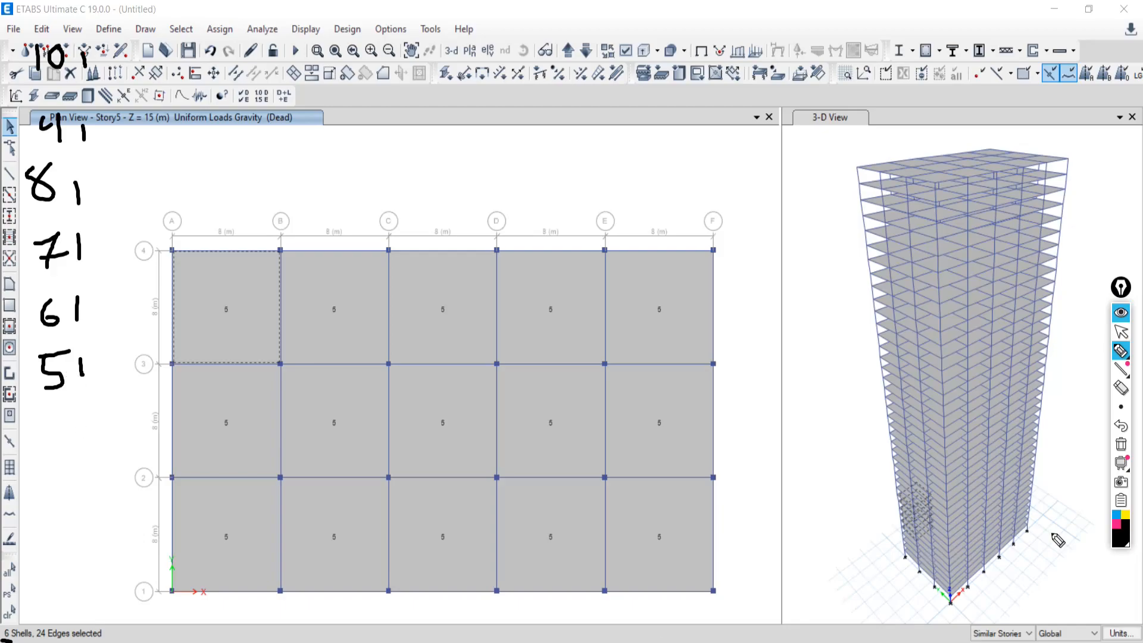
- Erase the pen annotations and clear the slab selection
left_click(1119, 446)
left_click(1121, 331)
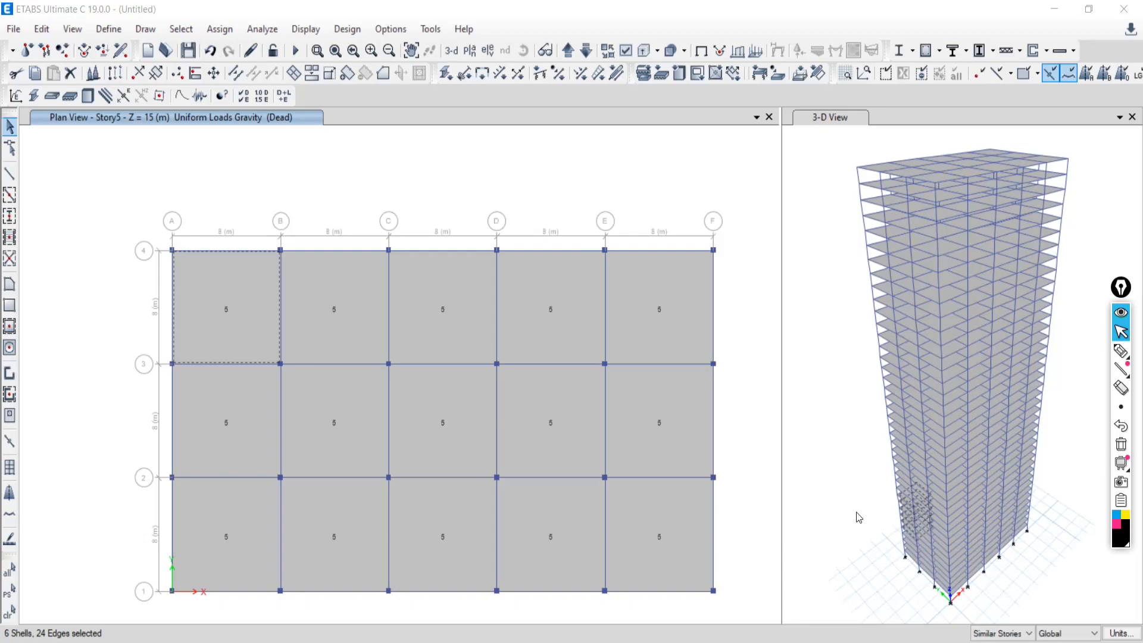
left_click(7, 613)
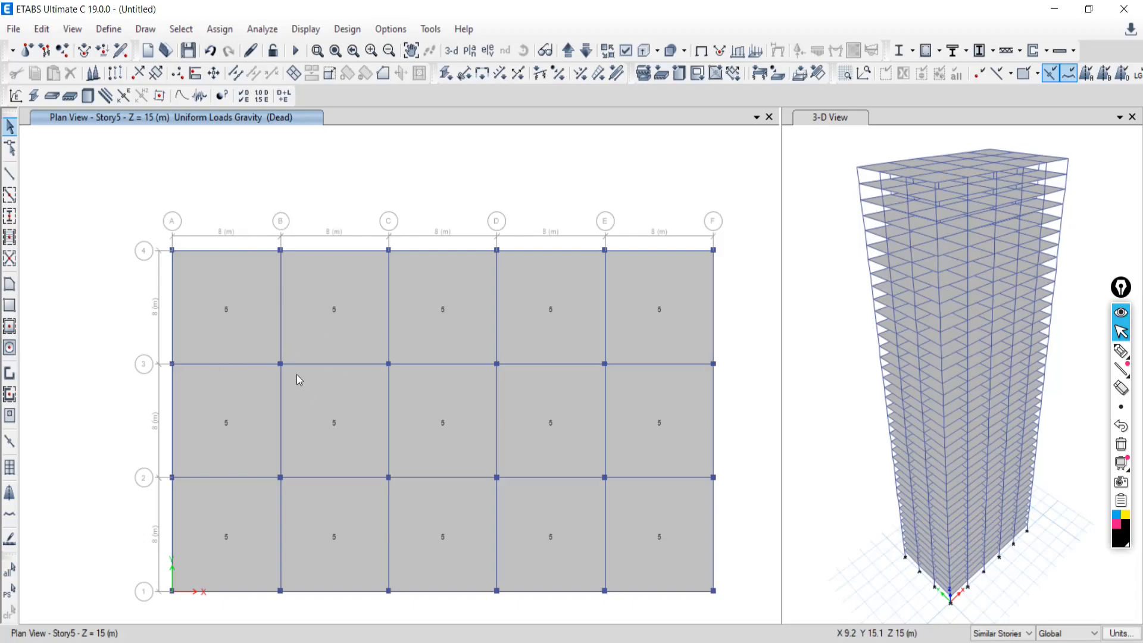
- Go up to the Story6 plan, select the slab panel between grids A–B and 3–4 to check the similar-story selection, and clear it
left_click(566, 53)
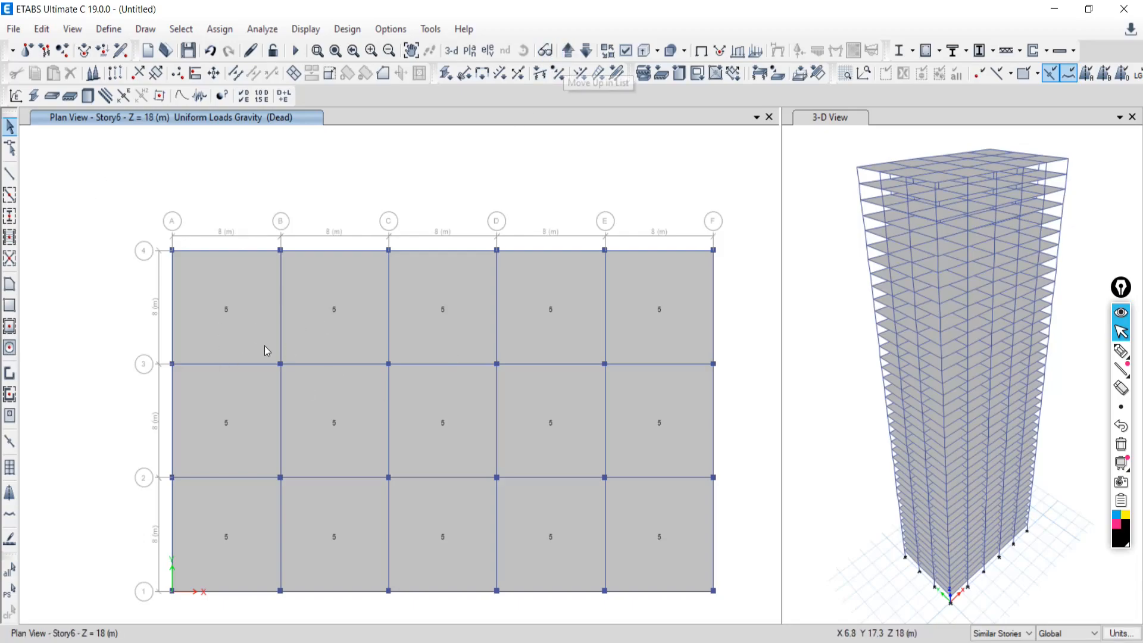
left_click(224, 302)
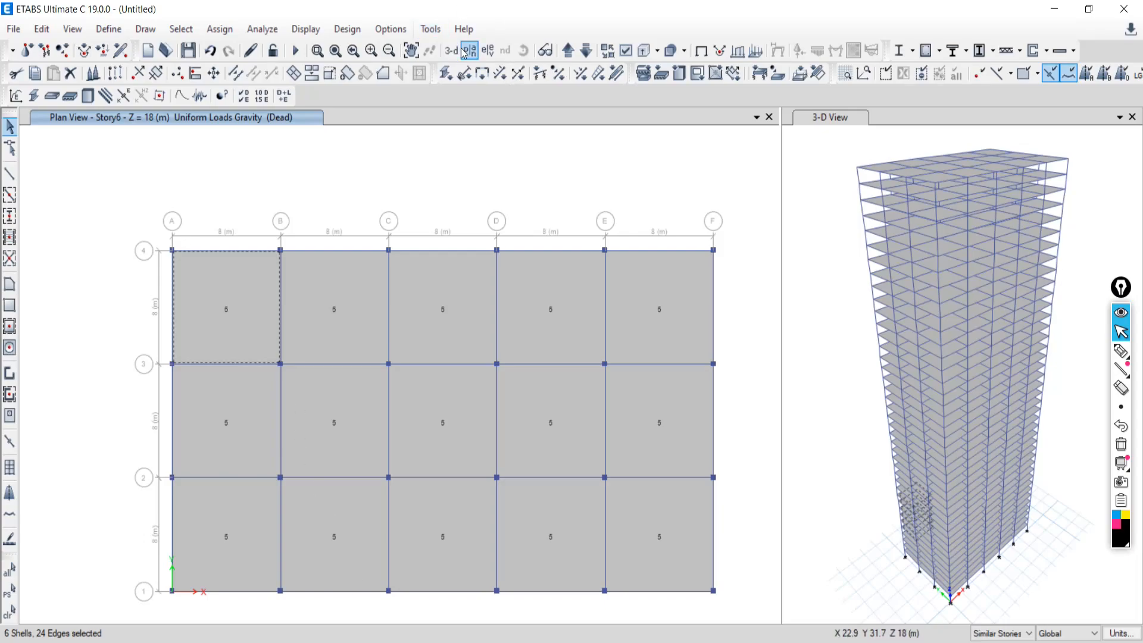
left_click(9, 612)
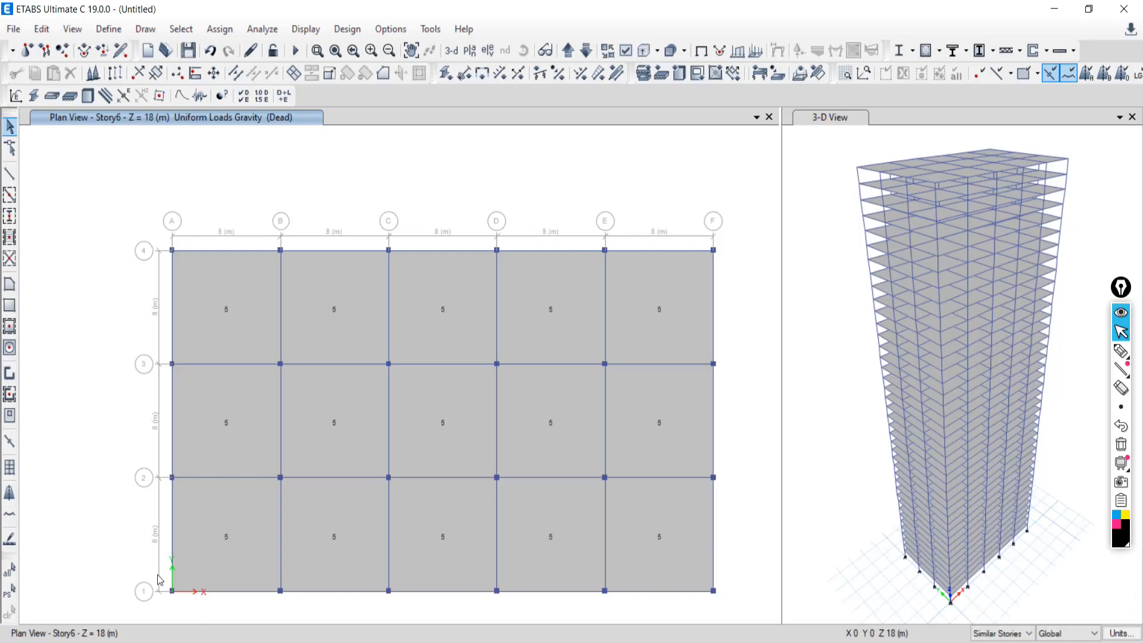
- Show the Story20 plan view and select the slab panel between grids A–B and 3–4
left_click(471, 55)
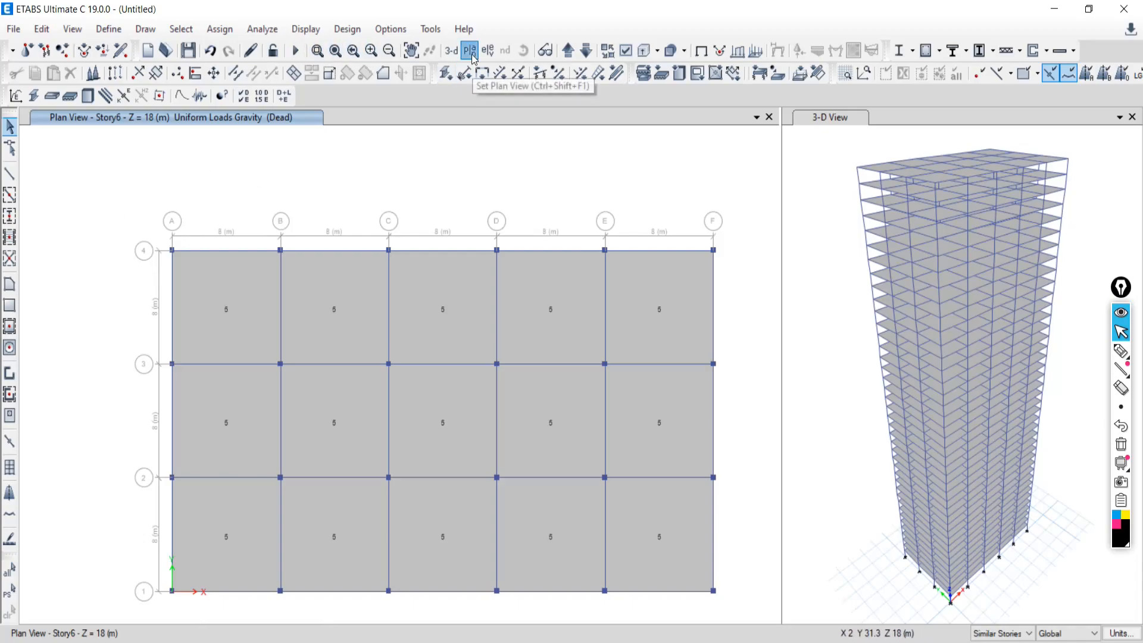
left_click_drag(661, 309, 661, 352)
left_click(483, 372)
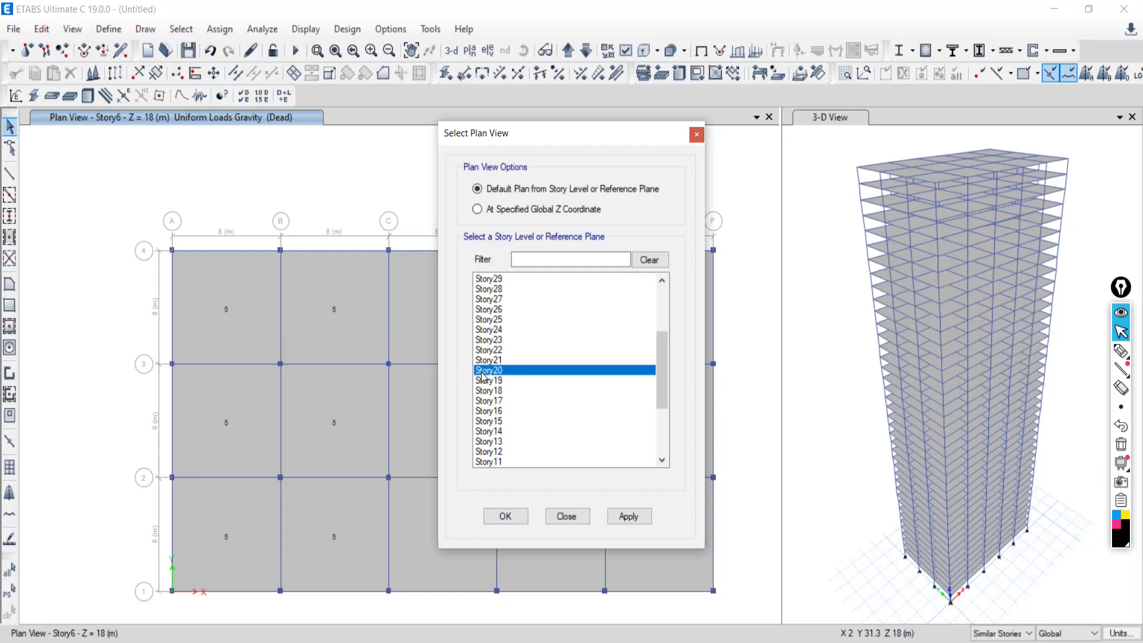
left_click(622, 516)
left_click(566, 516)
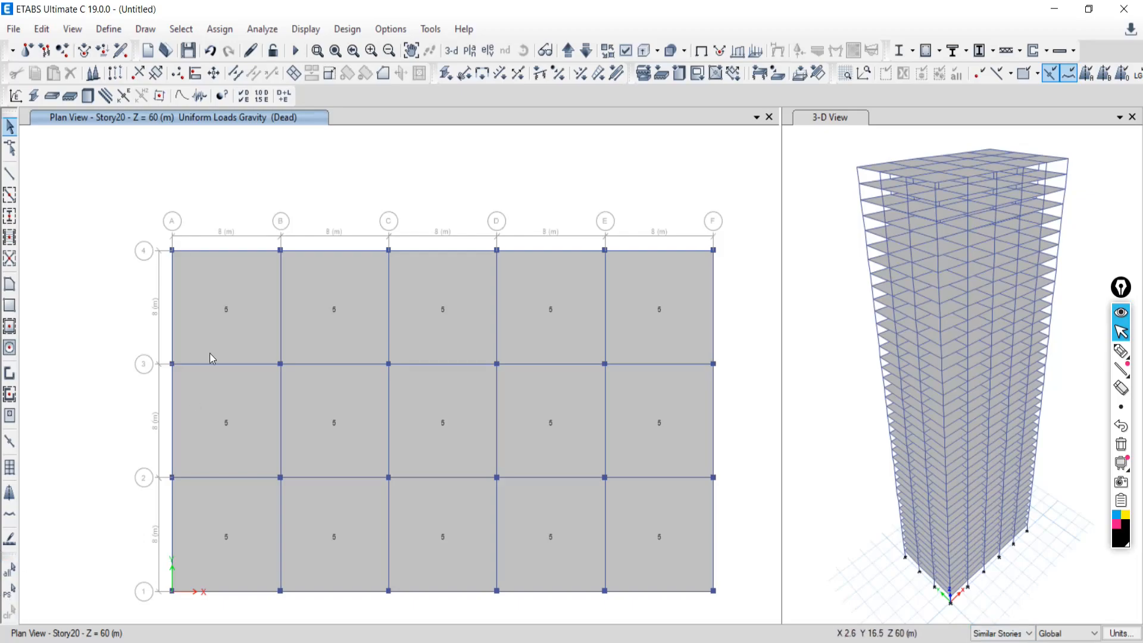
left_click(229, 317)
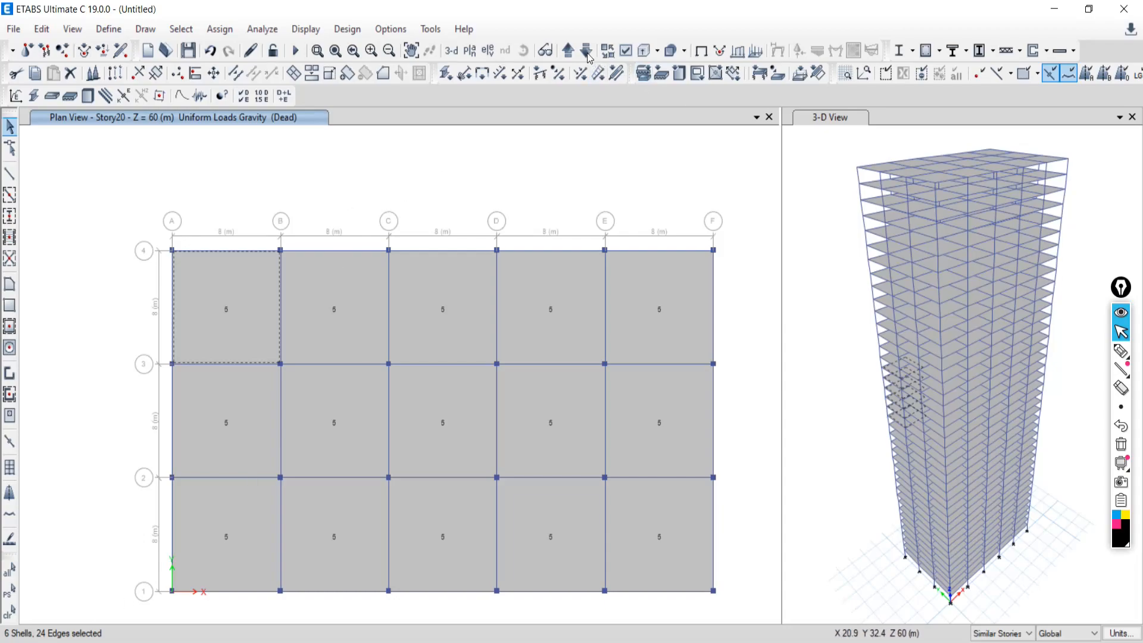
- Go up through the plan views from Story20 to Story26 to check which stories carry the similar-story slab selection
left_click(568, 50)
left_click(568, 51)
left_click(567, 51)
left_click(567, 51)
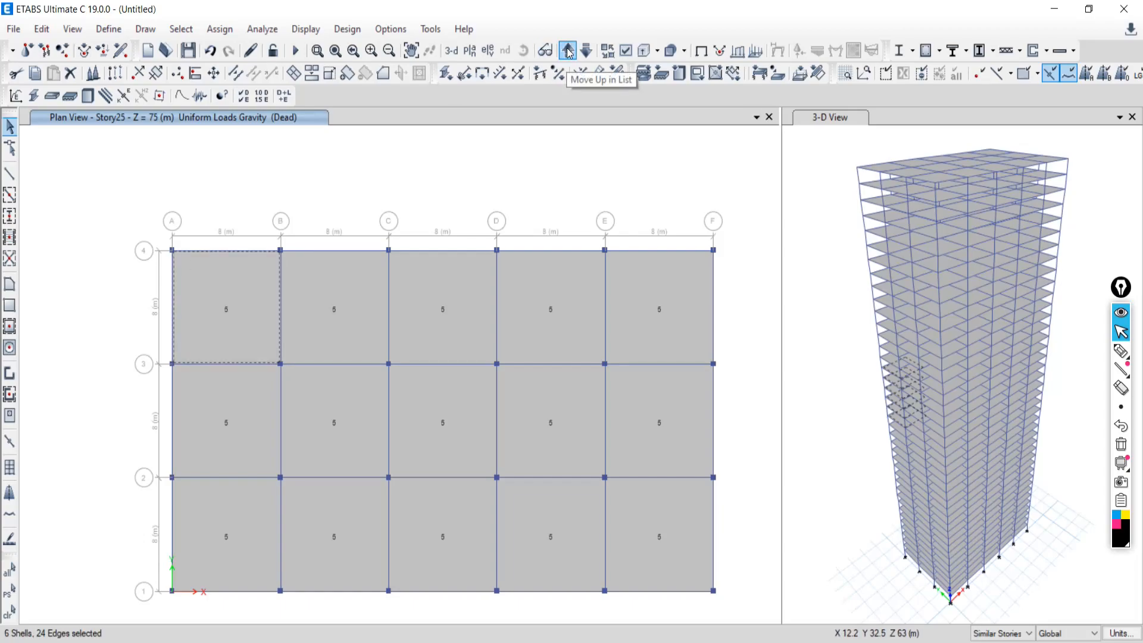
left_click(568, 51)
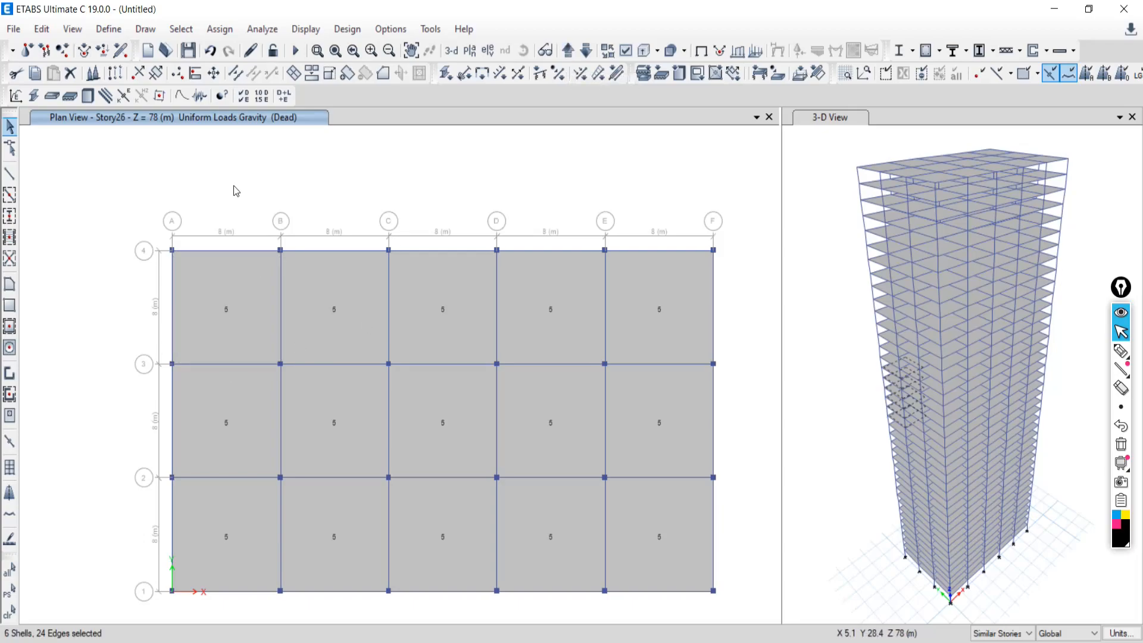
- Show only the selected slab panels and display them in a 3-D view
right_click(92, 160)
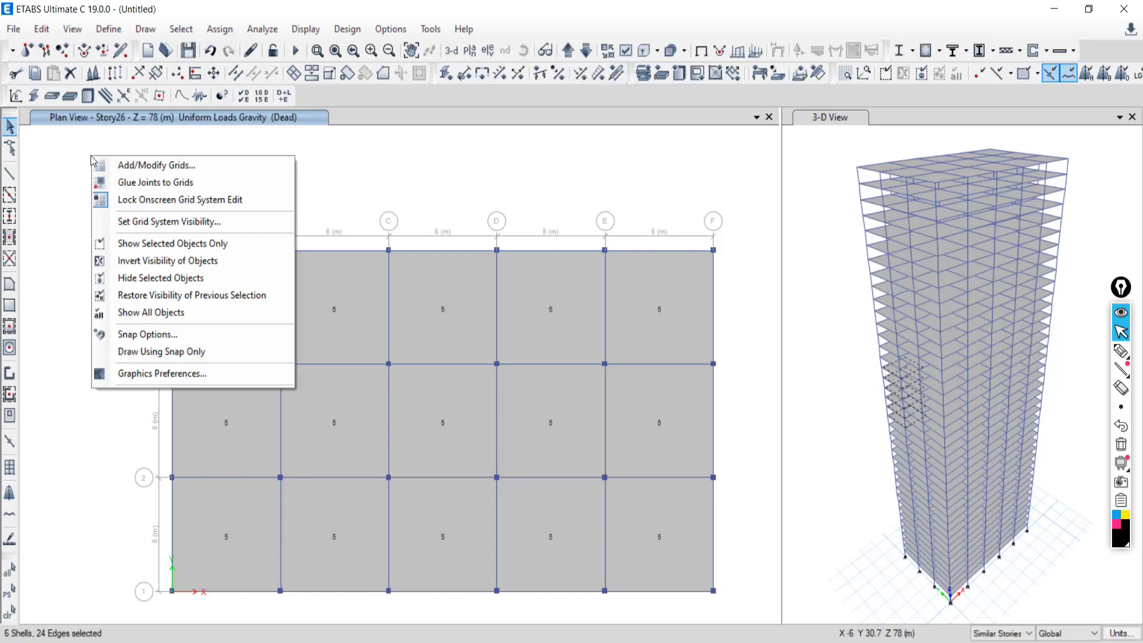
left_click(172, 243)
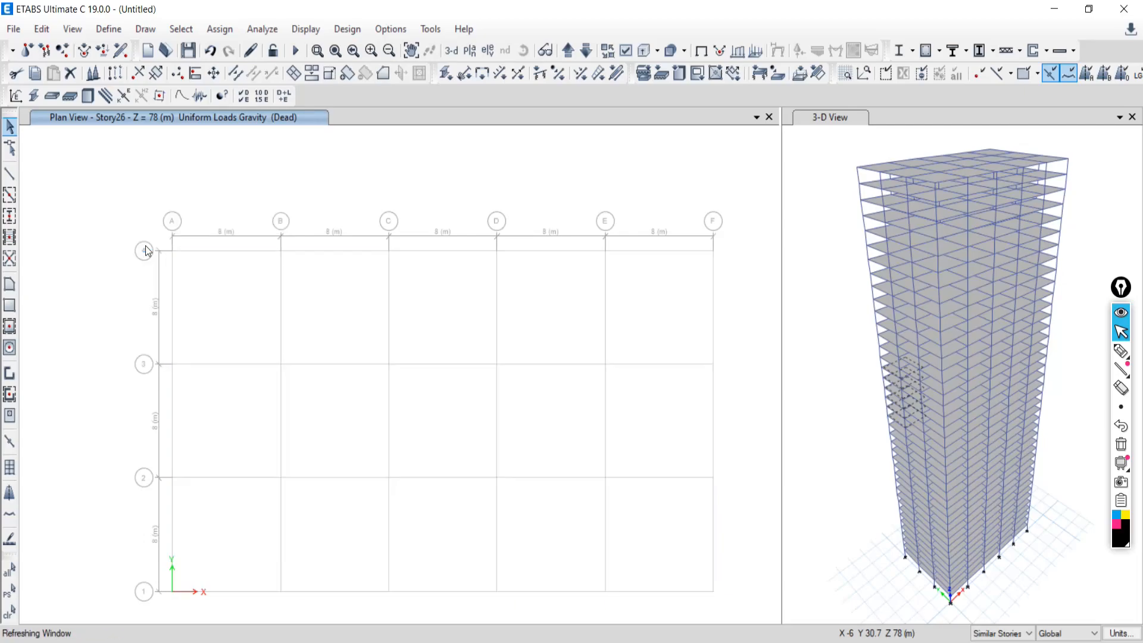
left_click(452, 50)
scroll(328, 452, "up", 4)
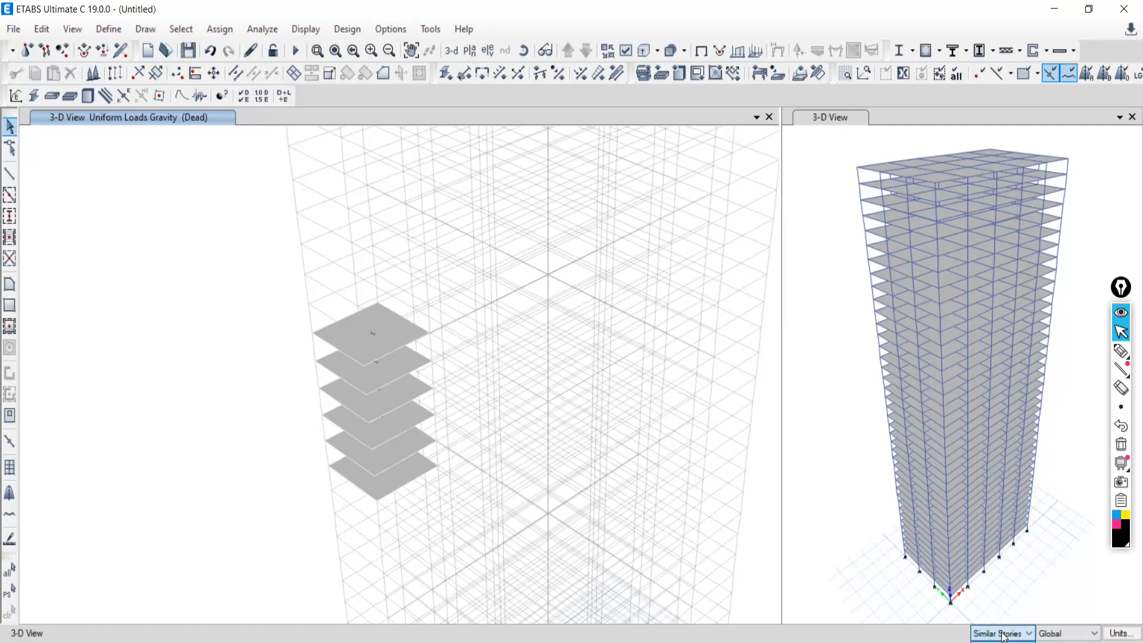
- Review the topics on dividing and joining beams and slabs in IMPORTANT COMMANDS.pdf, and switch to the G+5 model in ETABS
left_click(123, 642)
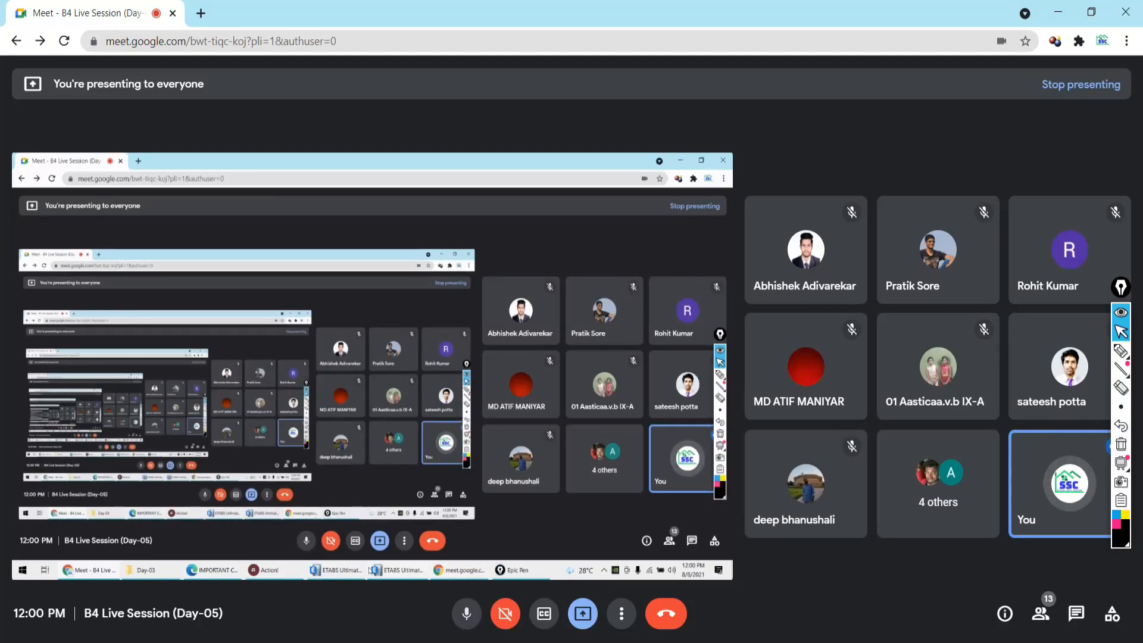
left_click(327, 642)
scroll(440, 422, "down", 2)
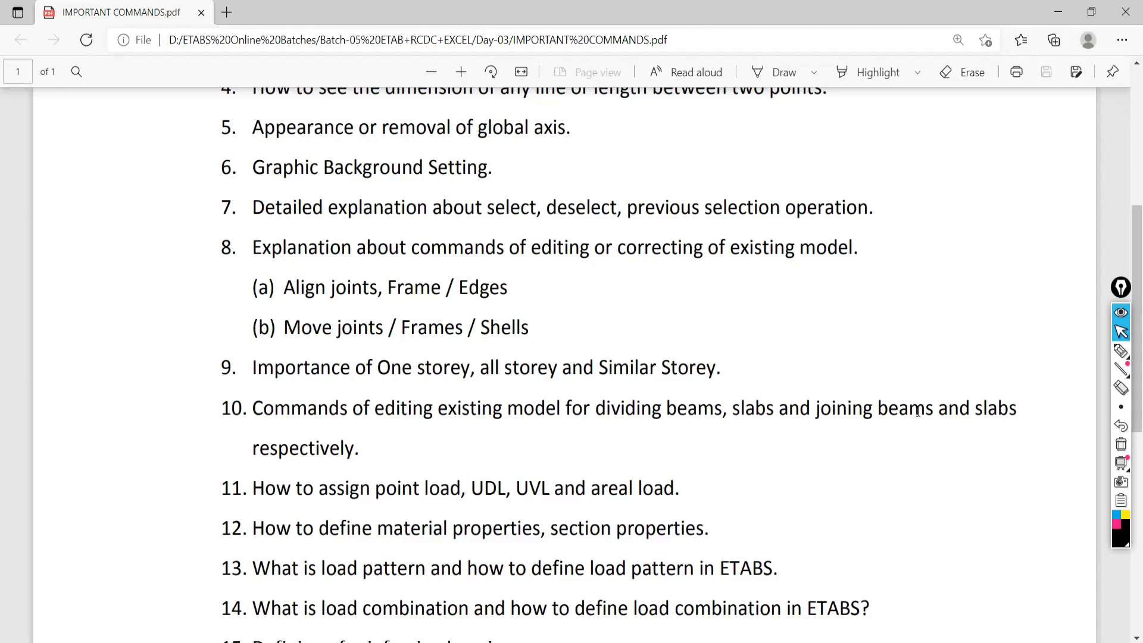
left_click(119, 642)
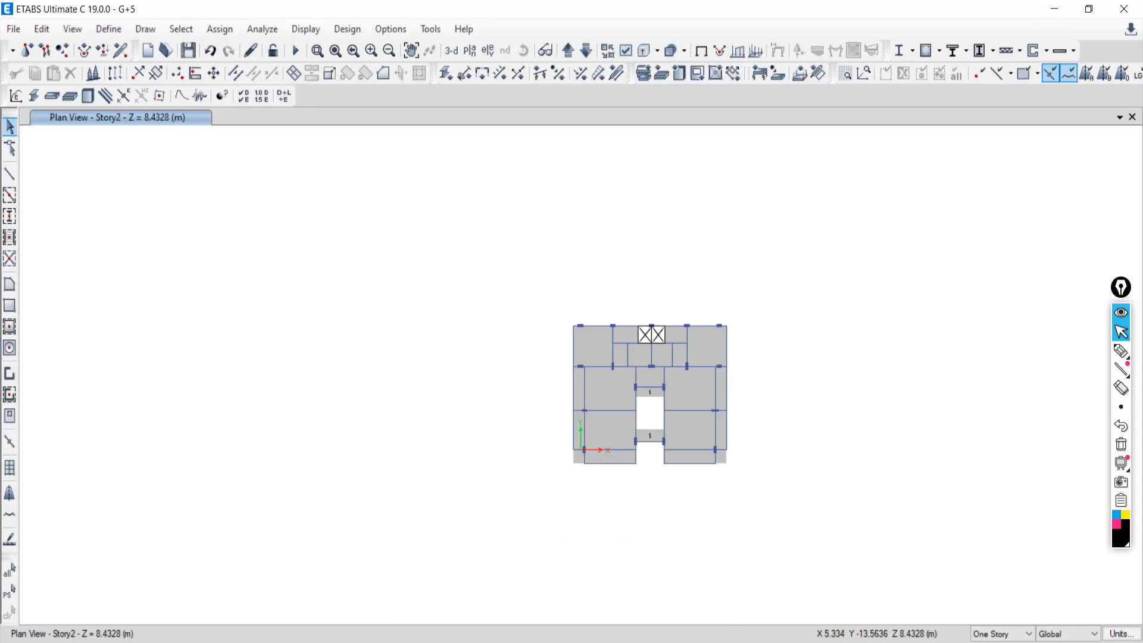
left_click(595, 642)
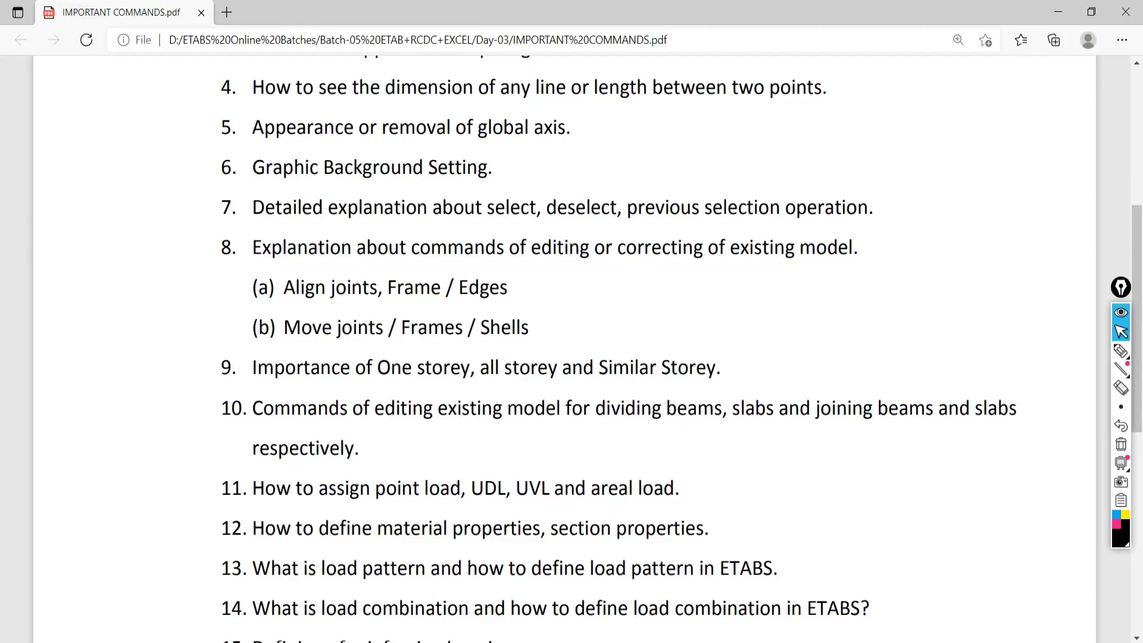
key("alt+Tab")
- Draw a horizontal beam about 16 m long in the empty area beside the building on the Story2 plan
scroll(688, 333, "up", 3)
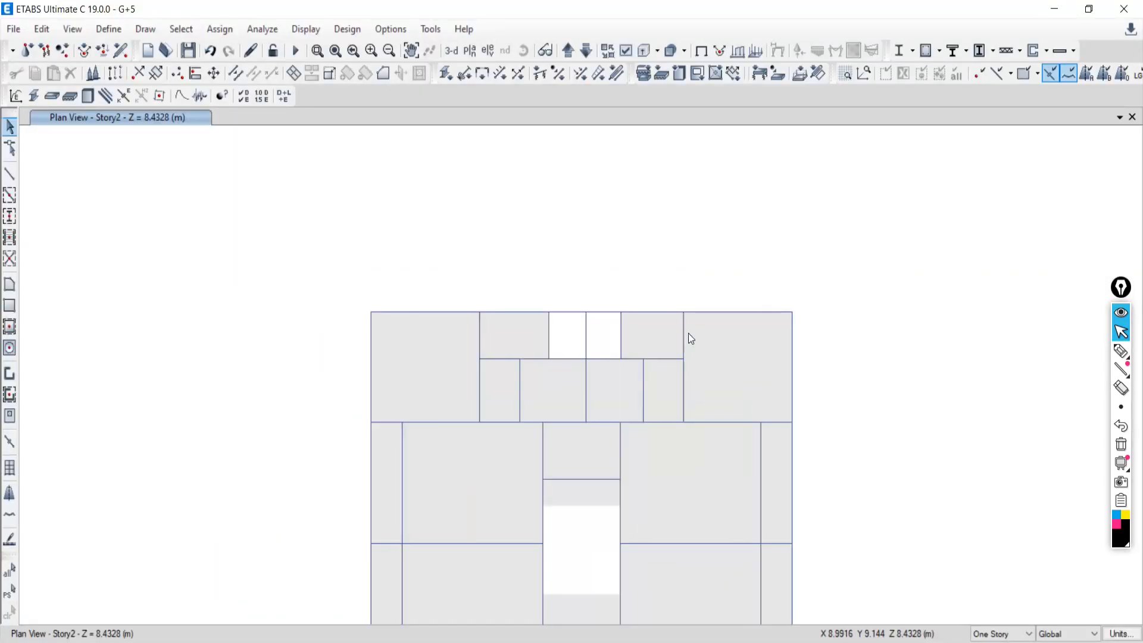
middle_click_drag(573, 477, 628, 356)
scroll(655, 294, "up", 2)
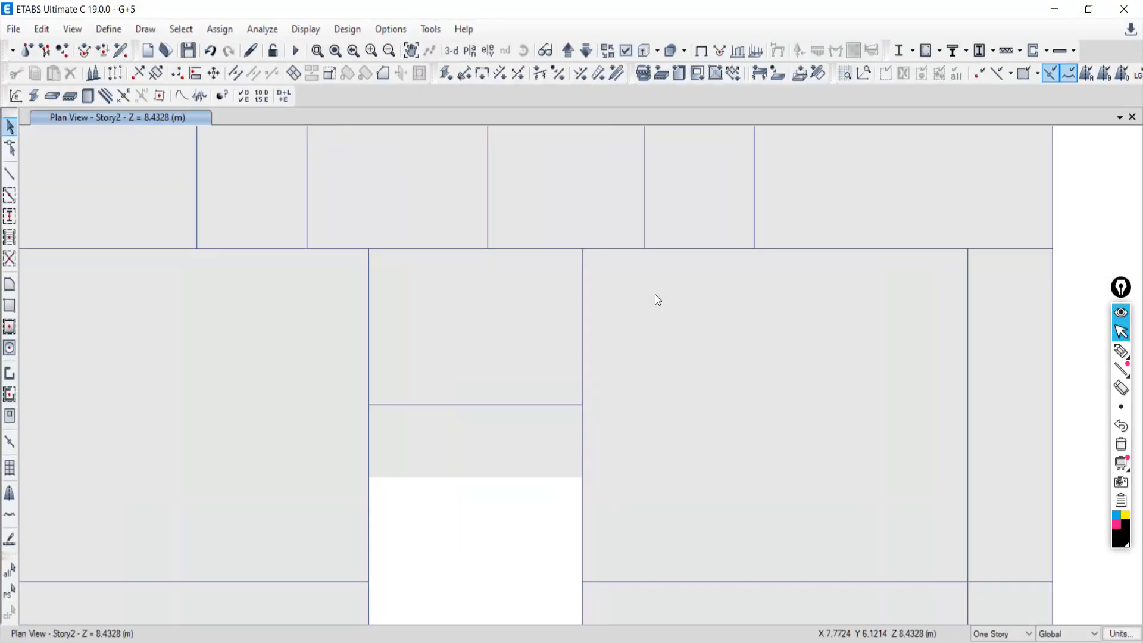
scroll(643, 305, "down", 5)
middle_click_drag(563, 270, 546, 351)
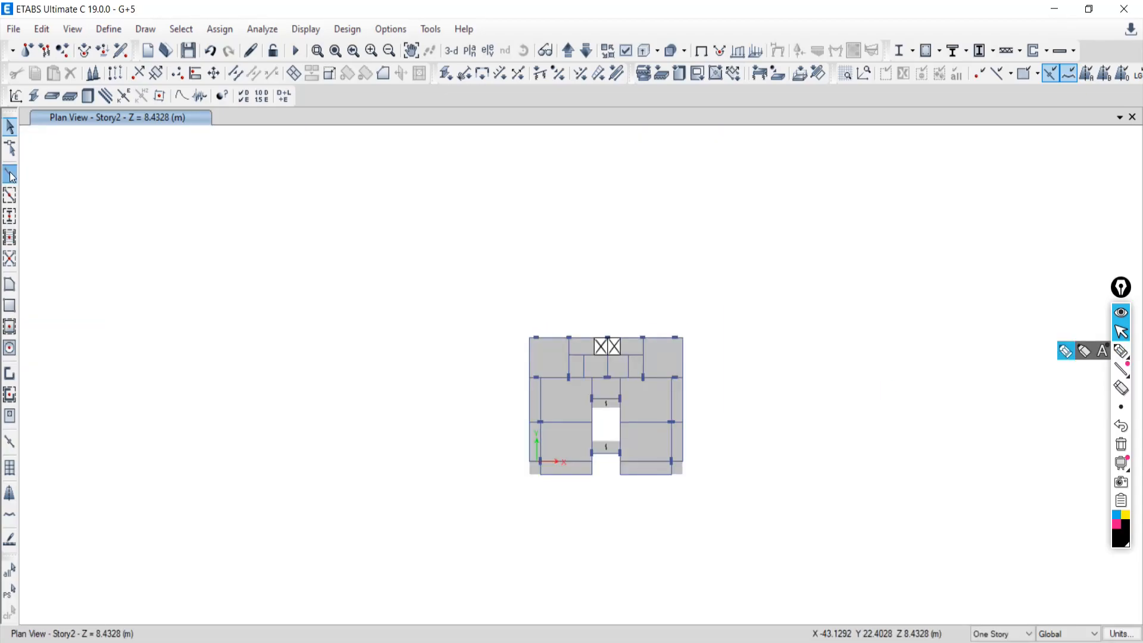
left_click(9, 174)
left_click(761, 177)
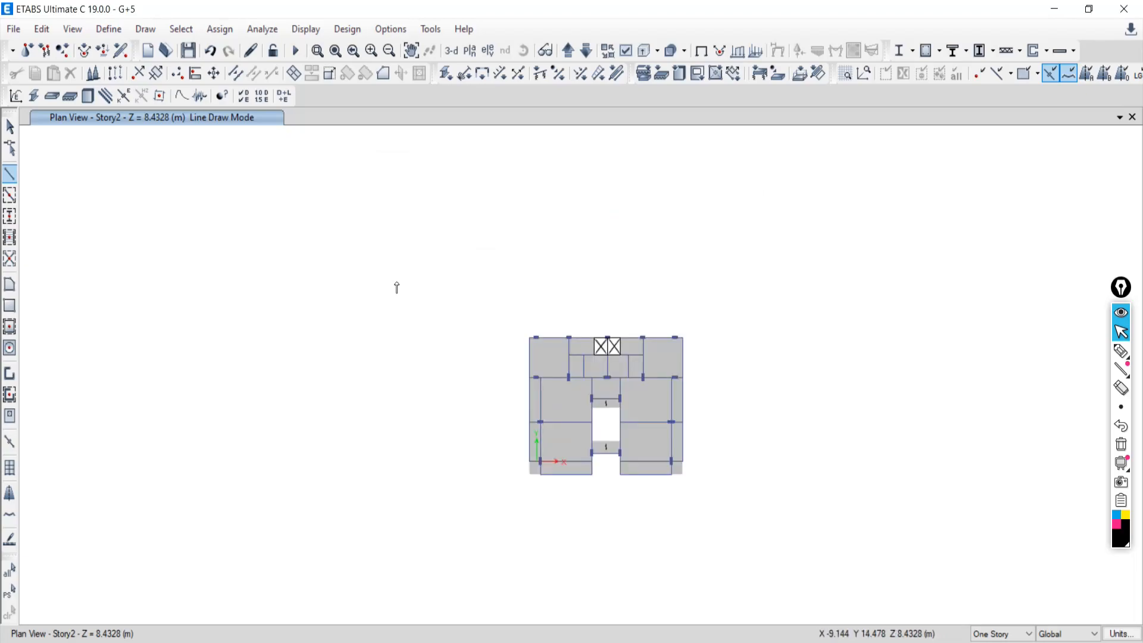
left_click(127, 267)
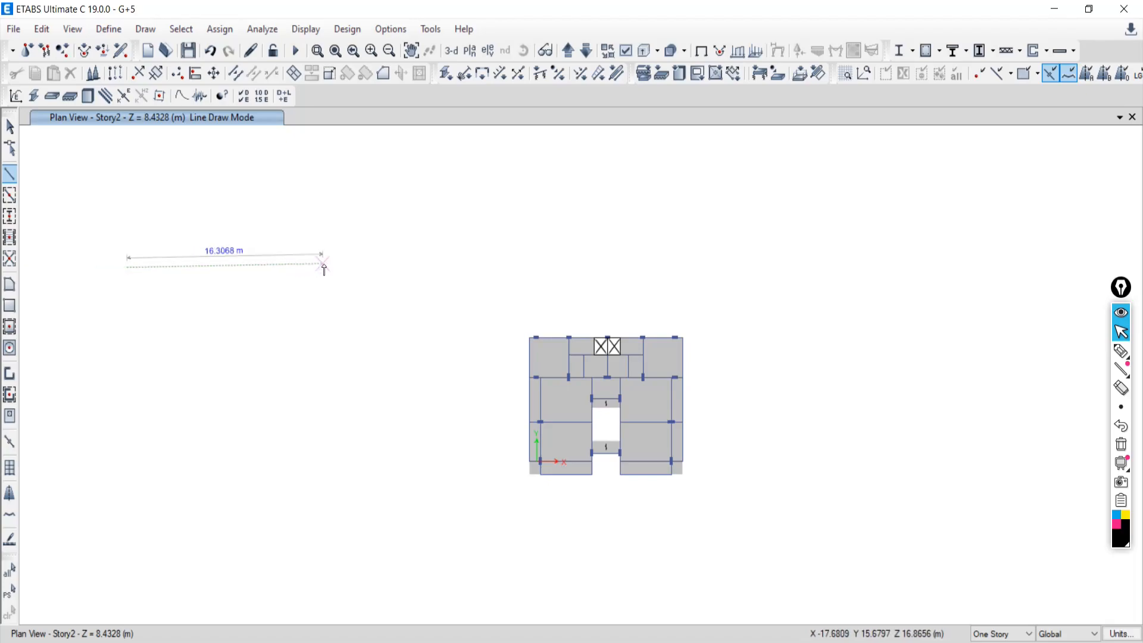
double_click(325, 268)
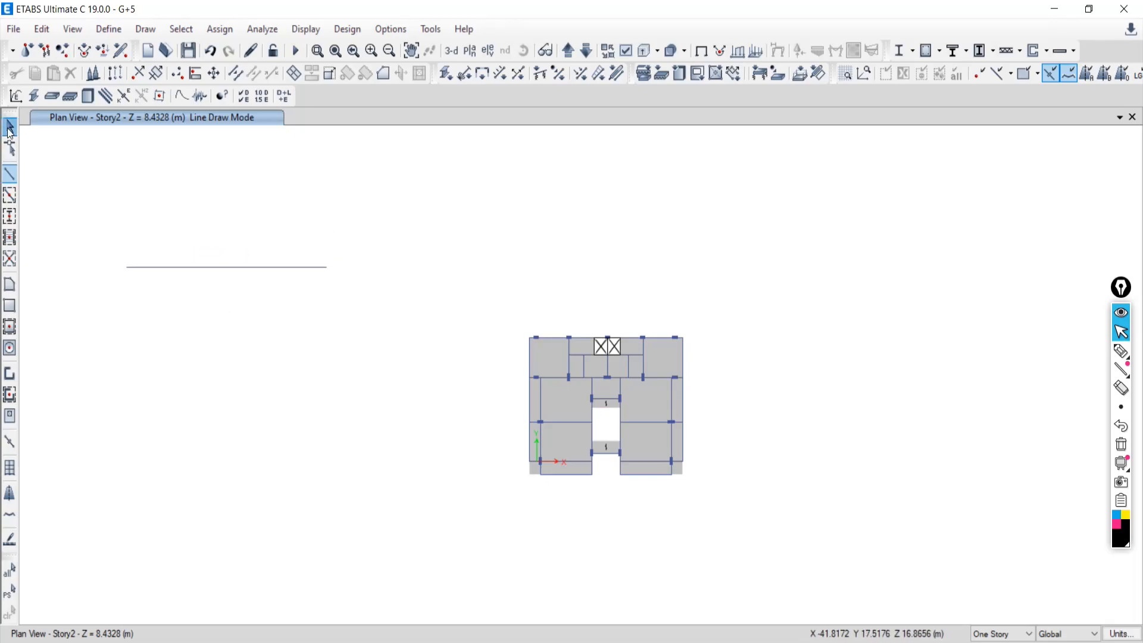
left_click(10, 127)
- Select the new beam and divide it into 3 frame objects with Divide Frames
middle_click_drag(204, 370, 380, 459)
scroll(384, 440, "up", 4)
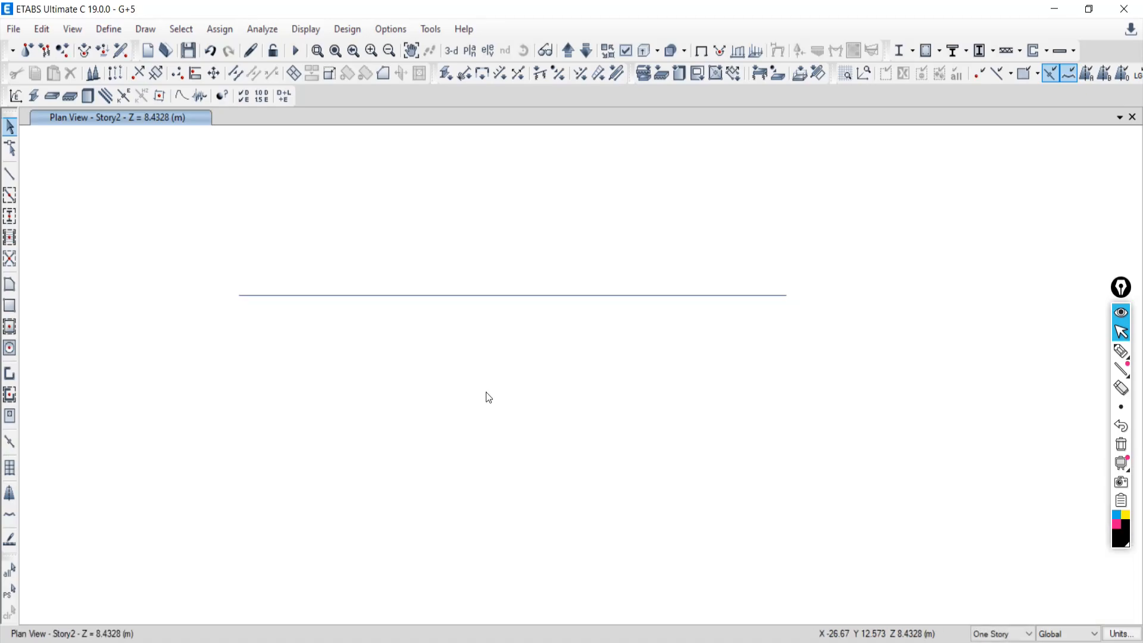
scroll(505, 309, "down", 4)
middle_click_drag(494, 327, 494, 374)
scroll(503, 364, "up", 4)
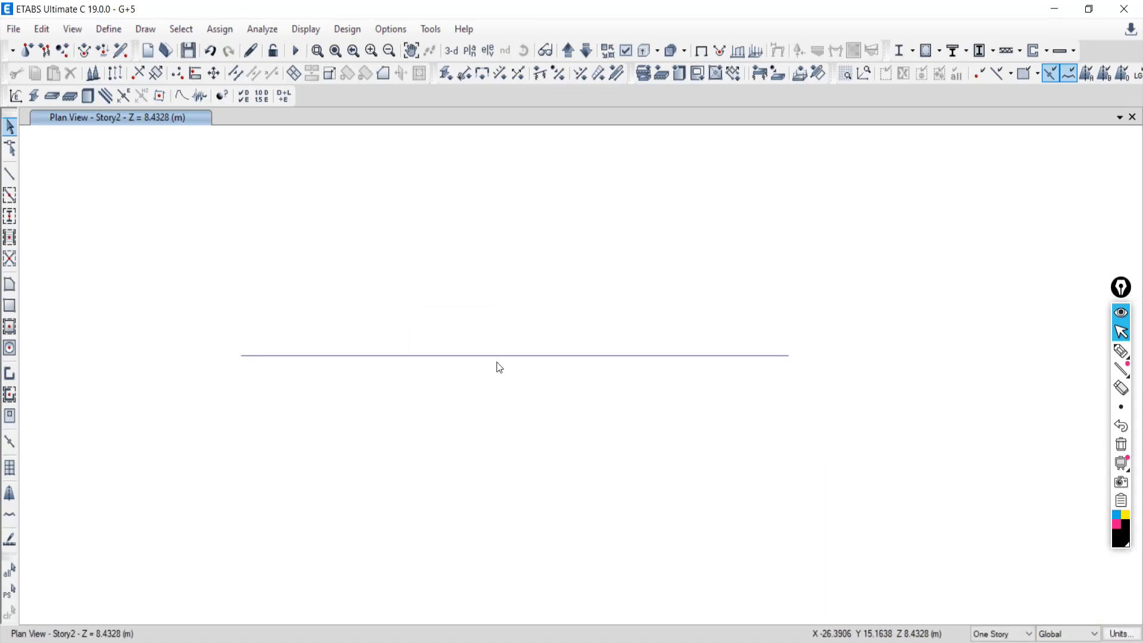
left_click(488, 359)
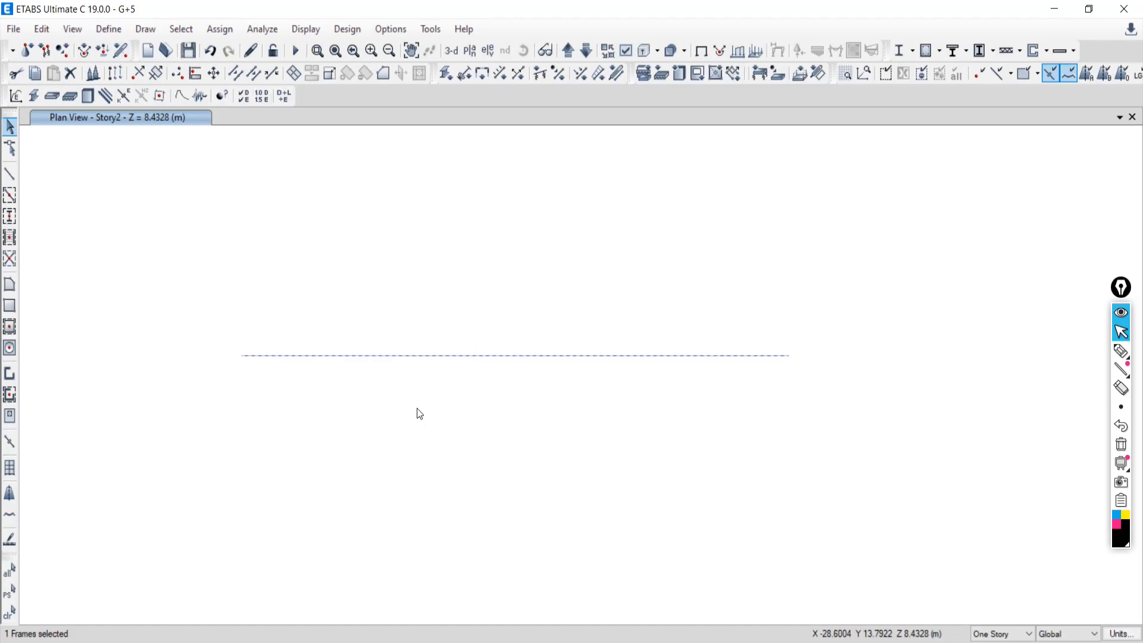
left_click(41, 29)
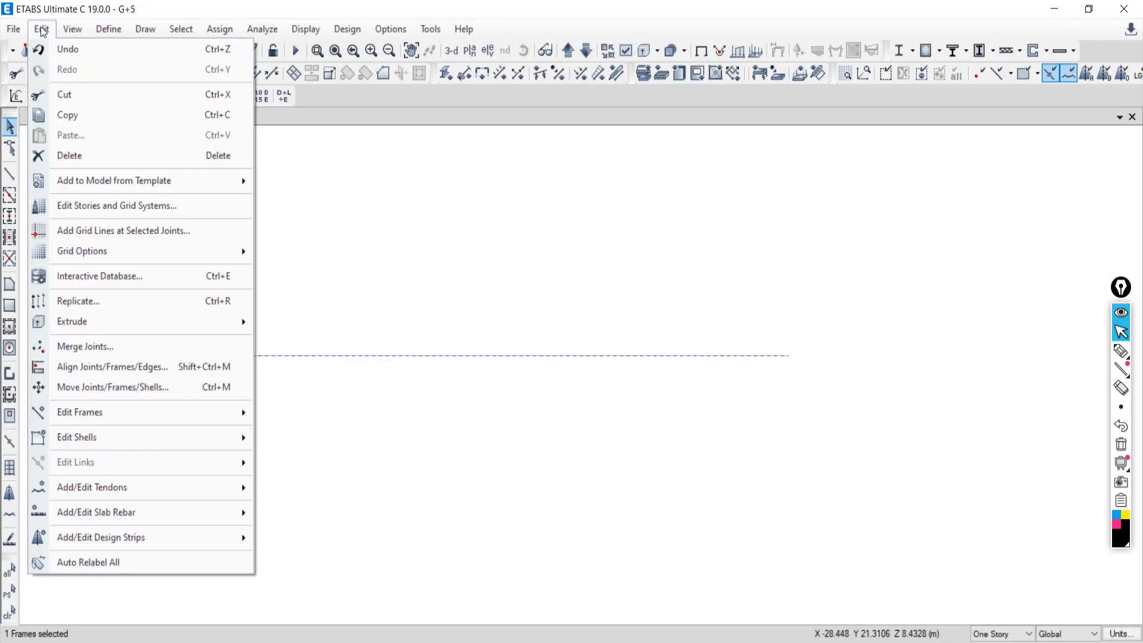
mouse_move(75, 417)
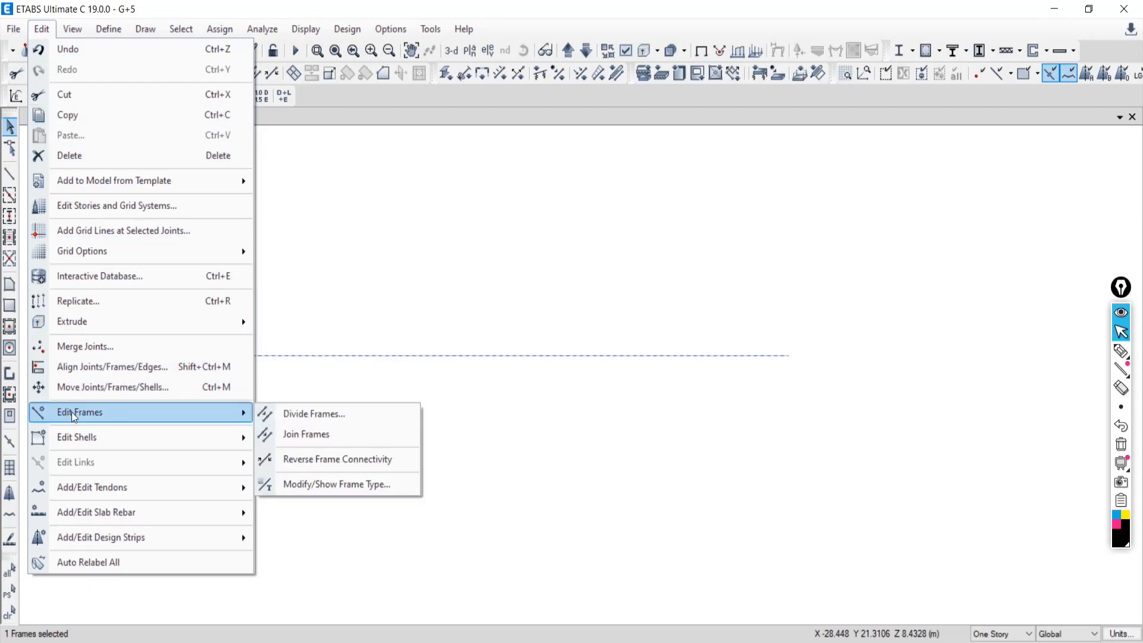
left_click(320, 415)
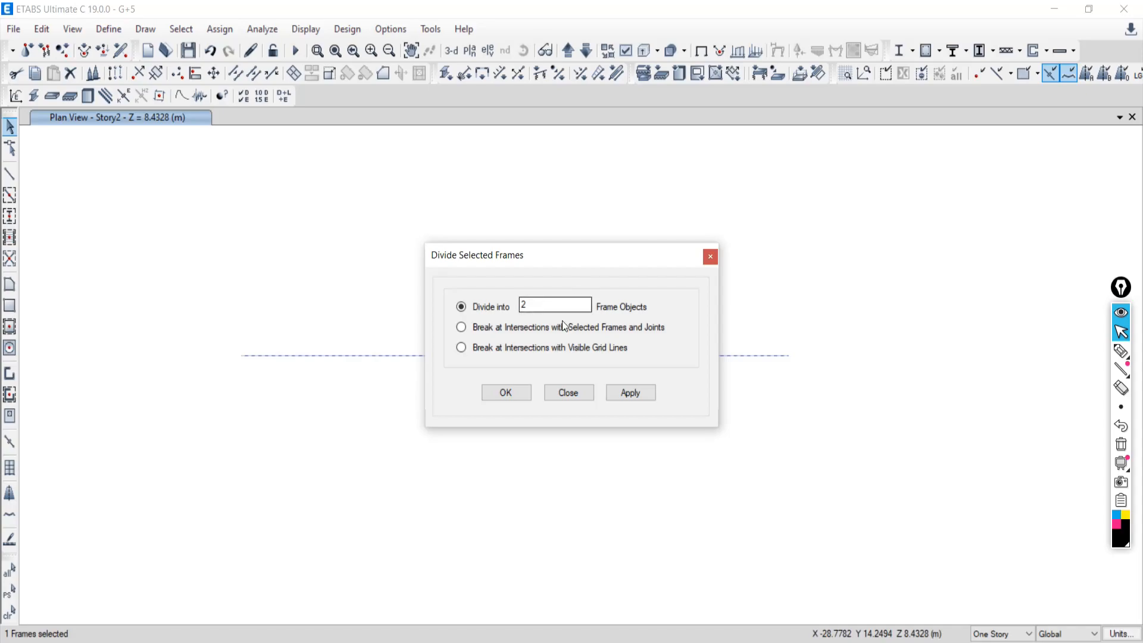
left_click_drag(570, 257, 240, 118)
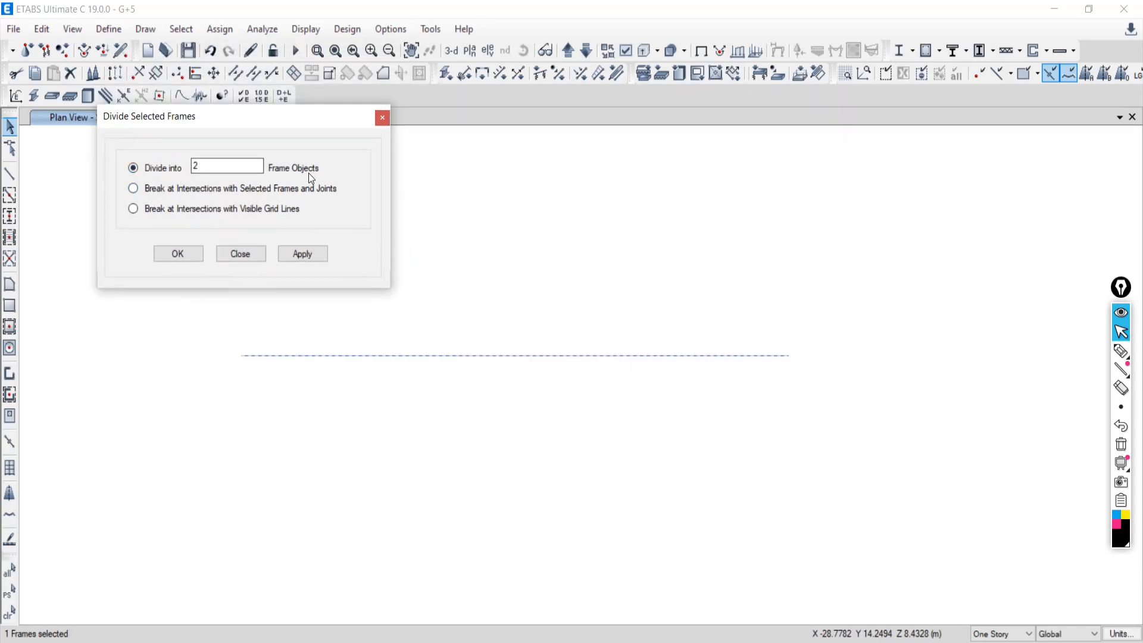
left_click_drag(220, 168, 196, 166)
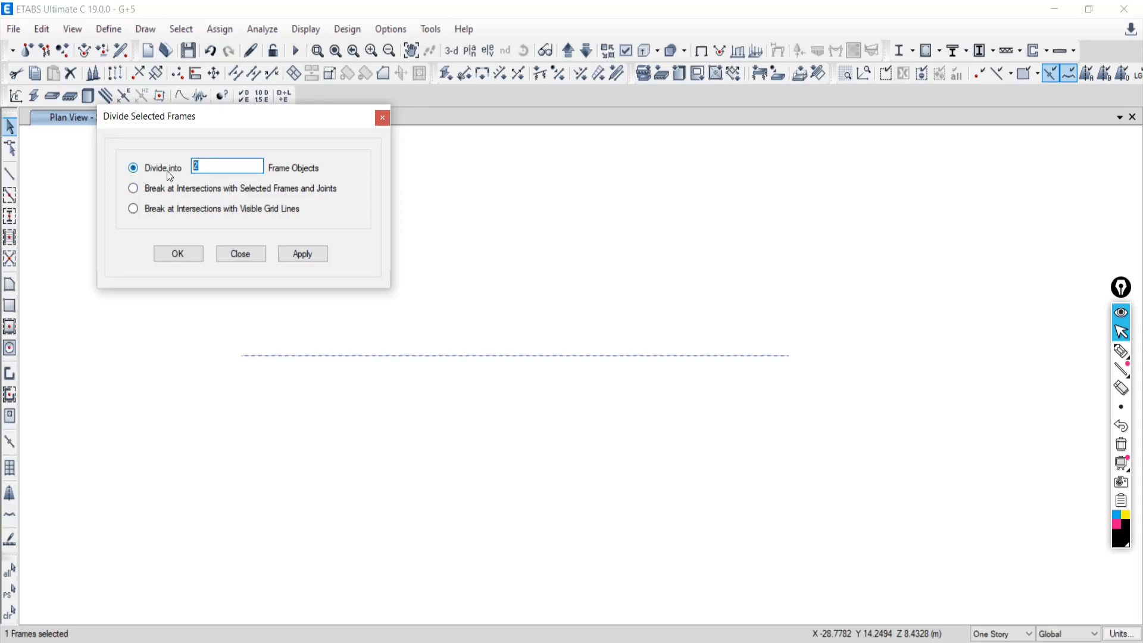
type("3")
left_click(302, 255)
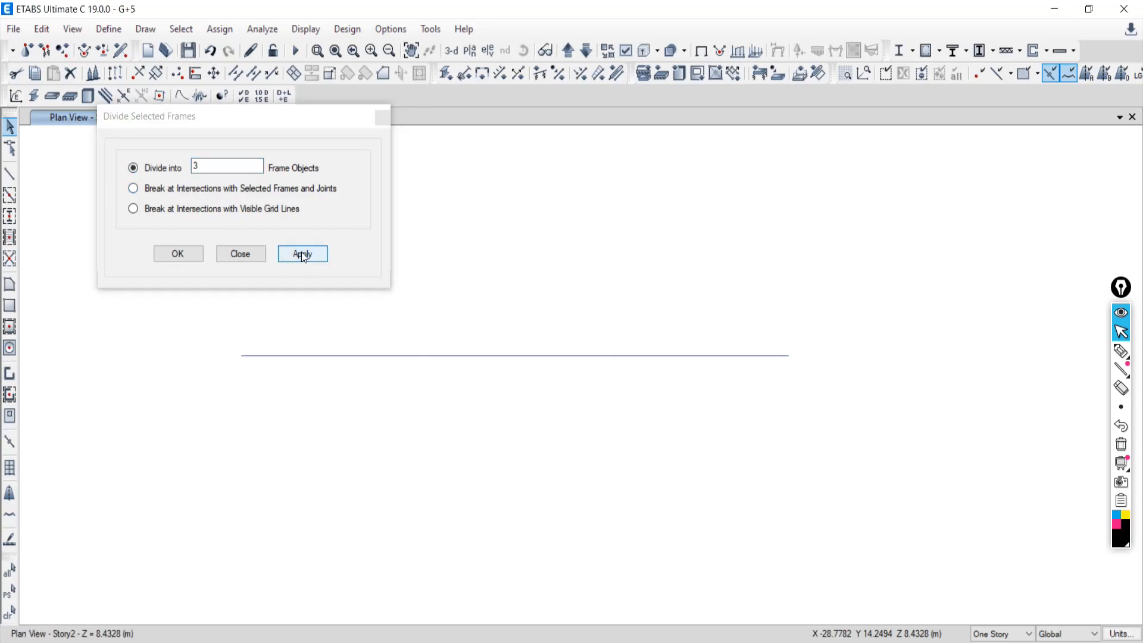
- Select each segment of the divided beam in turn to check the division, and clear the selection
left_click(733, 355)
left_click(505, 355)
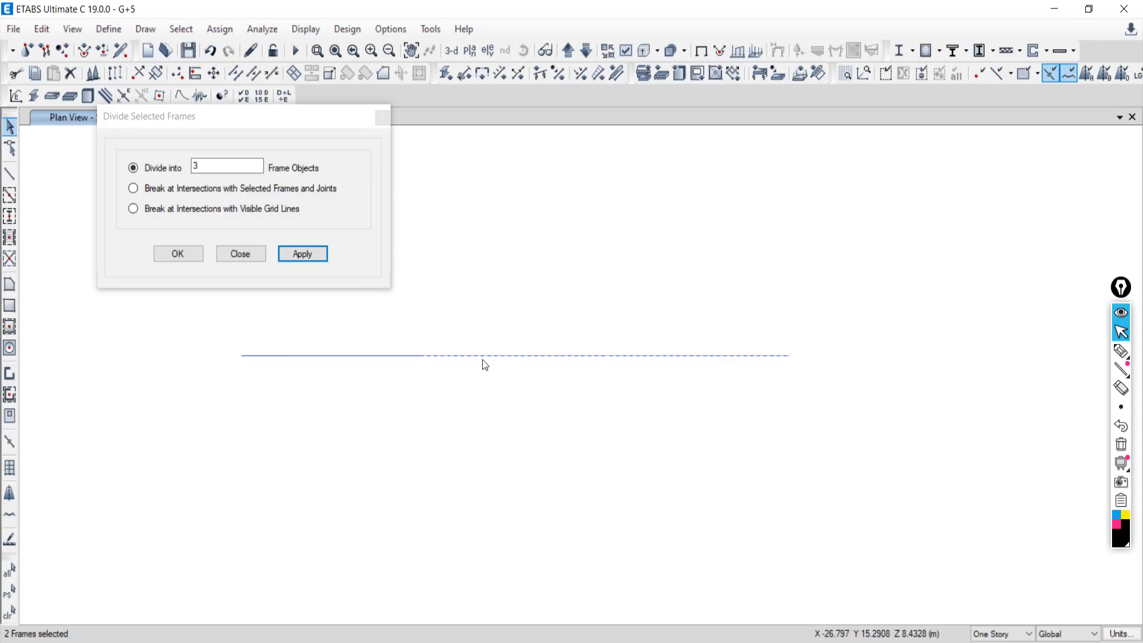
left_click(321, 356)
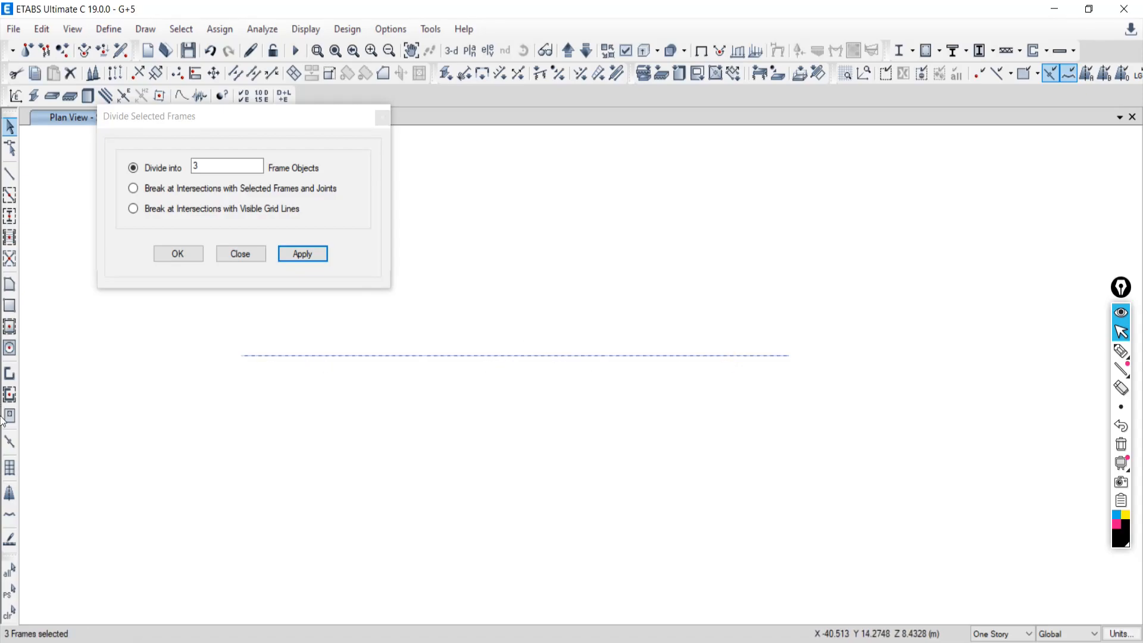
left_click(11, 615)
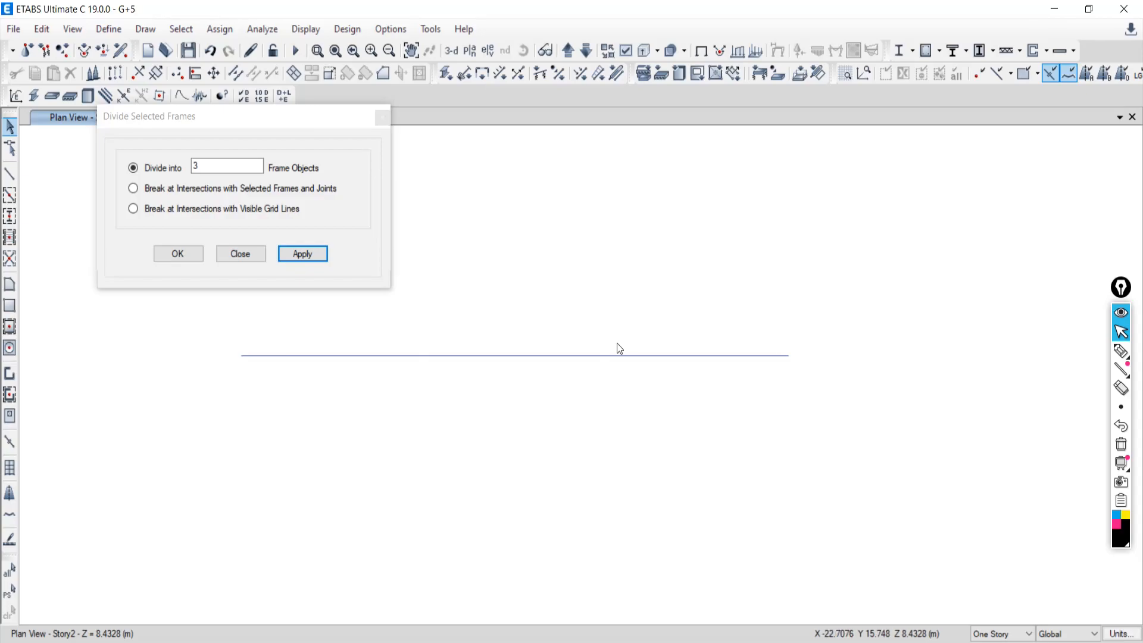
- Select the three beam segments with their two intermediate joints and merge them into one beam with Join Frames
left_click(710, 356)
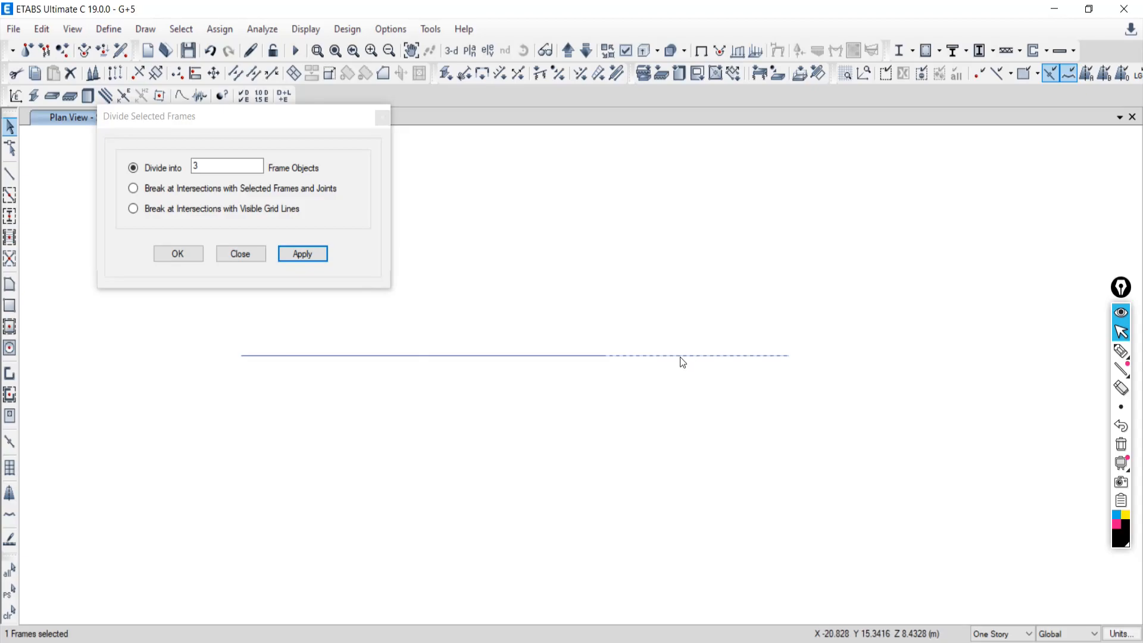
left_click(516, 355)
left_click(338, 355)
left_click_drag(381, 317, 467, 405)
left_click_drag(578, 317, 688, 420)
left_click(241, 255)
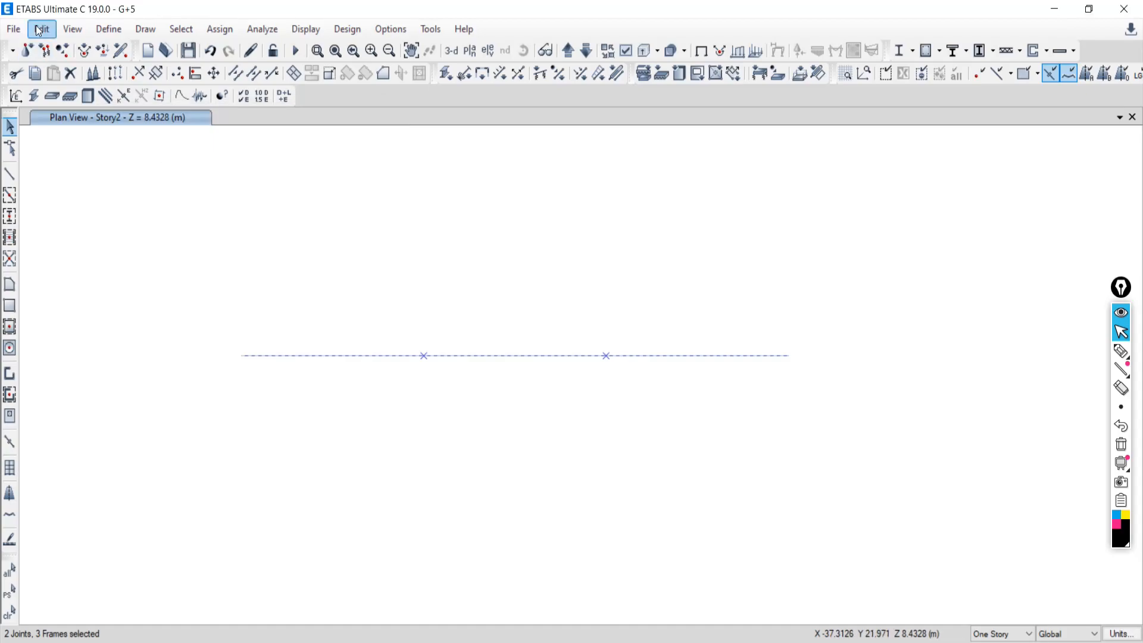
left_click(40, 30)
mouse_move(113, 412)
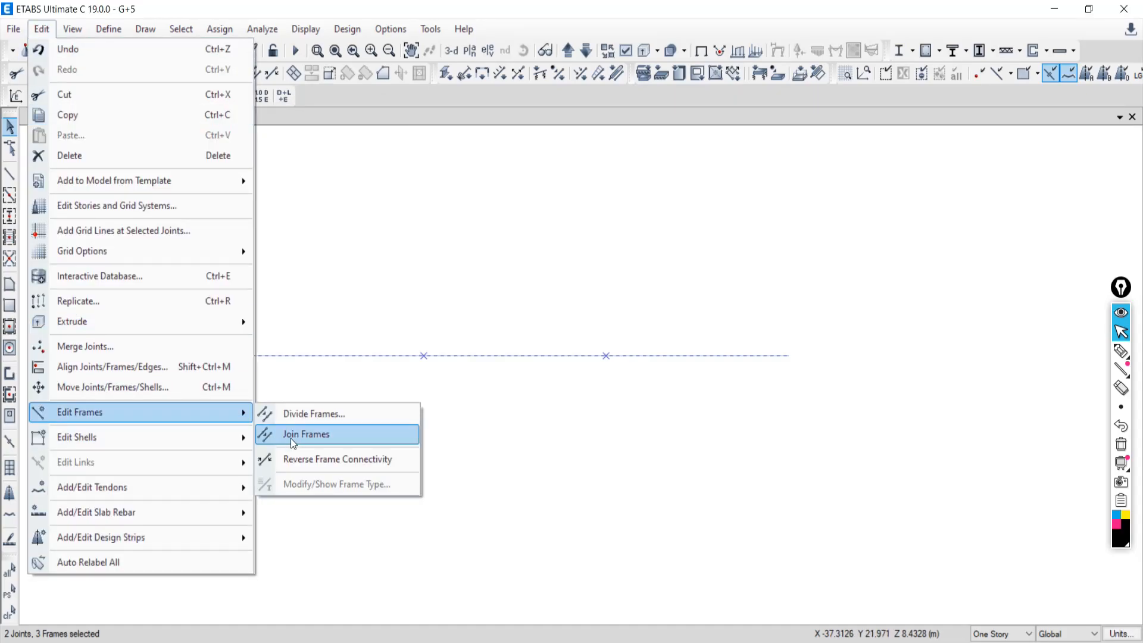
left_click(315, 441)
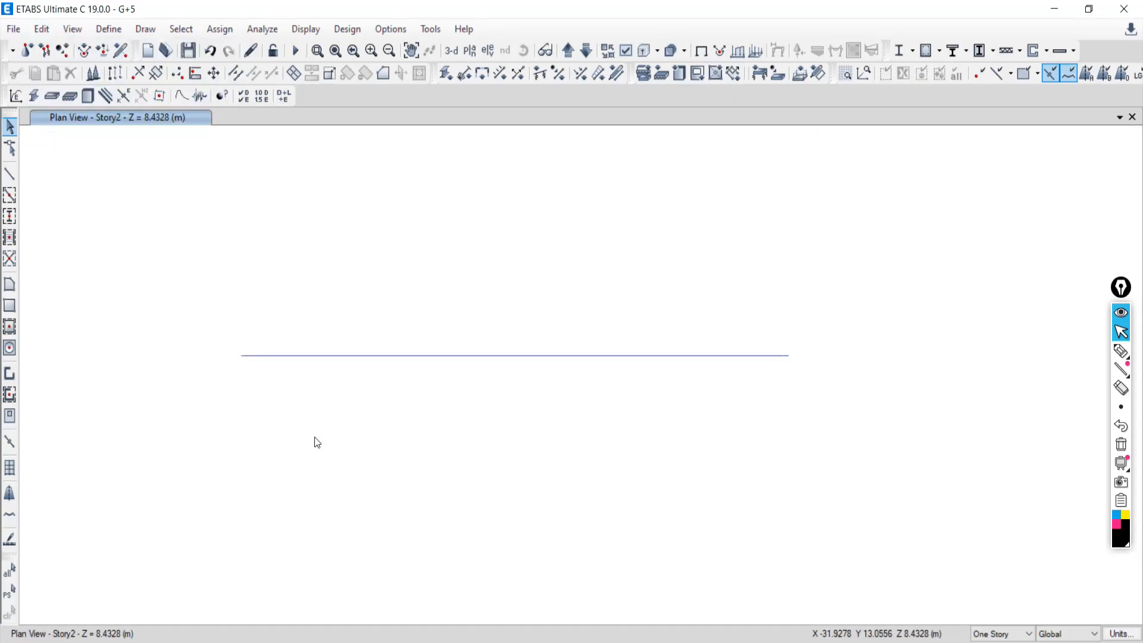
- Select and deselect the rejoined beam on the Story2 plan to check that it is a single frame
left_click(608, 363)
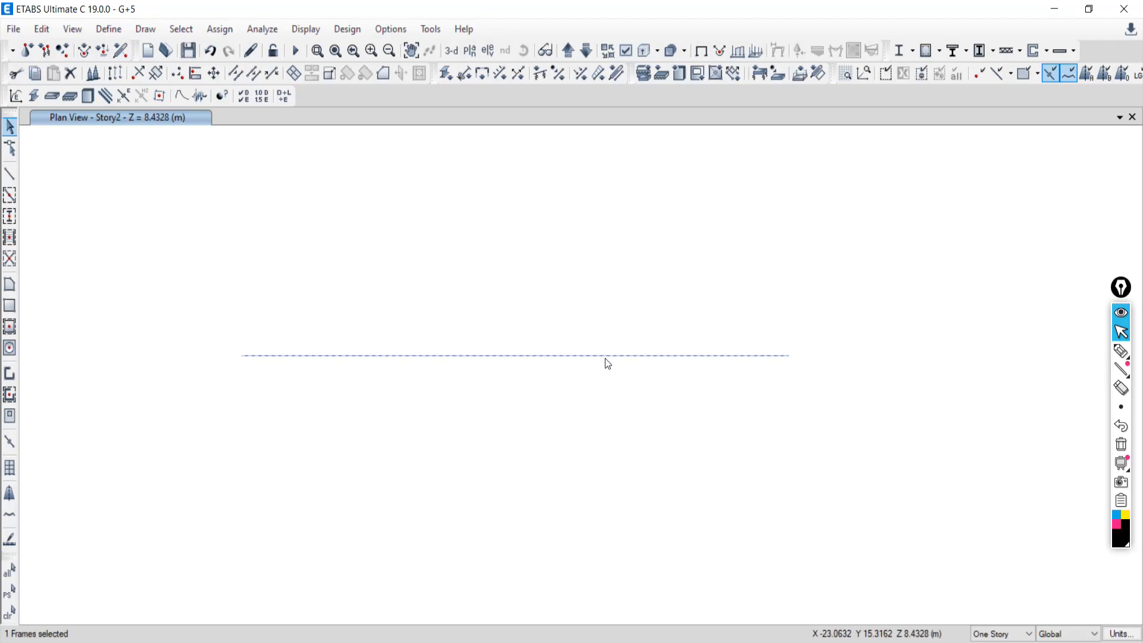
left_click(607, 364)
left_click(608, 364)
left_click(608, 364)
left_click(607, 364)
left_click(608, 363)
- Select the rejoined beam and divide it into 2 frame objects with Divide Frames
left_click(588, 356)
left_click(50, 30)
left_click(50, 30)
left_click(44, 28)
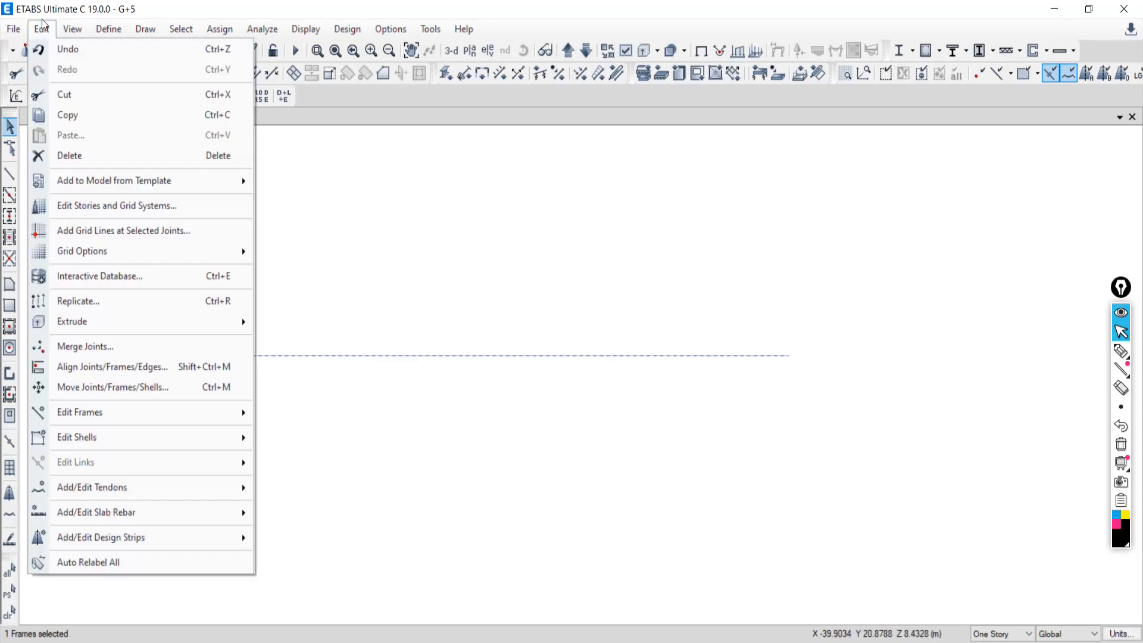
mouse_move(67, 424)
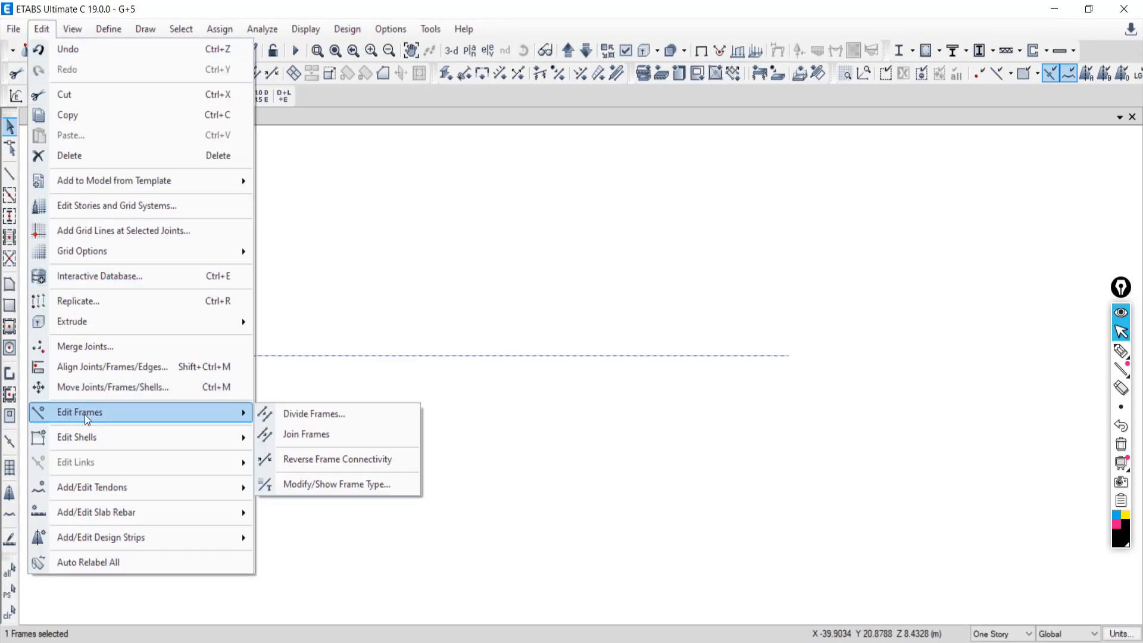
left_click(299, 419)
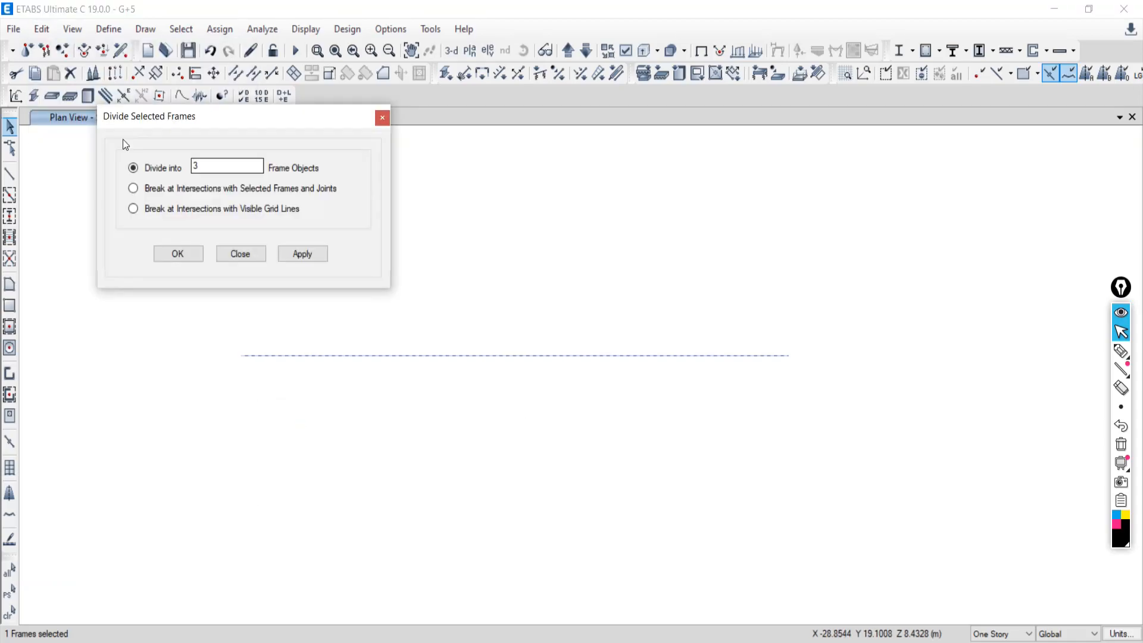
double_click(209, 170)
type("2")
left_click(289, 256)
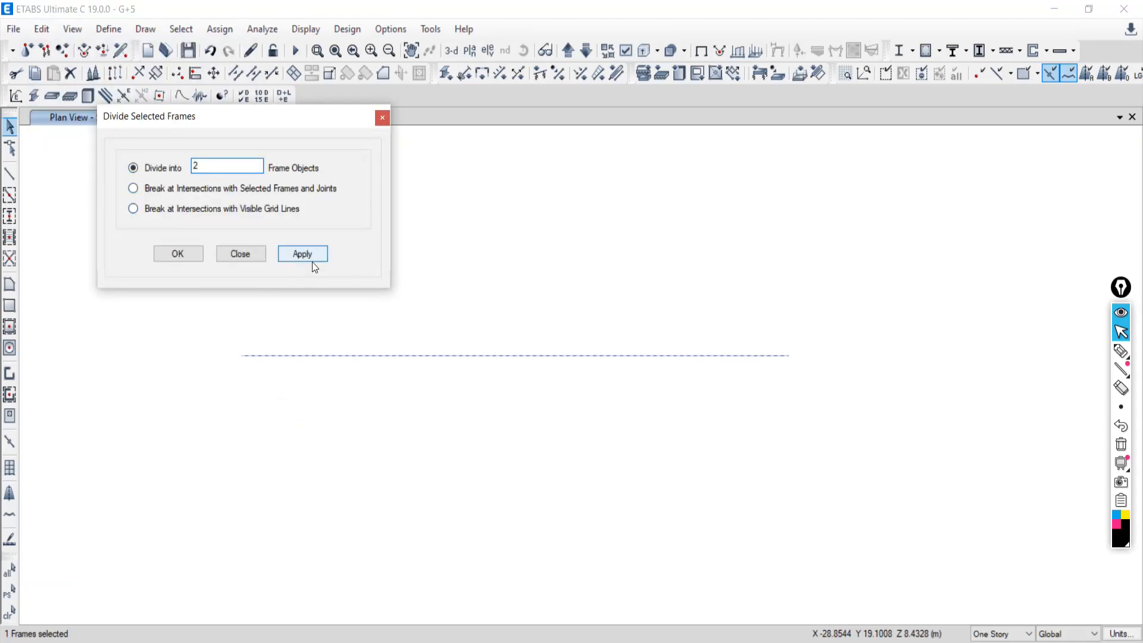
left_click(238, 255)
- Select each half of the divided beam in turn to check the division
left_click(614, 355)
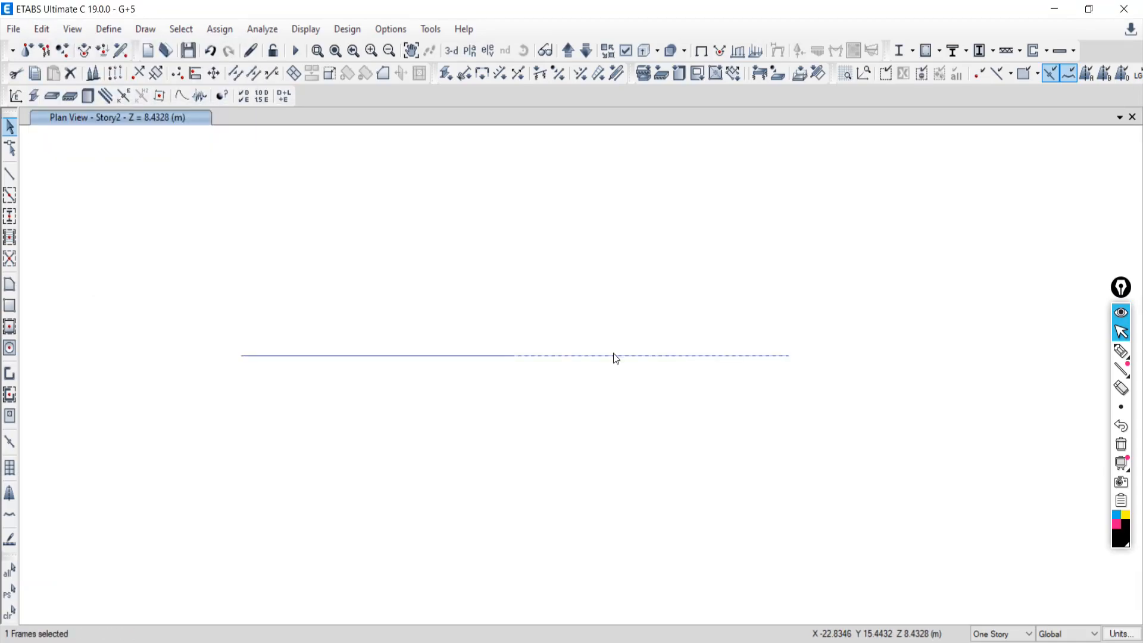
left_click(596, 360)
left_click(409, 355)
left_click(402, 355)
- Select both beam halves with their middle joint, merge them with Join Frames, and check the merged beam
left_click(598, 357)
left_click(418, 356)
left_click_drag(449, 314, 521, 370)
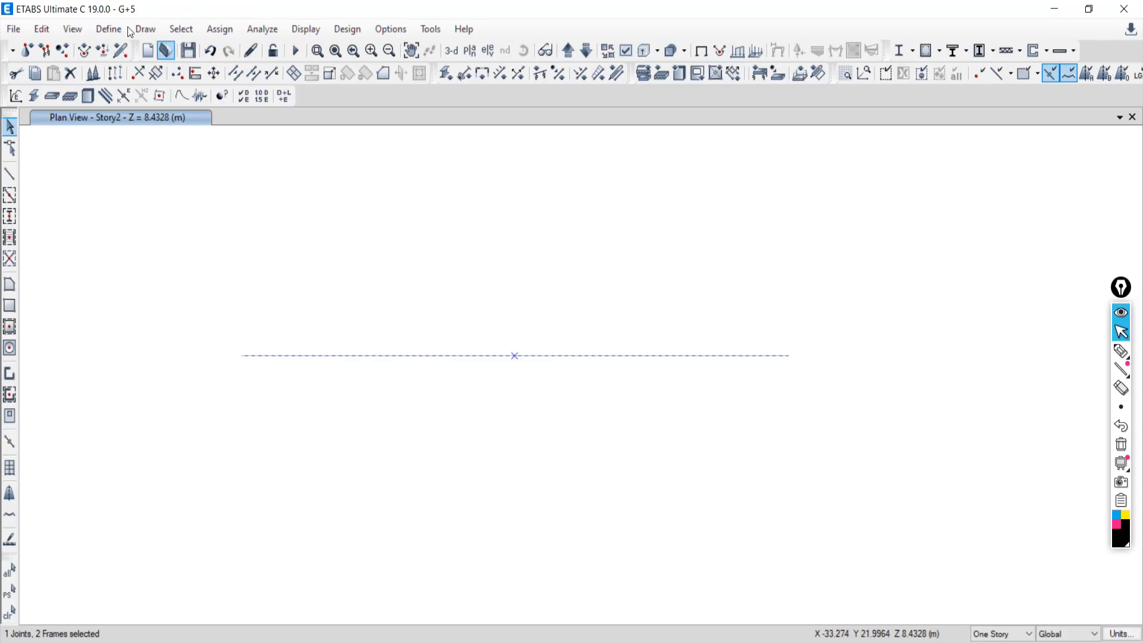
left_click(42, 29)
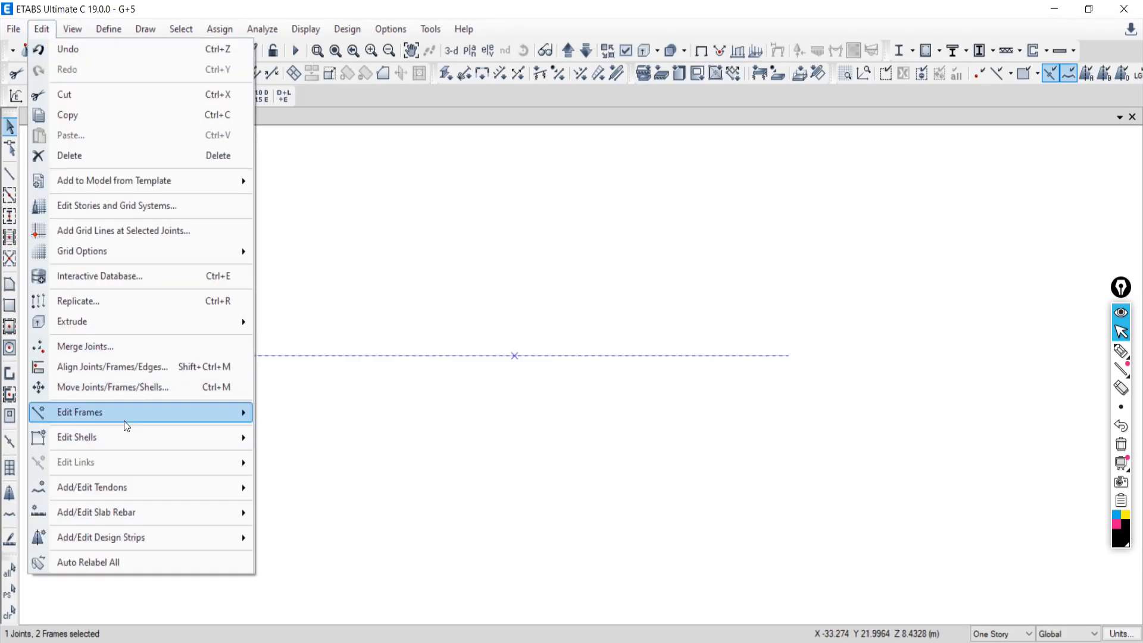
mouse_move(126, 425)
left_click(295, 435)
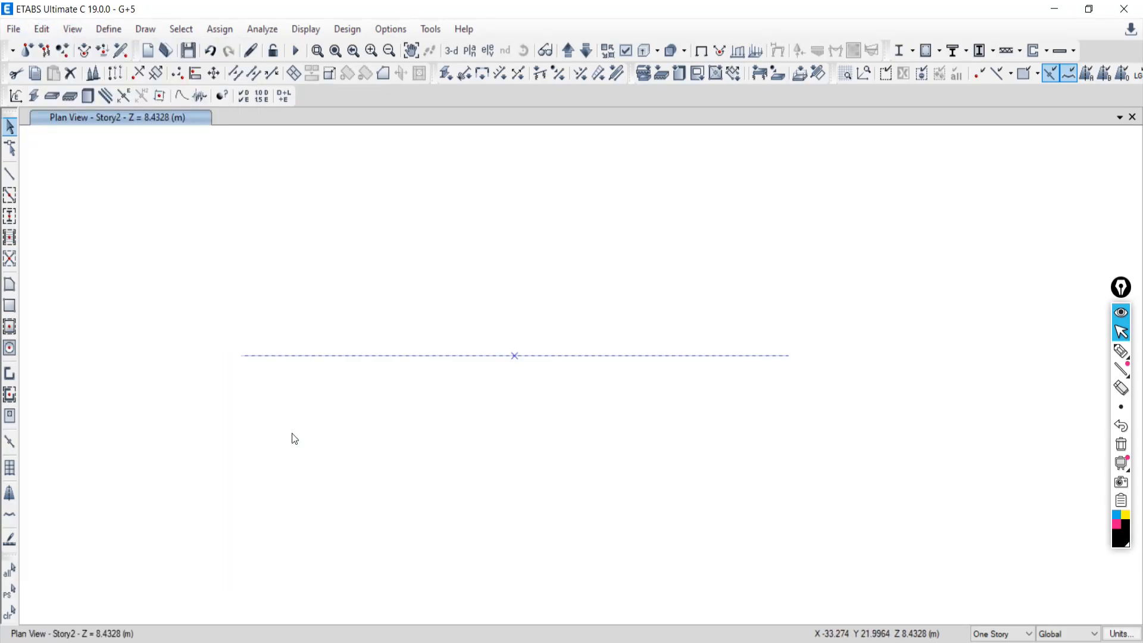
left_click(520, 357)
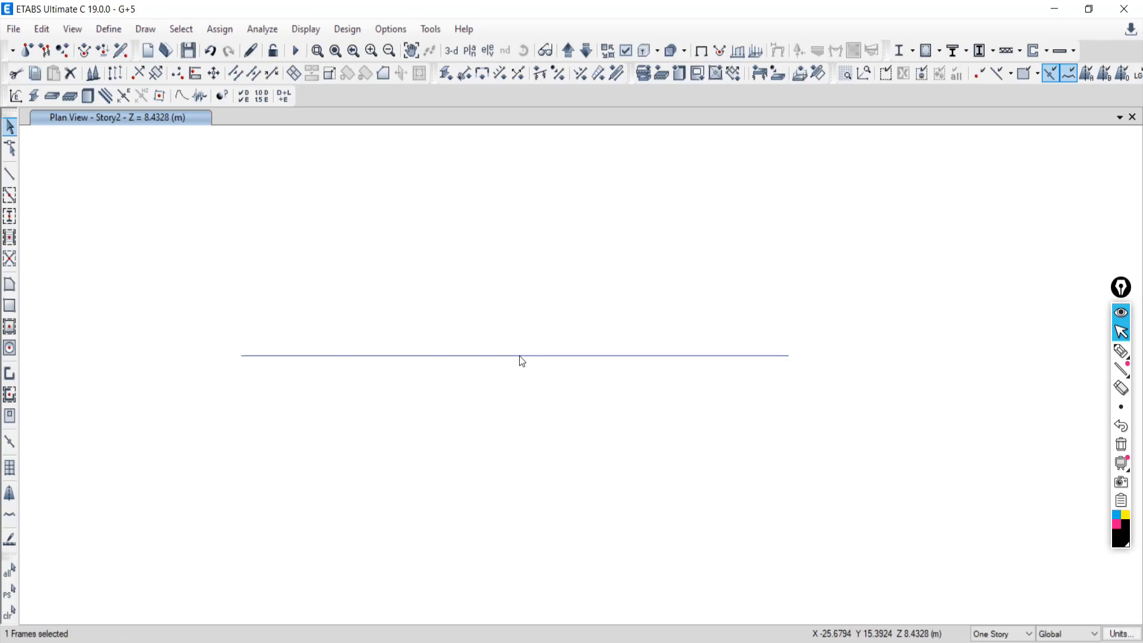
left_click(519, 357)
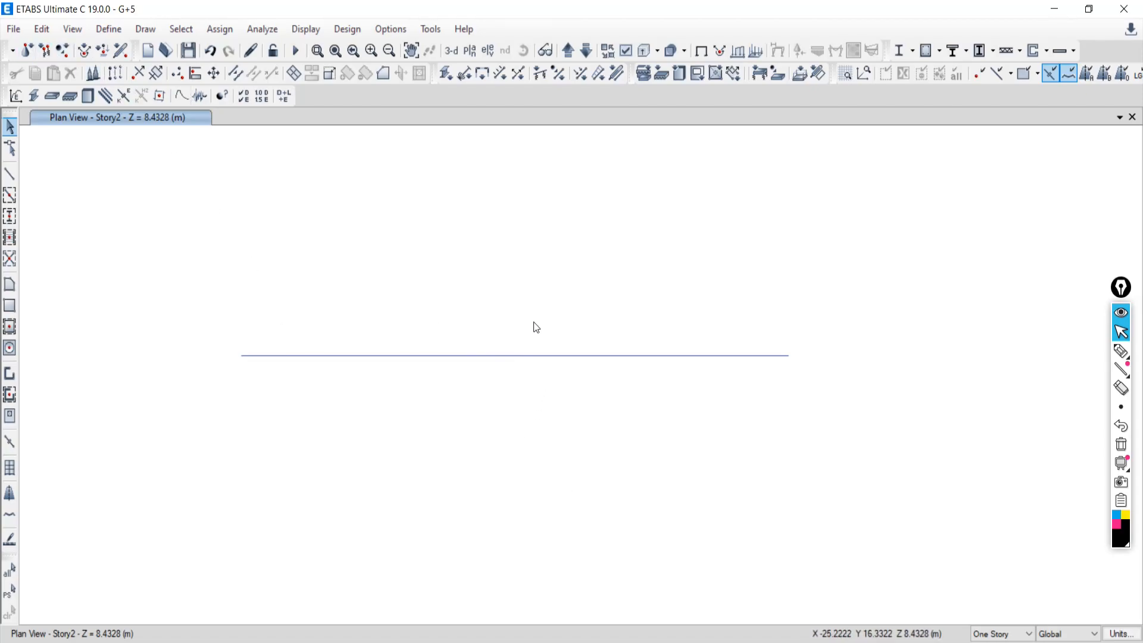
- Select the practice beam in the empty area beside the building and delete it
scroll(503, 367, "down", 3)
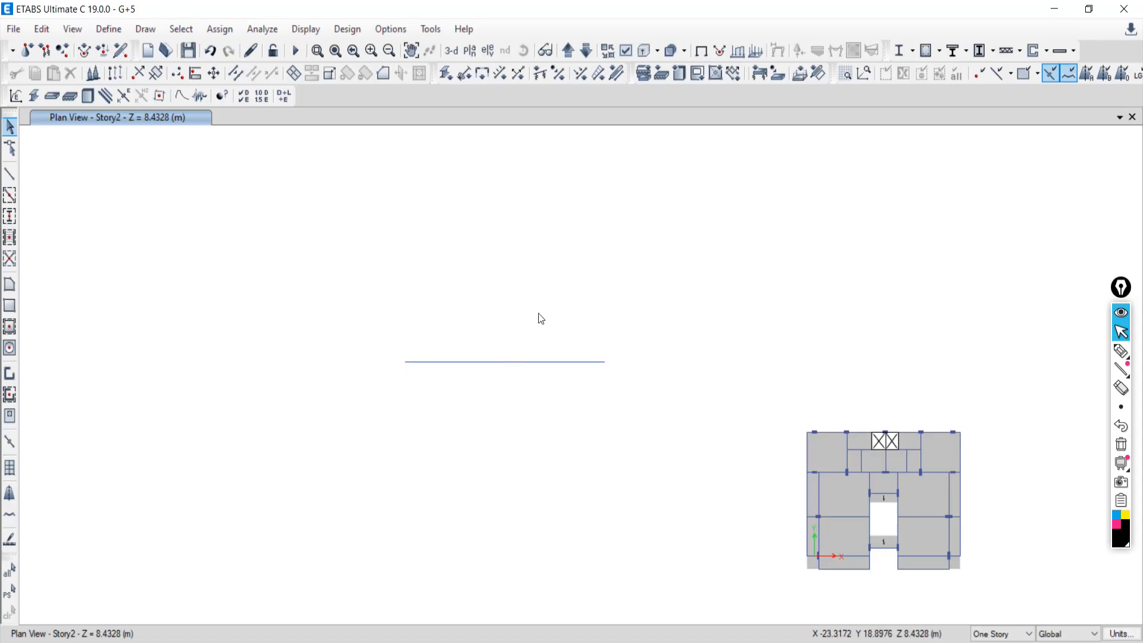
left_click_drag(547, 302, 492, 380)
left_click(71, 72)
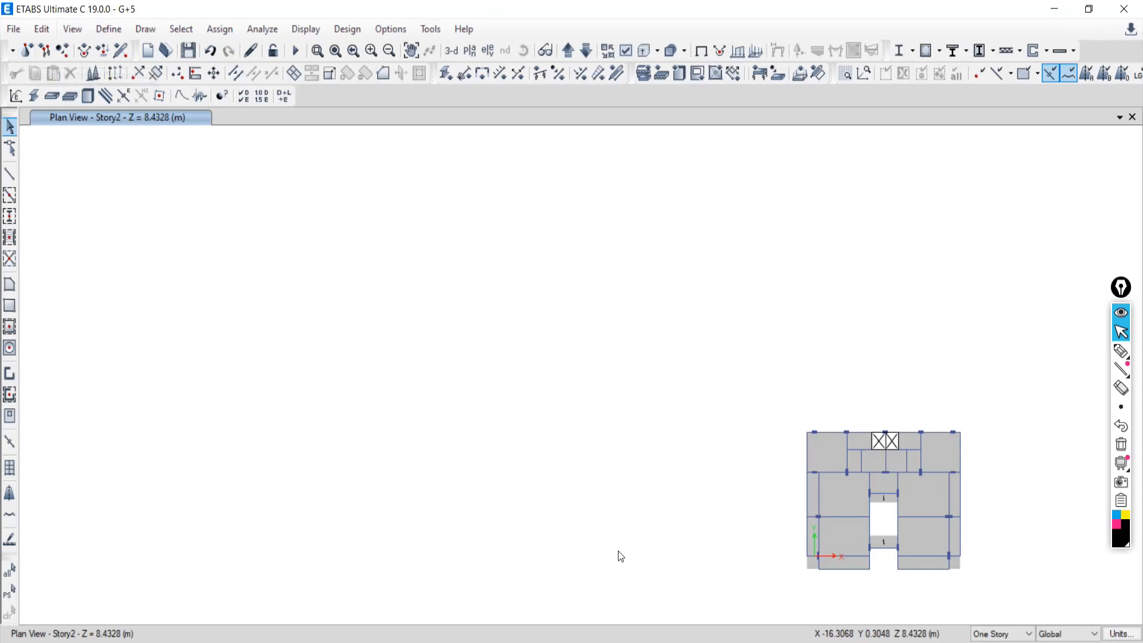
- Turn on the grid system visibility for the building on the Story2 plan
middle_click_drag(599, 523, 346, 379)
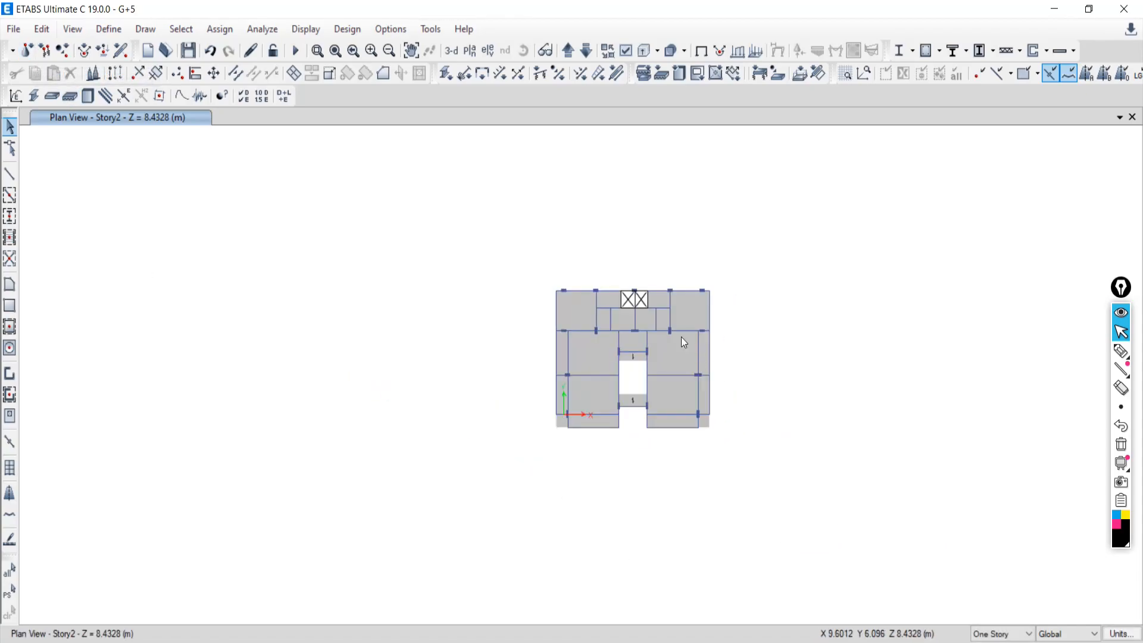
scroll(634, 332, "up", 4)
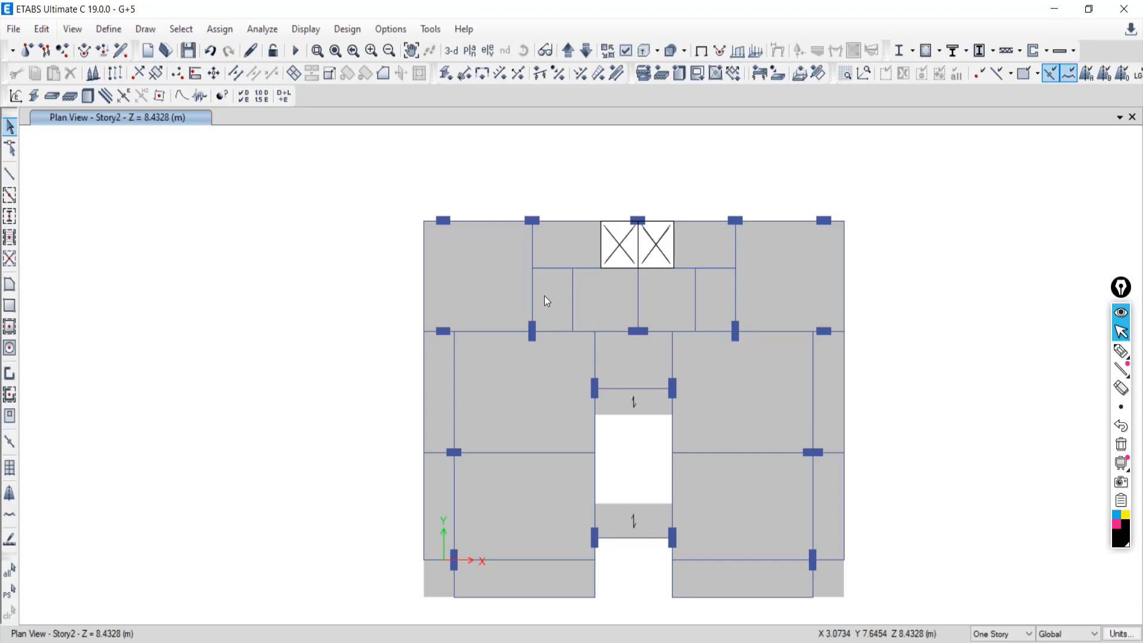
right_click(167, 228)
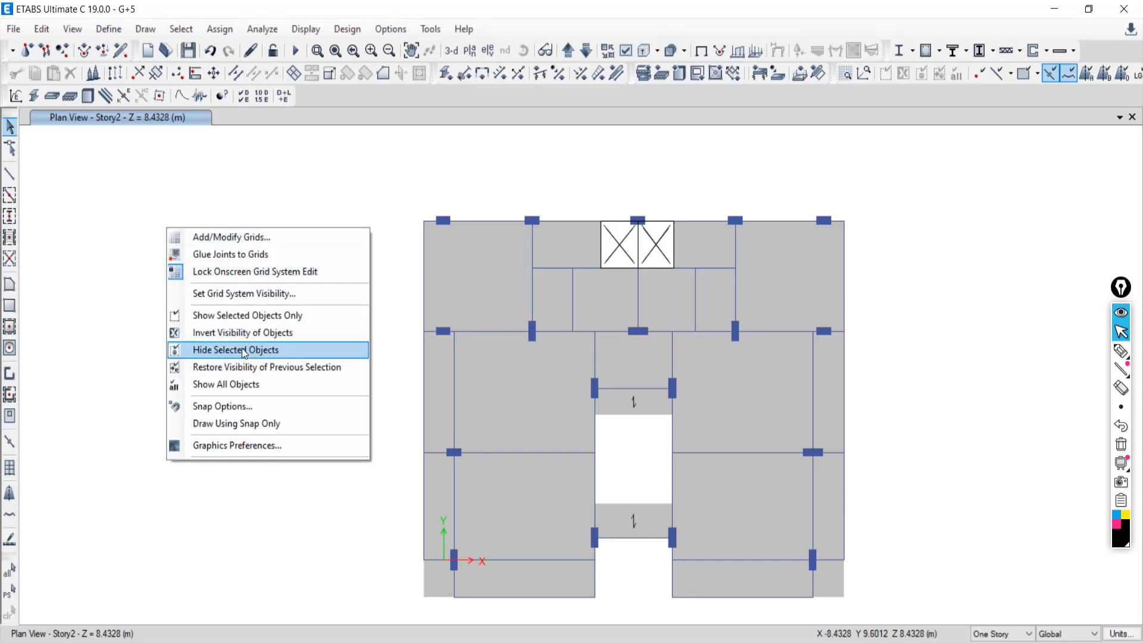
left_click(223, 294)
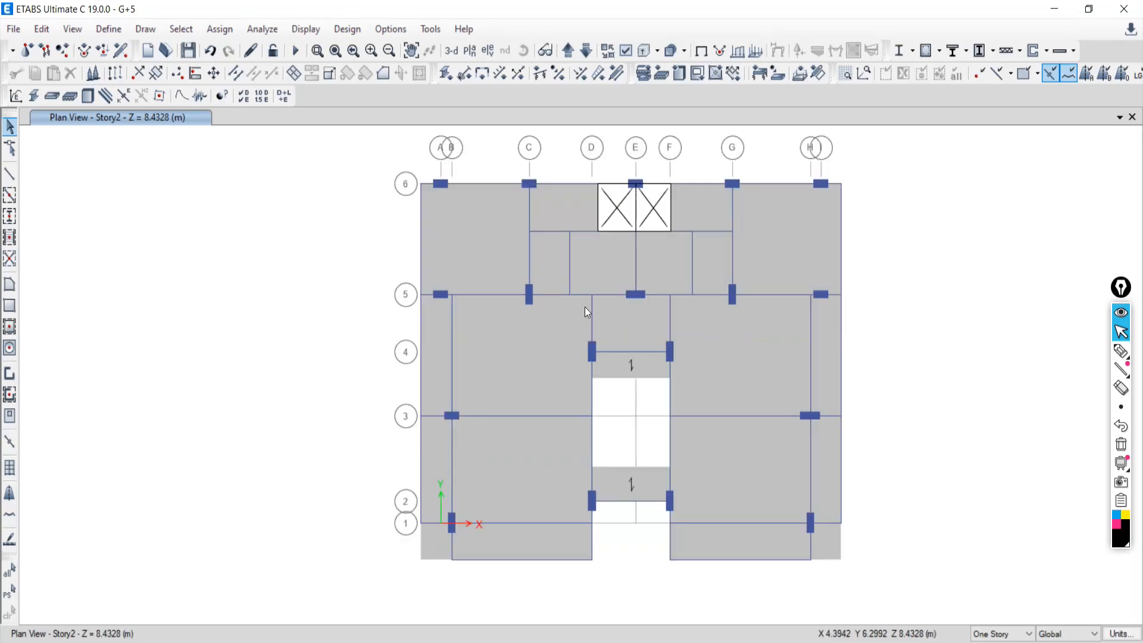
middle_click_drag(656, 380, 581, 393)
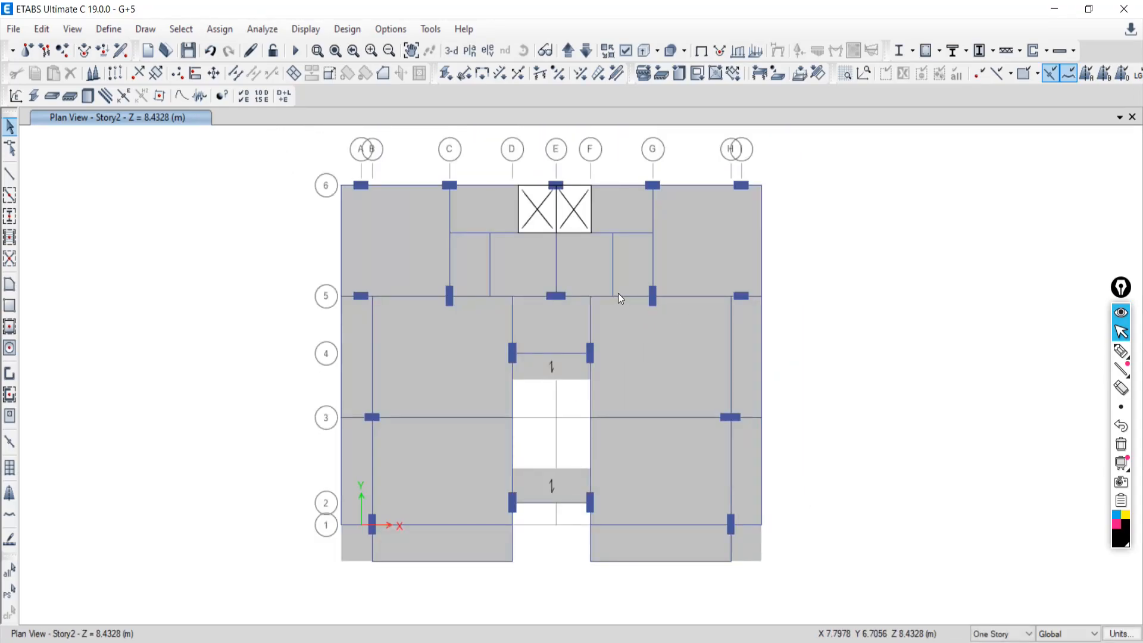
- Divide the beam below the lift opening between grids E and G at its selected intersecting joint, using Break at Intersections with Selected Frames and Joints
left_click(618, 232)
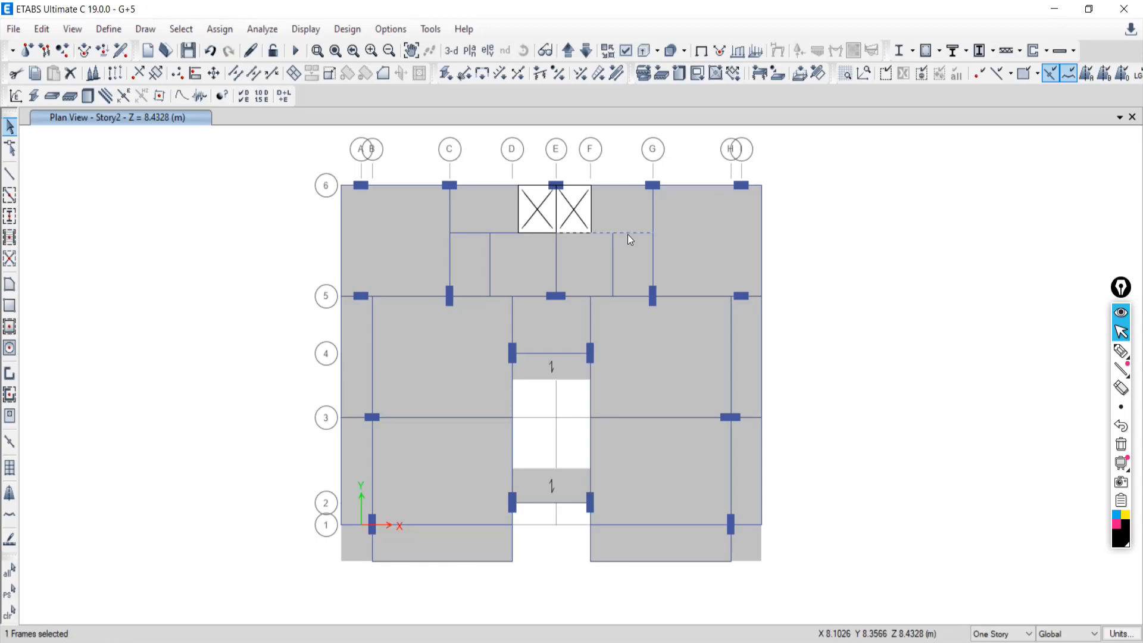
scroll(620, 232, "up", 5)
scroll(619, 231, "down", 3)
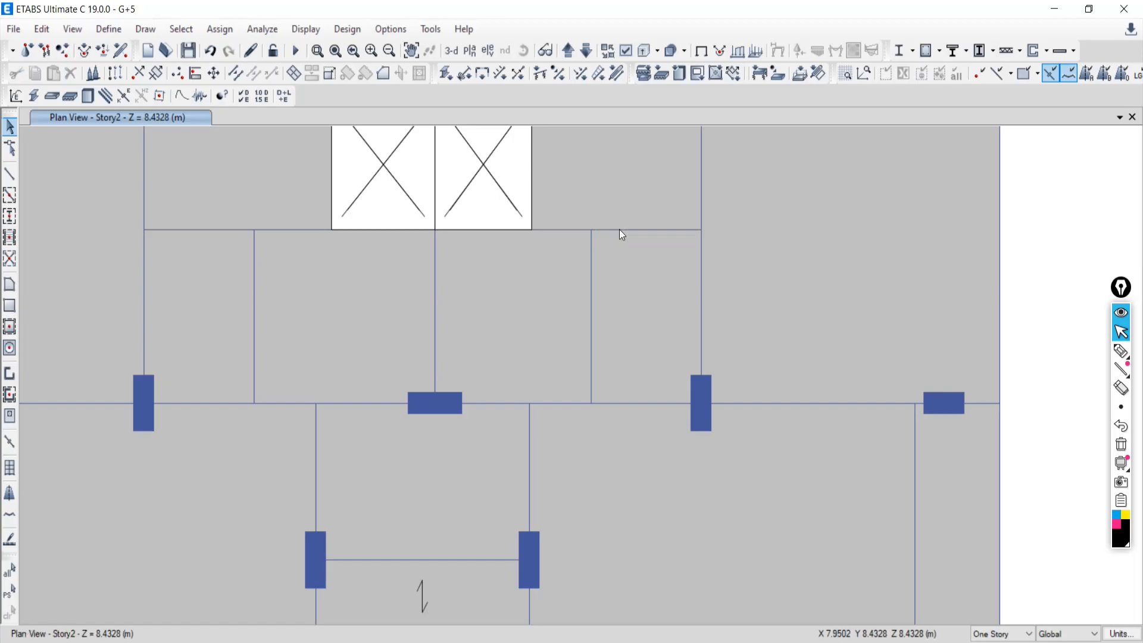
left_click(591, 231)
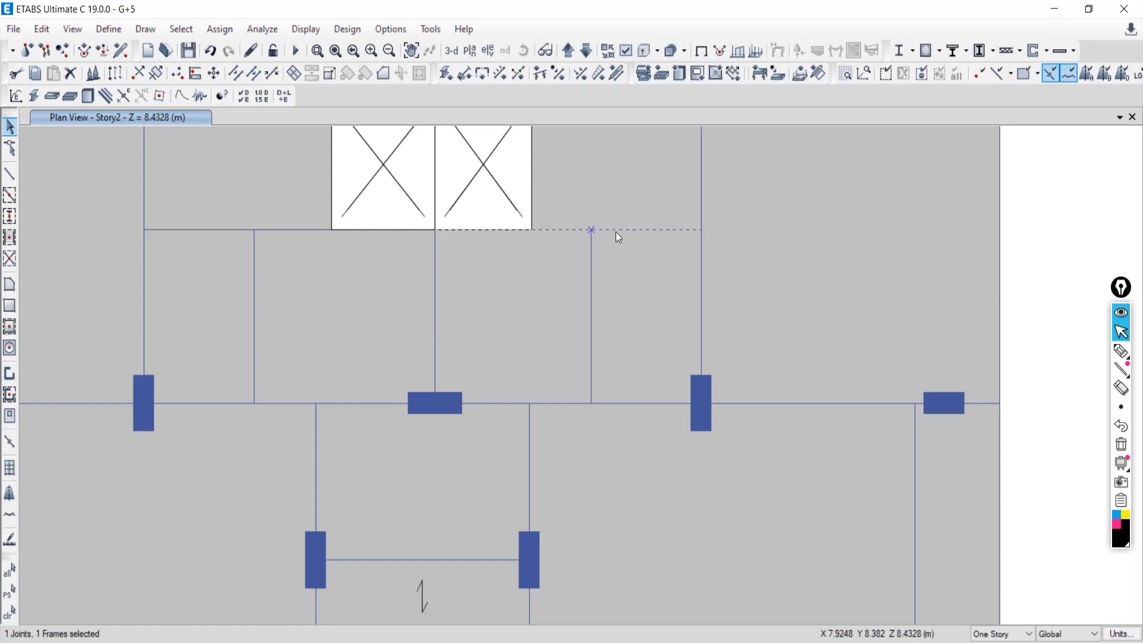
left_click(42, 29)
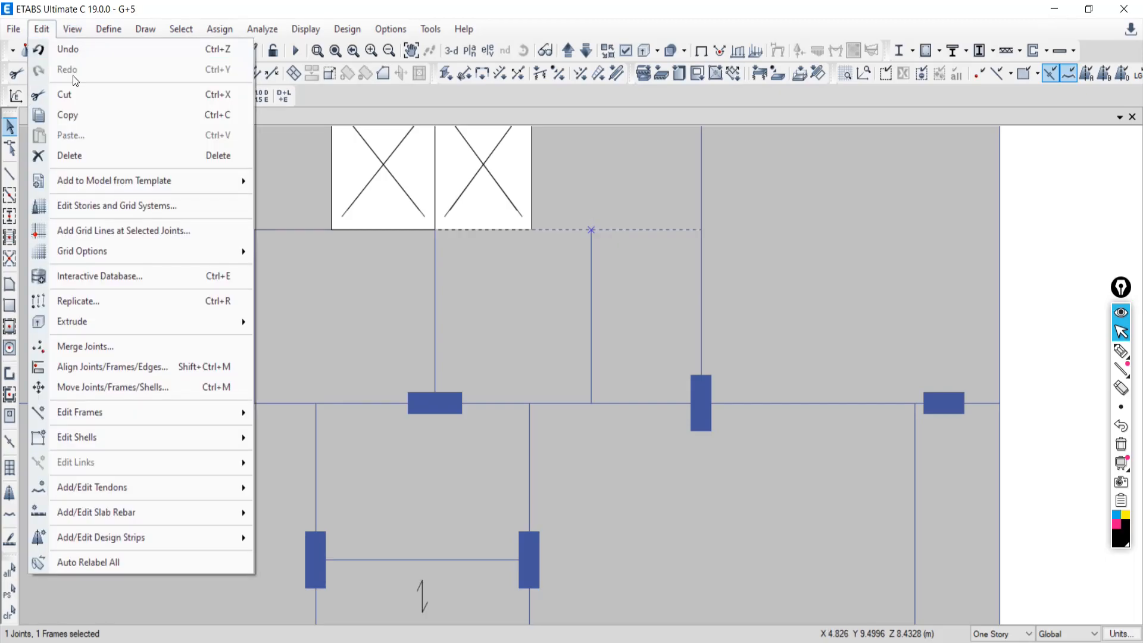
mouse_move(92, 420)
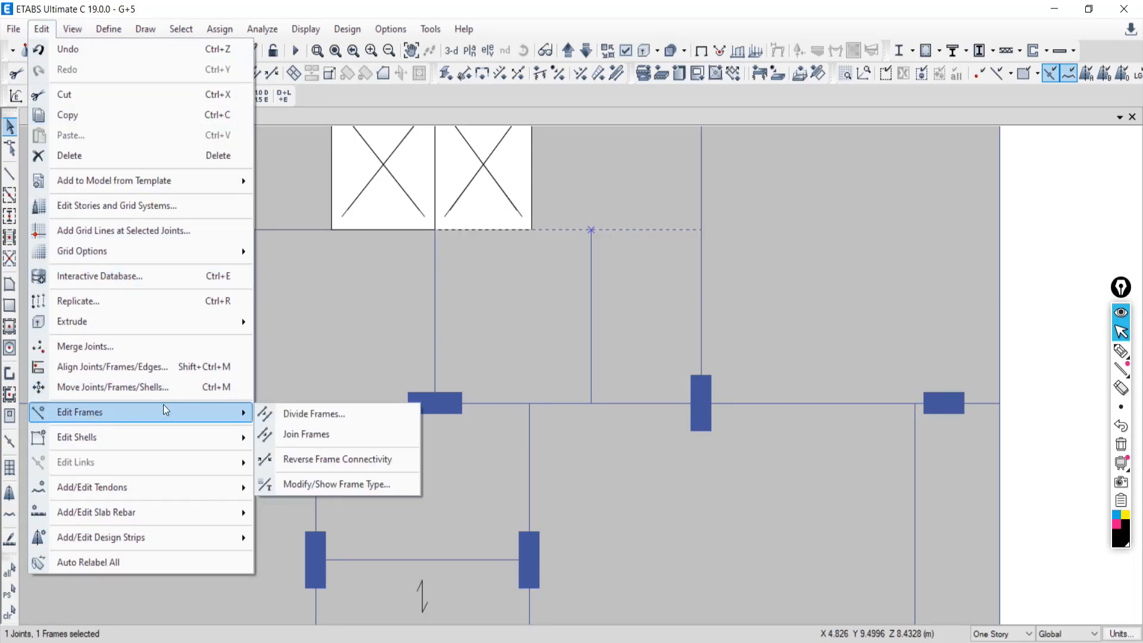
left_click(299, 416)
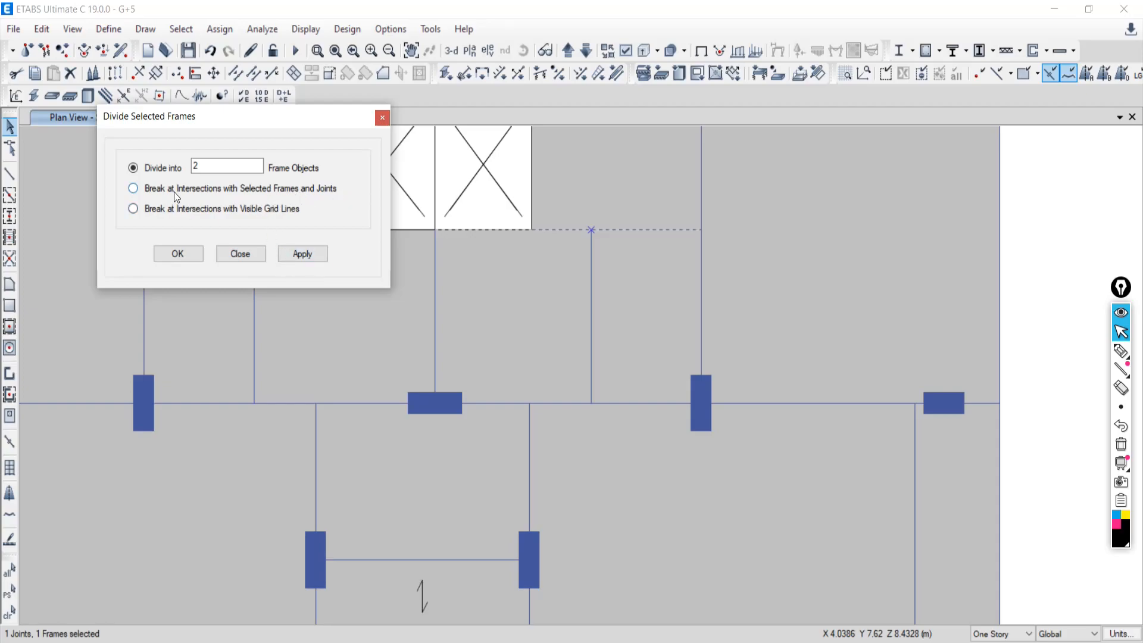
left_click(192, 190)
left_click(309, 253)
- Select each segment of the divided beam between grids E and G to check the break
left_click(638, 230)
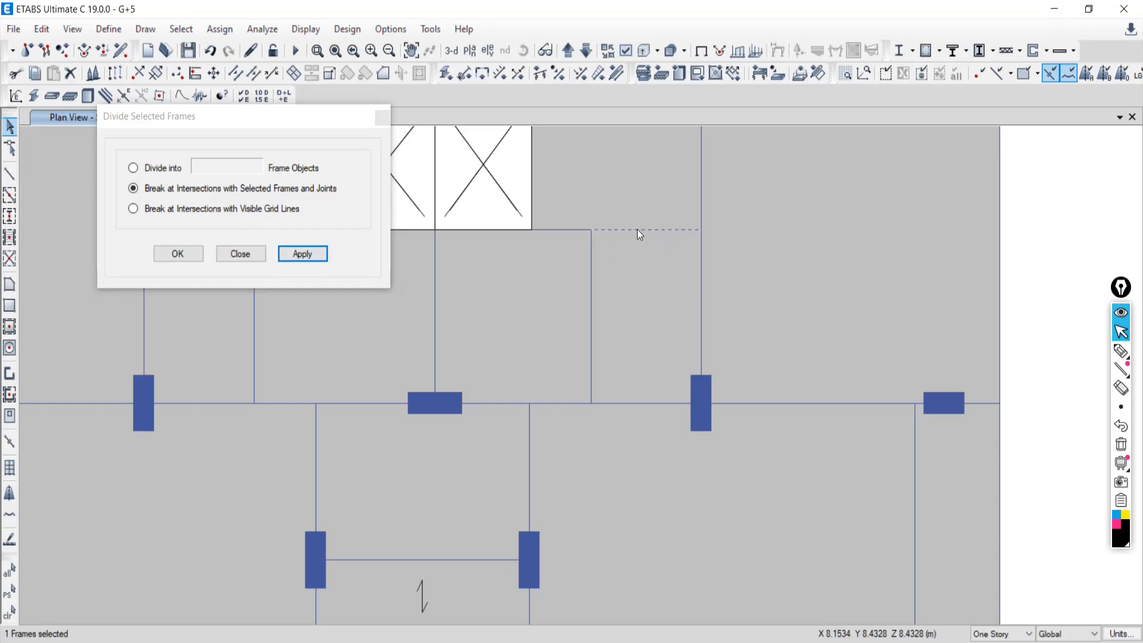
left_click(541, 230)
left_click(540, 230)
- Select both beam segments between grids E and G with their shared joint and merge them with Join Frames
left_click(633, 230)
left_click(556, 230)
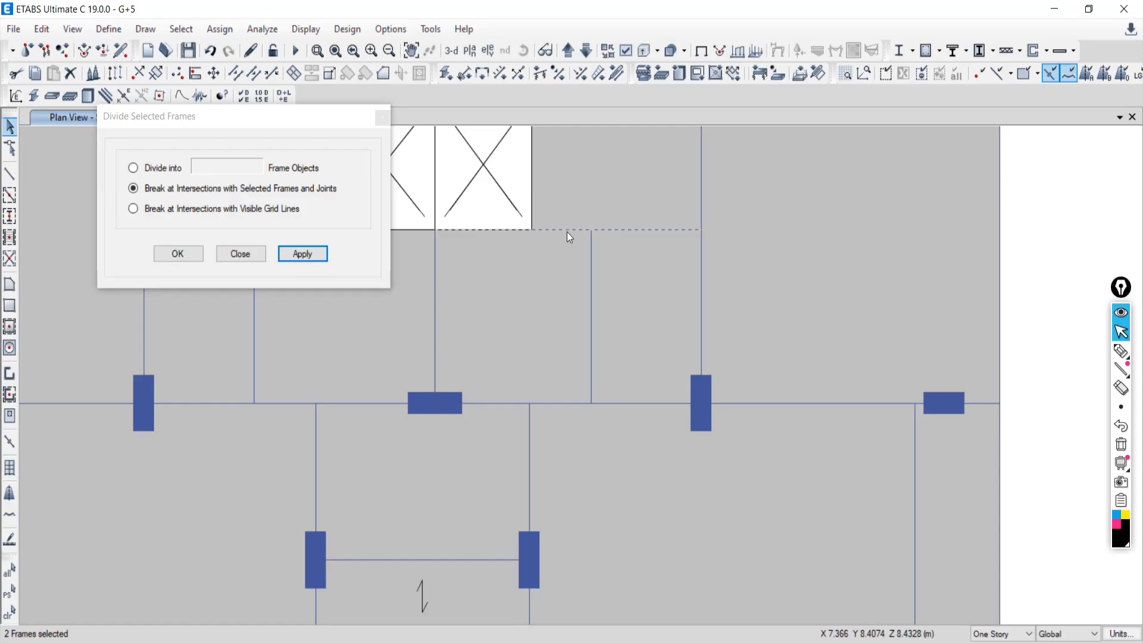
left_click(591, 230)
left_click(241, 253)
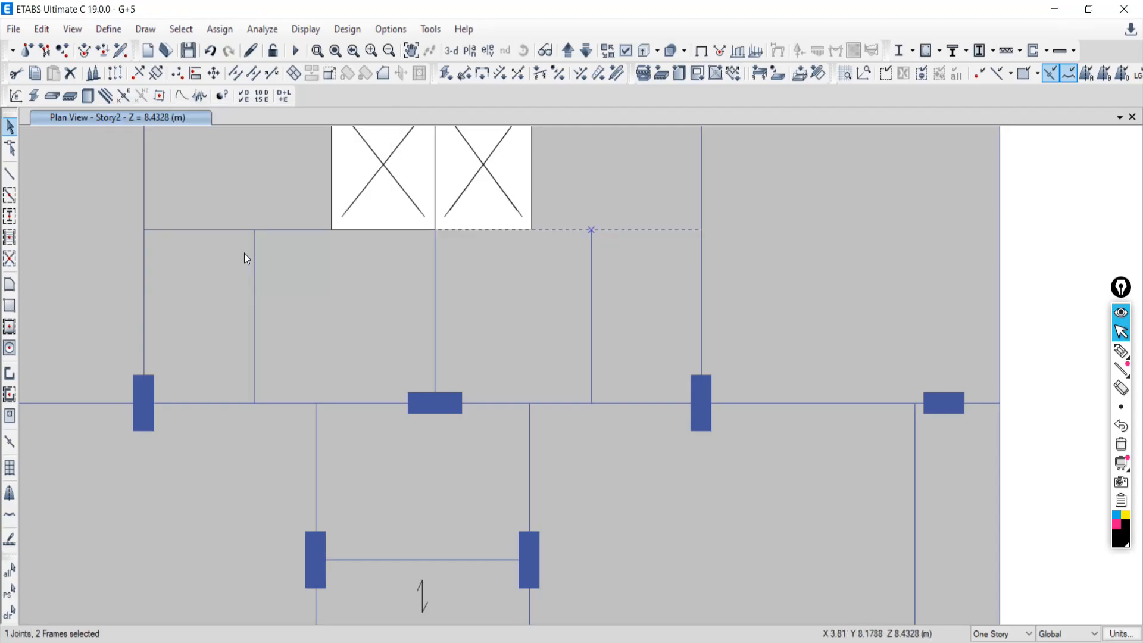
left_click(13, 29)
mouse_move(37, 33)
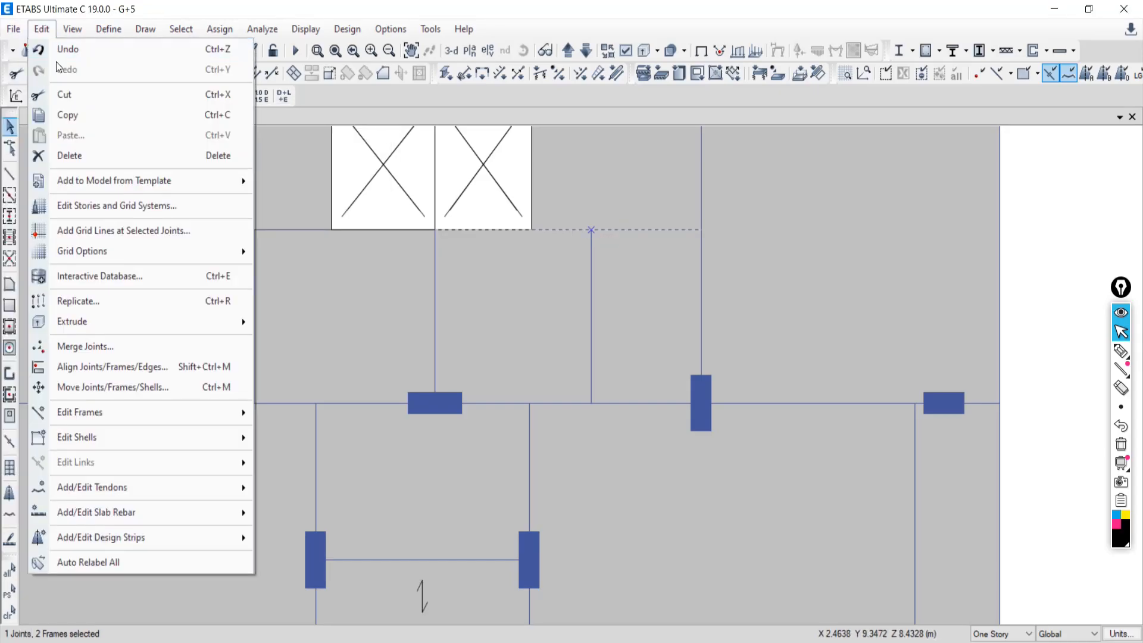
mouse_move(143, 412)
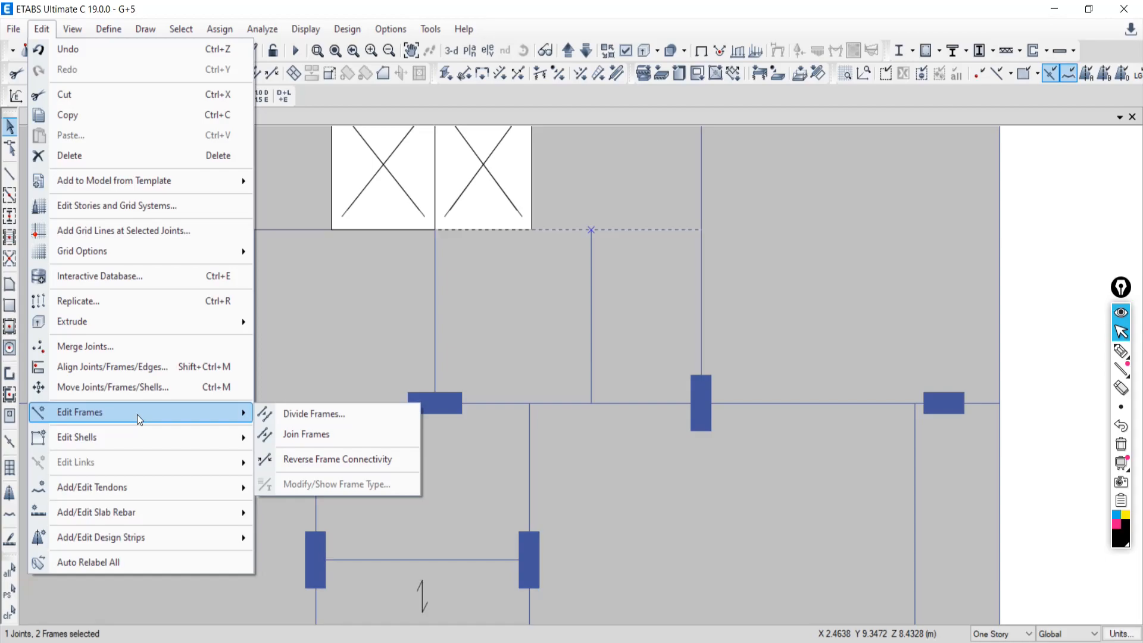
left_click(311, 435)
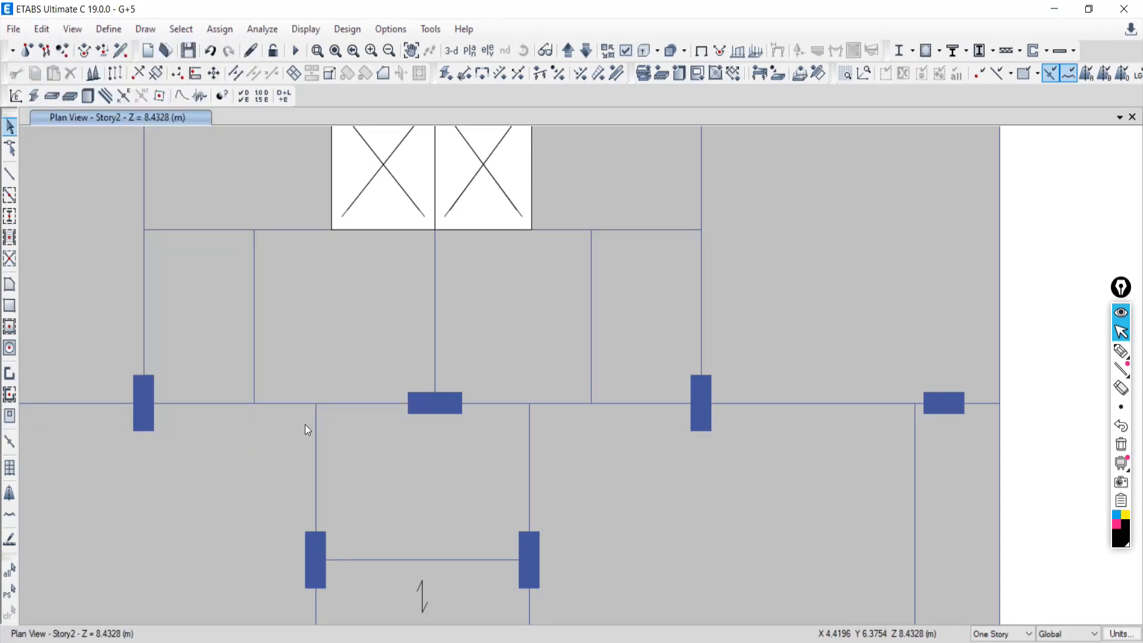
- Select the merged beam between grids E and G to check that it is one frame, and clear the selection
left_click(617, 230)
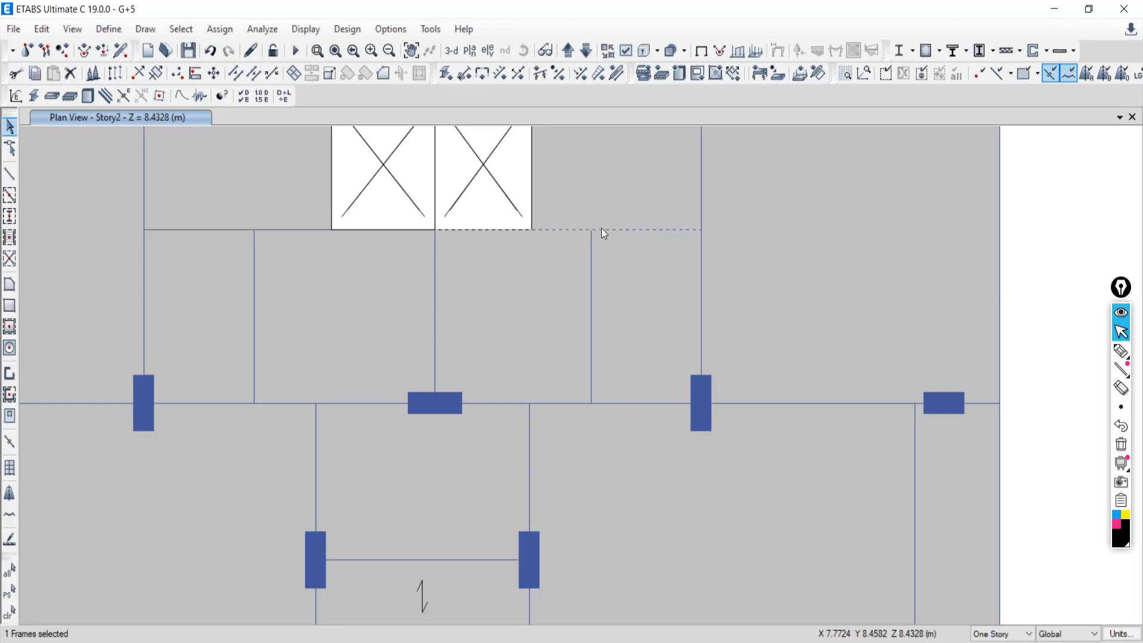
scroll(472, 301, "down", 5)
scroll(527, 284, "up", 5)
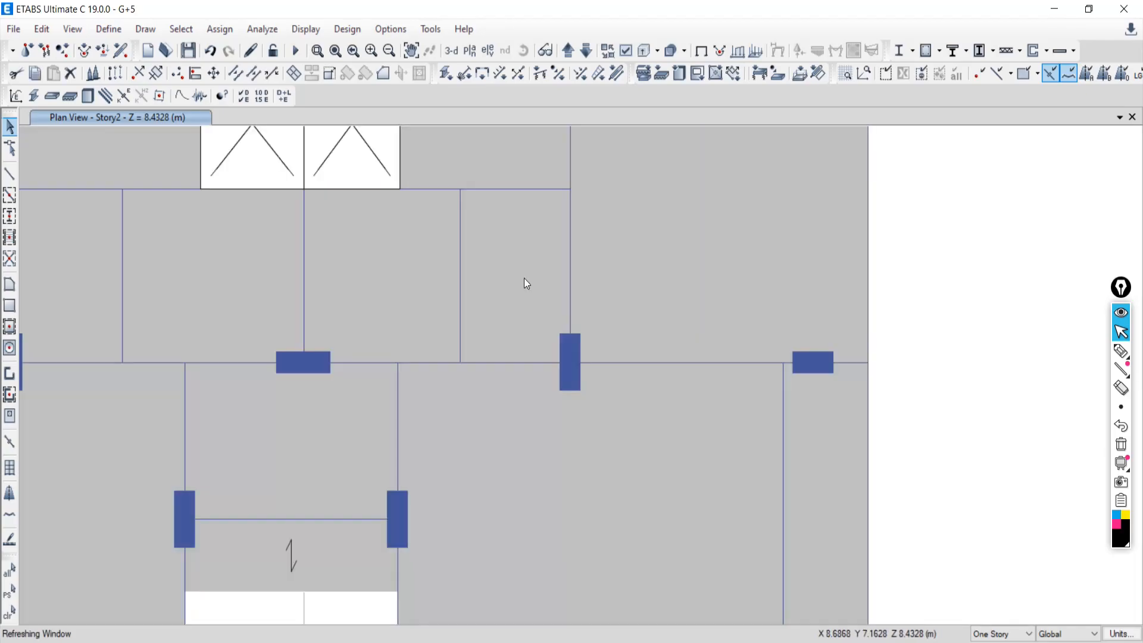
scroll(523, 278, "down", 5)
scroll(481, 255, "up", 5)
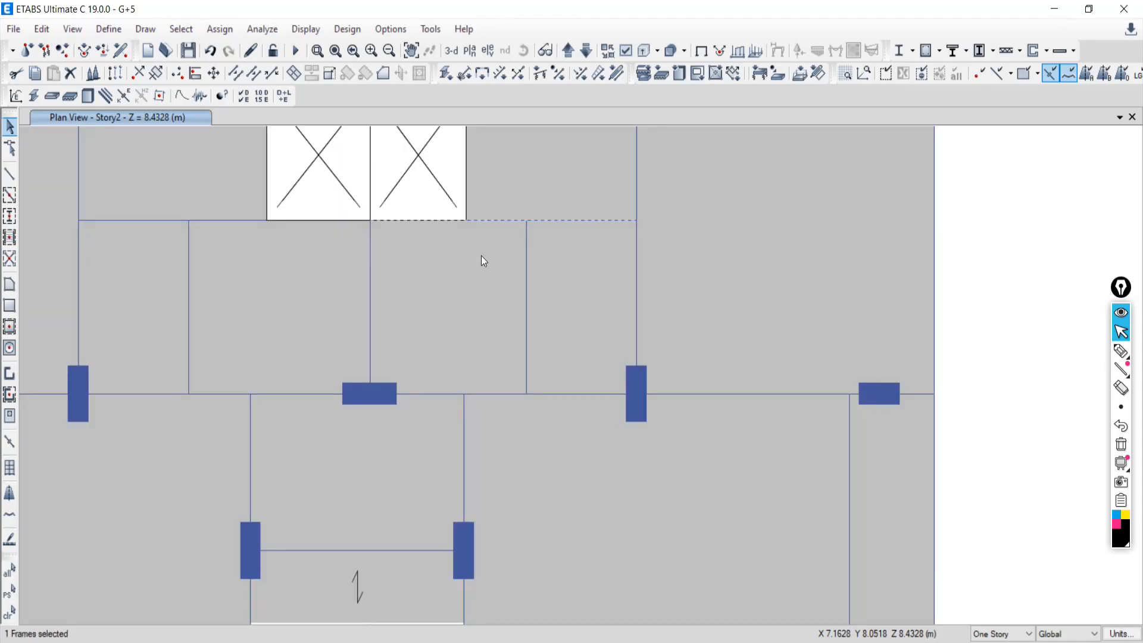
scroll(483, 257, "down", 5)
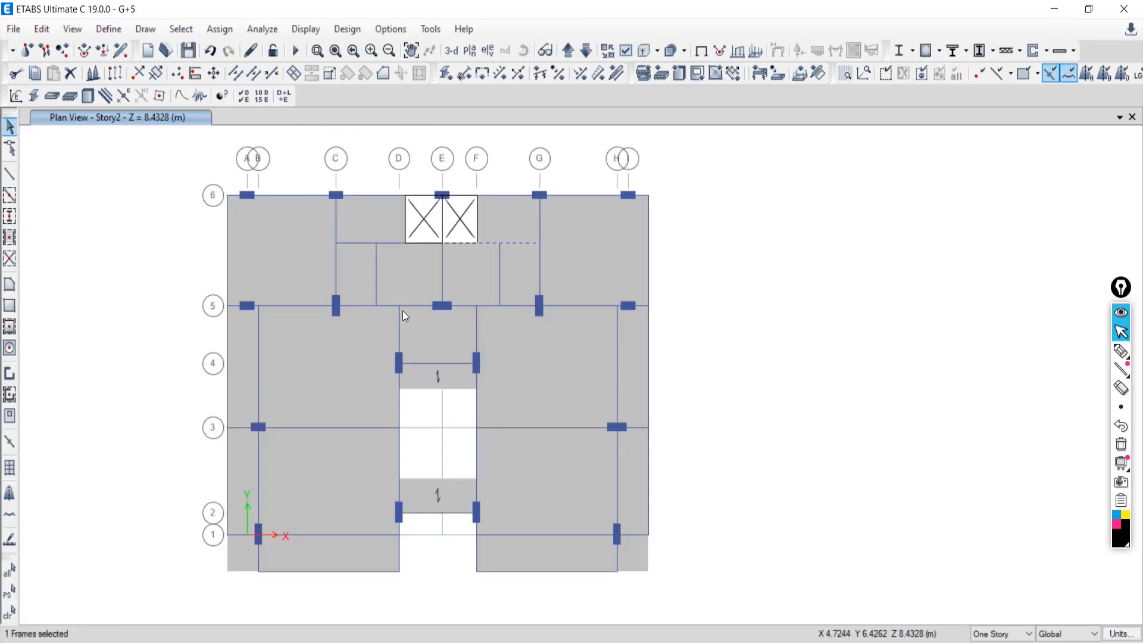
left_click(512, 242)
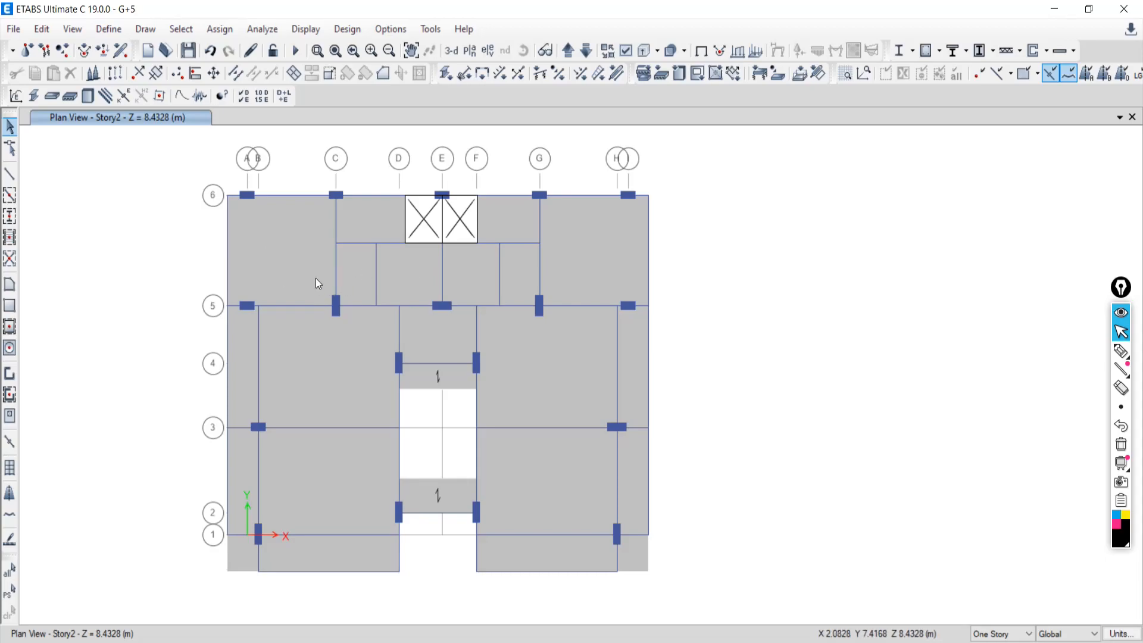
- Sketch a slab outline in black with the annotation pen beside the plan, retrace it in pink and split it with a horizontal line
scroll(361, 277, "up", 2)
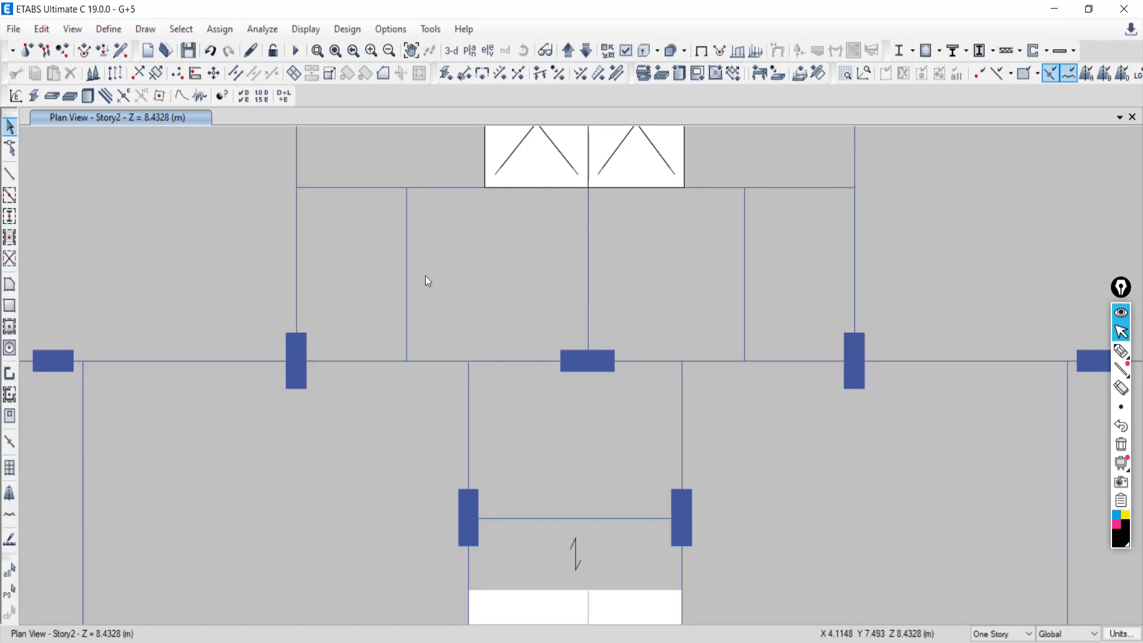
scroll(488, 297, "down", 3)
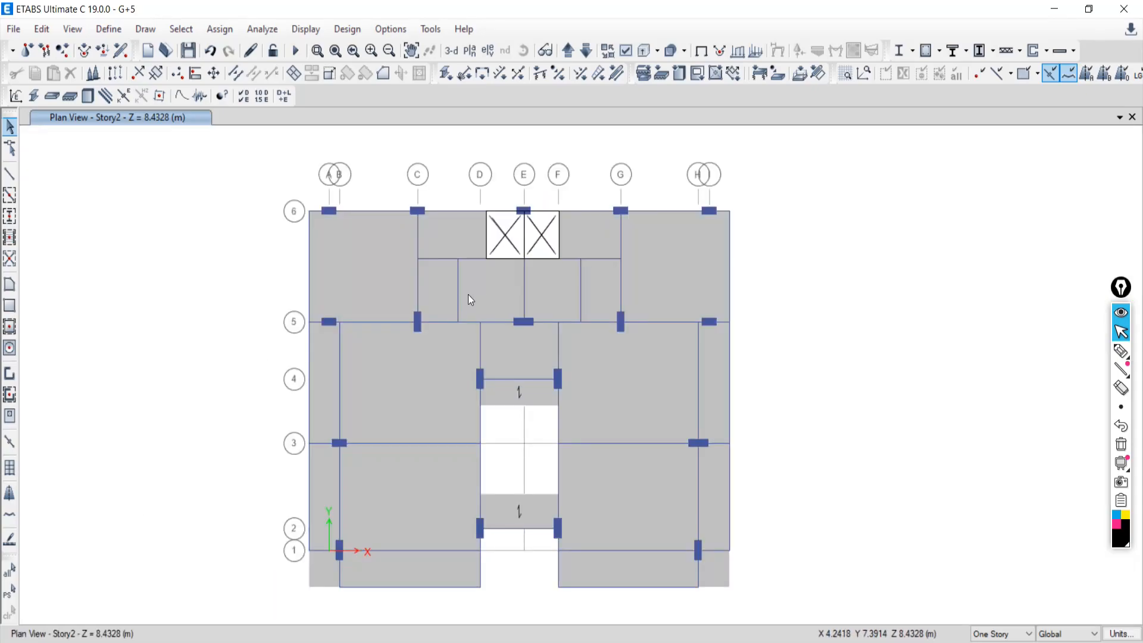
left_click(1120, 351)
mouse_move(805, 181)
left_mouse_down()
mouse_move(1012, 199)
mouse_move(1069, 393)
mouse_move(957, 441)
mouse_move(788, 313)
mouse_move(788, 191)
mouse_move(838, 186)
left_mouse_up()
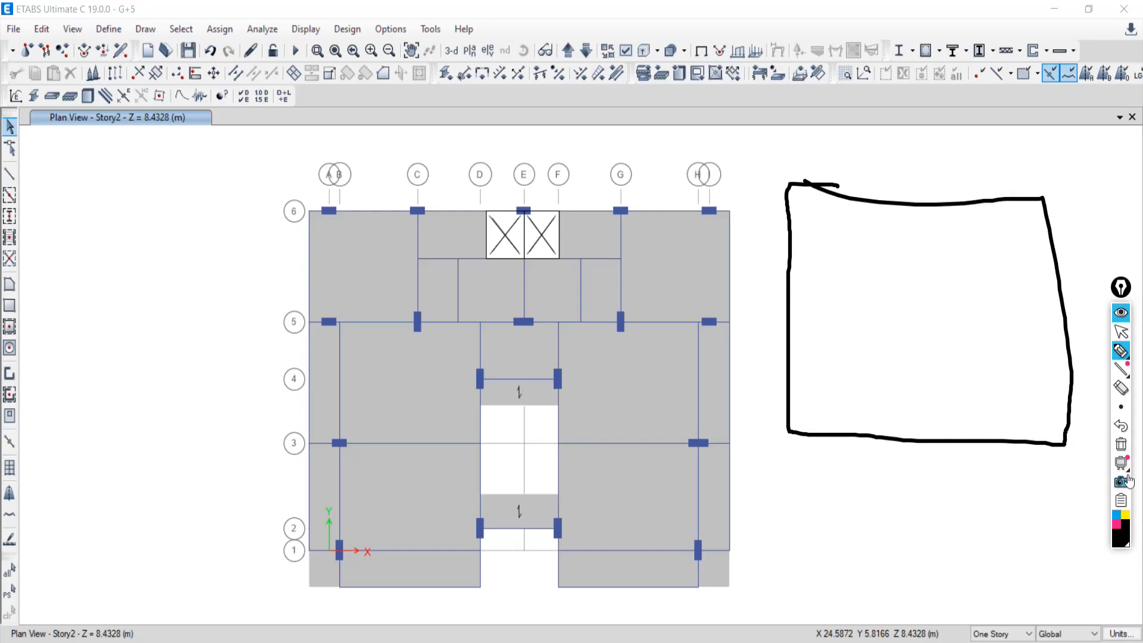
left_click(1116, 524)
mouse_move(1065, 444)
left_mouse_down()
mouse_move(796, 436)
mouse_move(782, 421)
mouse_move(783, 178)
mouse_move(1045, 202)
mouse_move(1066, 256)
mouse_move(1064, 444)
left_mouse_up()
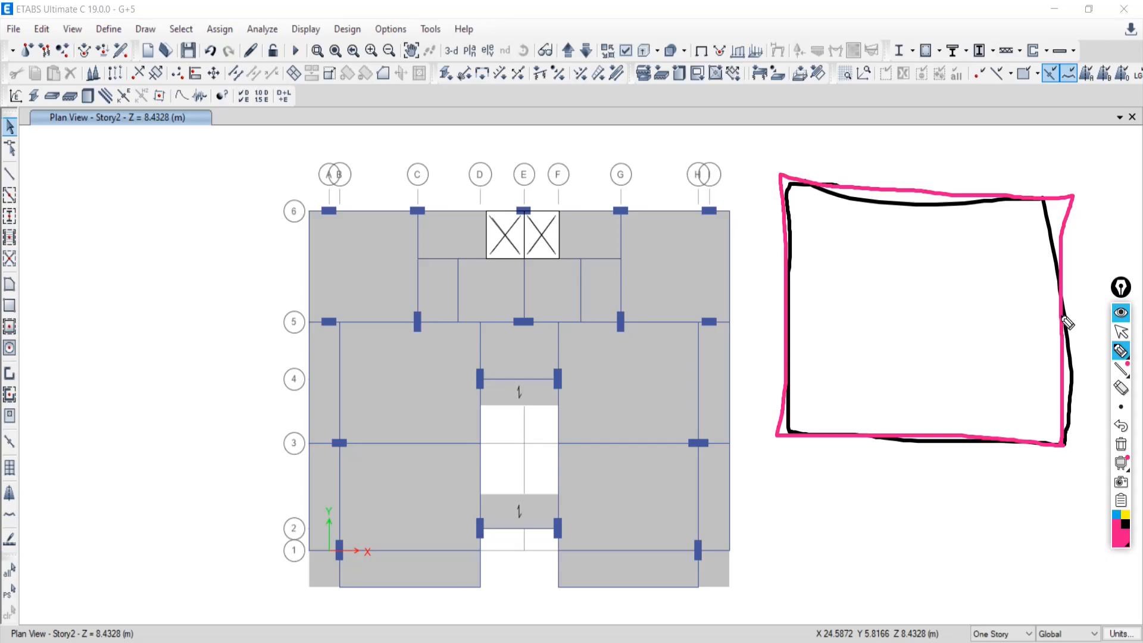
left_click_drag(1056, 312, 788, 310)
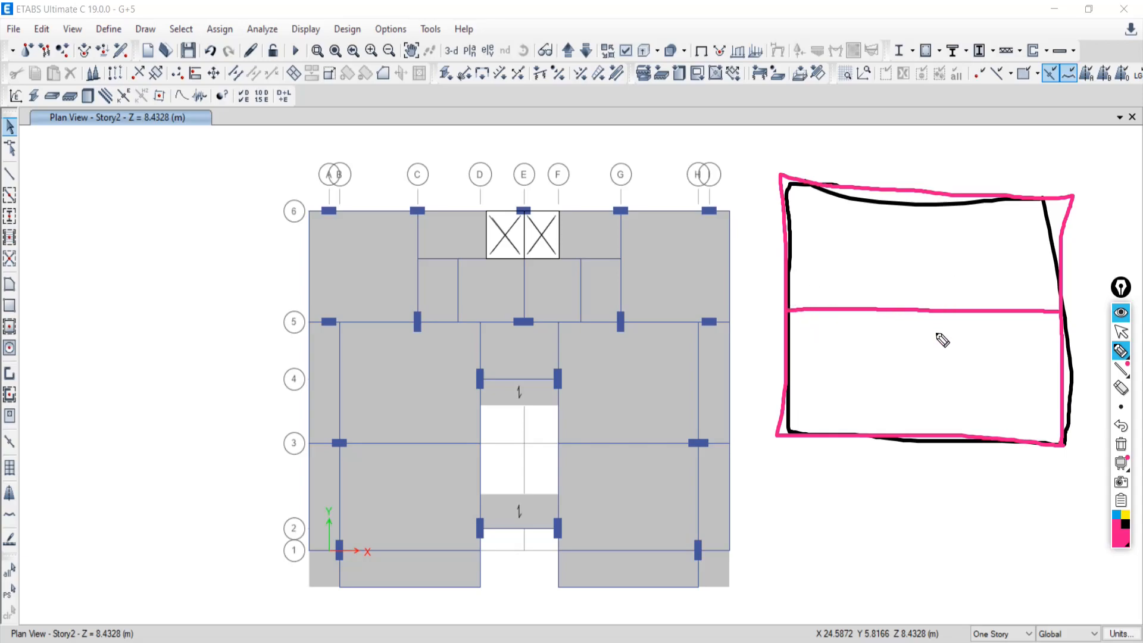
- Mark both halves of the sketched slab with crosses, link them with a curve, and clear all annotations
mouse_move(932, 242)
left_mouse_down()
mouse_move(899, 266)
mouse_move(926, 269)
left_mouse_up()
mouse_move(927, 361)
left_mouse_down()
mouse_move(897, 387)
mouse_move(932, 395)
left_mouse_up()
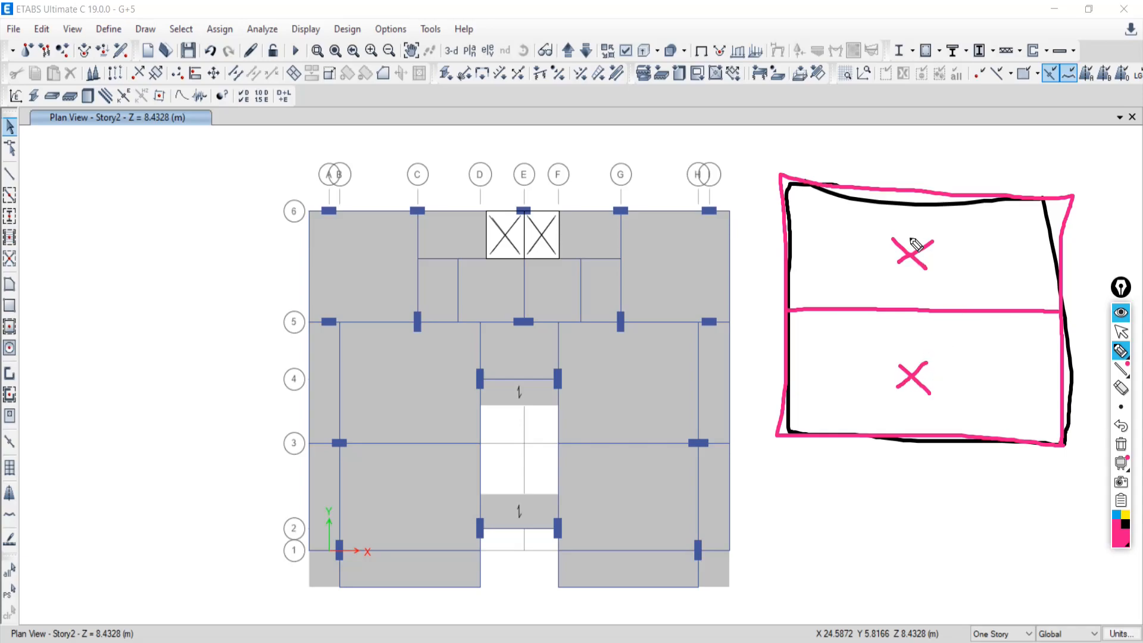
mouse_move(957, 309)
left_mouse_down()
mouse_move(989, 273)
mouse_move(1088, 270)
left_mouse_up()
mouse_move(911, 252)
left_mouse_down()
mouse_move(895, 281)
mouse_move(898, 368)
left_mouse_up()
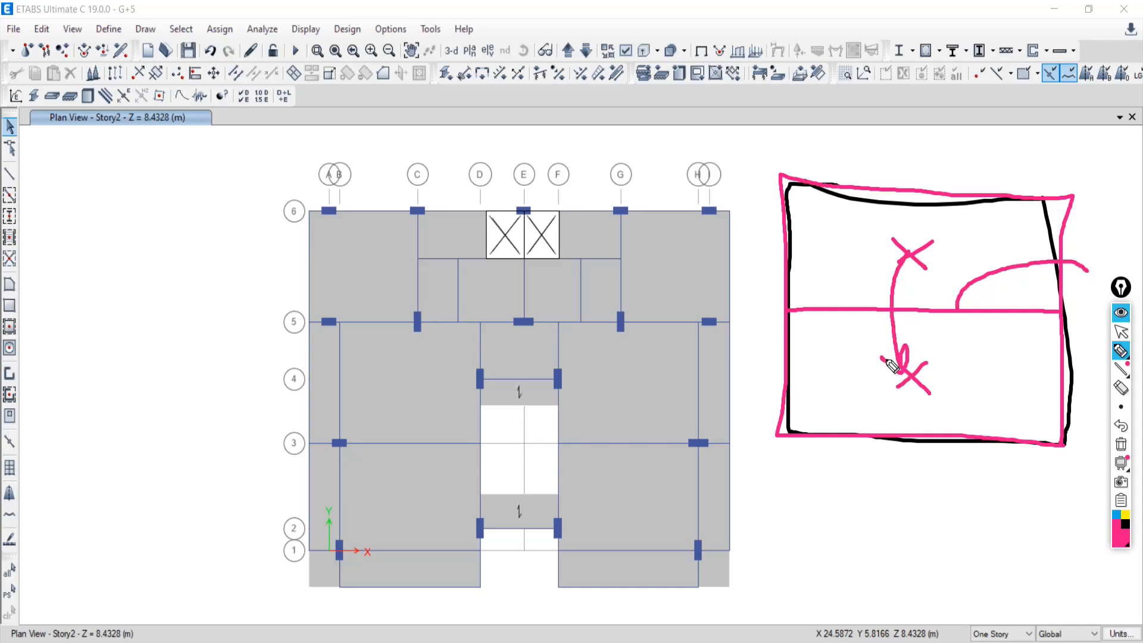
left_click(1121, 445)
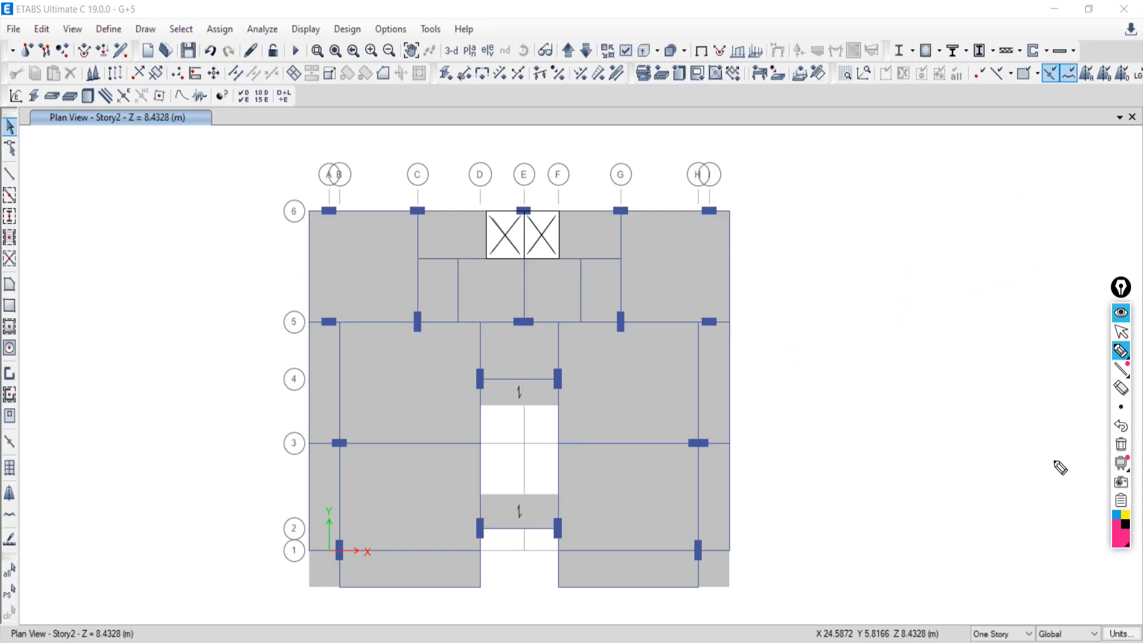
left_click(1124, 334)
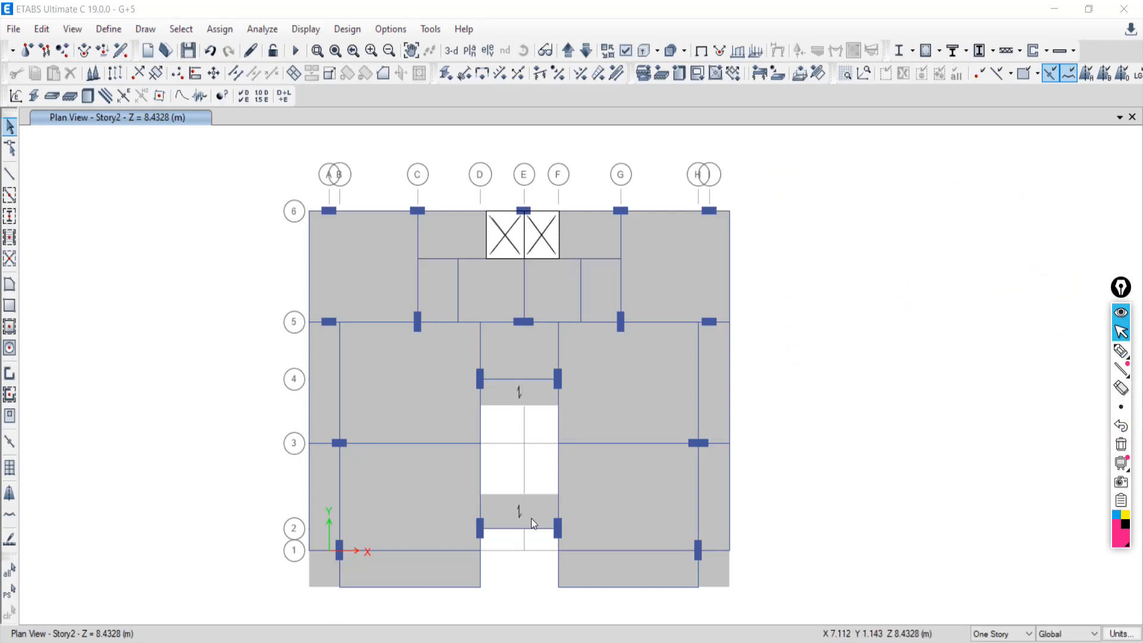
left_click(139, 642)
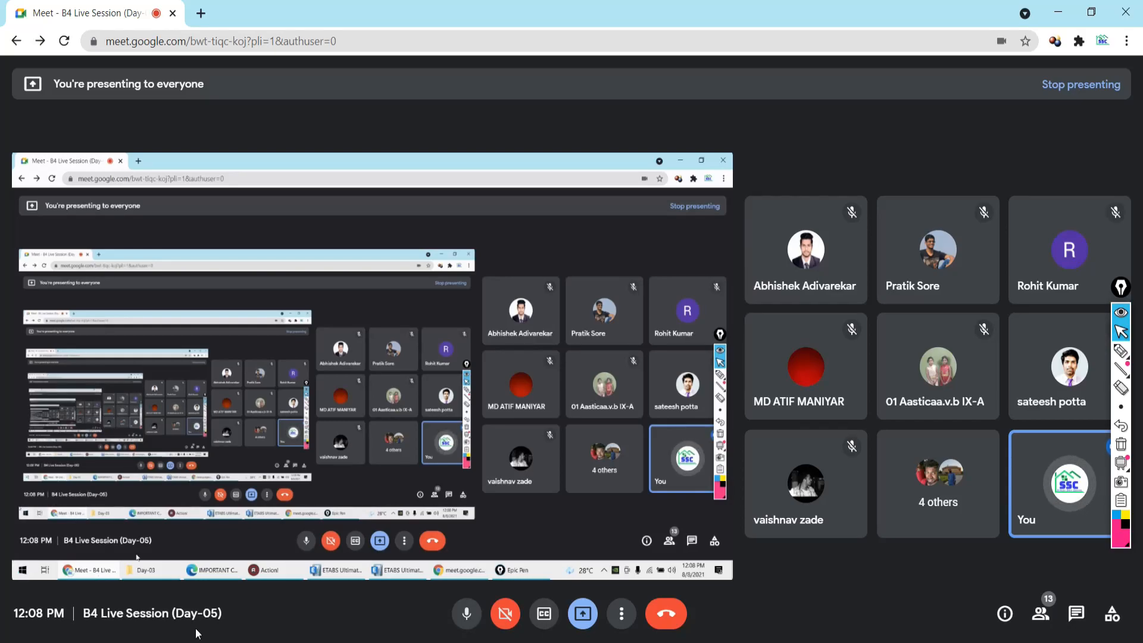
left_click(516, 642)
- Mark the proposed beam along grid 4 between grids F and H with the pink pen, scribble over the lift-side slab, and clear the annotations
left_click(1122, 353)
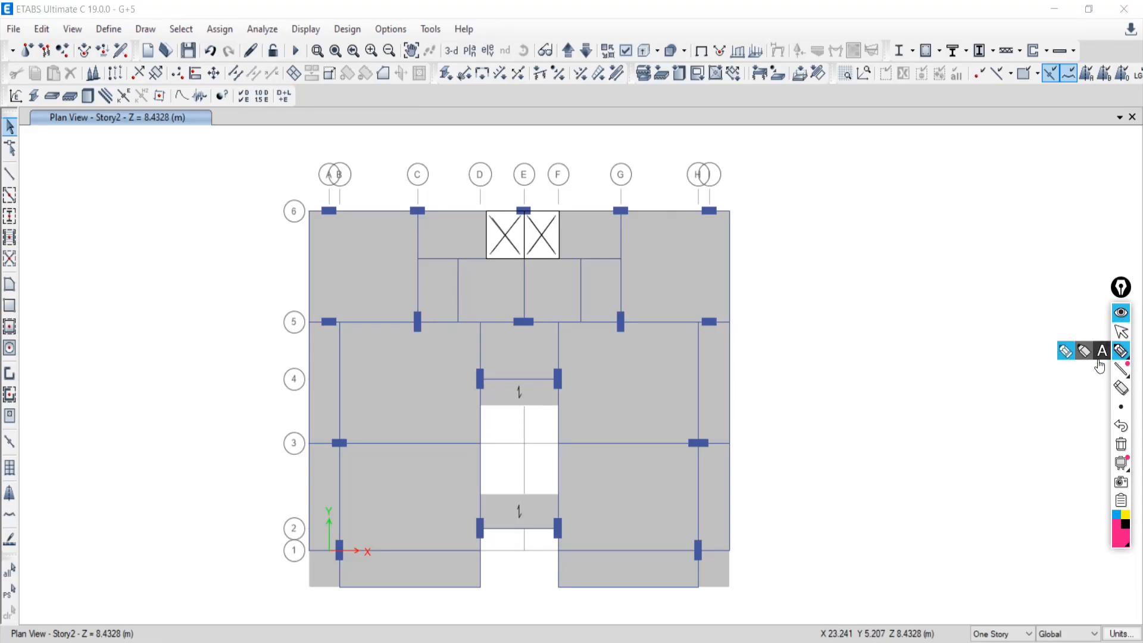
left_click_drag(698, 384, 558, 384)
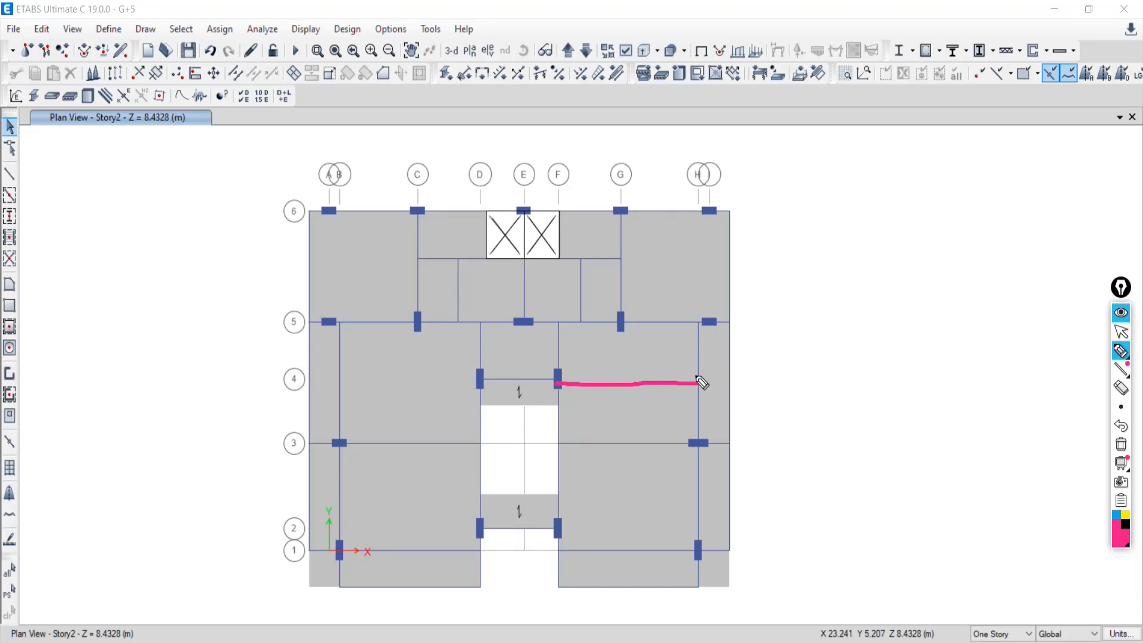
left_click_drag(695, 385, 559, 387)
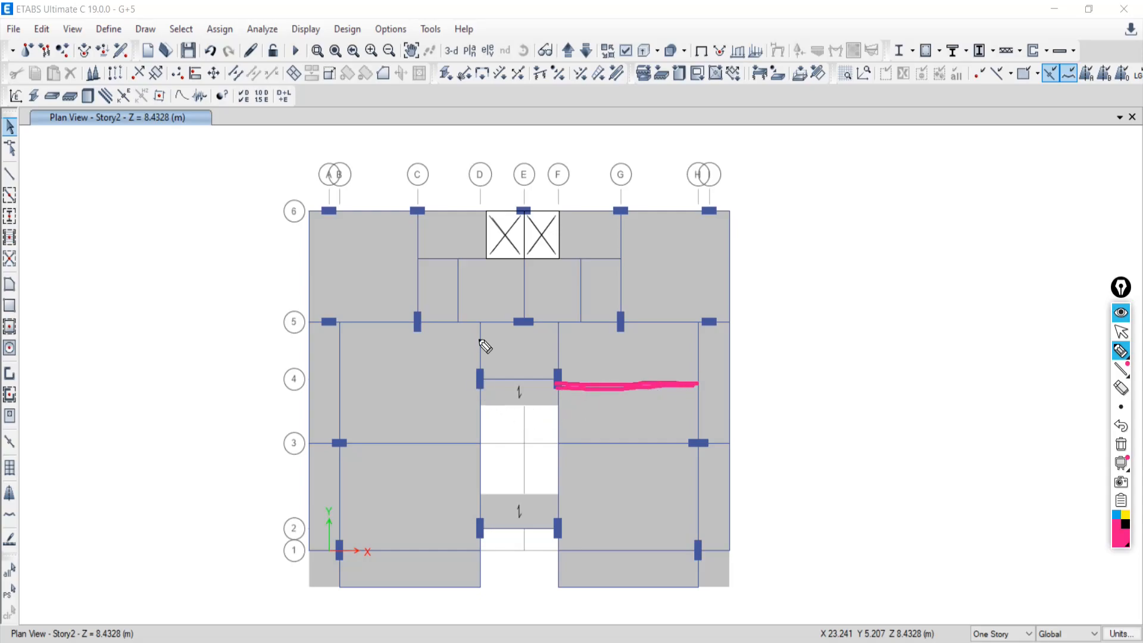
mouse_move(459, 289)
left_mouse_down()
mouse_move(492, 295)
mouse_move(558, 206)
left_mouse_up()
mouse_move(480, 290)
left_mouse_down()
mouse_move(462, 286)
mouse_move(493, 286)
mouse_move(442, 283)
left_mouse_up()
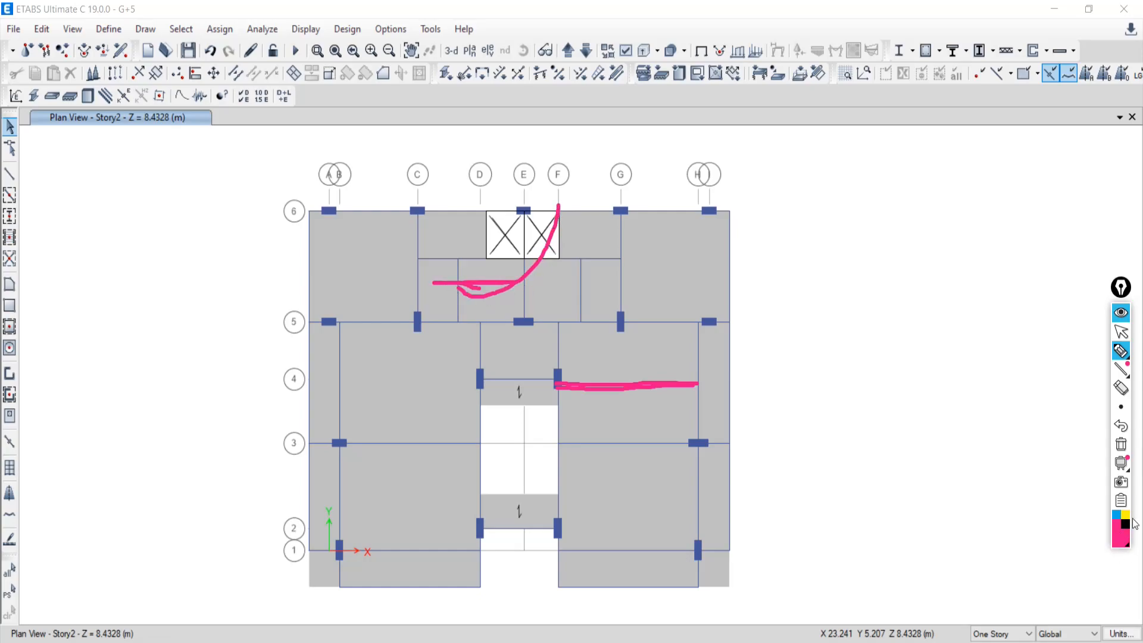
left_click(1120, 444)
left_click(1122, 333)
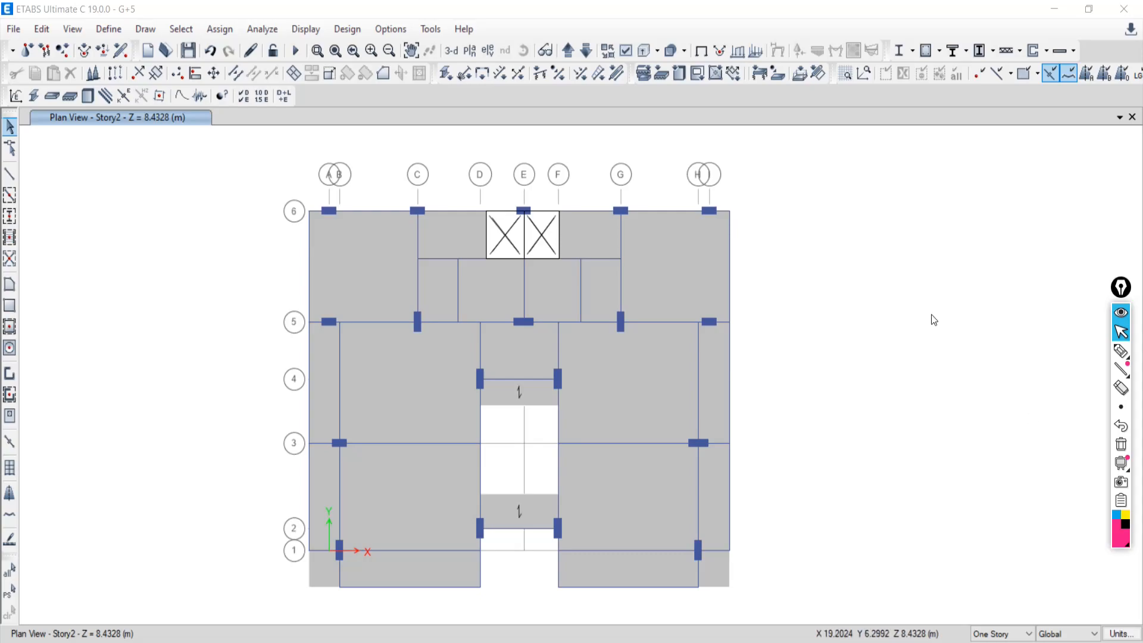
- Draw a beam along grid 4 from the grid H beam to the column at grid F, and leave line drawing
left_click(10, 174)
left_click(762, 173)
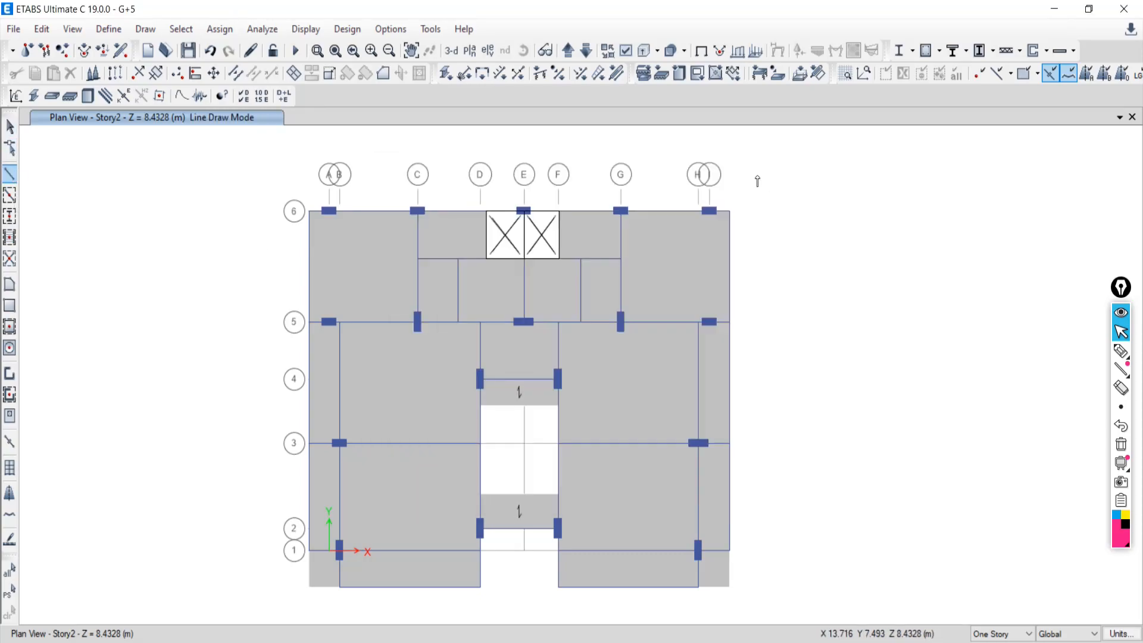
left_click(697, 379)
scroll(558, 379, "up", 3)
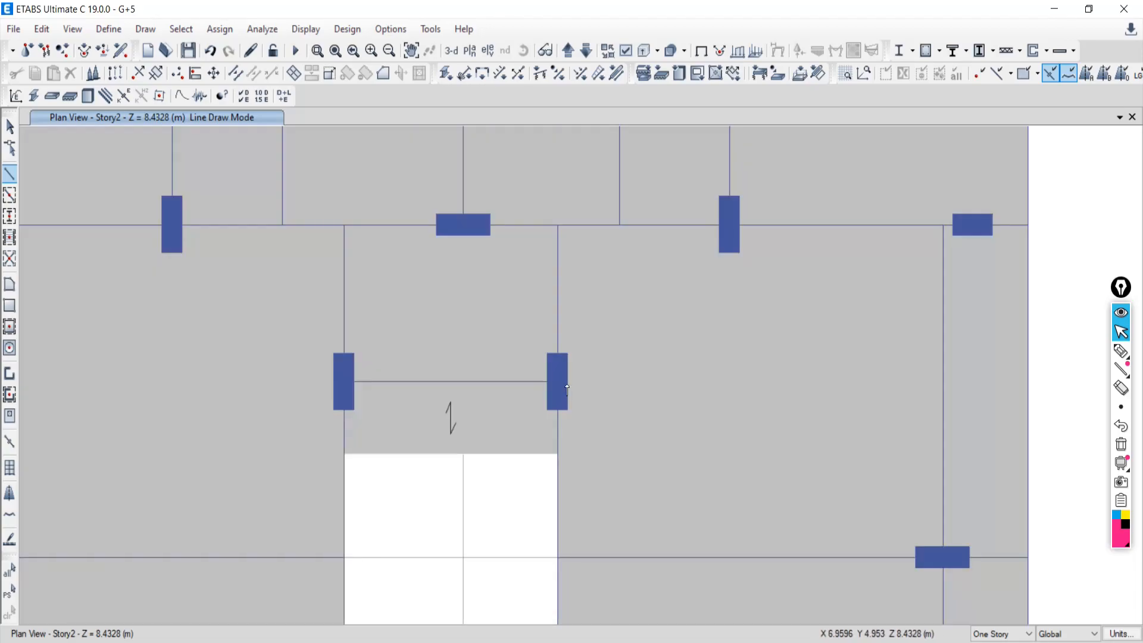
left_click(556, 381)
key("Escape")
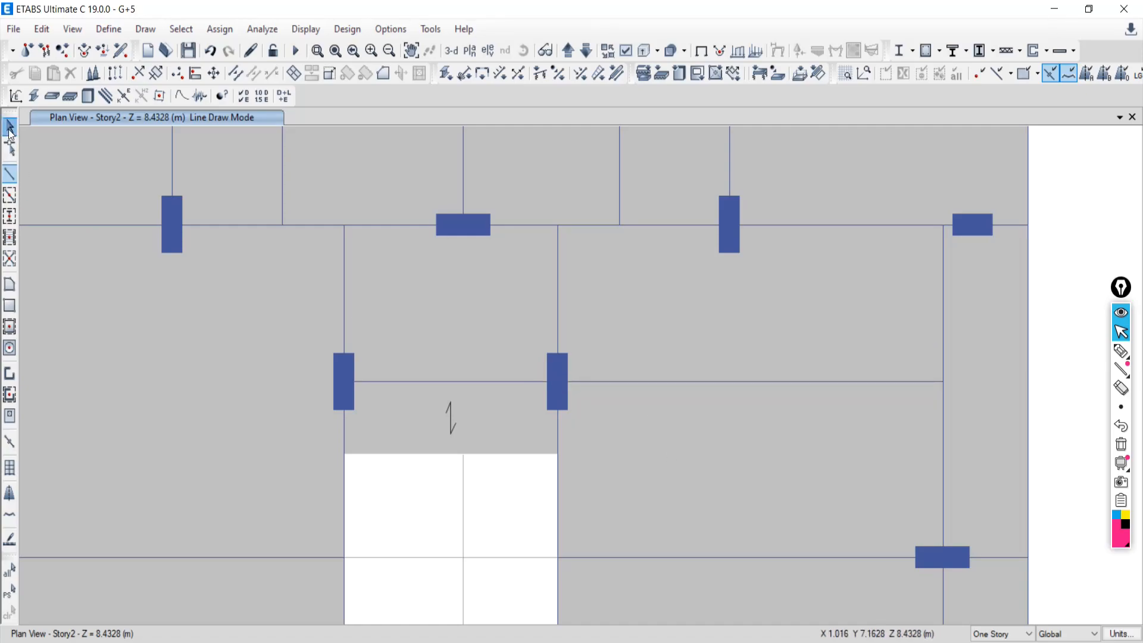
scroll(839, 341, "down", 3)
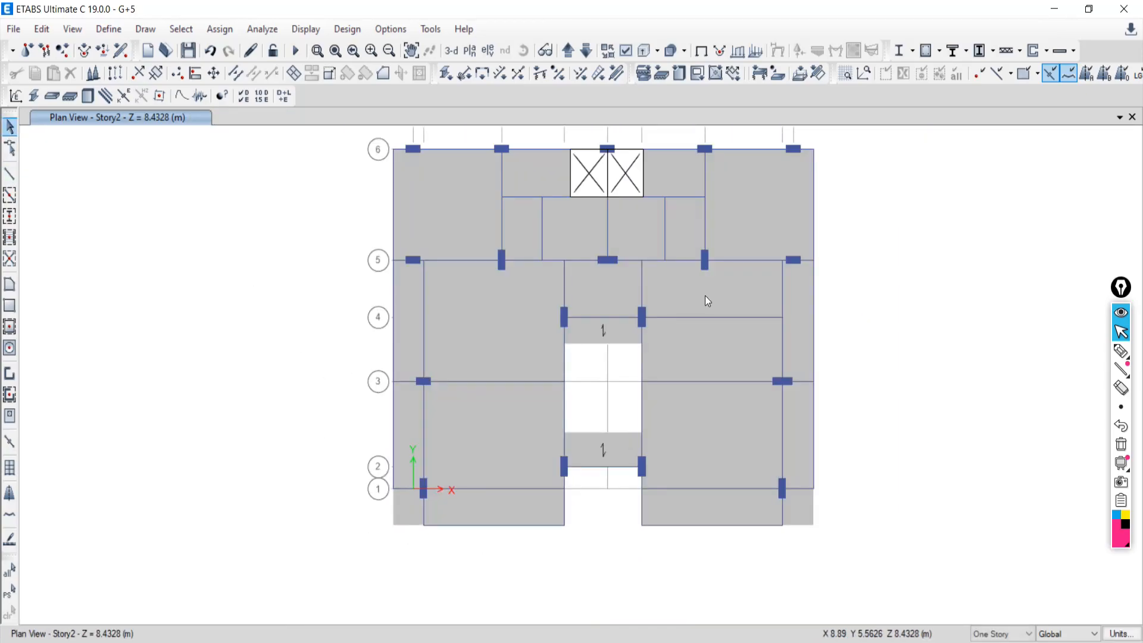
- Divide the slab panel between grids F–H and 3–5 at the new beam with Cookie Cut Floor Objects at Selected Frame Objects
scroll(697, 298, "up", 4)
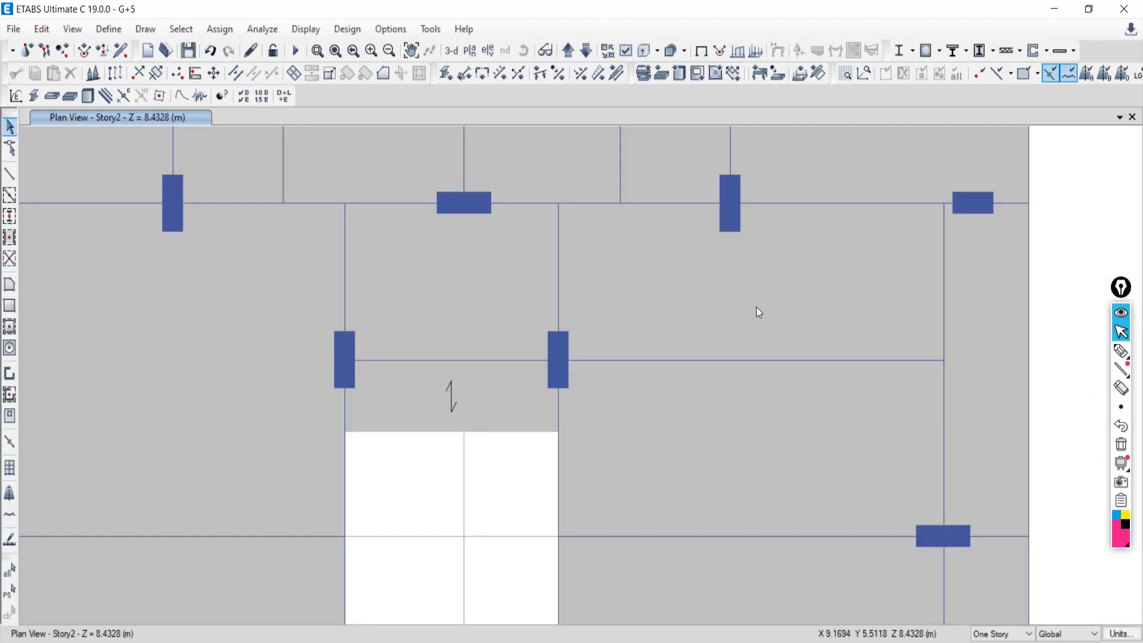
left_click(758, 308)
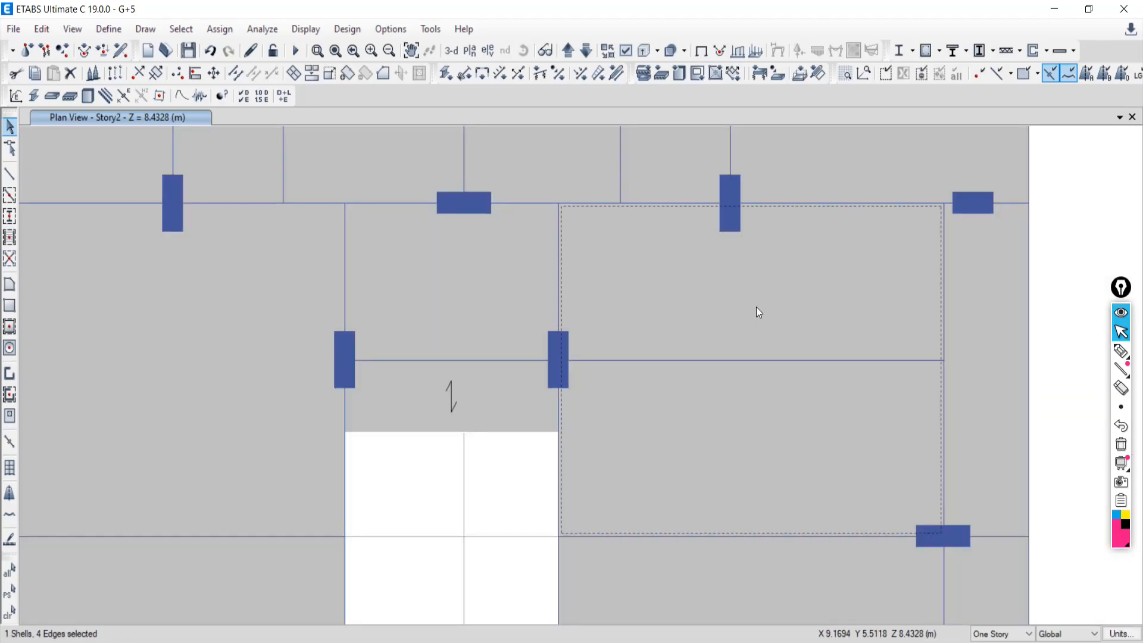
left_click(747, 362)
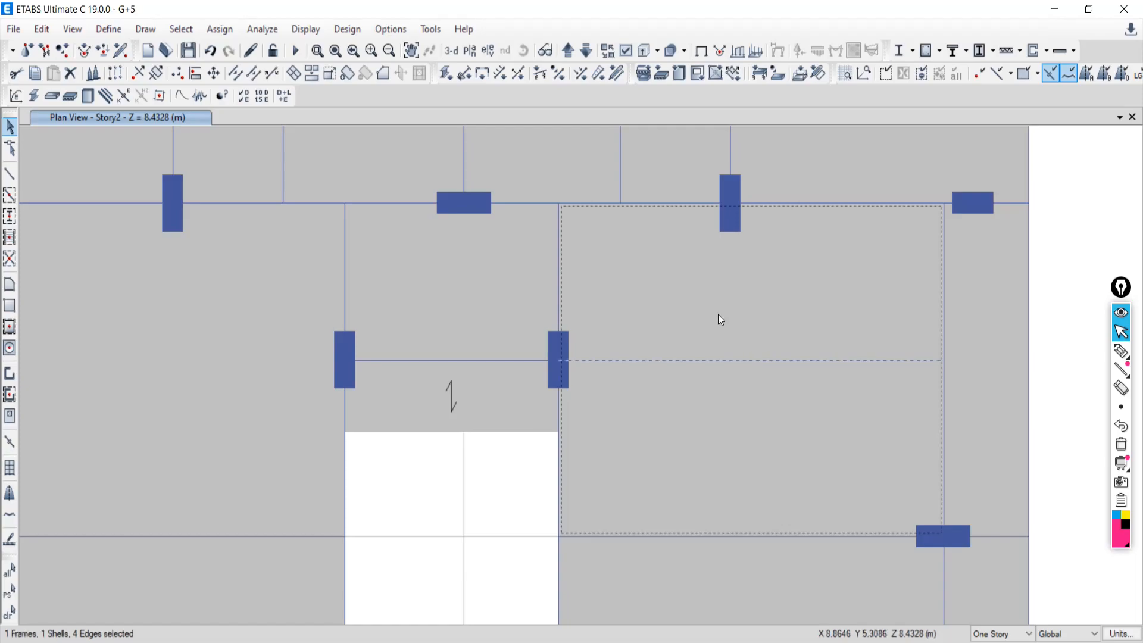
left_click(42, 28)
mouse_move(78, 420)
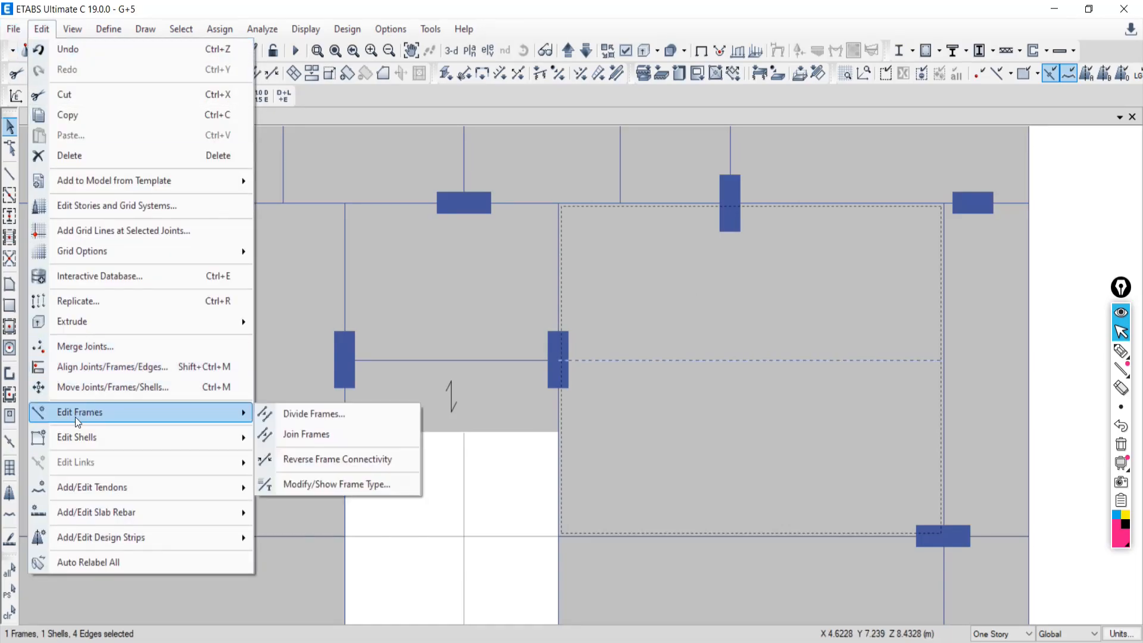
mouse_move(78, 443)
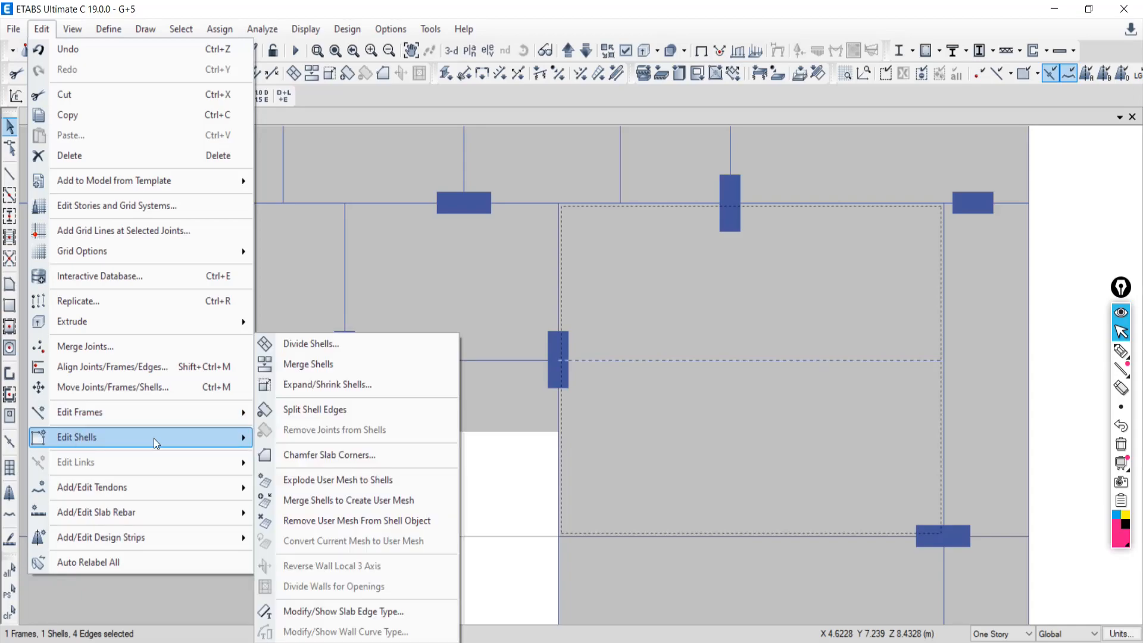
left_click(348, 344)
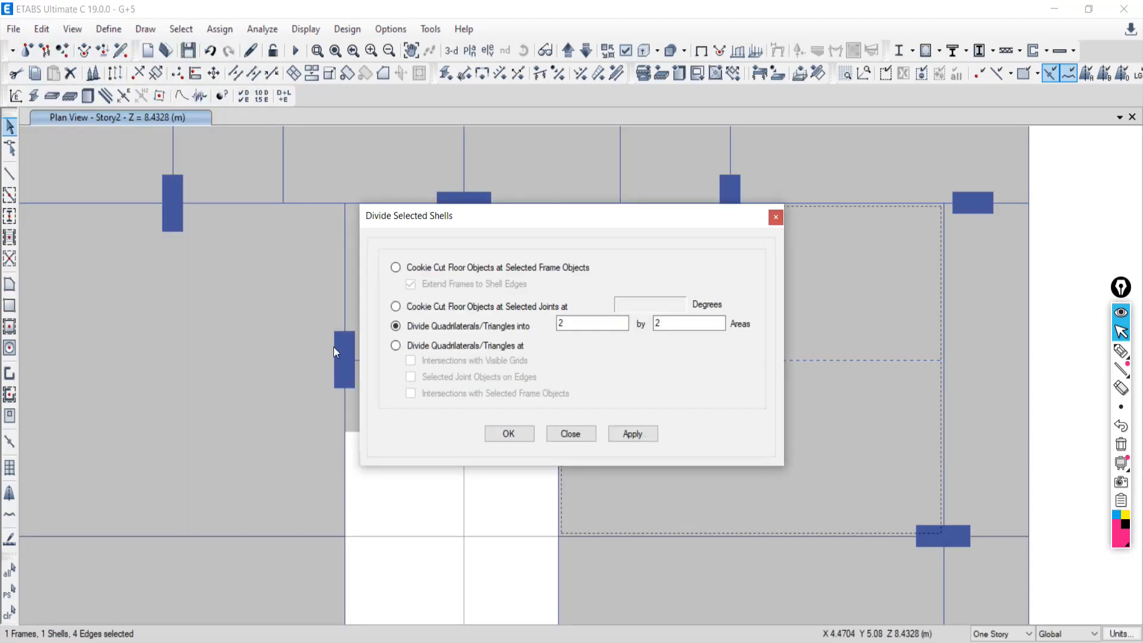
left_click_drag(500, 218, 232, 197)
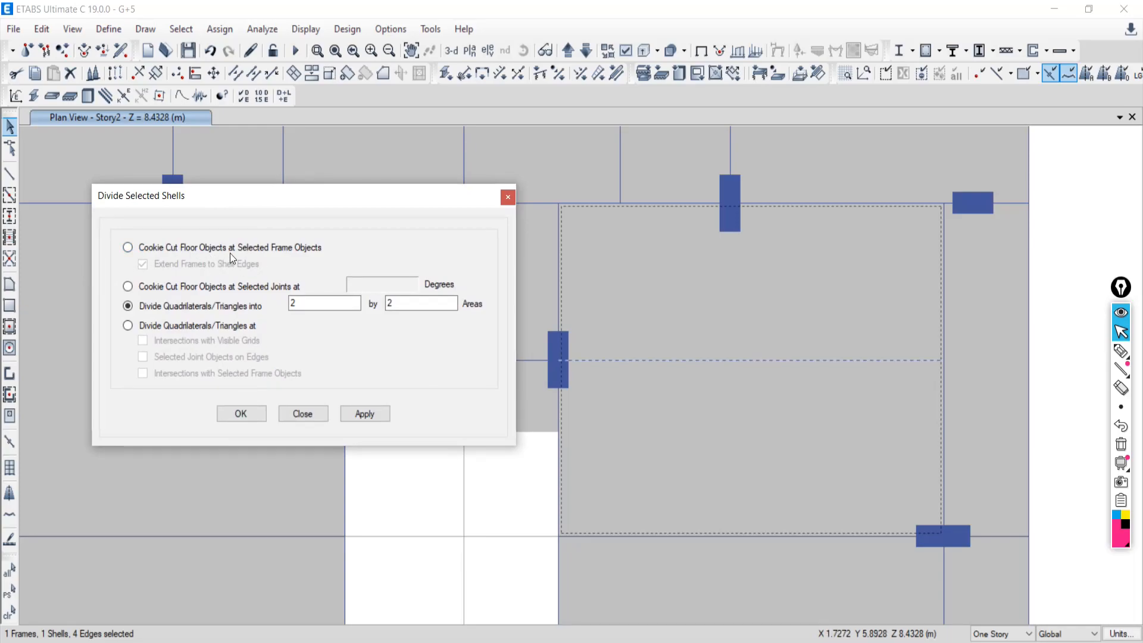
left_click(127, 248)
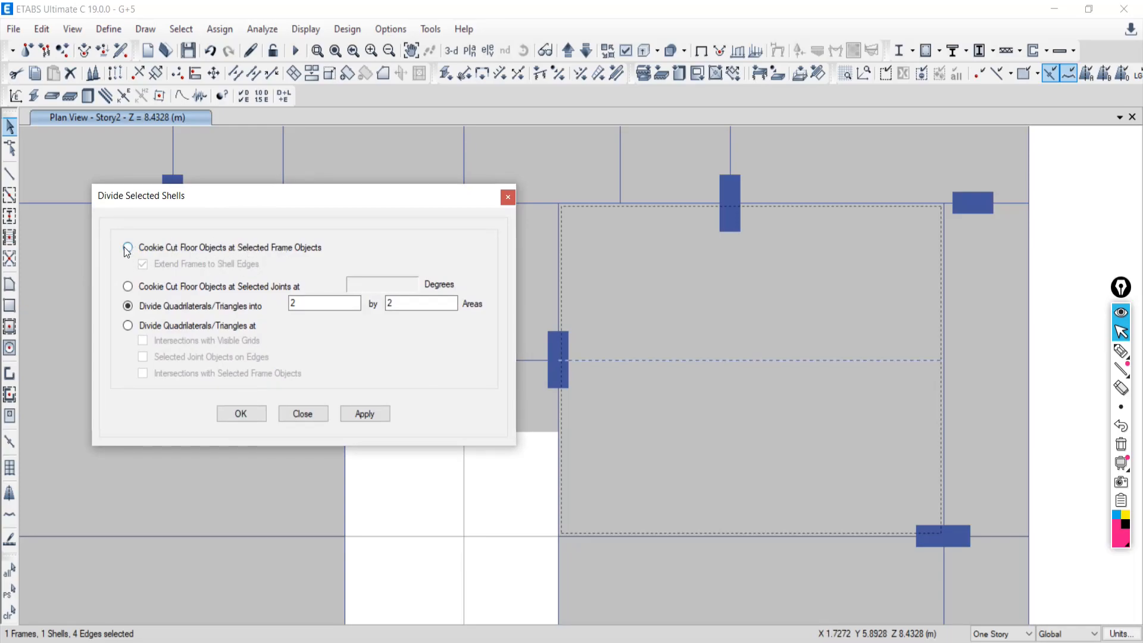
left_click(355, 414)
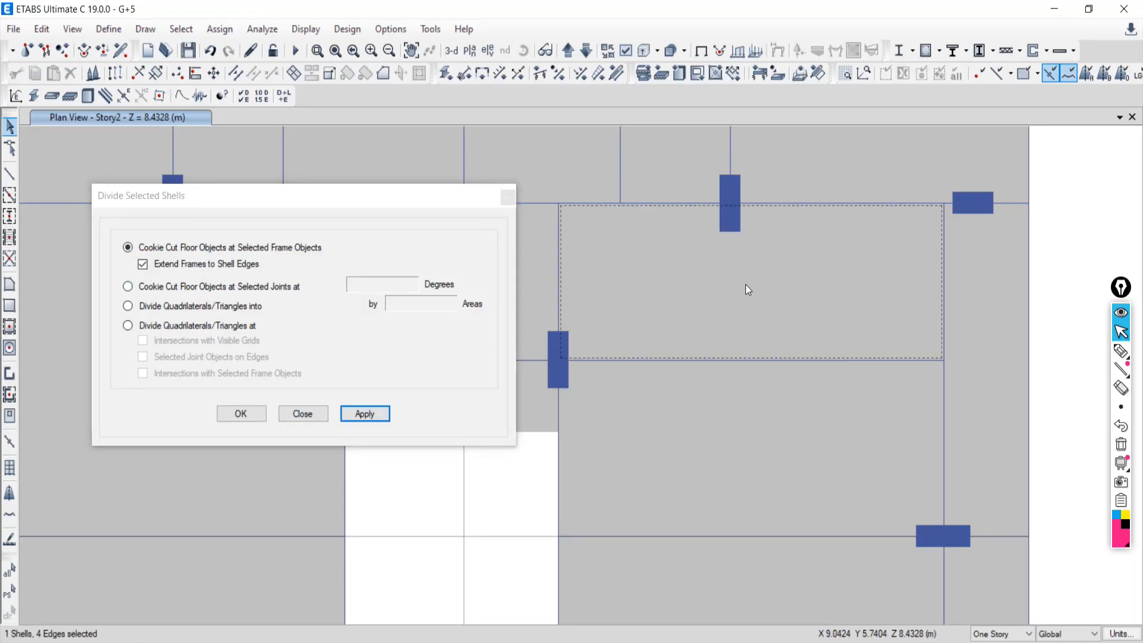
- Check the two divided slab panels by selecting and deselecting them, and delete the beam between them
left_click(740, 401)
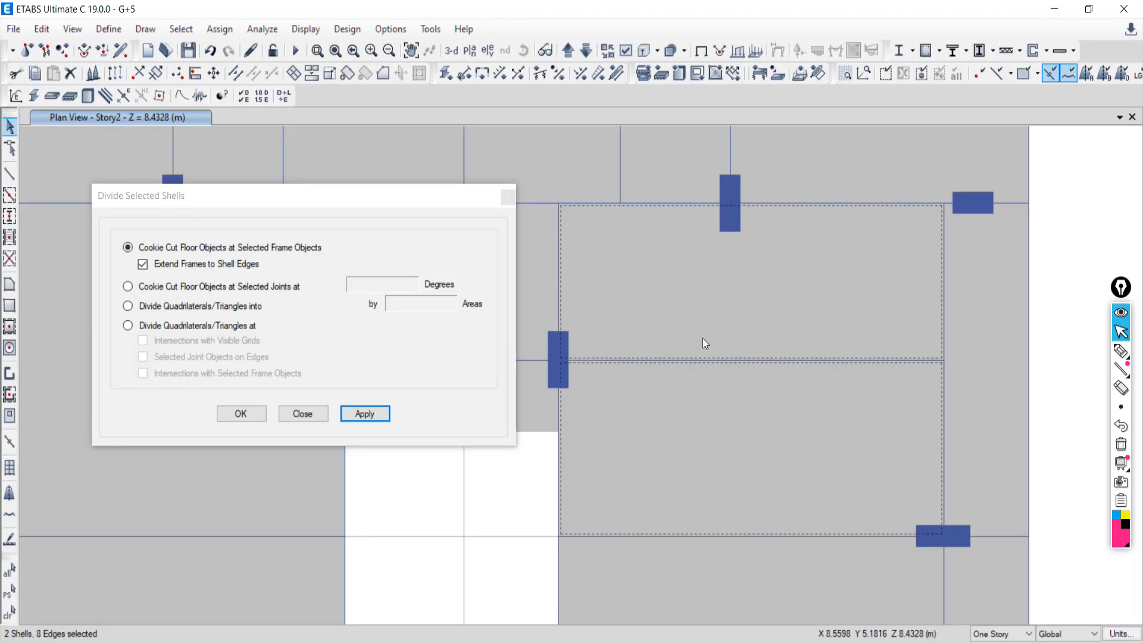
left_click(723, 398)
left_click(724, 314)
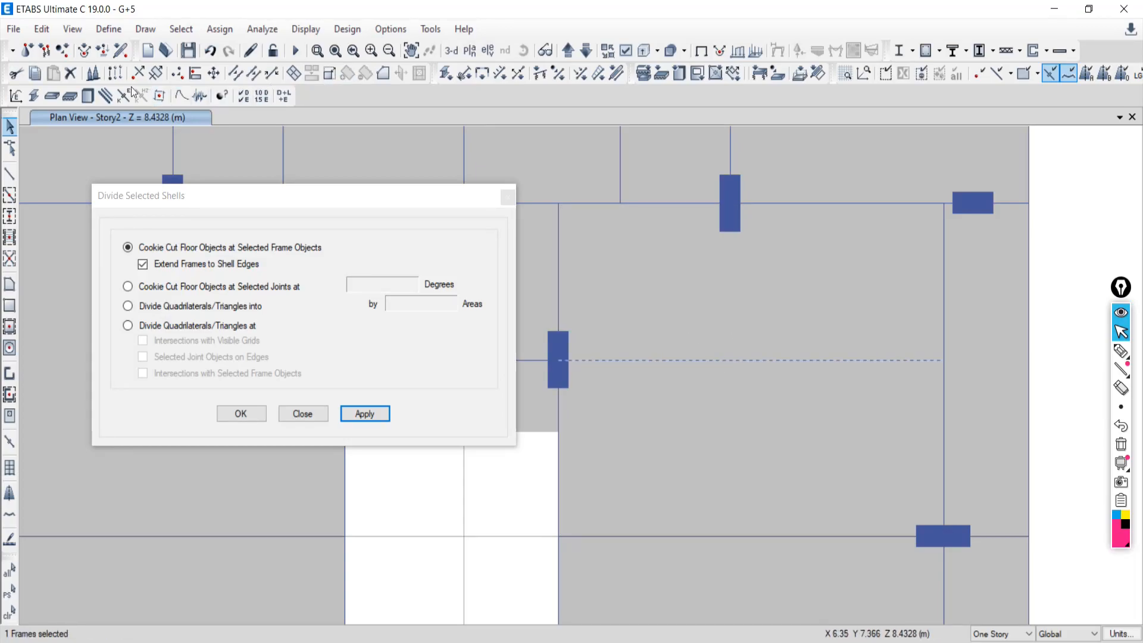
left_click(71, 74)
- Select and deselect each of the two slab panels to check the split without the beam, and close the shell division dialog
left_click(747, 419)
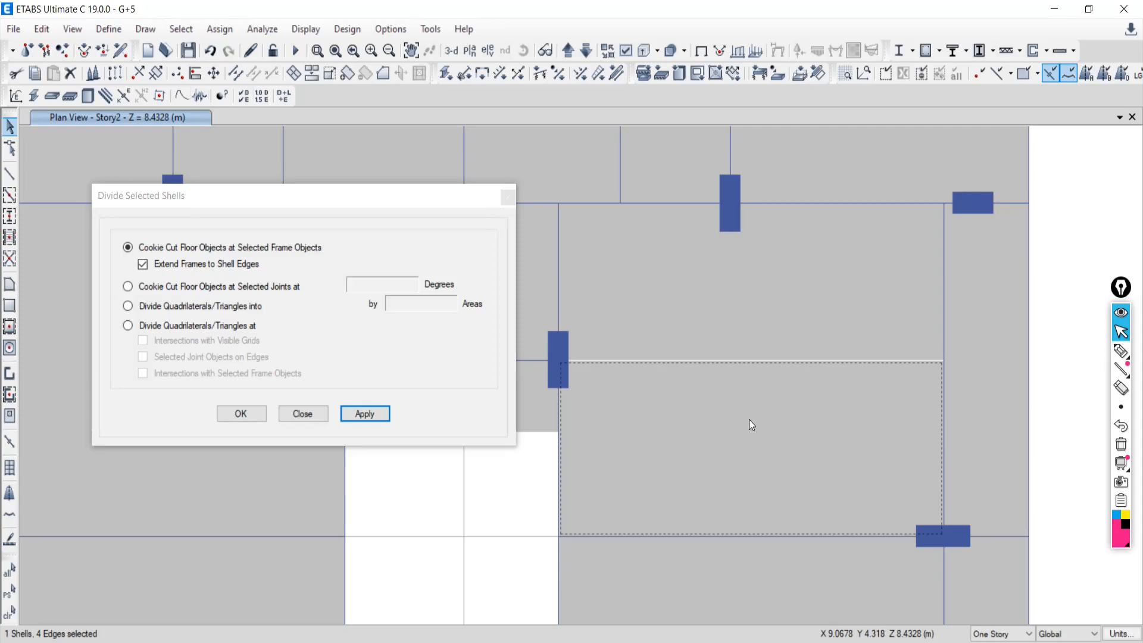
left_click(731, 293)
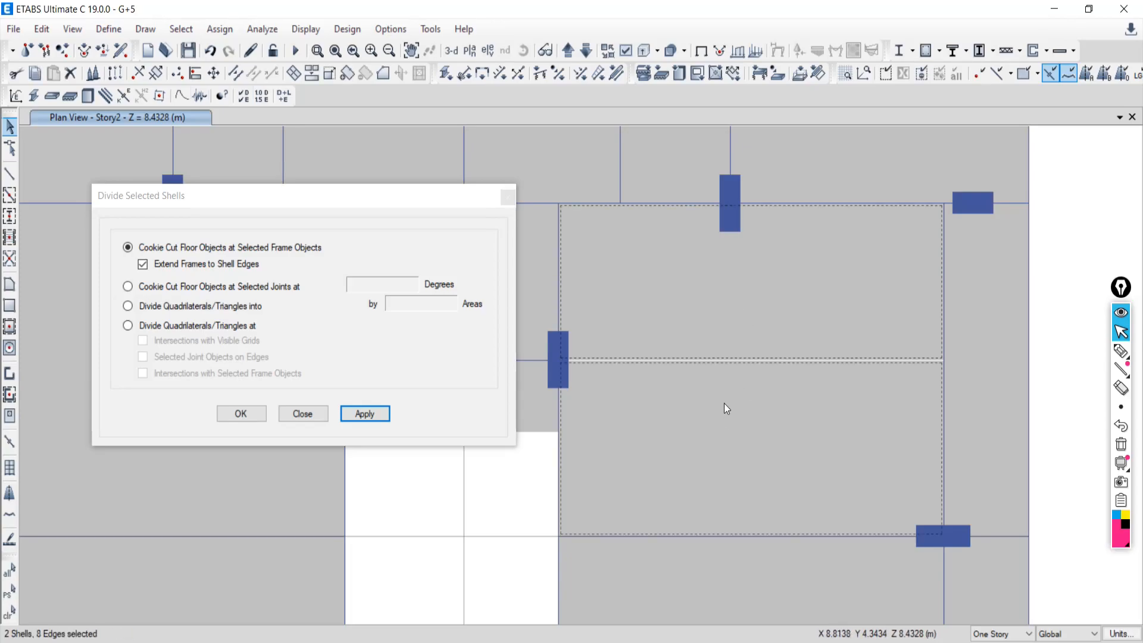
left_click(727, 319)
left_click(730, 417)
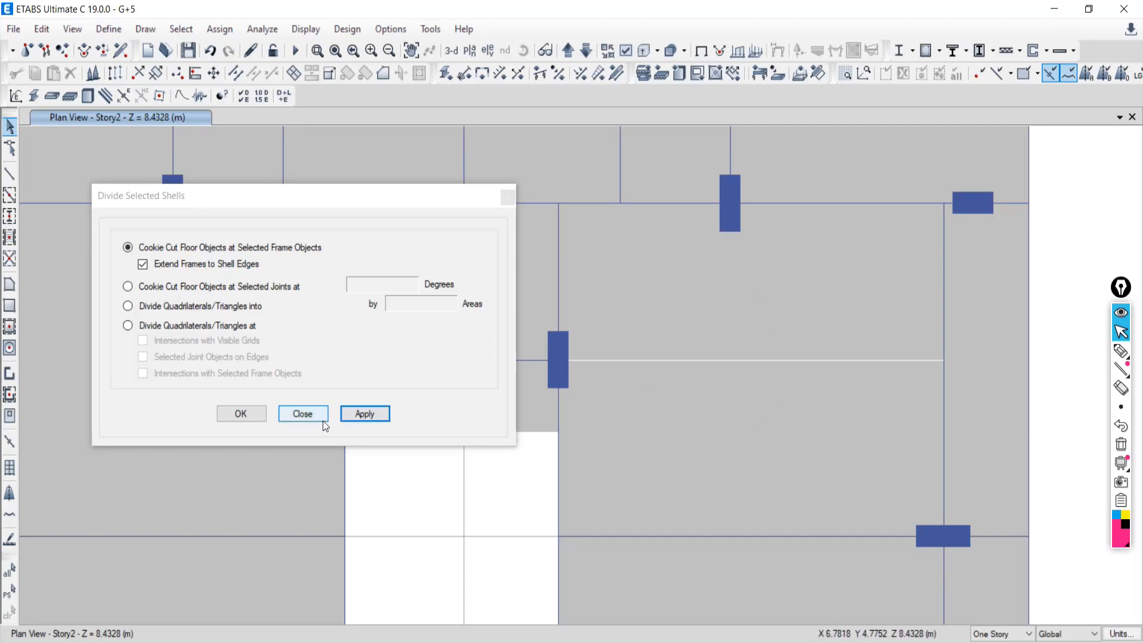
left_click(303, 414)
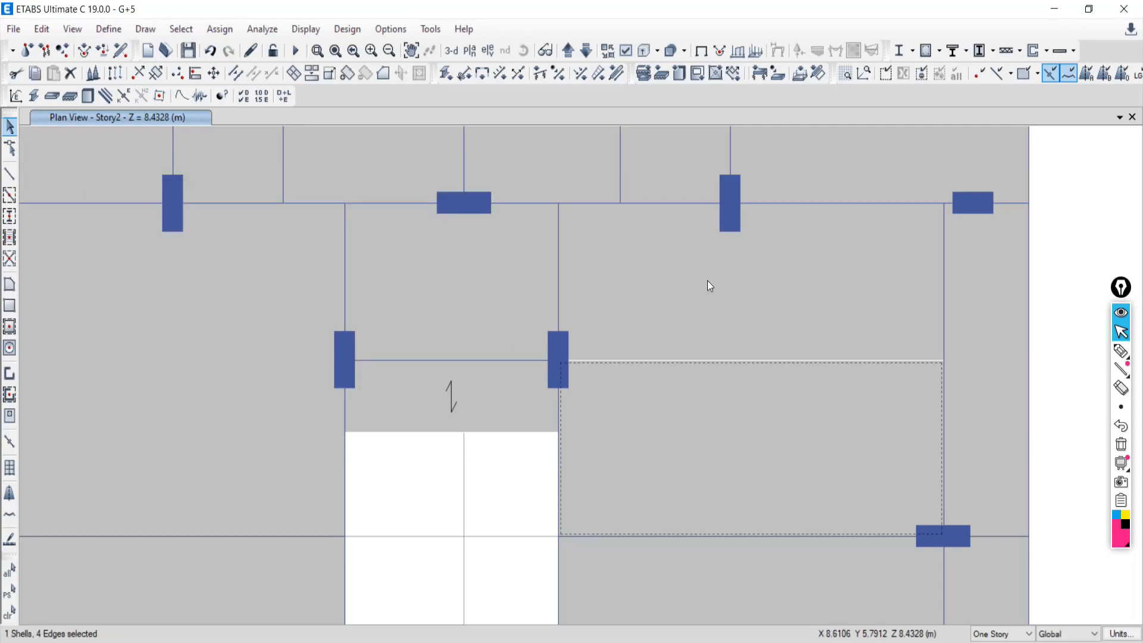
- Merge the two slab panels between grids F–H and 3–5 into one shell
left_click(41, 29)
mouse_move(59, 436)
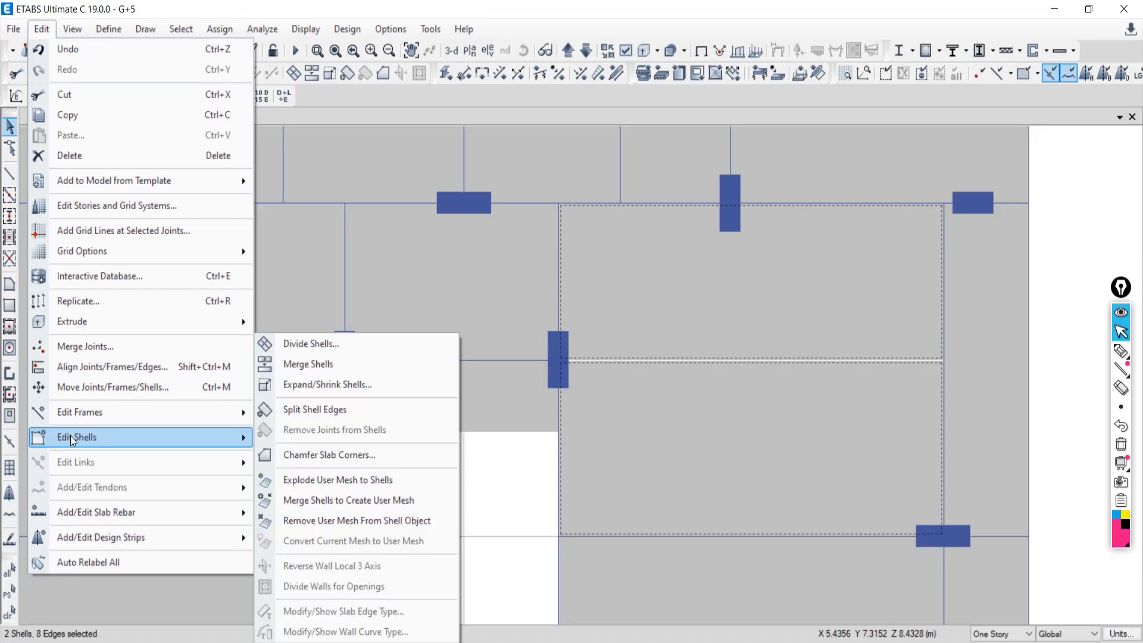
left_click(309, 368)
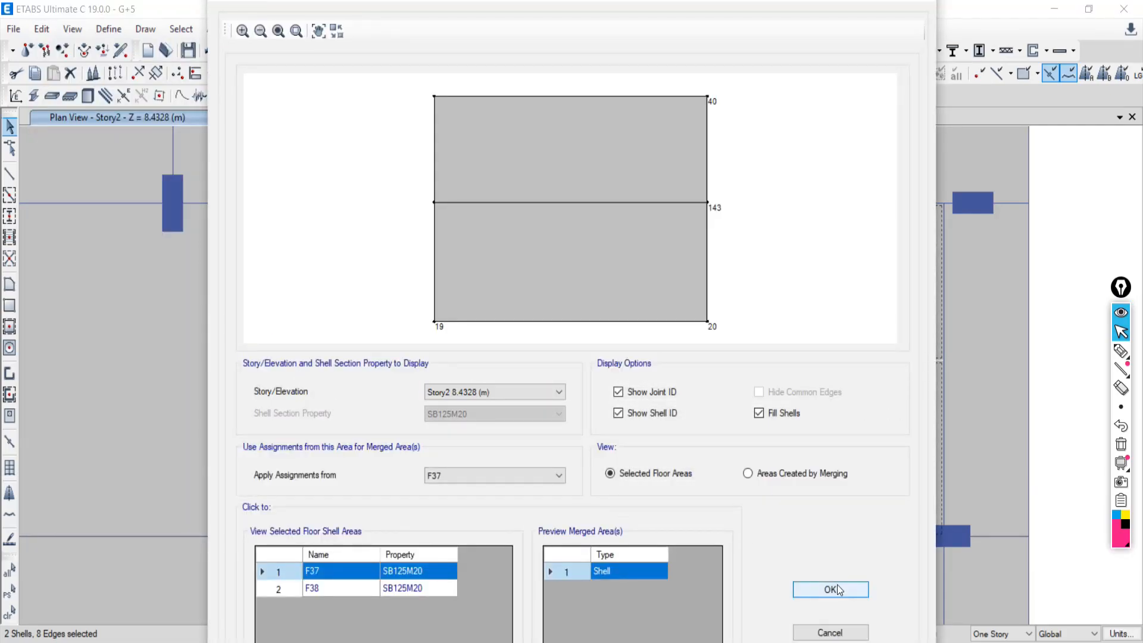
left_click(829, 591)
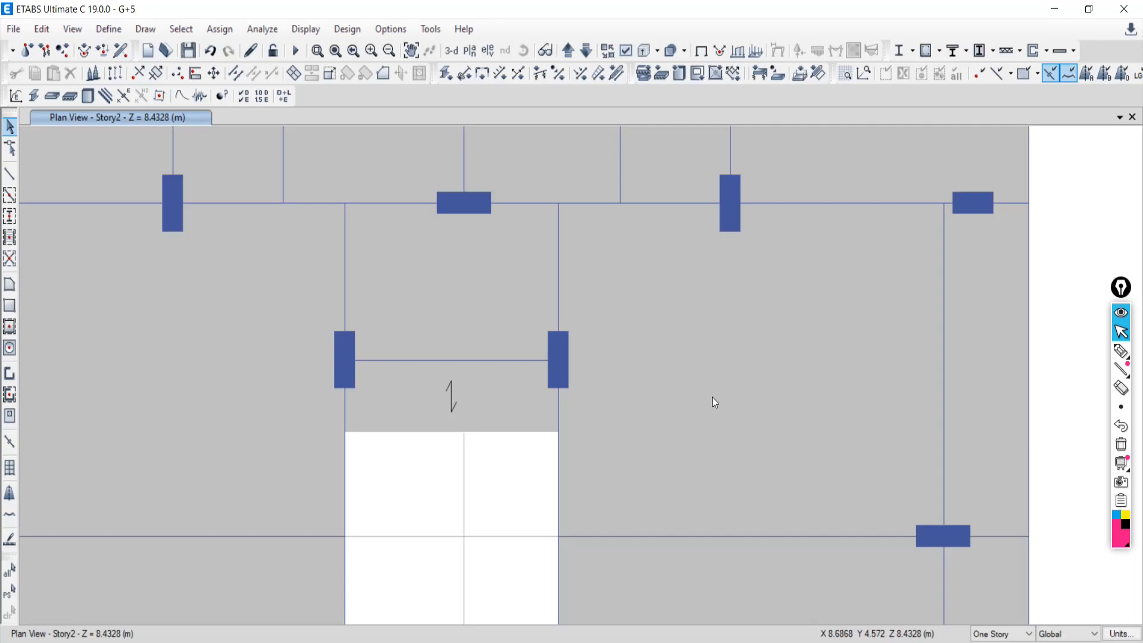
- Delete the short secondary beam between grids F and G, just above grid 5
scroll(699, 395, "down", 5)
scroll(688, 357, "up", 3)
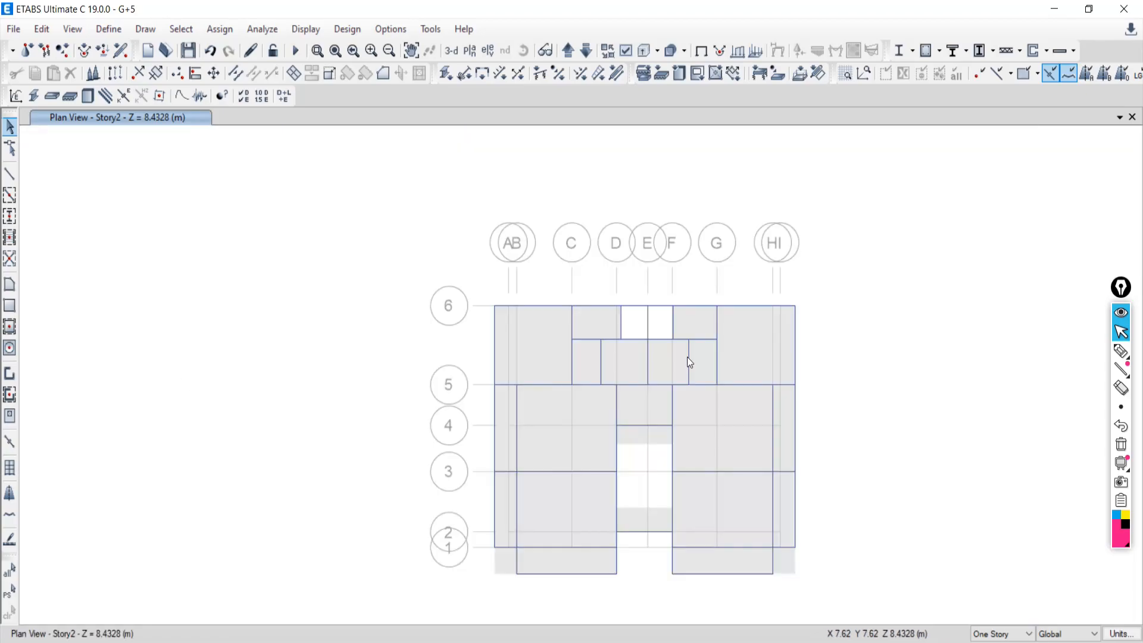
left_click(668, 370)
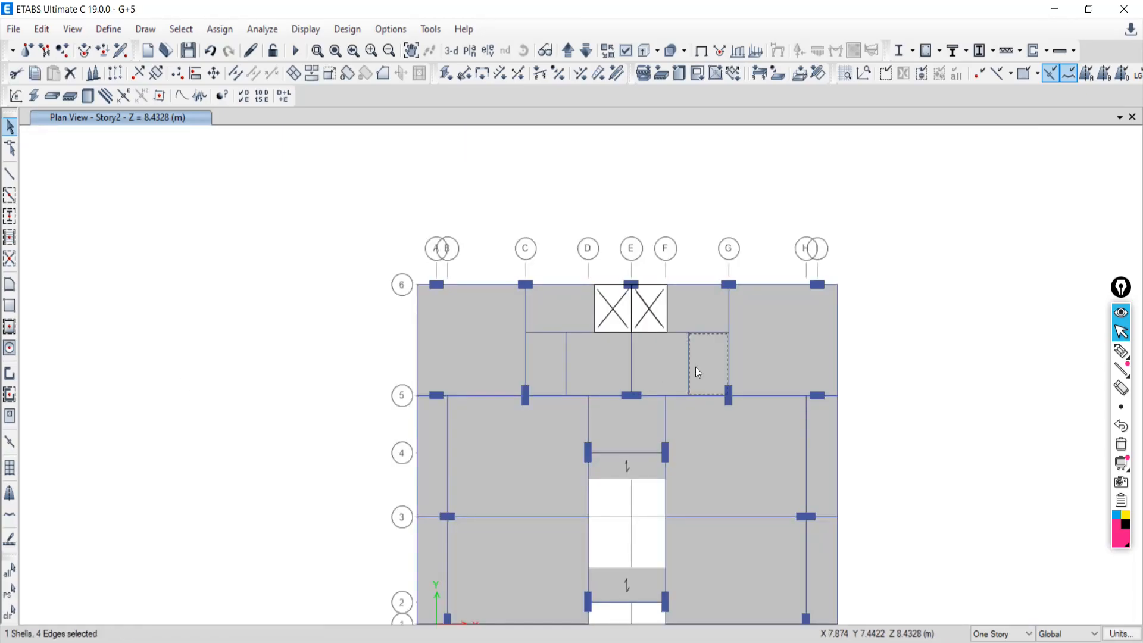
scroll(695, 363, "up", 3)
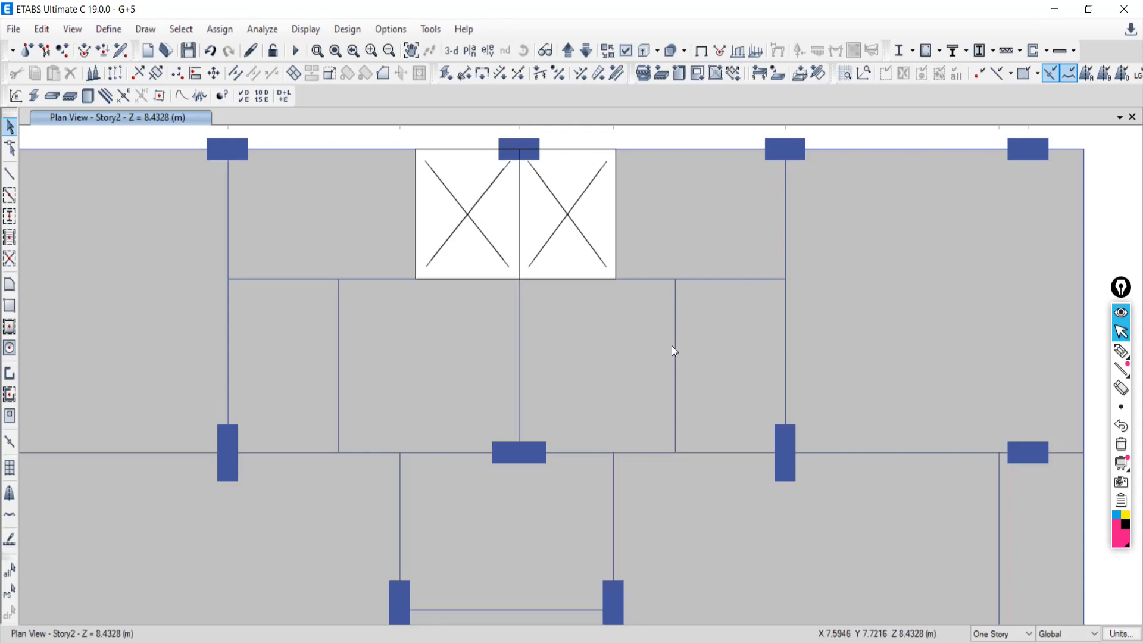
left_click(674, 338)
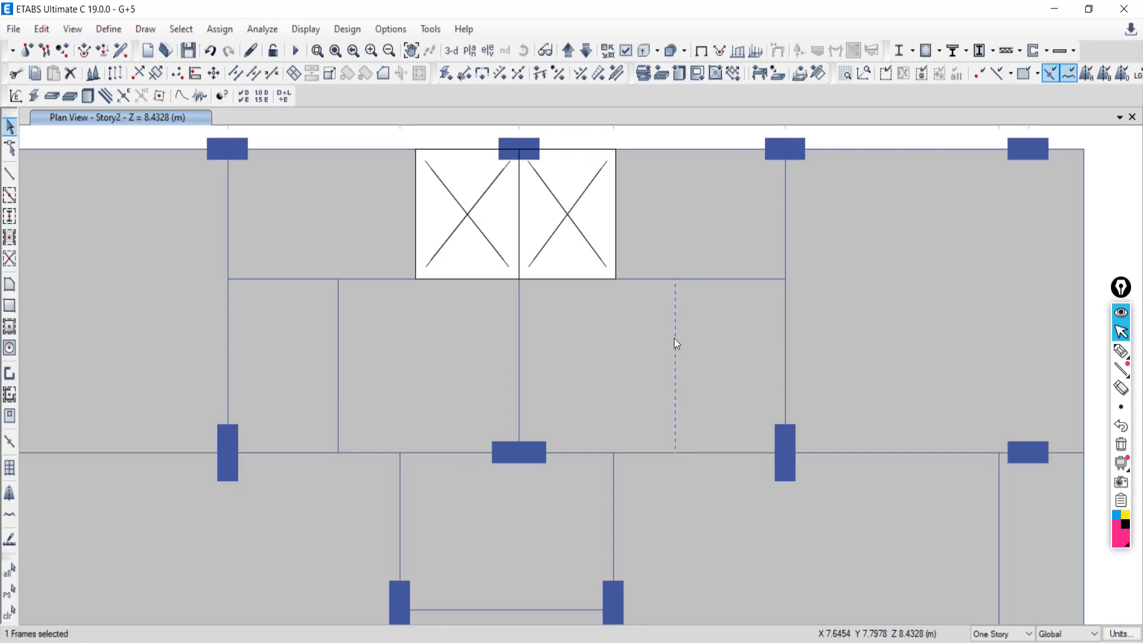
left_click(70, 73)
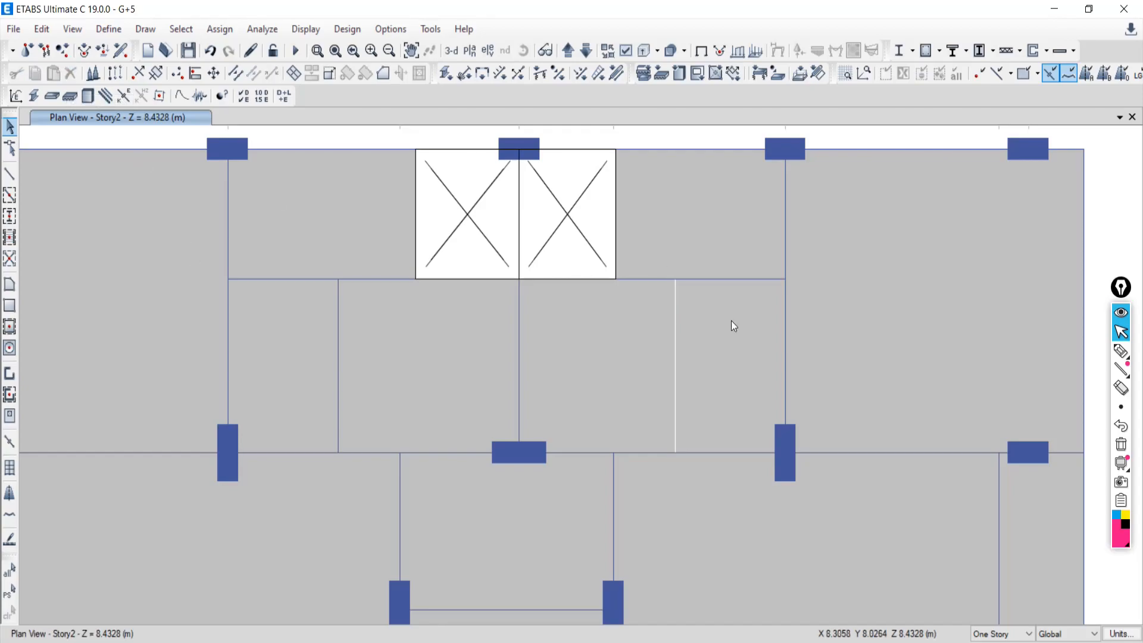
- Merge the two slab panels between grids E and G, above grid 5, into one shell
left_click(704, 351)
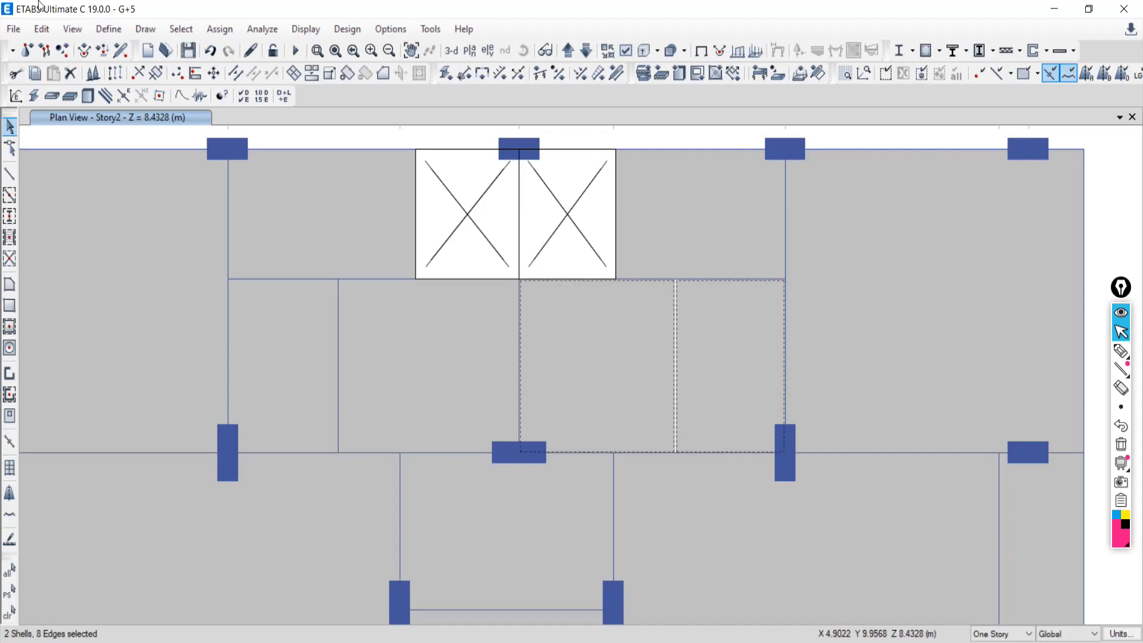
left_click(46, 29)
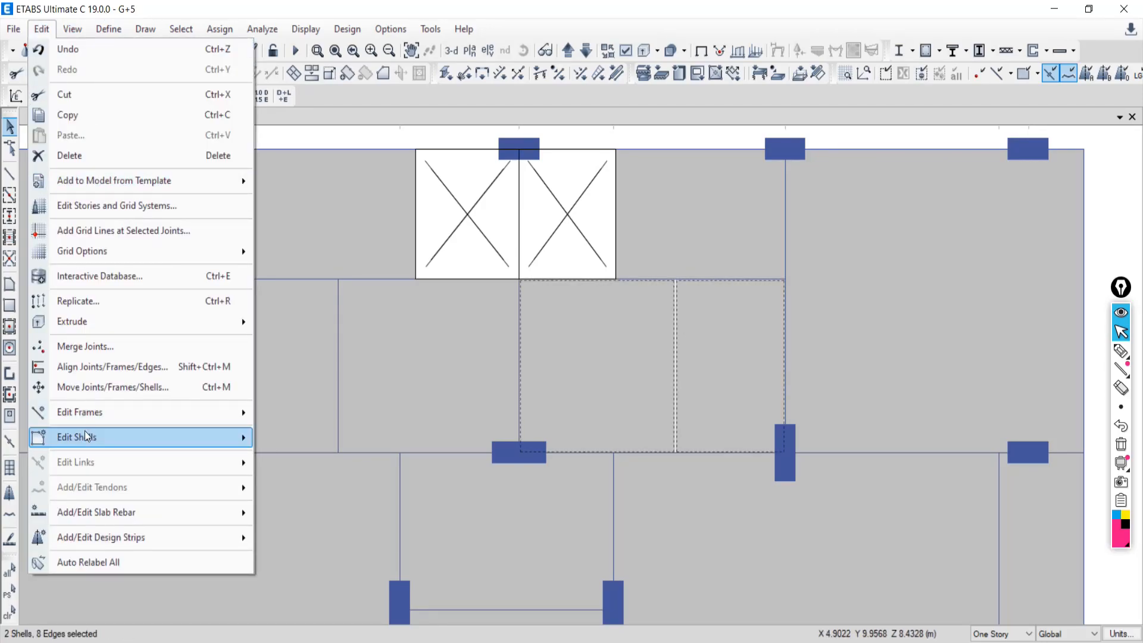
mouse_move(88, 438)
left_click(303, 364)
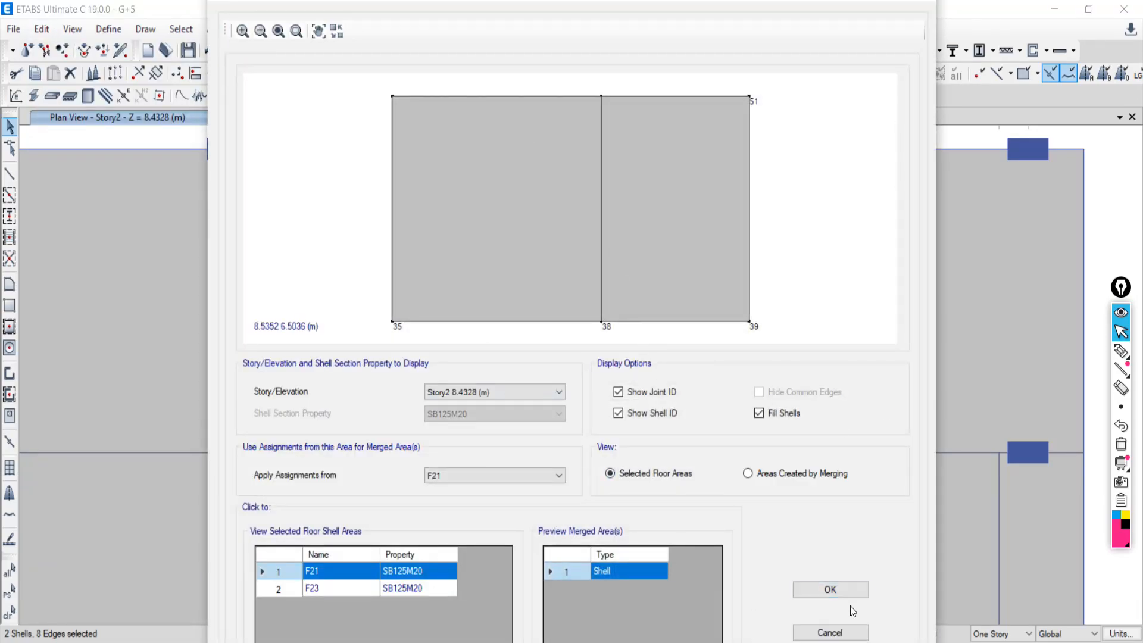
left_click(813, 594)
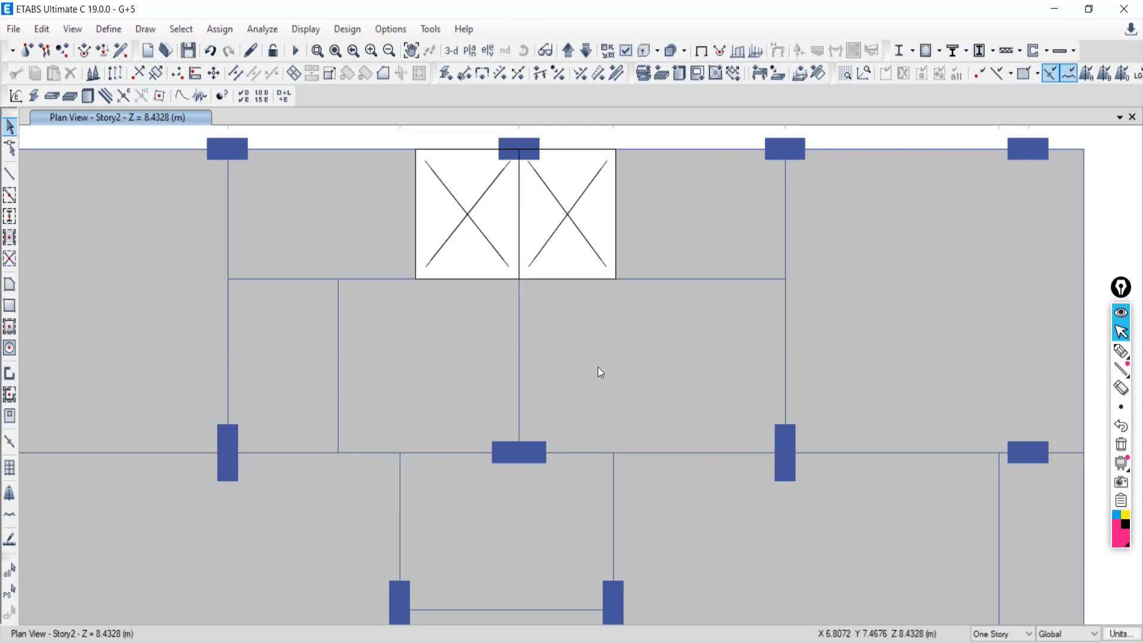
- Examine the Divide Frames options for breaking beams and close the dialog without applying anything
scroll(717, 444, "down", 3)
middle_click_drag(694, 518, 645, 280)
middle_click_drag(651, 377, 619, 443)
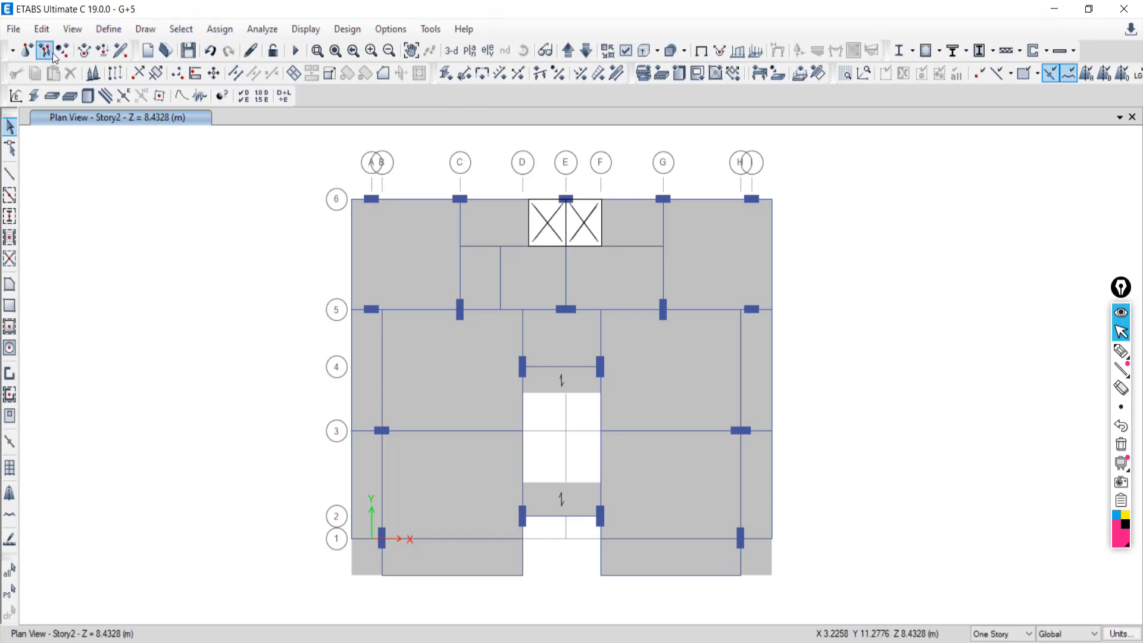
left_click(41, 29)
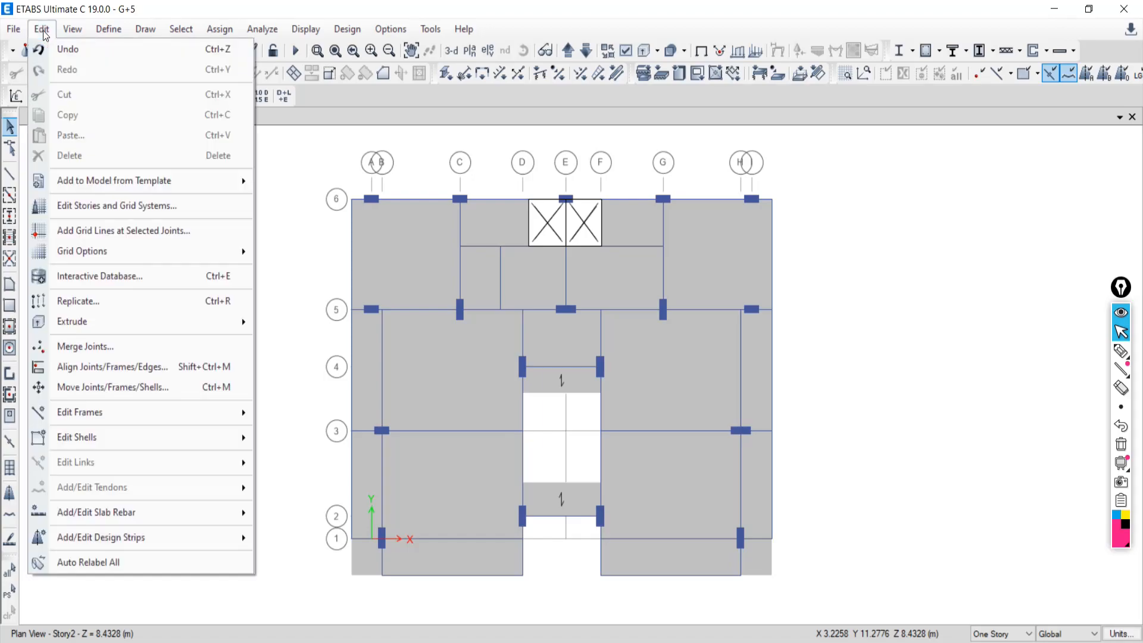
mouse_move(60, 424)
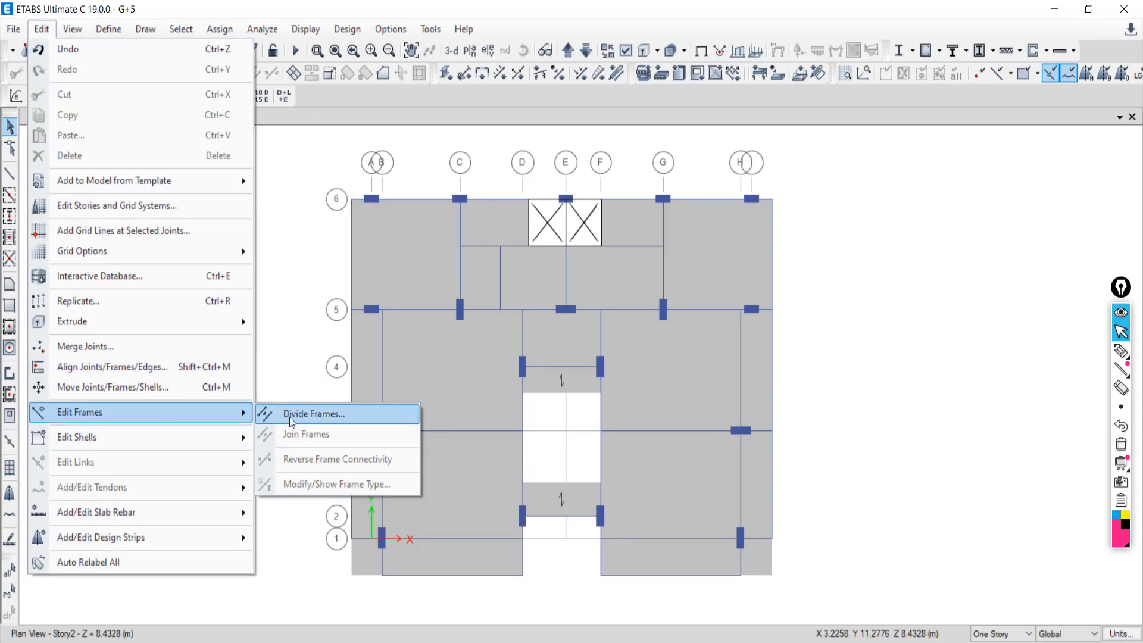
left_click(289, 417)
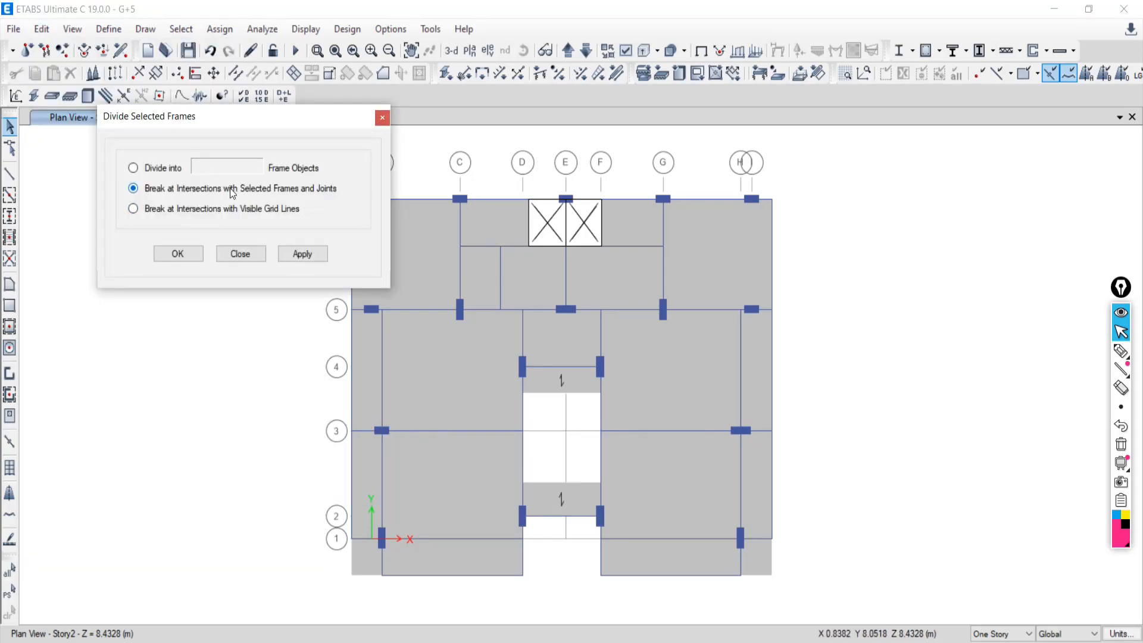
left_click(240, 255)
- Look through the shell editing commands for dividing and merging, and clear the current selection in the plan
left_click(41, 29)
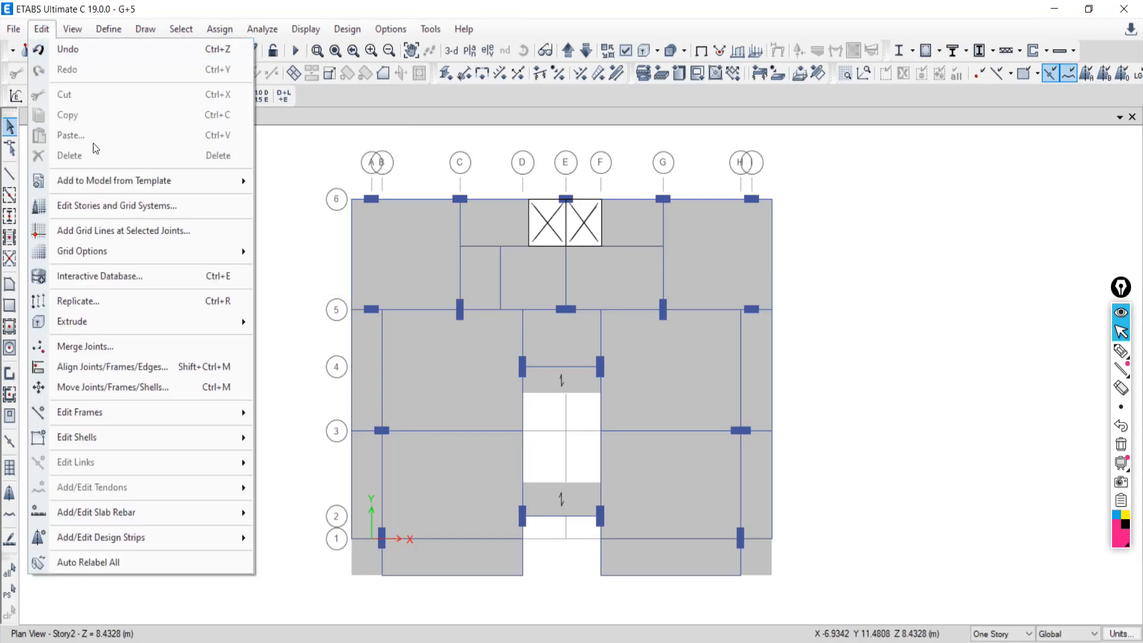
mouse_move(228, 451)
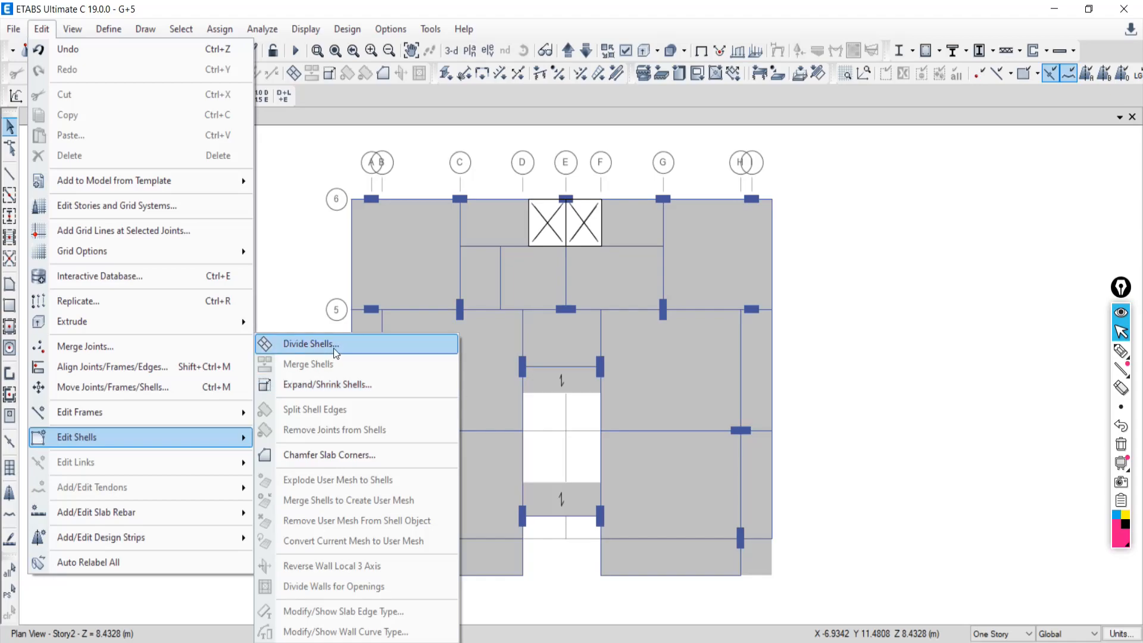
left_click(861, 378)
left_click(9, 613)
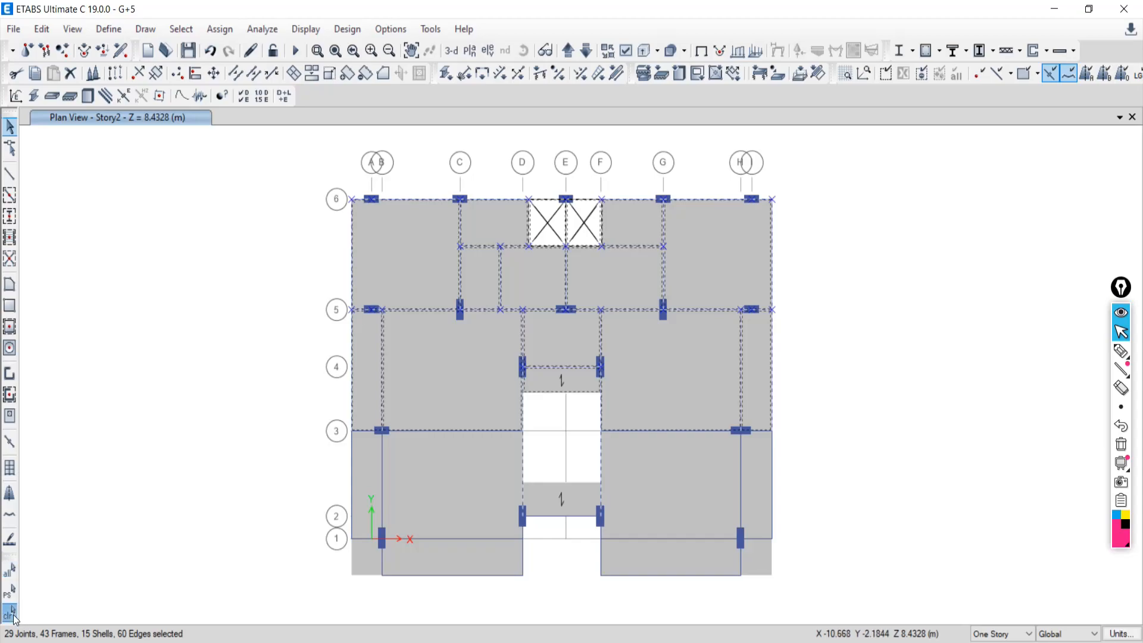
scroll(527, 358, "down", 5)
scroll(529, 360, "up", 5)
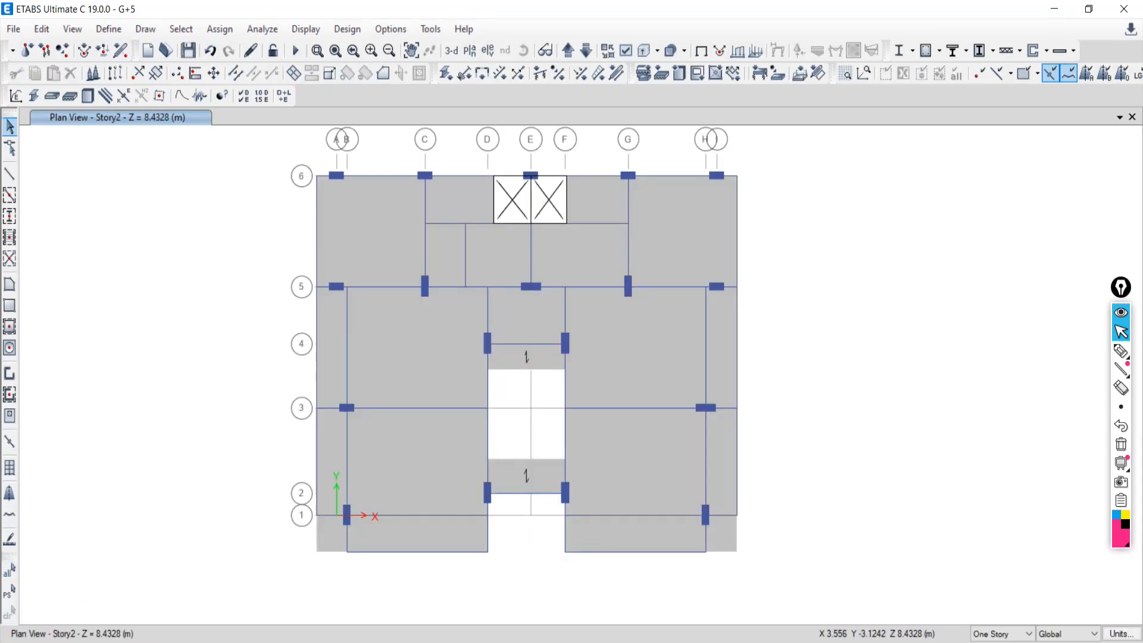
- Switch to IMPORTANT COMMANDS.pdf and read topic 11, highlighting point load, UDL, UVL and areal load in turn
key("alt+Tab")
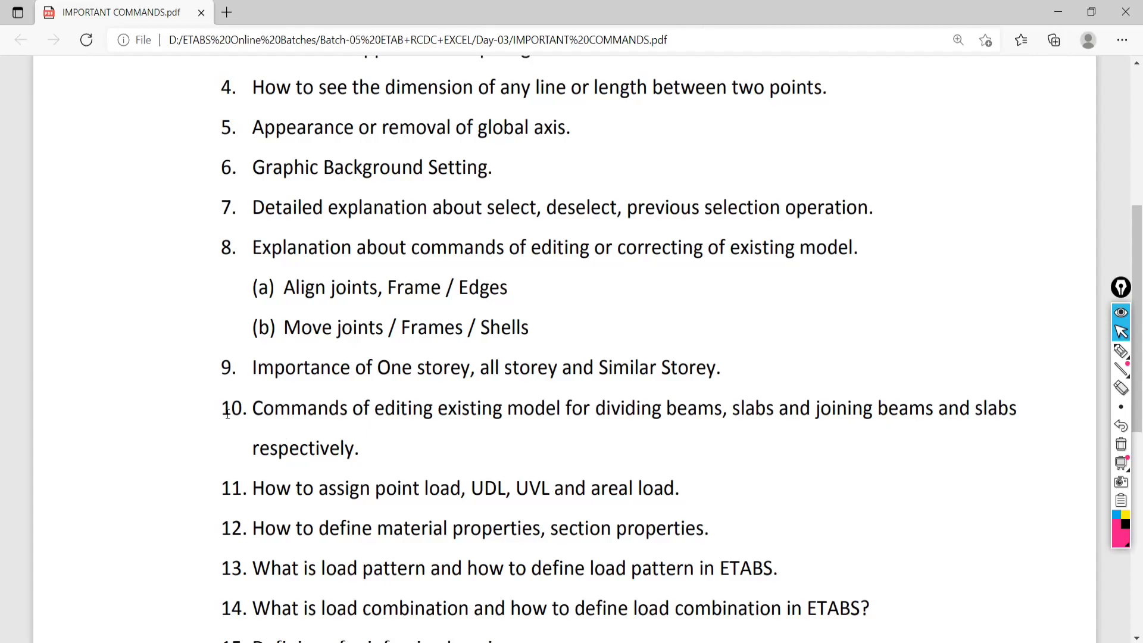
scroll(227, 415, "down", 3)
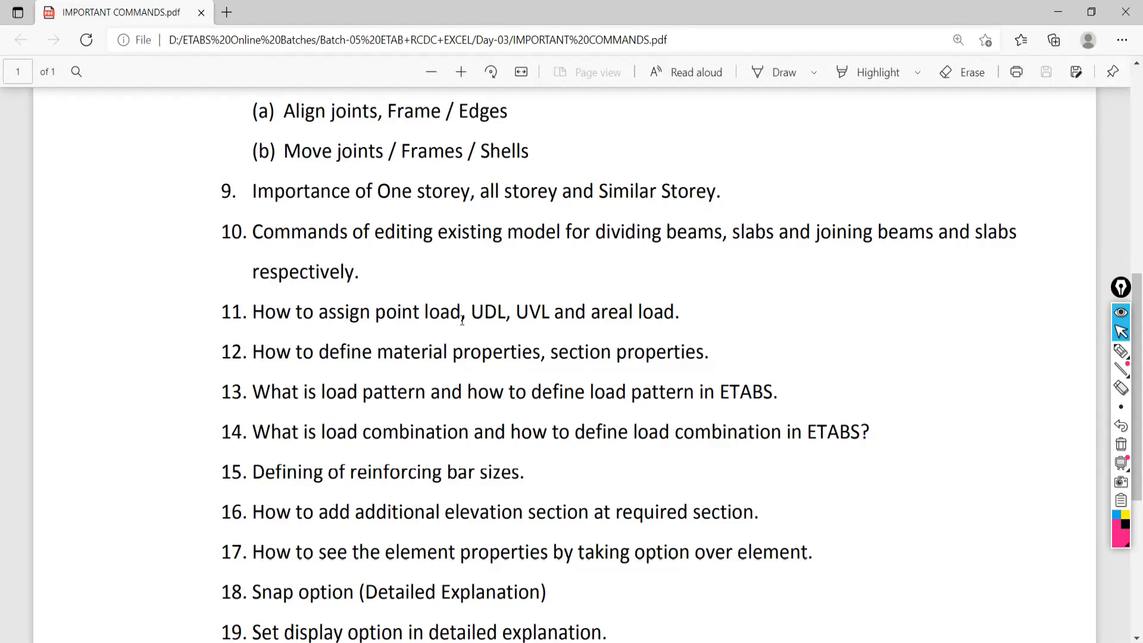
left_click_drag(462, 313, 375, 313)
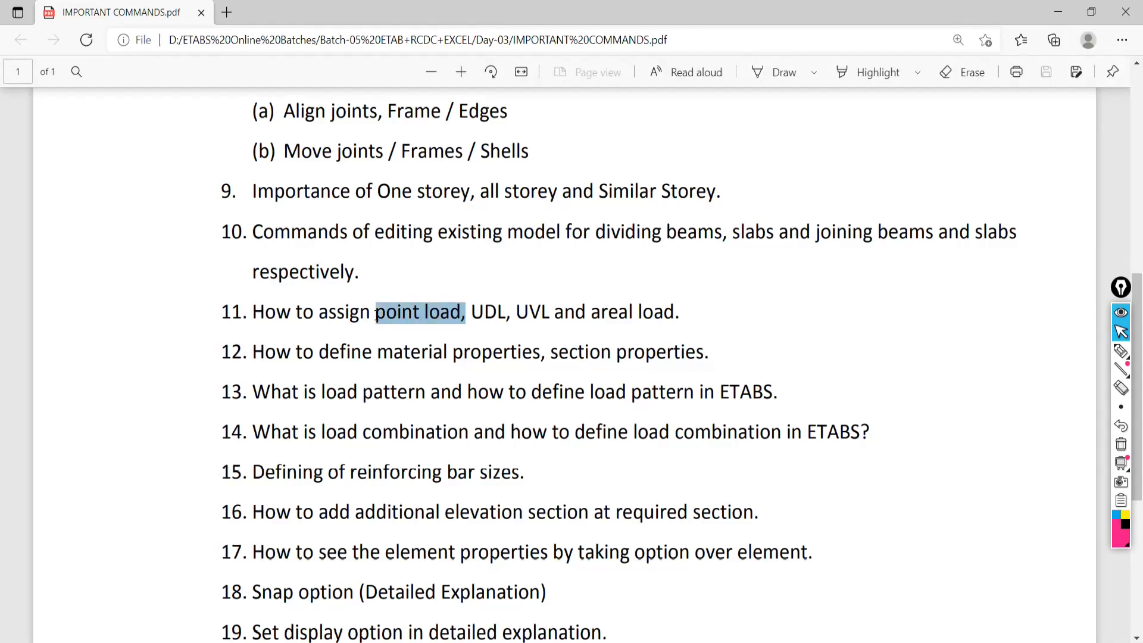
left_click(463, 317)
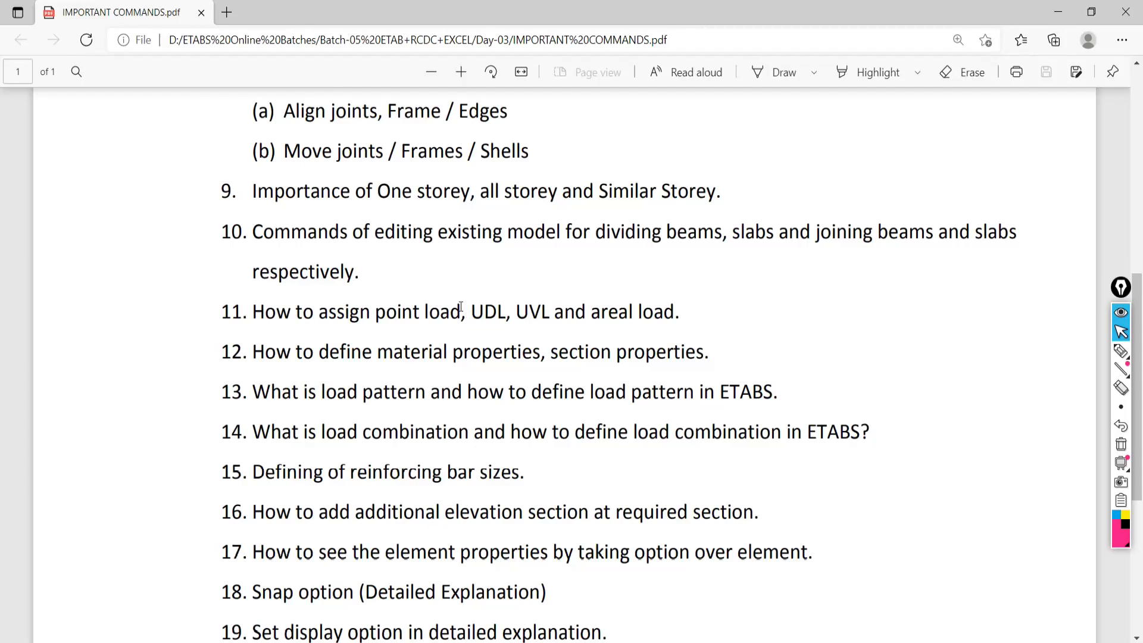
double_click(460, 309)
left_click(379, 318)
left_click_drag(507, 311, 474, 310)
left_click(476, 325)
left_click(529, 318)
left_click_drag(553, 314, 518, 313)
left_click(560, 332)
left_click_drag(671, 307, 587, 316)
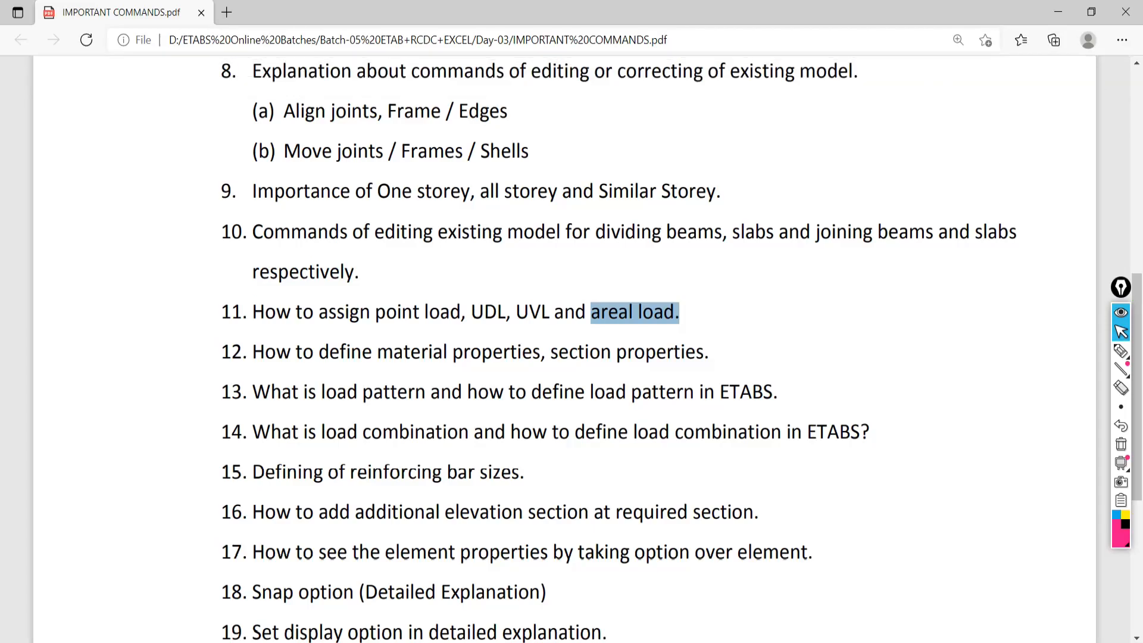
- Return to ETABS, select the slab panel between grids A–C and 5–6, and examine the joint, frame and shell load assignment options
key("alt+Tab")
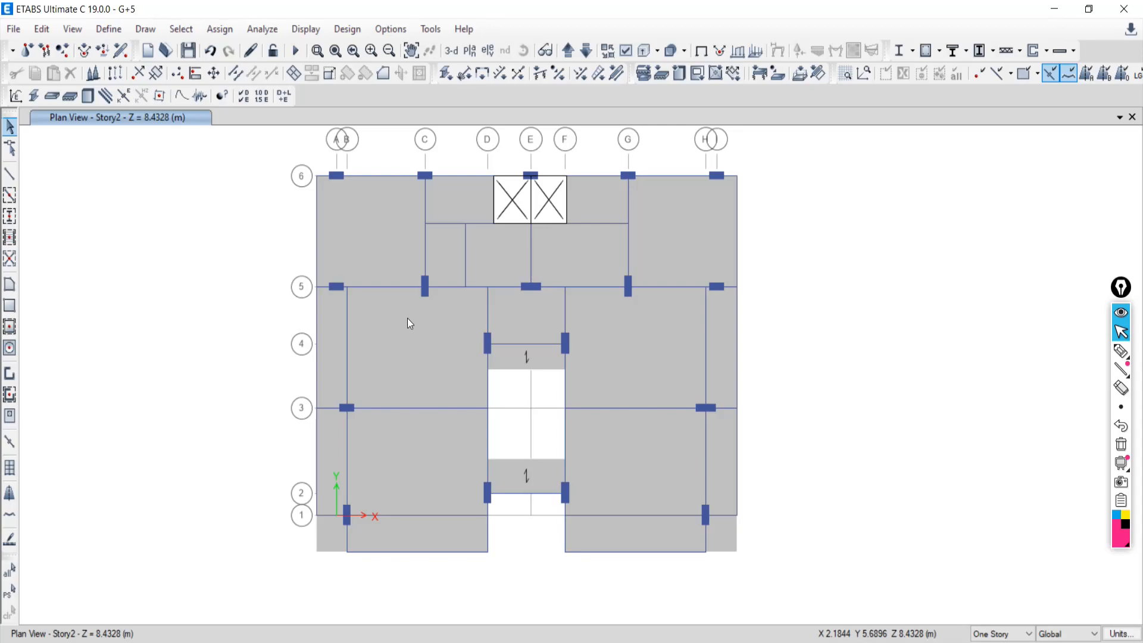
left_click(369, 234)
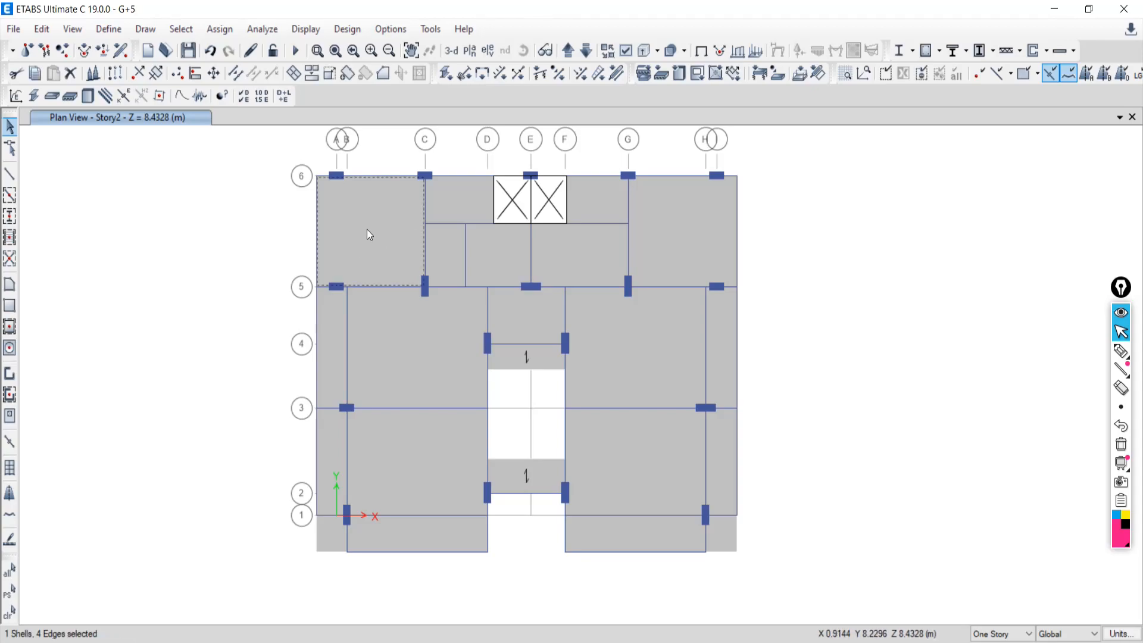
left_click(217, 30)
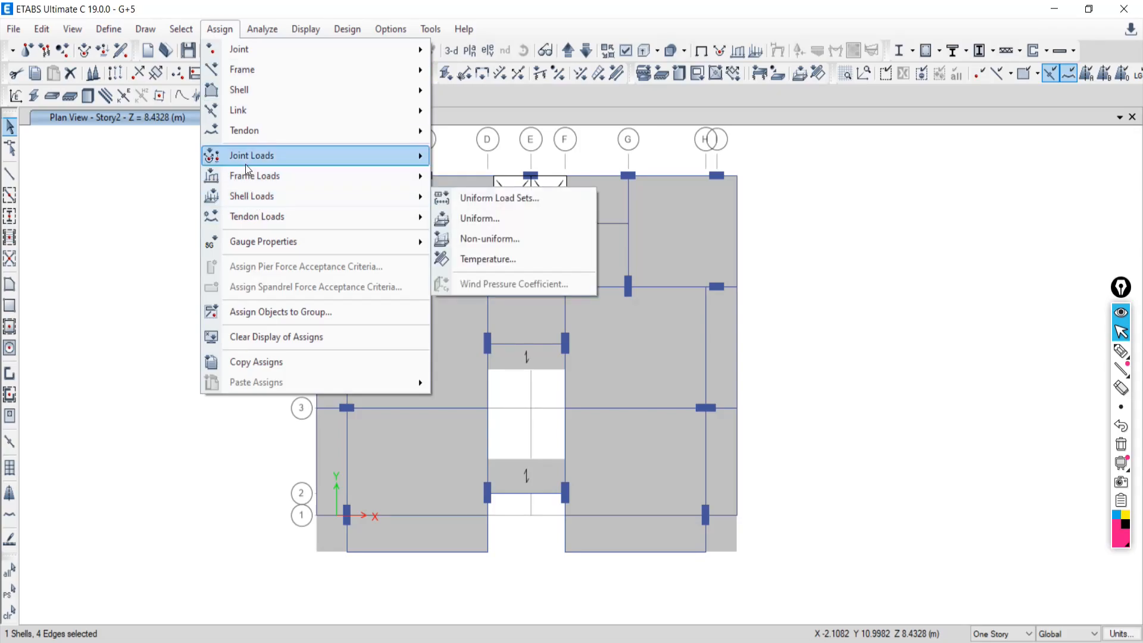
mouse_move(244, 160)
mouse_move(237, 180)
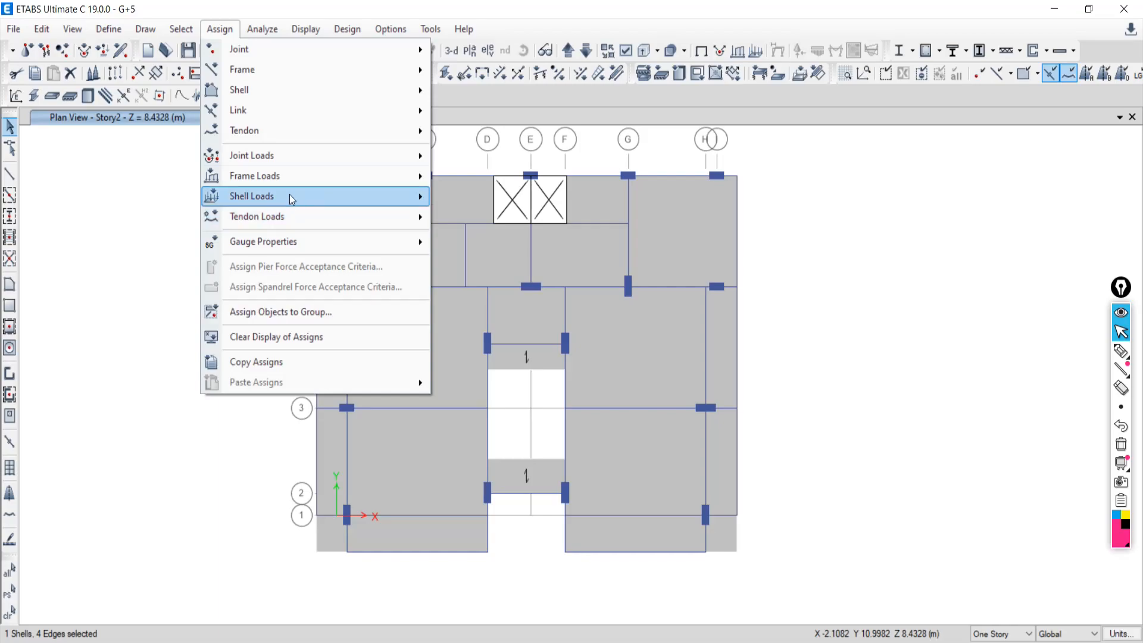
mouse_move(291, 196)
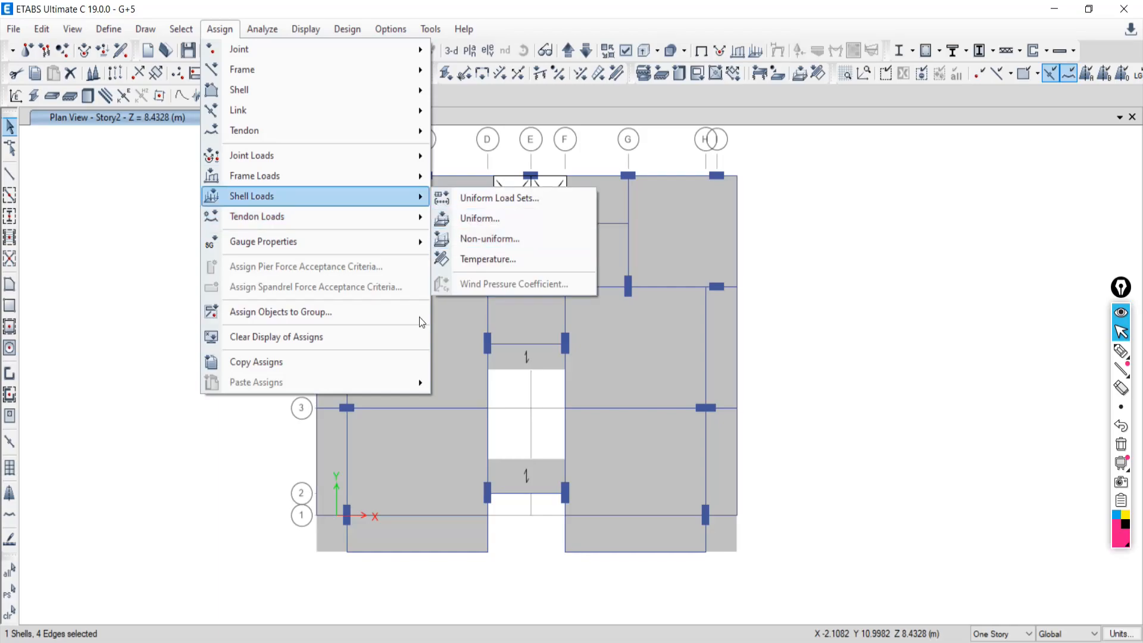
- Switch to IMPORTANT COMMANDS.pdf and read the remaining topics through number 20
key("alt+Tab")
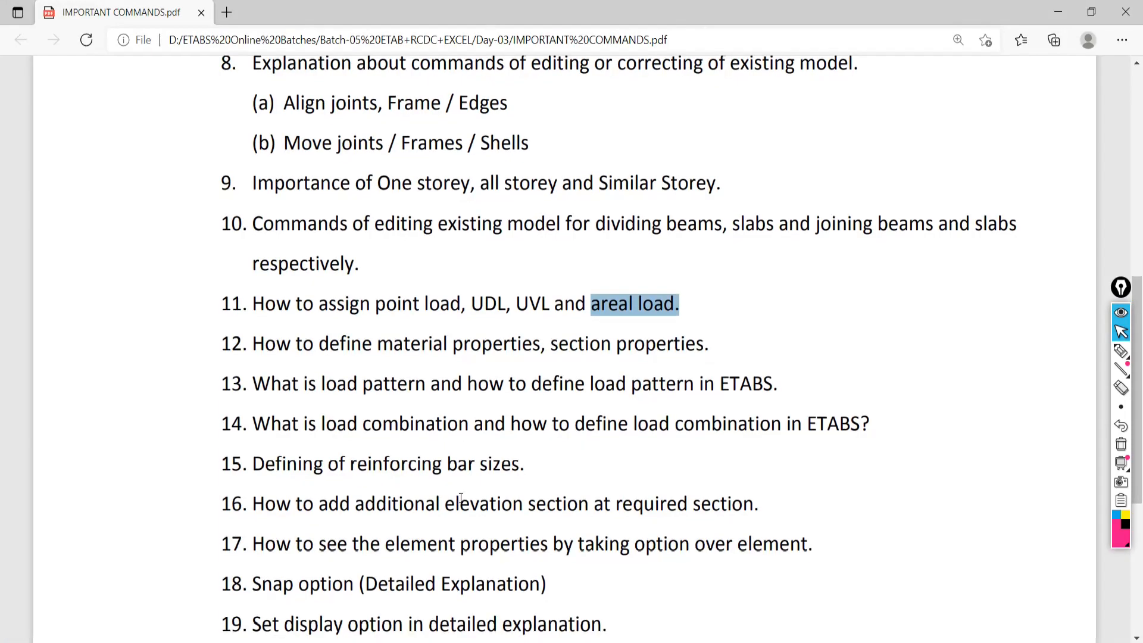
scroll(460, 498, "down", 5)
scroll(432, 462, "up", 1)
scroll(433, 462, "up", 3)
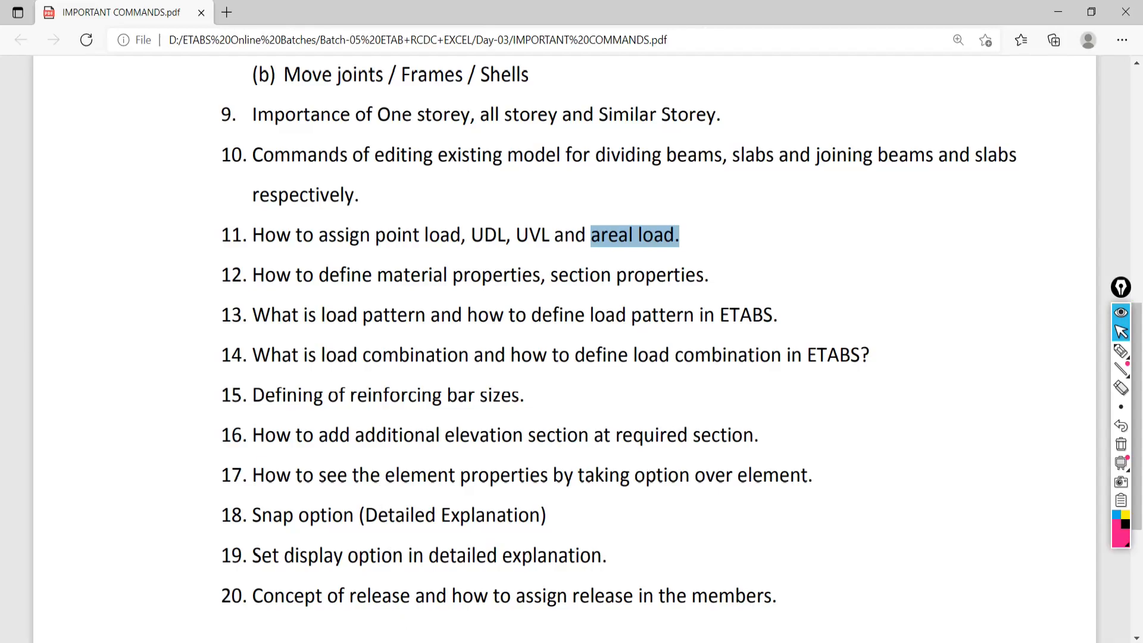
- Return to ETABS and handwrite 2 KN/m² beside the selected slab panel between grids A–C and 5–6
key("alt+Tab")
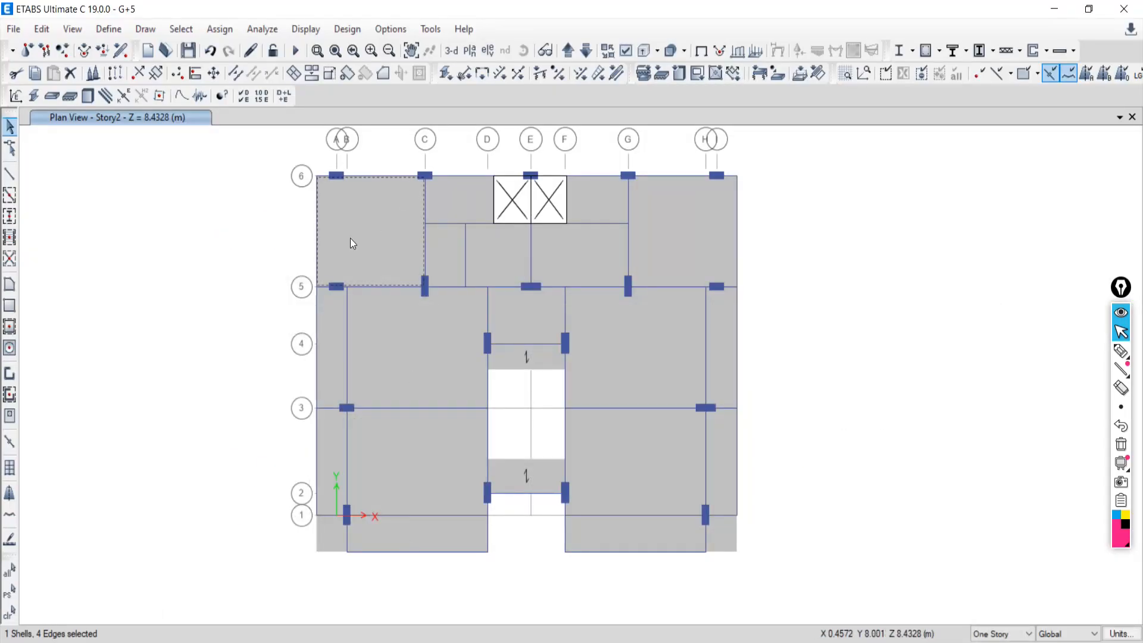
scroll(250, 264, "up", 3)
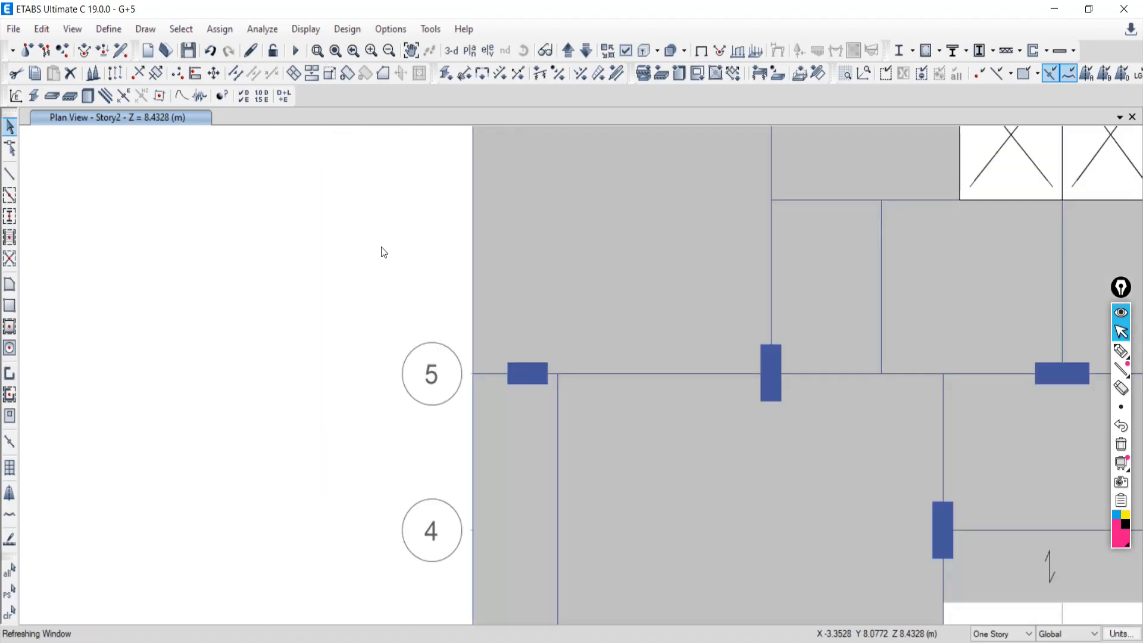
middle_click_drag(486, 254, 335, 434)
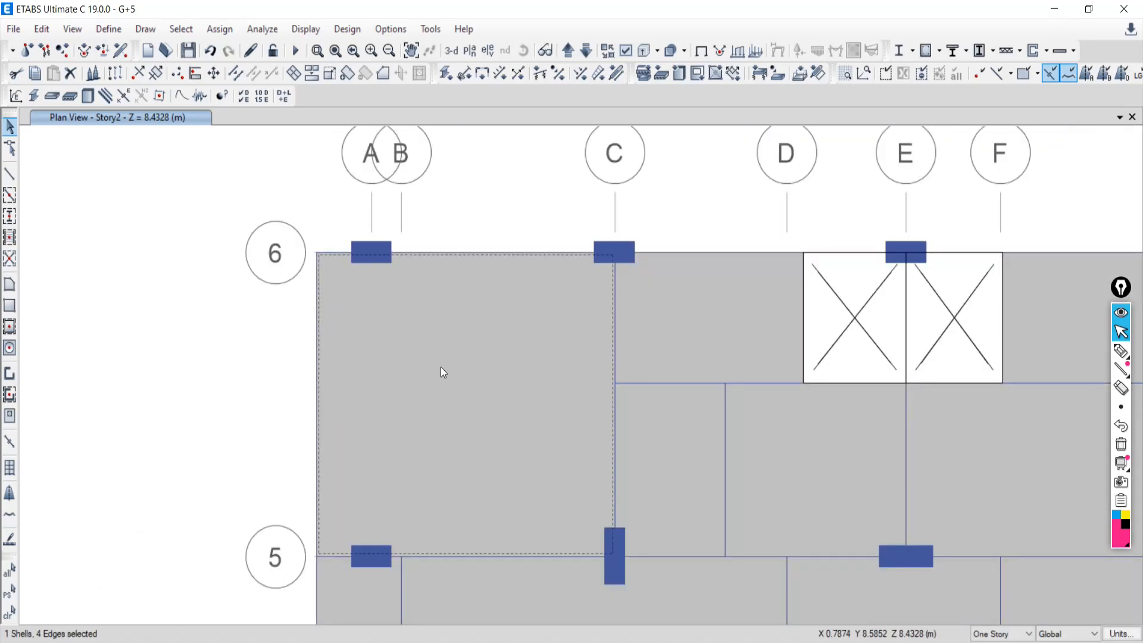
left_click(1120, 351)
left_click_drag(91, 209, 109, 241)
mouse_move(126, 201)
left_mouse_down()
mouse_move(127, 234)
mouse_move(156, 200)
mouse_move(166, 218)
mouse_move(178, 190)
mouse_move(170, 238)
mouse_move(216, 219)
mouse_move(238, 235)
left_mouse_up()
mouse_move(245, 186)
left_mouse_down()
mouse_move(271, 196)
mouse_move(108, 260)
left_mouse_up()
left_click_drag(311, 249, 82, 265)
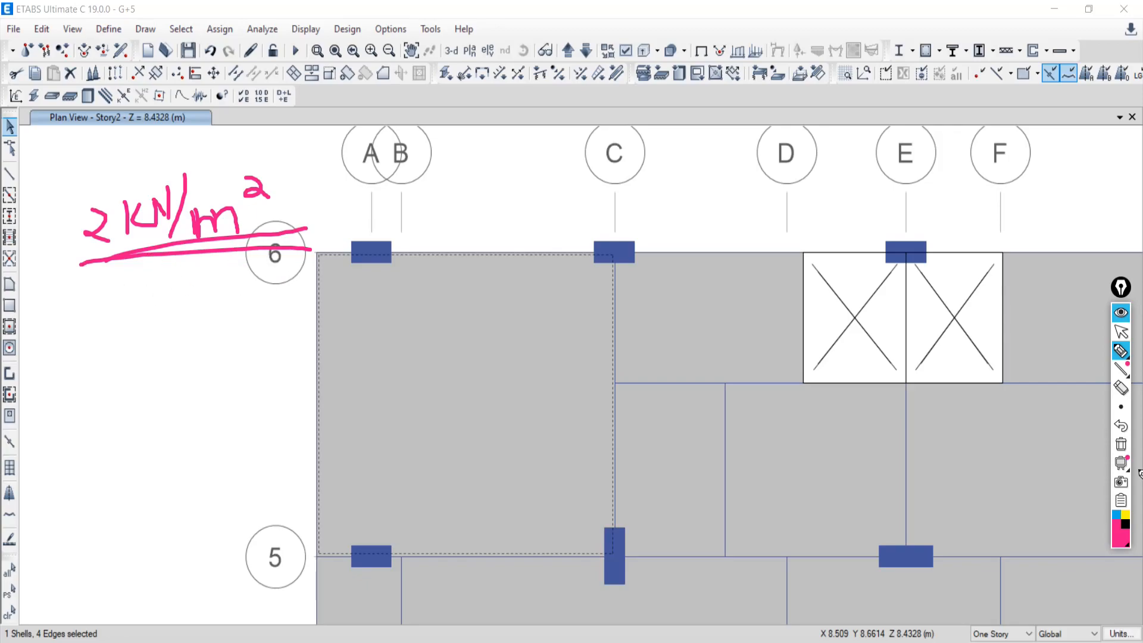
- Clear the handwritten load note, restore the normal pointer and switch to the Google Meet window
left_click(1122, 447)
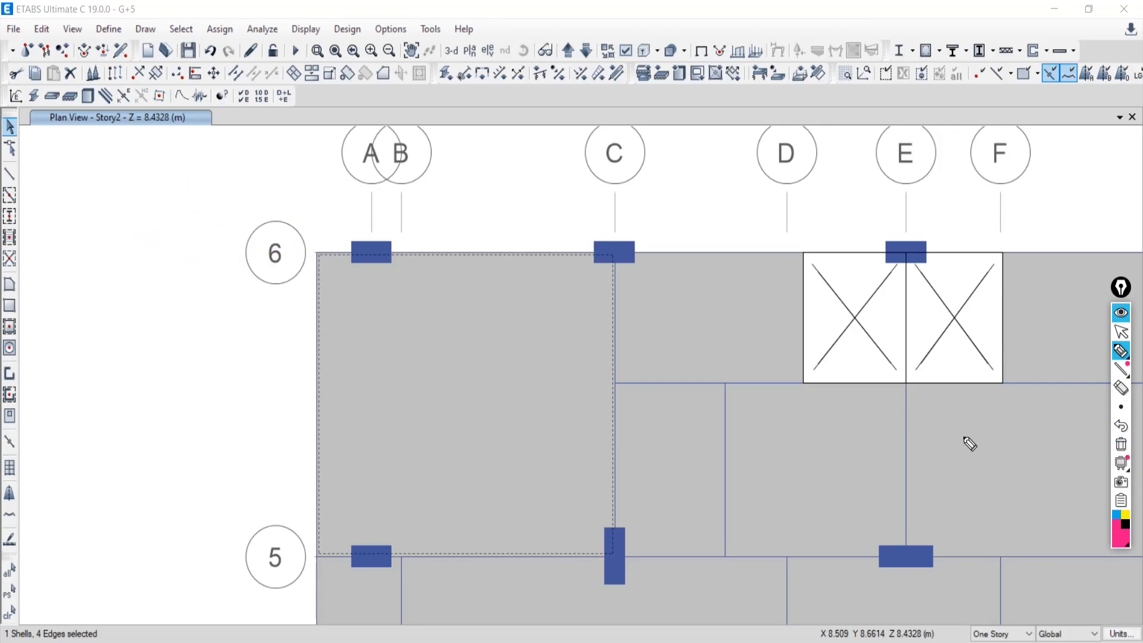
left_click(1118, 333)
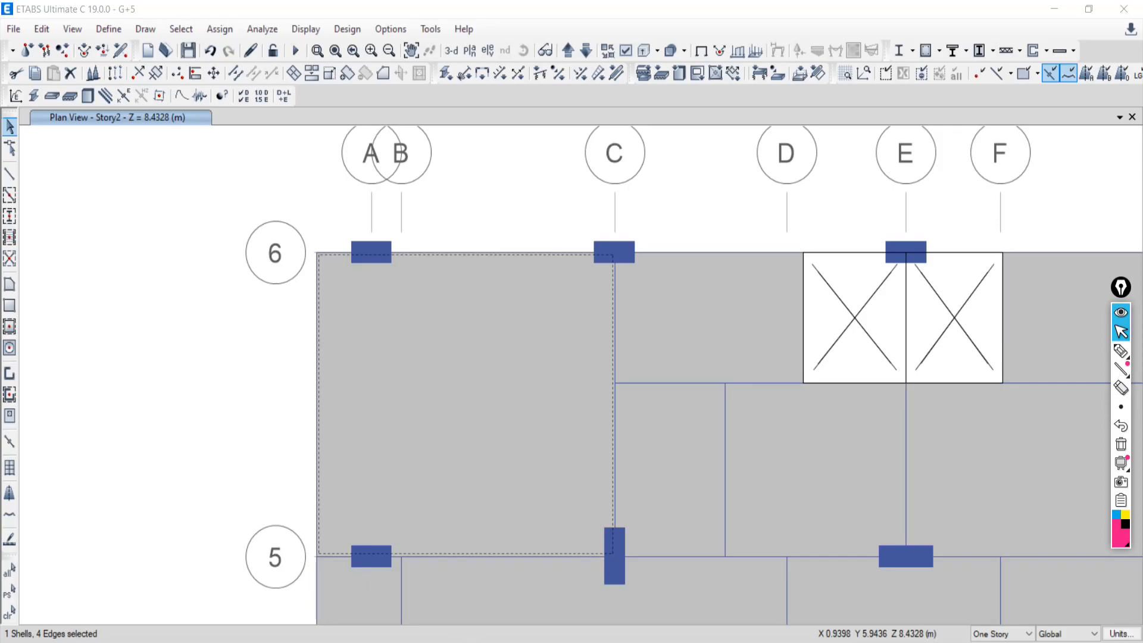
key("alt+Tab")
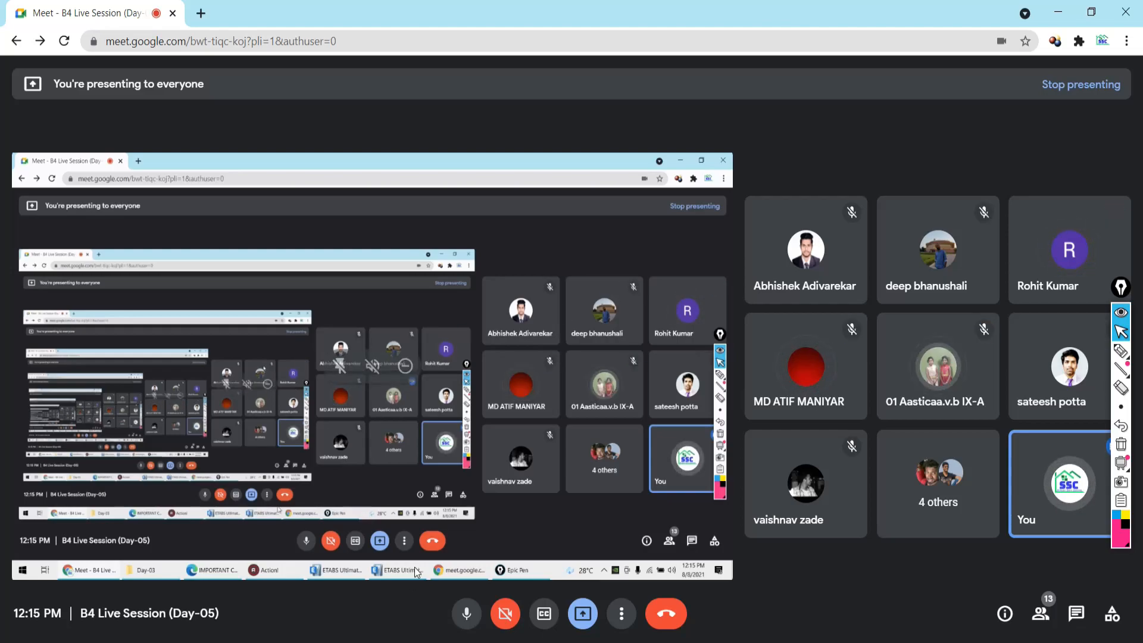
- Sketch a slanted slab outline in yellow ink and divide it into six strips, marking one strip with a 2
left_click(1126, 503)
left_click(1121, 351)
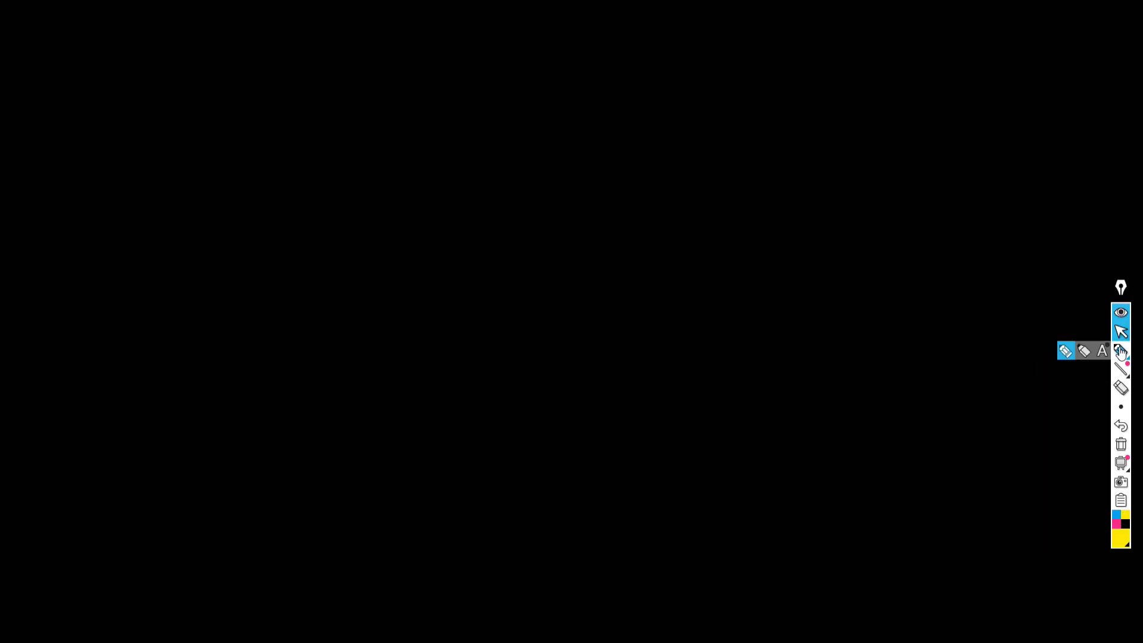
mouse_move(866, 77)
left_mouse_down()
mouse_move(583, 106)
mouse_move(912, 126)
left_mouse_up()
left_click_drag(936, 179, 681, 237)
left_click_drag(590, 107, 672, 238)
left_click_drag(822, 79, 893, 177)
left_click_drag(777, 86, 839, 187)
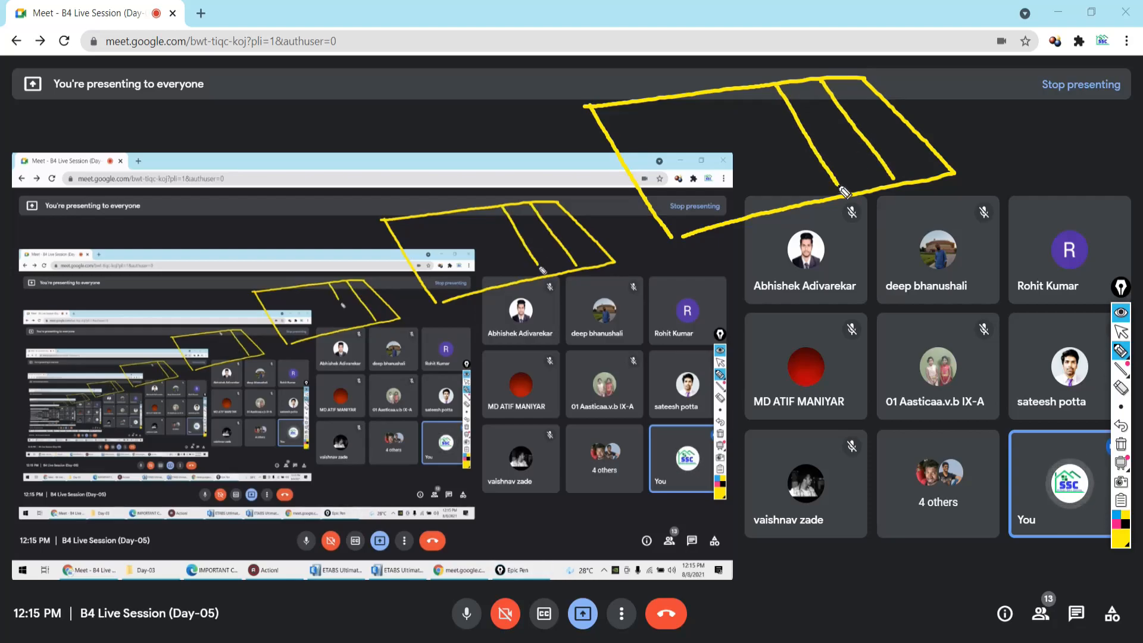
left_click_drag(731, 90, 781, 176)
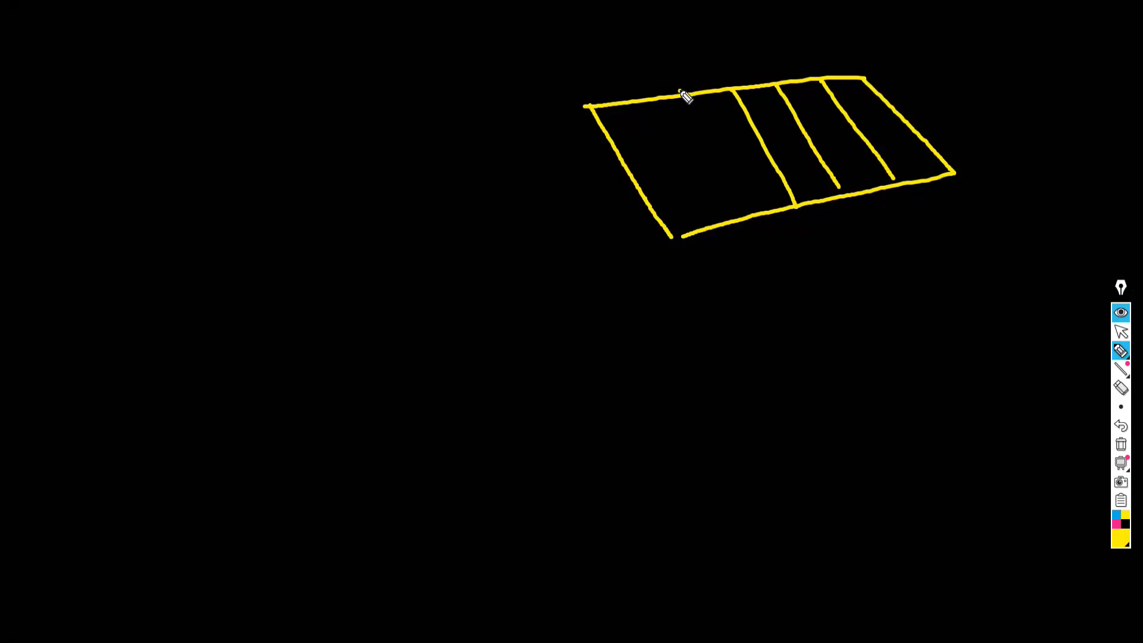
left_click_drag(680, 91, 750, 219)
left_click_drag(651, 102, 698, 176)
left_click_drag(769, 115, 787, 140)
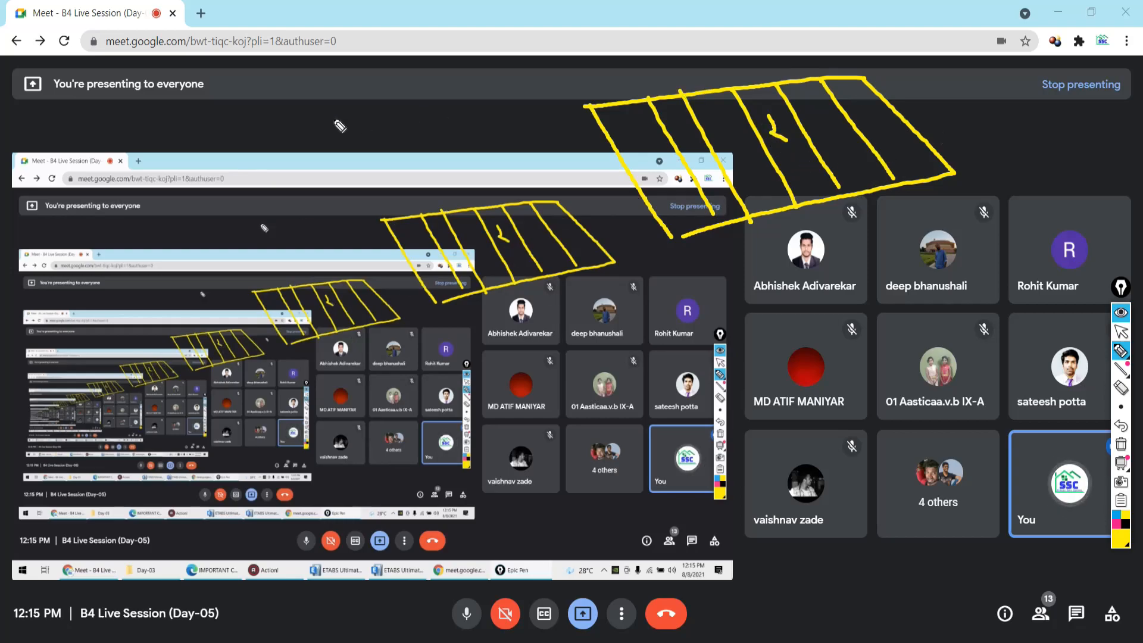
- Write 2 kN/m² beside the slab sketch, circle the m², and divide strips into unit cells labelled with the load
left_click_drag(328, 113, 312, 134)
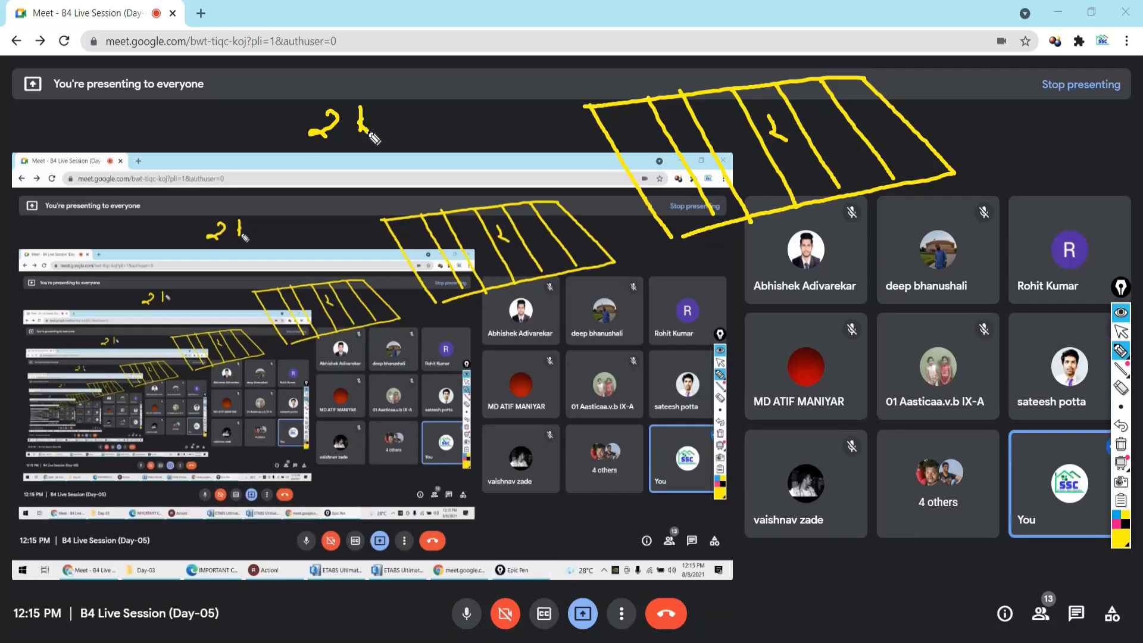
mouse_move(379, 122)
left_mouse_down()
mouse_move(398, 89)
mouse_move(403, 137)
left_mouse_up()
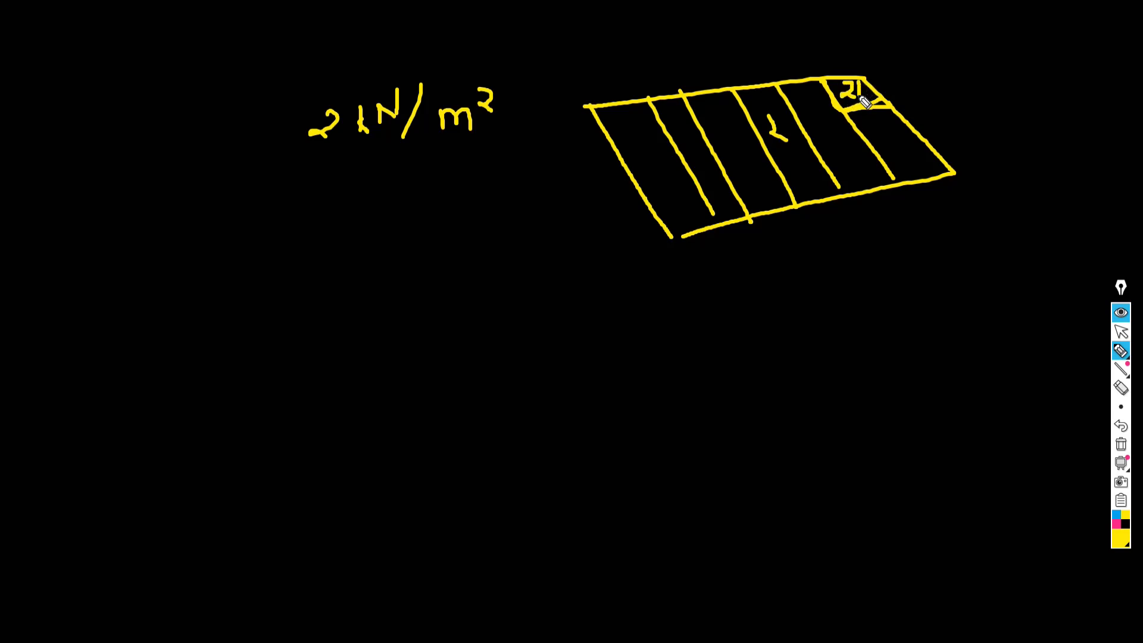
mouse_move(872, 92)
left_mouse_down()
mouse_move(881, 73)
mouse_move(886, 85)
mouse_move(929, 78)
left_mouse_up()
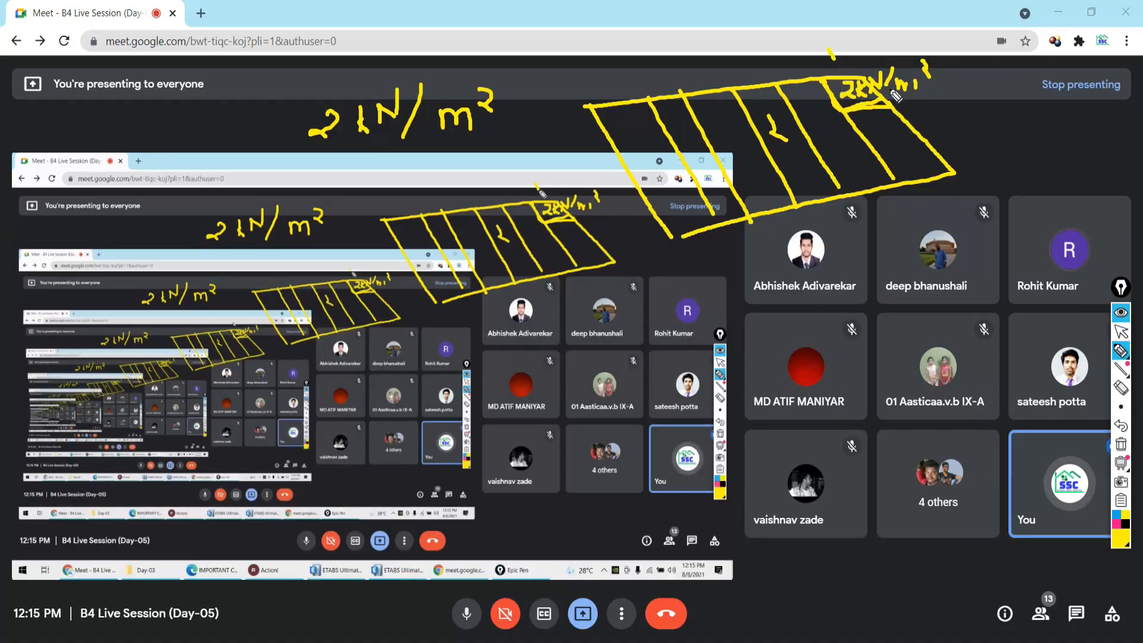
mouse_move(464, 88)
left_mouse_down()
mouse_move(436, 132)
mouse_move(548, 102)
mouse_move(496, 67)
left_mouse_up()
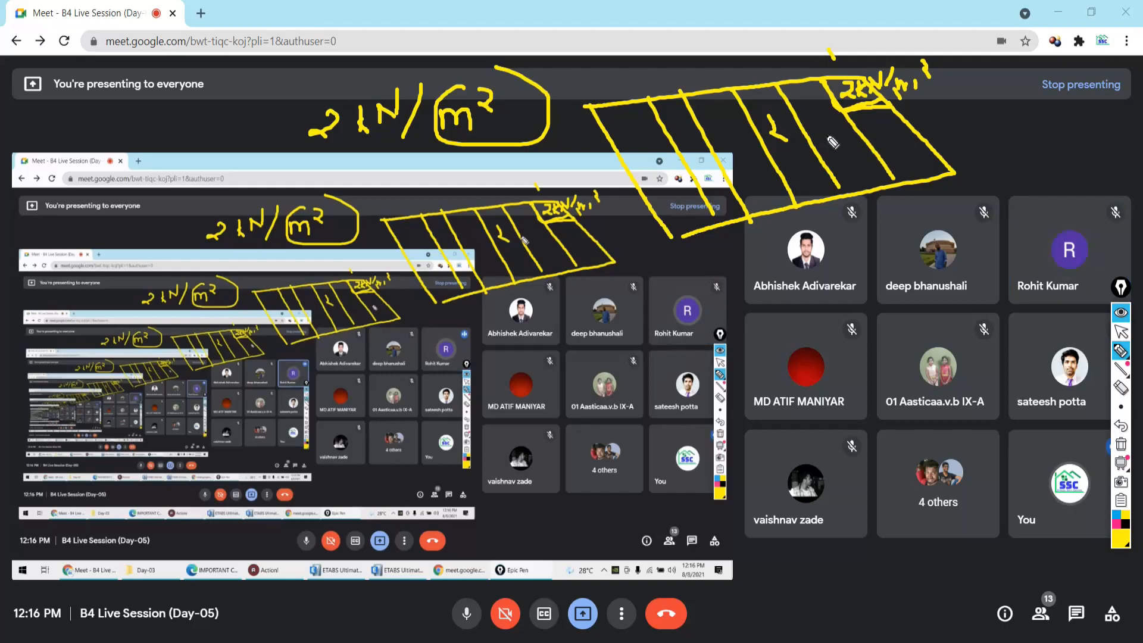
left_click_drag(914, 127, 872, 144)
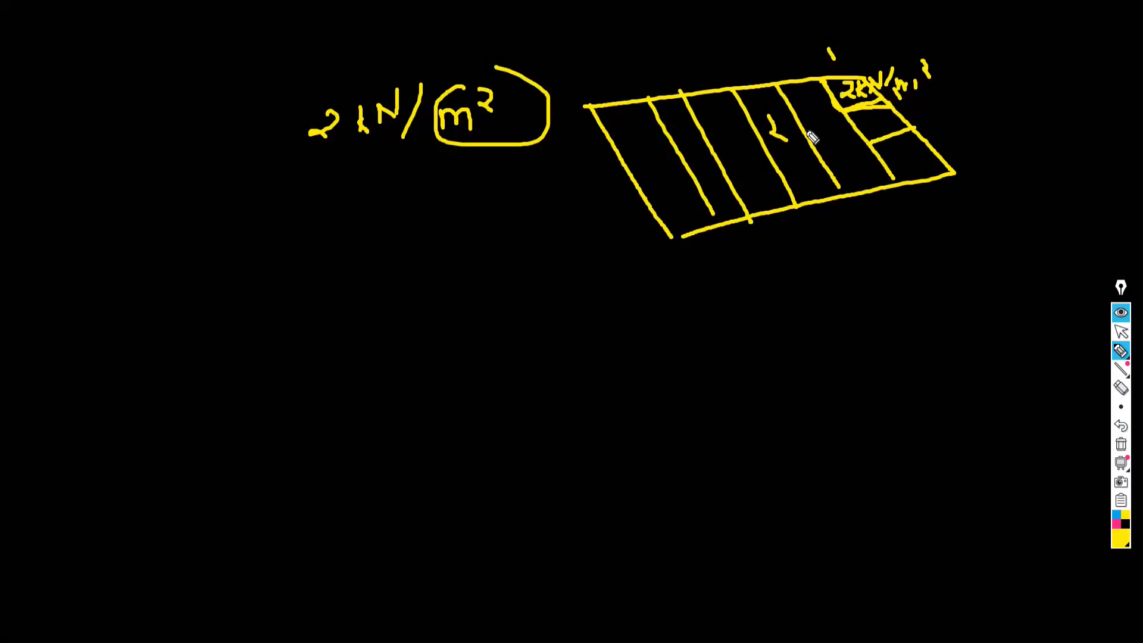
left_click_drag(841, 110, 781, 114)
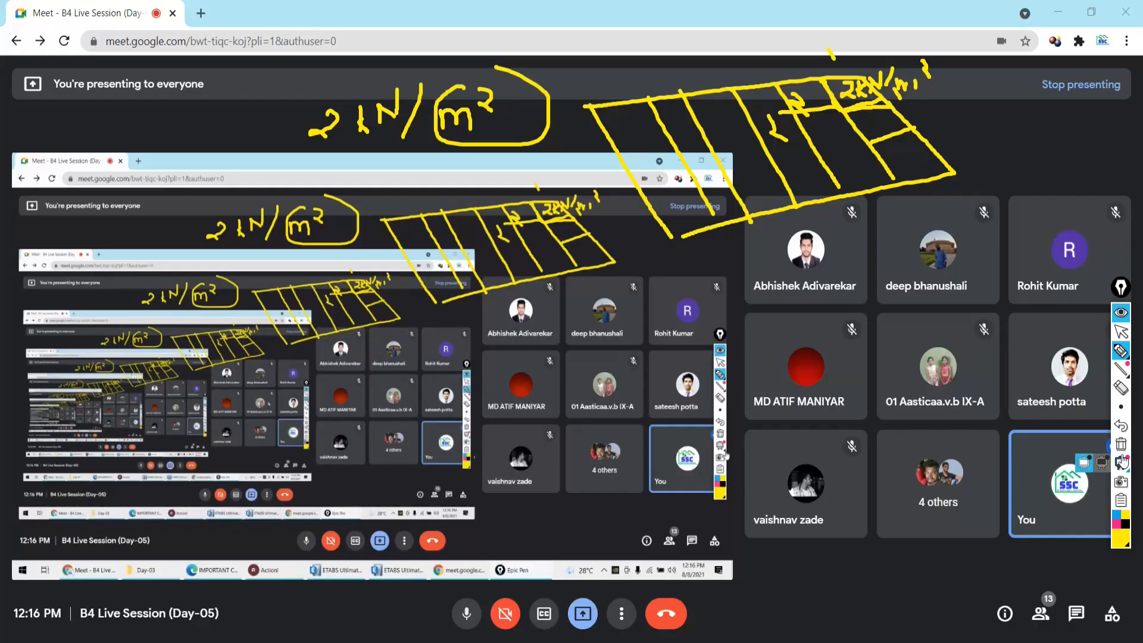
- Clear the slab sketch and its load notes from the screen and restore the normal pointer
left_click(1121, 448)
left_click(1119, 334)
key("alt+Tab")
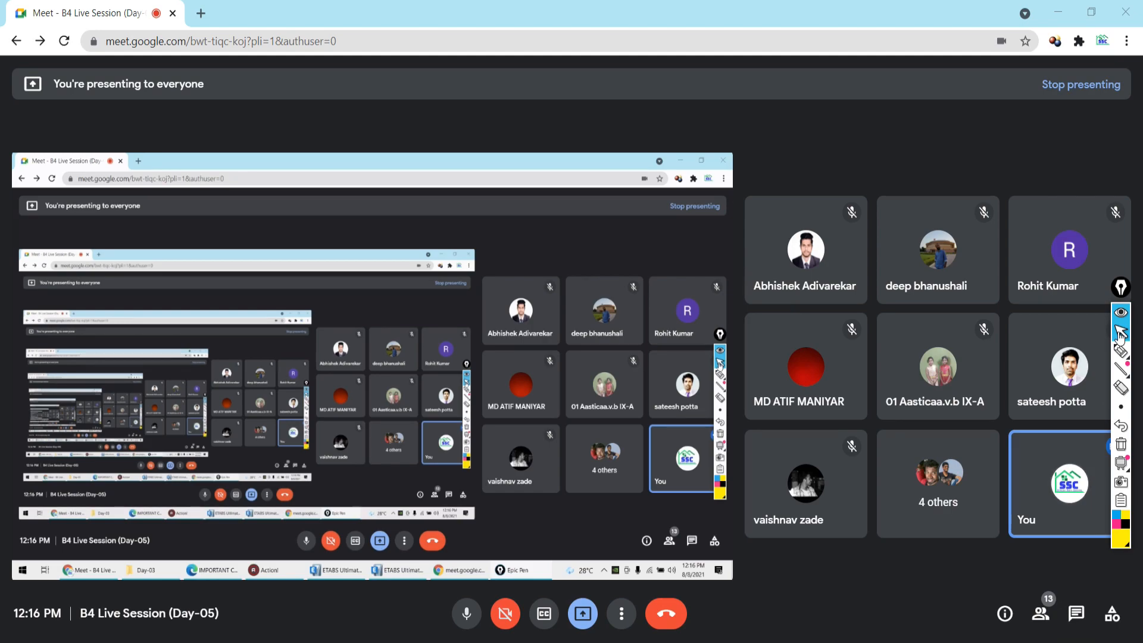
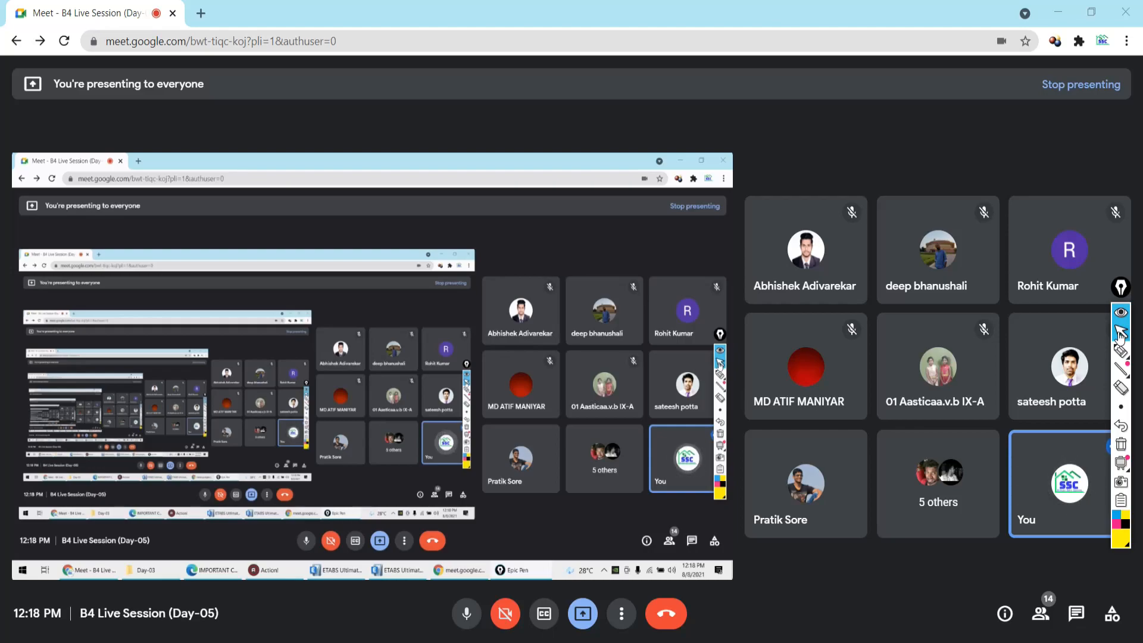
- Handwrite the conversion 1 KN — 101.97 kg and add an underlined 100 above the kilogram value
left_click(1120, 350)
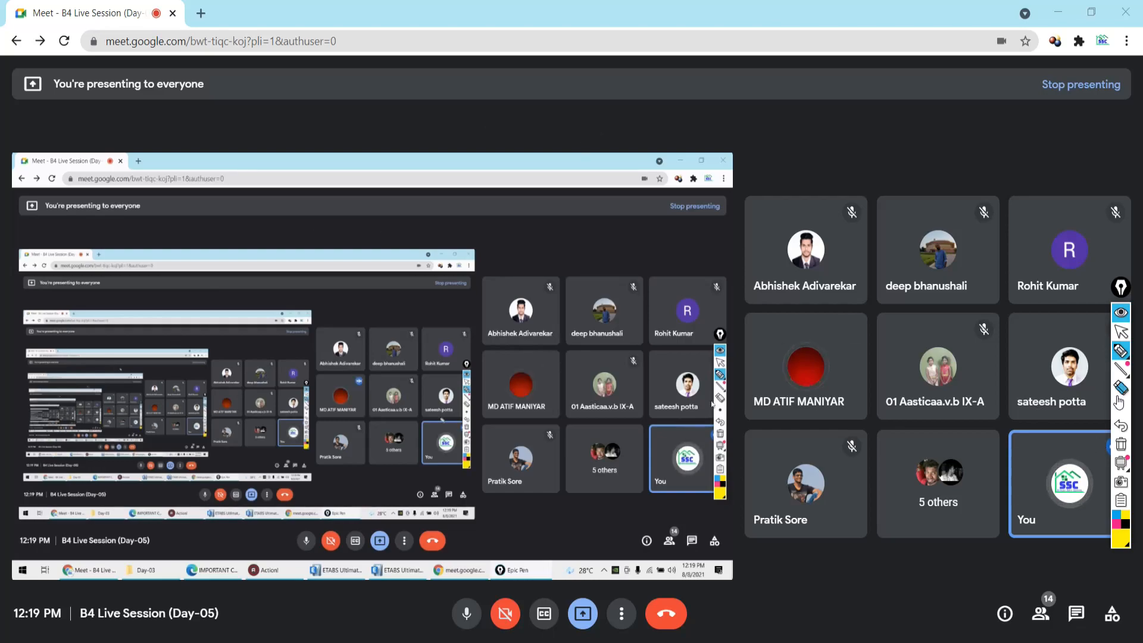
mouse_move(1123, 353)
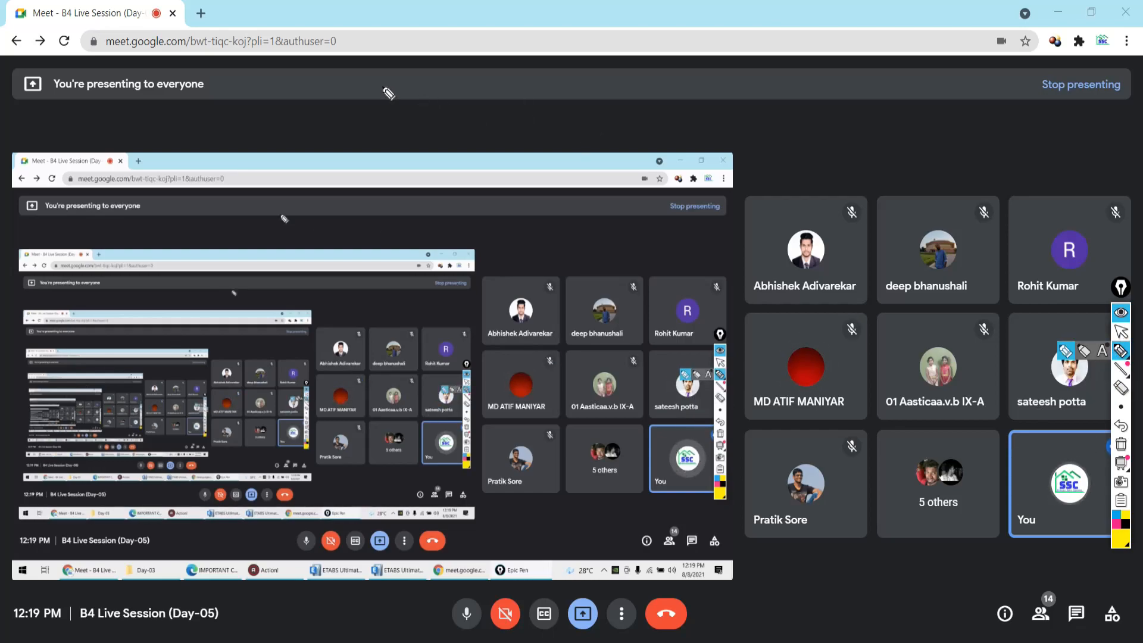
left_click_drag(299, 69, 299, 112)
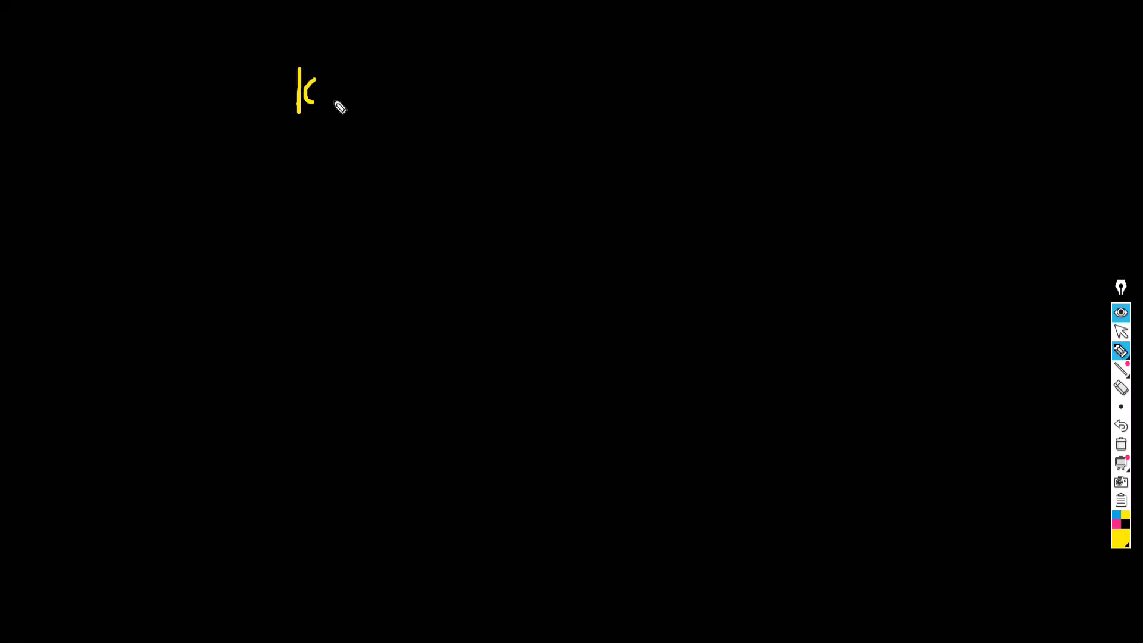
mouse_move(343, 81)
left_mouse_down()
mouse_move(360, 112)
mouse_move(467, 94)
left_mouse_up()
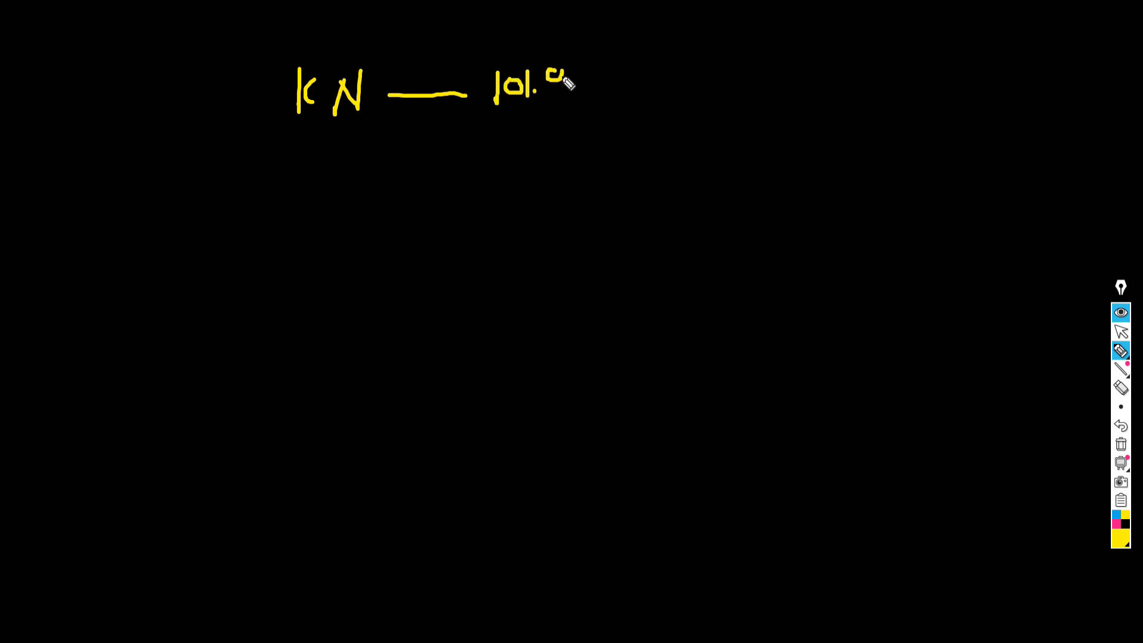
left_click_drag(581, 93, 587, 86)
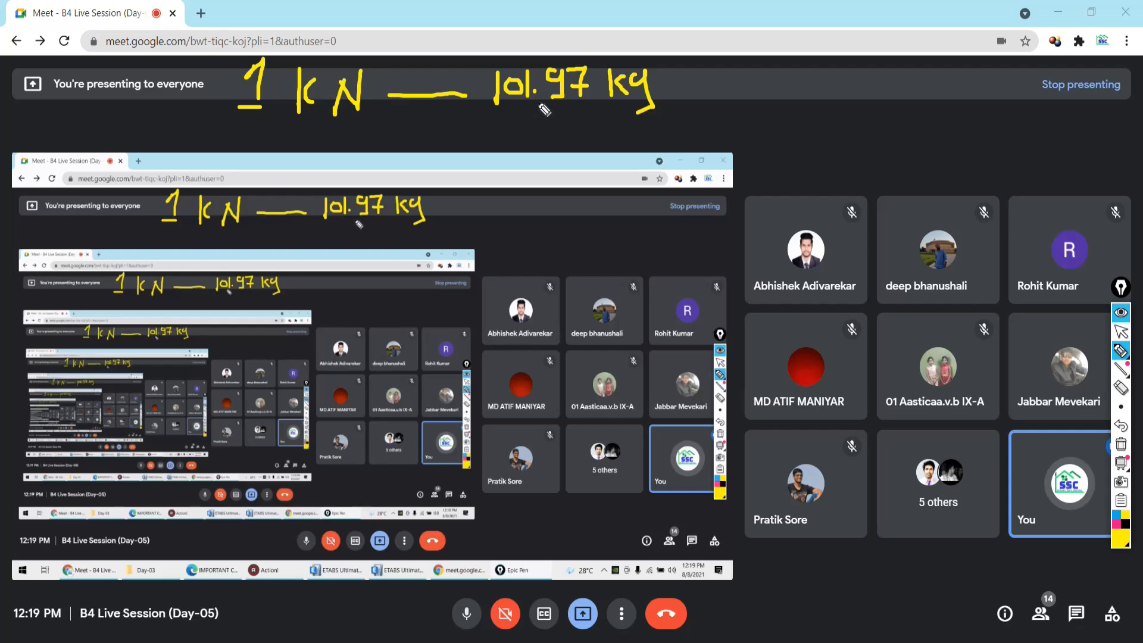
mouse_move(497, 18)
left_mouse_down()
mouse_move(497, 45)
mouse_move(530, 17)
mouse_move(576, 35)
mouse_move(563, 9)
left_mouse_up()
left_click_drag(498, 57, 617, 48)
left_click_drag(506, 52, 580, 51)
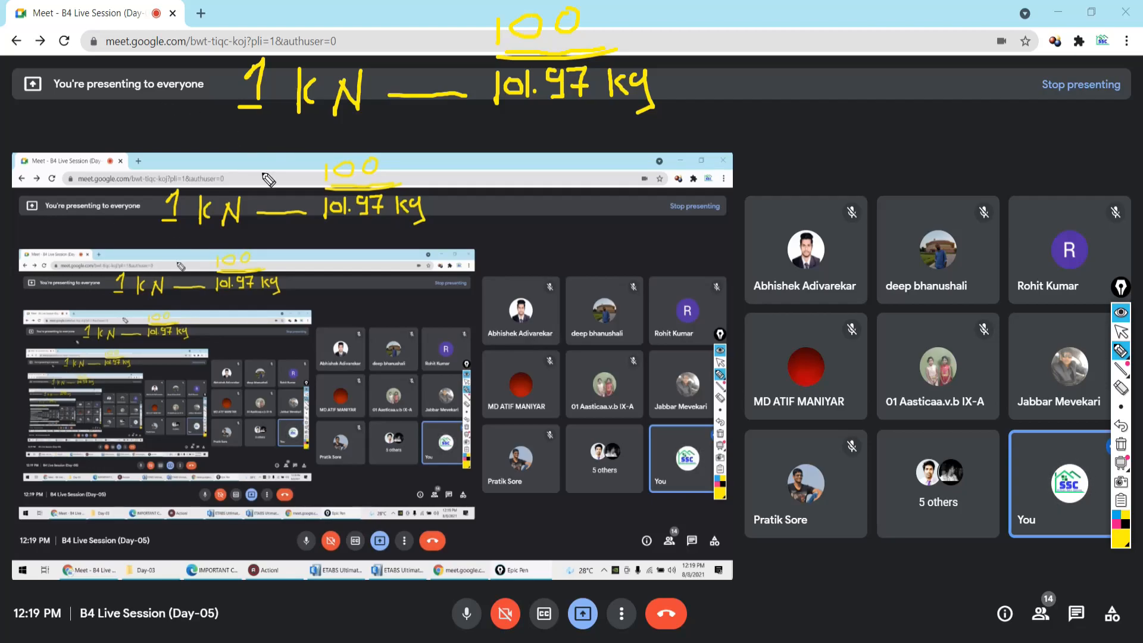
- Write 2 KN — 200 kg below the first conversion, removing the surplus zero
mouse_move(249, 135)
left_mouse_down()
mouse_move(266, 162)
mouse_move(311, 149)
mouse_move(473, 146)
left_mouse_up()
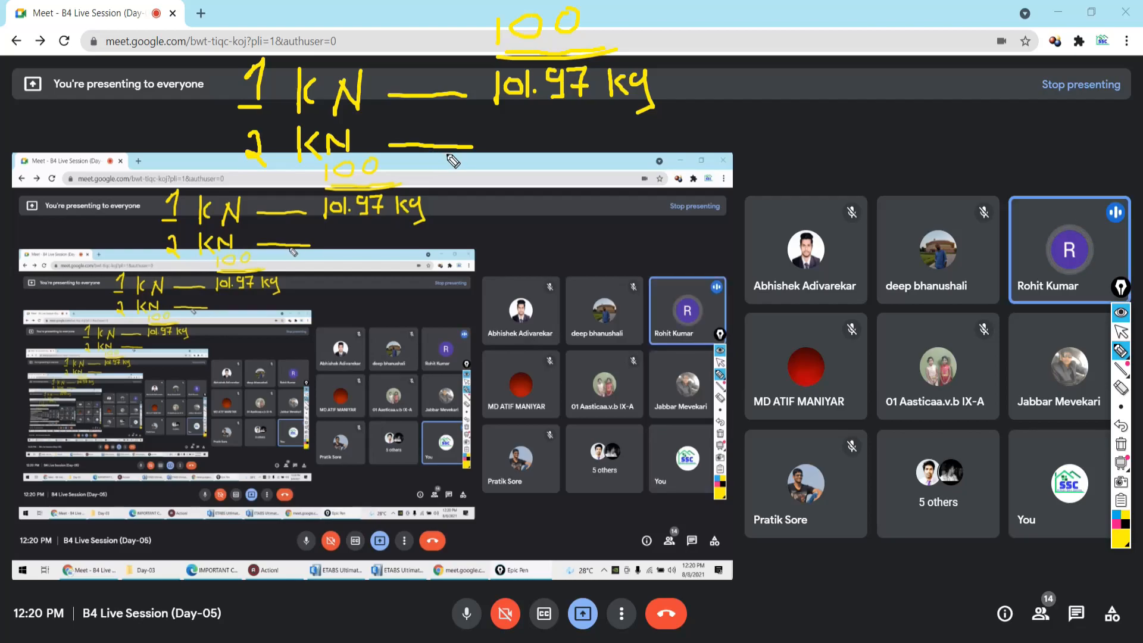
mouse_move(486, 134)
left_mouse_down()
mouse_move(505, 152)
mouse_move(569, 136)
left_mouse_up()
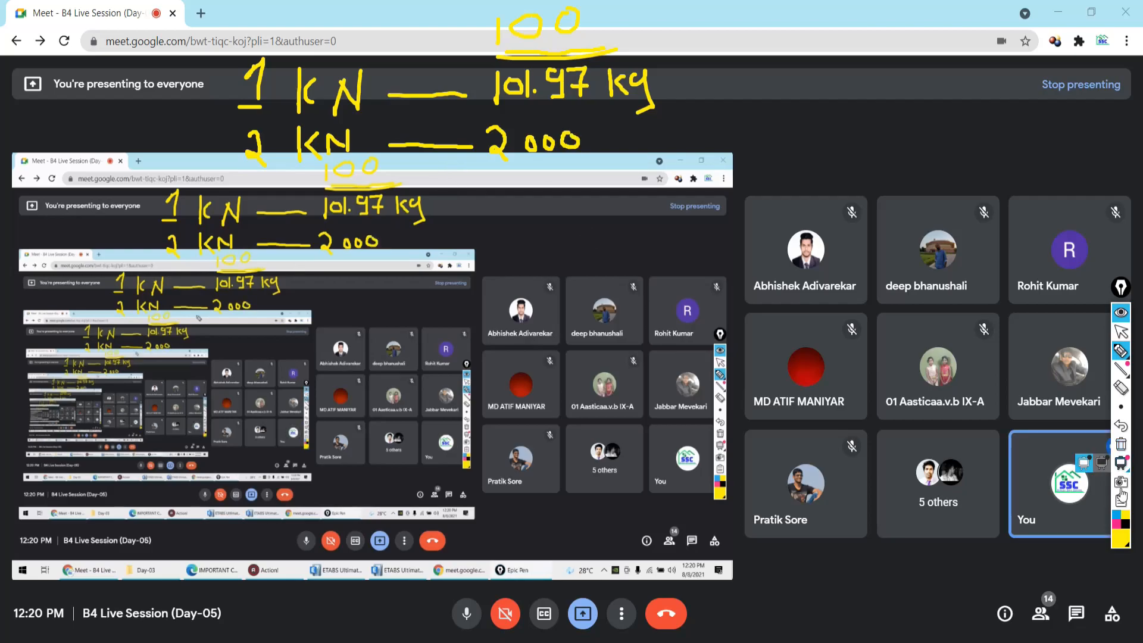
key("ctrl+z")
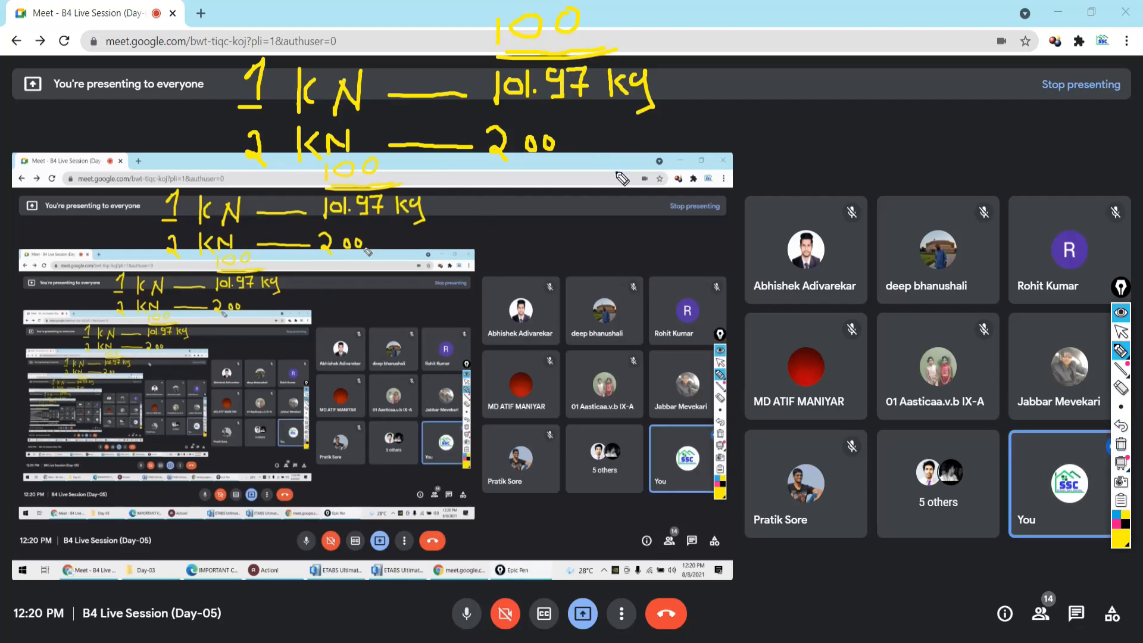
left_click_drag(590, 121, 590, 148)
mouse_move(603, 130)
left_mouse_down()
mouse_move(622, 156)
mouse_move(619, 190)
left_mouse_up()
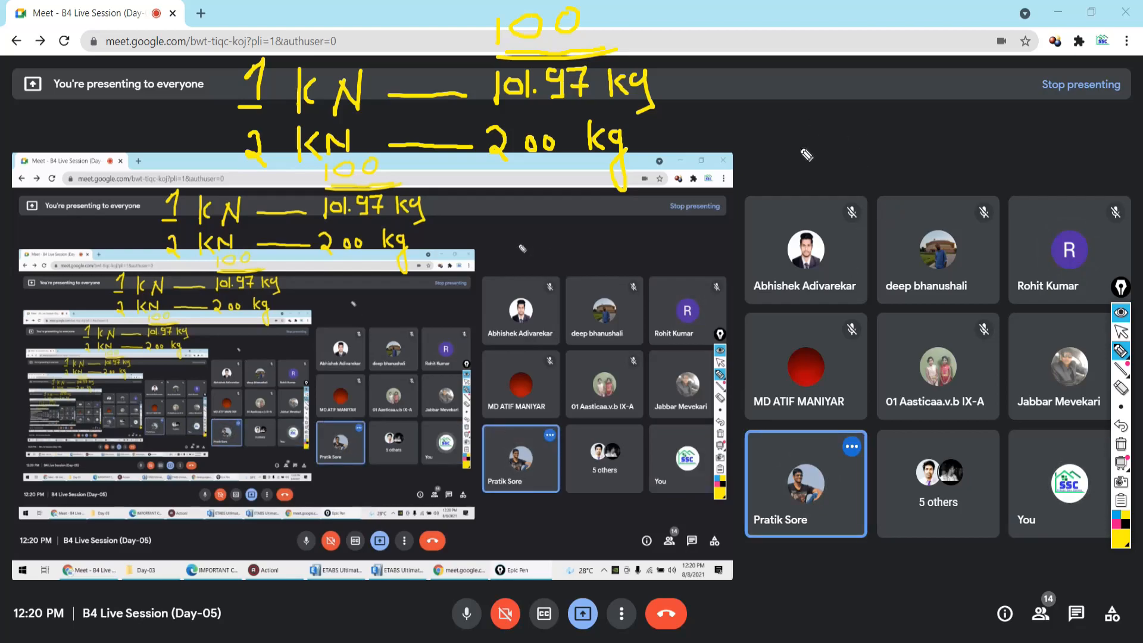
- Work out 200/65 = 3.07 = 3 no beside the conversions and underline the 2 of the 2 KN line
mouse_move(774, 81)
left_mouse_down()
mouse_move(794, 103)
mouse_move(861, 83)
left_mouse_up()
mouse_move(766, 118)
left_mouse_down()
mouse_move(857, 116)
mouse_move(798, 151)
mouse_move(811, 157)
mouse_move(843, 129)
left_mouse_up()
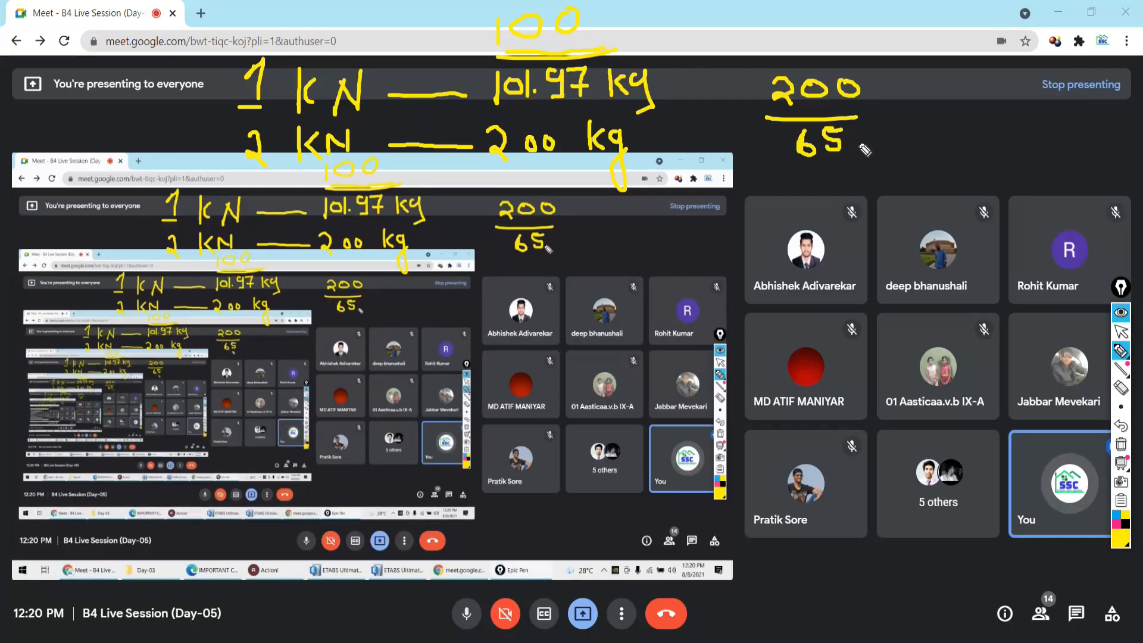
left_click_drag(872, 110, 888, 111)
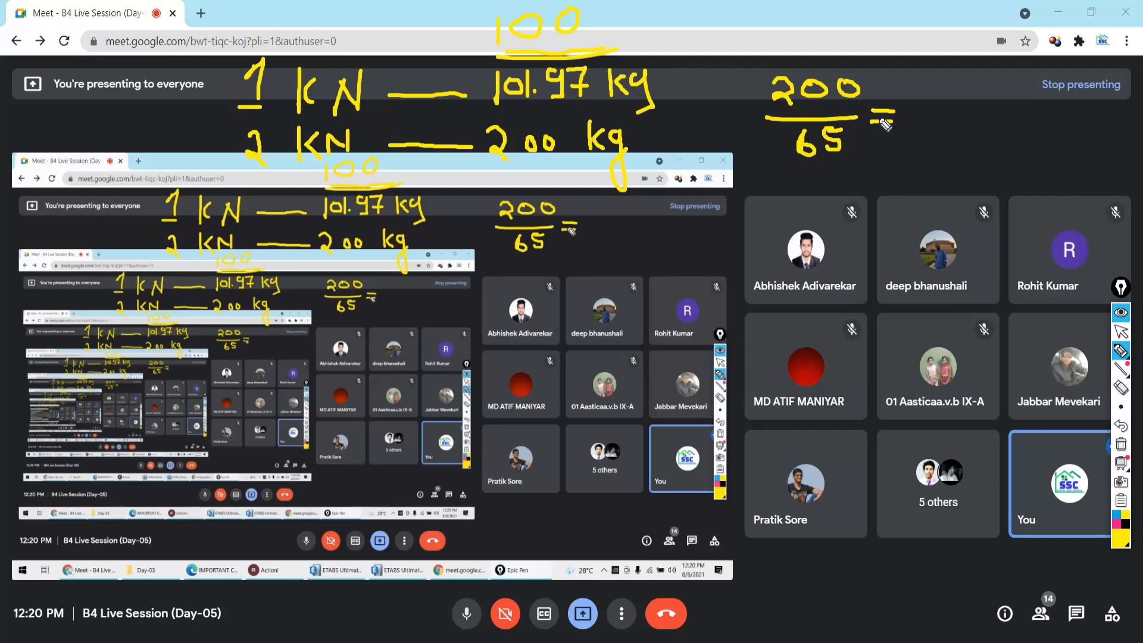
left_click_drag(914, 101, 946, 129)
left_click_drag(985, 91, 1025, 133)
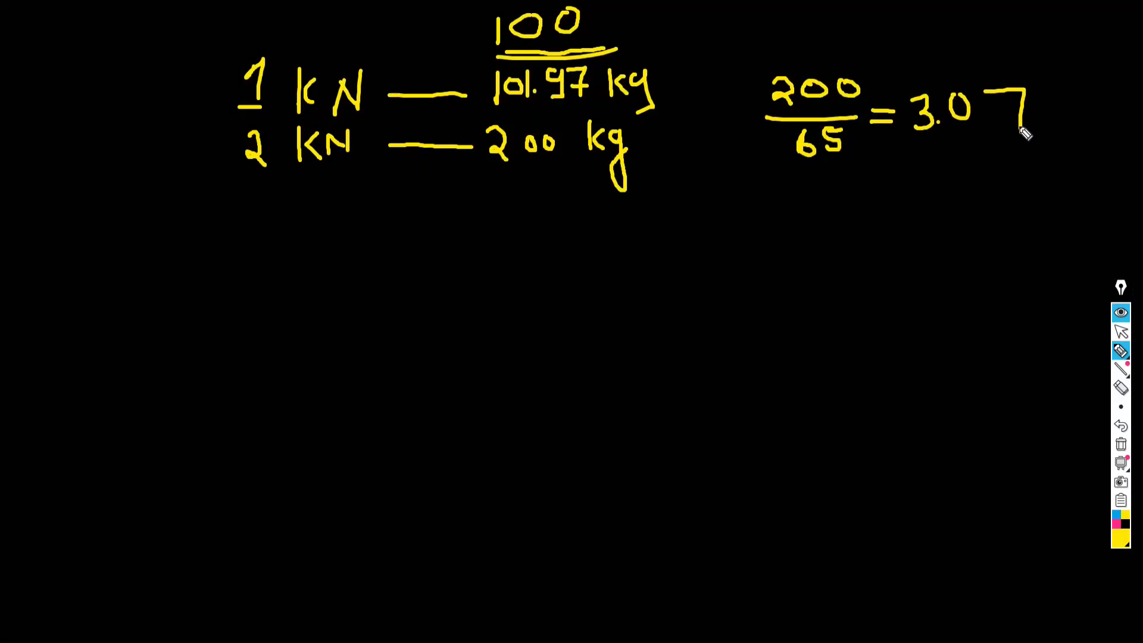
mouse_move(863, 177)
left_mouse_down()
mouse_move(917, 172)
mouse_move(918, 185)
left_mouse_up()
mouse_move(951, 162)
left_mouse_down()
mouse_move(965, 168)
mouse_move(962, 191)
mouse_move(1066, 171)
left_mouse_up()
left_click_drag(254, 185, 285, 183)
- Draw a diamond-shaped slab labelled 2 KN/m2 below the calculation and frame the 1 KN — 101.97 kg conversion
mouse_move(877, 280)
left_mouse_down()
mouse_move(904, 265)
mouse_move(818, 319)
left_mouse_up()
mouse_move(904, 266)
left_mouse_down()
mouse_move(957, 306)
mouse_move(945, 345)
mouse_move(899, 381)
left_mouse_up()
mouse_move(818, 318)
left_mouse_down()
mouse_move(874, 357)
mouse_move(979, 386)
left_mouse_up()
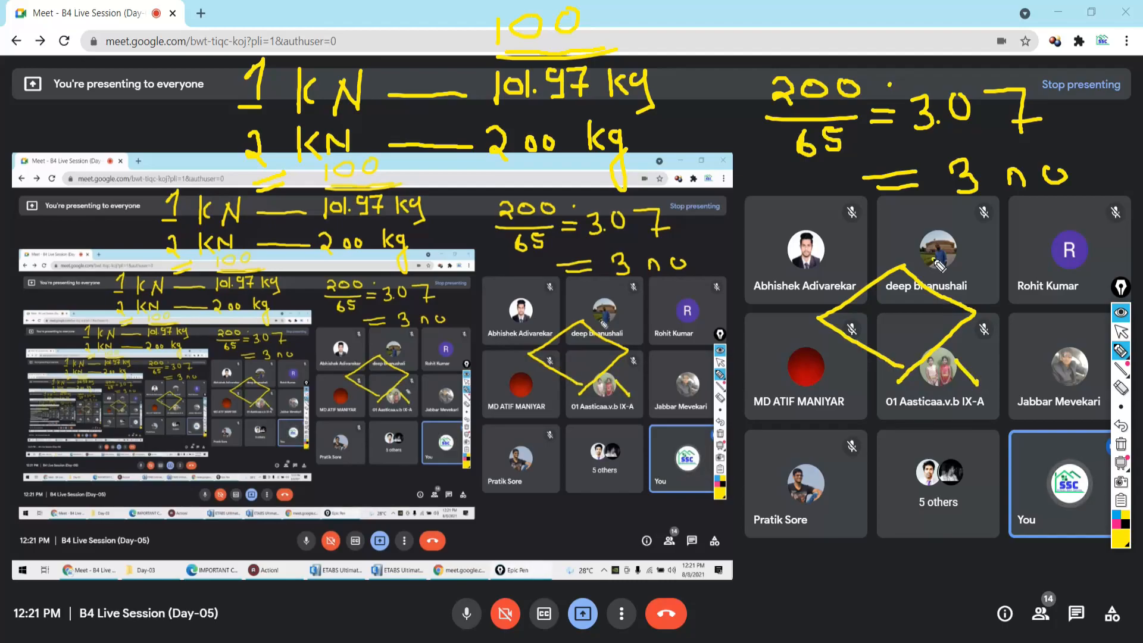
mouse_move(870, 306)
left_mouse_down()
mouse_move(879, 310)
mouse_move(872, 324)
mouse_move(916, 312)
mouse_move(906, 338)
mouse_move(921, 334)
left_mouse_up()
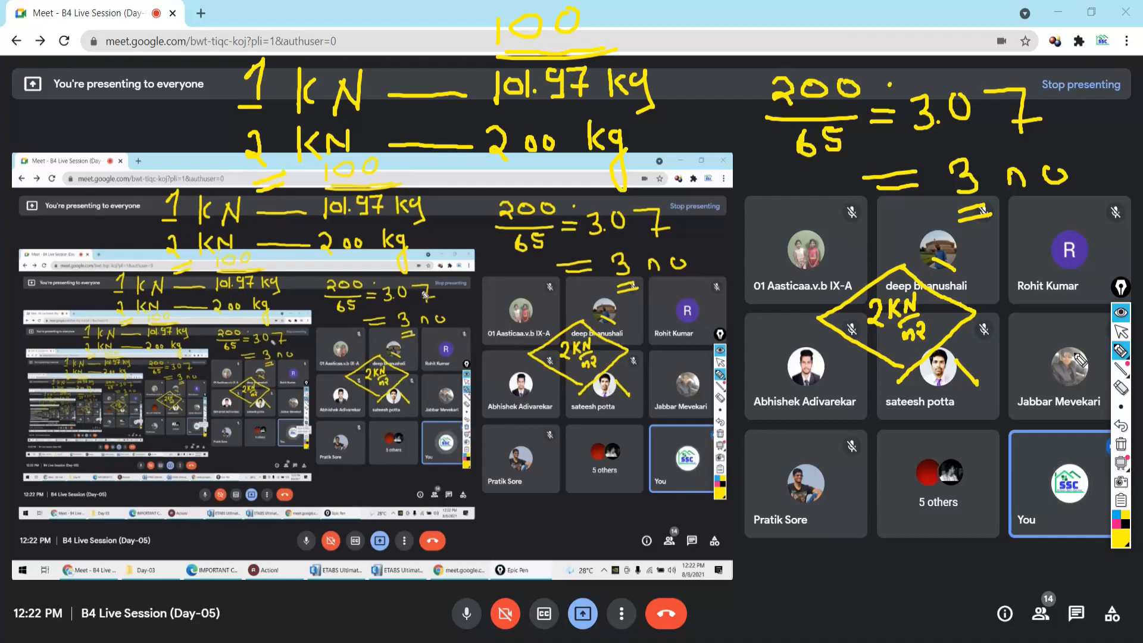
mouse_move(244, 121)
left_mouse_down()
mouse_move(655, 120)
mouse_move(679, 66)
mouse_move(670, 38)
mouse_move(314, 46)
mouse_move(229, 69)
mouse_move(236, 136)
mouse_move(685, 126)
mouse_move(679, 33)
left_mouse_up()
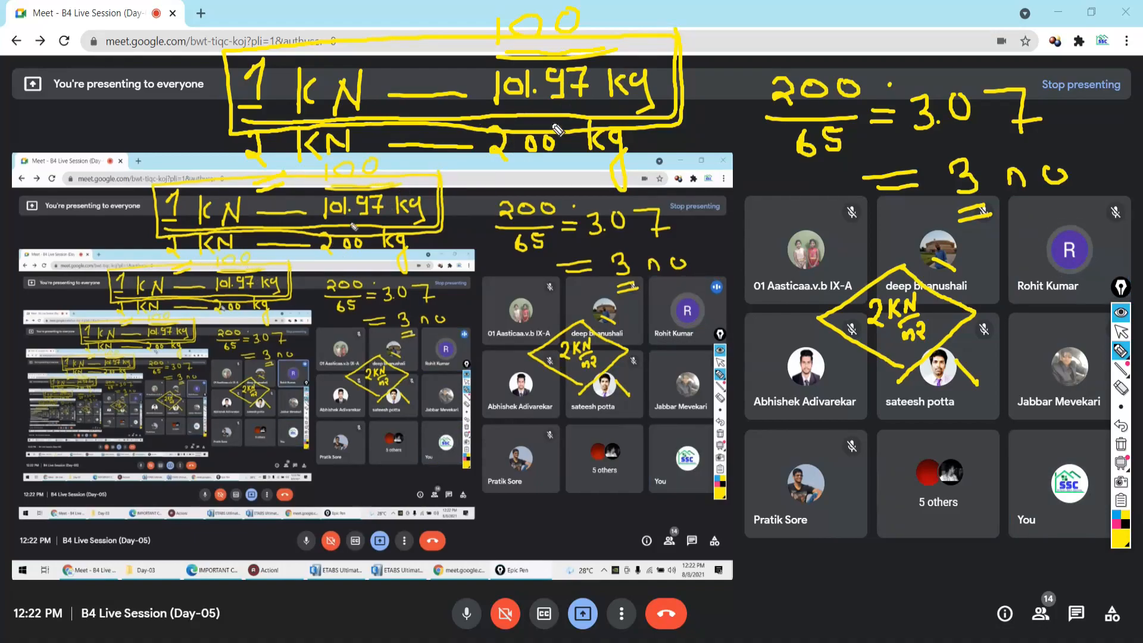
- Put the annotation pen away, switch to the G+5 model in ETABS and bring up the shell load options for the selected slab
left_click(1121, 333)
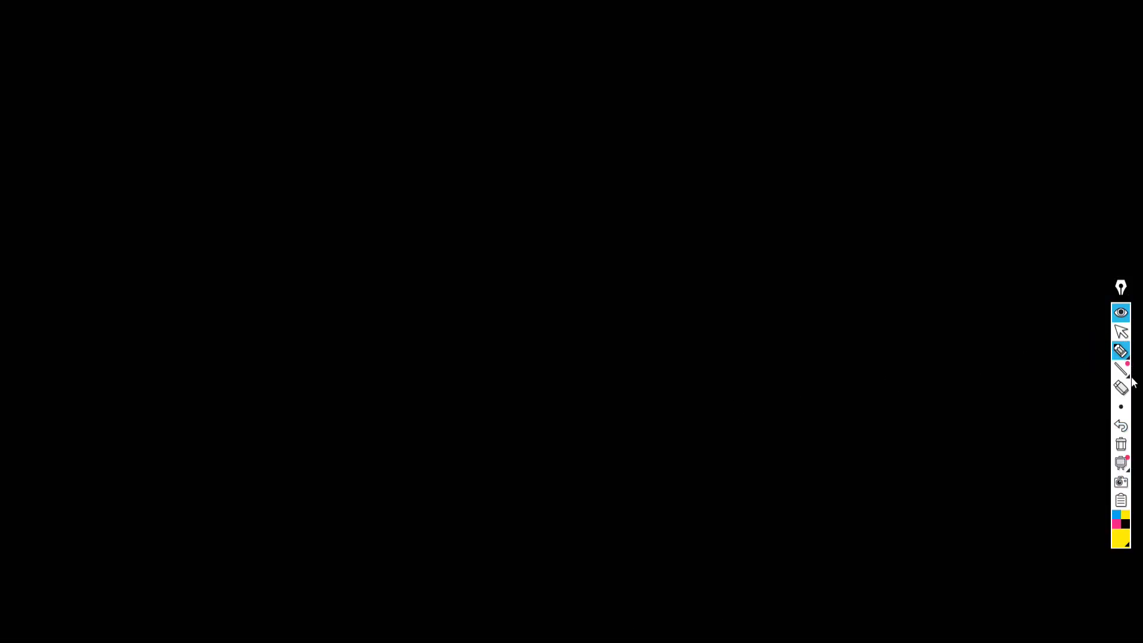
left_click(1121, 331)
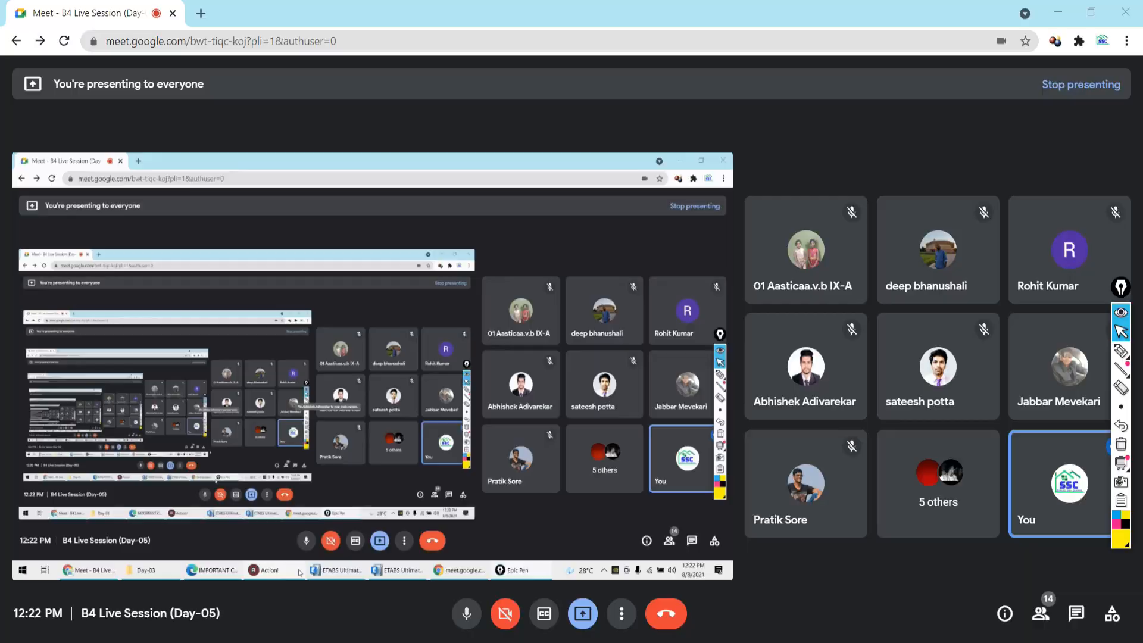
left_click(506, 642)
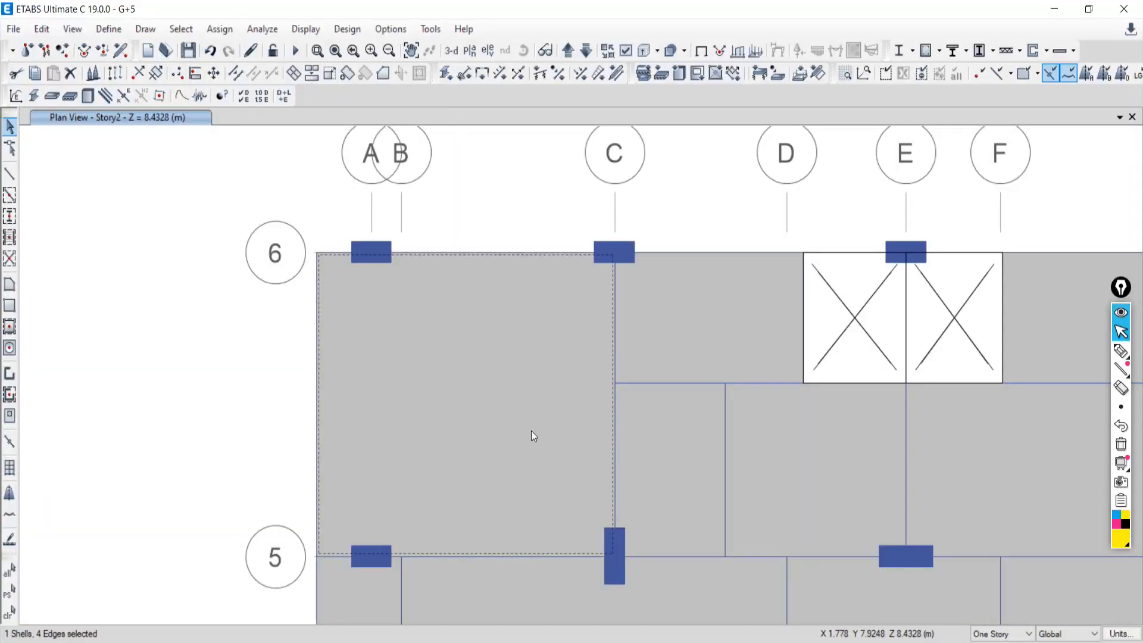
scroll(528, 396, "down", 3)
scroll(489, 359, "up", 3)
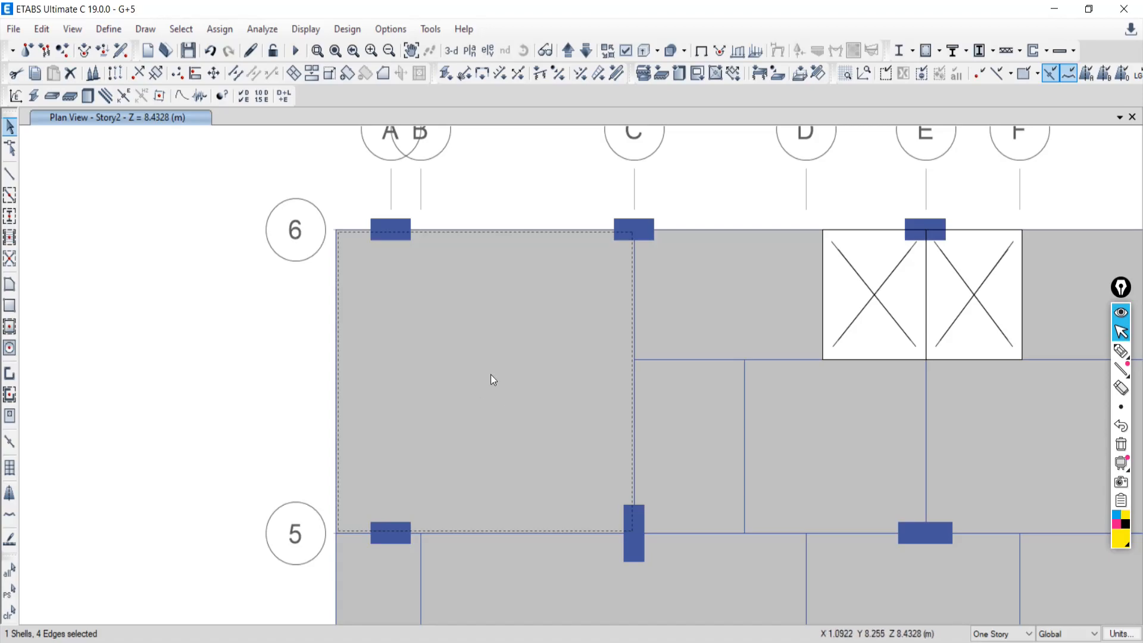
left_click(220, 30)
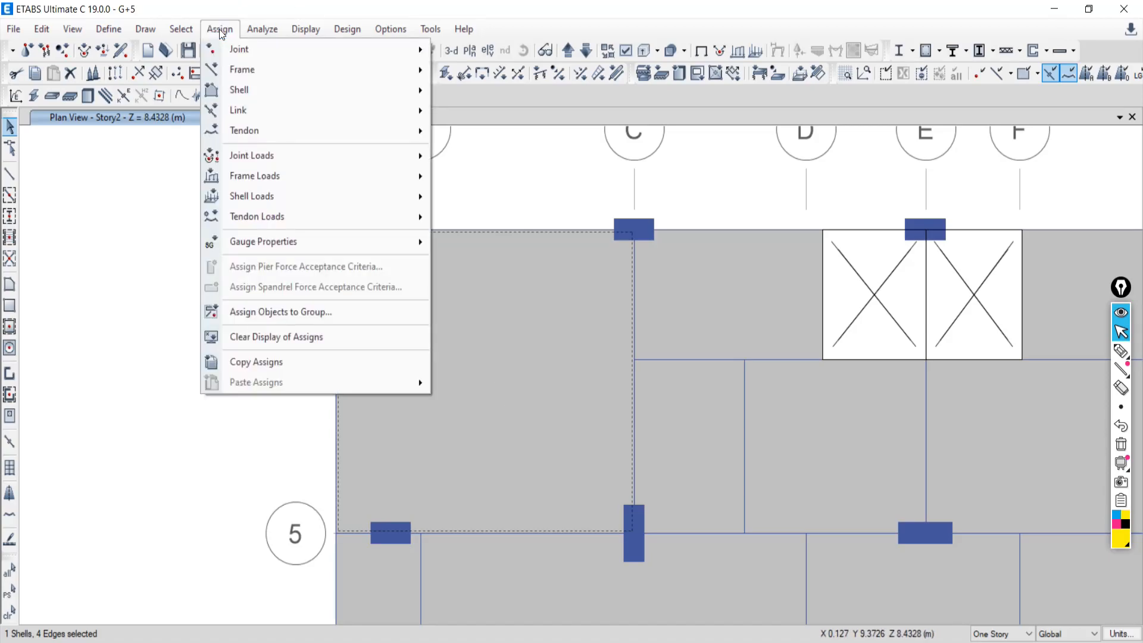
mouse_move(247, 195)
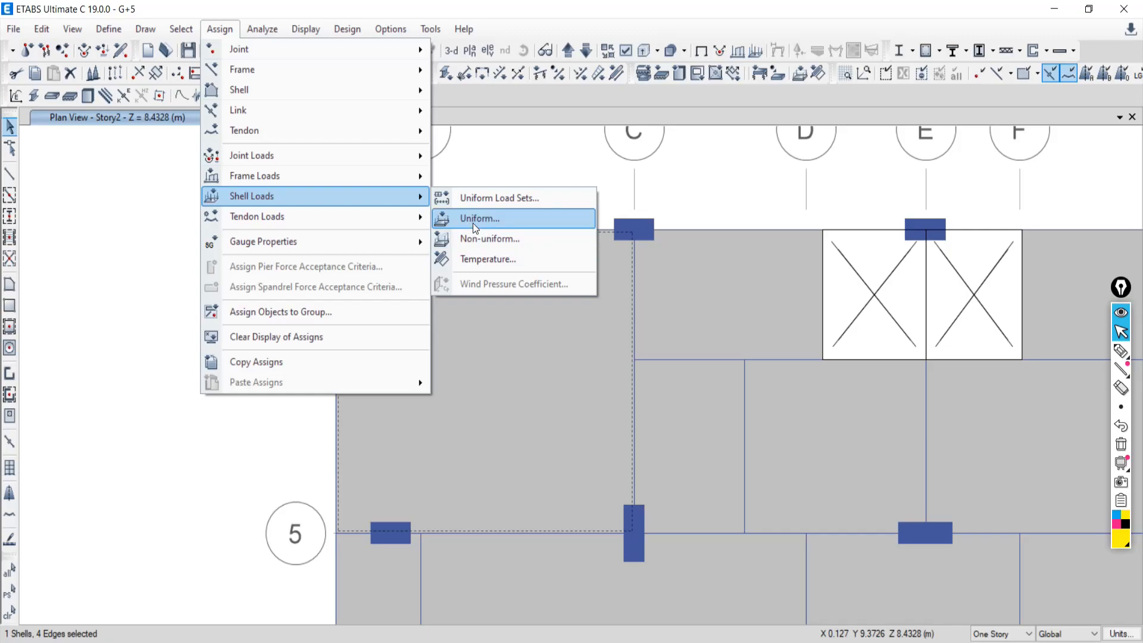
- Sketch a freehand yellow grid of roughly square cells over the slab panel between grids A–C and 5–6
left_click(1121, 351)
mouse_move(395, 231)
left_mouse_down()
mouse_move(396, 289)
mouse_move(572, 312)
mouse_move(623, 304)
left_mouse_up()
left_click_drag(460, 232, 461, 304)
left_click_drag(517, 226, 519, 297)
left_click_drag(549, 237, 559, 528)
left_click_drag(506, 297, 510, 504)
left_click_drag(498, 370, 619, 364)
left_click_drag(443, 300, 441, 512)
left_click_drag(314, 356, 492, 355)
left_click_drag(380, 298, 387, 534)
left_click_drag(335, 409, 608, 407)
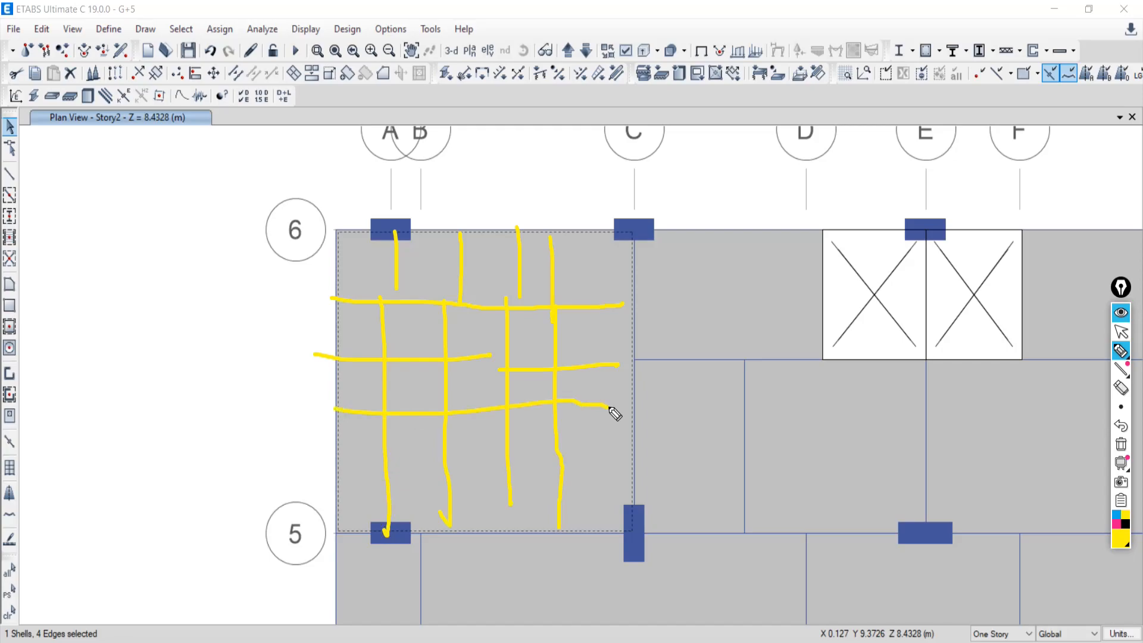
left_click_drag(326, 455, 661, 436)
mouse_move(345, 515)
left_mouse_down()
mouse_move(330, 517)
mouse_move(603, 488)
left_mouse_up()
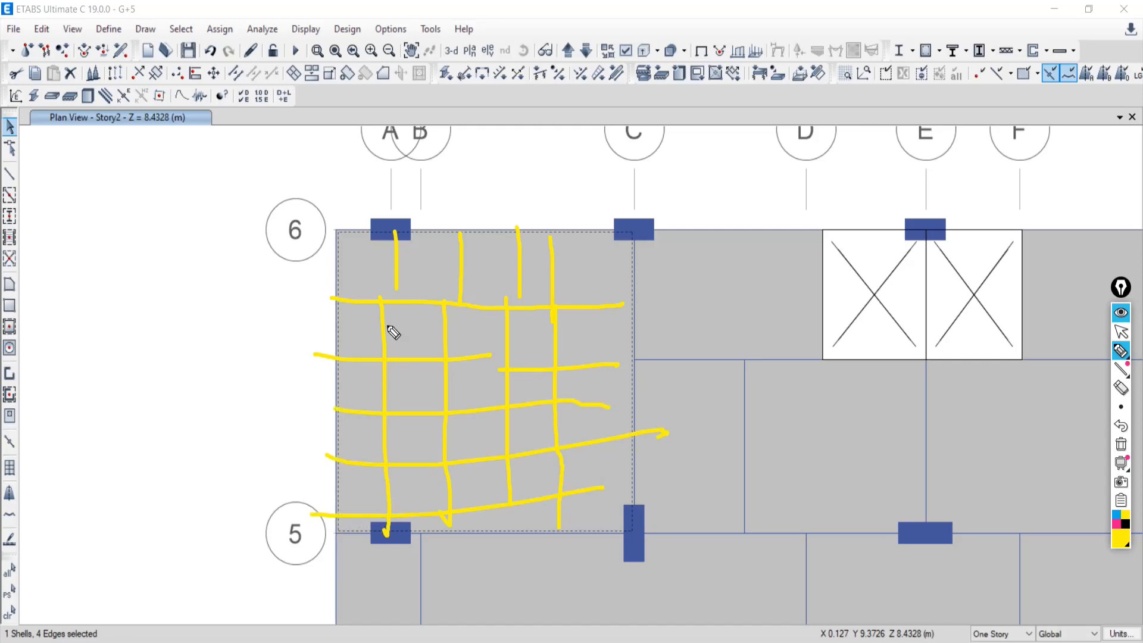
- Handwrite a 2 in the cells of the sketched grid to show the load on each square metre
left_click_drag(409, 429, 426, 446)
left_click_drag(401, 388, 422, 399)
left_click_drag(350, 385, 367, 397)
mouse_move(344, 439)
left_mouse_down()
mouse_move(369, 451)
mouse_move(380, 498)
mouse_move(494, 497)
left_mouse_up()
left_click_drag(472, 440, 499, 448)
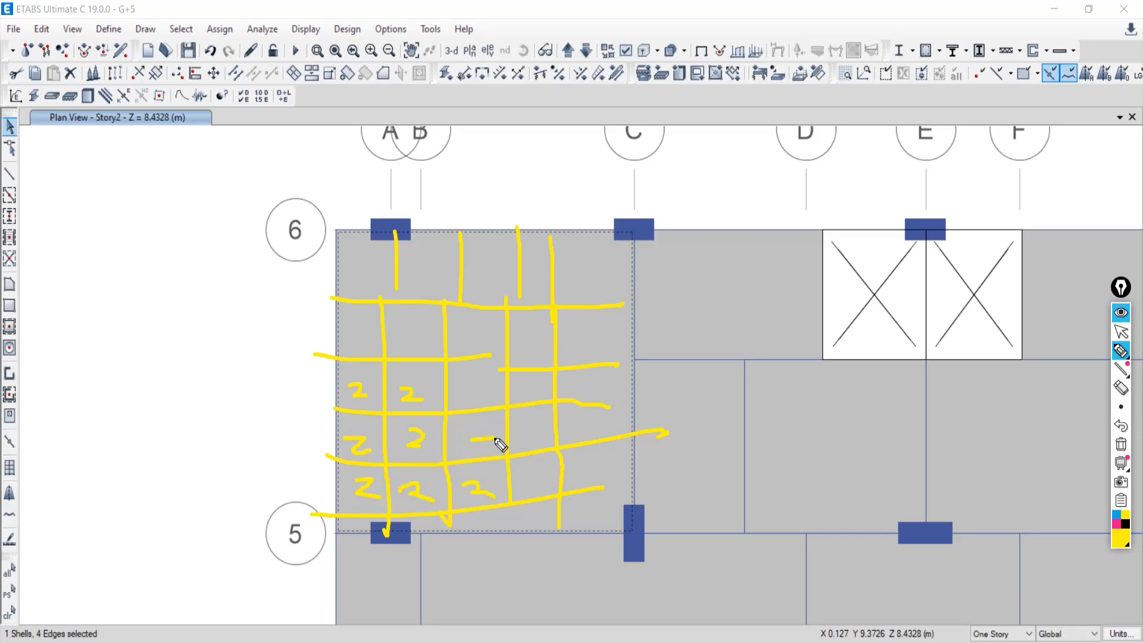
left_click_drag(528, 384, 544, 390)
left_click_drag(534, 327, 532, 348)
mouse_move(470, 270)
left_mouse_down()
mouse_move(476, 288)
mouse_move(506, 289)
left_mouse_up()
left_click_drag(531, 267, 546, 285)
left_click_drag(423, 261, 426, 290)
left_click_drag(356, 262, 387, 285)
left_click_drag(567, 262, 597, 280)
mouse_move(583, 342)
left_mouse_down()
mouse_move(598, 349)
mouse_move(605, 406)
mouse_move(588, 457)
mouse_move(593, 497)
mouse_move(527, 505)
left_mouse_up()
mouse_move(453, 326)
left_mouse_down()
mouse_move(467, 342)
mouse_move(426, 356)
left_mouse_up()
left_click_drag(356, 336, 374, 349)
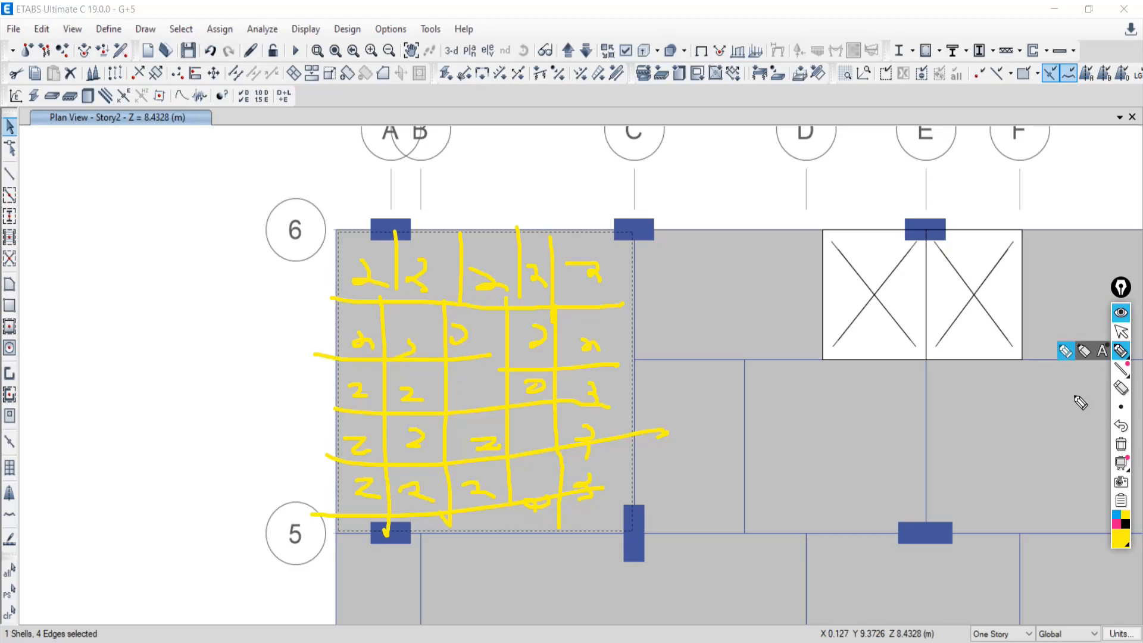
- Erase all the ink over the slab plan and return to the normal cursor
left_click(1122, 448)
left_click(1121, 331)
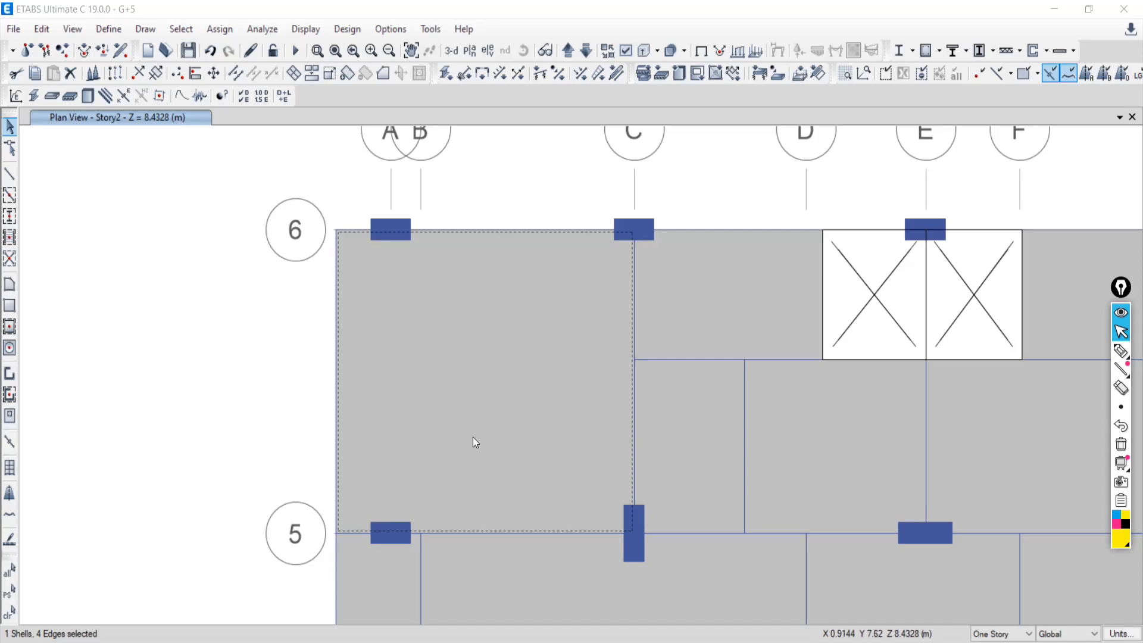
left_click(1121, 332)
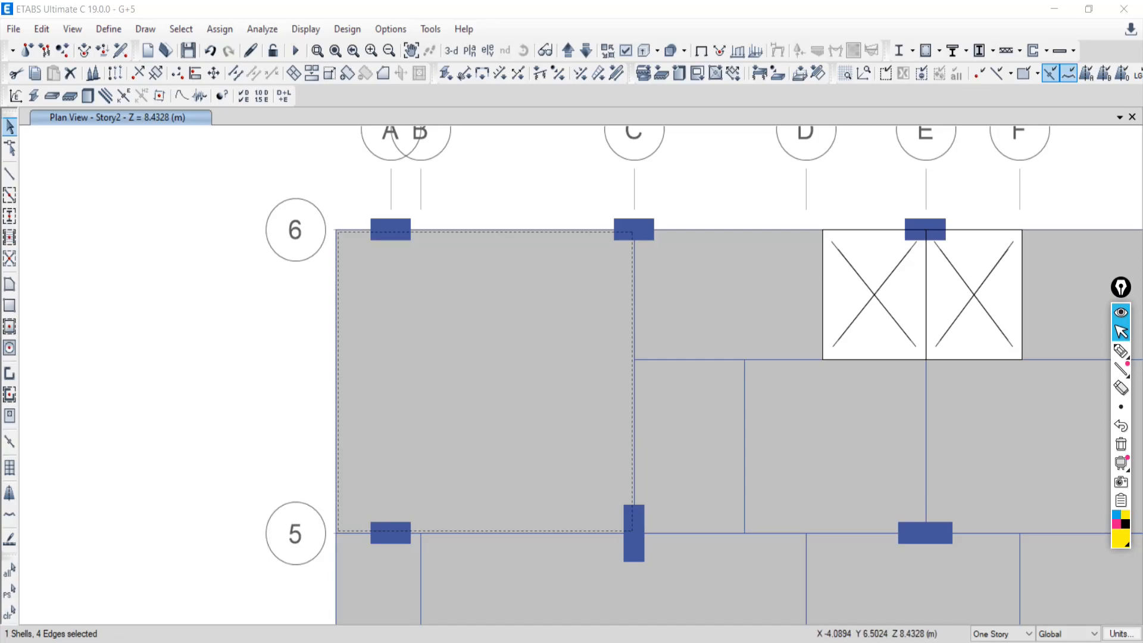
- Assign a uniform Live load of 2 kN/m² in the gravity direction to the selected A–C/5–6 slab, replacing existing loads
left_click(219, 28)
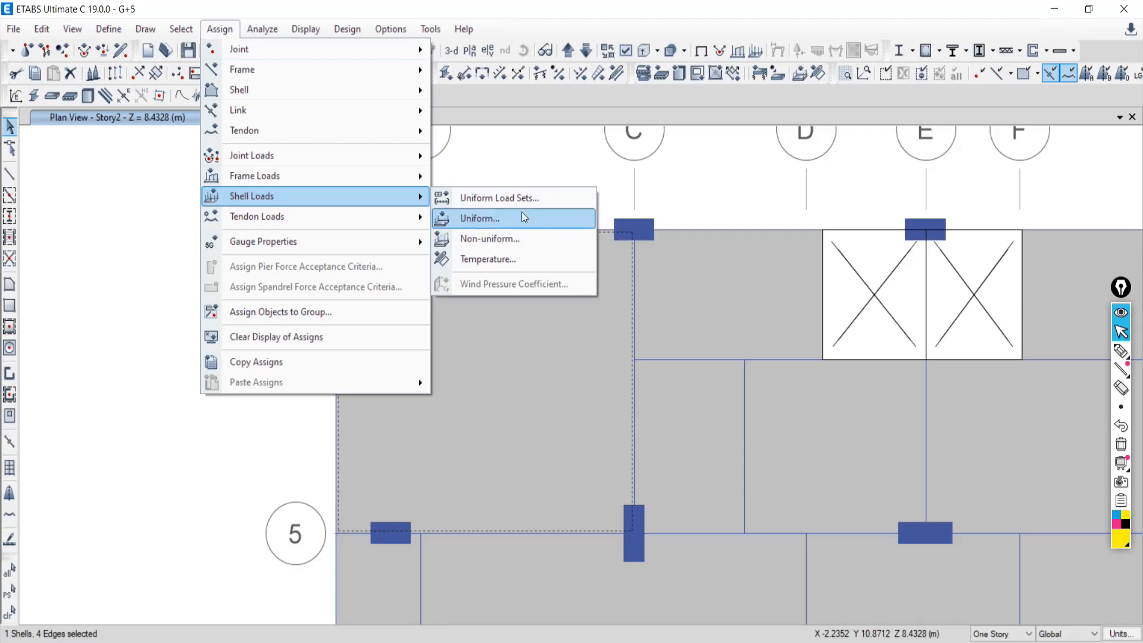
left_click(551, 217)
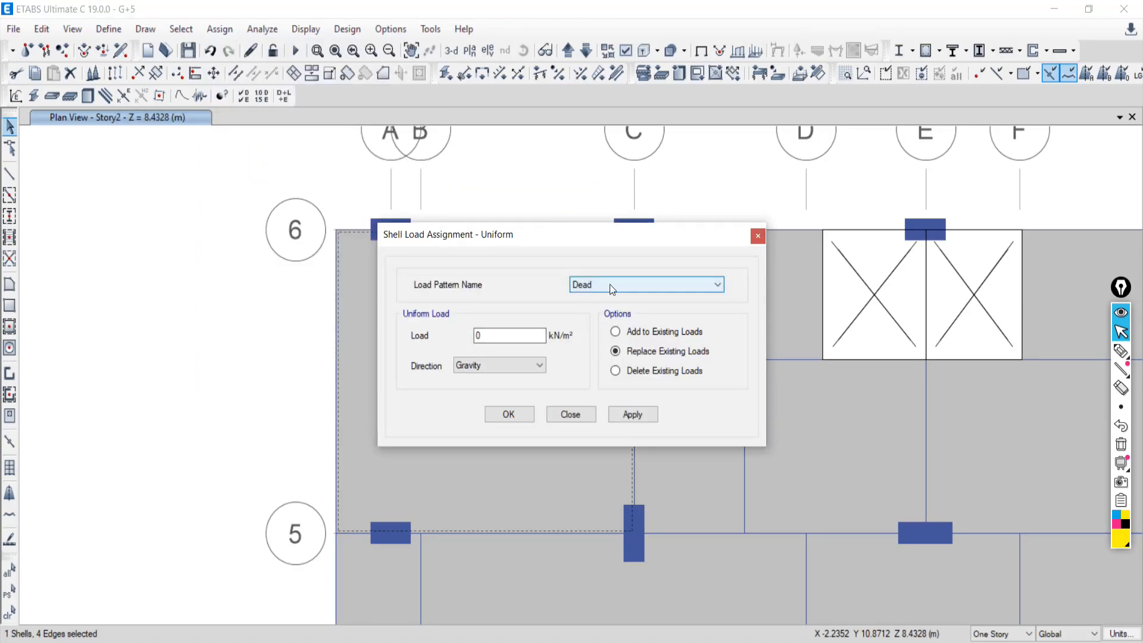
left_click_drag(606, 239, 644, 147)
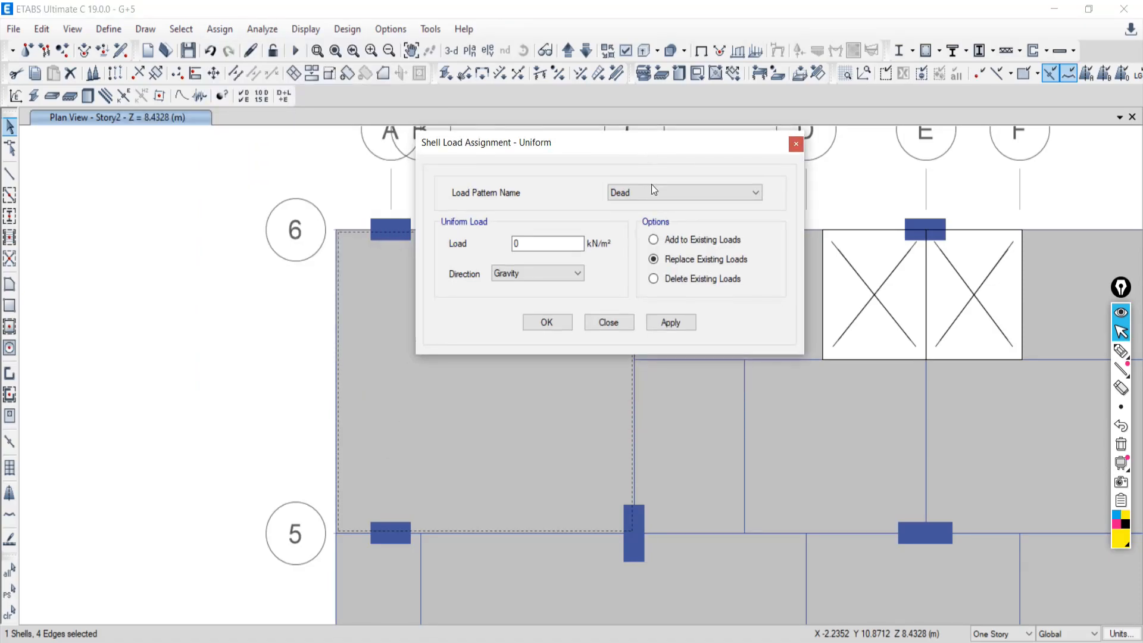
left_click(654, 192)
left_click(621, 217)
double_click(517, 244)
type("2")
left_click_drag(622, 143, 221, 100)
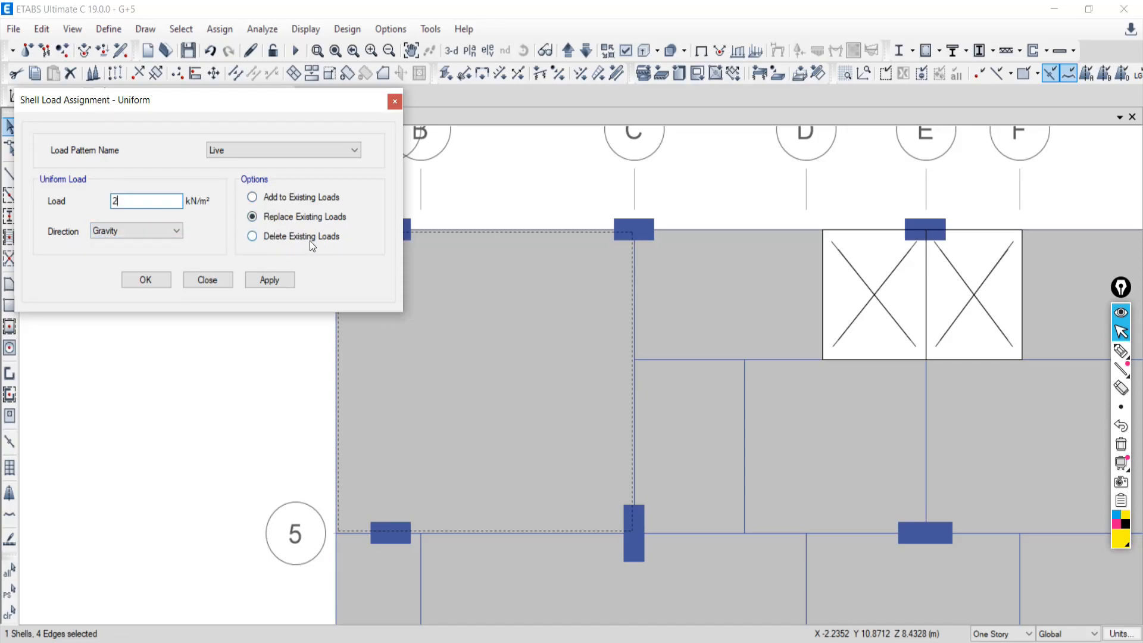
left_click(266, 280)
- Reselect the A–C/5–6 slab and apply the 2 kN/m² Live load to it again
left_click(488, 376)
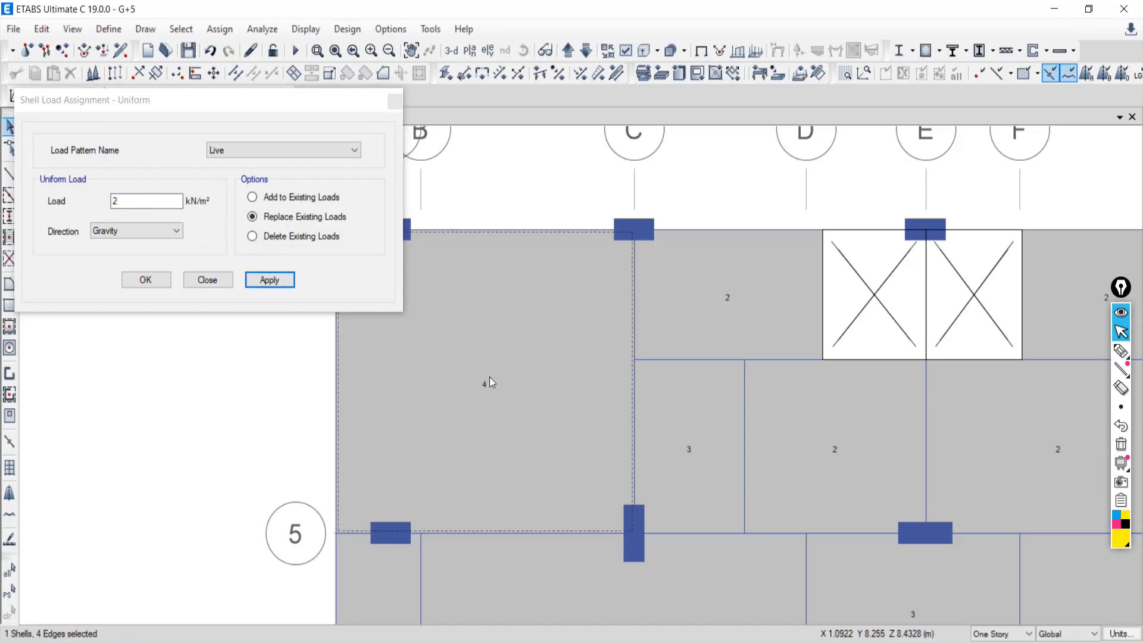
left_click(145, 204)
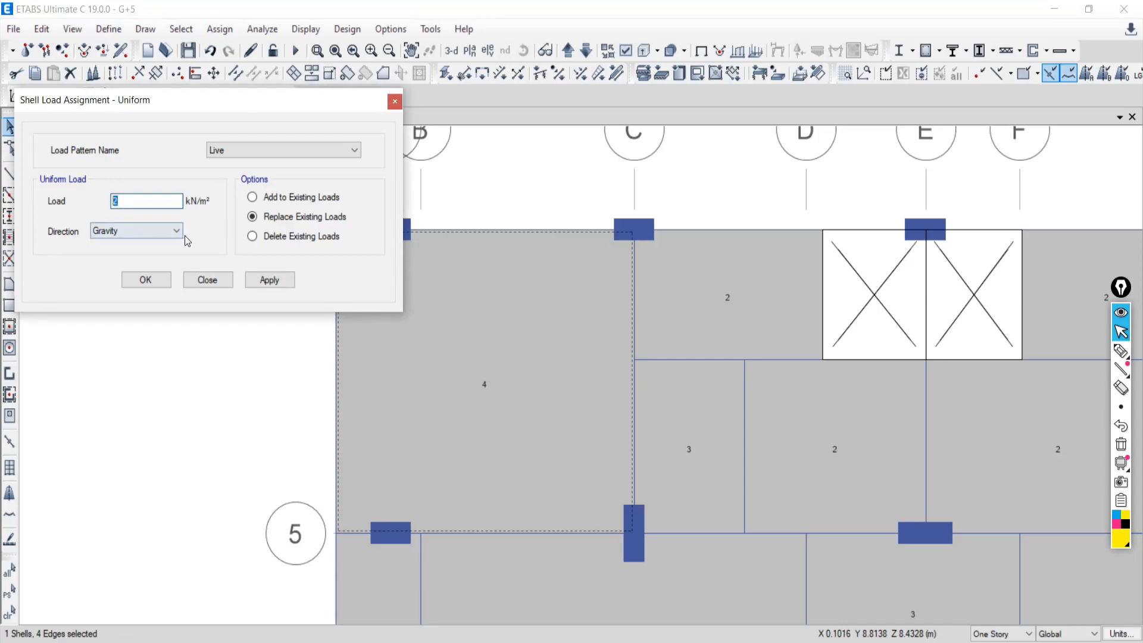
left_click(283, 283)
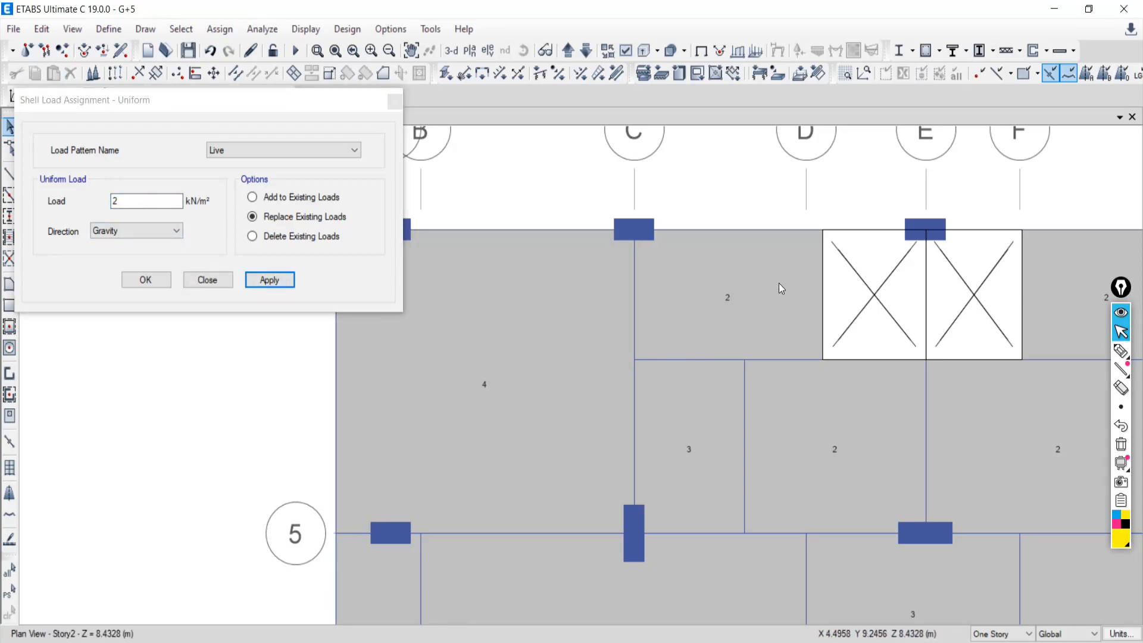
- Draw a rectangular Deck1 floor in the empty area beside the building plan, outside grid A
scroll(737, 295, "down", 3)
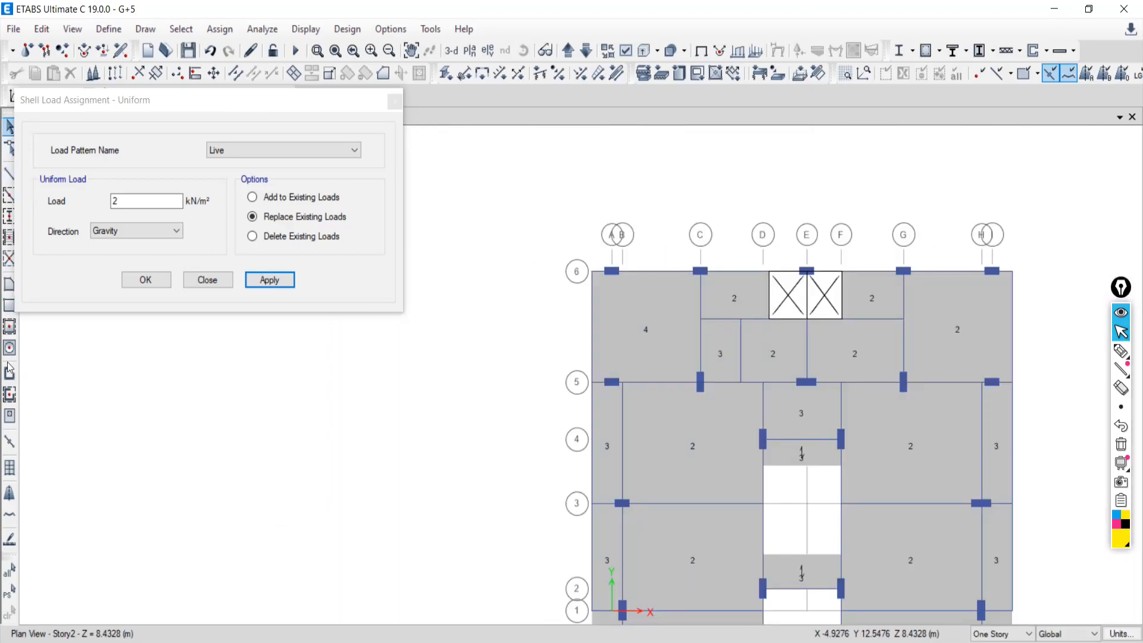
left_click(9, 306)
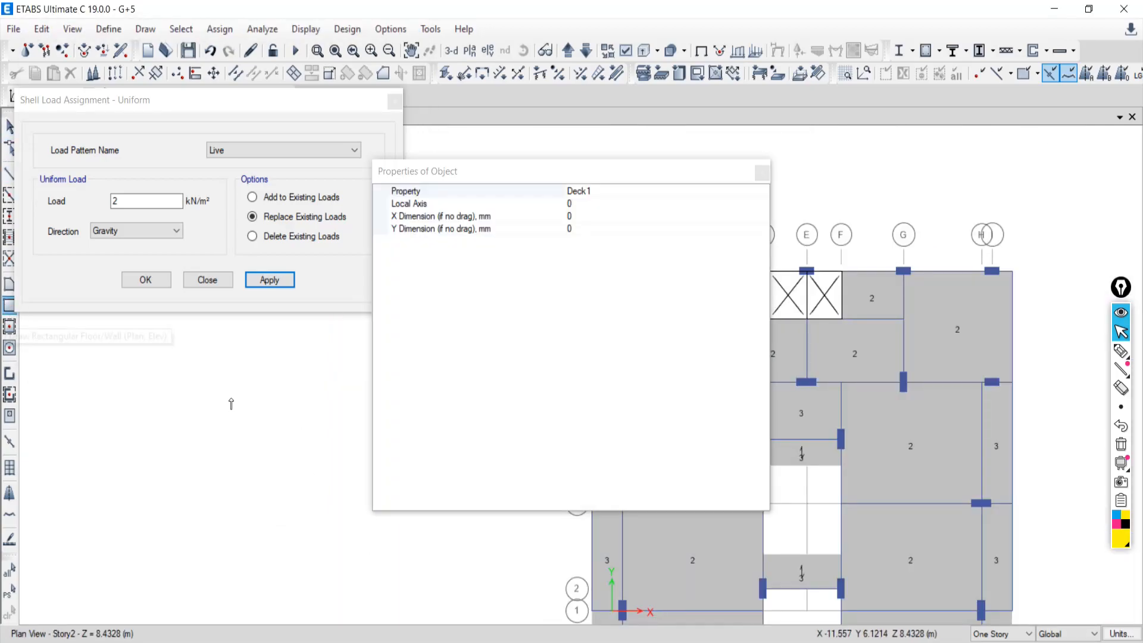
left_click(762, 172)
left_click_drag(225, 385, 495, 524)
key("Escape")
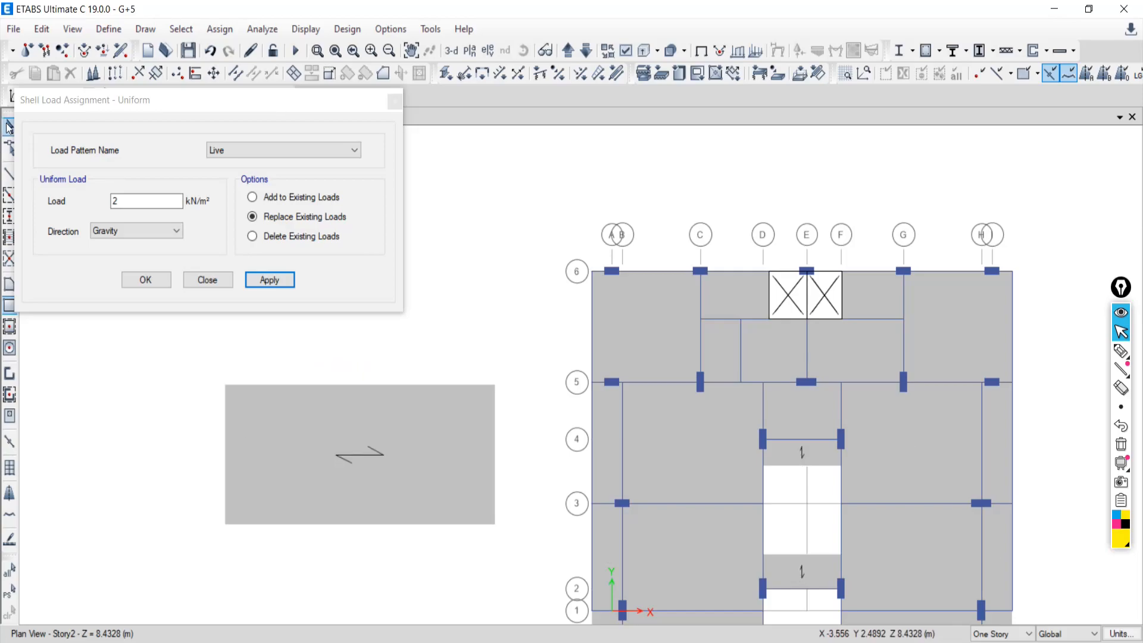
- Apply the 2 kN/m² uniform Live load to the separate deck rectangle and close the load assignment
left_click(371, 463)
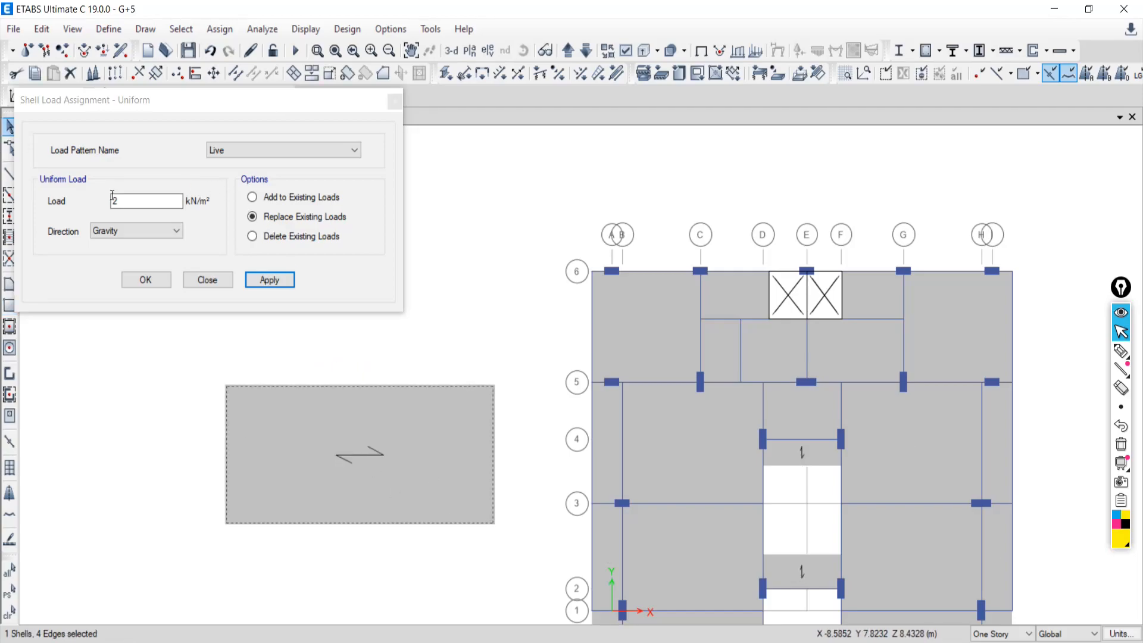
left_click(269, 280)
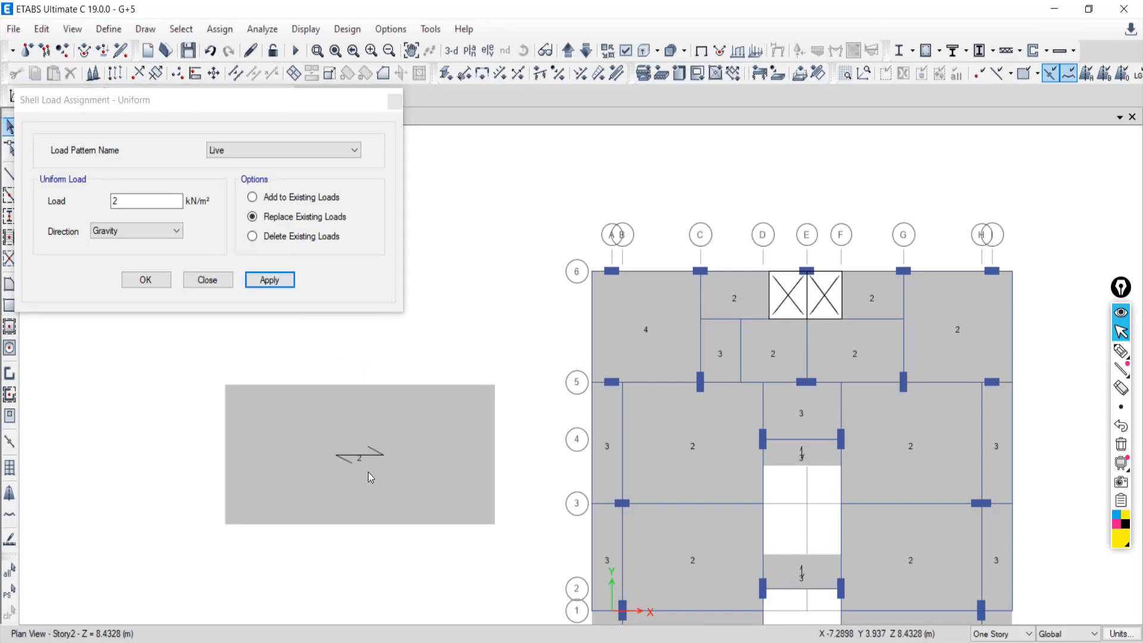
scroll(368, 473, "up", 3)
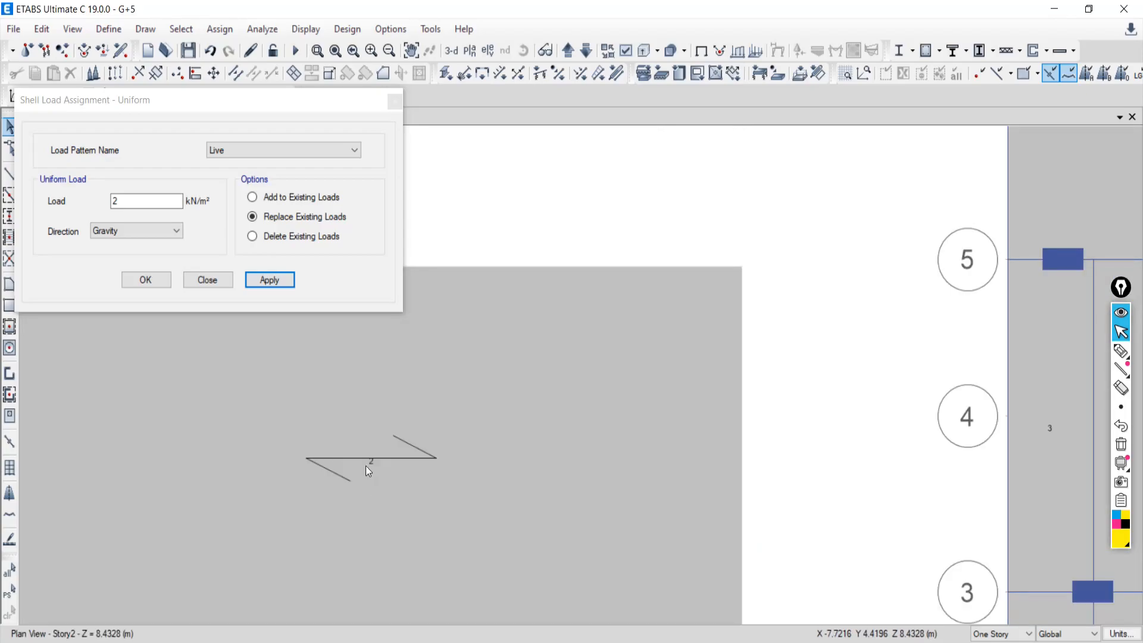
scroll(378, 474, "down", 3)
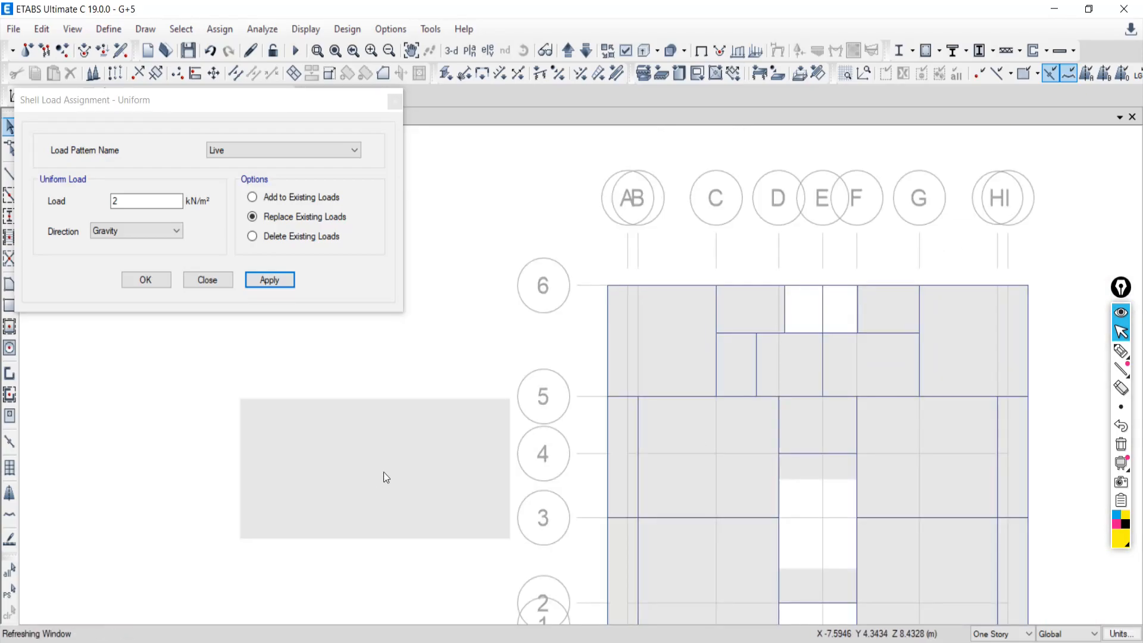
left_click(207, 280)
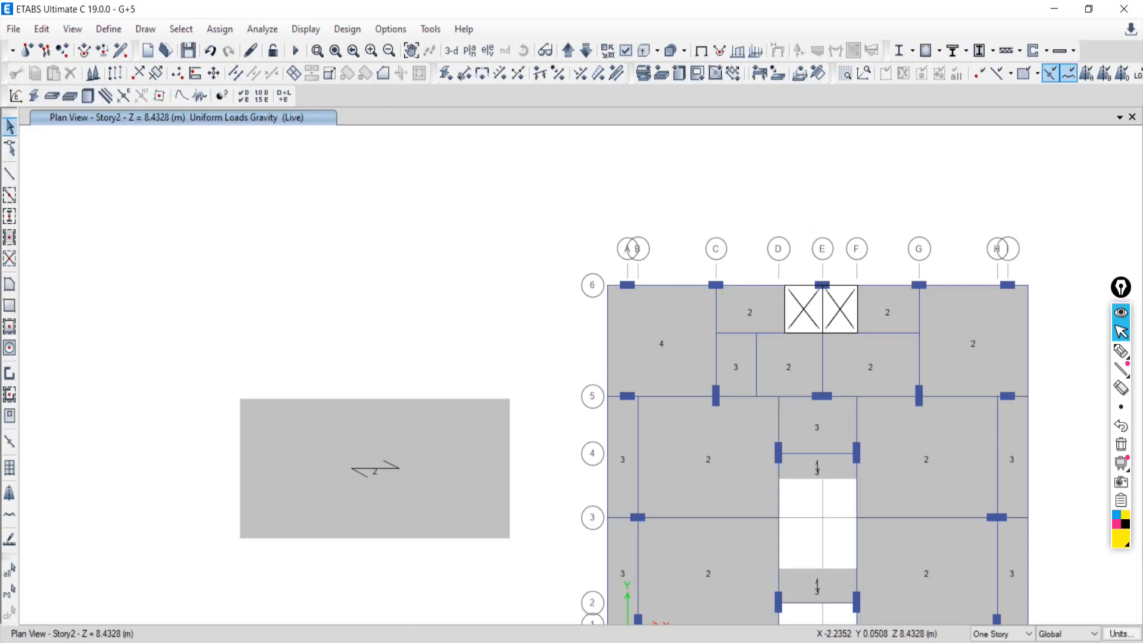
- Look at the untitled ETABS model and review the topic list in IMPORTANT COMMANDS.pdf, clearing the text selection on areal load
mouse_move(562, 642)
left_click(641, 597)
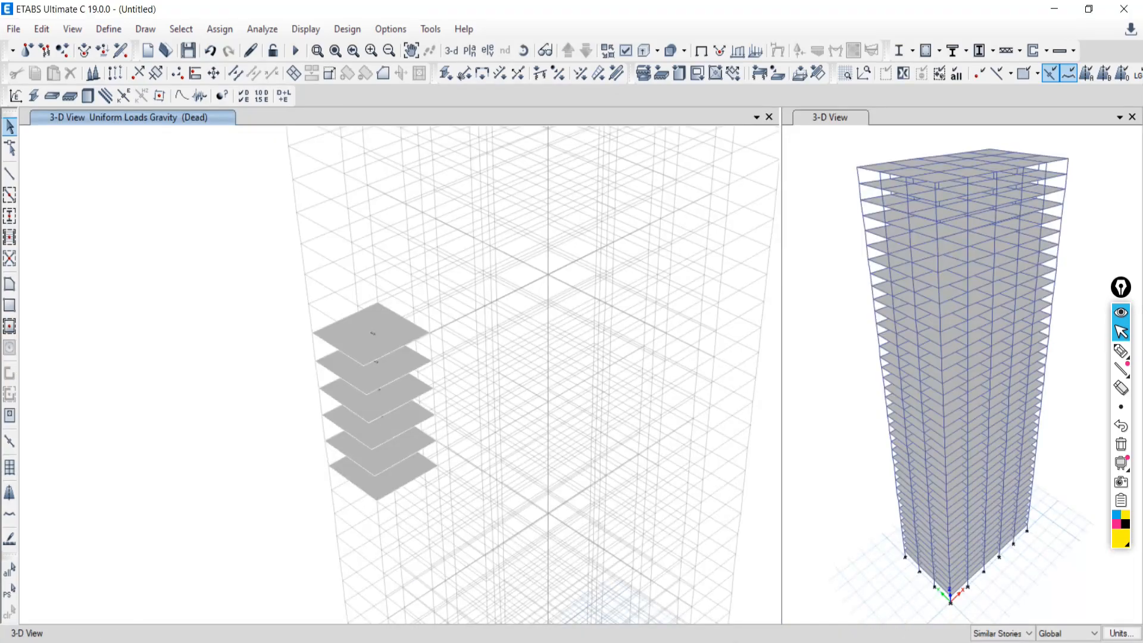
left_click(500, 642)
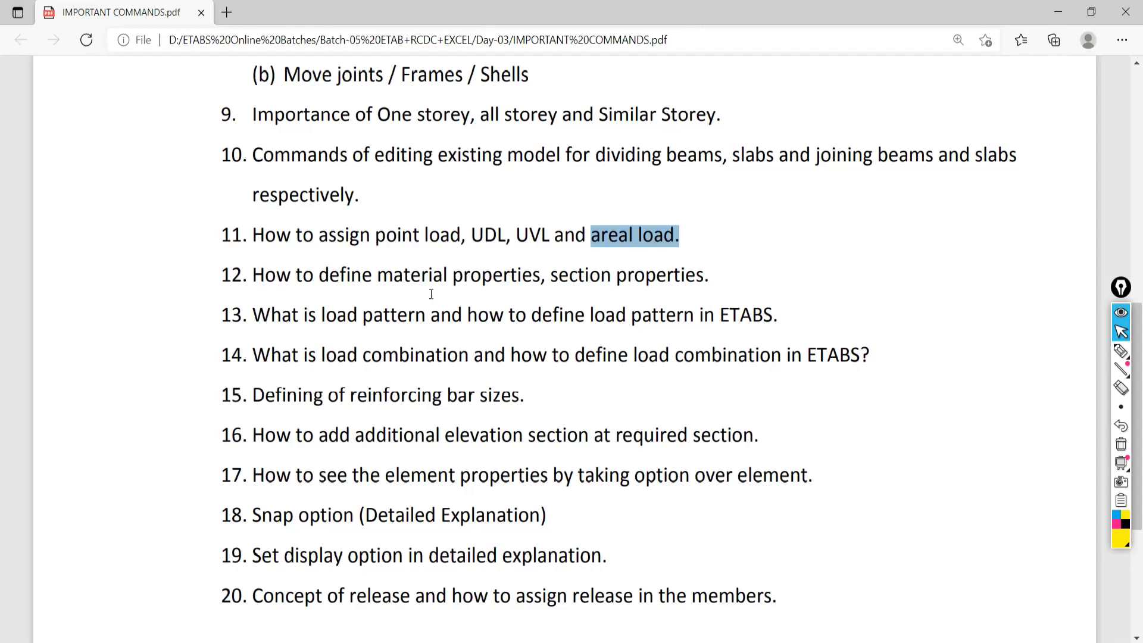
left_click(448, 285)
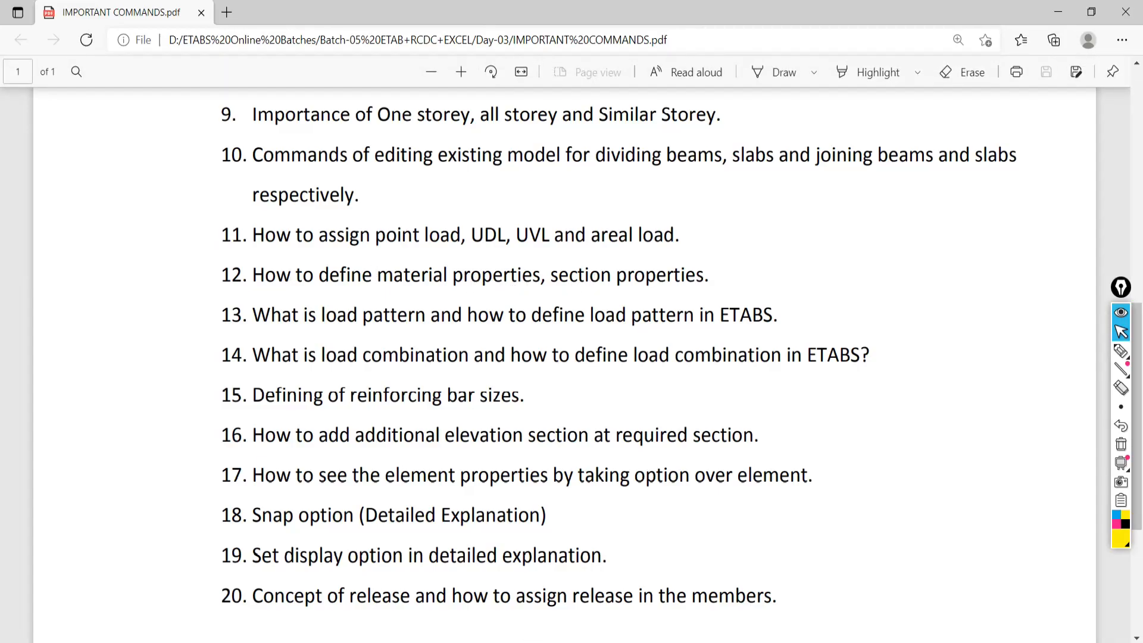
key("alt+Tab")
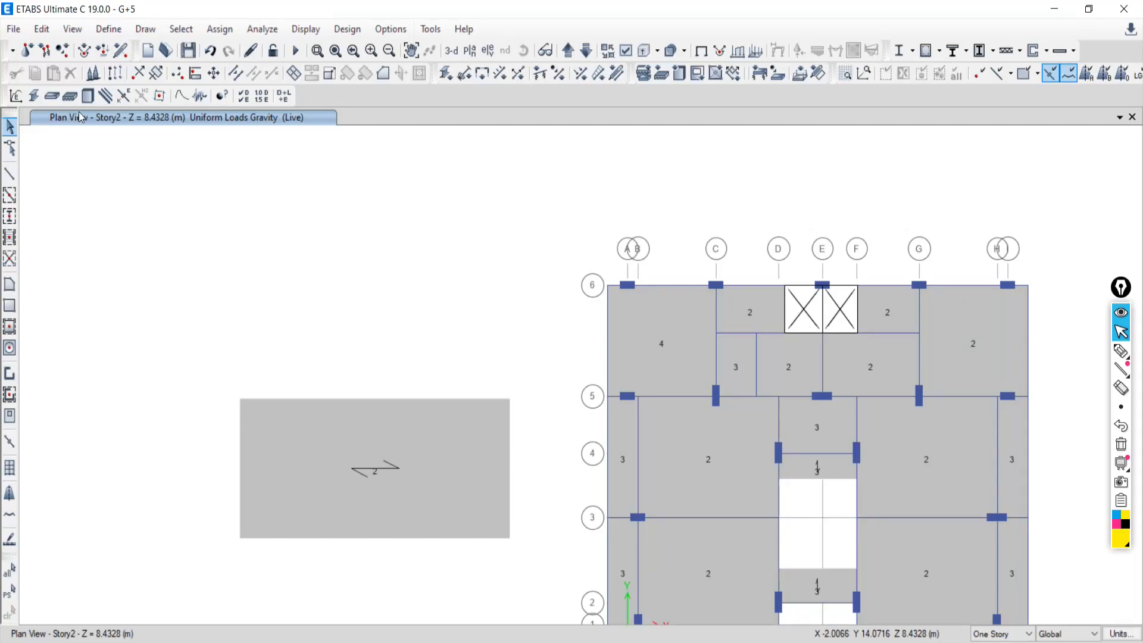
- Discard the untitled model's changes and create a Grid Only model using the built-in Metric SI, Indian, IS 800:2007 and IS 456:2000 settings
left_click(13, 29)
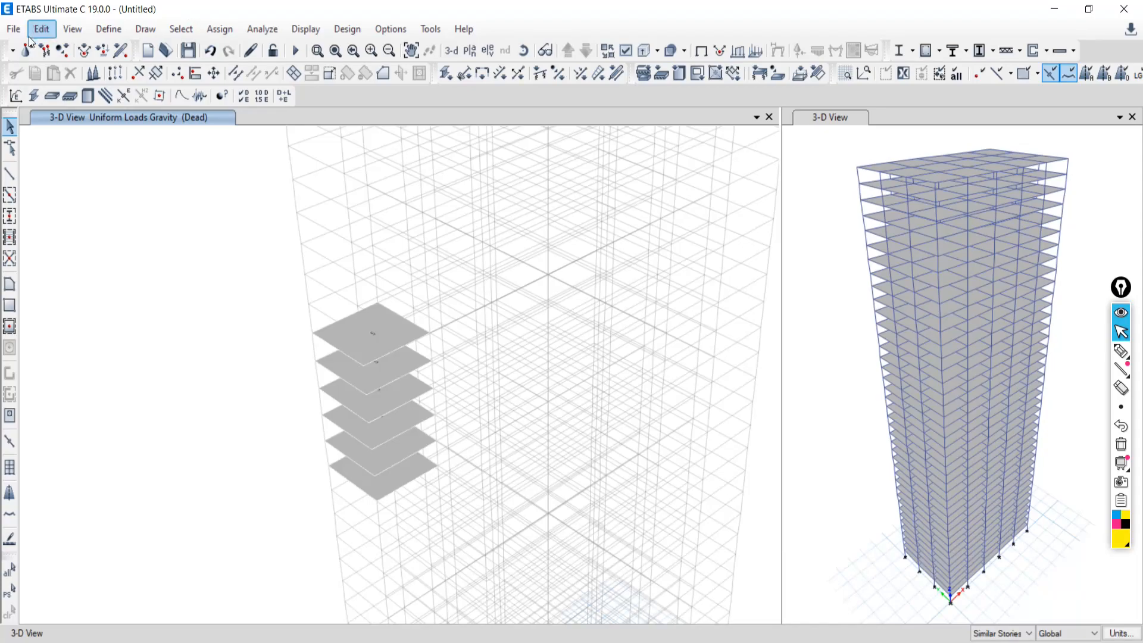
left_click(13, 29)
left_click(37, 65)
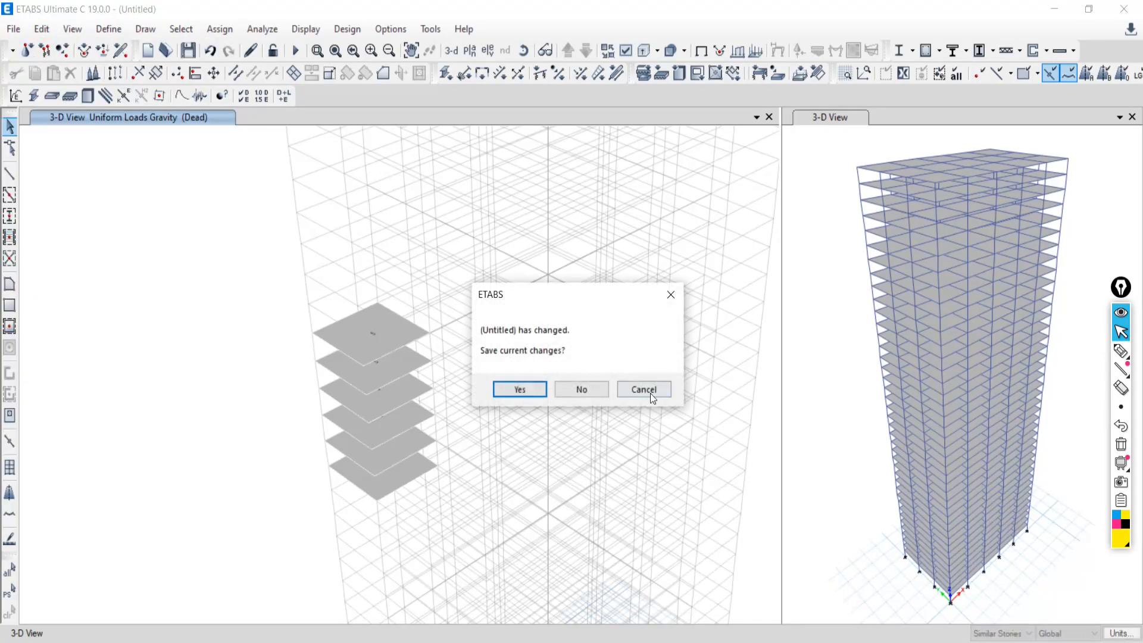
left_click(592, 393)
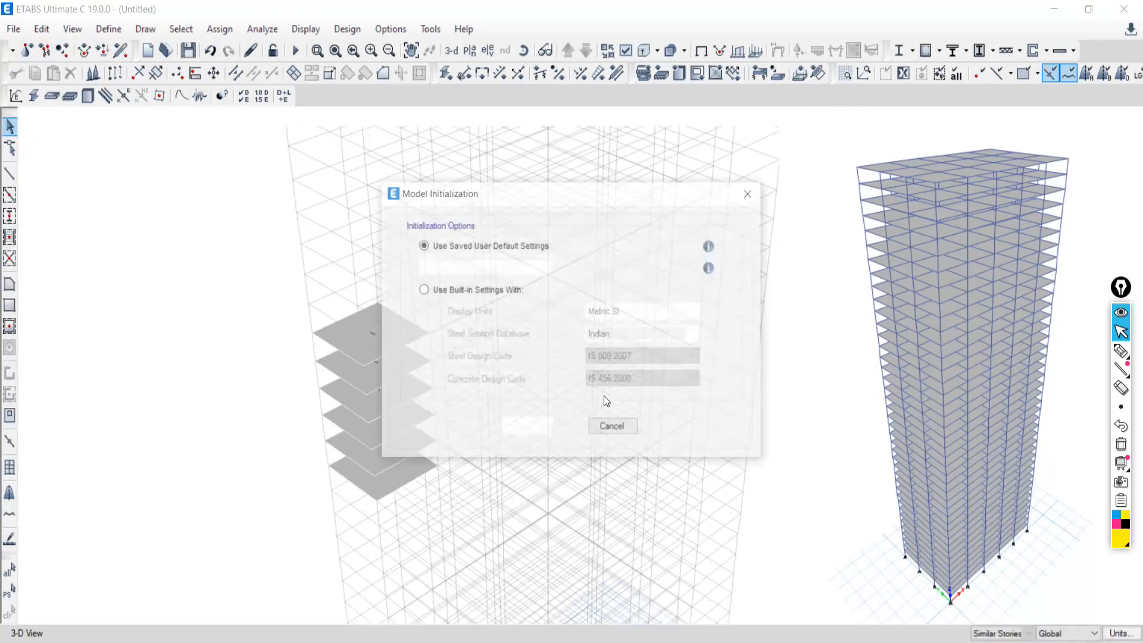
left_click(451, 292)
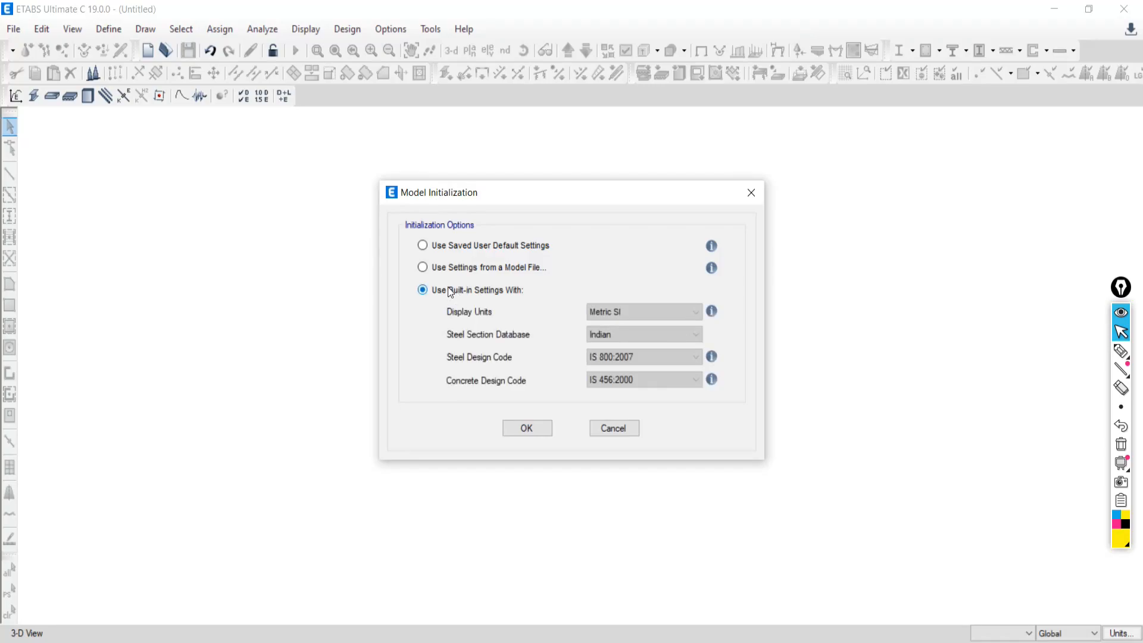
left_click(528, 431)
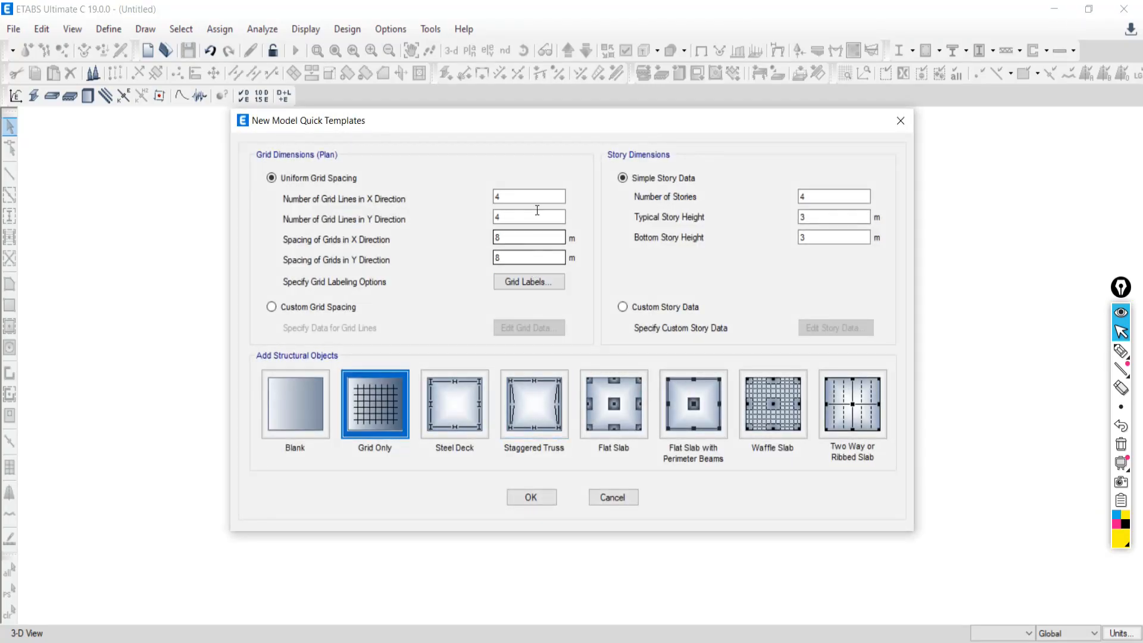
left_click(367, 408)
left_click(528, 498)
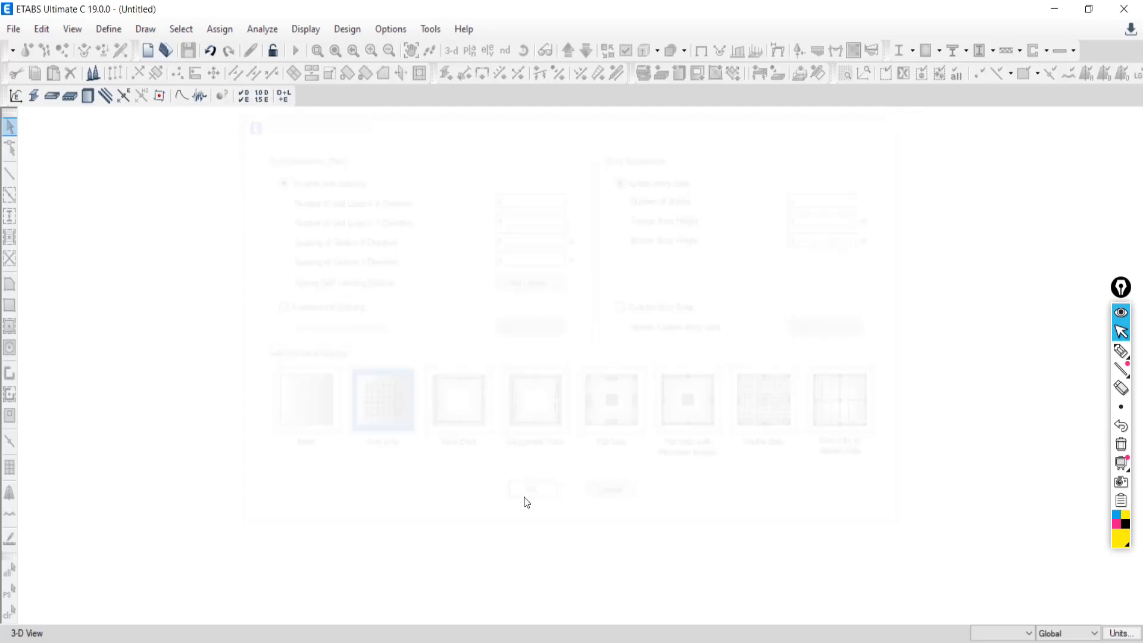
- Check the topic list in IMPORTANT COMMANDS.pdf and the Google Meet session, and return to the new ETABS model
key("alt+Tab")
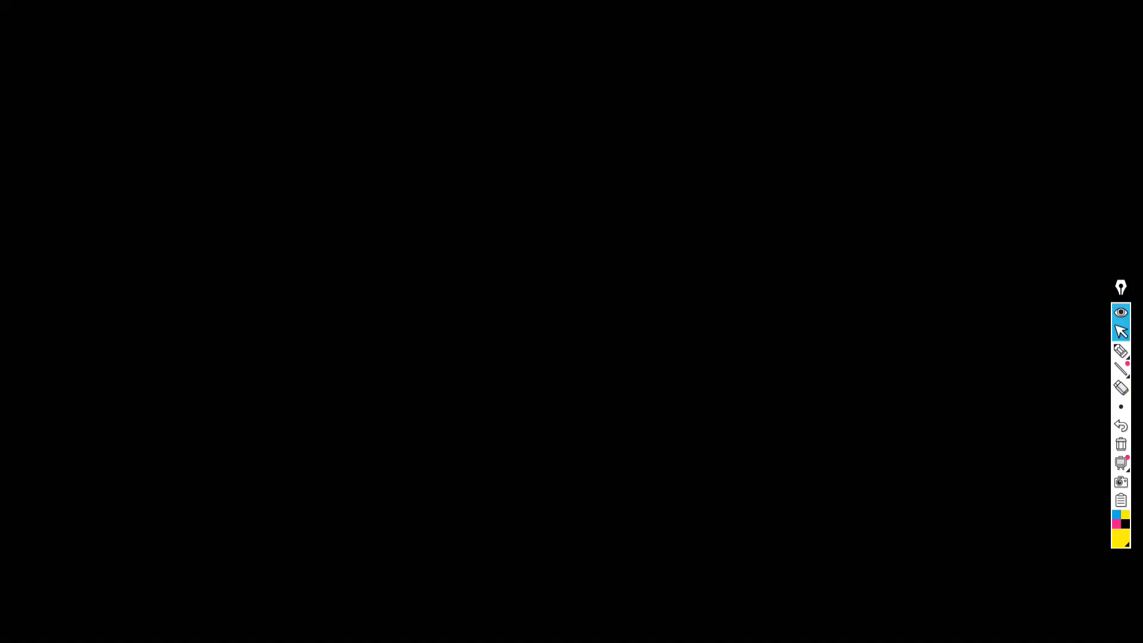
key("alt+Tab")
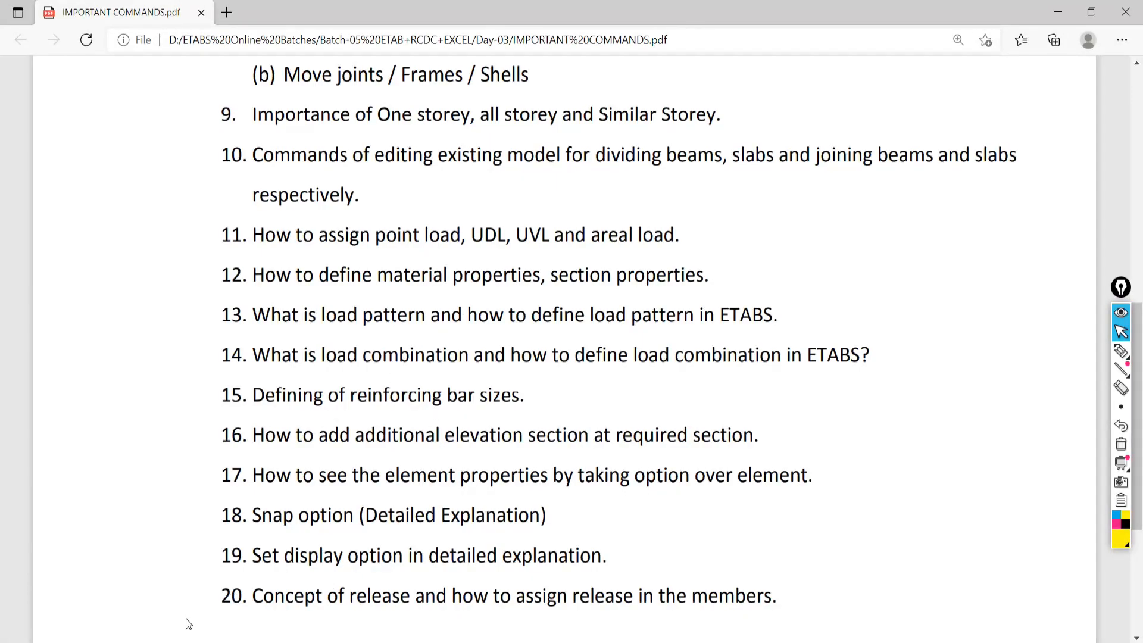
key("alt+Tab")
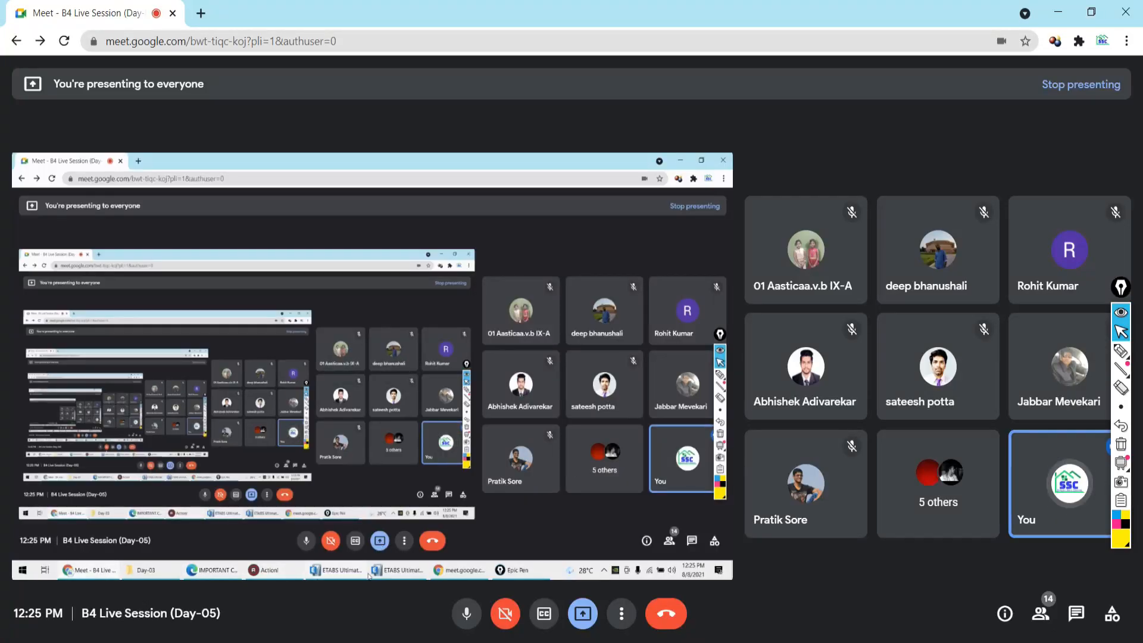
key("alt+Tab")
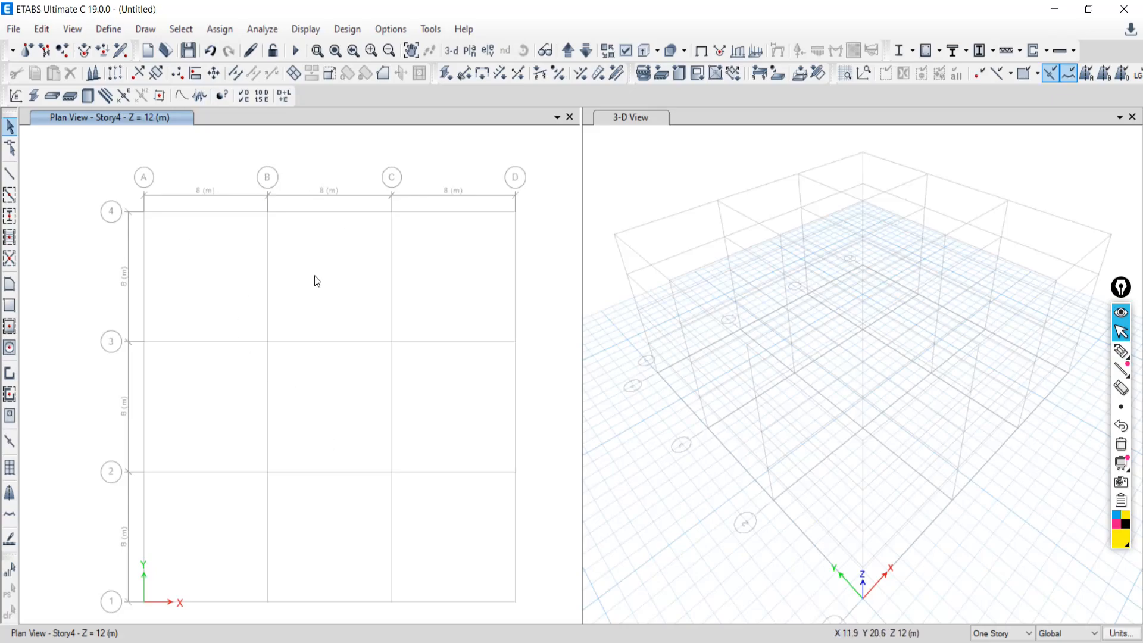
left_click(109, 29)
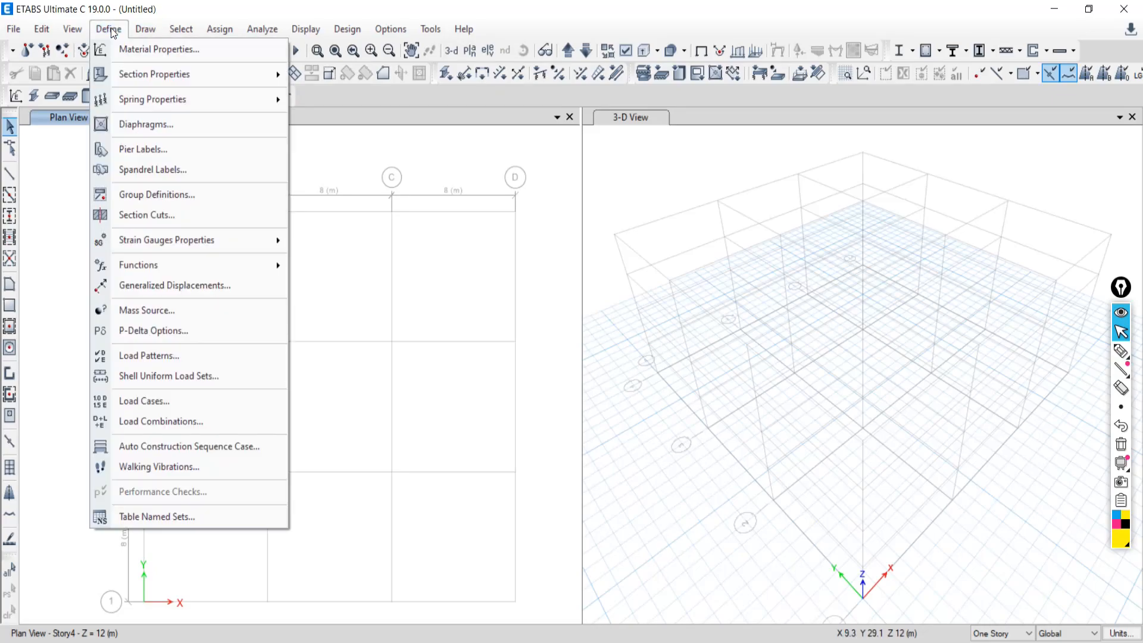
left_click(149, 51)
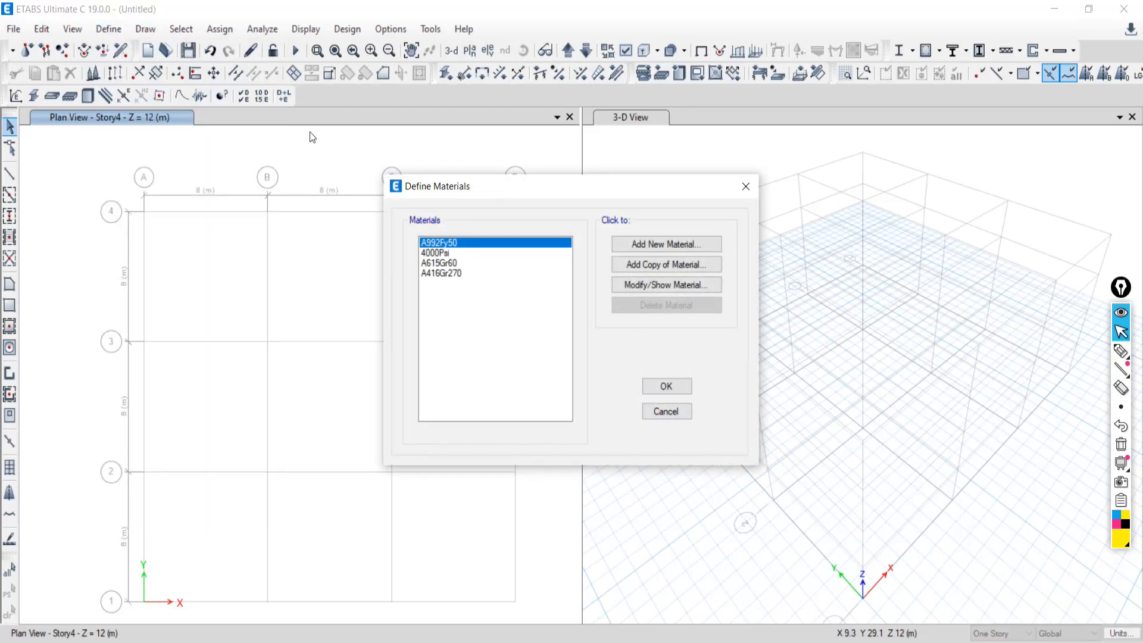
left_click(660, 413)
- Begin adding a new material property with the region set to India and the material type set to Concrete
left_click(119, 31)
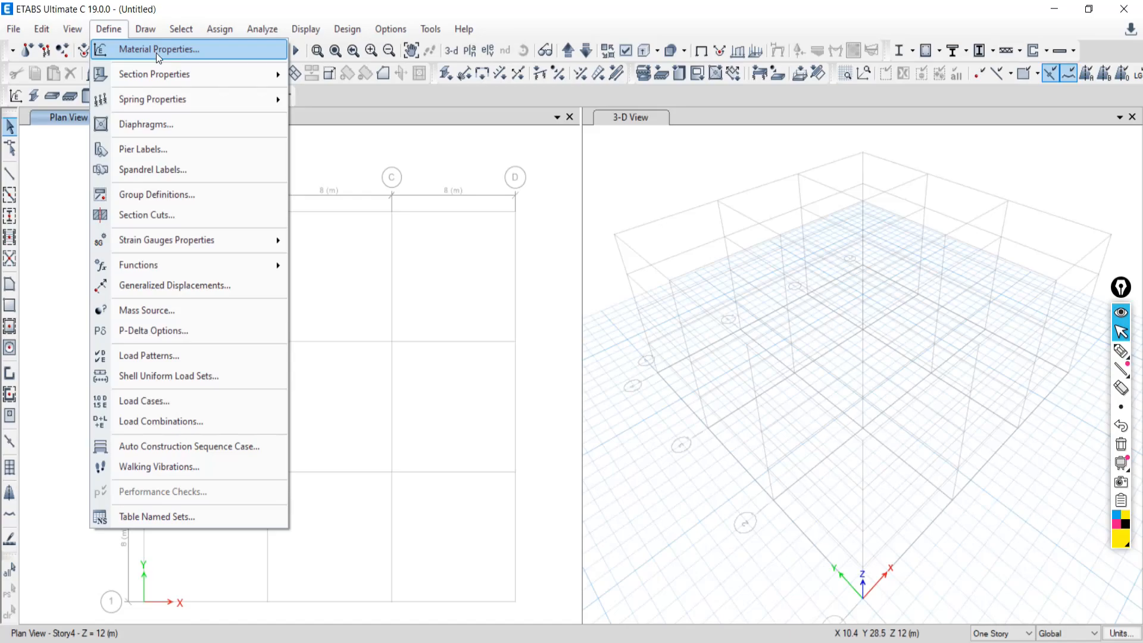
left_click(131, 48)
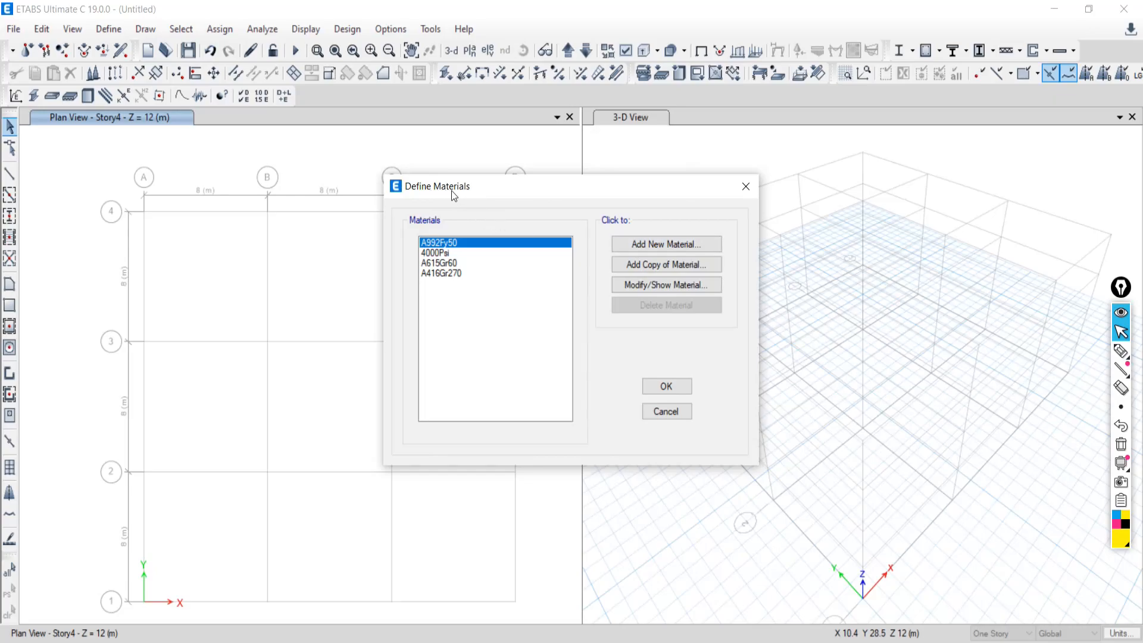
left_click(655, 247)
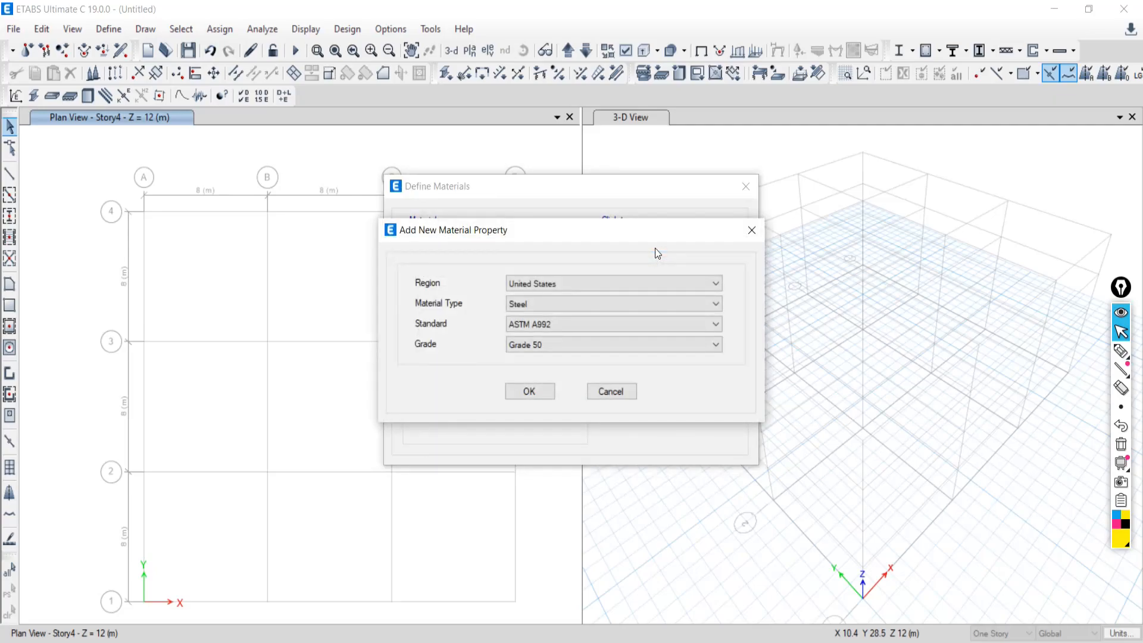
left_click_drag(635, 234, 425, 198)
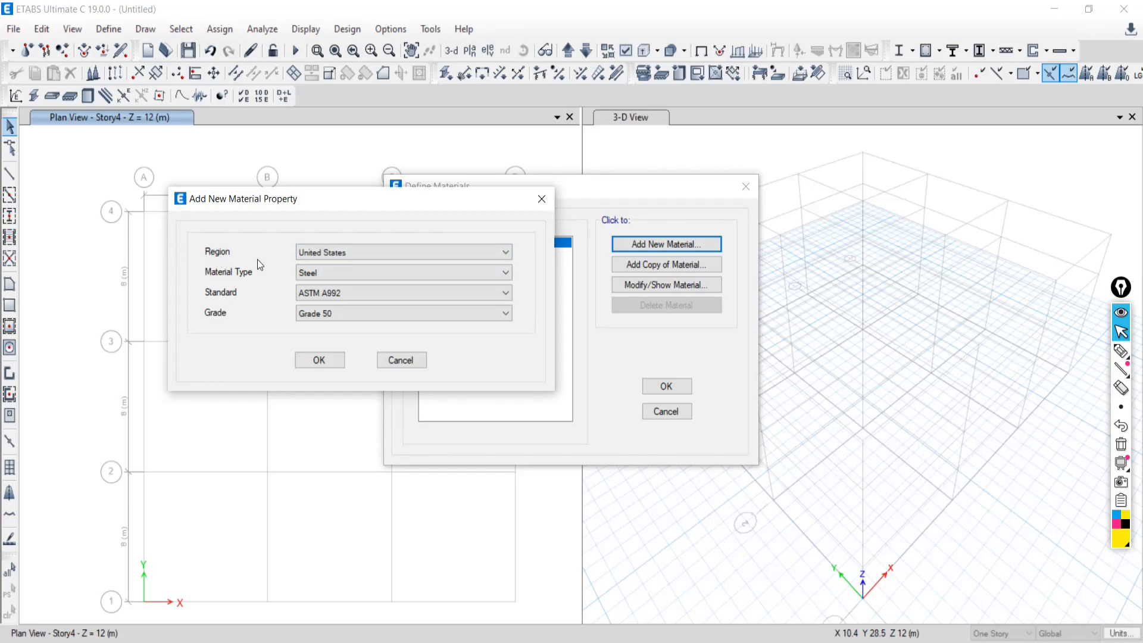
left_click(334, 252)
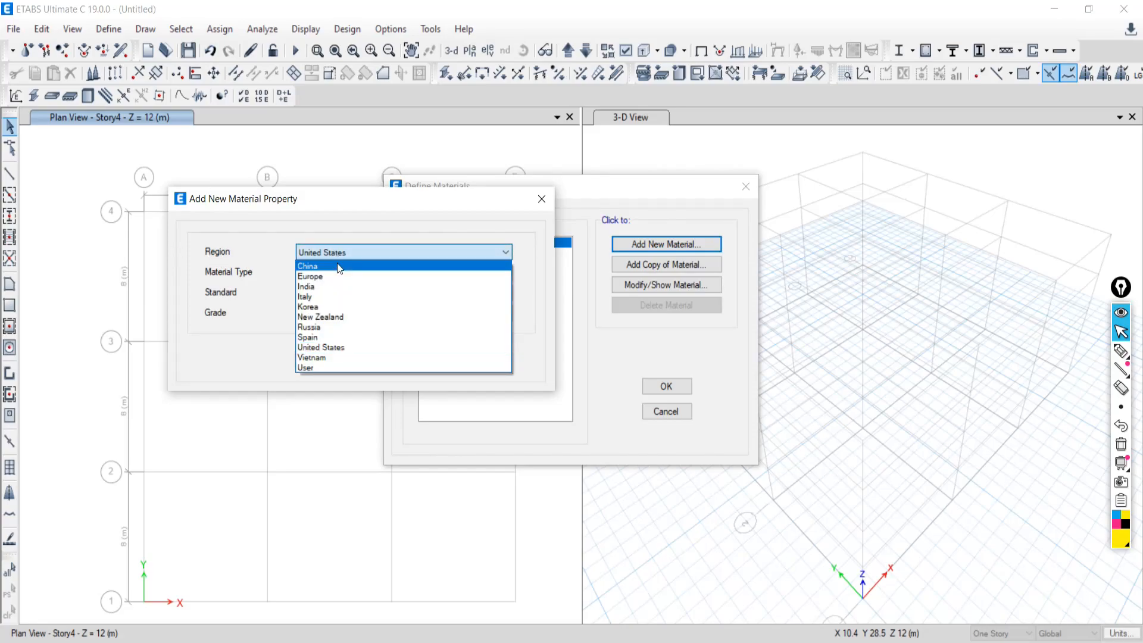
left_click(308, 286)
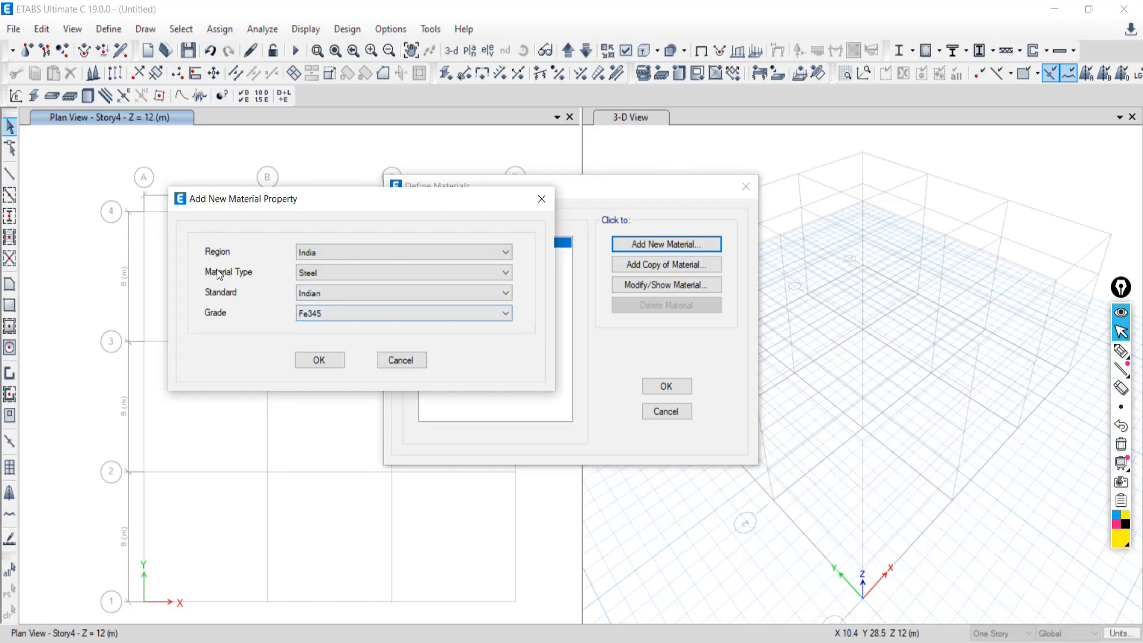
left_click(313, 273)
left_click(315, 297)
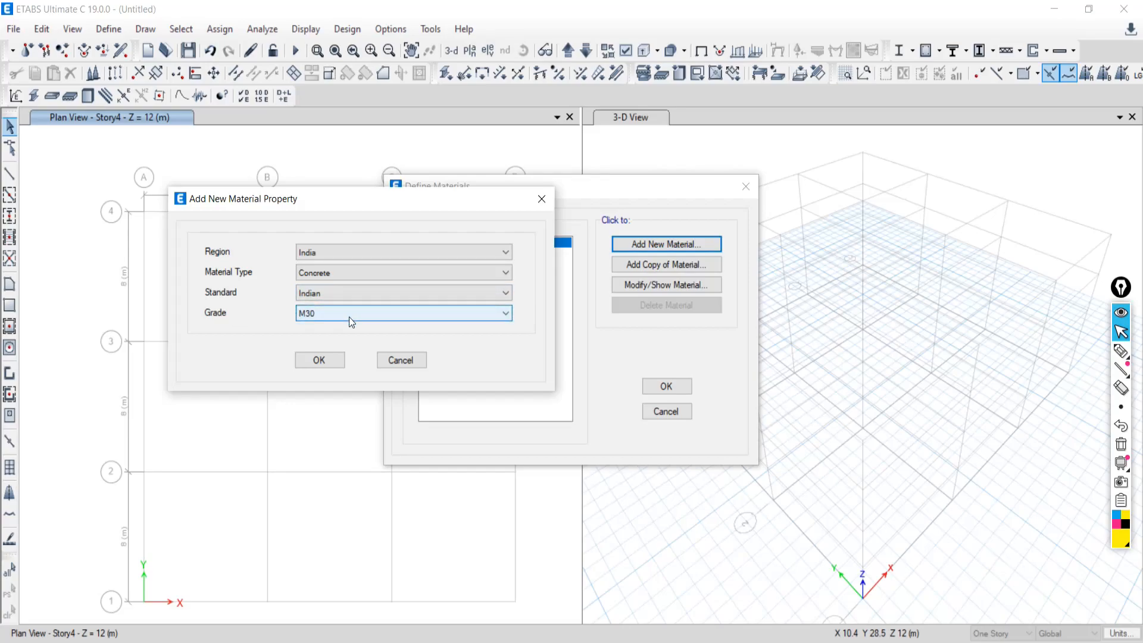
- Handwrite M20 in black over the 3-D view with the annotation pen, underline it twice and begin another M below
left_click(1121, 357)
left_click_drag(840, 193, 839, 216)
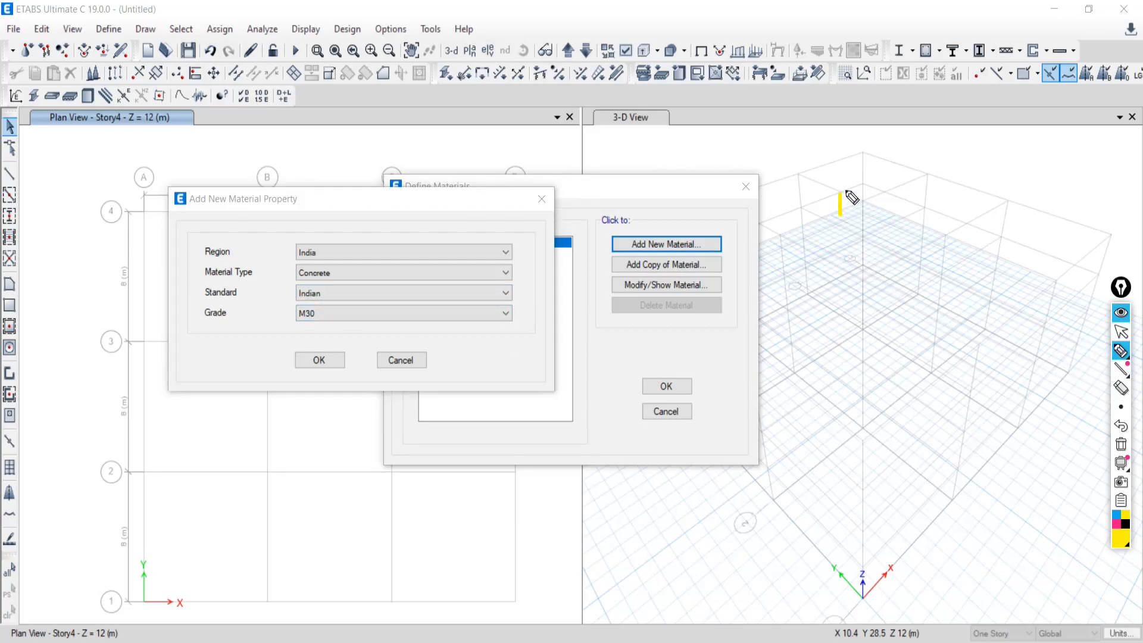
left_click(1126, 524)
mouse_move(840, 191)
left_mouse_down()
mouse_move(840, 209)
mouse_move(871, 185)
mouse_move(883, 238)
left_mouse_up()
mouse_move(900, 192)
left_mouse_down()
mouse_move(903, 220)
mouse_move(940, 236)
left_mouse_up()
left_click_drag(953, 180, 954, 178)
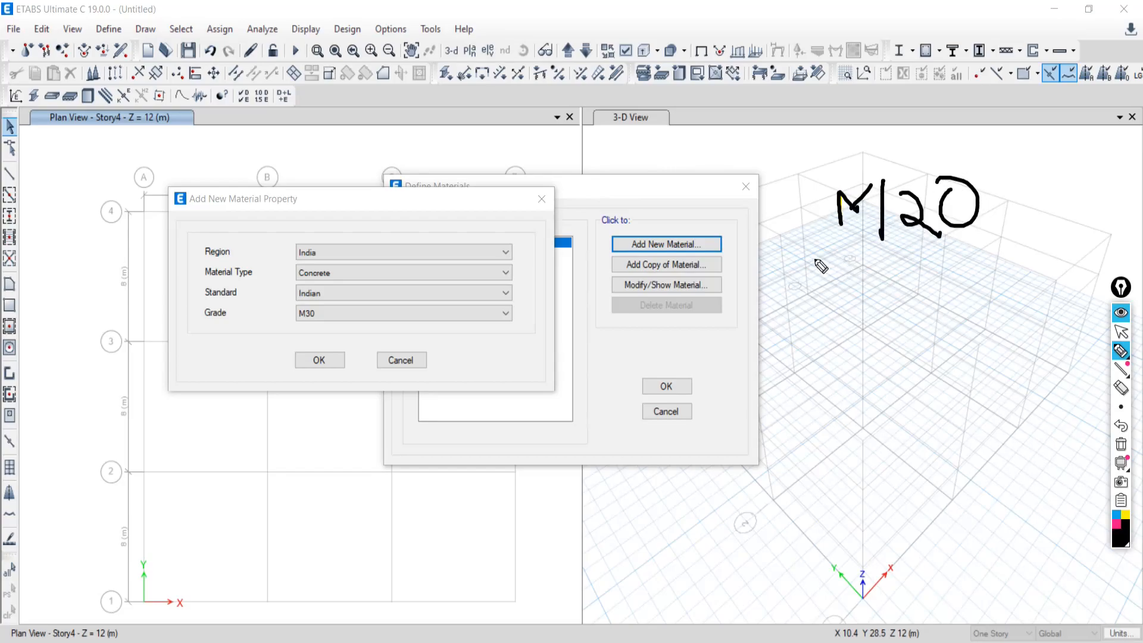
left_click_drag(811, 258, 979, 256)
left_click_drag(845, 285, 979, 288)
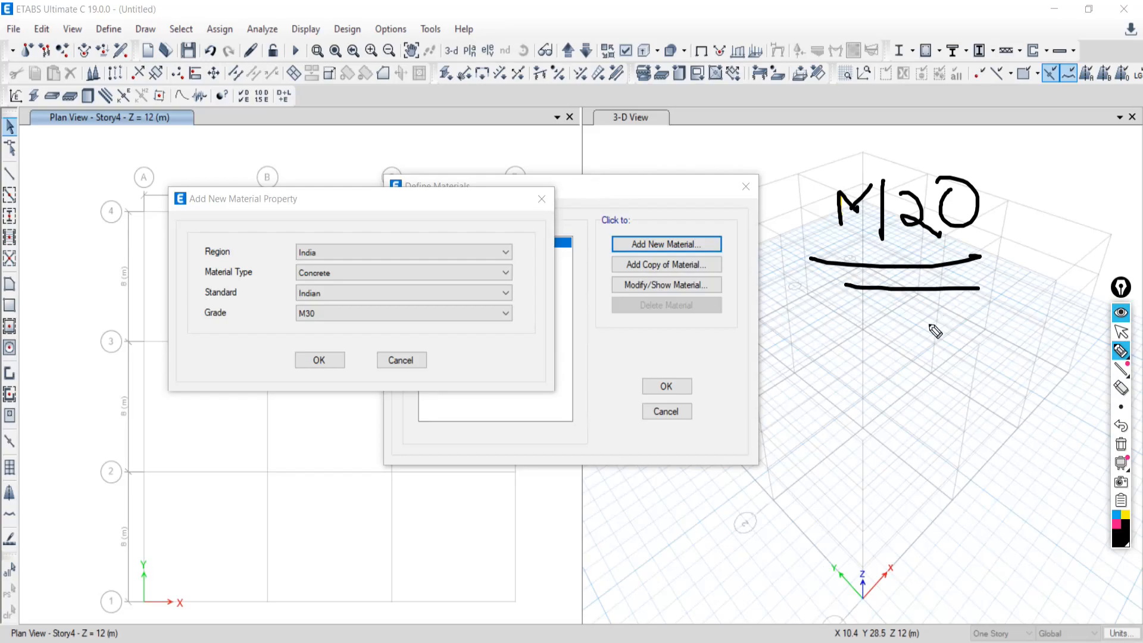
left_click_drag(843, 310, 844, 357)
mouse_move(850, 320)
left_mouse_down()
mouse_move(863, 339)
mouse_move(881, 340)
left_mouse_up()
left_click(1121, 334)
- Set the new concrete material's grade to M20, open its property data, and examine the material name and type
left_click(431, 312)
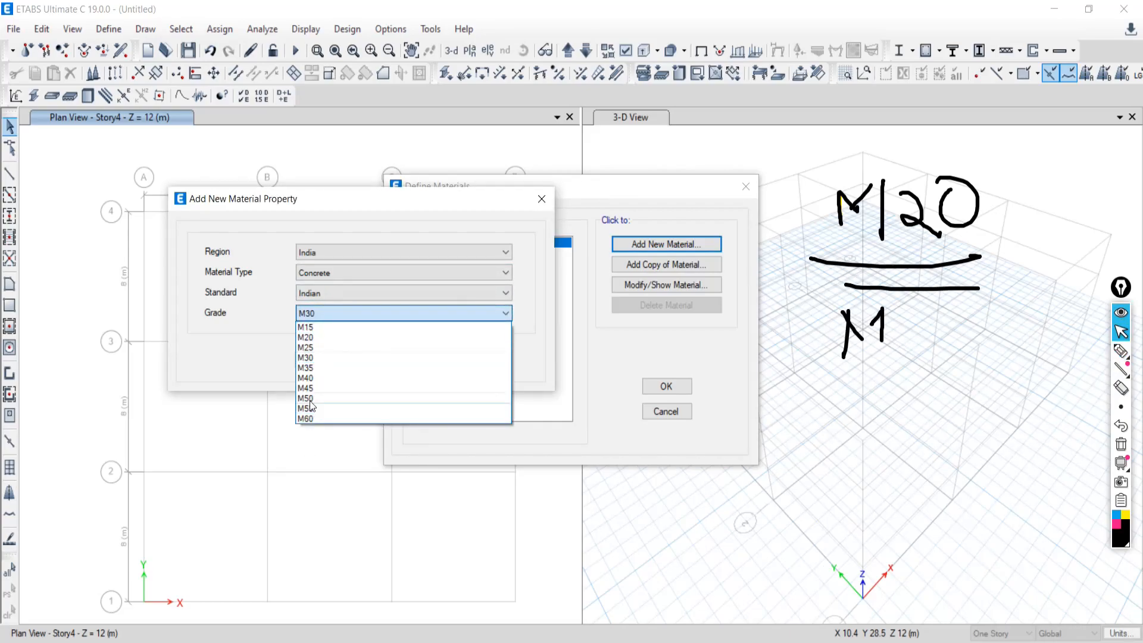
left_click(305, 339)
left_click(319, 361)
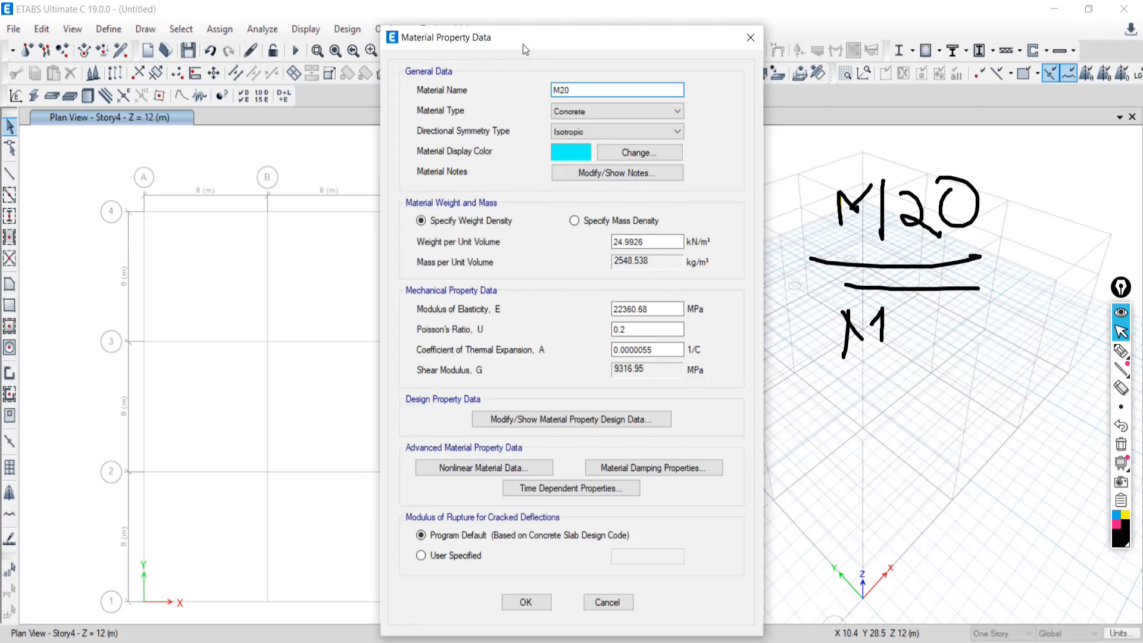
left_click_drag(495, 34, 372, 24)
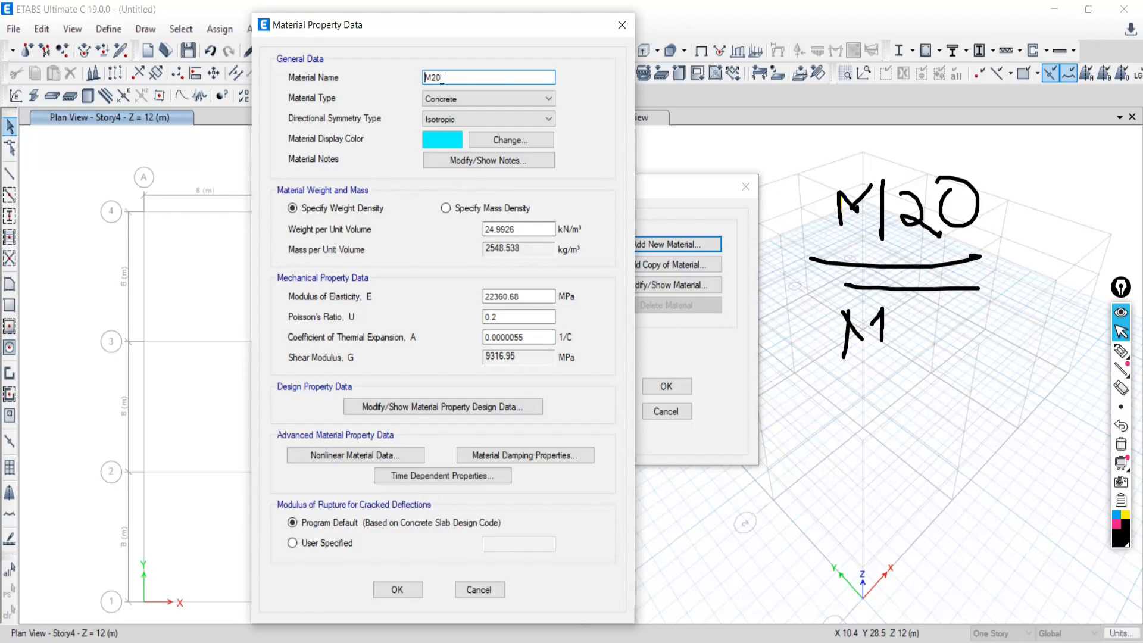
left_click_drag(441, 78, 424, 79)
left_click(442, 100)
left_click(443, 100)
- Circle the Material Display Color label and its color swatch with the annotation pen, and clear all annotations from the screen
left_click(1121, 351)
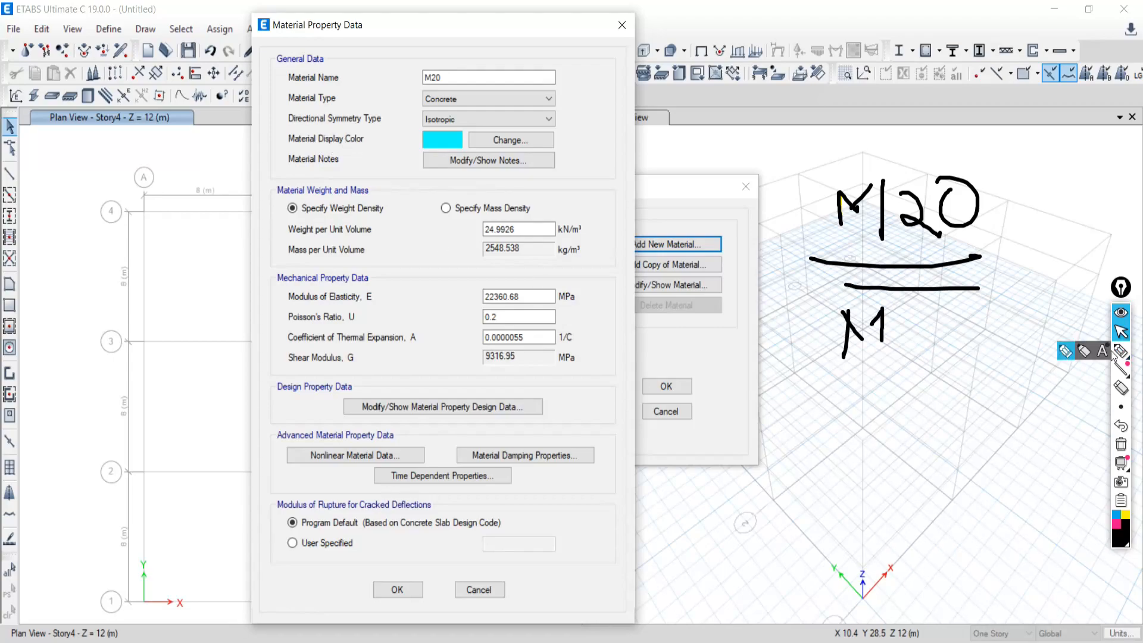
mouse_move(368, 127)
left_mouse_down()
mouse_move(288, 126)
mouse_move(283, 153)
mouse_move(371, 152)
mouse_move(368, 128)
left_mouse_up()
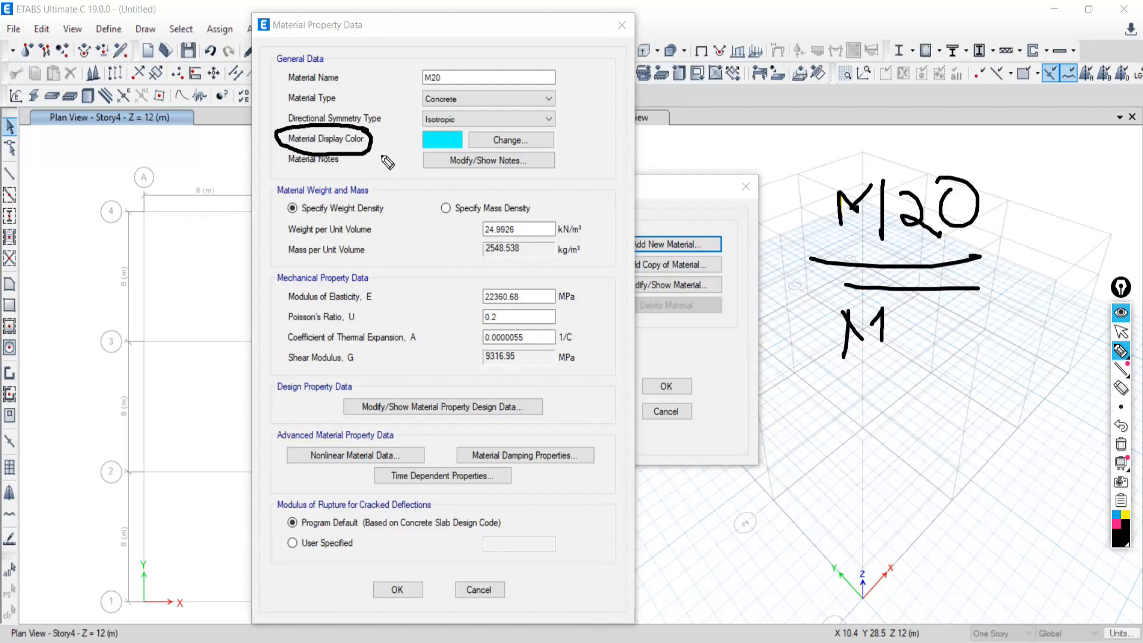
mouse_move(459, 130)
left_mouse_down()
mouse_move(426, 131)
mouse_move(429, 151)
mouse_move(476, 143)
mouse_move(452, 128)
left_mouse_up()
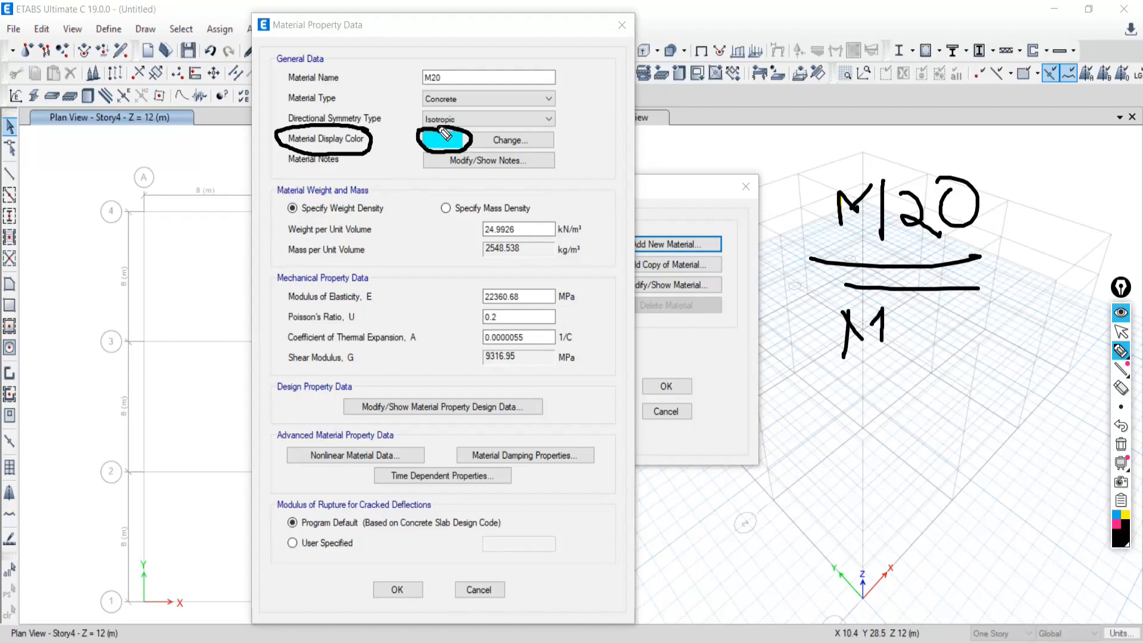
left_click(1121, 444)
left_click(1125, 333)
left_click(1119, 147)
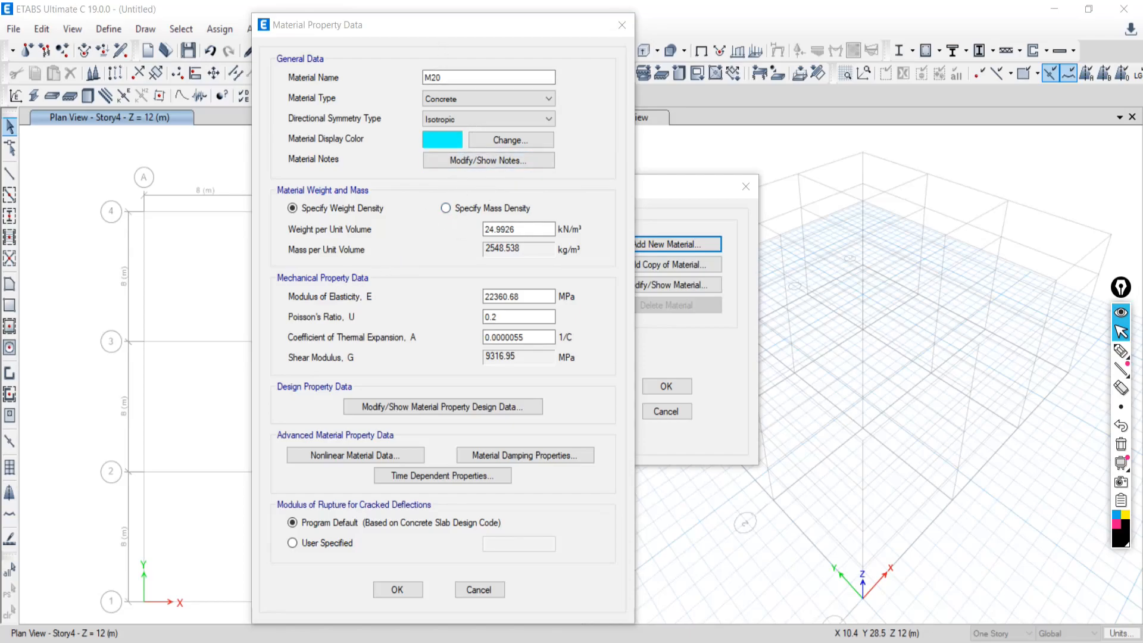
- Switch to the Google Meet window and handwrite the concrete density 2500 kg/m³ and the steel density 7850 in yellow
key("alt+Tab")
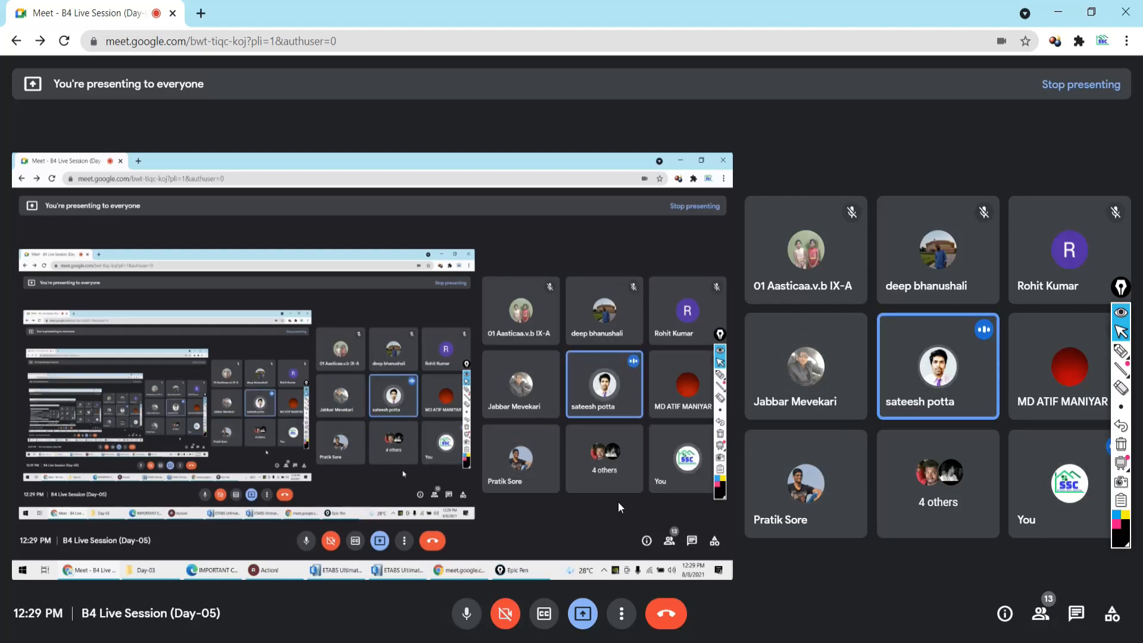
left_click(1121, 351)
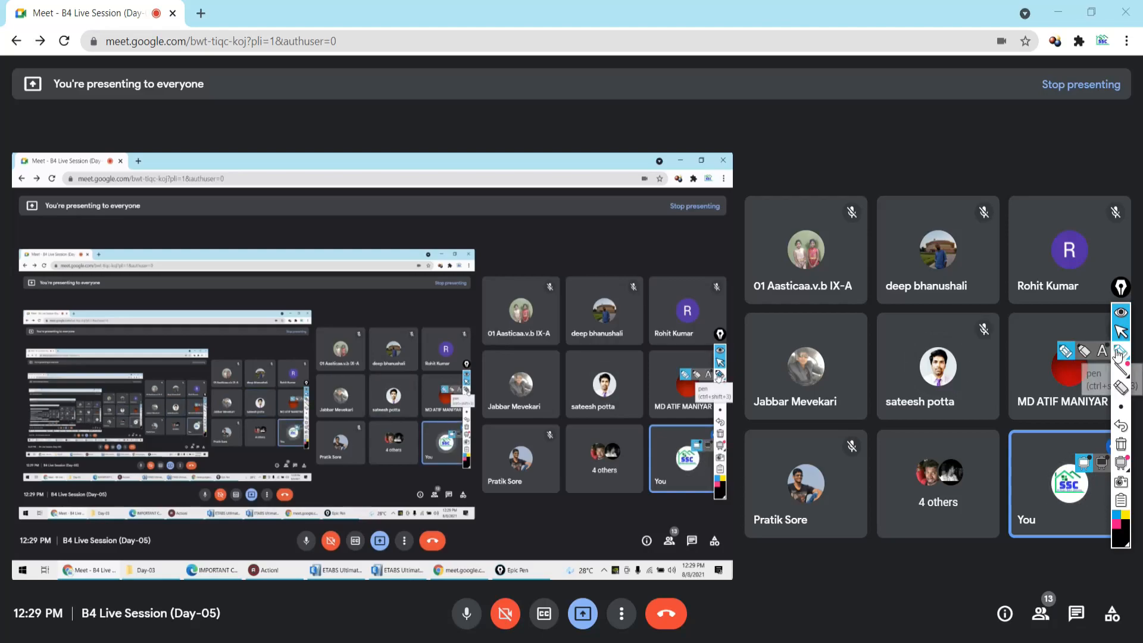
left_click_drag(245, 101, 254, 121)
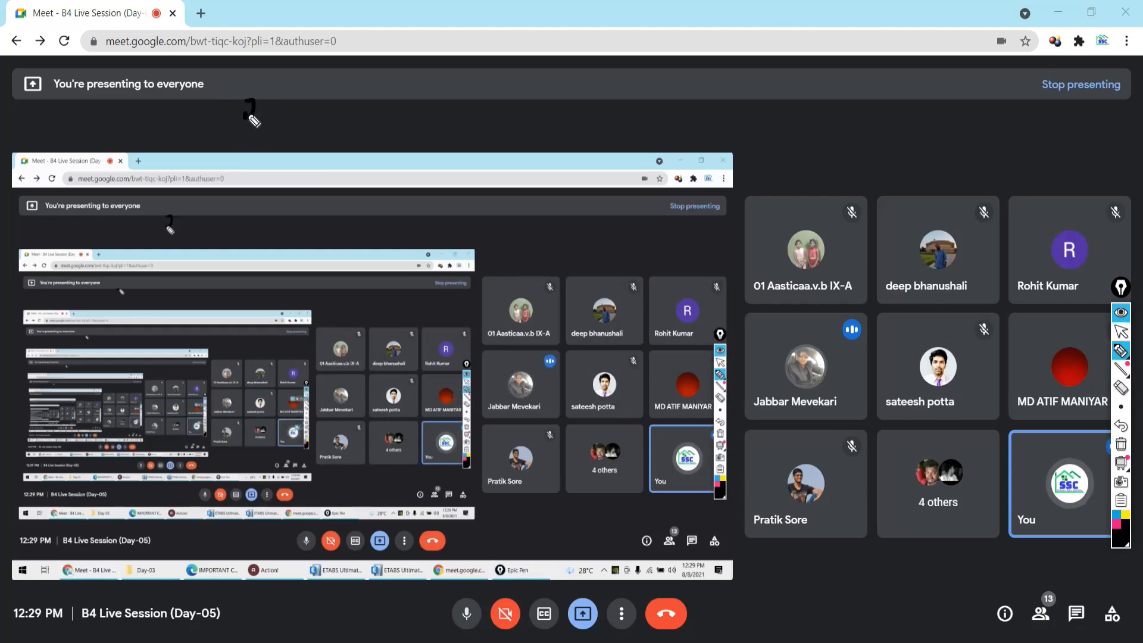
mouse_move(244, 105)
left_mouse_down()
mouse_move(257, 121)
mouse_move(283, 103)
mouse_move(363, 129)
mouse_move(420, 116)
mouse_move(430, 89)
mouse_move(428, 106)
left_mouse_up()
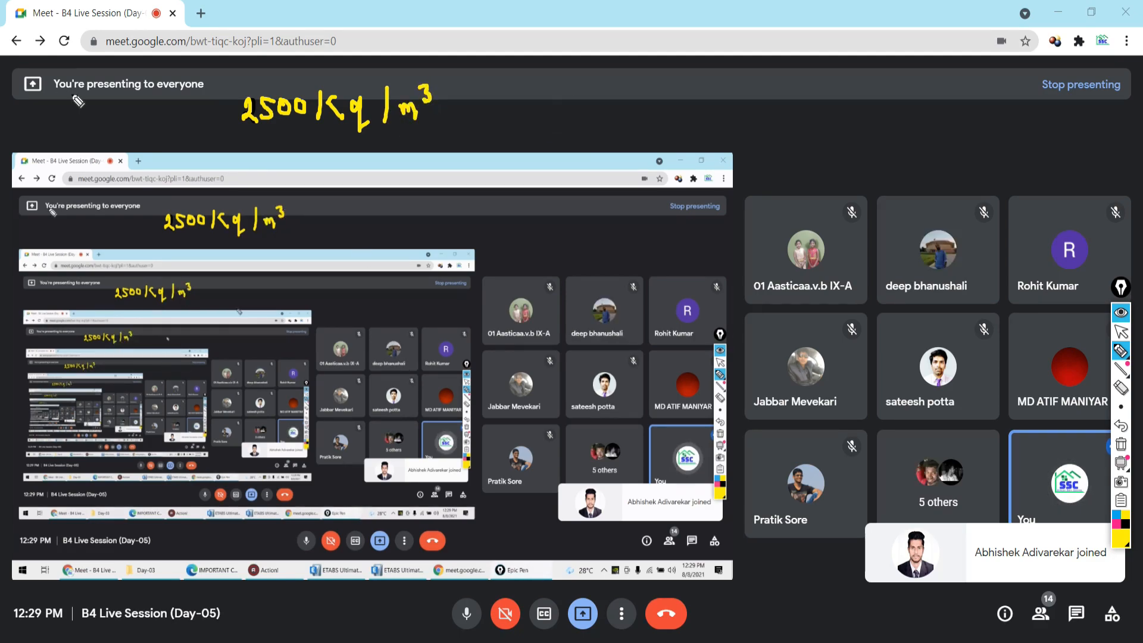
mouse_move(127, 99)
left_mouse_down()
mouse_move(127, 123)
mouse_move(172, 123)
left_mouse_up()
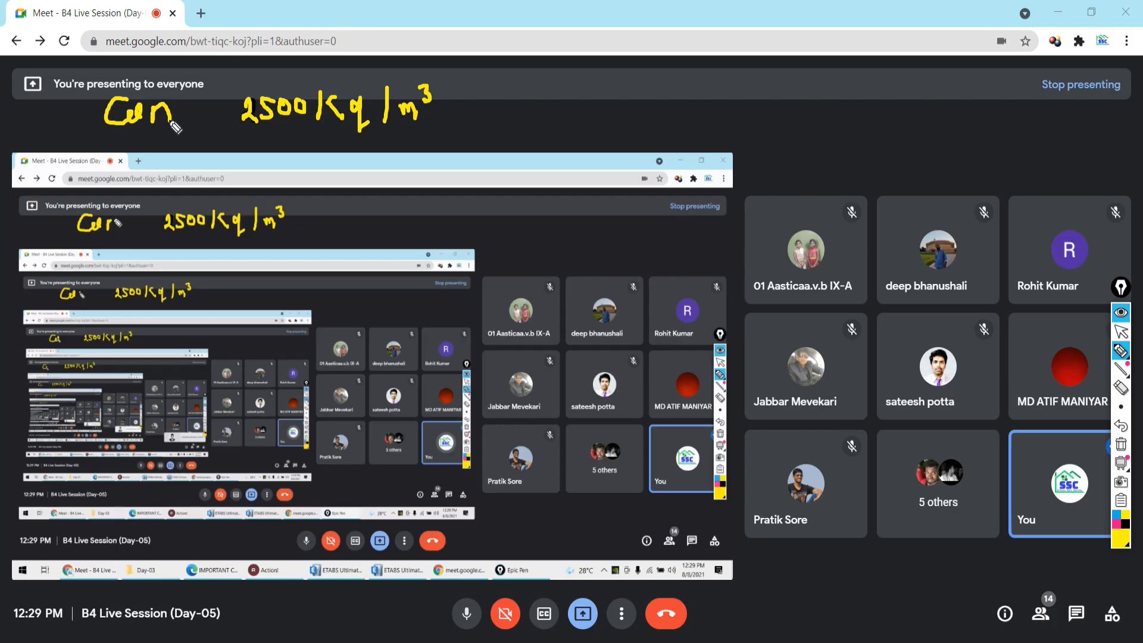
mouse_move(549, 90)
left_mouse_down()
mouse_move(533, 117)
mouse_move(667, 82)
mouse_move(655, 114)
left_mouse_up()
mouse_move(643, 101)
left_mouse_down()
mouse_move(695, 112)
mouse_move(719, 83)
left_mouse_up()
mouse_move(729, 82)
left_mouse_down()
mouse_move(720, 96)
mouse_move(738, 89)
left_mouse_up()
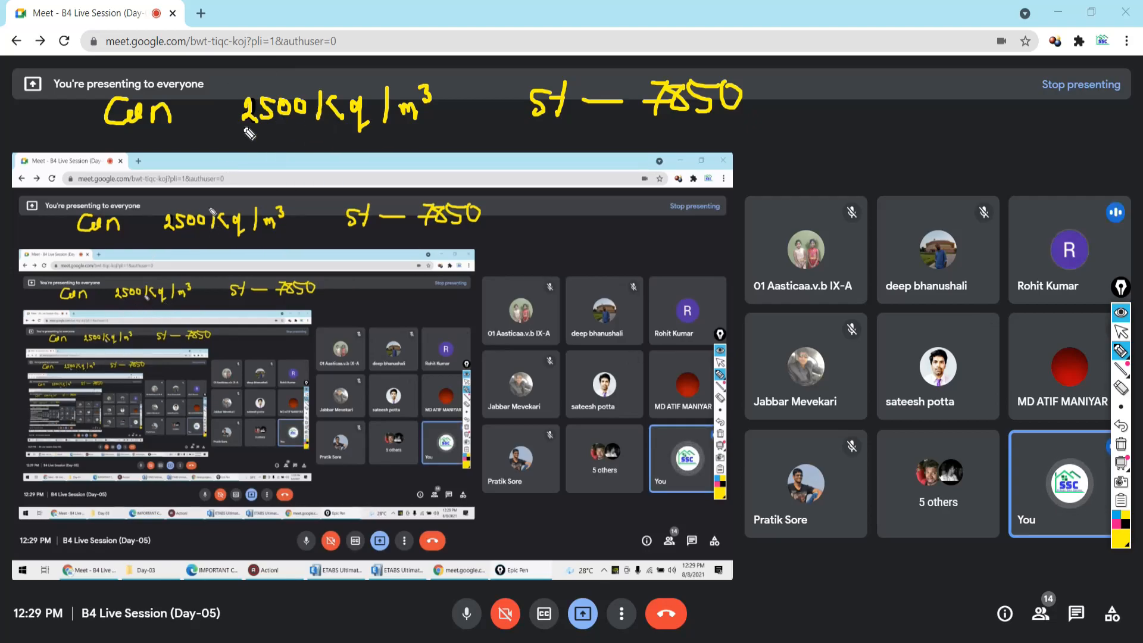
- Underline the handwritten densities 2500 and 7850 in yellow and write the divisor 101.97 beneath each one
left_click_drag(231, 132, 317, 130)
mouse_move(247, 151)
left_mouse_down()
mouse_move(259, 153)
mouse_move(257, 141)
mouse_move(272, 155)
mouse_move(299, 147)
mouse_move(297, 170)
mouse_move(319, 143)
mouse_move(313, 171)
left_mouse_up()
left_click(278, 150)
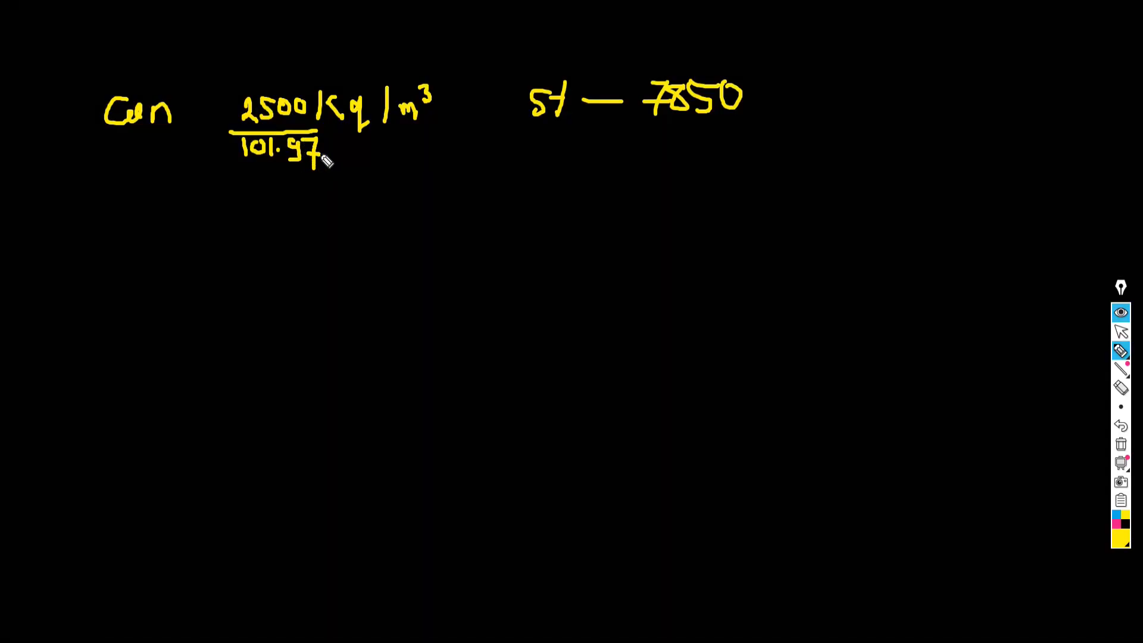
left_click_drag(630, 128, 730, 127)
left_click_drag(660, 138, 661, 152)
mouse_move(670, 140)
left_mouse_down()
mouse_move(677, 152)
mouse_move(684, 138)
mouse_move(694, 153)
mouse_move(751, 147)
left_mouse_up()
left_click(703, 145)
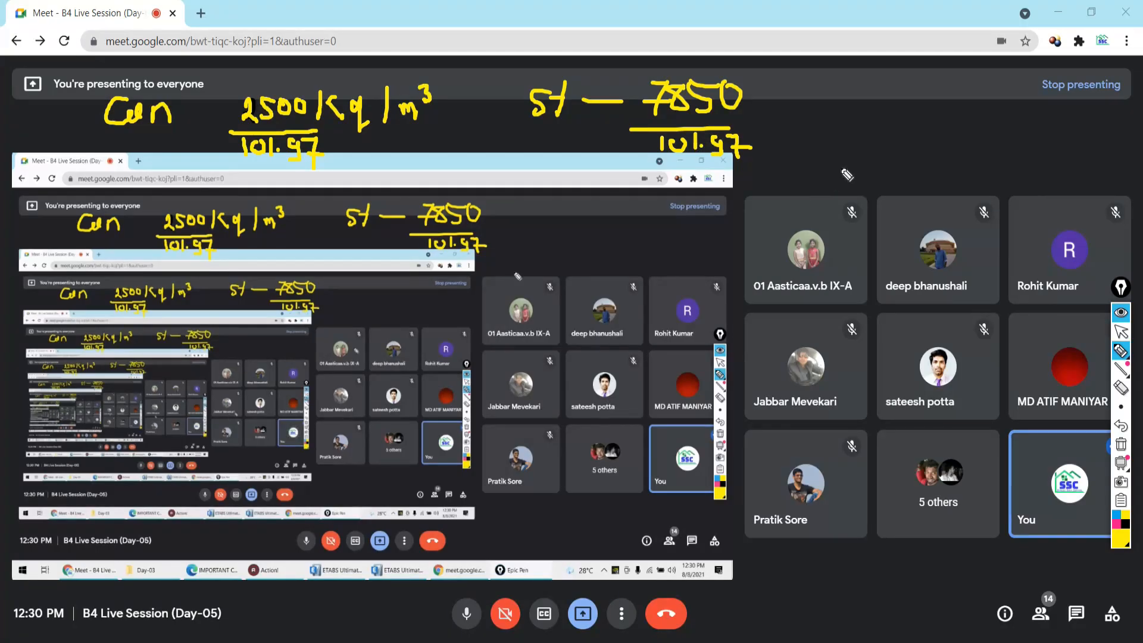
- Handwrite the converted unit weights in yellow as con – 24.51 and st – 76.98, erasing the miswritten digit
mouse_move(818, 173)
left_mouse_down()
mouse_move(819, 188)
mouse_move(875, 177)
left_mouse_up()
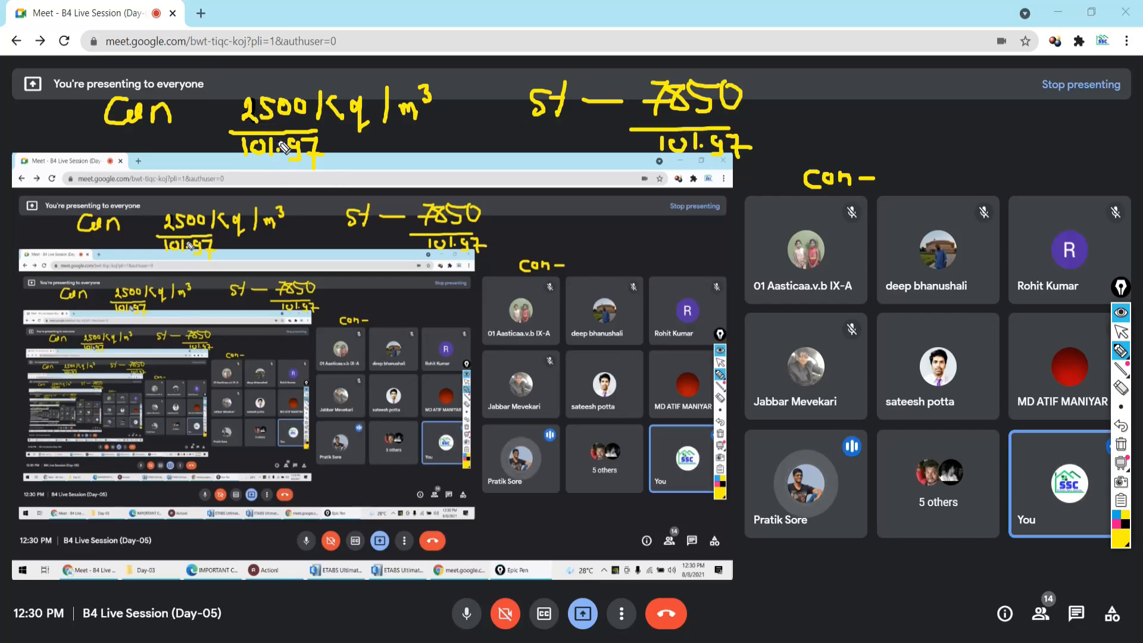
left_click_drag(880, 169, 892, 185)
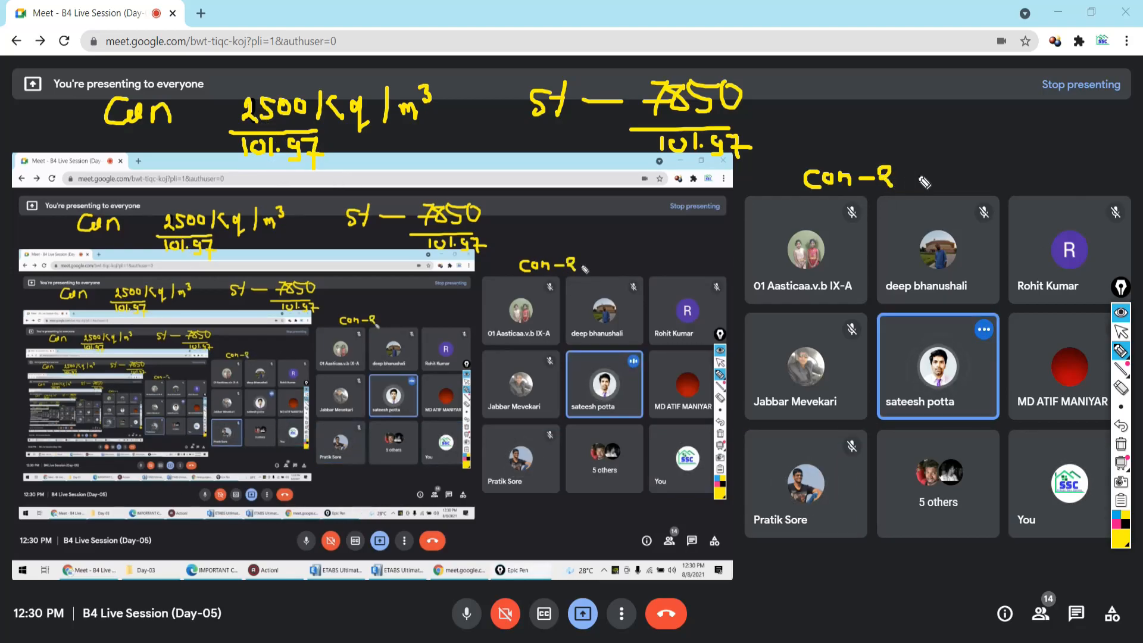
left_click(1120, 387)
left_click(886, 176)
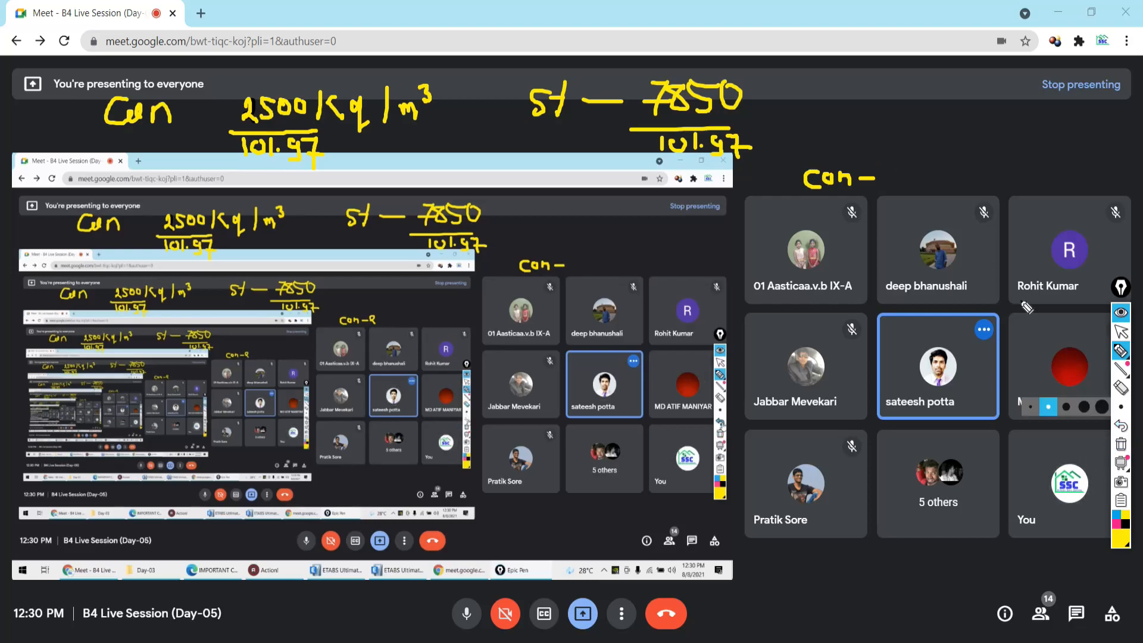
mouse_move(894, 163)
left_mouse_down()
mouse_move(890, 176)
mouse_move(903, 180)
mouse_move(913, 161)
mouse_move(917, 185)
mouse_move(940, 179)
mouse_move(930, 180)
mouse_move(947, 160)
mouse_move(953, 182)
mouse_move(1050, 165)
left_mouse_up()
left_click(925, 181)
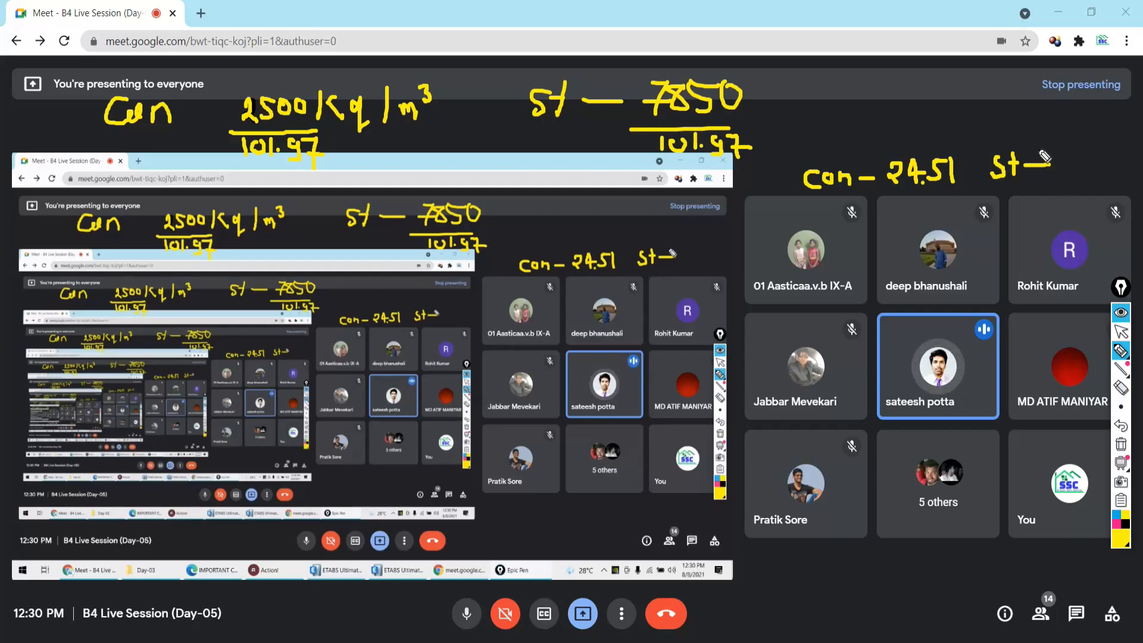
mouse_move(1059, 151)
left_mouse_down()
mouse_move(1075, 146)
mouse_move(1066, 181)
mouse_move(1078, 170)
mouse_move(1106, 177)
mouse_move(1126, 146)
left_mouse_up()
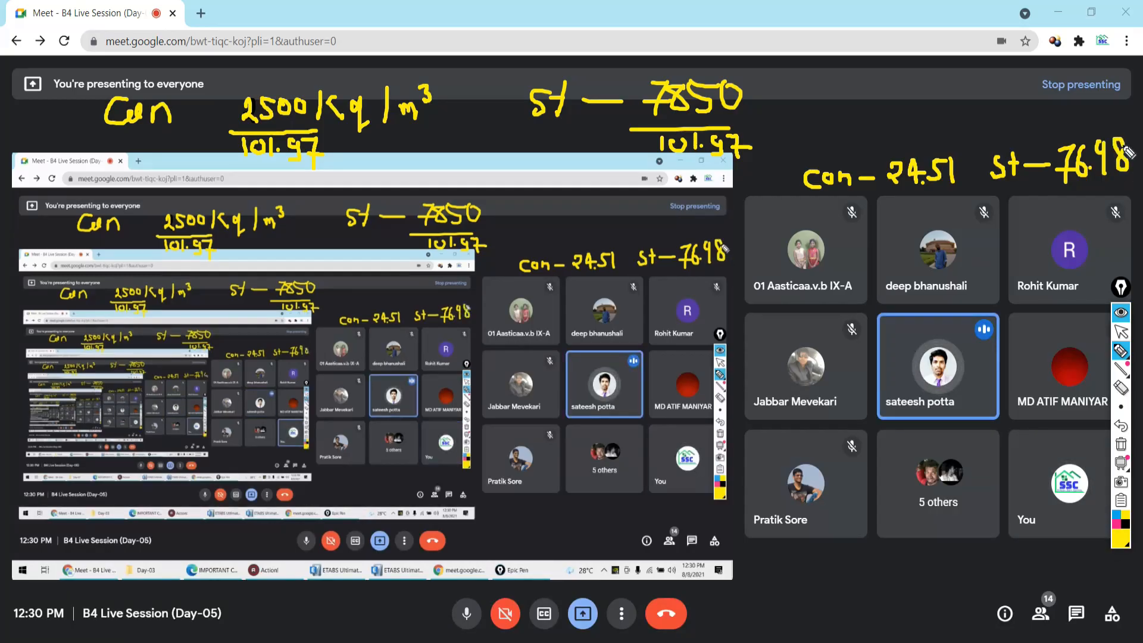
- Switch back to ETABS, handwrite = 5000√fck in black beside the material properties, and highlight M20's modulus of elasticity value
left_click(1125, 330)
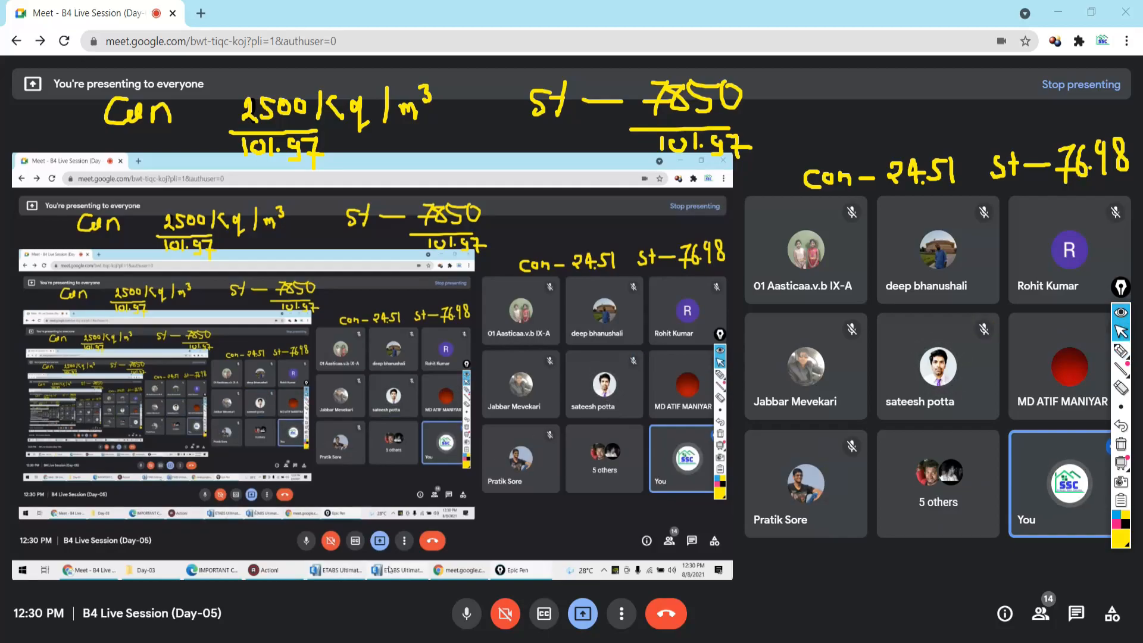
left_click(599, 642)
left_click(600, 642)
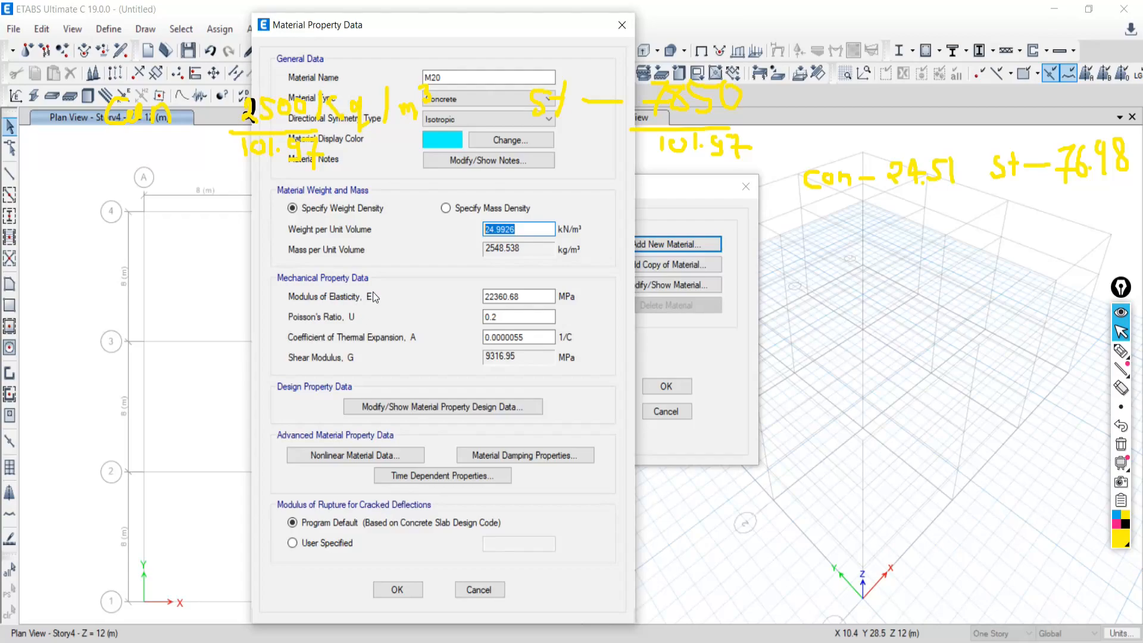
left_click(1125, 525)
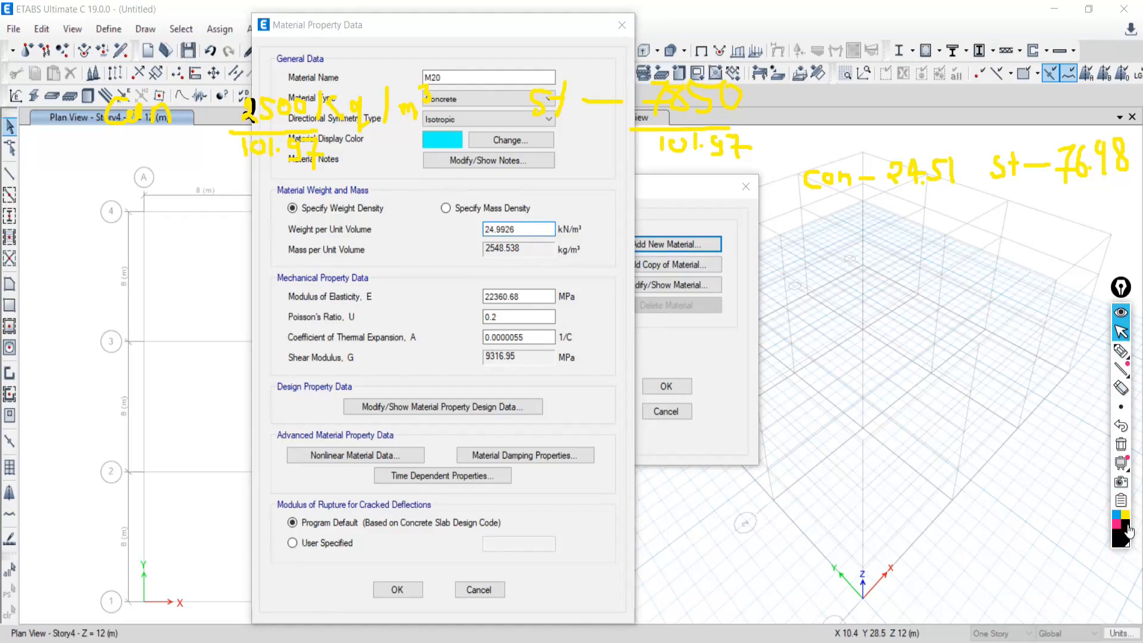
left_click(1121, 355)
mouse_move(766, 283)
left_mouse_down()
mouse_move(816, 303)
mouse_move(887, 284)
mouse_move(907, 301)
mouse_move(918, 283)
left_mouse_up()
mouse_move(1027, 253)
left_mouse_down()
mouse_move(940, 253)
mouse_move(921, 300)
left_mouse_up()
mouse_move(981, 271)
left_mouse_down()
mouse_move(969, 315)
mouse_move(981, 304)
mouse_move(1013, 314)
left_mouse_up()
left_click(1122, 333)
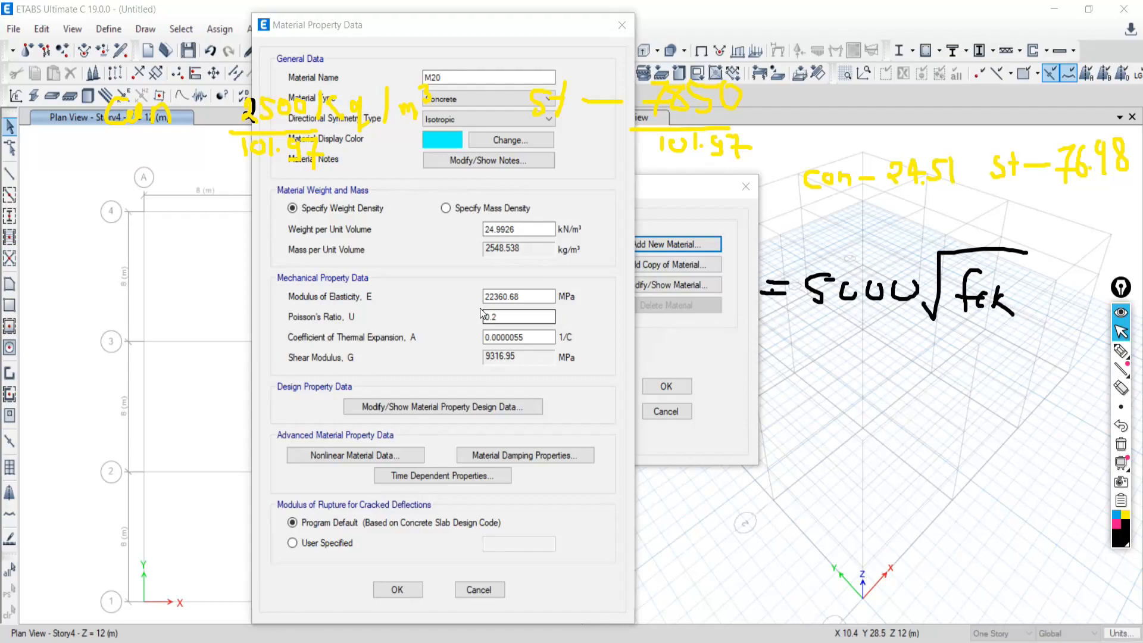
left_click(523, 297)
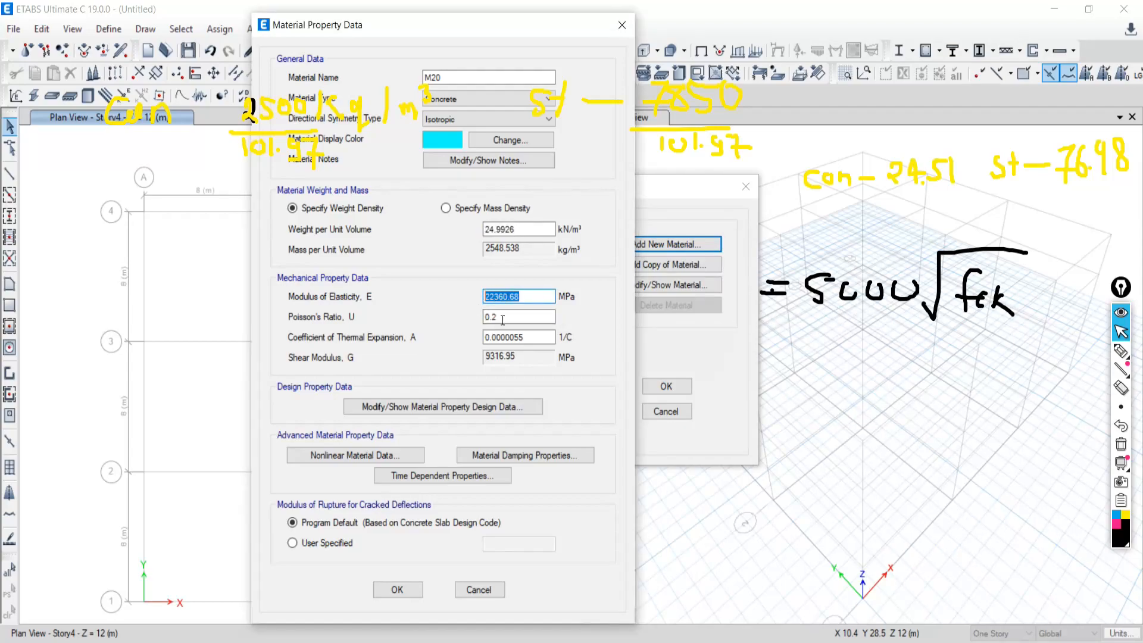
- Switch to the Google Meet window, mute the microphone, and return to ETABS
key("alt+Tab")
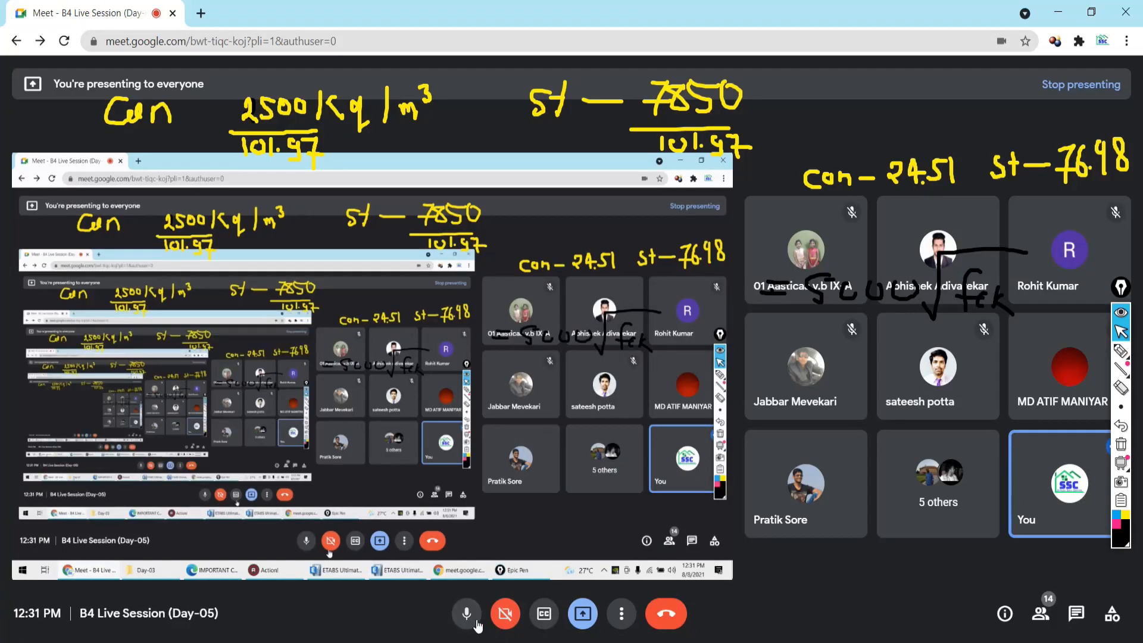
left_click(464, 619)
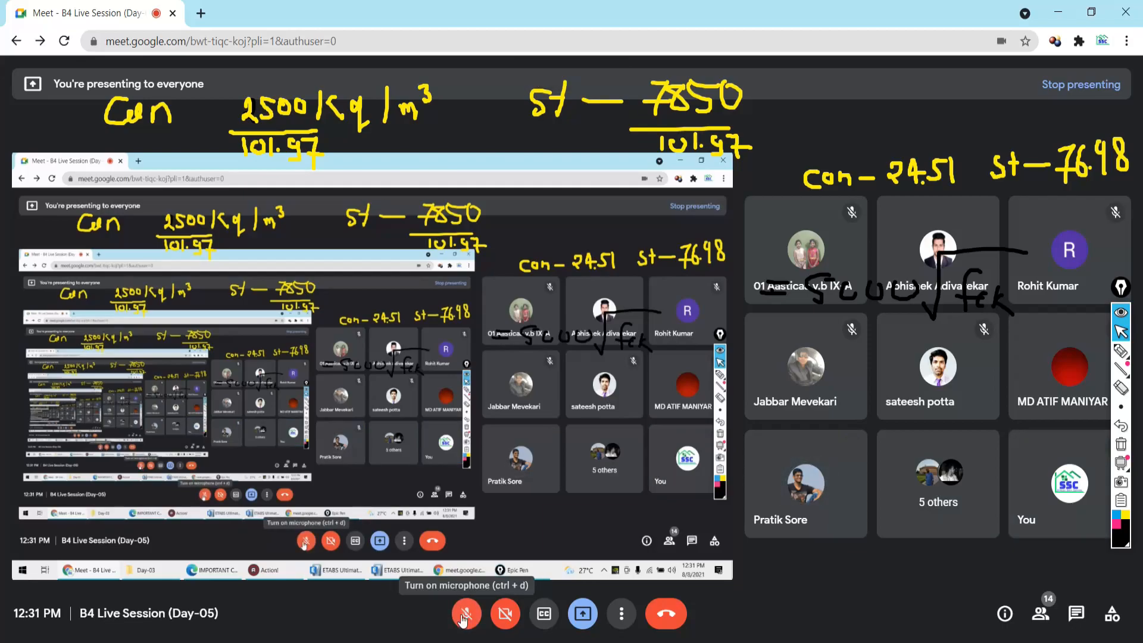
key("alt+Tab")
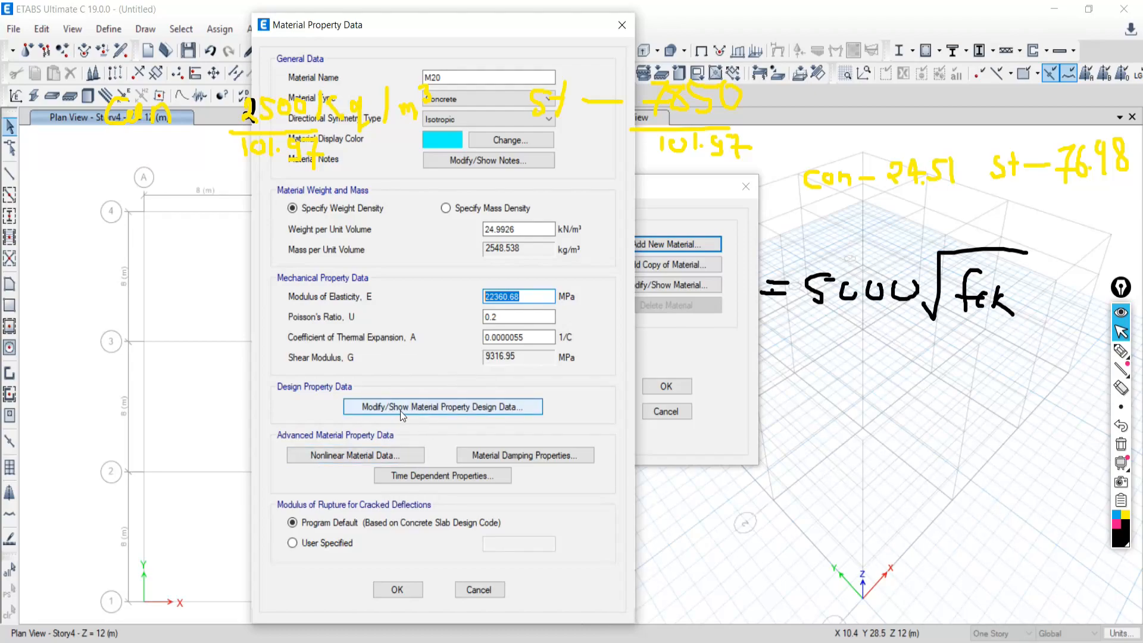
- Review M20's cube compressive strength in its design data, clear all screen annotations, and accept the M20 material
left_click(415, 409)
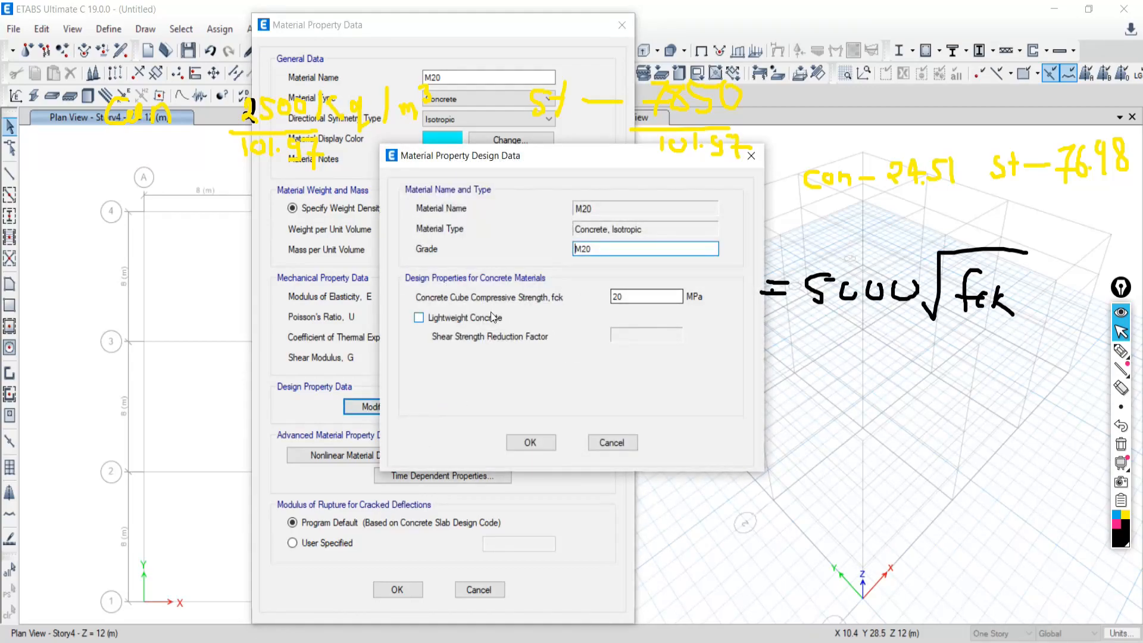
left_click(631, 300)
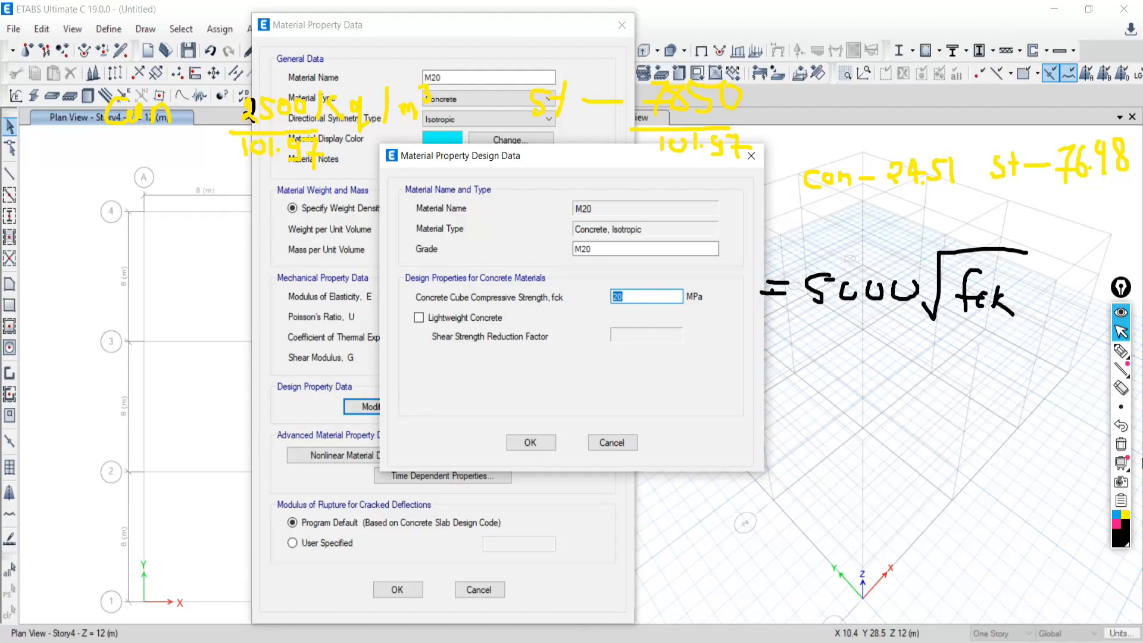
left_click(1122, 446)
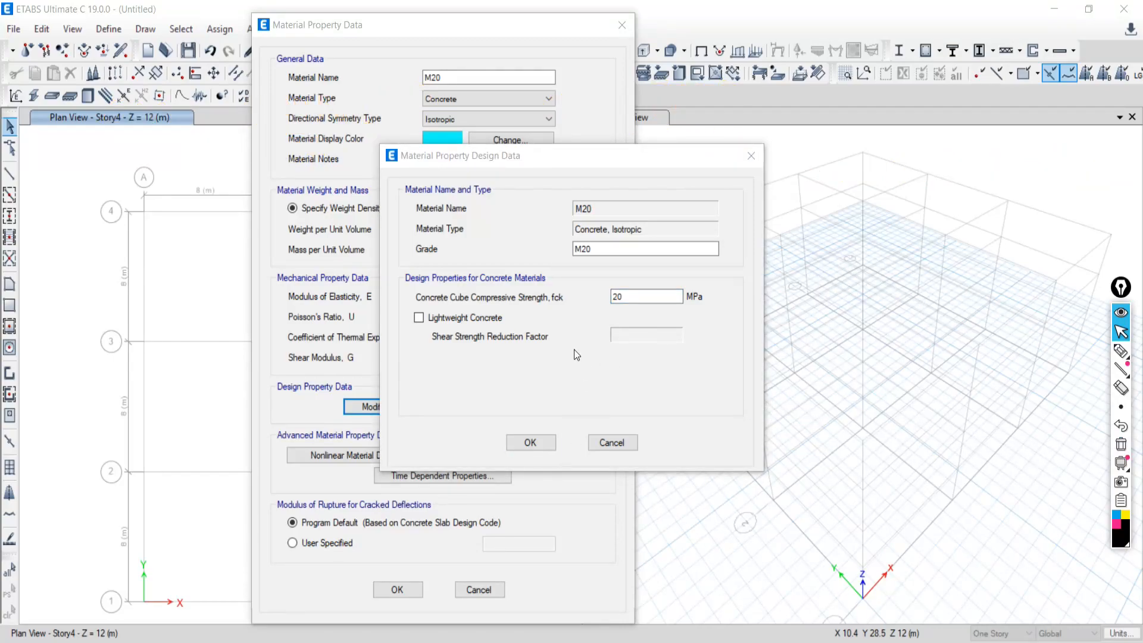
left_click(633, 297)
left_click(528, 442)
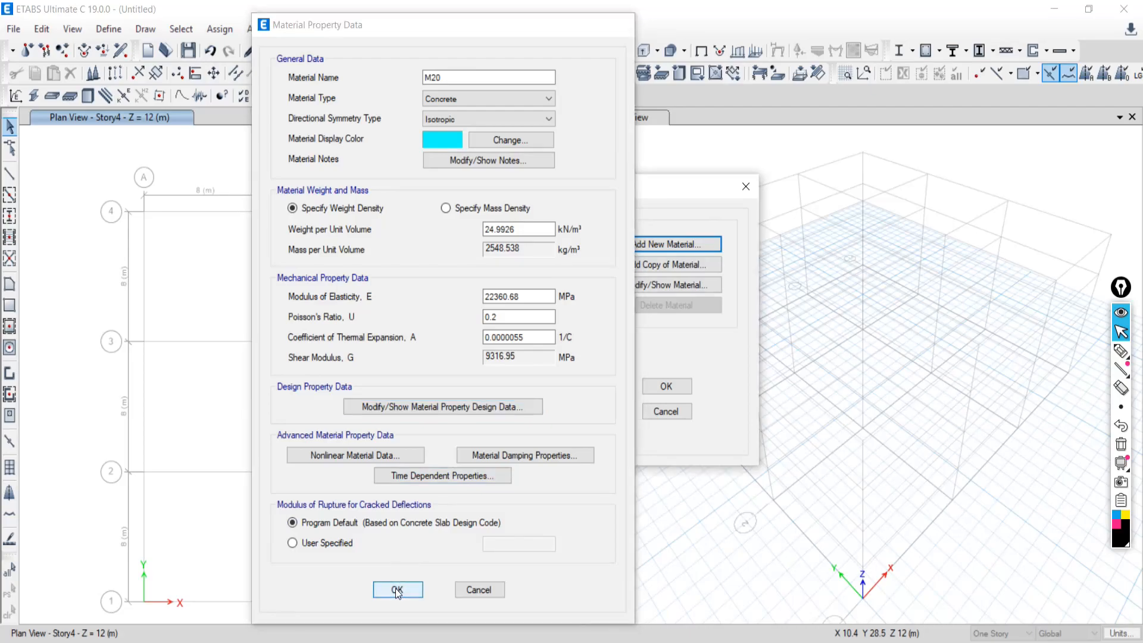
left_click(397, 589)
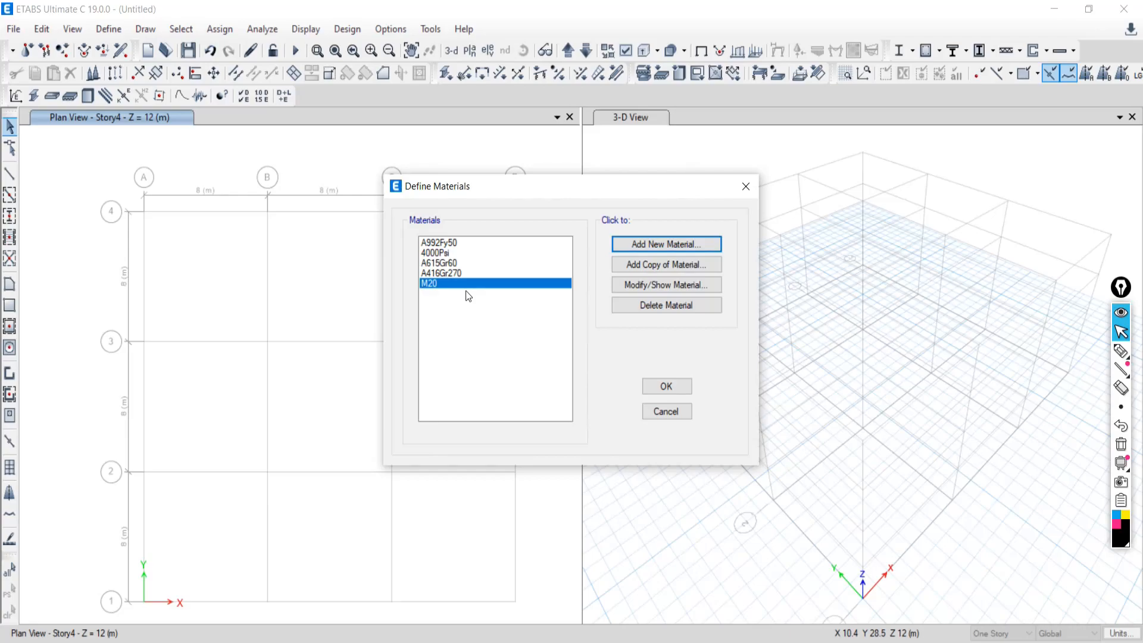
- Add a new material for region India with type Rebar, standard Indian and grade HYSD Grade 415
left_click(634, 247)
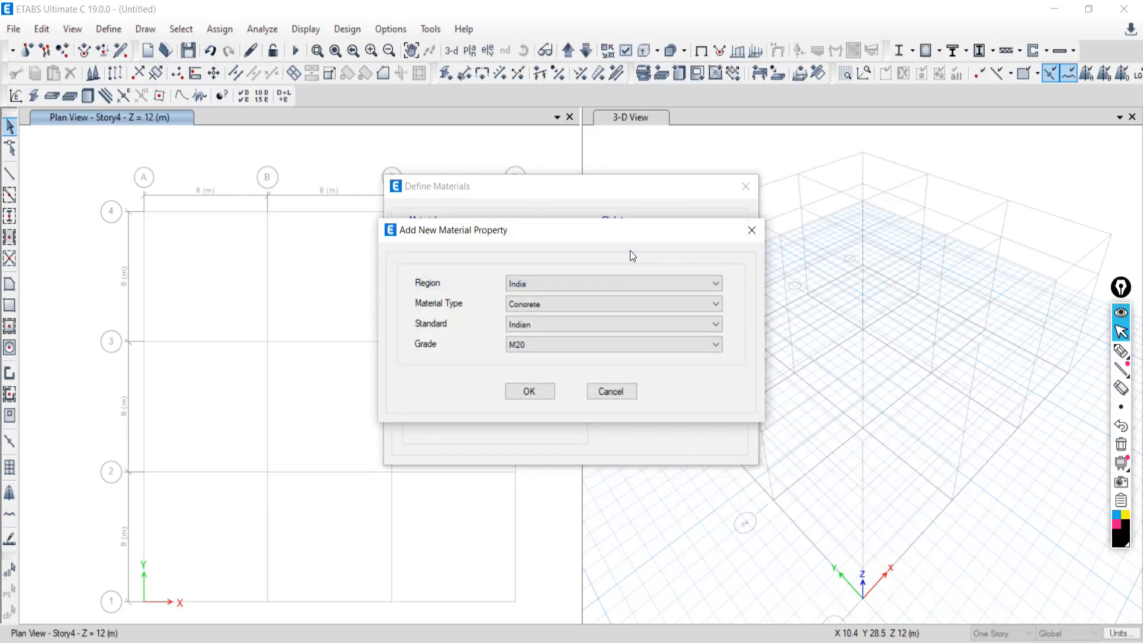
left_click(539, 305)
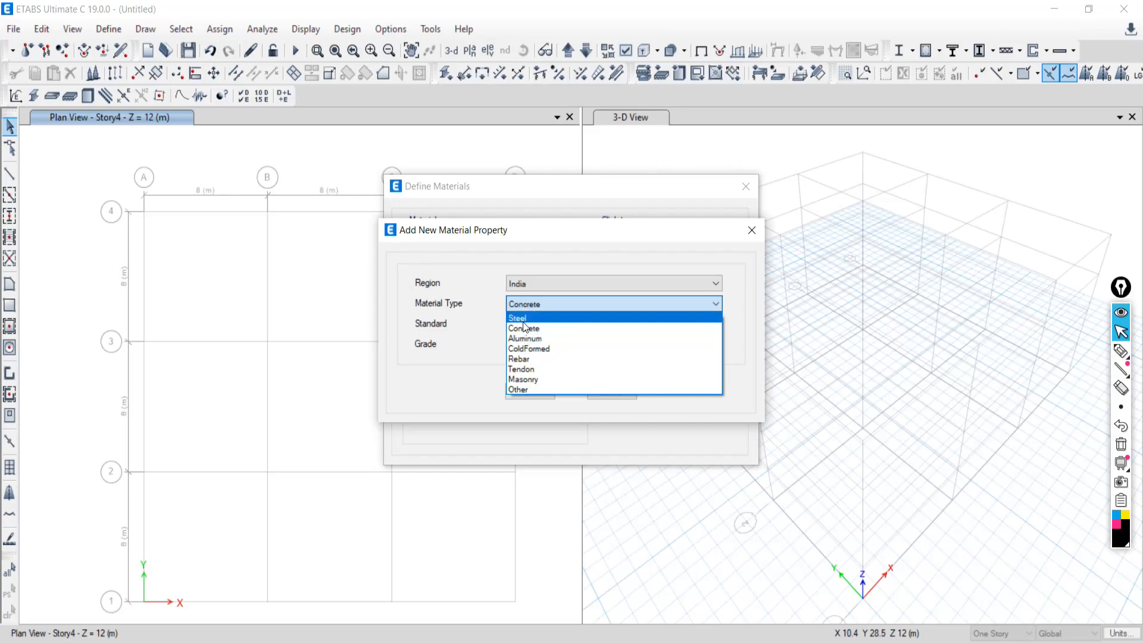
left_click(523, 360)
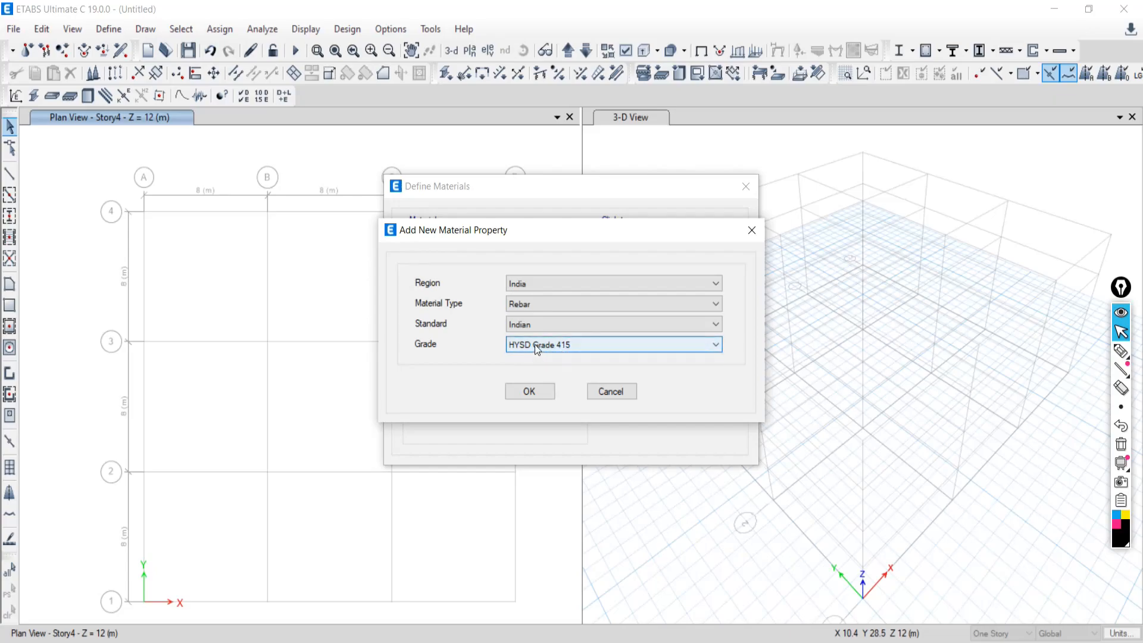
left_click(539, 344)
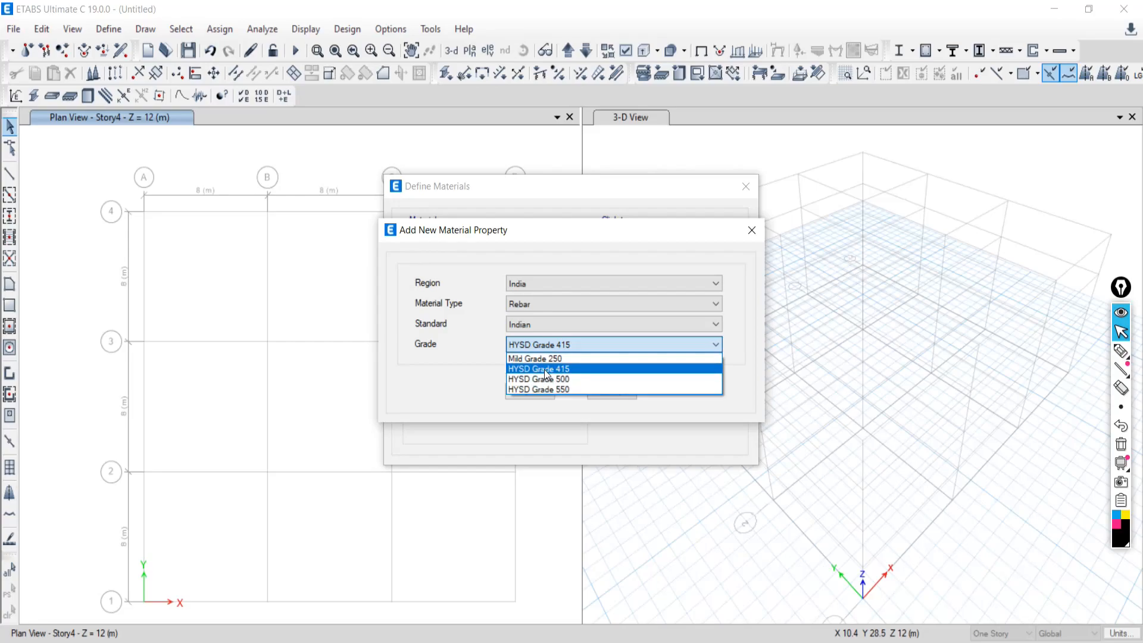
left_click(546, 369)
left_click(527, 390)
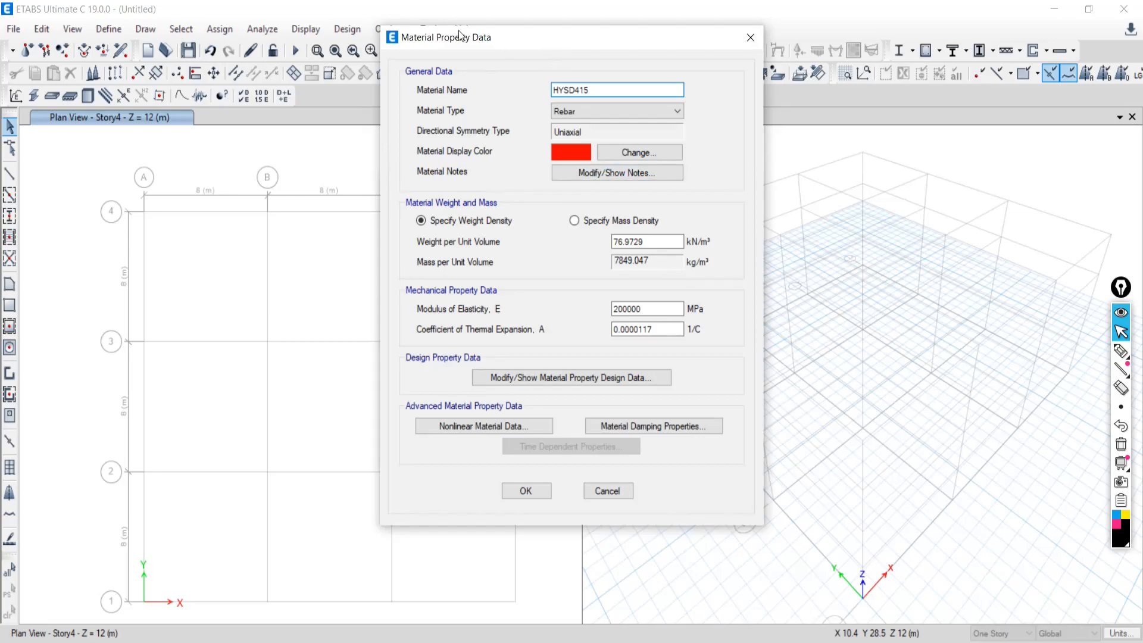
- Rename the new rebar material as Fe 415
left_click(598, 90)
left_click_drag(598, 90, 496, 84)
type("Fe")
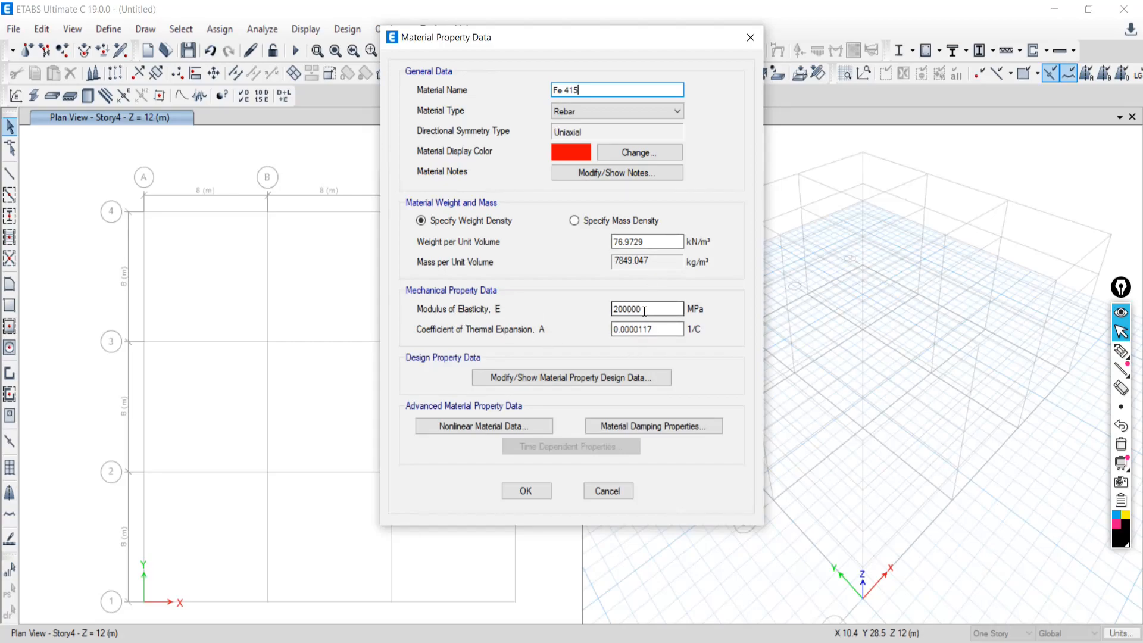
- Examine the rebar's modulus of elasticity, then open its design data and examine the minimum yield strength Fy
left_click_drag(646, 310, 614, 307)
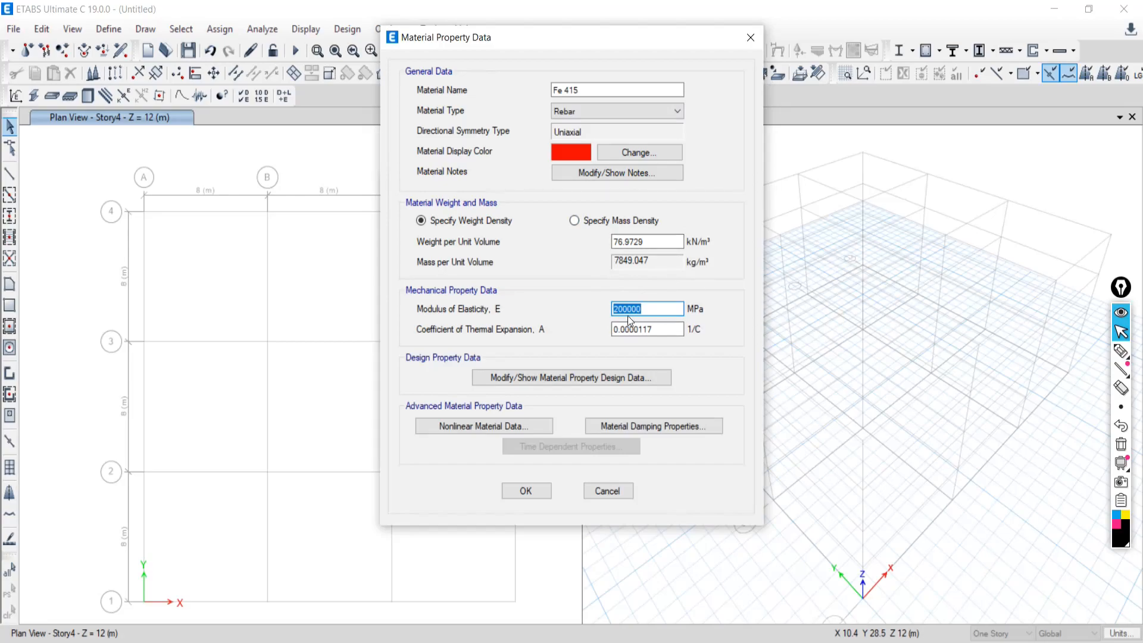
left_click(548, 377)
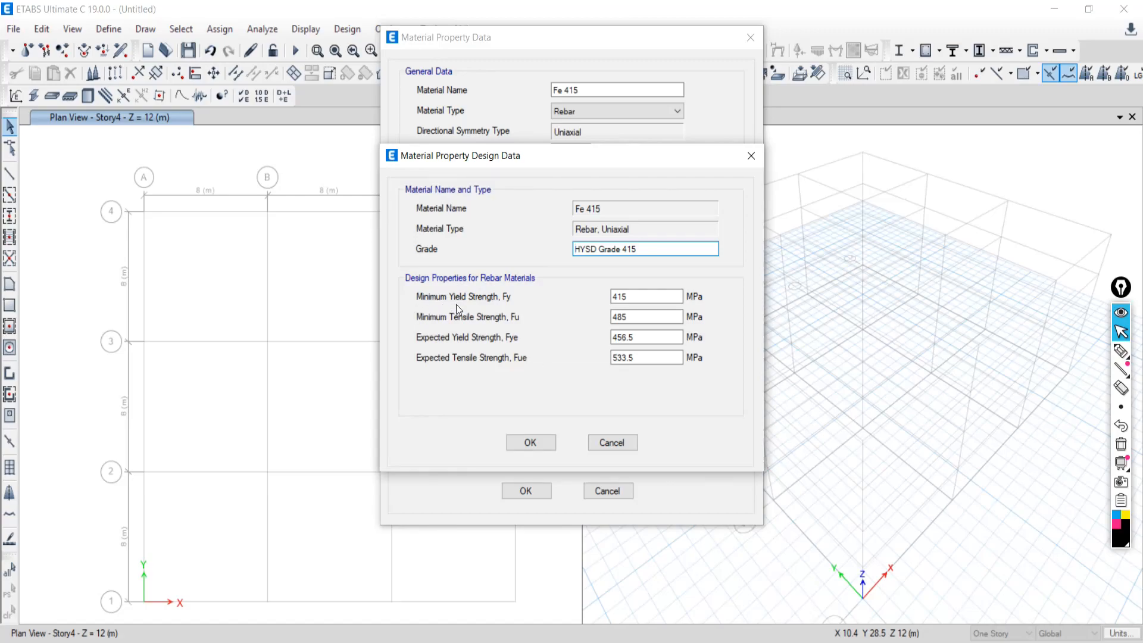
left_click_drag(640, 295, 602, 308)
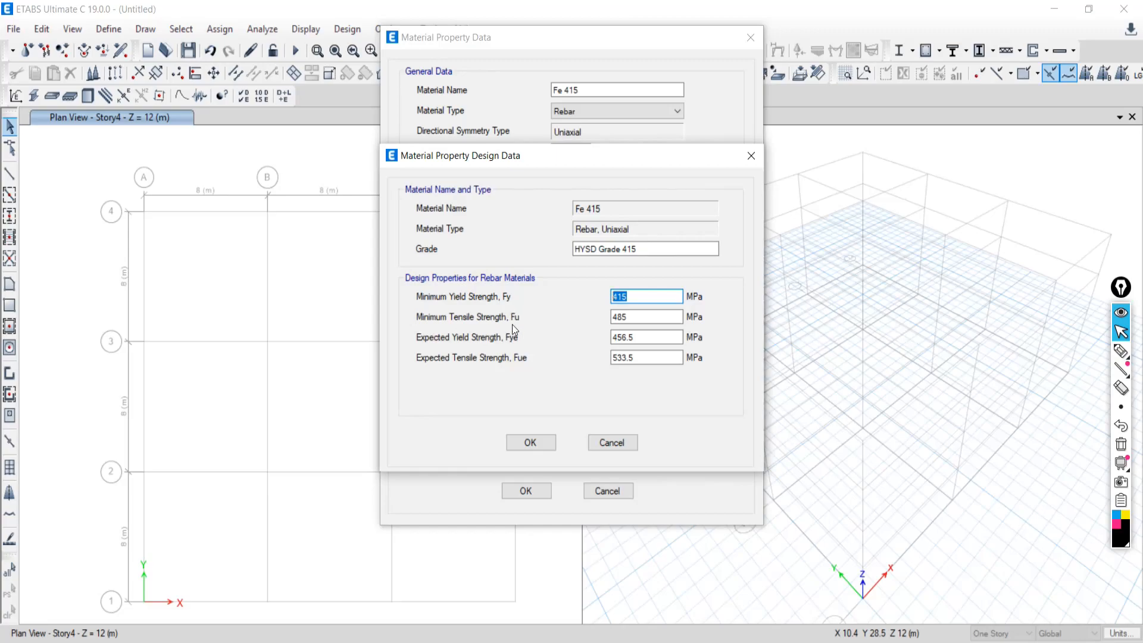
- Sketch a stress-strain curve with axes in black over the 3-D view and project its yield point onto both axes
left_click(1121, 352)
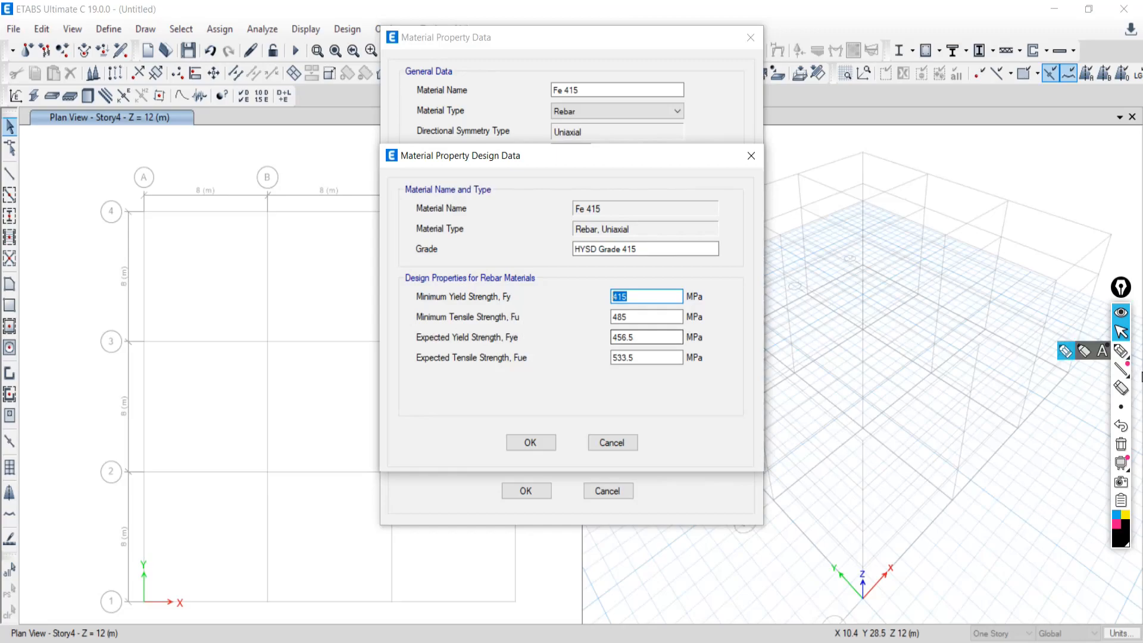
mouse_move(832, 150)
left_mouse_down()
mouse_move(820, 358)
mouse_move(869, 437)
mouse_move(1042, 445)
left_mouse_up()
mouse_move(810, 434)
left_mouse_down()
mouse_move(927, 293)
mouse_move(1120, 223)
left_mouse_up()
left_click_drag(908, 300, 826, 294)
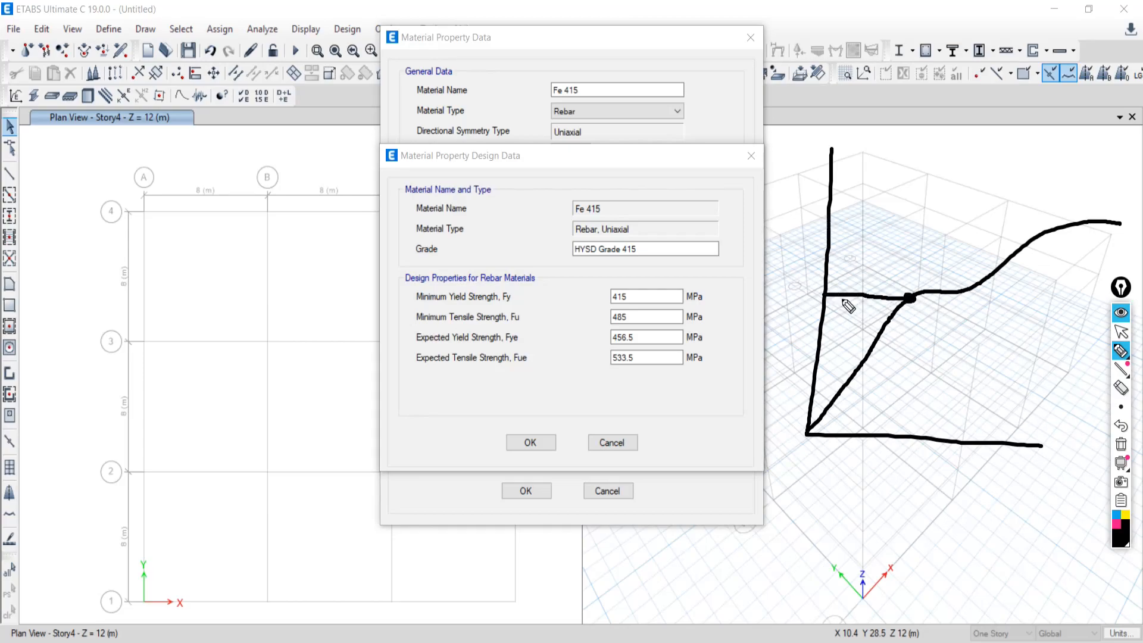
left_click_drag(909, 300, 905, 425)
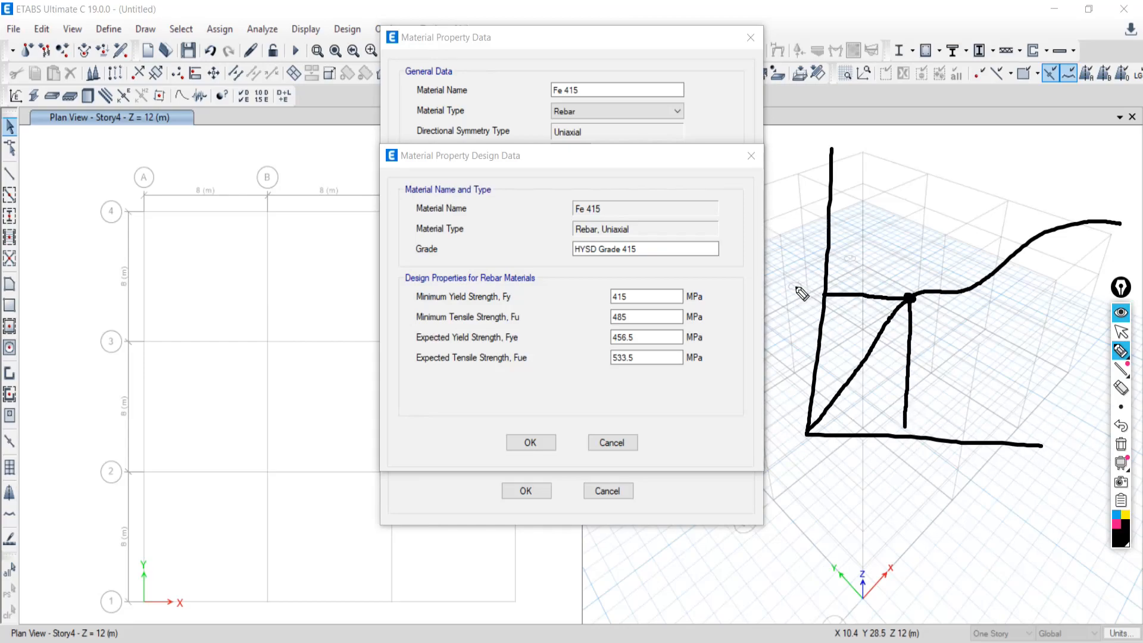
- Label the curve's yield level Fy and its yield region 415, and project the marked peak onto the vertical axis
mouse_move(792, 274)
left_mouse_down()
mouse_move(776, 311)
mouse_move(791, 295)
mouse_move(801, 318)
mouse_move(788, 318)
left_mouse_up()
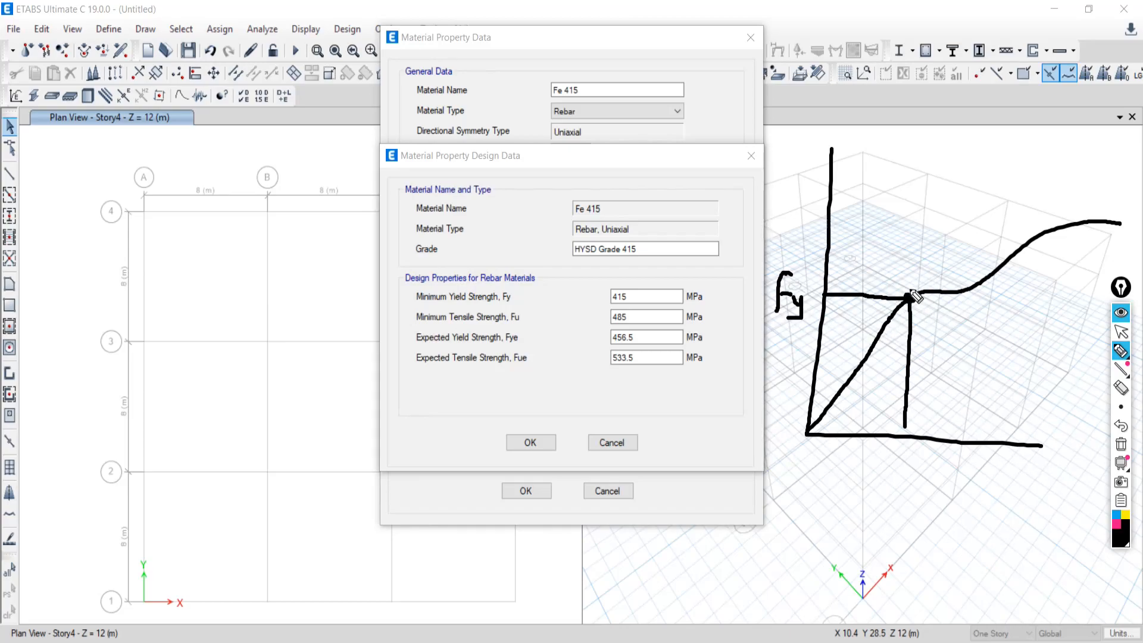
mouse_move(866, 353)
left_mouse_down()
mouse_move(933, 368)
mouse_move(979, 355)
mouse_move(958, 370)
mouse_move(987, 357)
left_mouse_up()
left_click_drag(988, 341, 1005, 342)
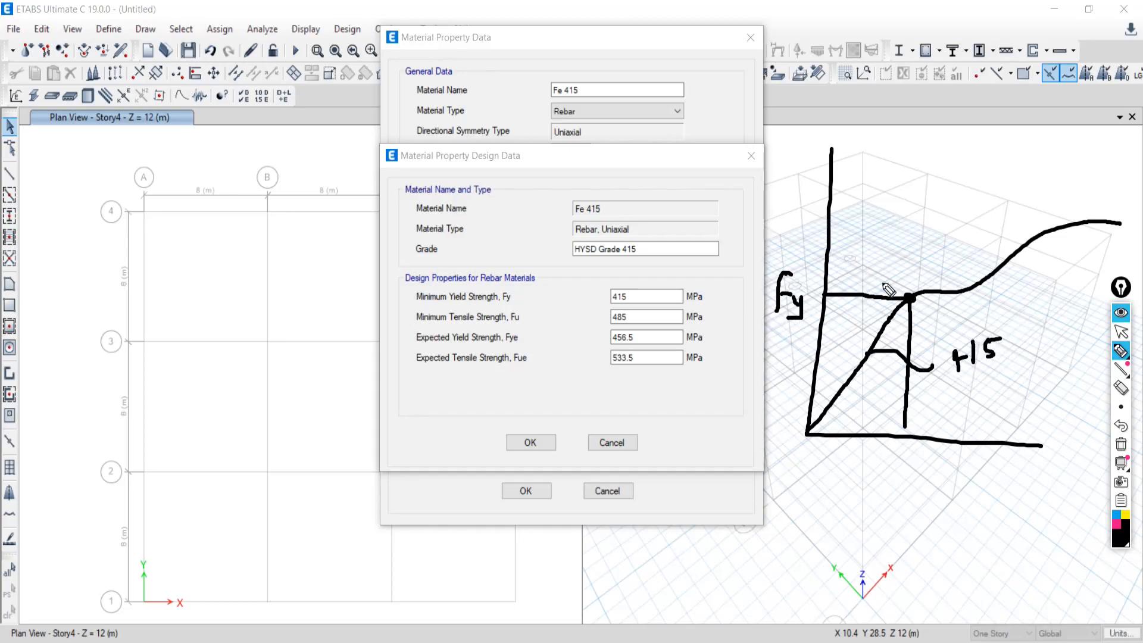
mouse_move(1101, 213)
left_mouse_down()
mouse_move(1110, 217)
mouse_move(829, 208)
left_mouse_up()
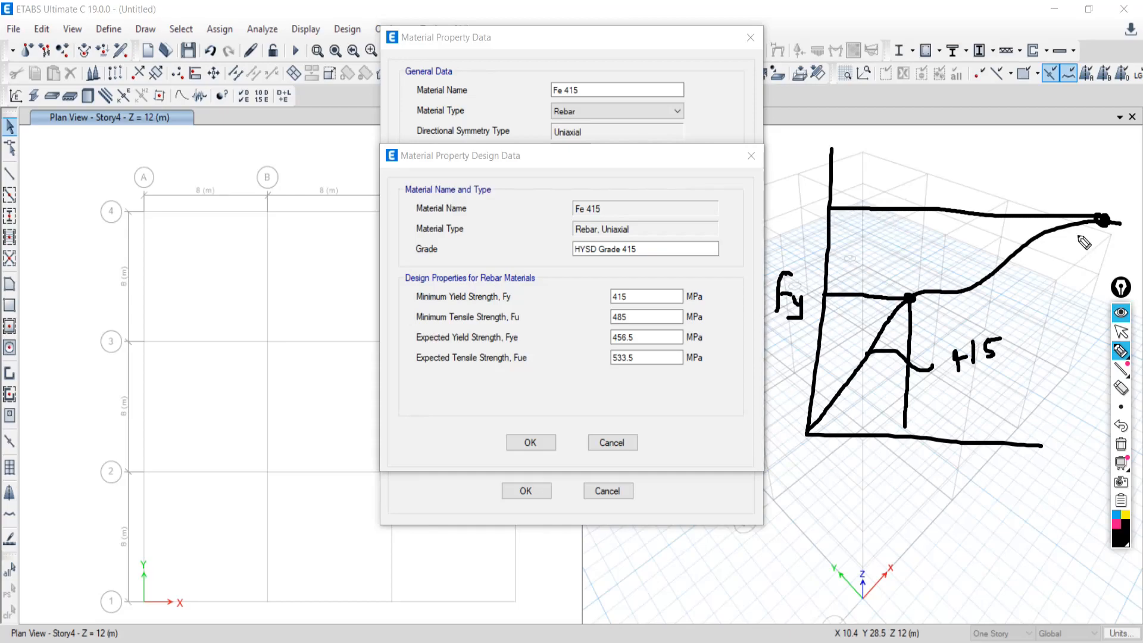
- Project the curve's peak down to the horizontal axis, label its stress level Fu, and circle that label
left_click_drag(1105, 219, 1092, 467)
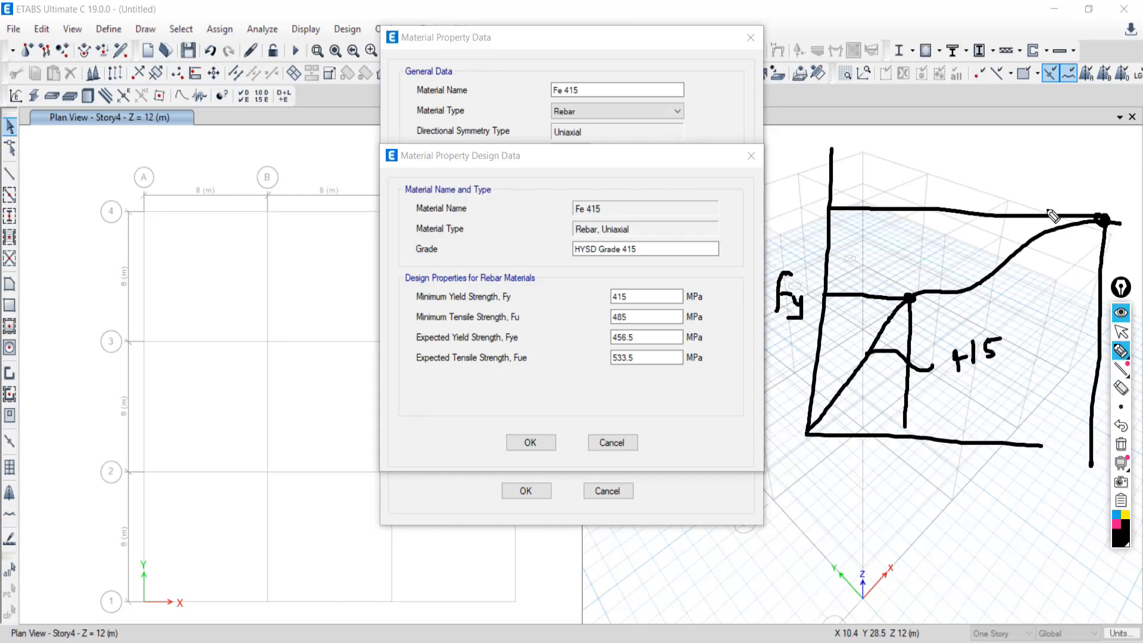
mouse_move(792, 177)
left_mouse_down()
mouse_move(775, 231)
mouse_move(798, 206)
left_mouse_up()
left_click_drag(800, 202, 815, 221)
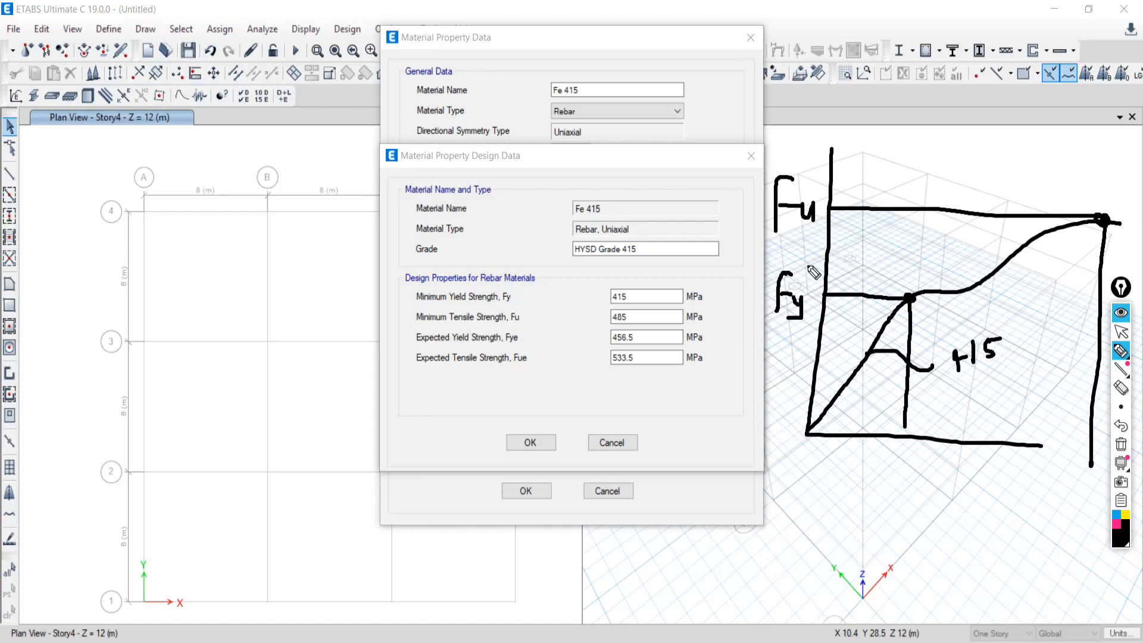
left_click_drag(777, 226, 814, 205)
mouse_move(794, 152)
left_mouse_down()
mouse_move(762, 178)
mouse_move(773, 231)
mouse_move(845, 229)
mouse_move(826, 162)
mouse_move(806, 156)
left_mouse_up()
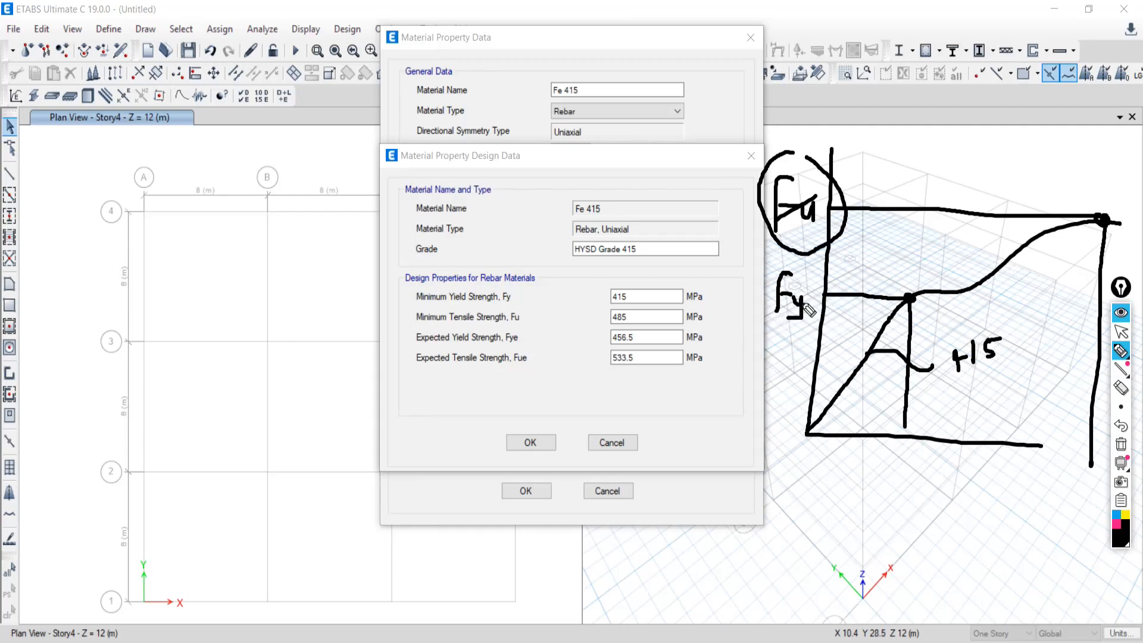
- Correct and circle the sketch's 415 label, and circle the minimum tensile strength Fu value in the design data
left_click_drag(909, 140, 909, 162)
mouse_move(993, 319)
left_mouse_down()
mouse_move(952, 340)
mouse_move(936, 384)
mouse_move(1040, 359)
mouse_move(995, 314)
left_mouse_up()
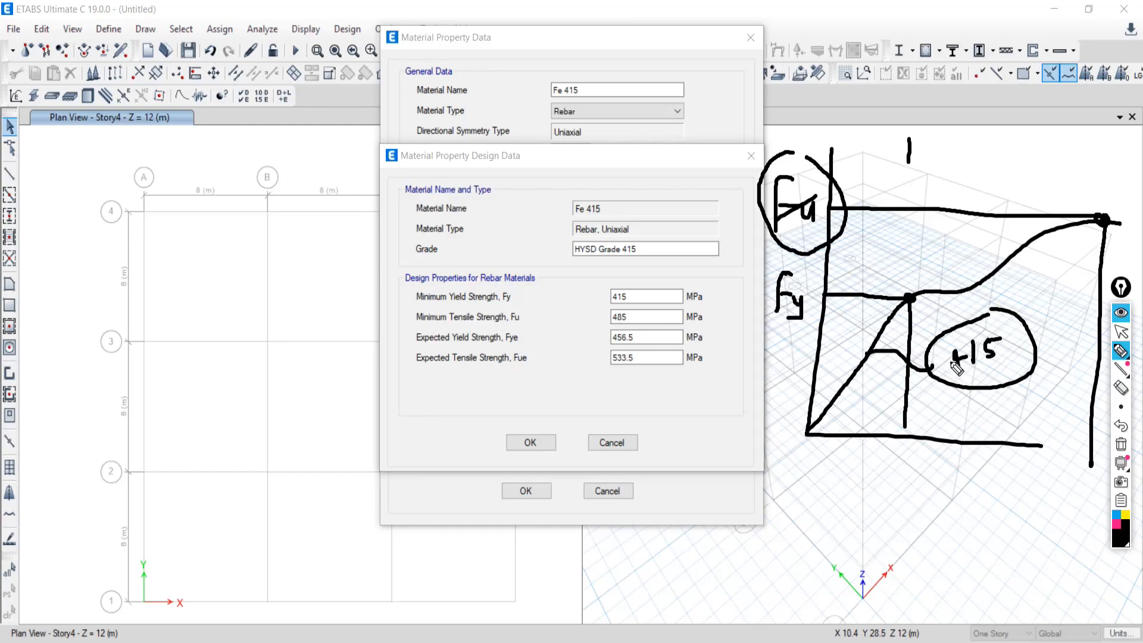
mouse_move(966, 361)
left_mouse_down()
mouse_move(950, 366)
mouse_move(958, 342)
mouse_move(959, 373)
left_mouse_up()
left_click_drag(929, 335, 994, 368)
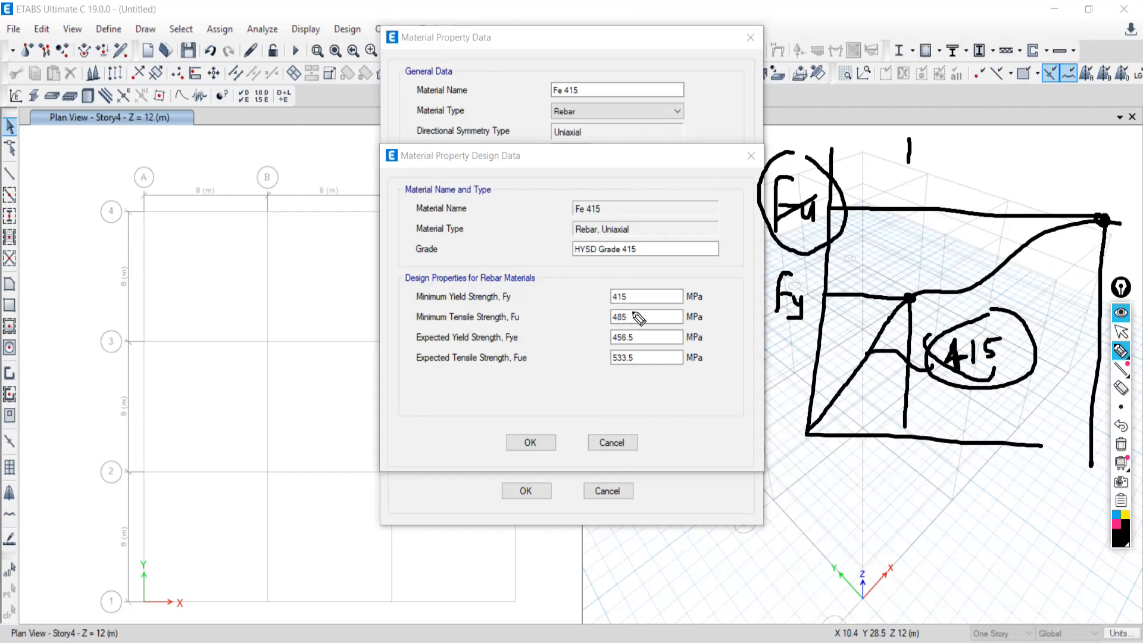
mouse_move(637, 308)
left_mouse_down()
mouse_move(601, 316)
mouse_move(616, 329)
mouse_move(638, 320)
left_mouse_up()
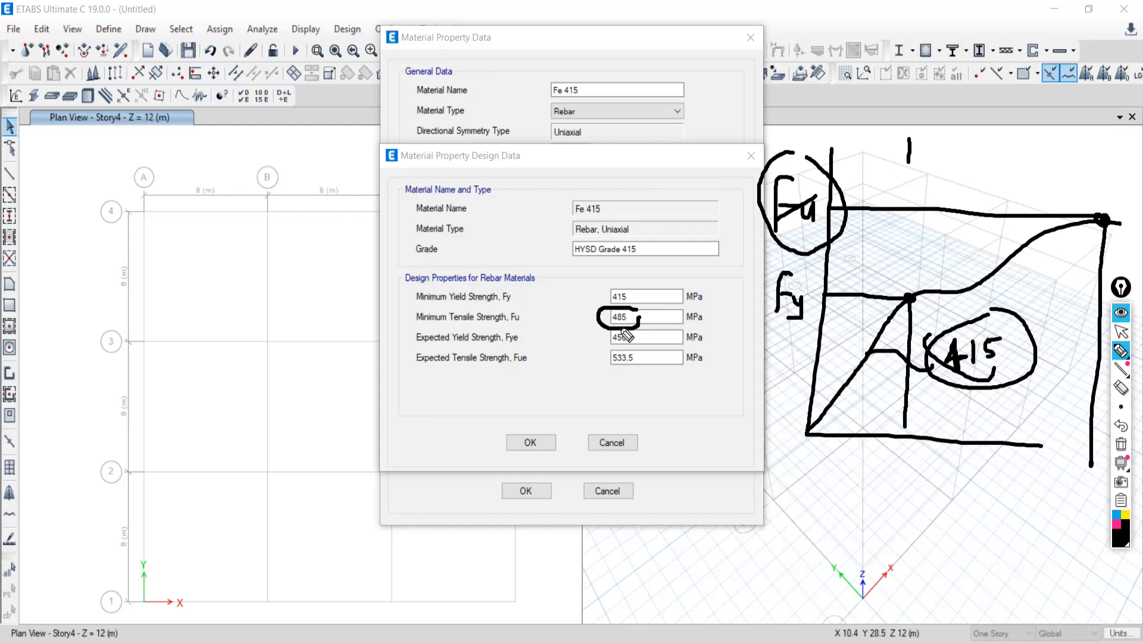
- Clear the sketch and set the rebar's minimum tensile strength Fu to 456 MPa
left_click(1121, 444)
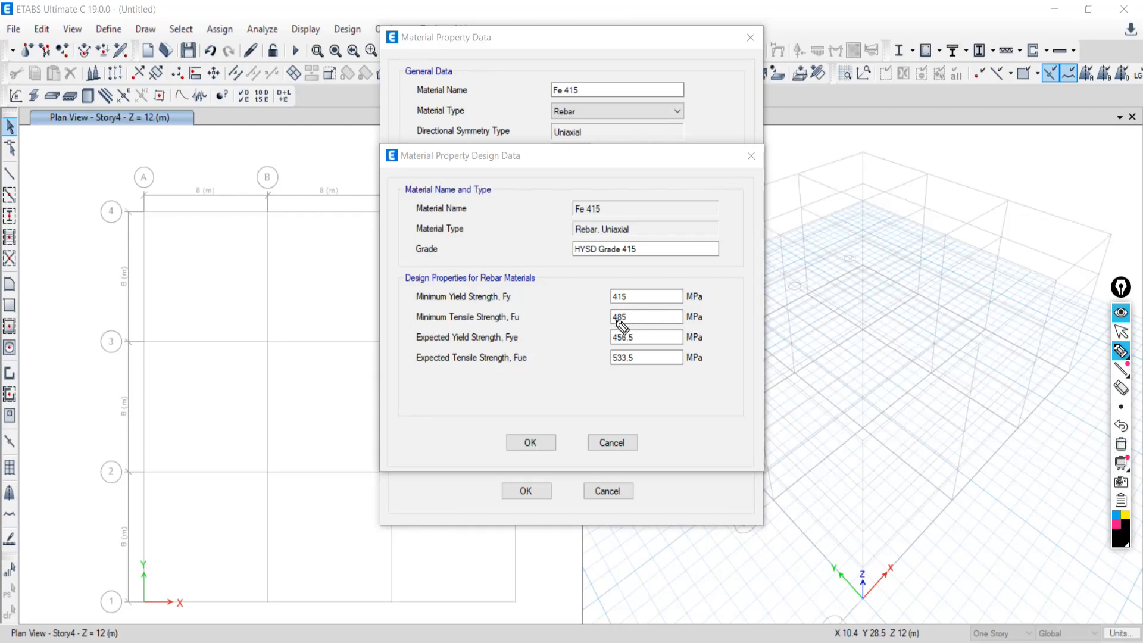
left_click(1122, 332)
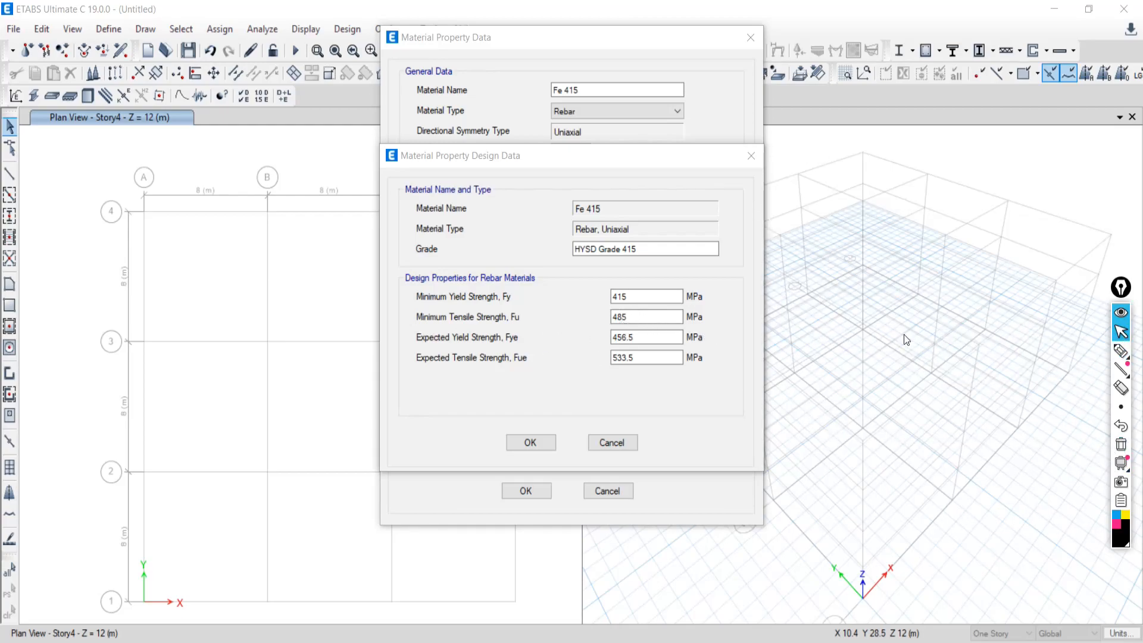
left_click_drag(631, 317, 558, 313)
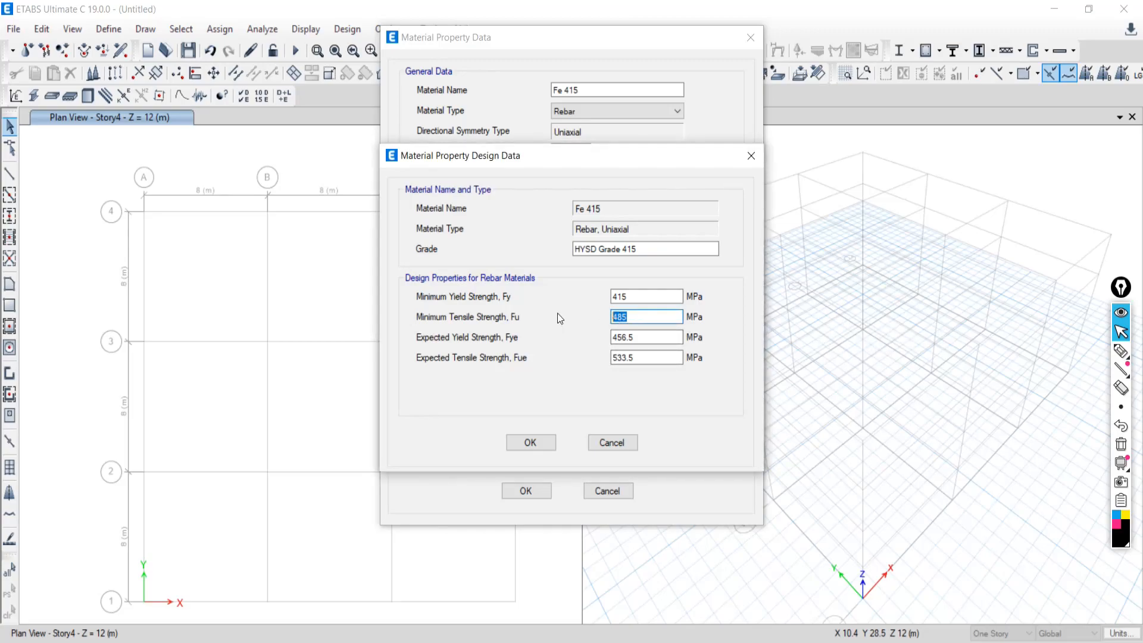
type("456")
- Handwrite black annotations over the rebar's design properties and clear them
left_click(1121, 352)
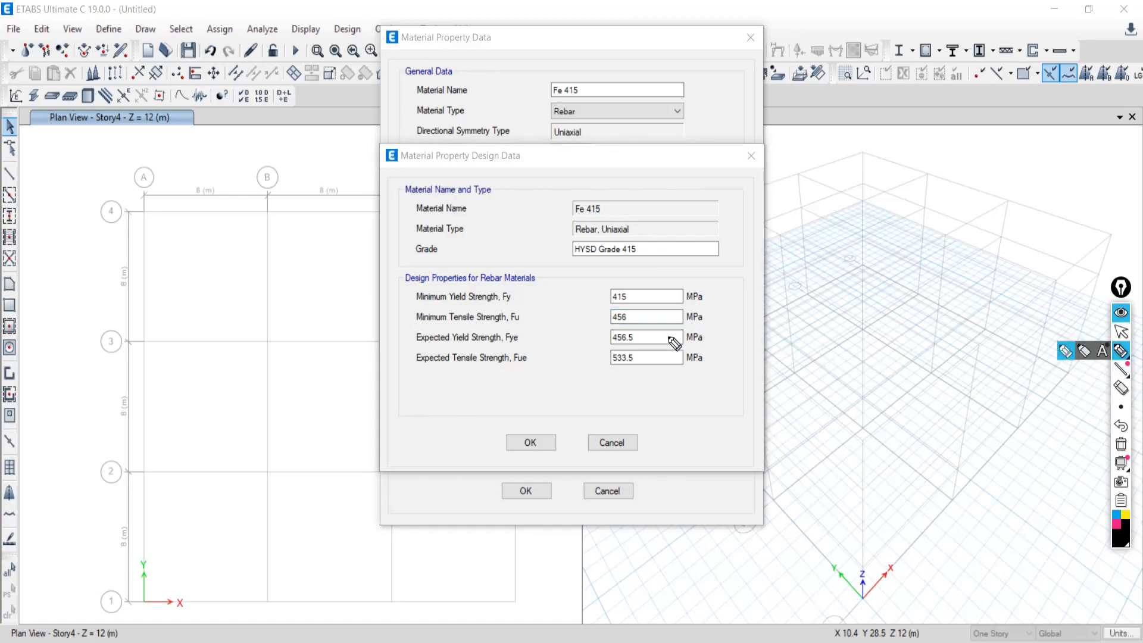
mouse_move(393, 341)
left_mouse_down()
mouse_move(664, 328)
mouse_move(723, 344)
mouse_move(626, 382)
mouse_move(439, 387)
mouse_move(397, 363)
mouse_move(397, 350)
mouse_move(363, 356)
mouse_move(412, 374)
left_mouse_up()
left_click(463, 340)
left_click_drag(462, 339, 438, 368)
left_click_drag(435, 350, 488, 375)
mouse_move(397, 287)
left_mouse_down()
mouse_move(453, 330)
mouse_move(672, 333)
mouse_move(743, 318)
mouse_move(711, 279)
mouse_move(410, 290)
left_mouse_up()
left_click(1116, 407)
left_click(1120, 444)
left_click(1121, 369)
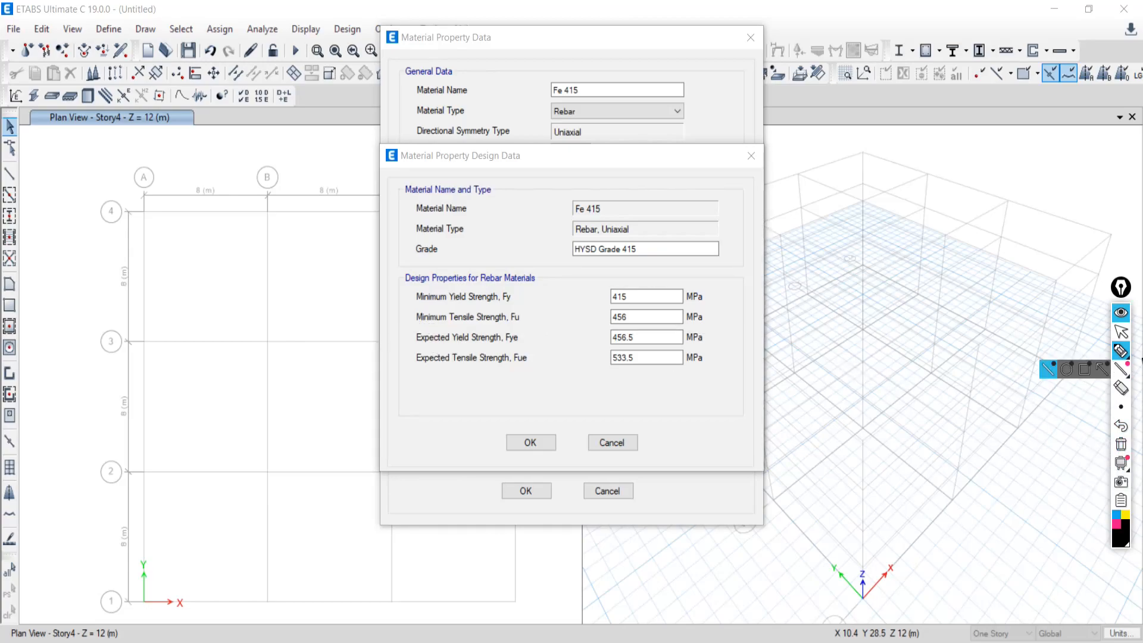
- Set the rebar's minimum tensile strength Fu to 415 MPa
left_click(1120, 331)
left_click(642, 316)
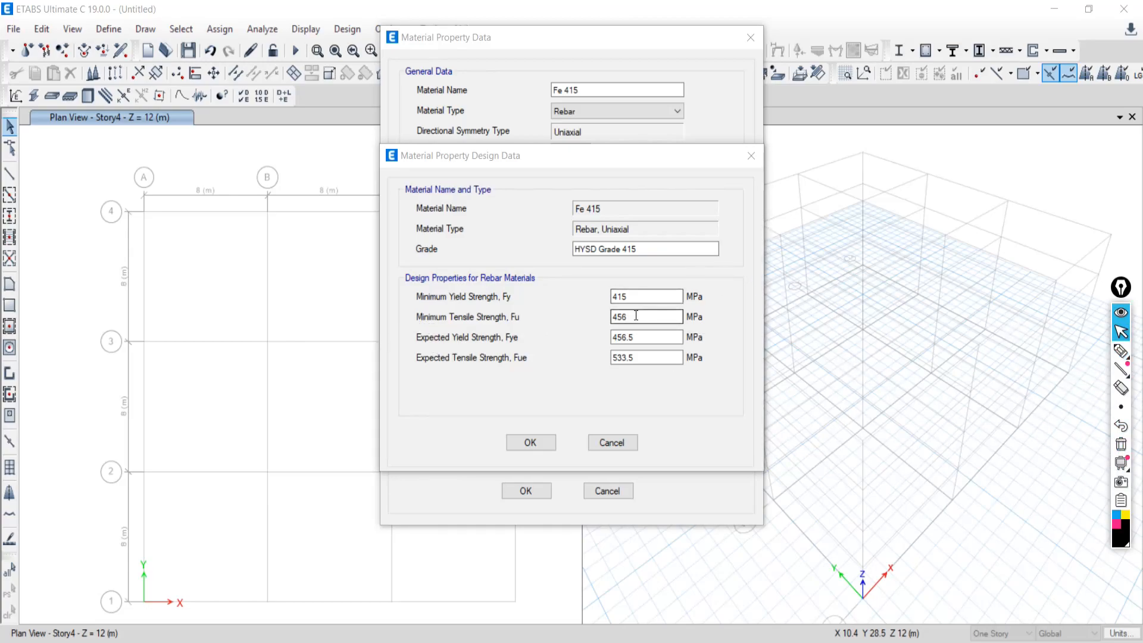
type("415")
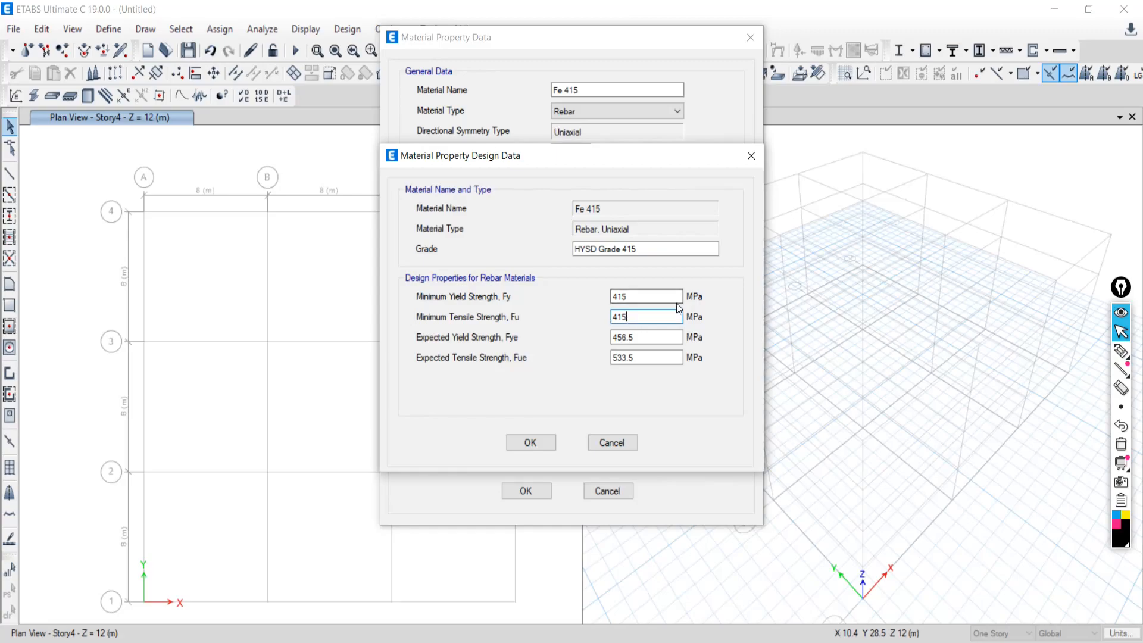
- Handwrite the numbers 456 and 415 in black over the 3-D view and circle both
left_click(1121, 351)
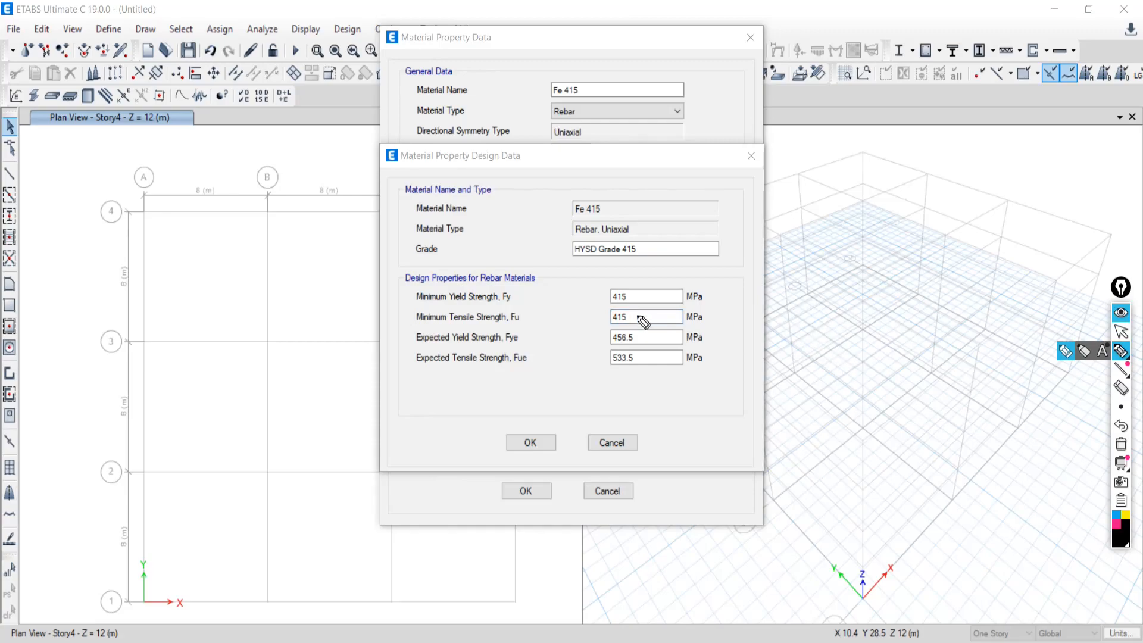
mouse_move(865, 257)
left_mouse_down()
mouse_move(825, 257)
mouse_move(854, 269)
mouse_move(896, 243)
mouse_move(935, 258)
left_mouse_up()
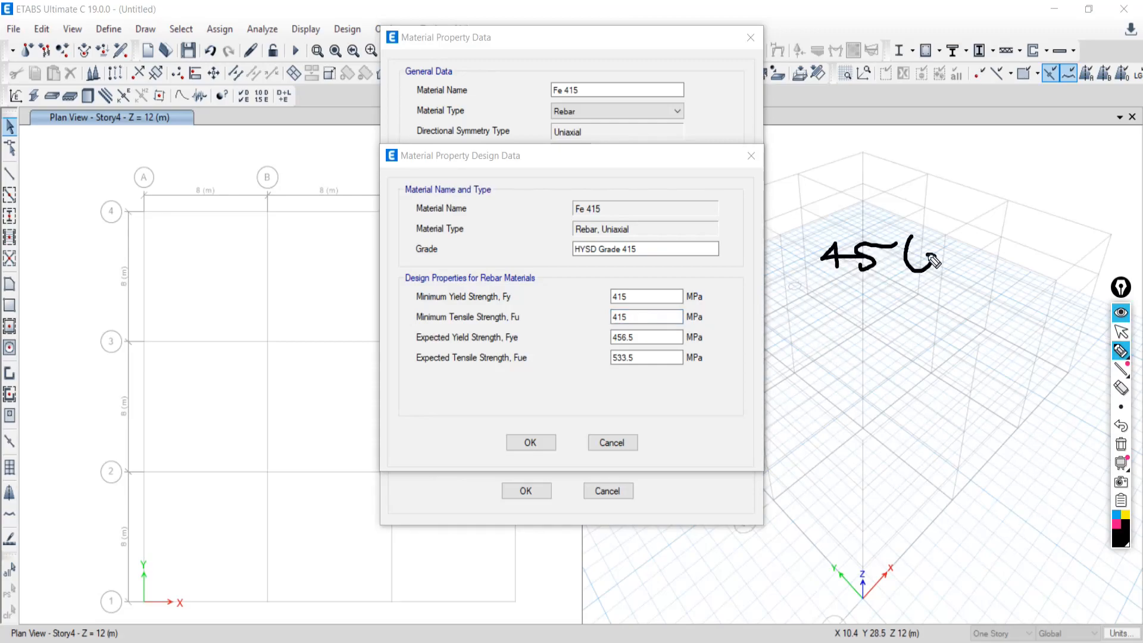
mouse_move(858, 341)
left_mouse_down()
mouse_move(825, 317)
mouse_move(826, 354)
mouse_move(868, 347)
mouse_move(894, 308)
left_mouse_up()
mouse_move(890, 219)
left_mouse_down()
mouse_move(869, 291)
mouse_move(954, 213)
left_mouse_up()
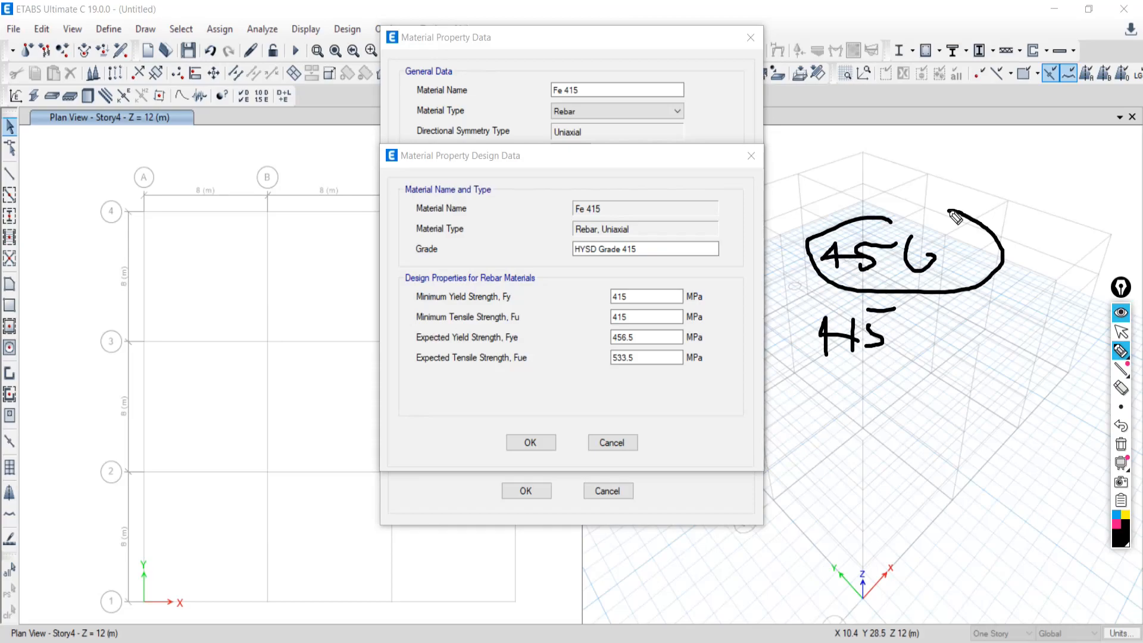
mouse_move(898, 306)
left_mouse_down()
mouse_move(795, 306)
mouse_move(910, 374)
mouse_move(894, 304)
left_mouse_up()
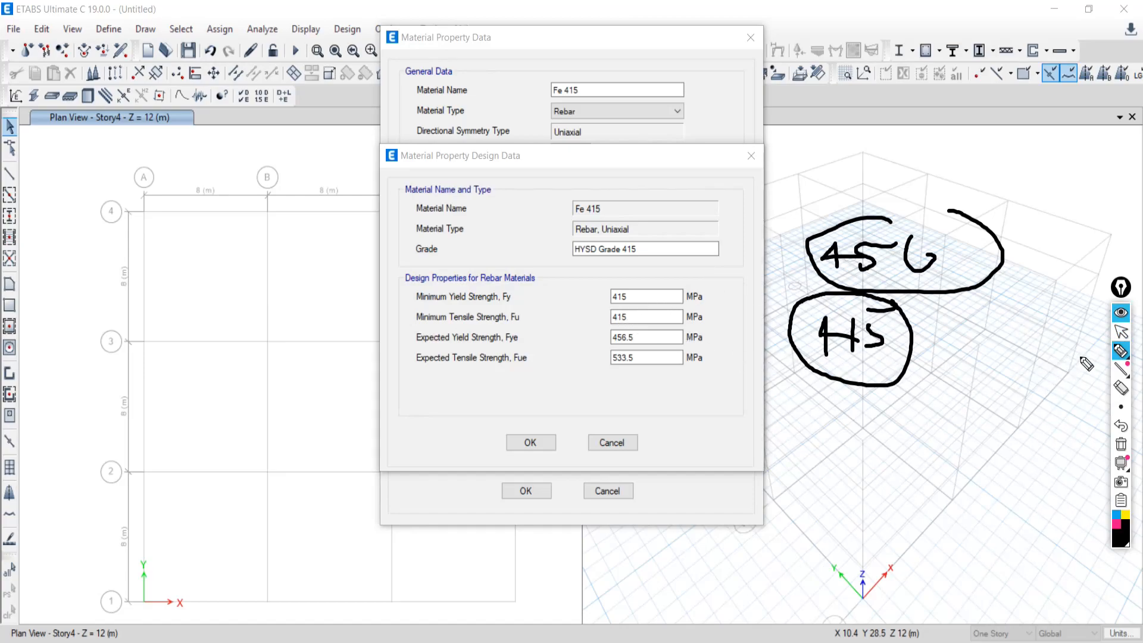
- Set the expected yield strength Fye and expected tensile strength Fue to 415 MPa and accept the Fe 415 material
left_click(1120, 332)
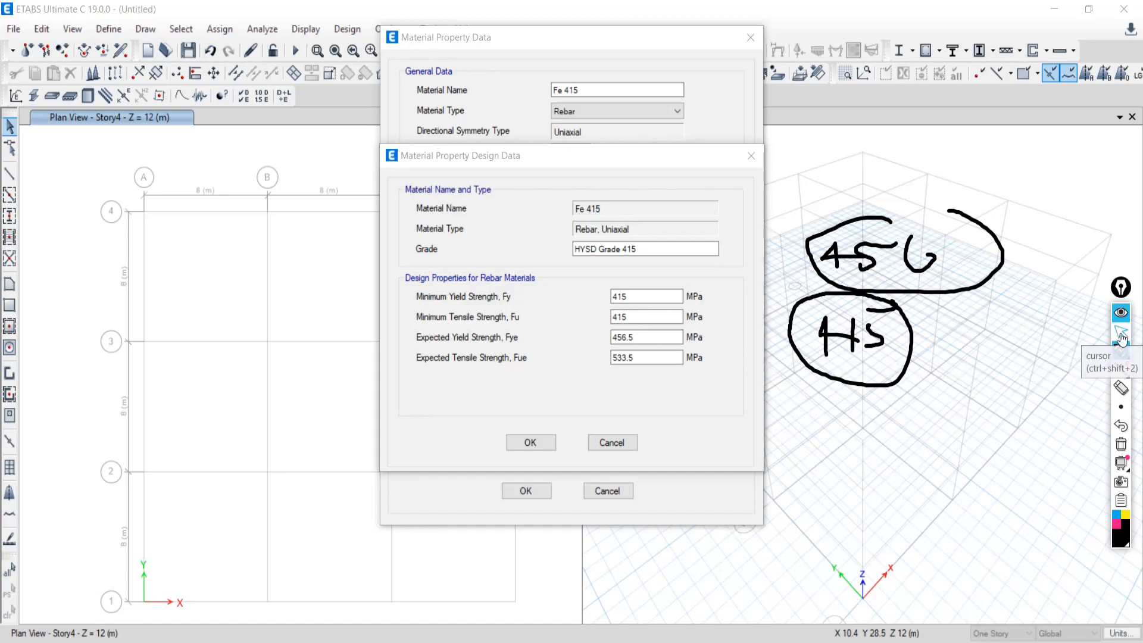
left_click(636, 337)
left_click_drag(635, 337, 613, 337)
type("415")
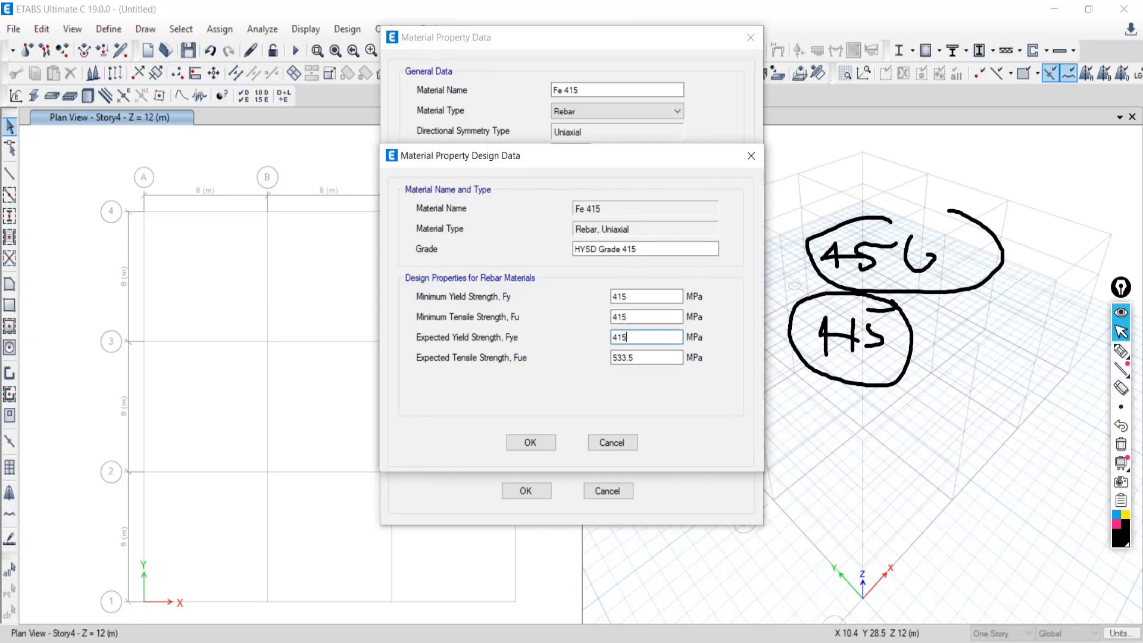
left_click(655, 357)
left_click_drag(655, 357, 572, 339)
type("415")
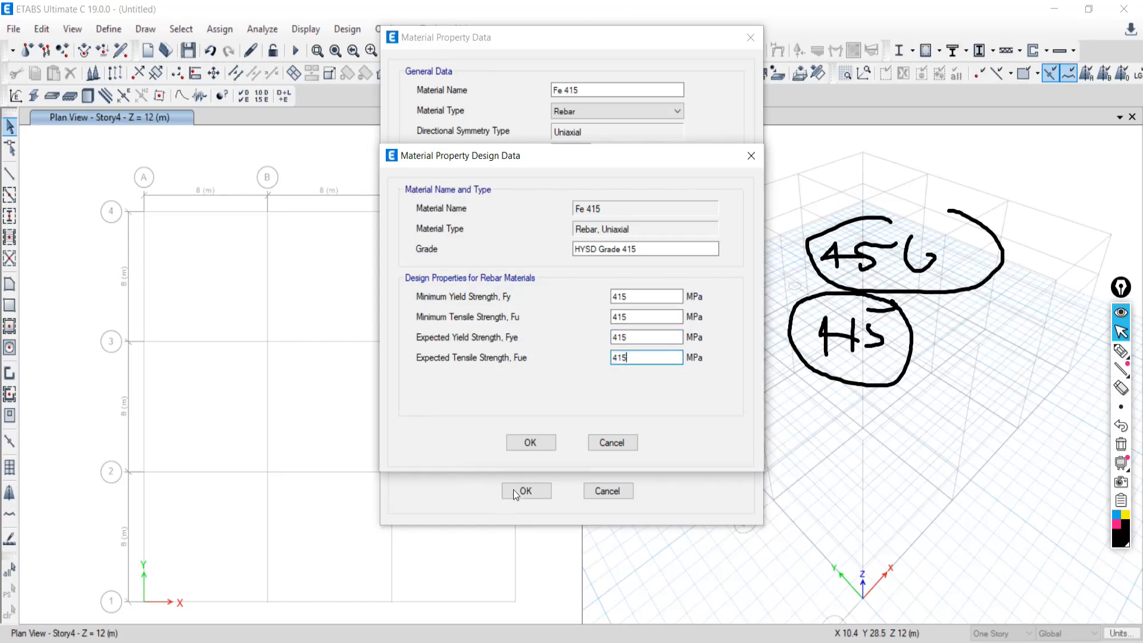
left_click(531, 443)
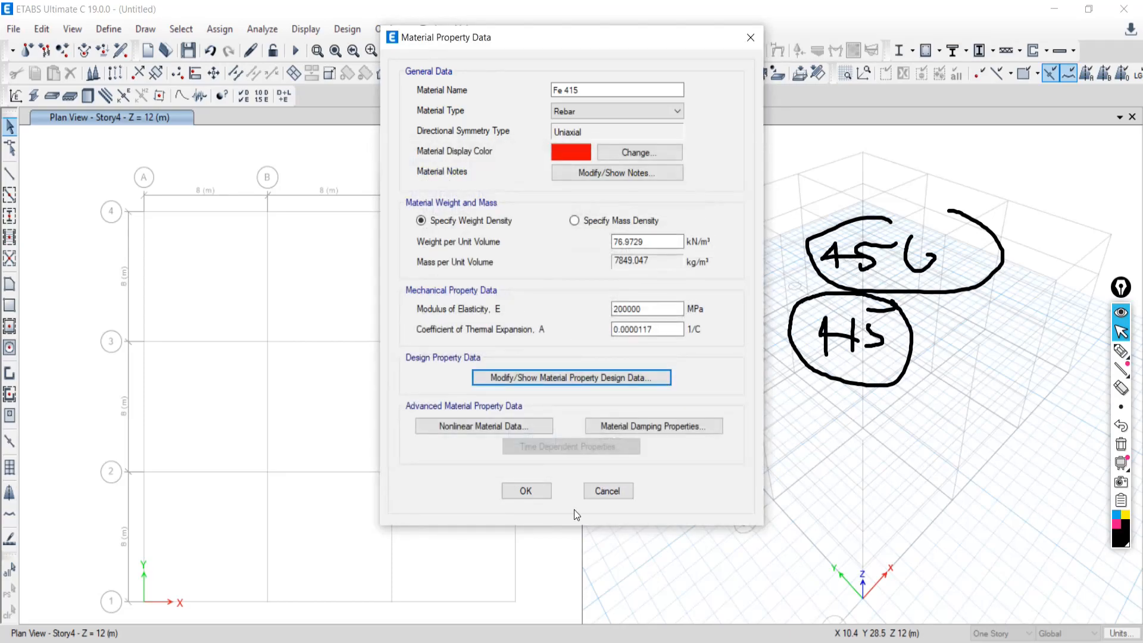
left_click(532, 491)
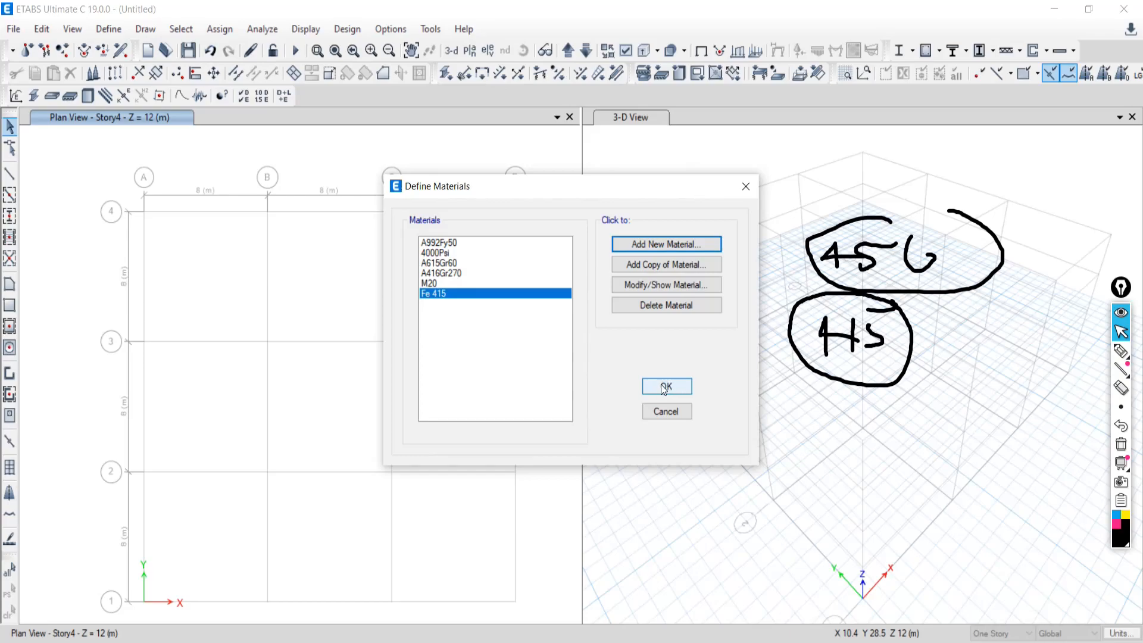
- Clear the handwritten numbers, check the Google Meet session, and return to ETABS
left_click(1123, 447)
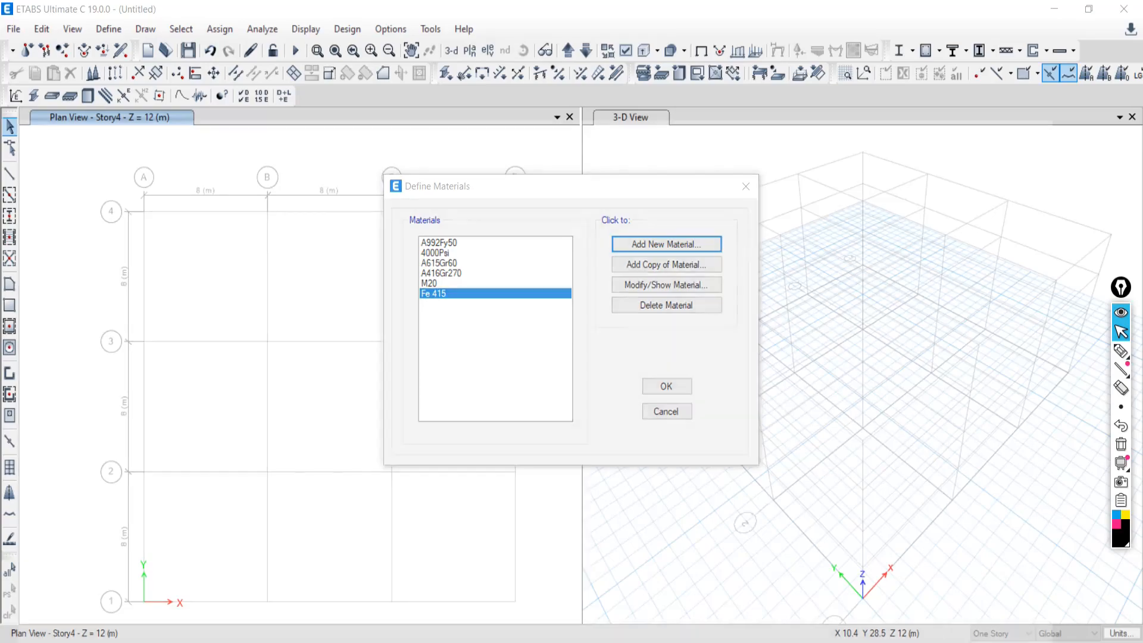
left_click(129, 642)
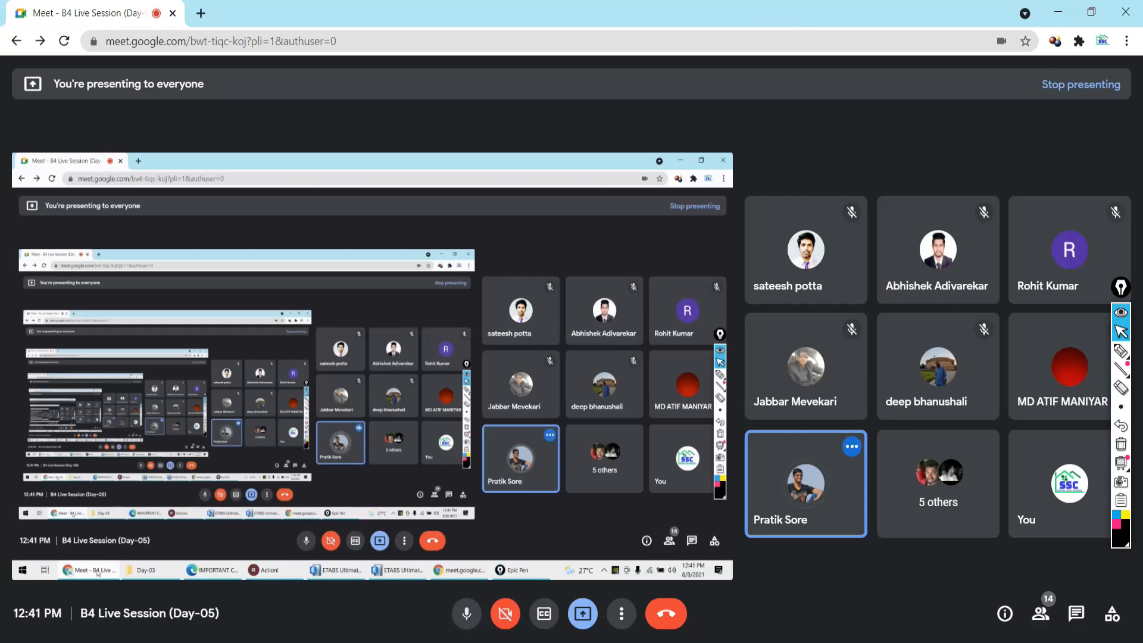
key("alt+Tab")
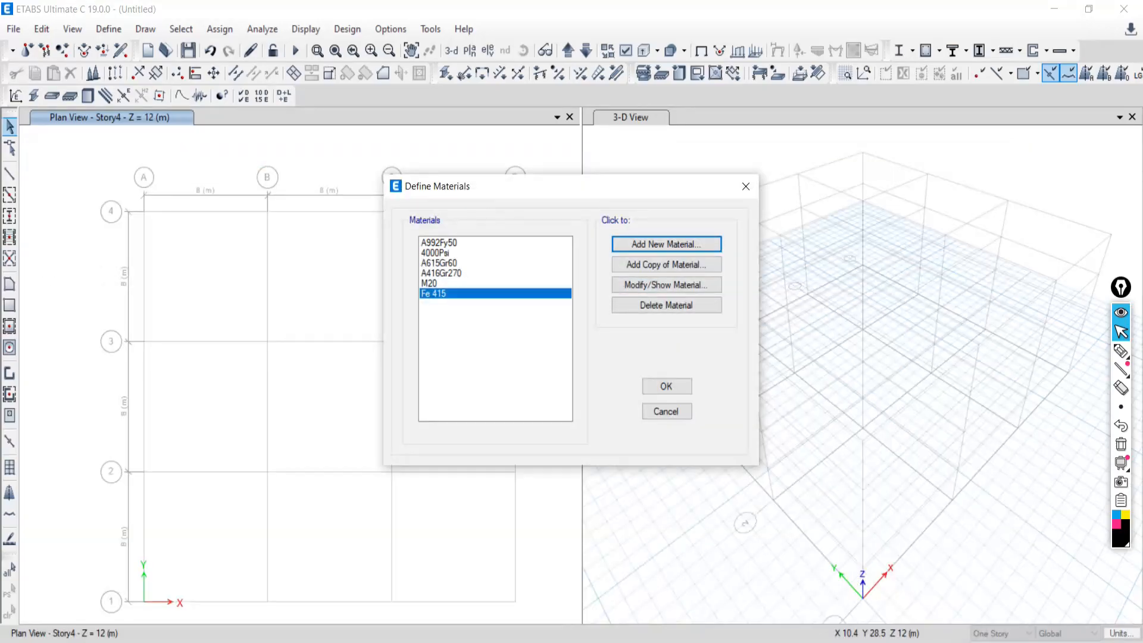
- Reopen the Fe 415 material, examine its four design strengths, and close it without changes
left_click(634, 286)
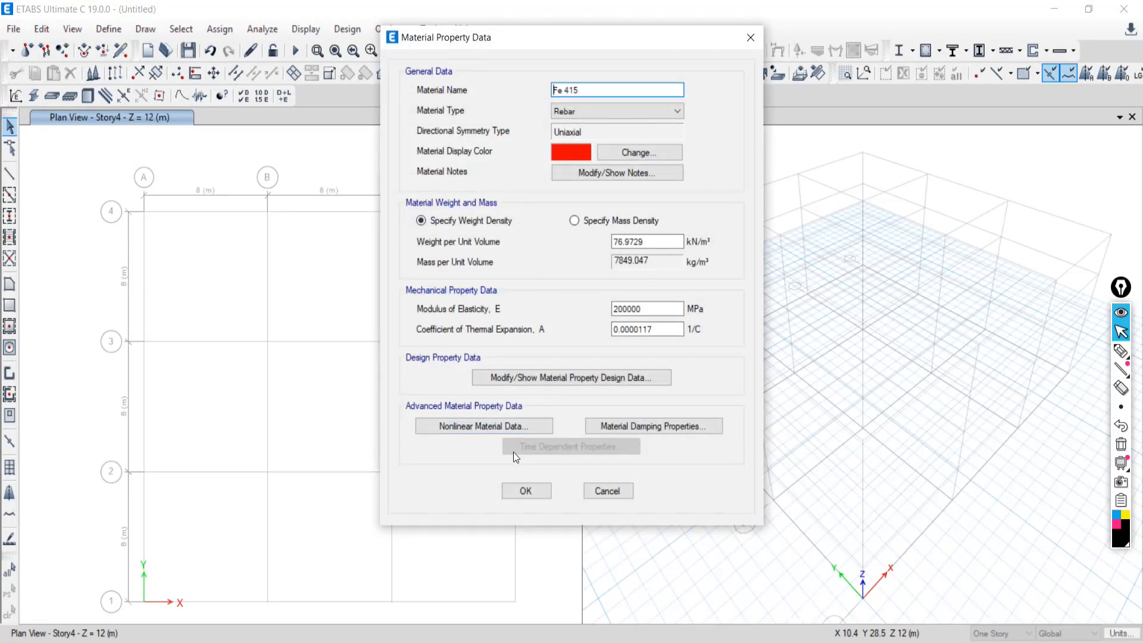
left_click(558, 376)
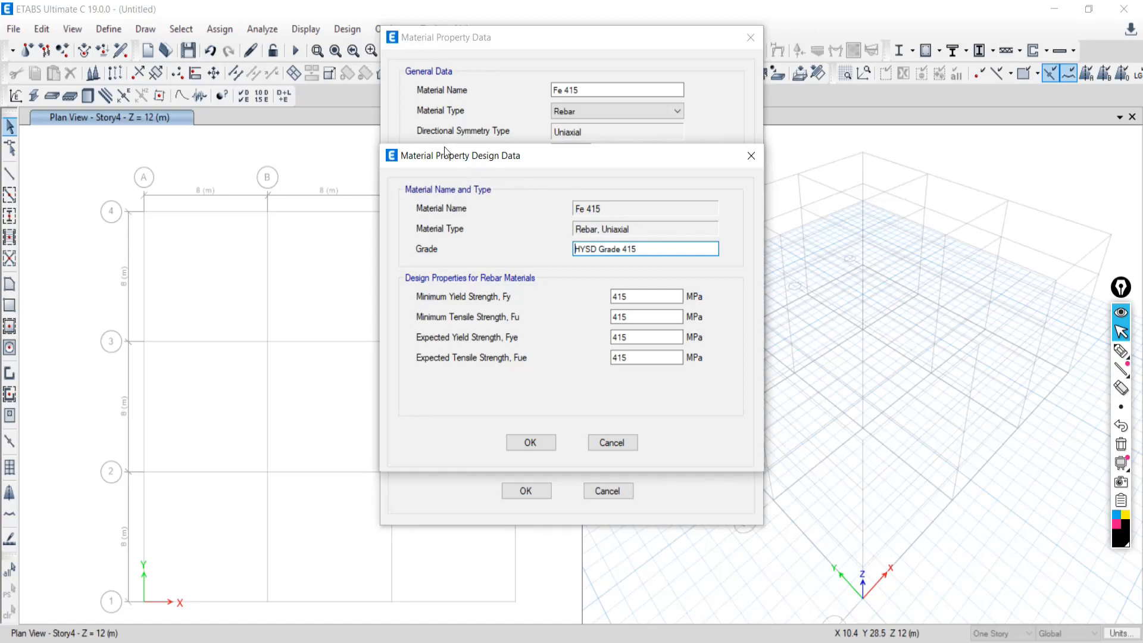
left_click_drag(476, 154, 447, 233)
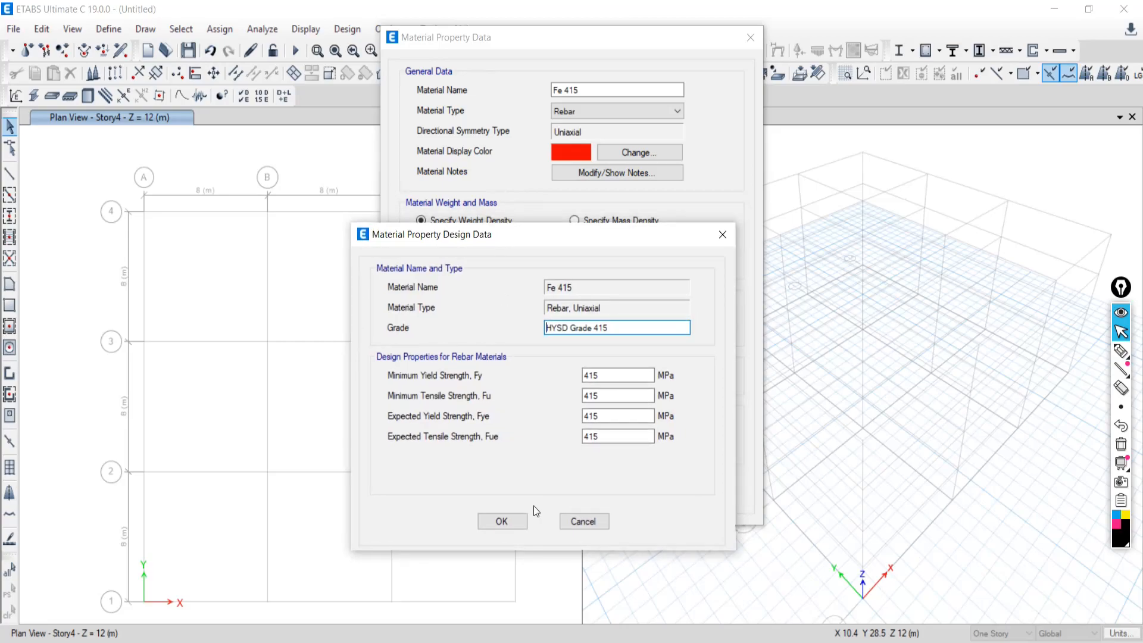
left_click(569, 522)
left_click(601, 492)
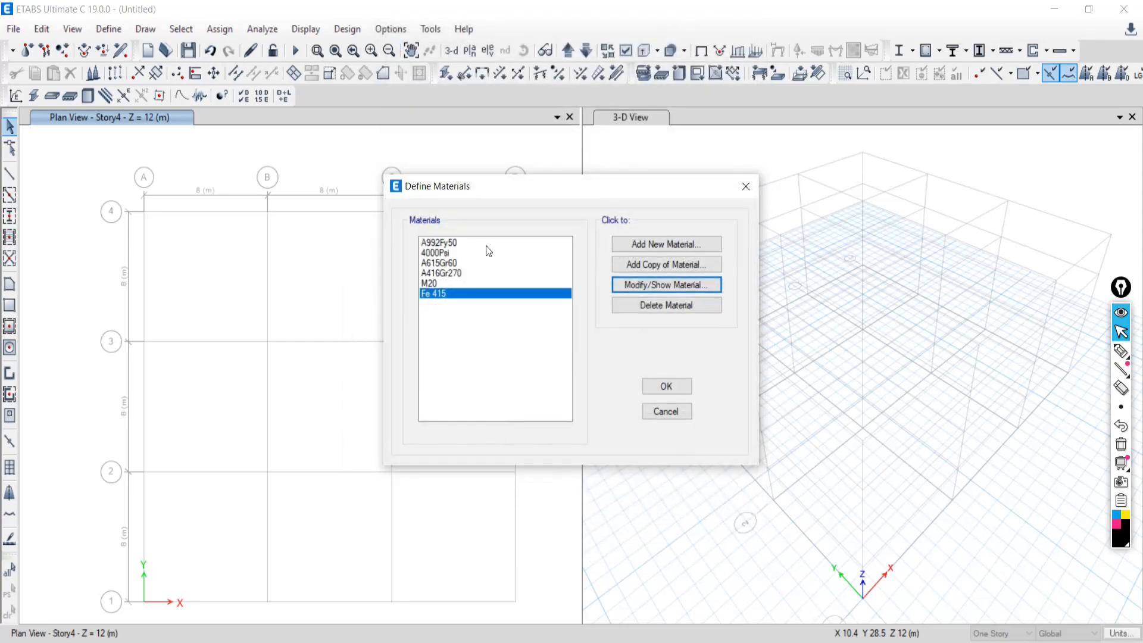
- Examine the M20 material's directional symmetry options and concrete design data, close it without changes, and reselect Fe 415
left_click(433, 273)
left_click(432, 283)
left_click(636, 286)
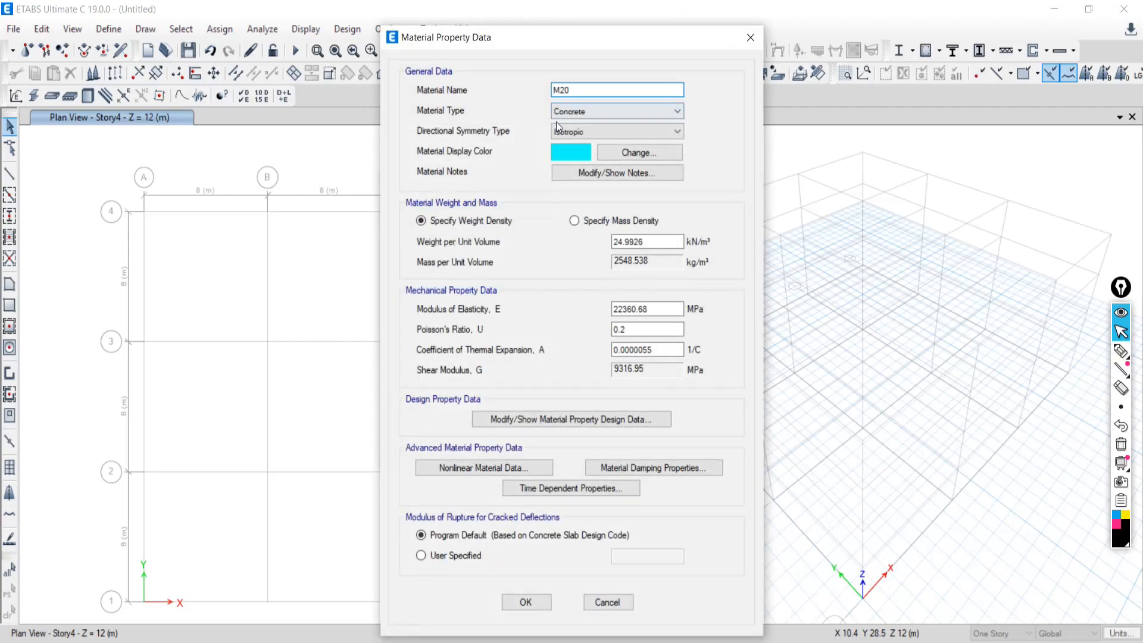
left_click(586, 131)
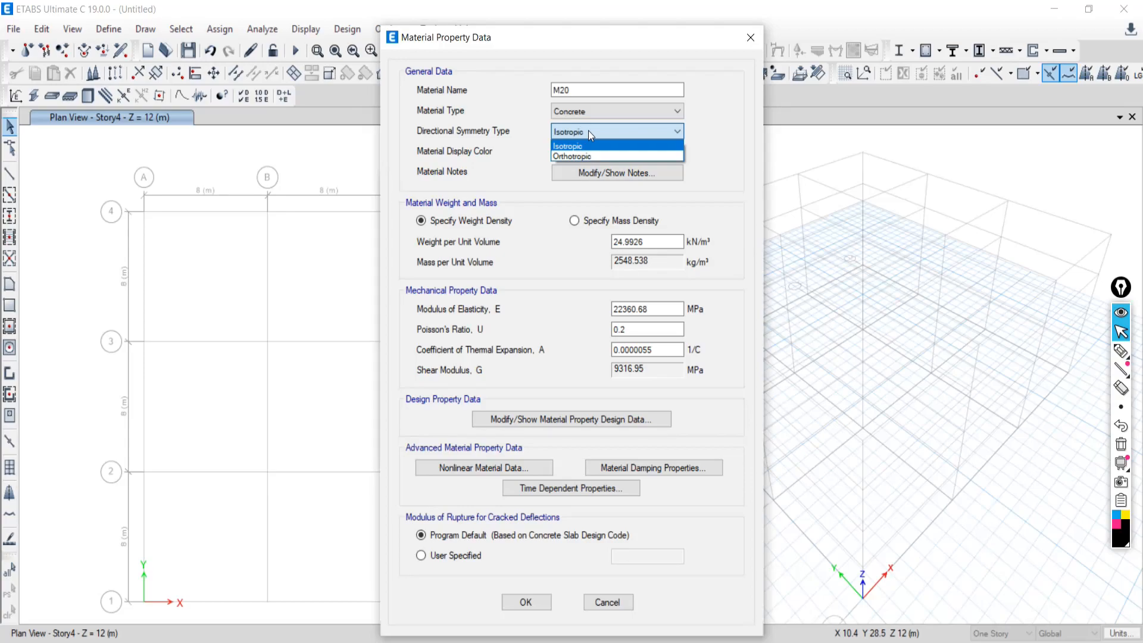
left_click(588, 131)
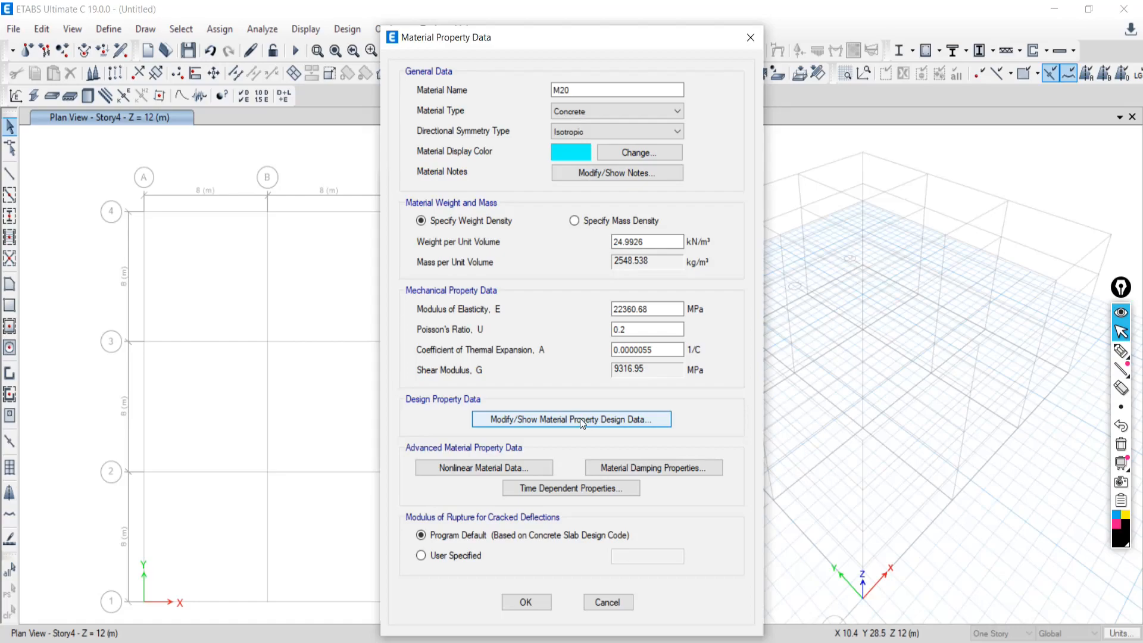
left_click(579, 418)
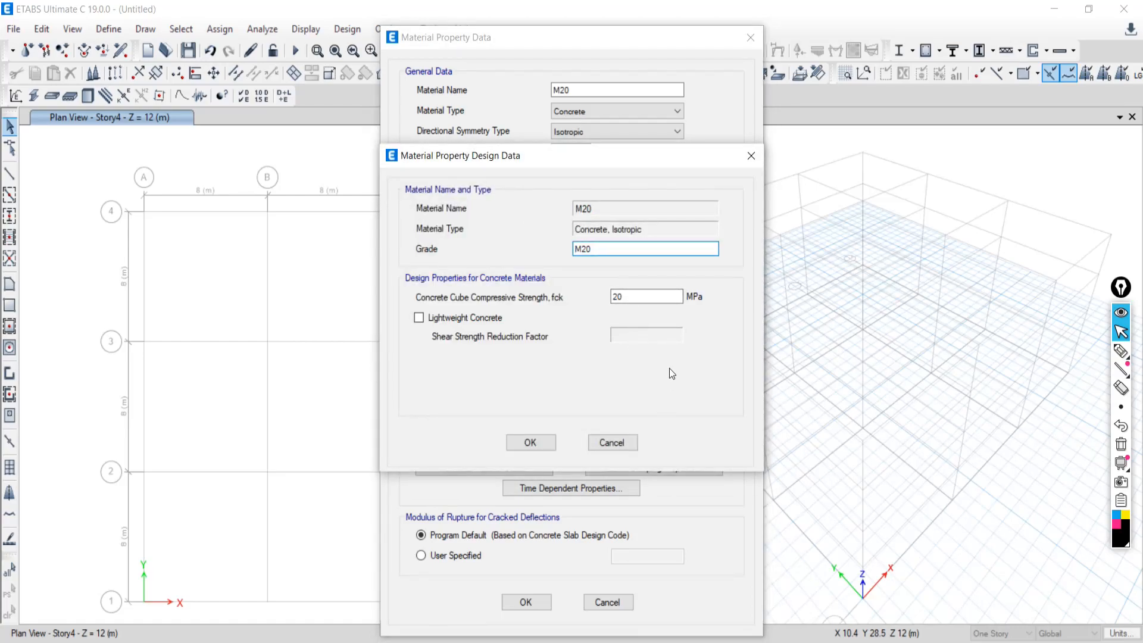
left_click(621, 448)
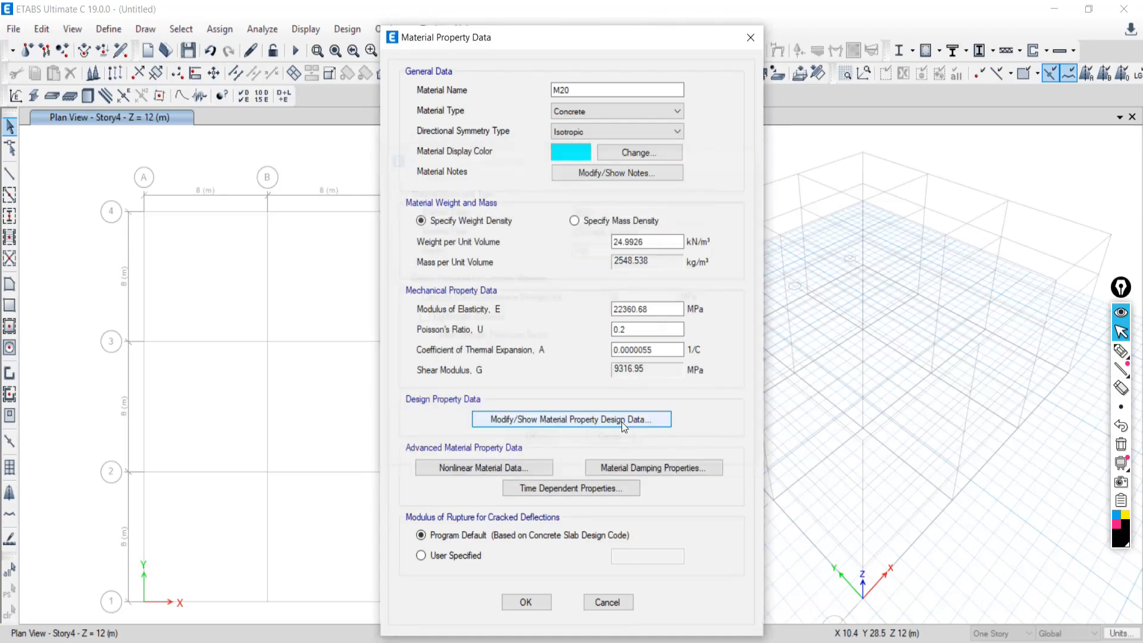
left_click(599, 605)
left_click(490, 294)
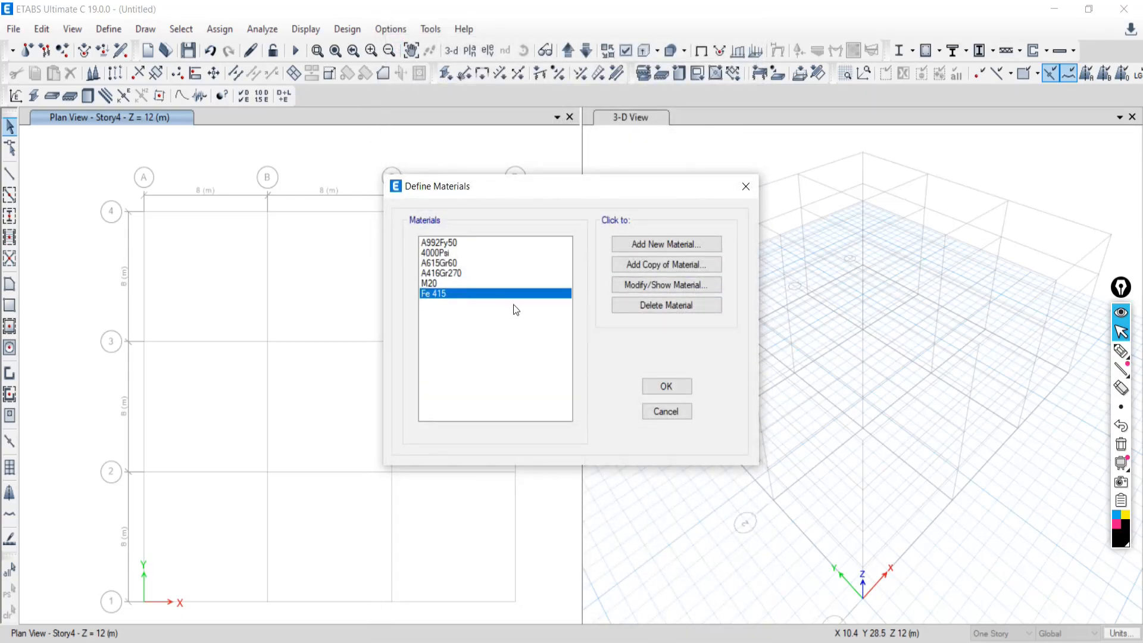
- Reopen the Fe 415 material for a final review, accept it unchanged, and finish the material definitions
left_click(665, 286)
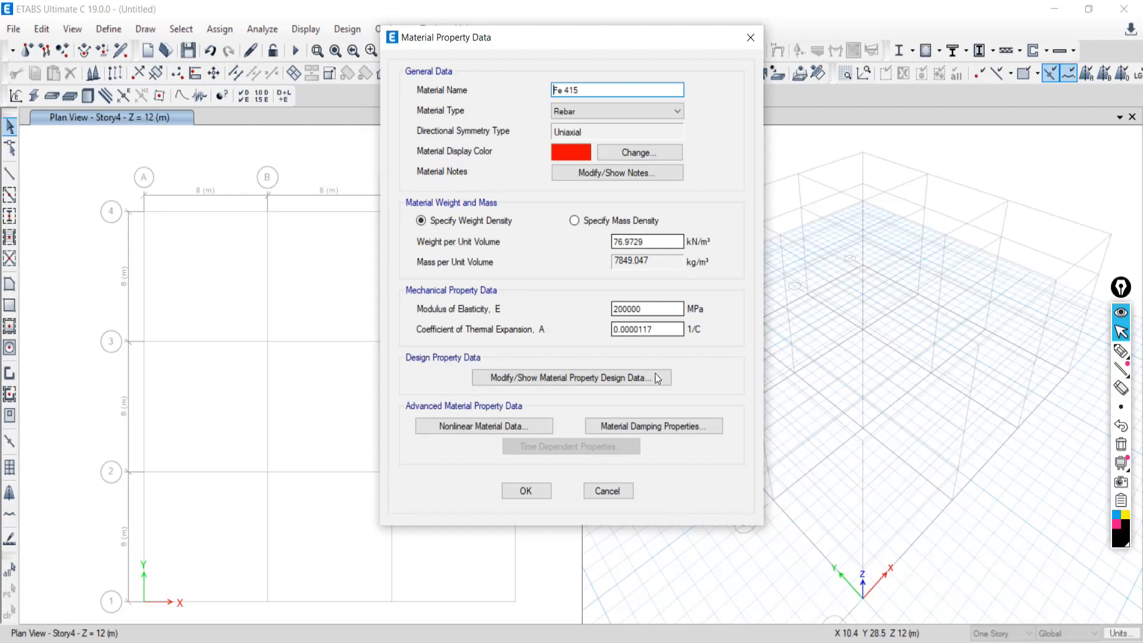
left_click(524, 490)
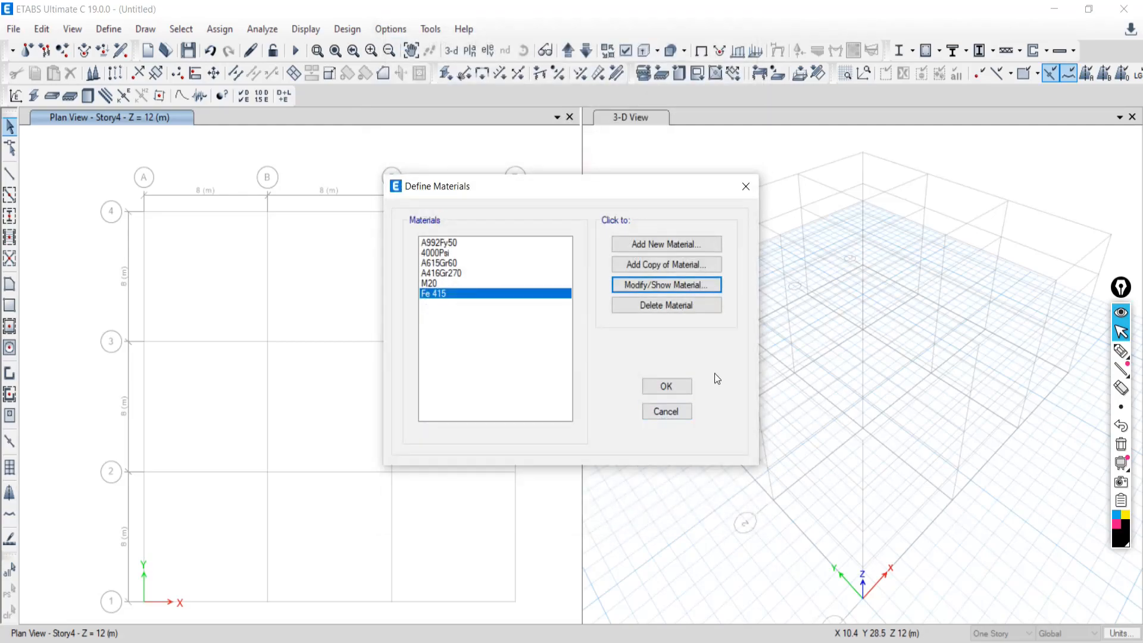
left_click(666, 387)
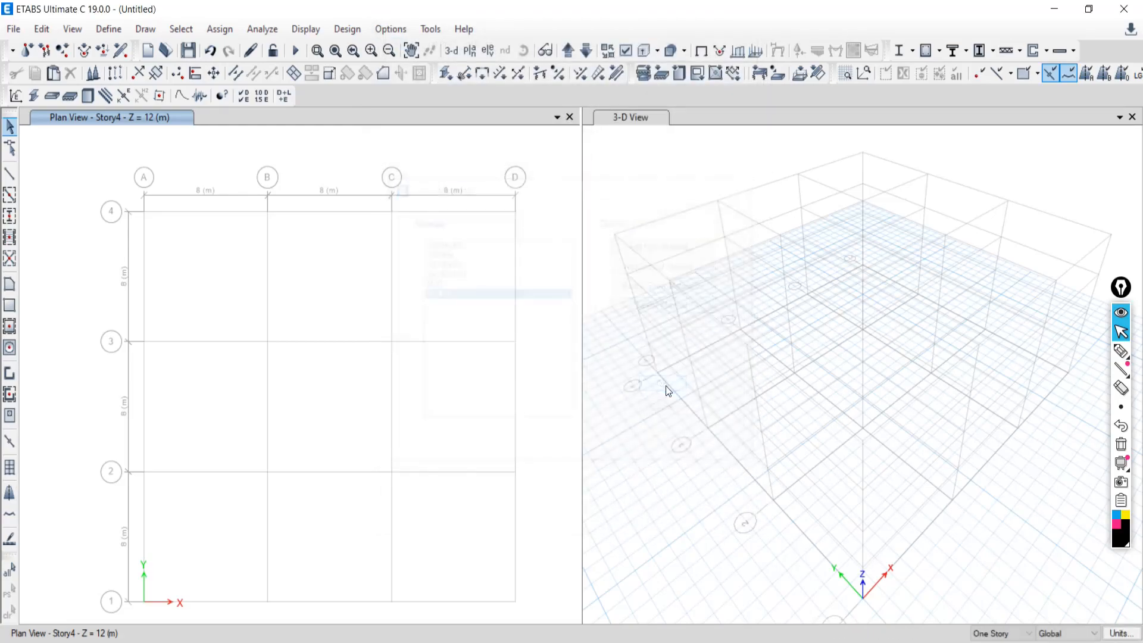
- Check the topic list in IMPORTANT COMMANDS.pdf, return to ETABS, and open the frame section definitions
left_click(108, 29)
mouse_move(151, 77)
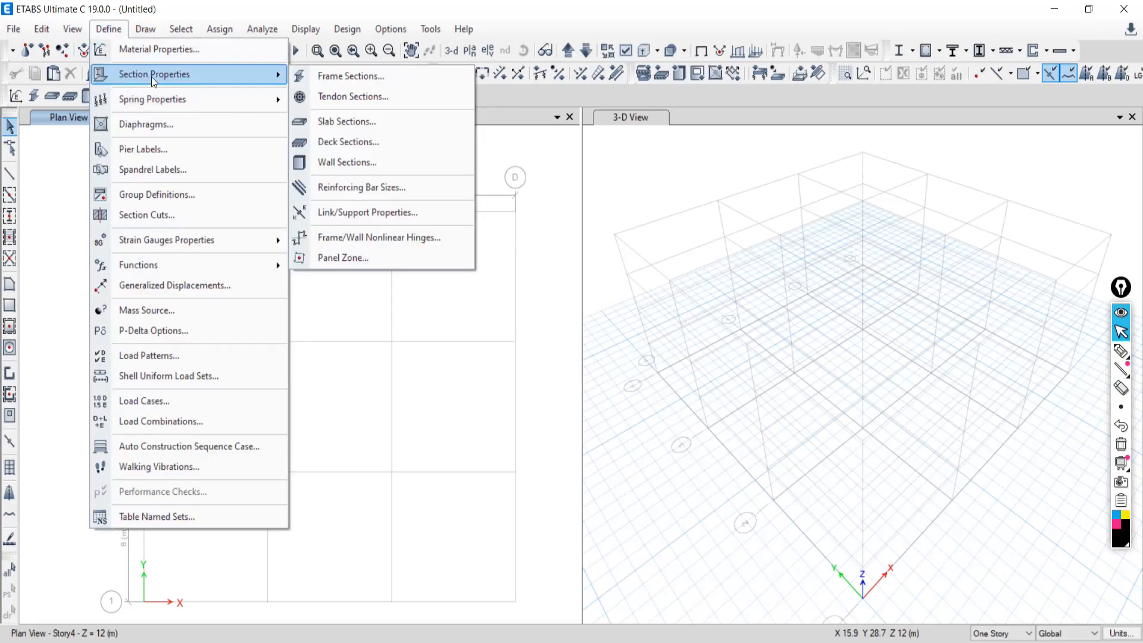
left_click(343, 76)
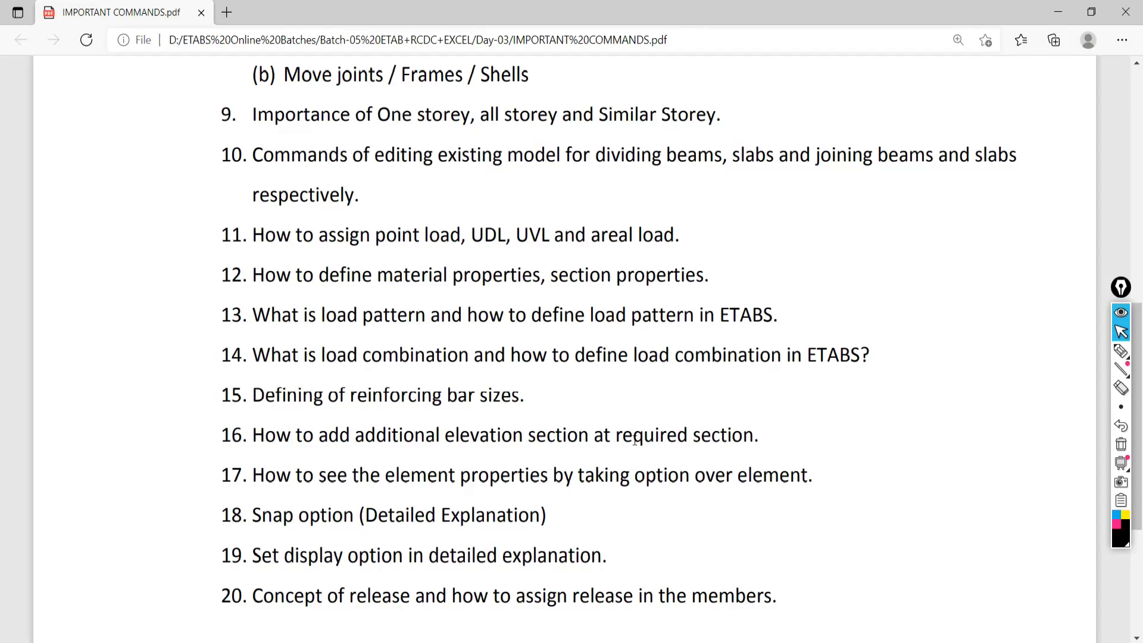
key("alt+Tab")
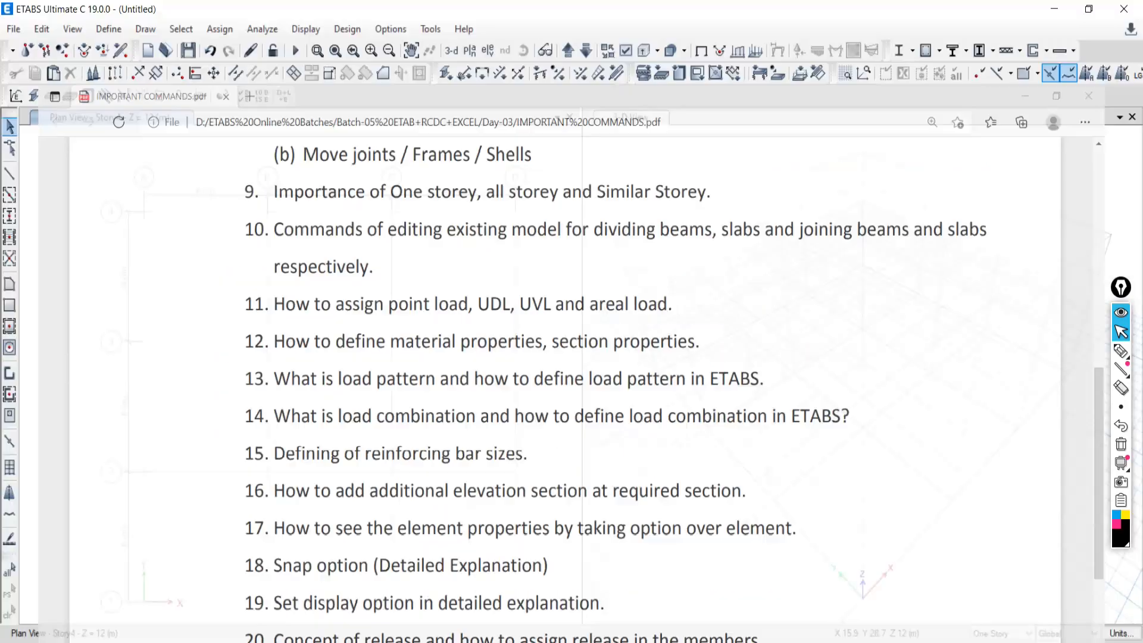
left_click(112, 31)
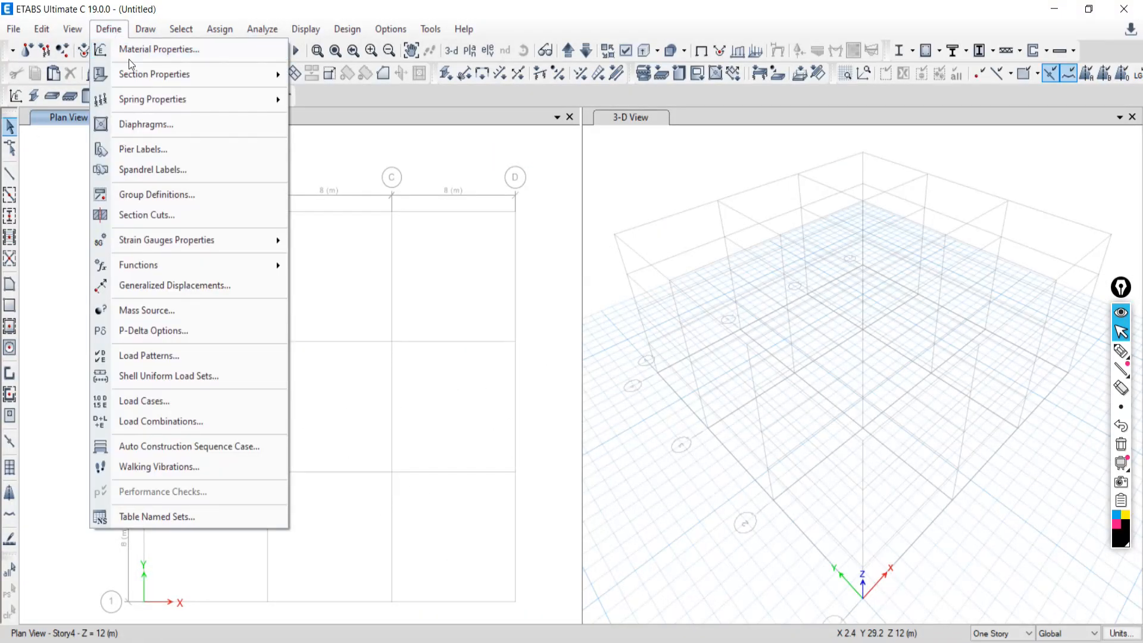
mouse_move(130, 75)
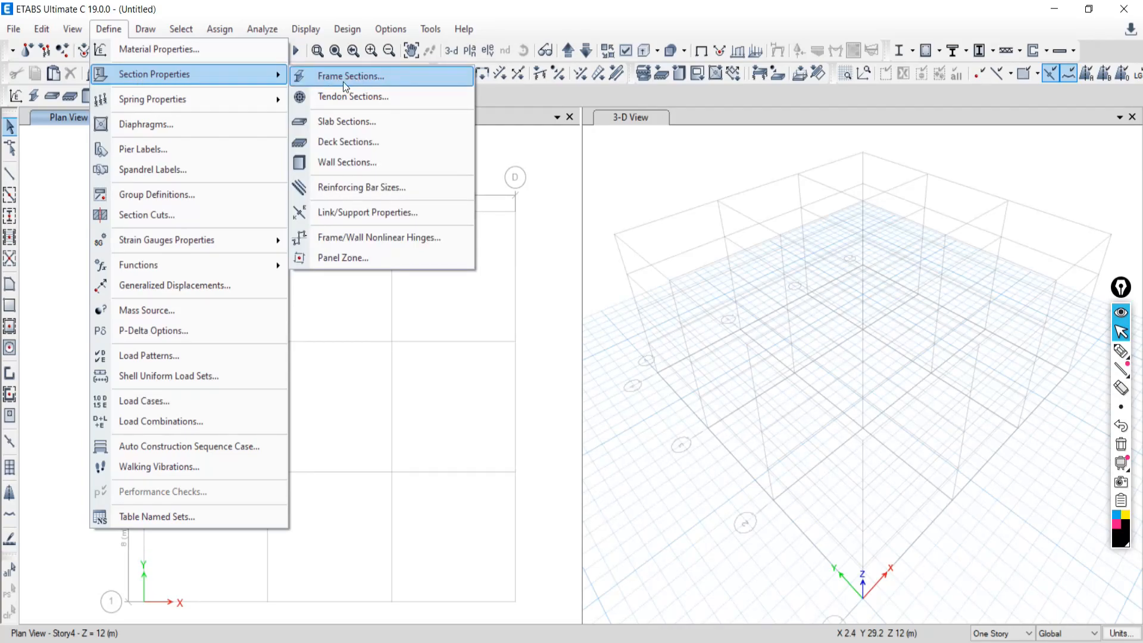
left_click(343, 81)
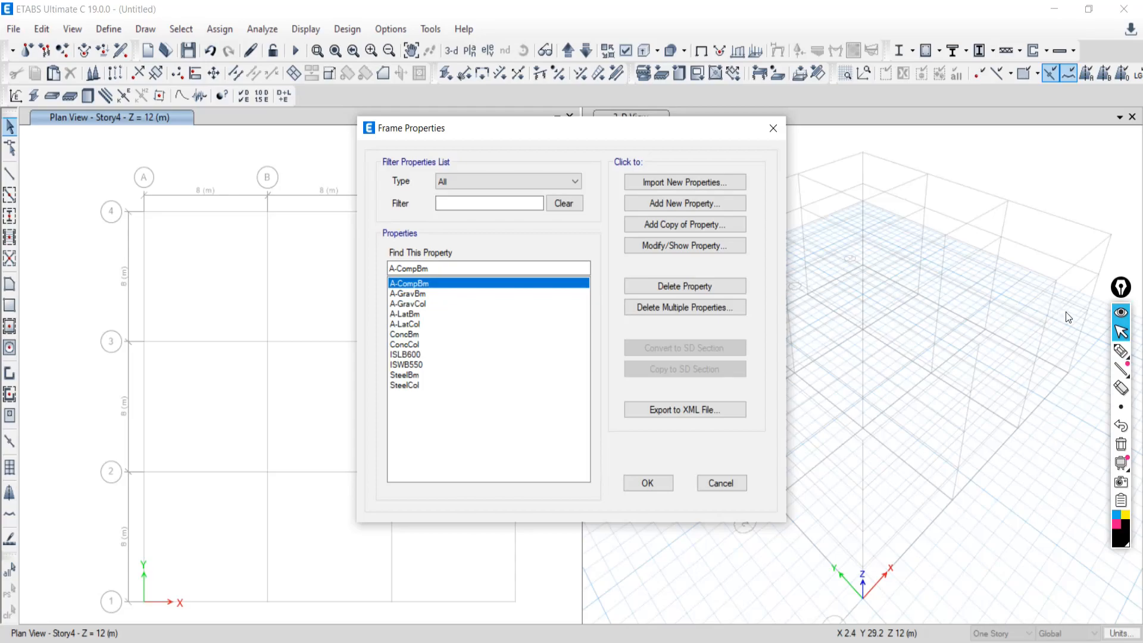
- Handwrite the beam sizes 230 x 450 and 230 x 600 over the plan view and underline each
left_click(1121, 352)
left_click(827, 187)
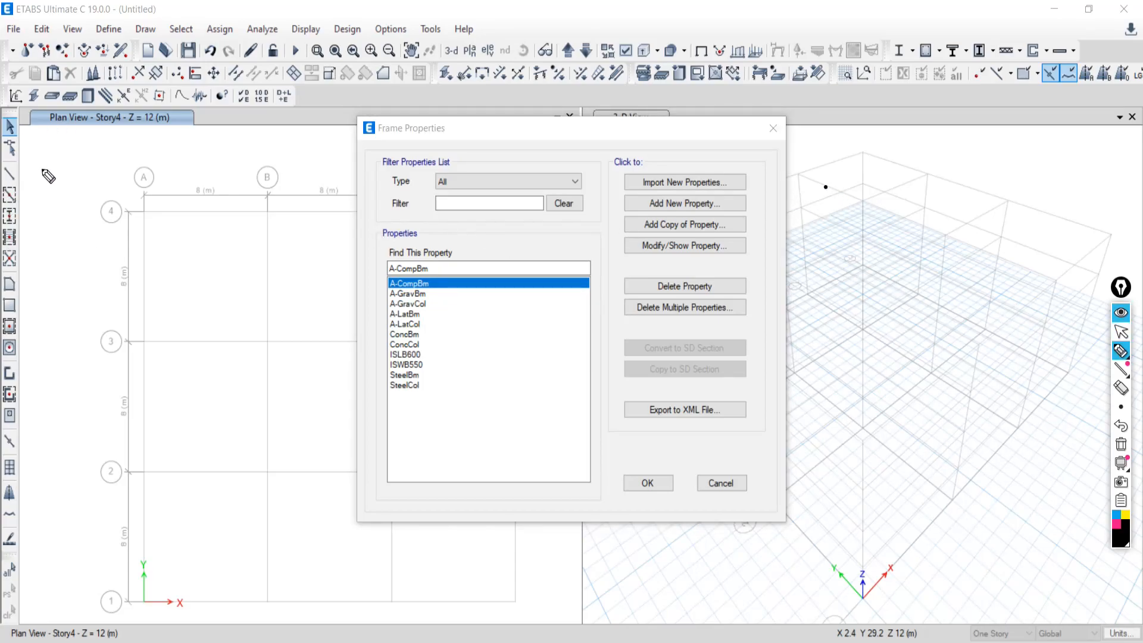
mouse_move(41, 159)
left_mouse_down()
mouse_move(56, 189)
mouse_move(90, 169)
mouse_move(63, 189)
left_mouse_up()
mouse_move(117, 166)
left_mouse_down()
mouse_move(238, 173)
mouse_move(239, 192)
left_mouse_up()
left_click_drag(225, 158, 274, 157)
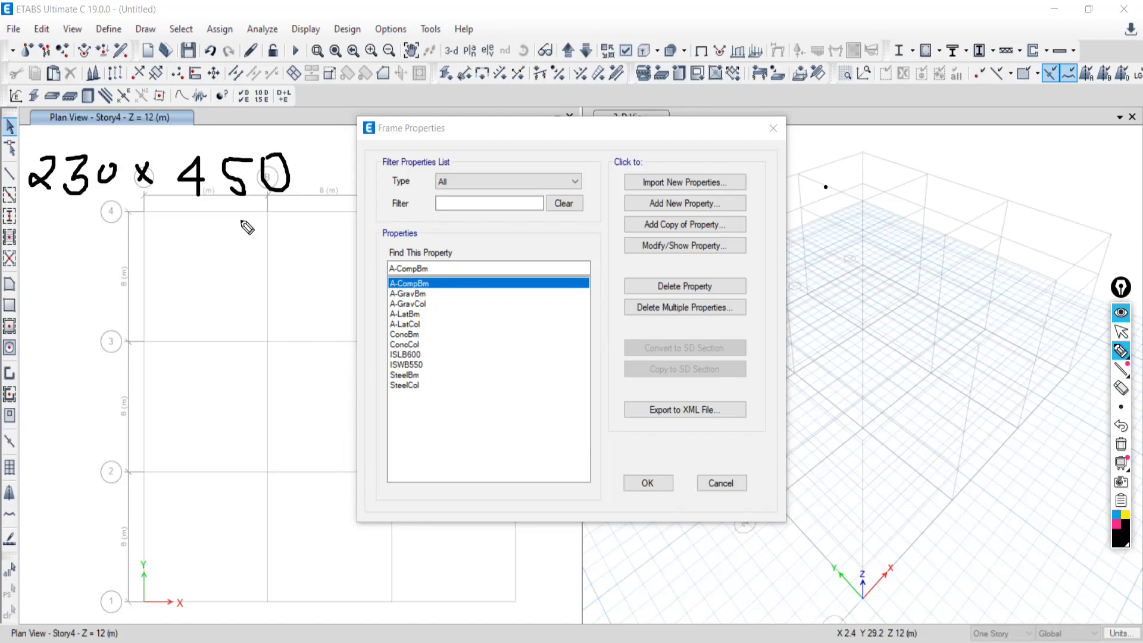
mouse_move(32, 241)
left_mouse_down()
mouse_move(59, 283)
mouse_move(104, 244)
mouse_move(77, 283)
mouse_move(100, 257)
mouse_move(130, 253)
mouse_move(175, 286)
left_mouse_up()
mouse_move(230, 239)
left_mouse_down()
mouse_move(201, 269)
mouse_move(266, 240)
left_mouse_up()
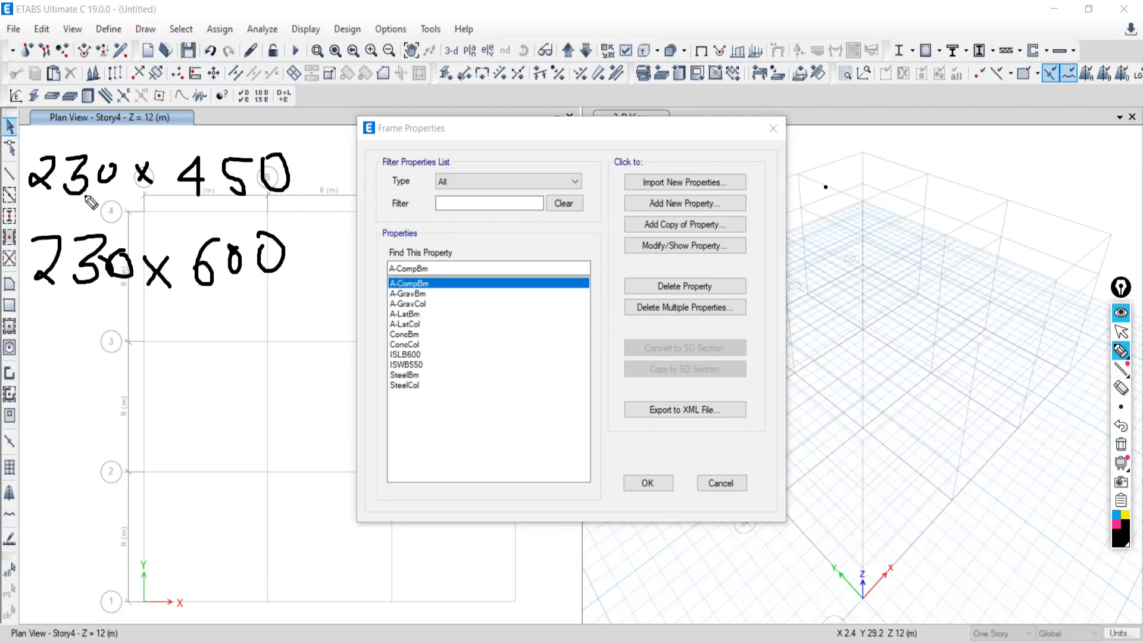
left_click_drag(33, 209, 306, 206)
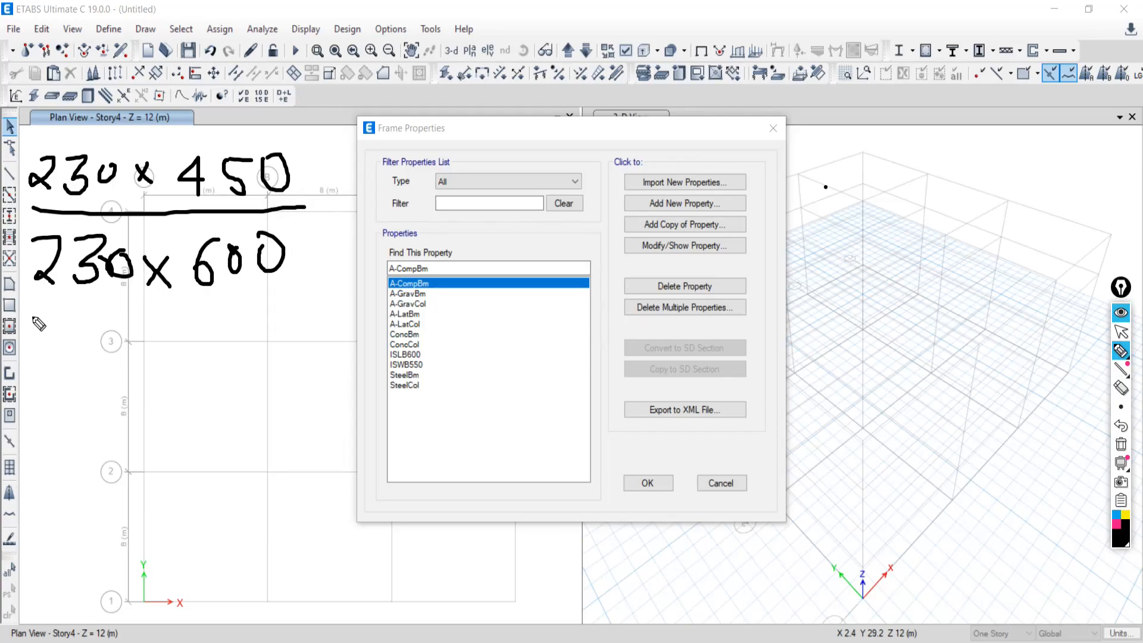
left_click_drag(24, 315, 296, 313)
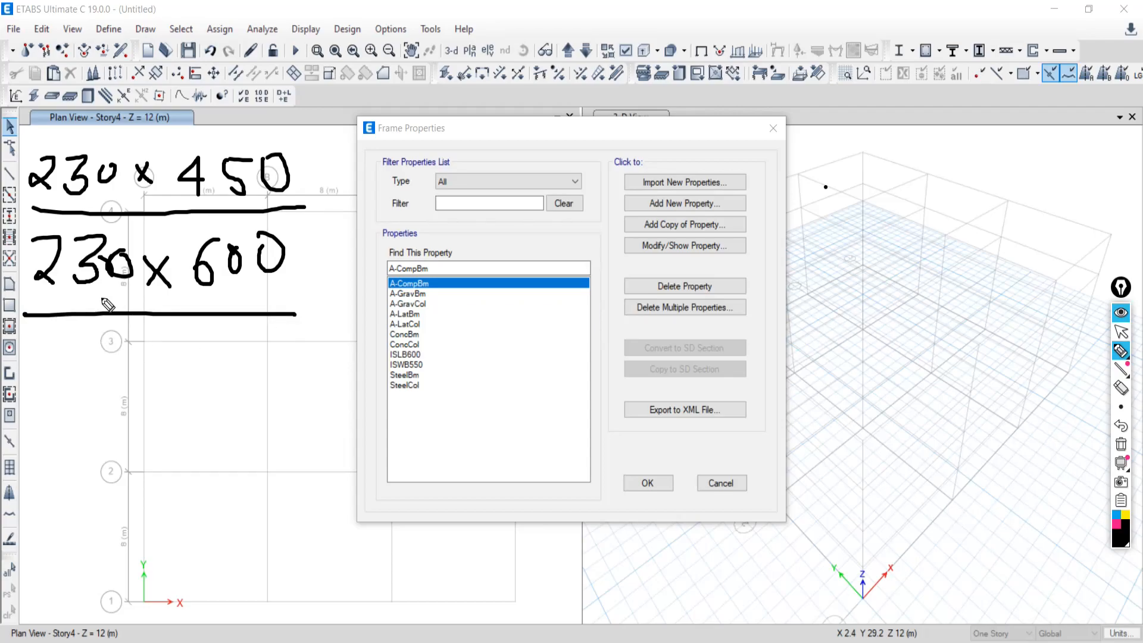
left_click(1121, 332)
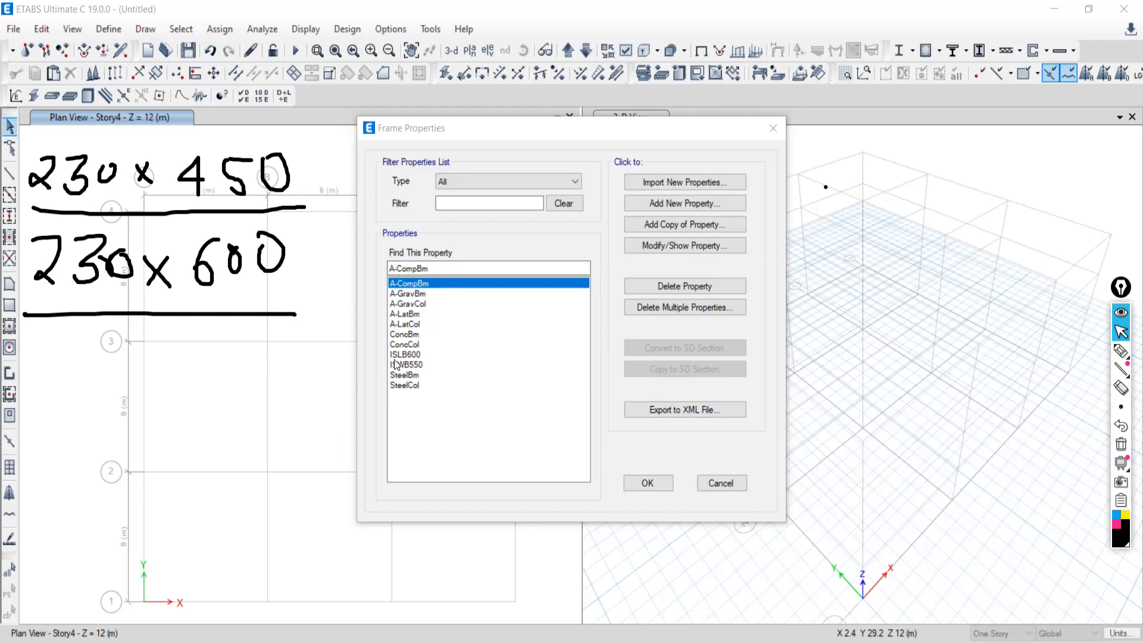
- Delete the existing frame sections in bulk, leaving only ISLB600, and accept the deletion
left_click(672, 308)
left_click_drag(512, 253, 508, 341)
left_click(540, 455)
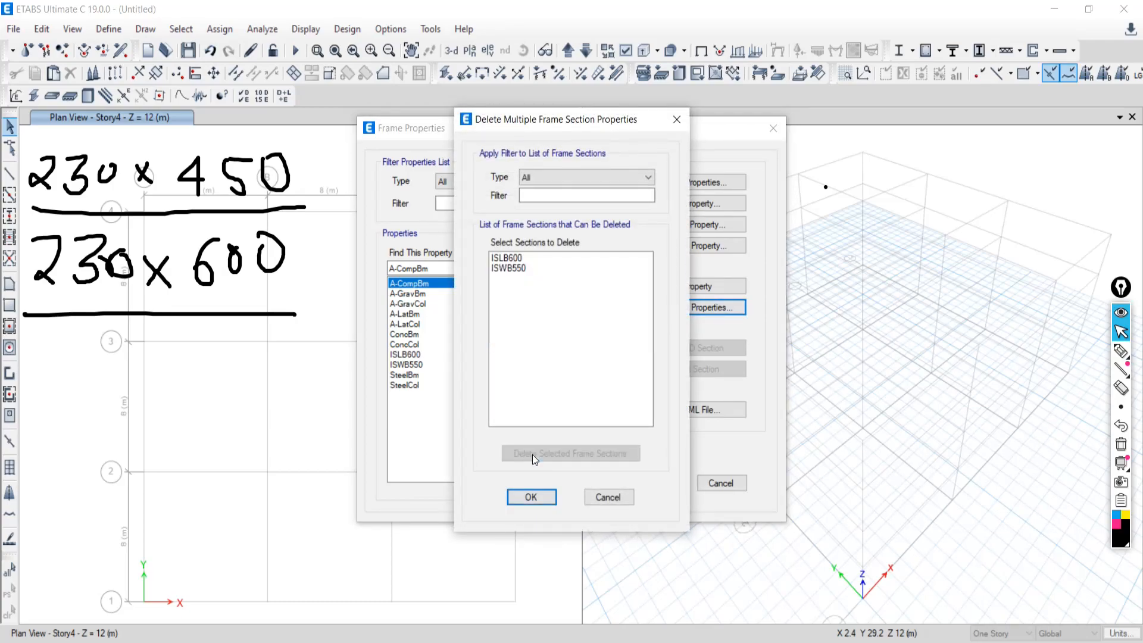
left_click_drag(507, 257, 502, 269)
left_click(549, 455)
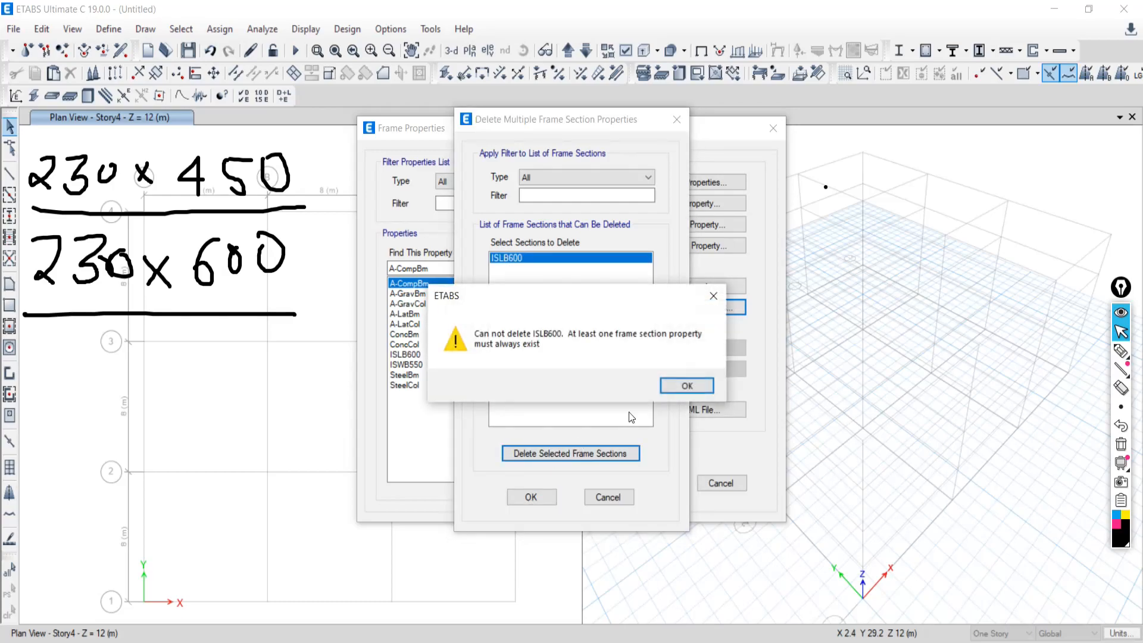
left_click(692, 388)
left_click(531, 497)
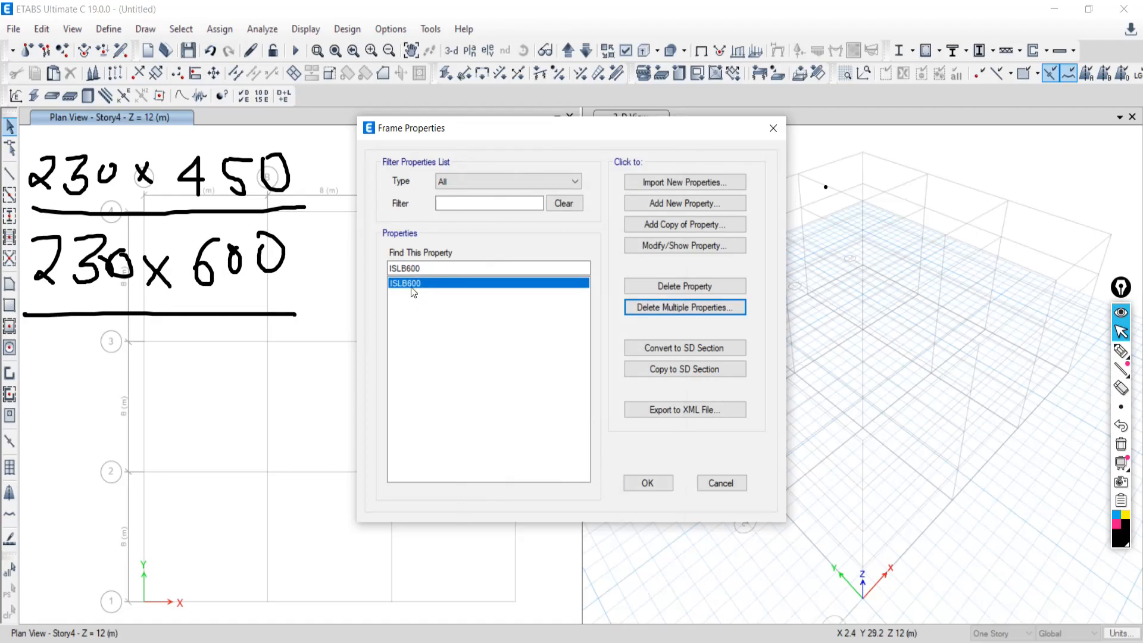
- Start adding a new frame property and clear the handwritten beam sizes from the screen
left_click(656, 205)
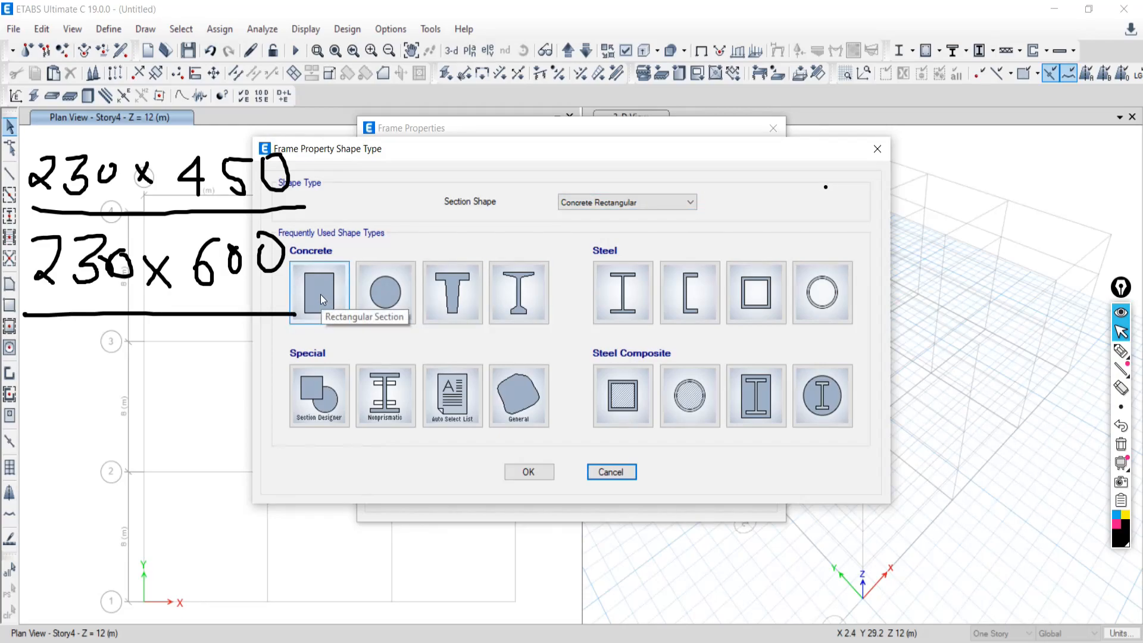
left_click(1121, 444)
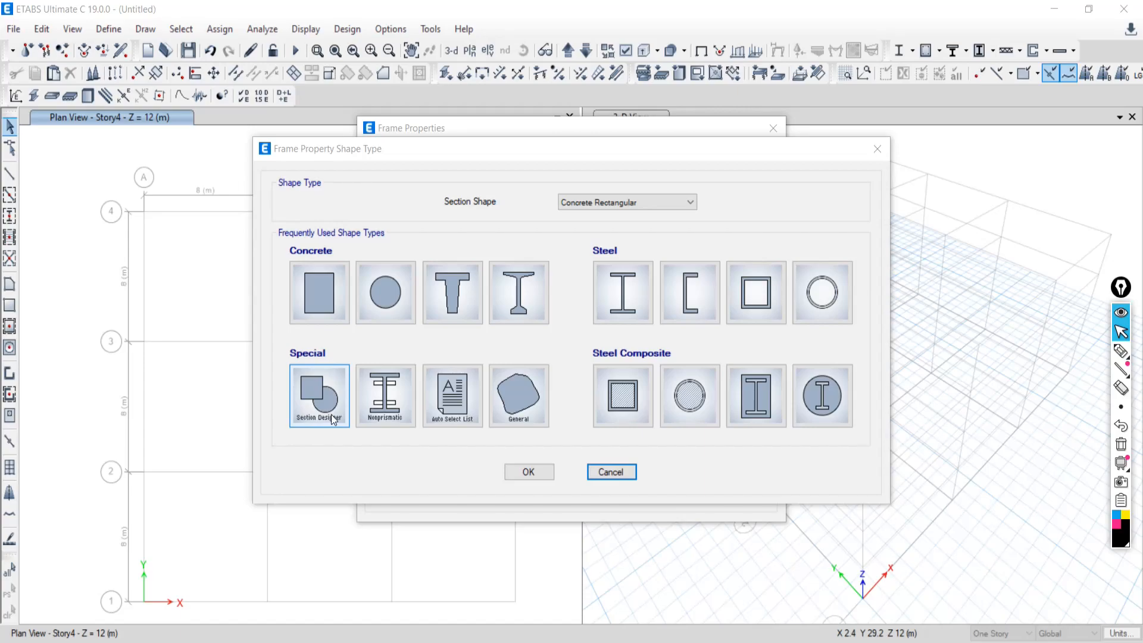
- Sketch a tapered nonprismatic member with end depths labelled 500 and 300, and clear the sketch
left_click(1121, 351)
left_click_drag(55, 242, 50, 363)
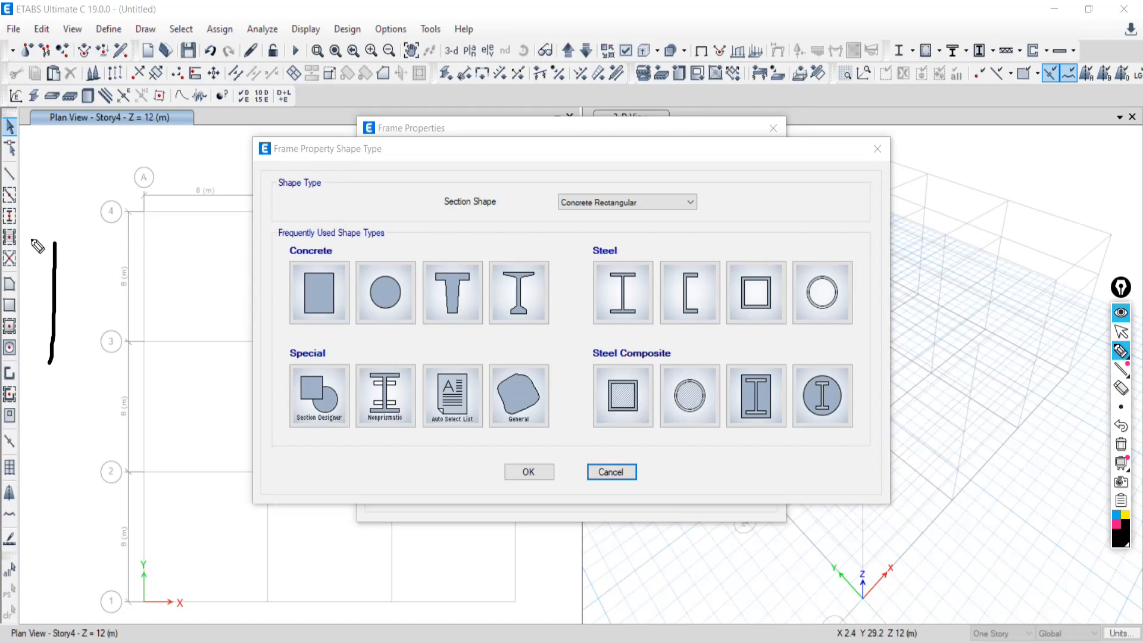
mouse_move(8, 283)
left_mouse_down()
mouse_move(3, 301)
mouse_move(18, 282)
mouse_move(48, 284)
left_mouse_up()
left_click_drag(56, 239, 440, 289)
left_click_drag(45, 376, 476, 332)
left_click_drag(443, 290, 445, 328)
mouse_move(471, 290)
left_mouse_down()
mouse_move(488, 296)
mouse_move(473, 319)
mouse_move(530, 292)
mouse_move(563, 293)
left_mouse_up()
left_click(509, 295)
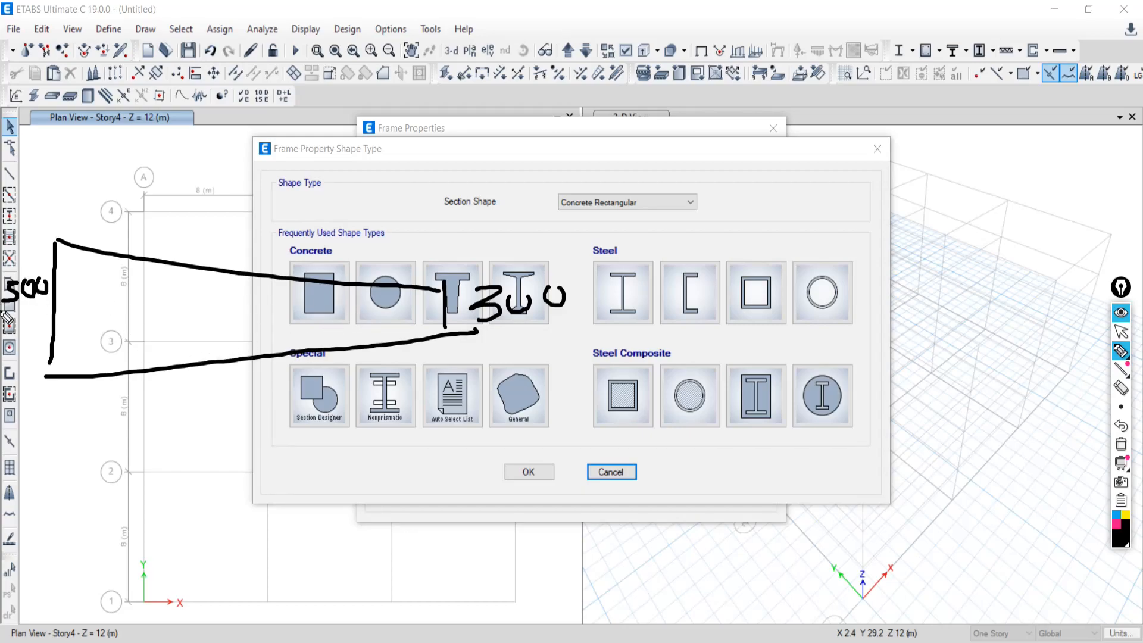
left_click(1121, 451)
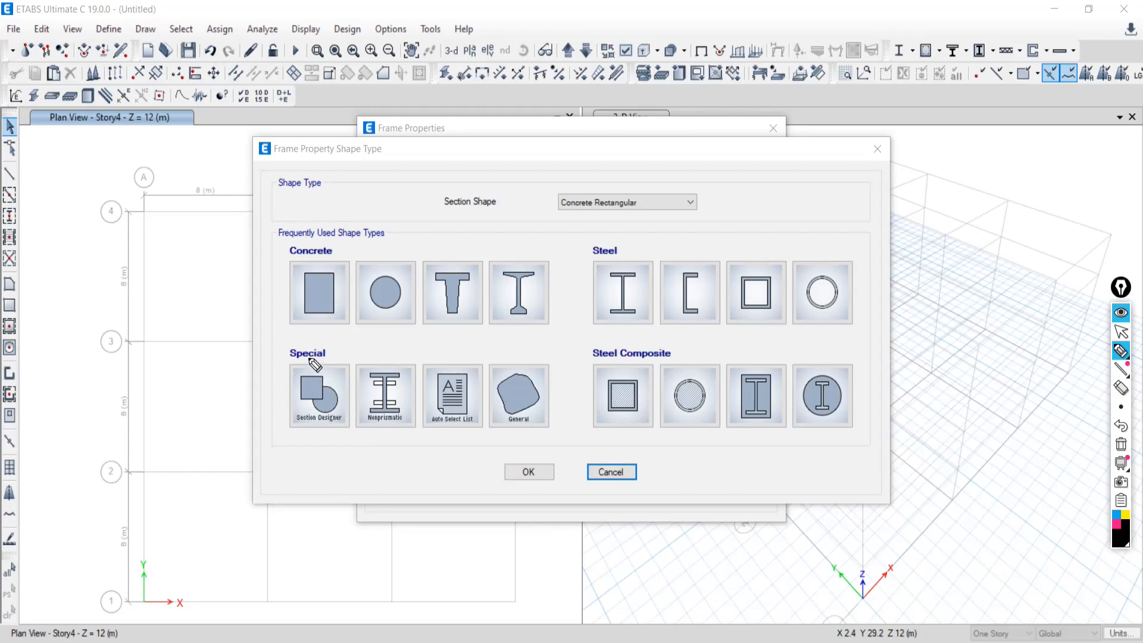
- Circle the Steel Composite shape group by hand and clear the marks
mouse_move(652, 341)
left_mouse_down()
mouse_move(586, 357)
mouse_move(690, 366)
left_mouse_up()
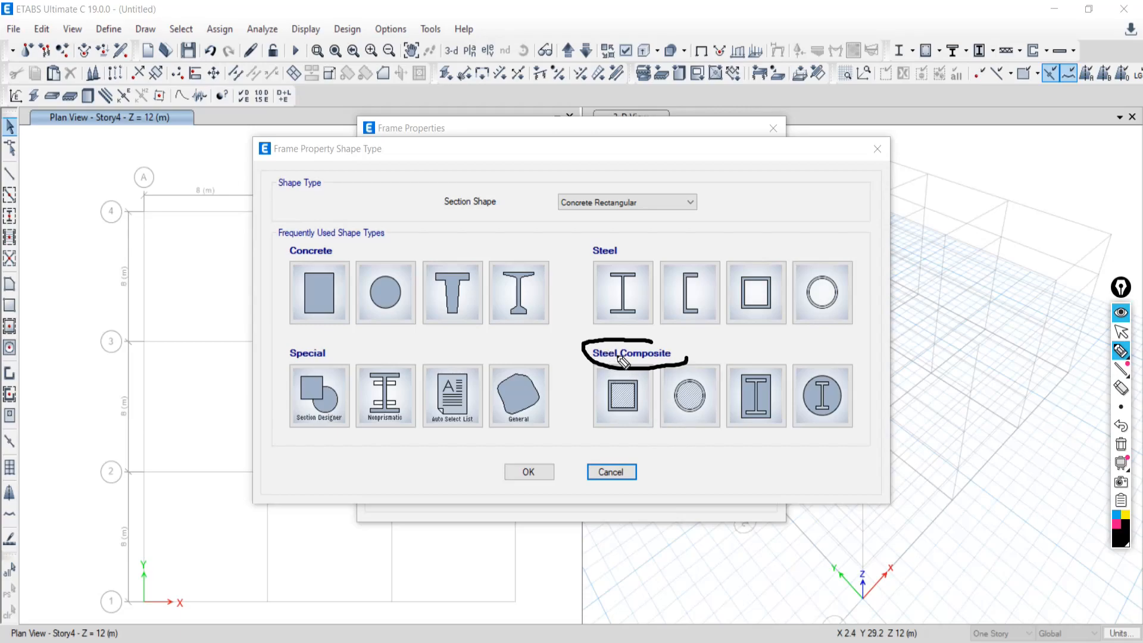
mouse_move(582, 357)
left_mouse_down()
mouse_move(625, 340)
mouse_move(680, 366)
left_mouse_up()
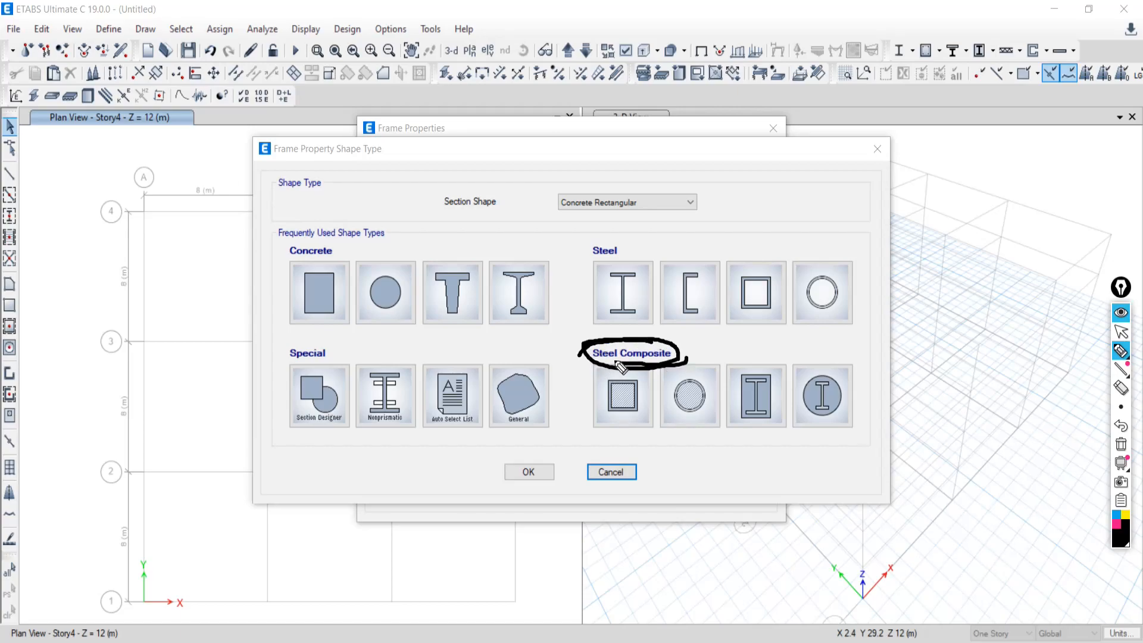
left_click(1121, 444)
- Stop annotating and choose the concrete rectangular shape for the new frame section
left_click(1121, 332)
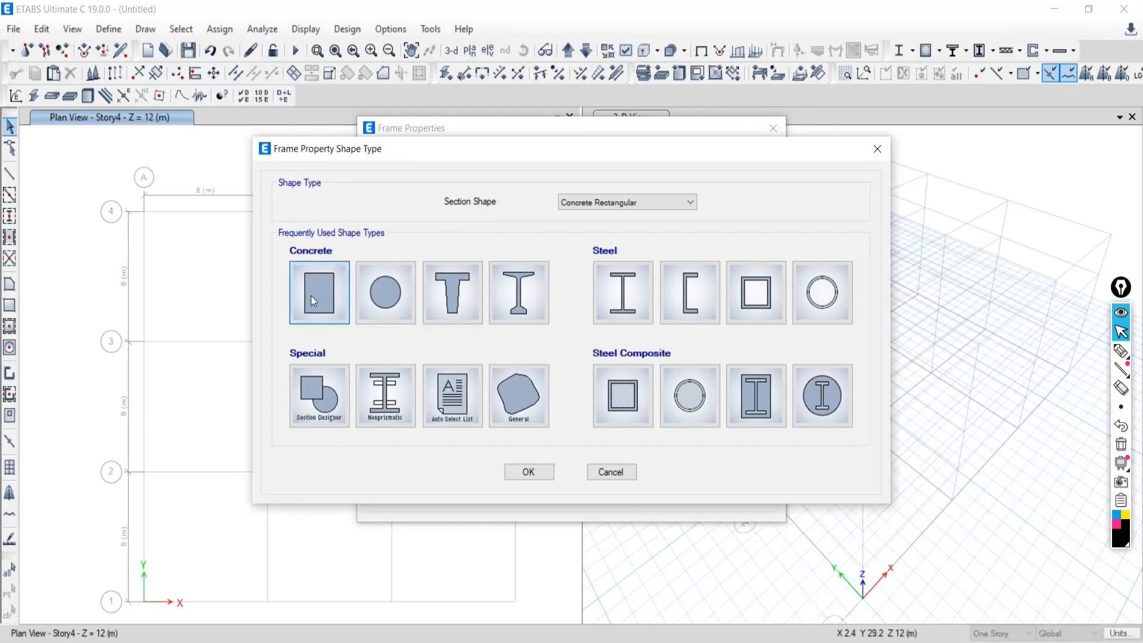
left_click(311, 295)
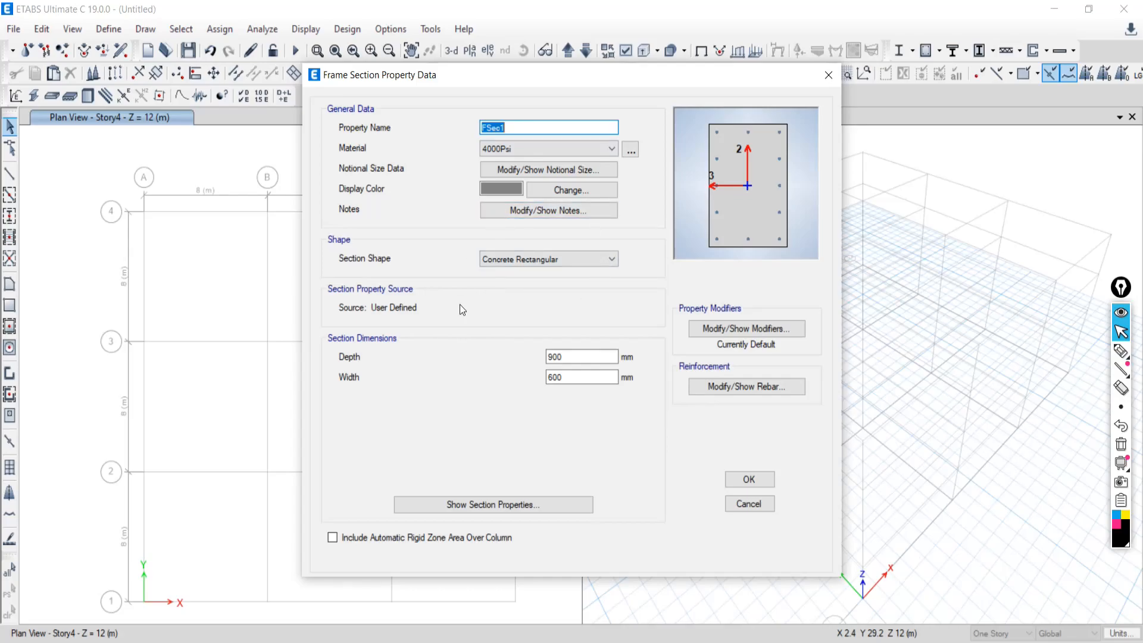
- Check the Google Meet session, make a short pen stroke, switch the ink to yellow, and return to ETABS
key("alt+Tab")
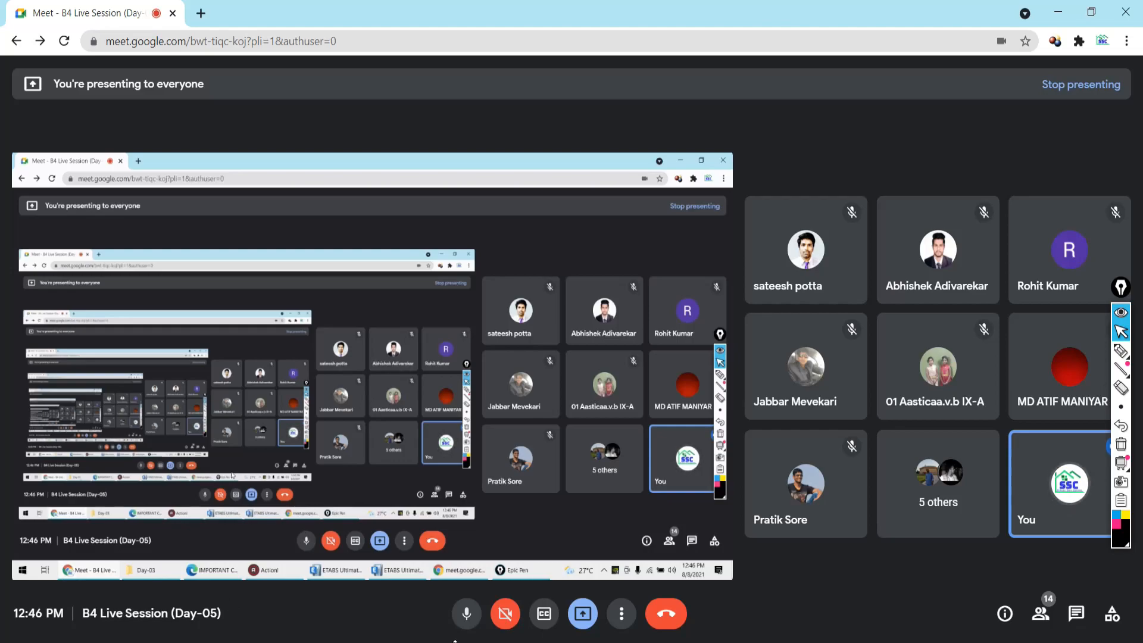
left_click(1121, 353)
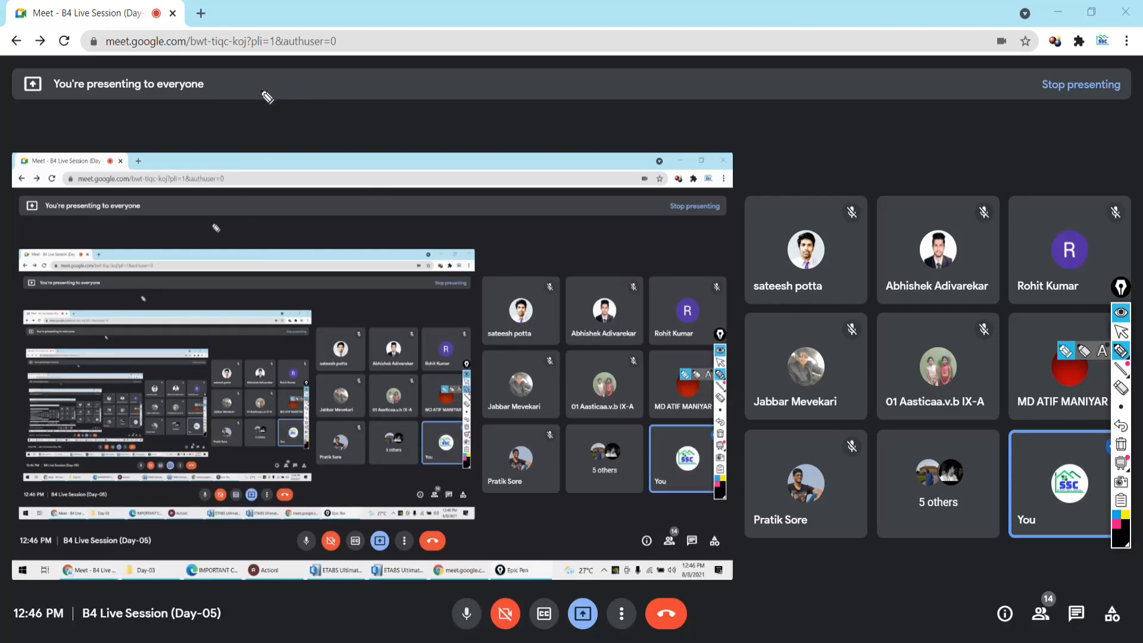
left_click_drag(274, 99, 286, 117)
left_click(1126, 515)
left_click(1121, 331)
key("alt+Tab")
key("alt+Tab")
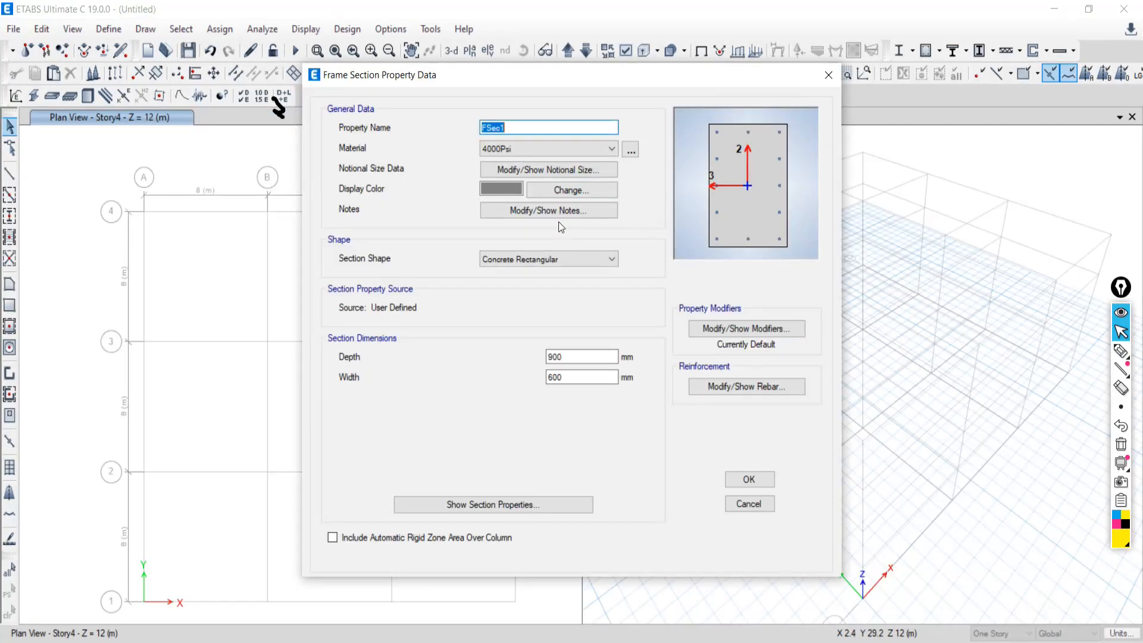
- Handwrite the beam size 230x450 in black ink beside the section dialog and underline it twice
left_click(1121, 351)
left_click_drag(52, 188, 59, 204)
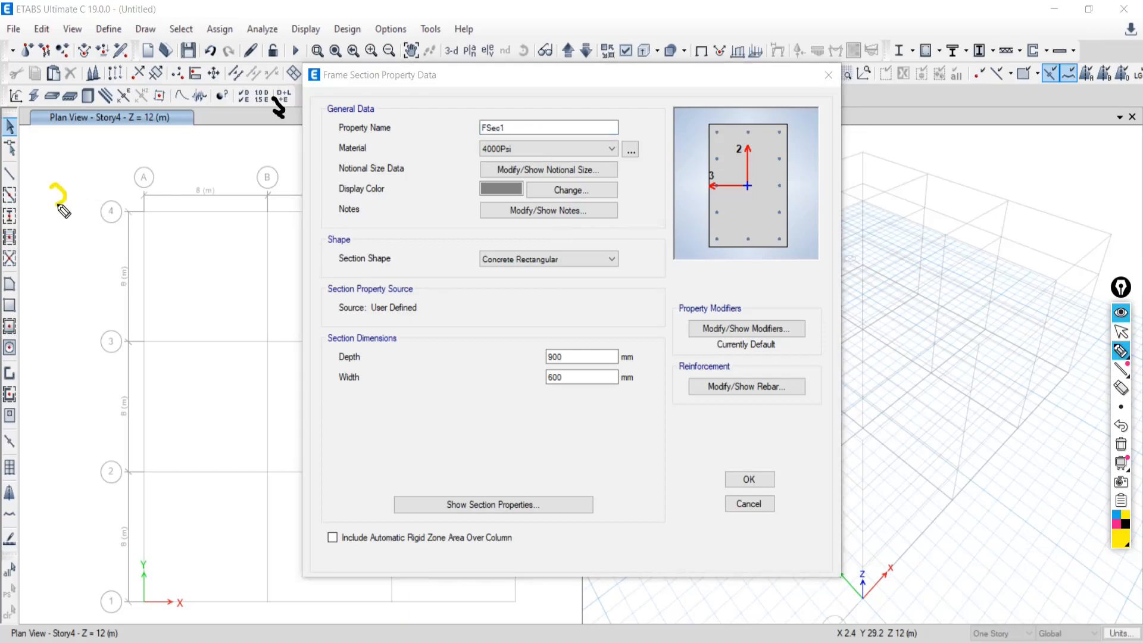
left_click(1124, 527)
mouse_move(48, 195)
left_mouse_down()
mouse_move(59, 205)
mouse_move(84, 186)
mouse_move(101, 218)
mouse_move(146, 199)
mouse_move(229, 205)
mouse_move(264, 194)
left_mouse_up()
left_click_drag(78, 253, 257, 241)
left_click_drag(71, 284, 221, 275)
left_click(1117, 335)
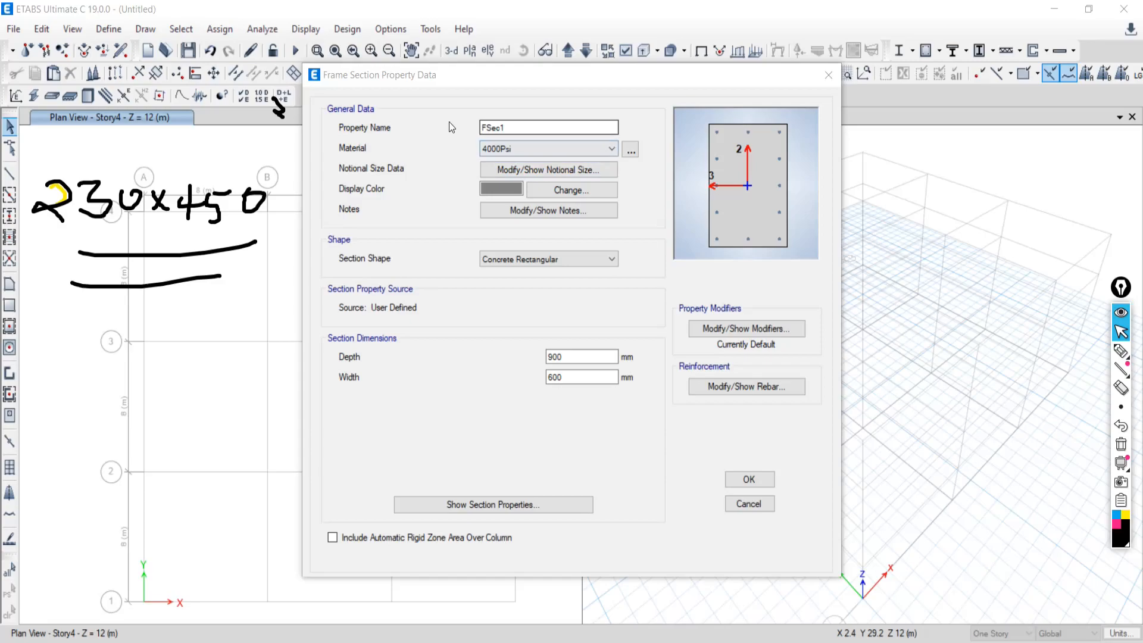
- Name the new concrete rectangular section BM230X450M20
left_click(505, 127)
double_click(505, 127)
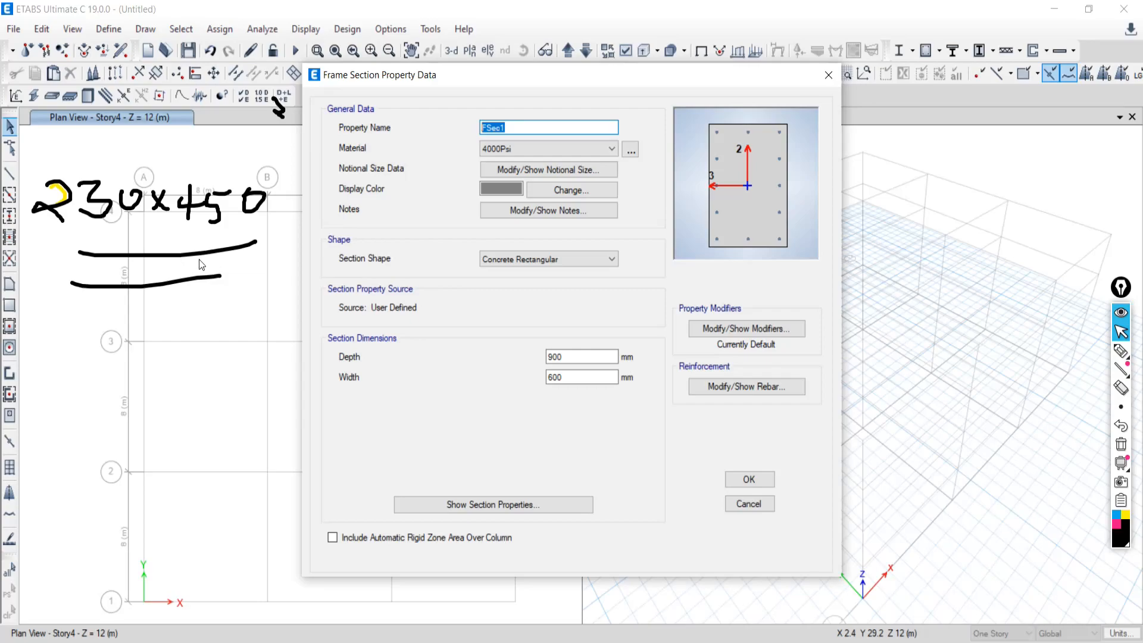
left_click_drag(511, 128, 480, 127)
type("b")
key("BackSpace")
type("BM")
type("230X450")
type("M20")
- Highlight parts of the new section's name to examine its member type, size and concrete grade
left_click_drag(557, 129, 479, 129)
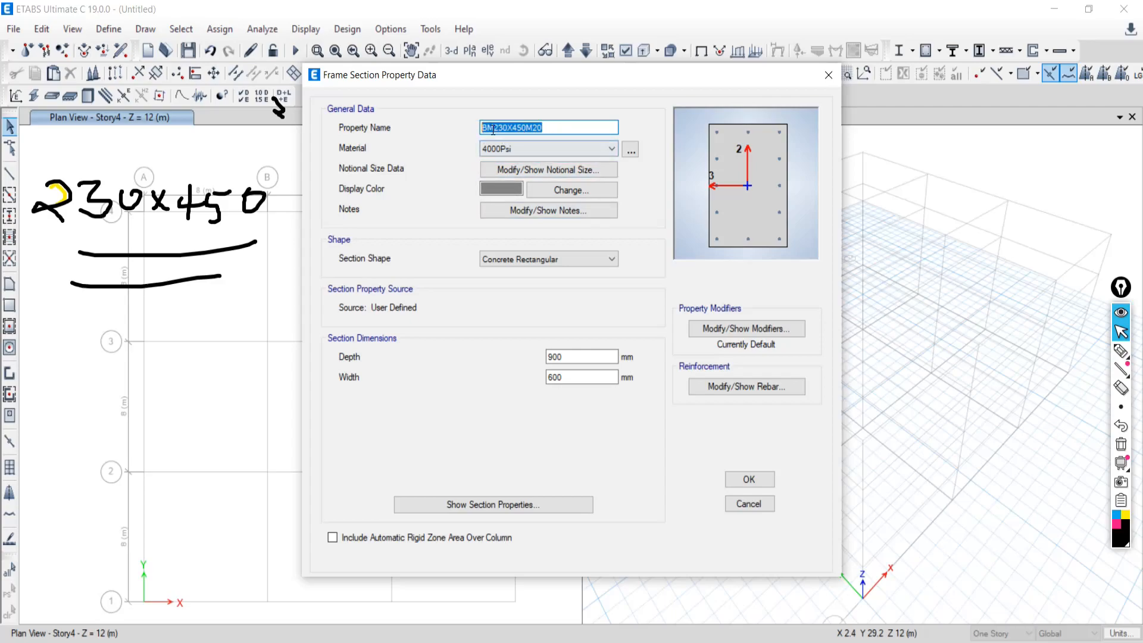
left_click(493, 128)
left_click(561, 129)
key("shift+Left")
key("shift+Left")
key("shift+Left")
key("shift+Left")
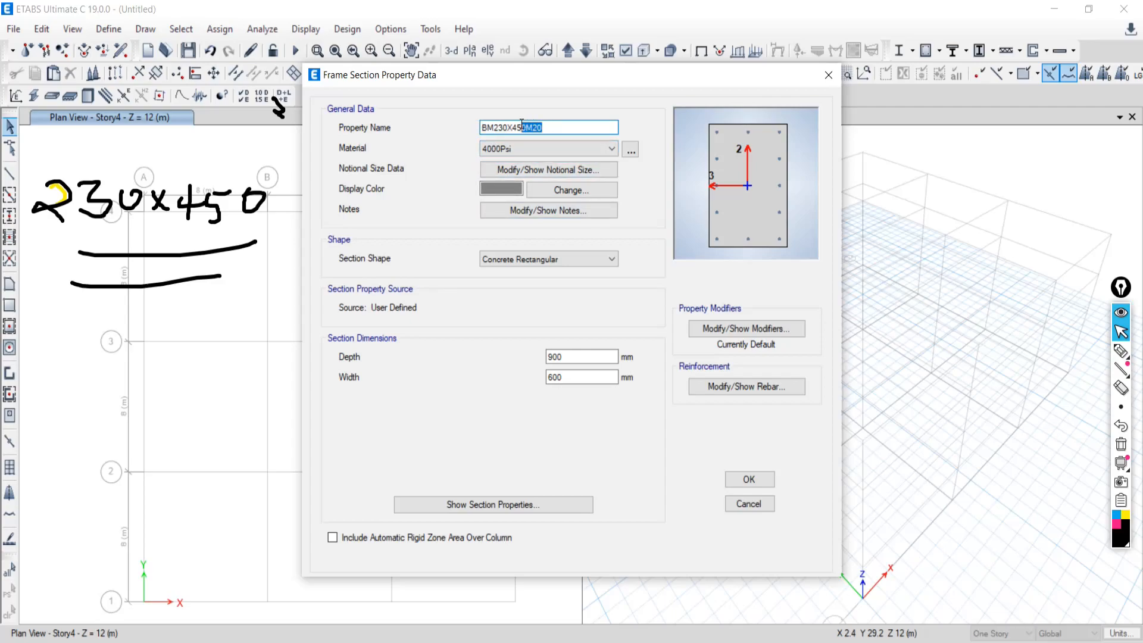
- Highlight the section name, underline the Material label in black ink, and erase all pen annotations
left_click_drag(561, 129, 476, 123)
left_click(488, 130)
left_click(1120, 352)
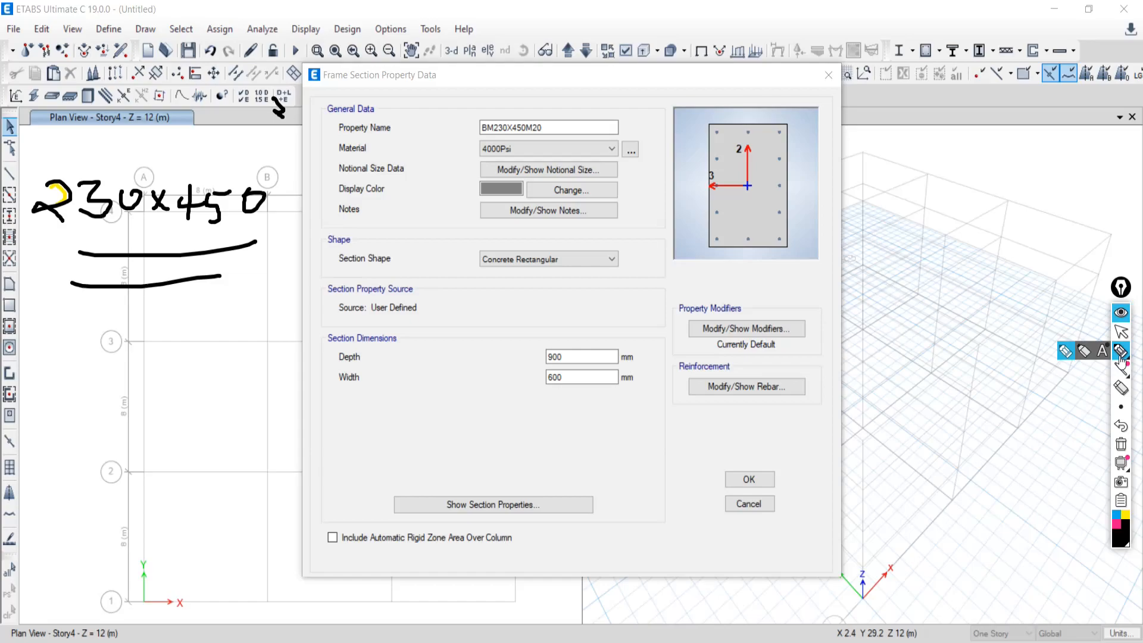
left_click(1121, 356)
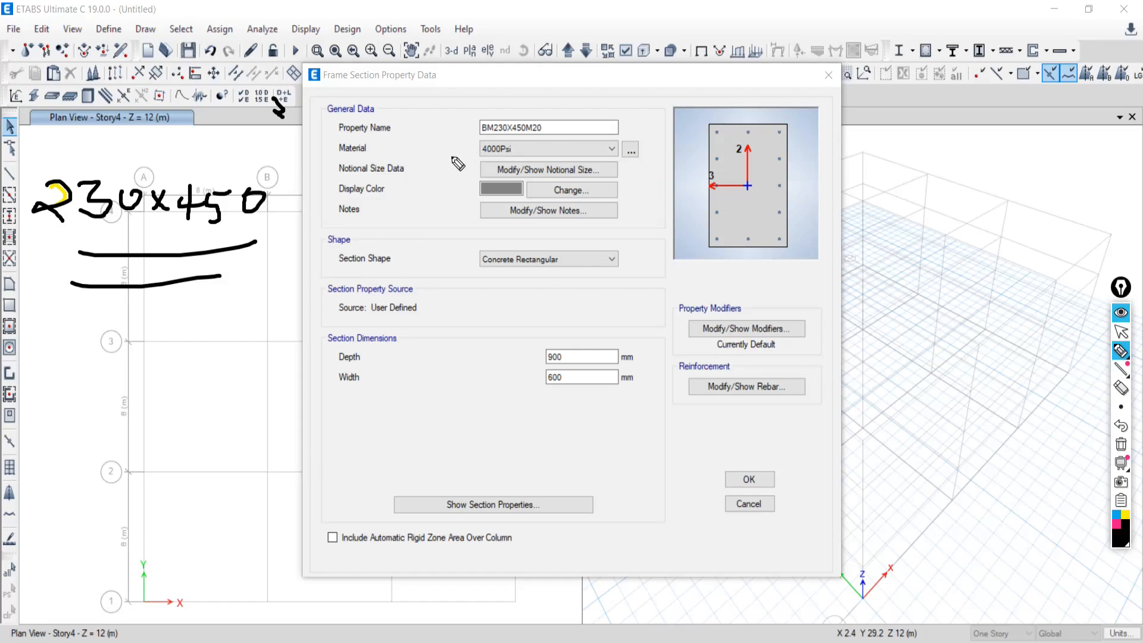
left_click_drag(330, 159, 373, 155)
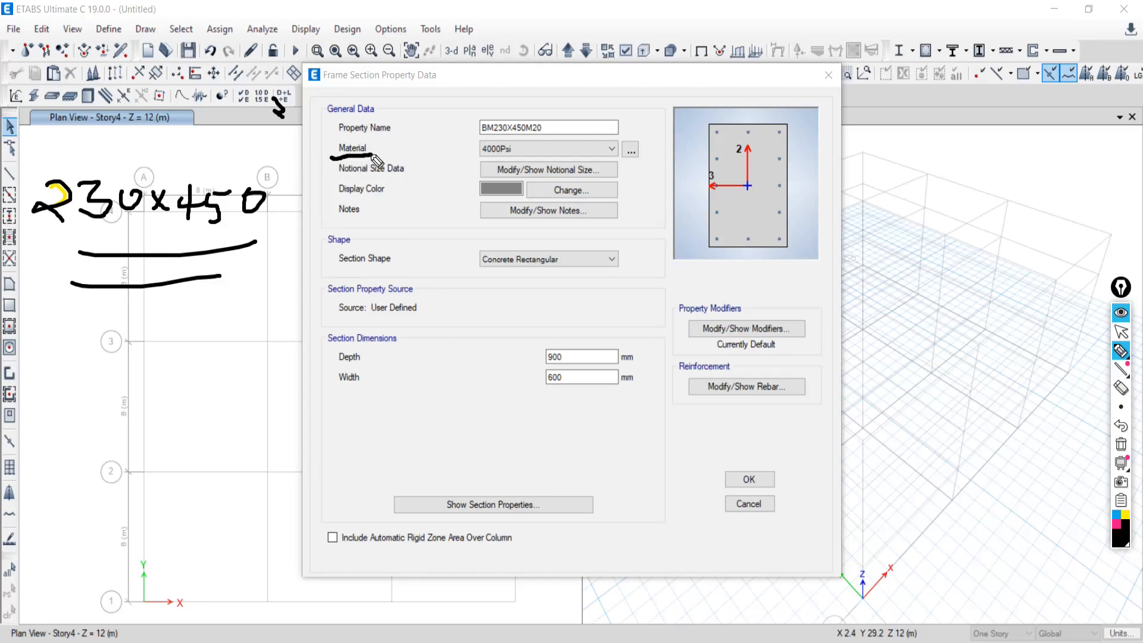
left_click(1121, 444)
left_click(1120, 332)
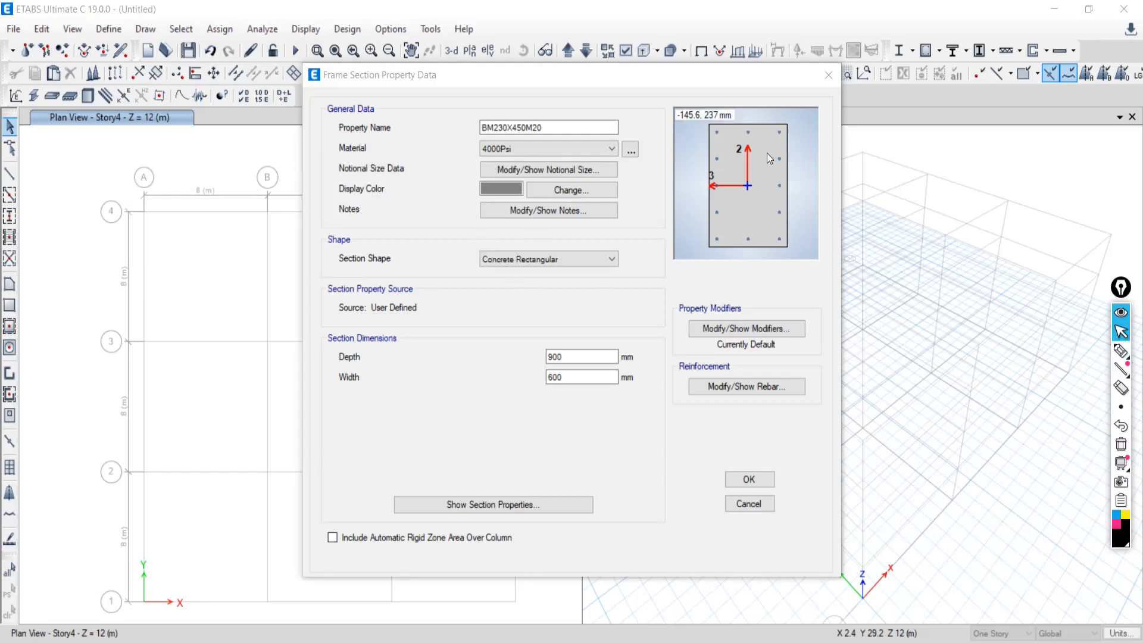
- Set the BM230X450M20 section's material to M20, its width to 230 mm and its depth to 450 mm
left_click(553, 149)
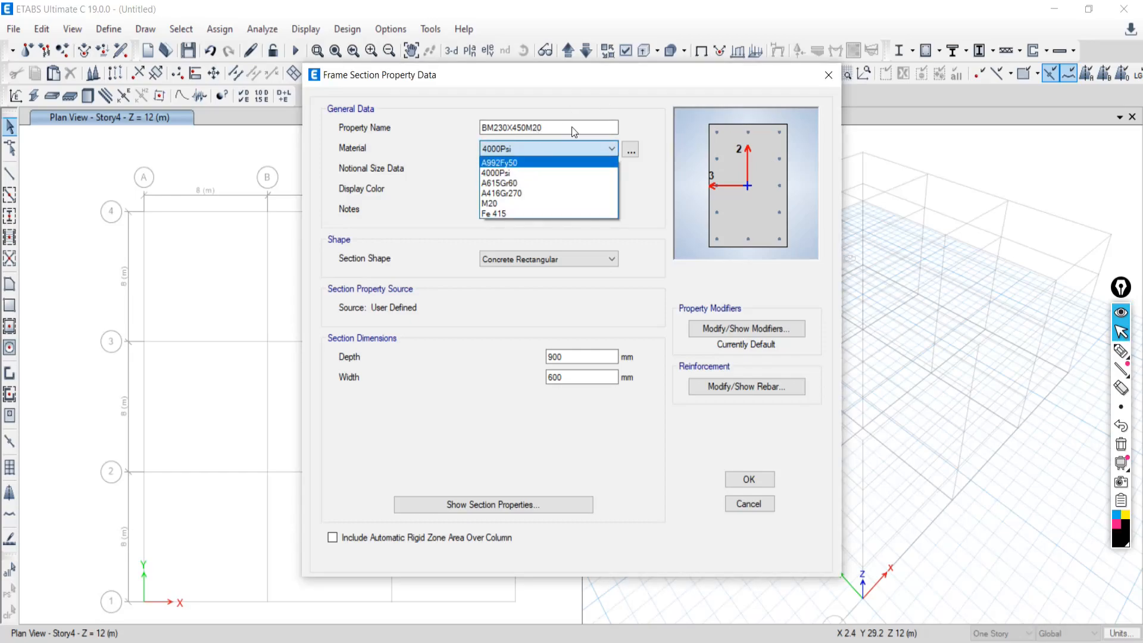
left_click(496, 203)
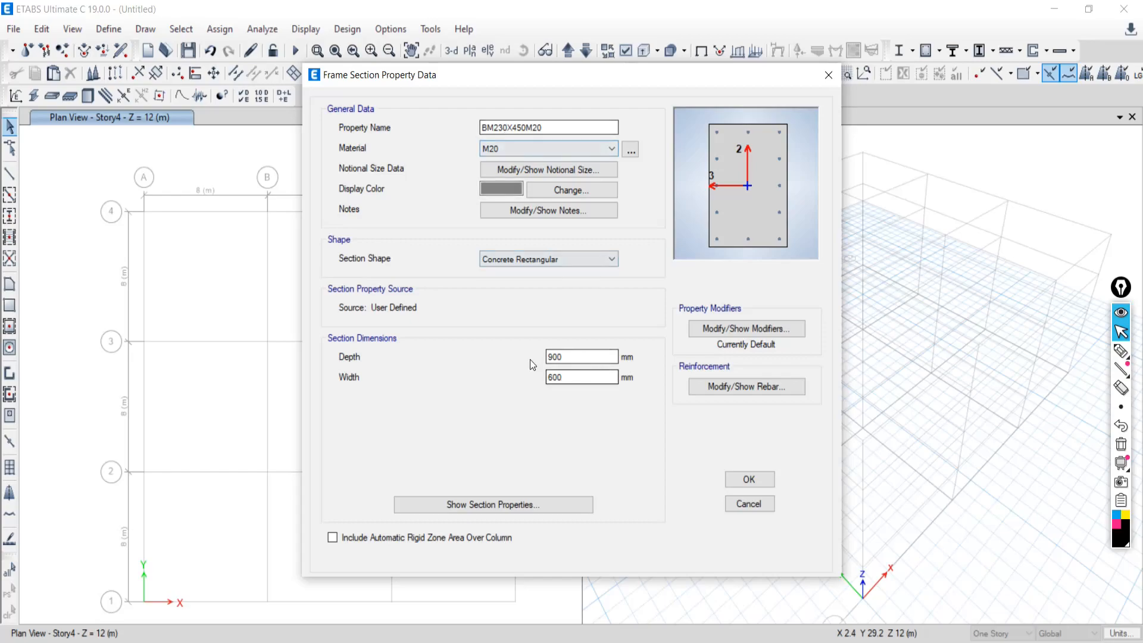
left_click_drag(562, 127, 480, 127)
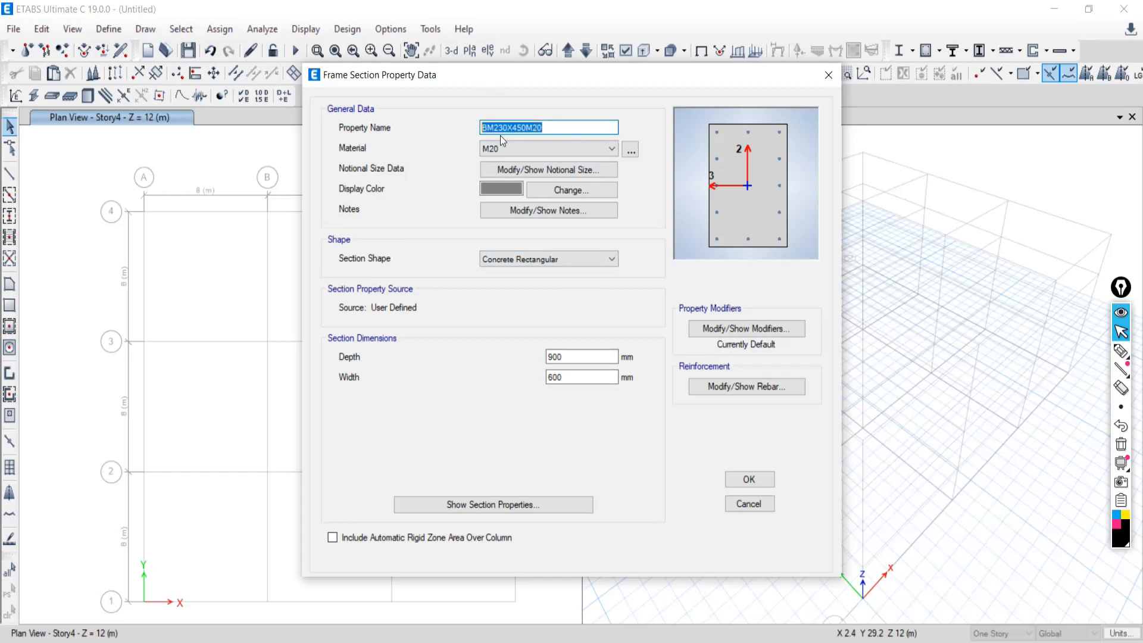
double_click(571, 376)
type("23")
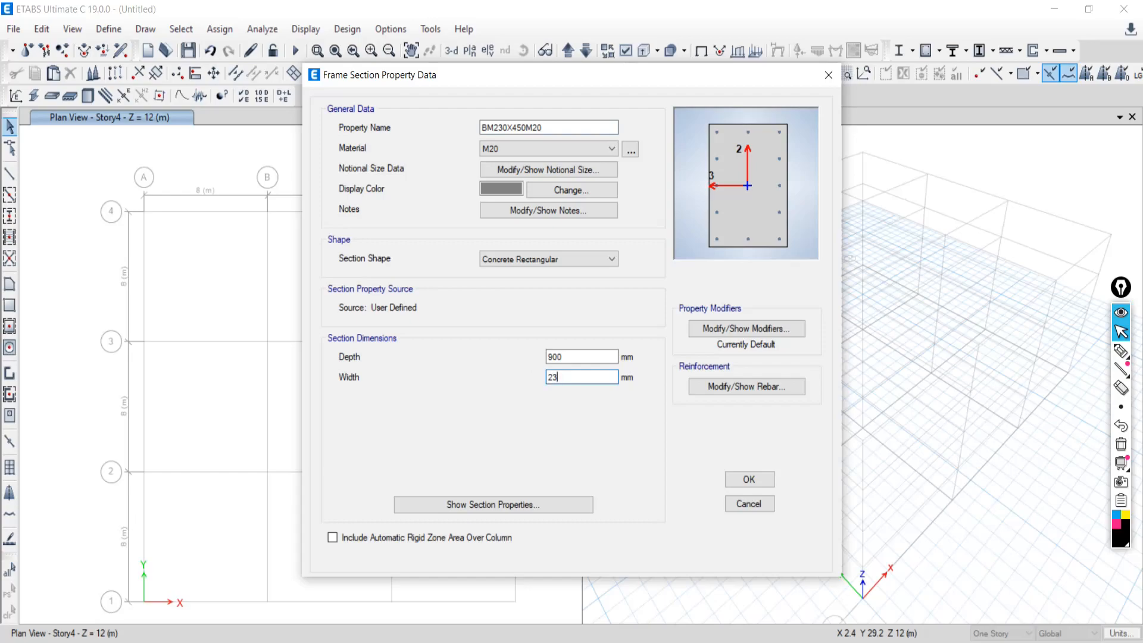
type("0")
double_click(569, 356)
type("450")
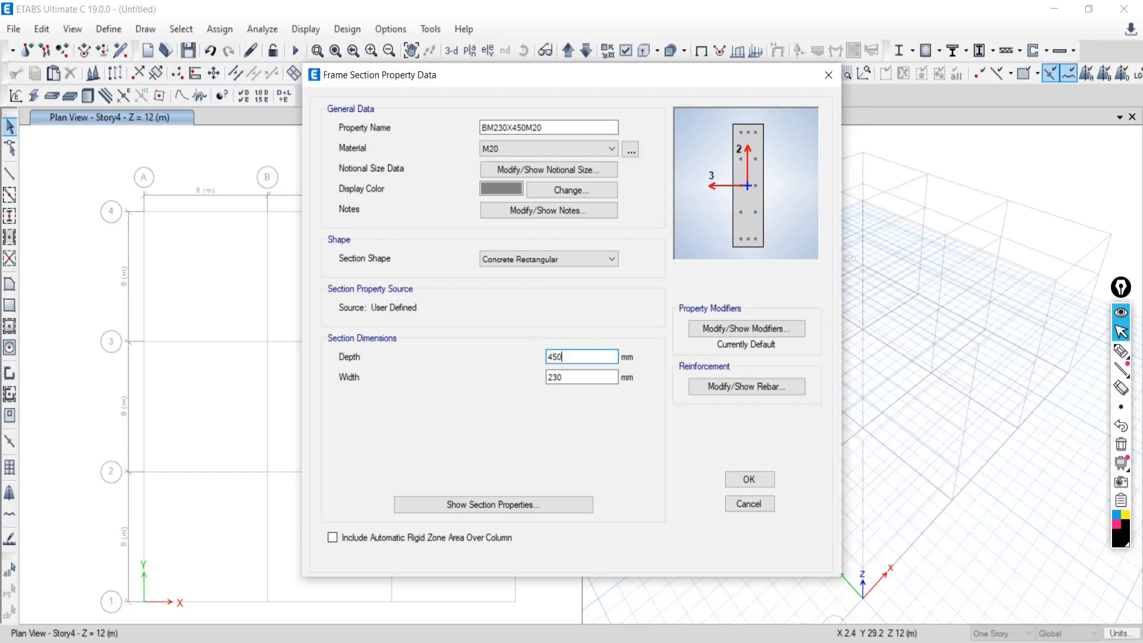
left_click(588, 377)
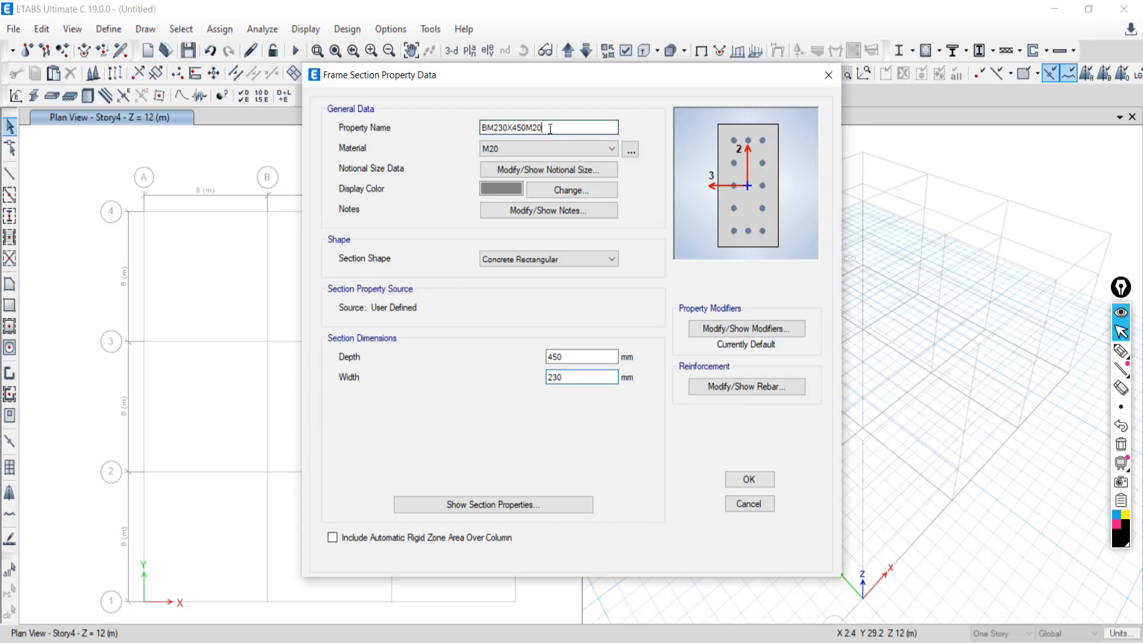
- Try a C prefix in place of the B in the section name, and restore the B
left_click_drag(549, 128, 478, 127)
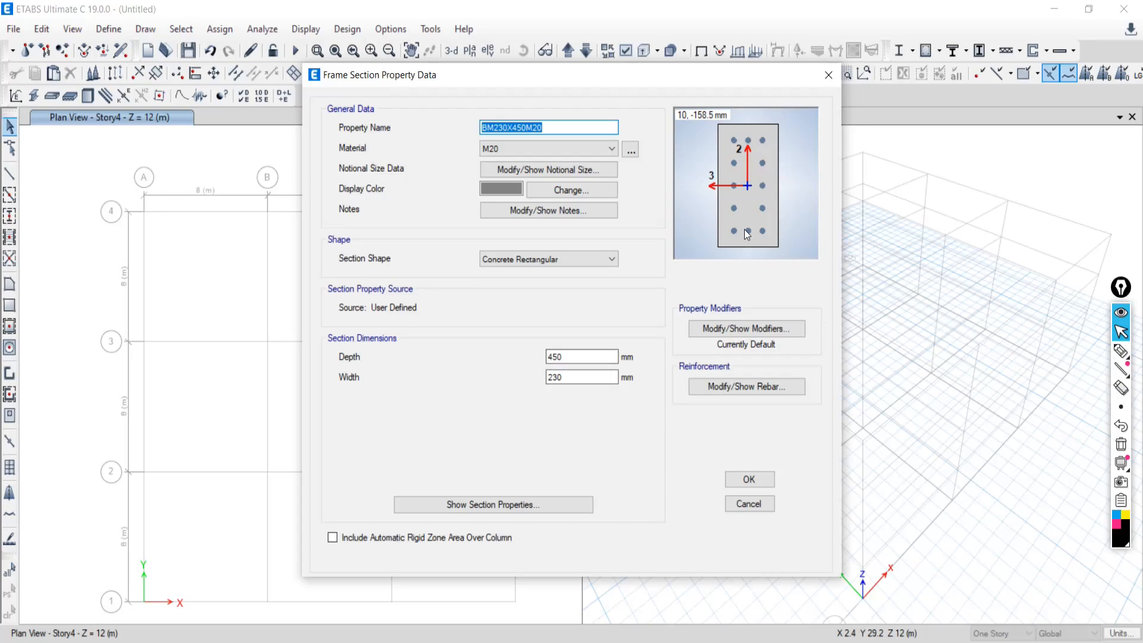
left_click(493, 127)
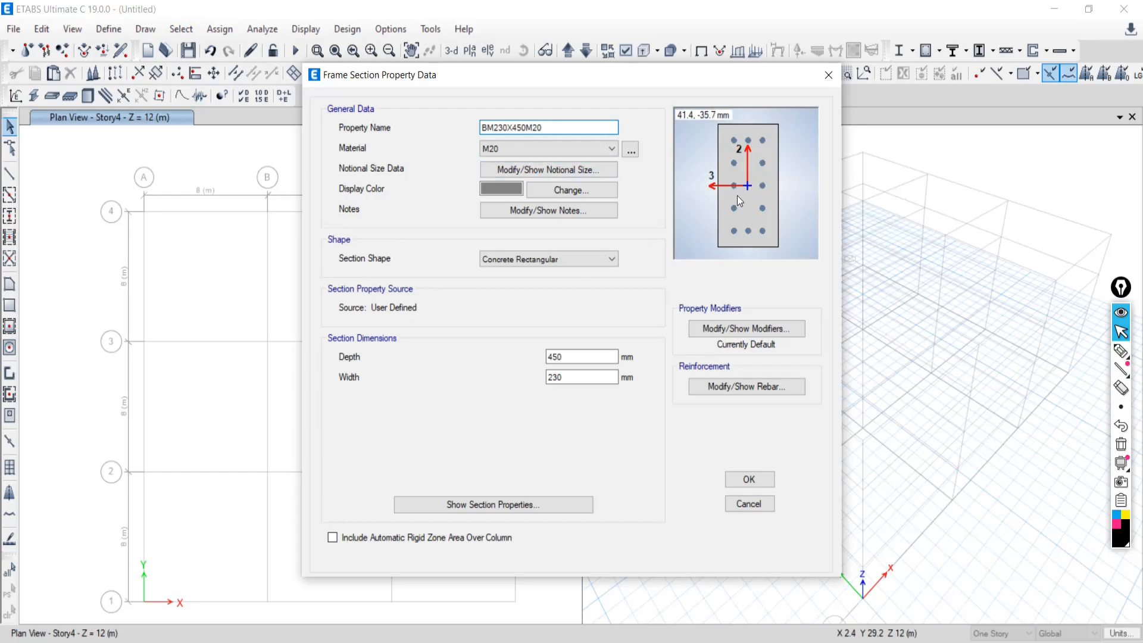
left_click_drag(486, 127, 471, 140)
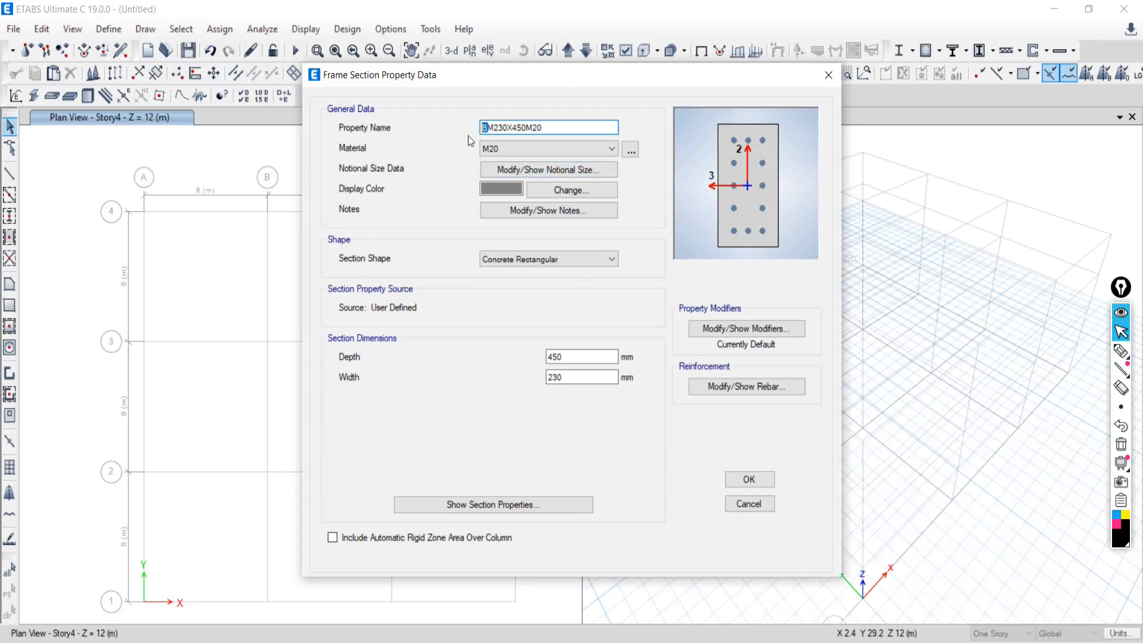
type("C")
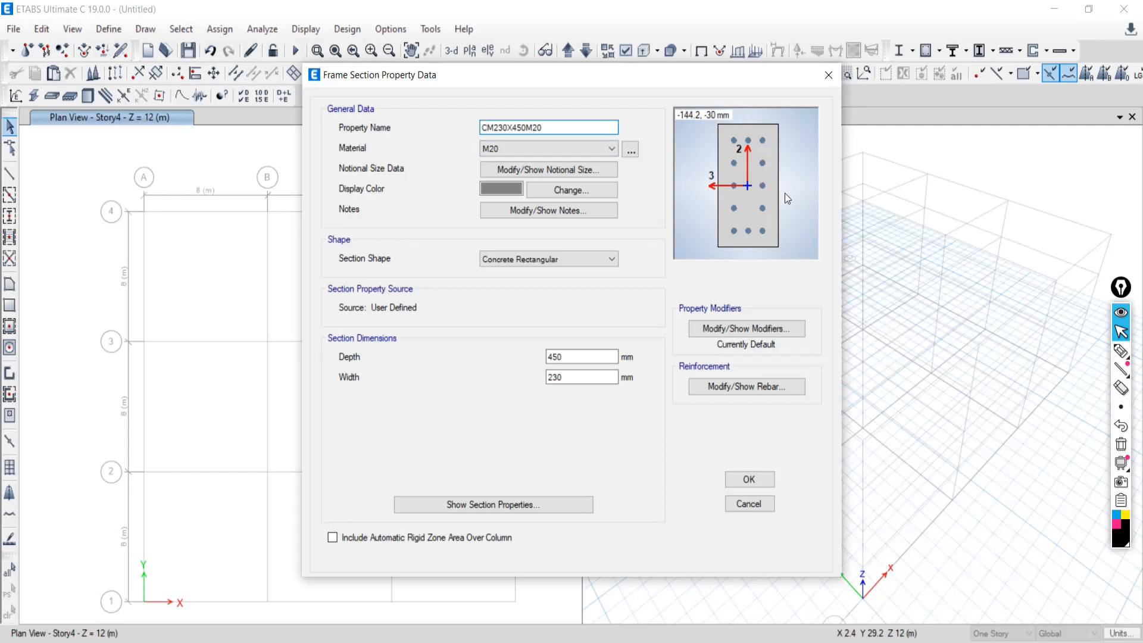
key("BackSpace")
type("B")
- Set the section's reinforcement to M3 Design Only (Beam) with Fe 415 for both longitudinal and confinement bars
left_click(731, 388)
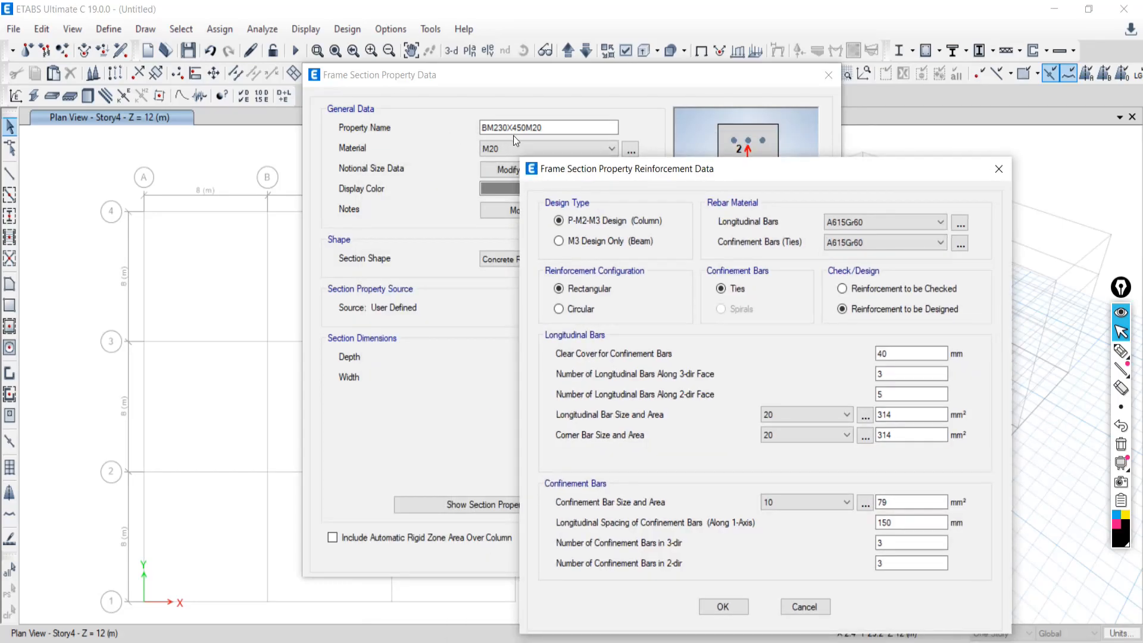
left_click(559, 241)
left_click(858, 225)
left_click(839, 243)
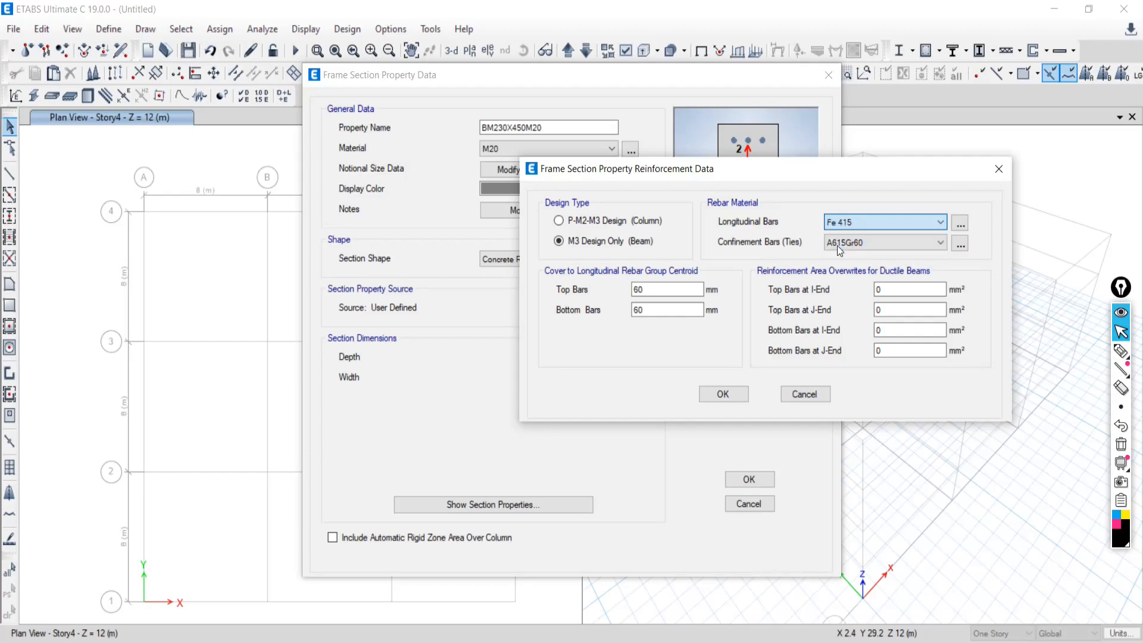
left_click(840, 236)
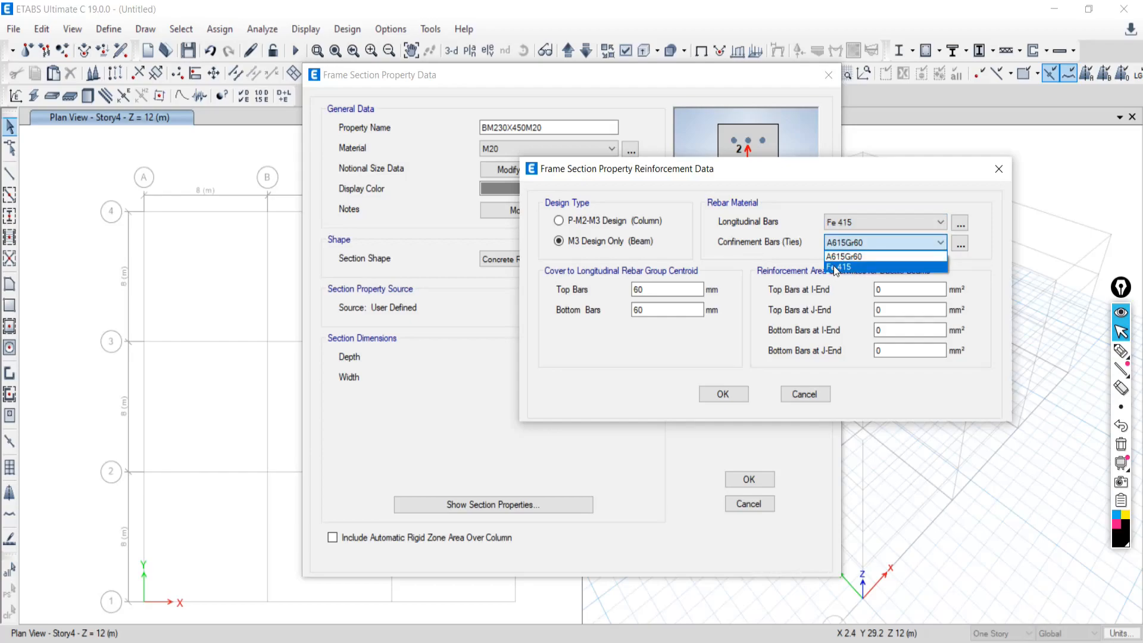
left_click(837, 267)
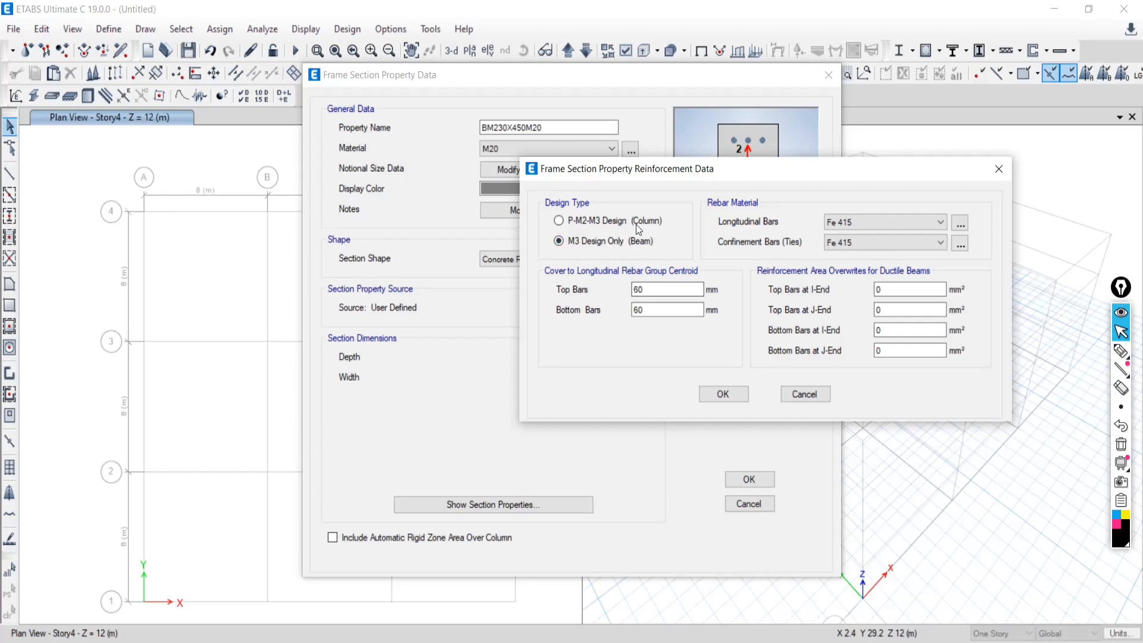
- Set the cover to the top and bottom longitudinal bars to 30 mm and accept the reinforcement data
left_click_drag(655, 173, 710, 137)
double_click(695, 274)
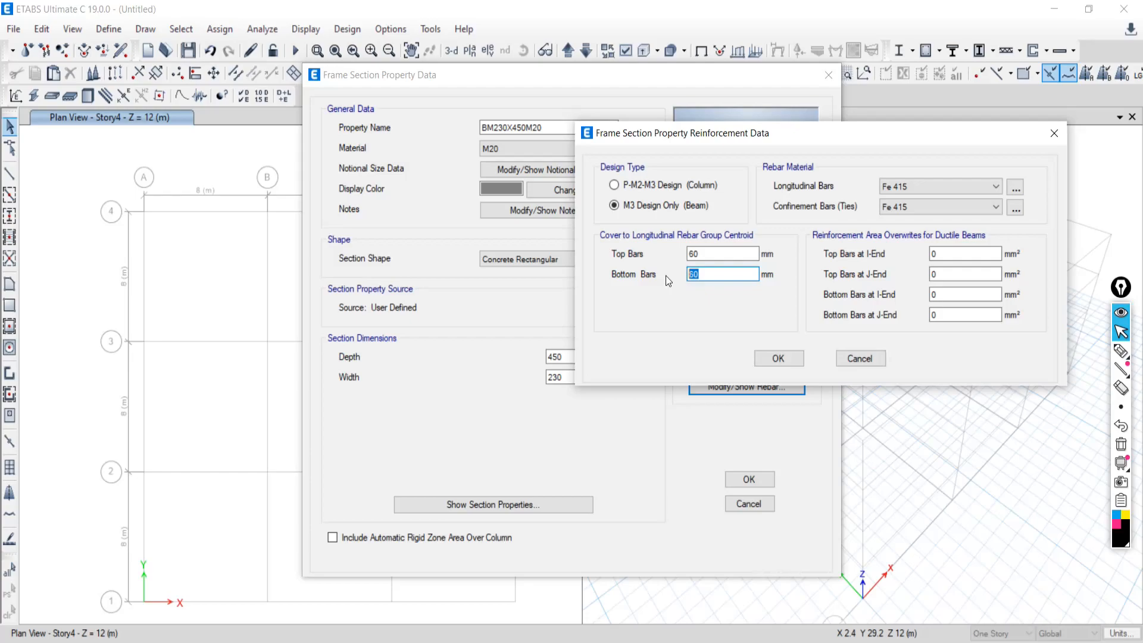
left_click_drag(717, 255, 600, 252)
type("30")
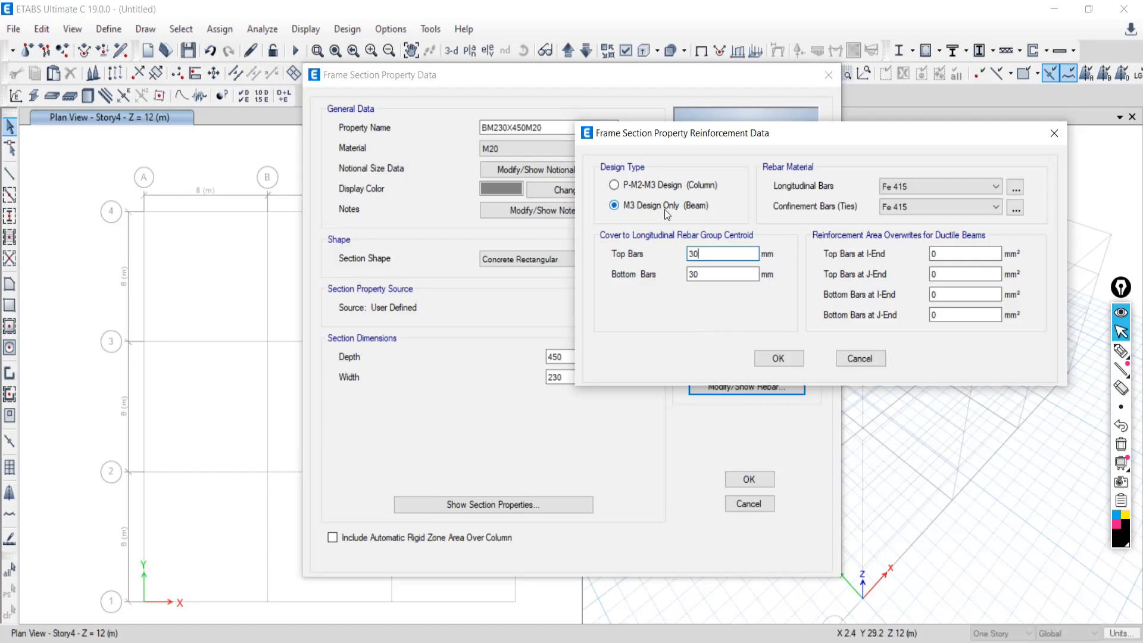
left_click(777, 358)
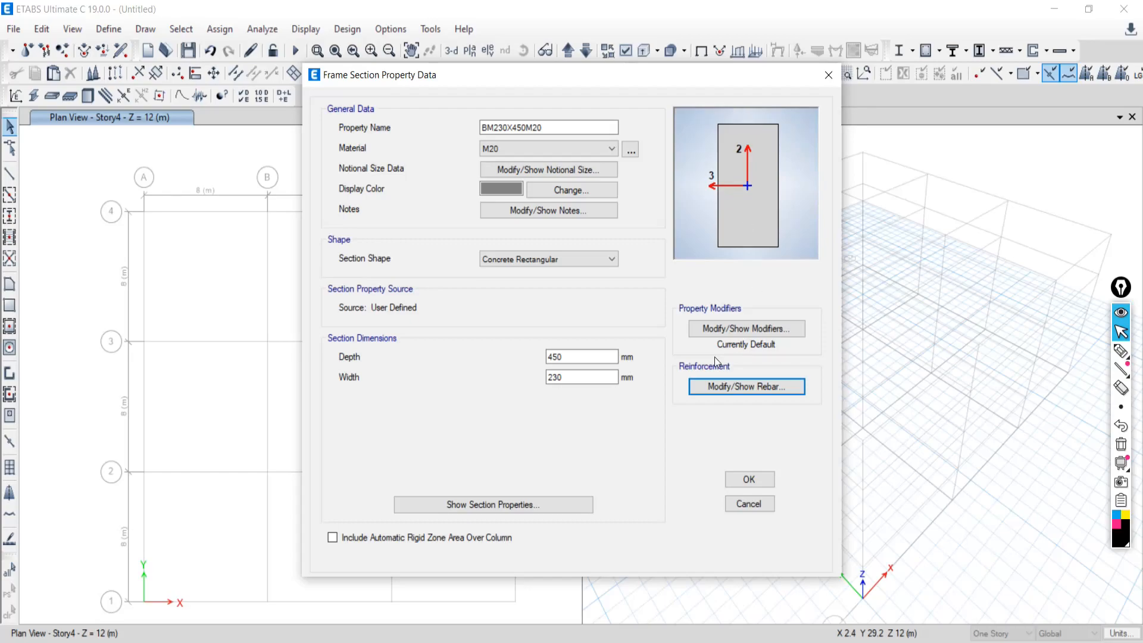
- Apply the P-M2-M3 (Column) design type to compare the section preview, and restore M3 Design Only (Beam)
left_click(723, 387)
left_click(365, 142)
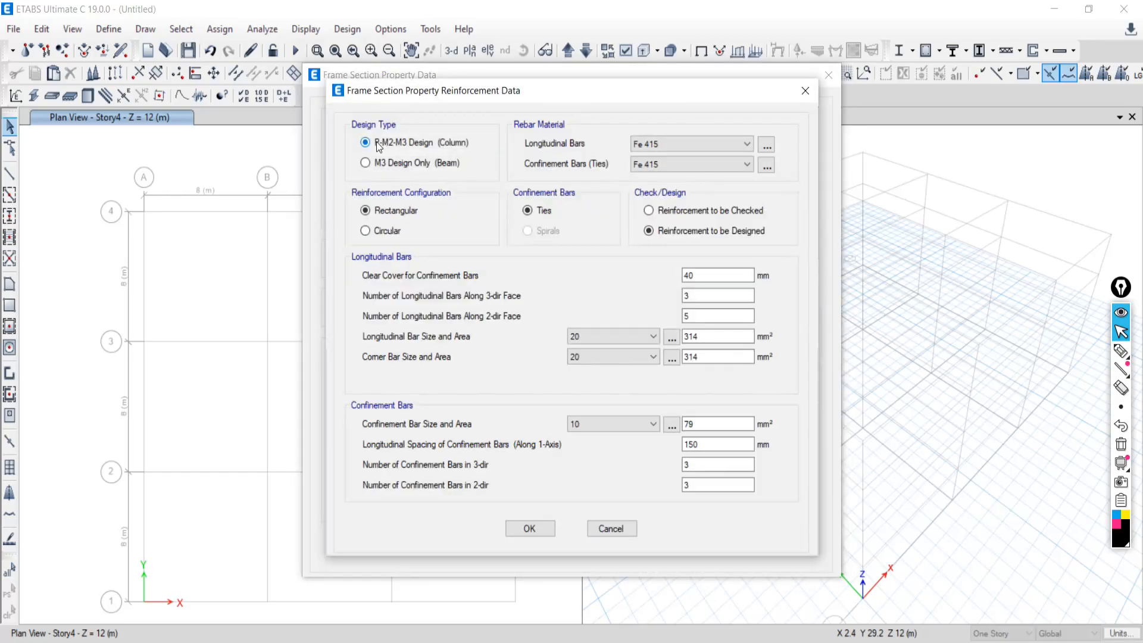
left_click(530, 528)
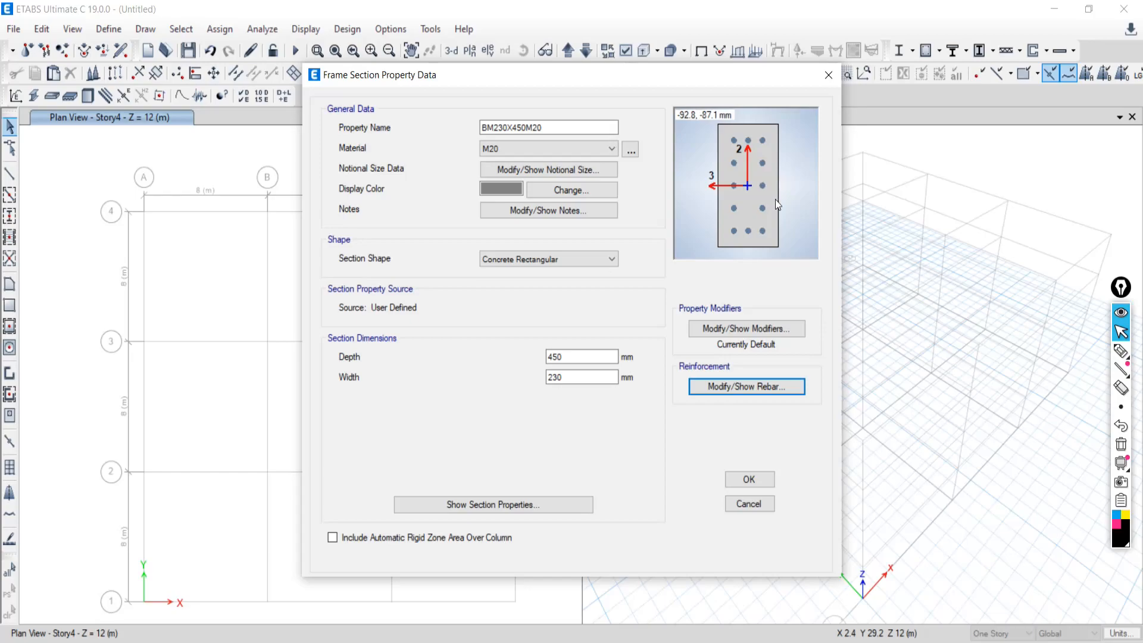
left_click(738, 388)
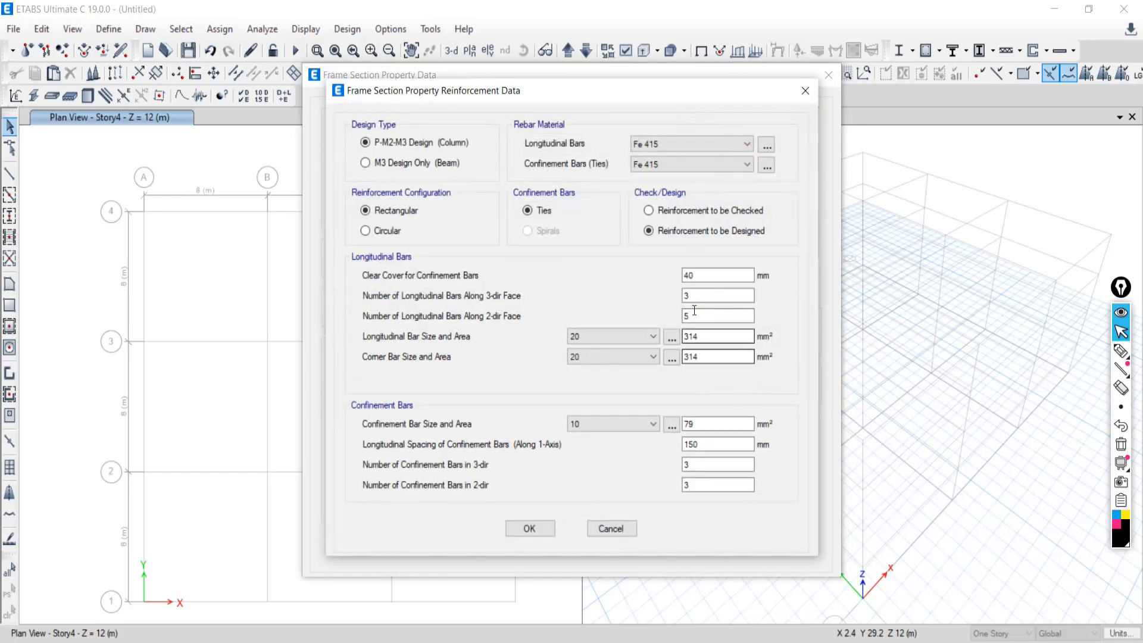
left_click(382, 164)
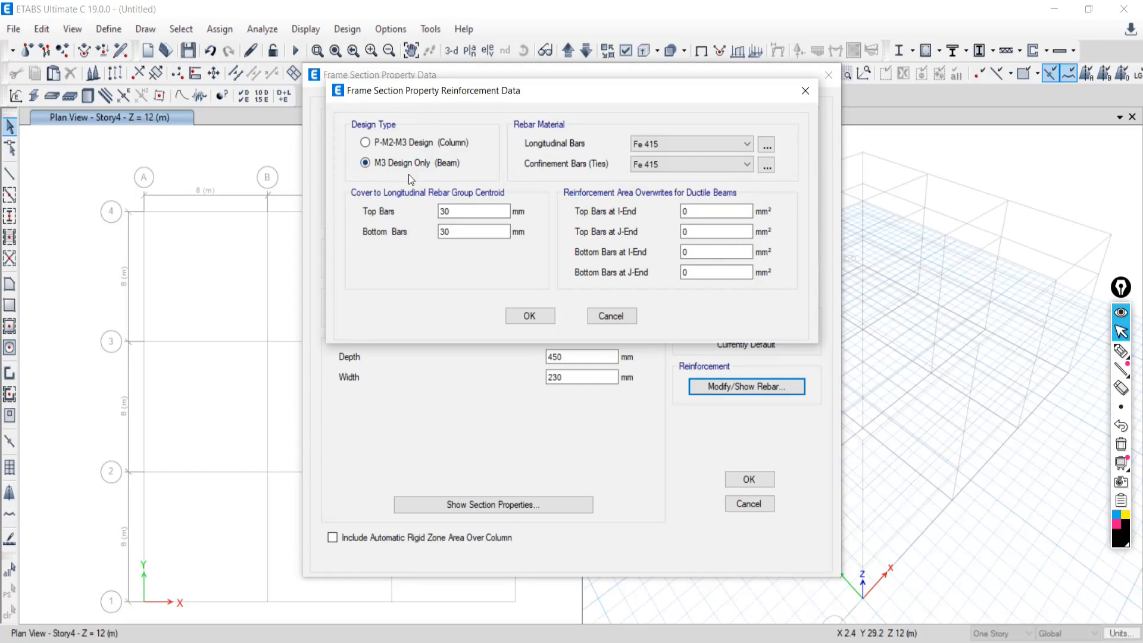
left_click(527, 315)
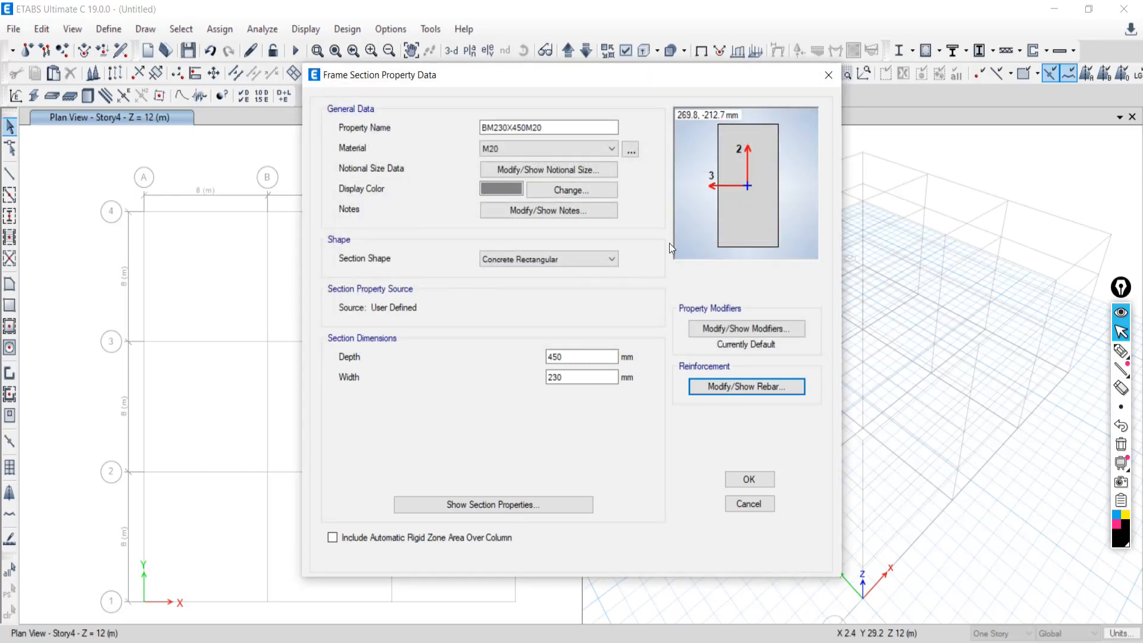
- Save the 230 x 450 beam section and delete the ISLB600 frame property
left_click(741, 481)
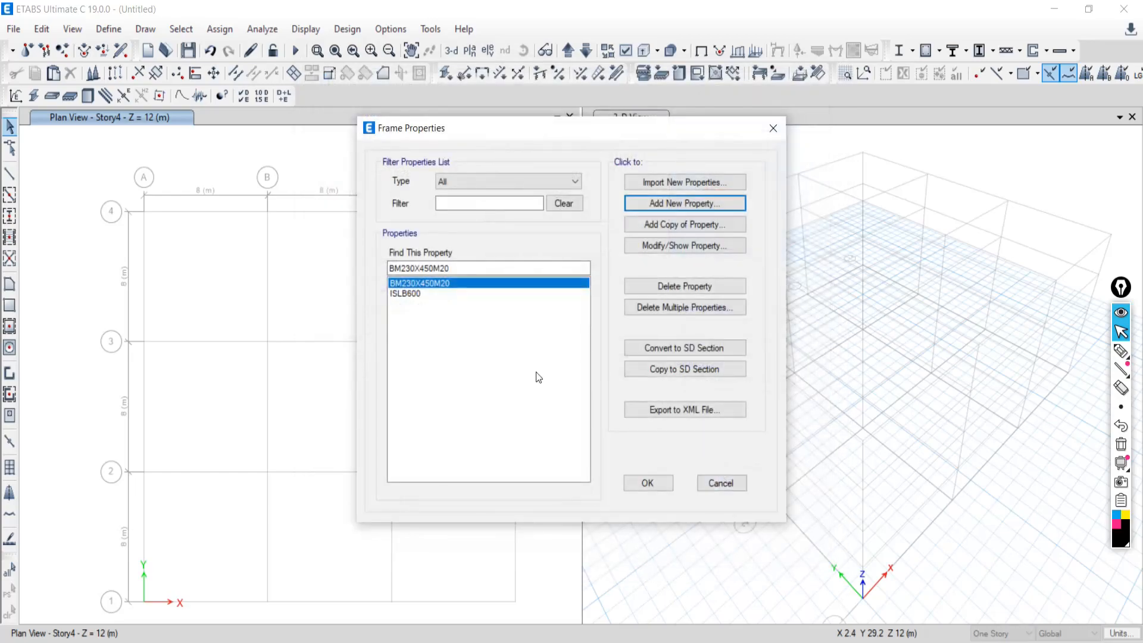
left_click(402, 294)
left_click(670, 289)
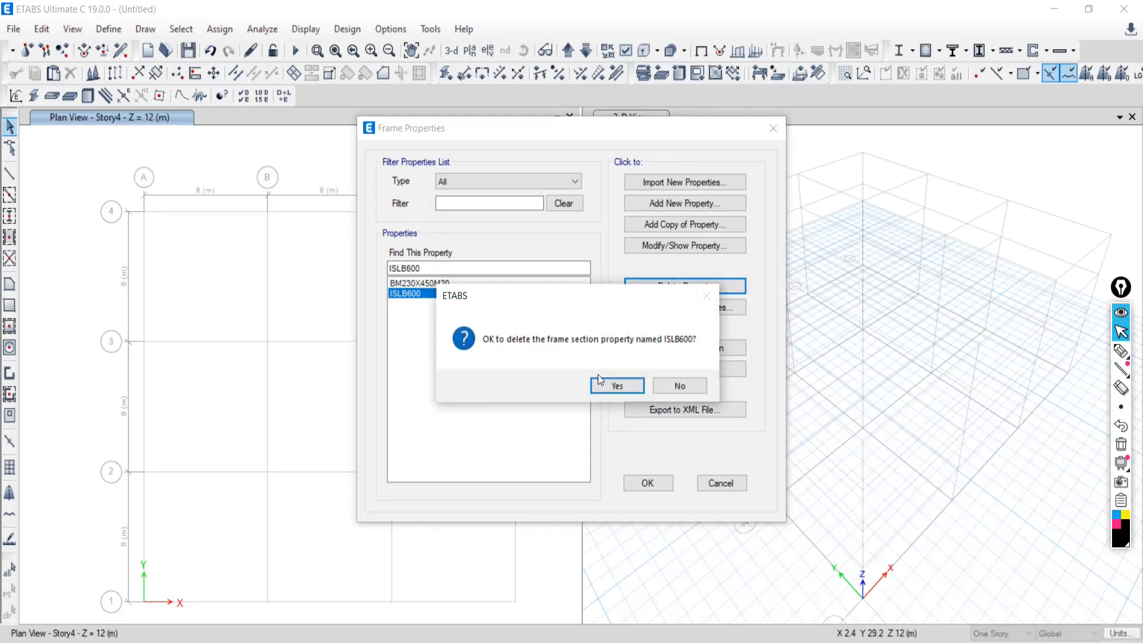
left_click(607, 386)
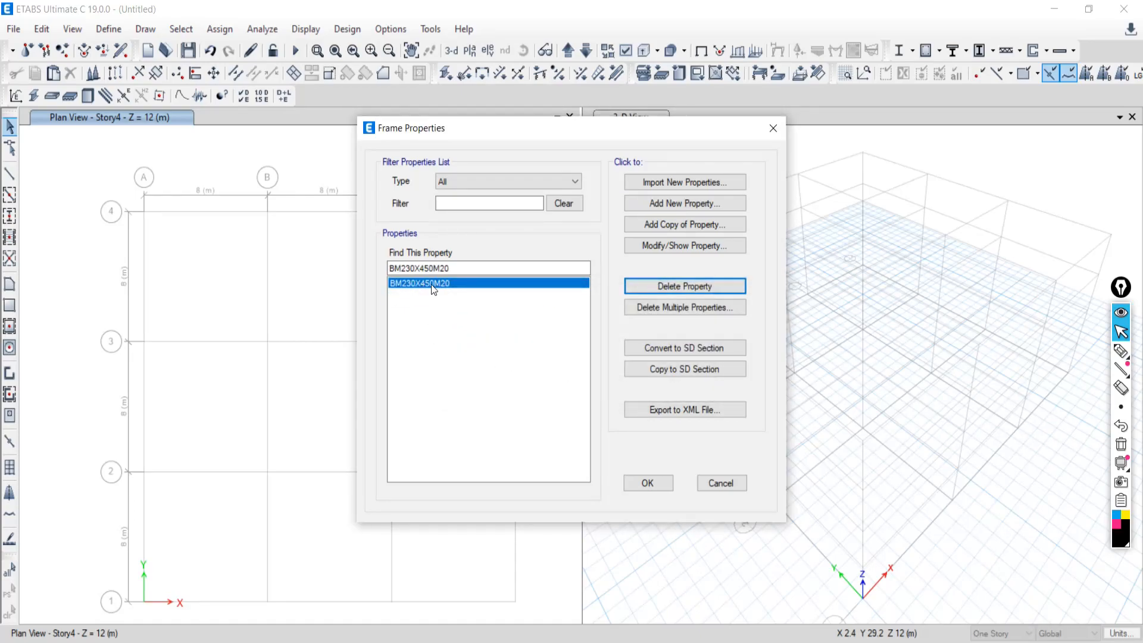
- Start a new concrete rectangular frame section and handwrite the beam size 230x600 in black ink beside its dialog
left_click(665, 205)
left_click(321, 296)
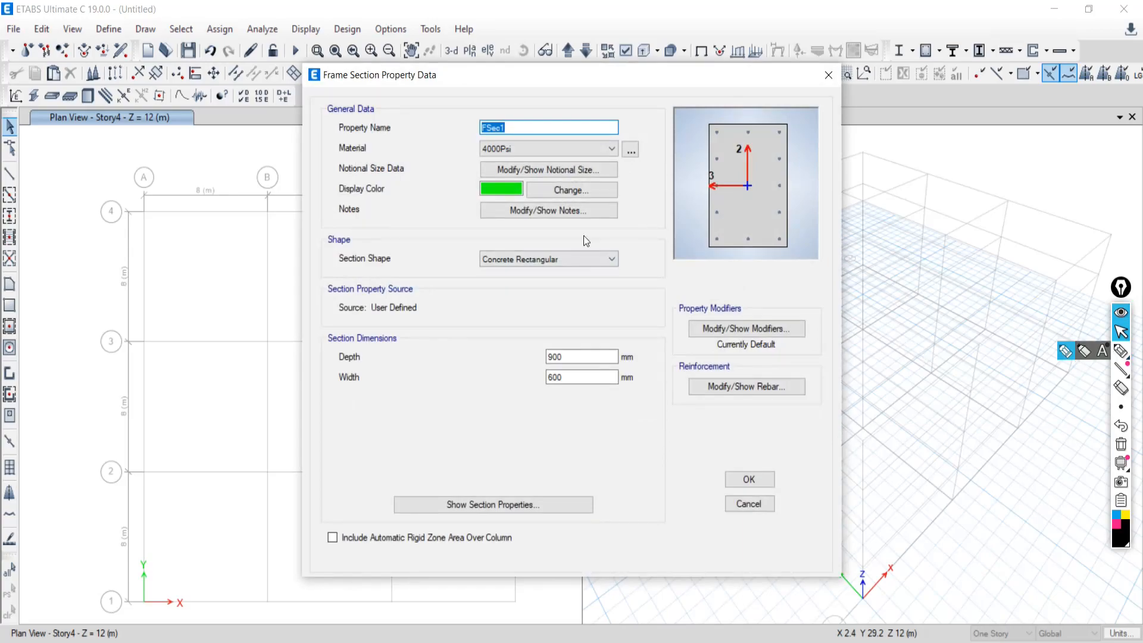
left_click(1120, 351)
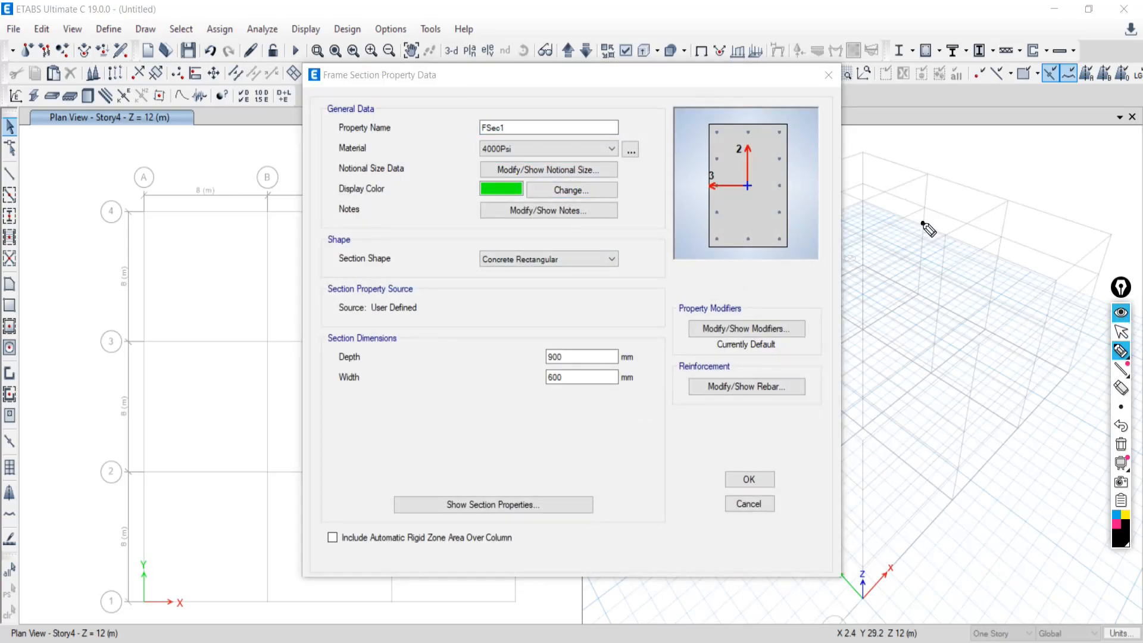
left_click_drag(923, 223, 972, 268)
mouse_move(977, 210)
left_mouse_down()
mouse_move(985, 234)
mouse_move(973, 250)
left_mouse_up()
left_click_drag(1014, 214, 1067, 224)
mouse_move(1067, 200)
left_mouse_down()
mouse_move(1050, 227)
mouse_move(1098, 220)
left_mouse_up()
mouse_move(1119, 184)
left_mouse_down()
mouse_move(1134, 200)
mouse_move(1124, 180)
left_mouse_up()
left_click(1122, 330)
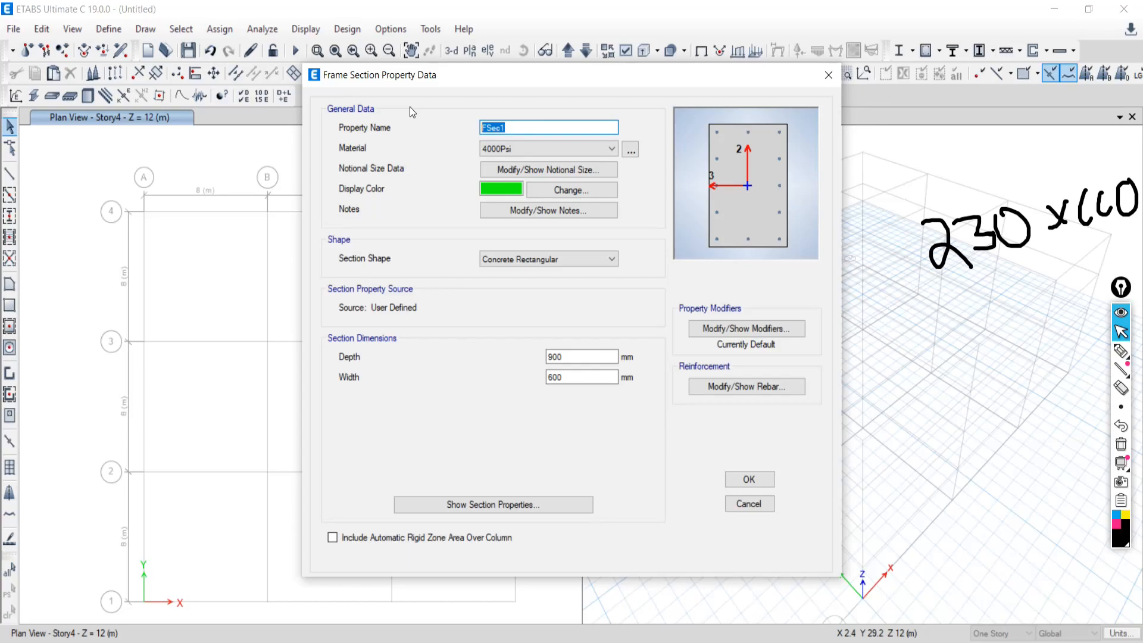
- Name the section BM230X600M20, assign M20 material, and set its width to 230 mm and depth to 600 mm
type("BM230X600M20")
left_click(535, 145)
left_click(506, 202)
left_click_drag(563, 376, 513, 377)
type("230")
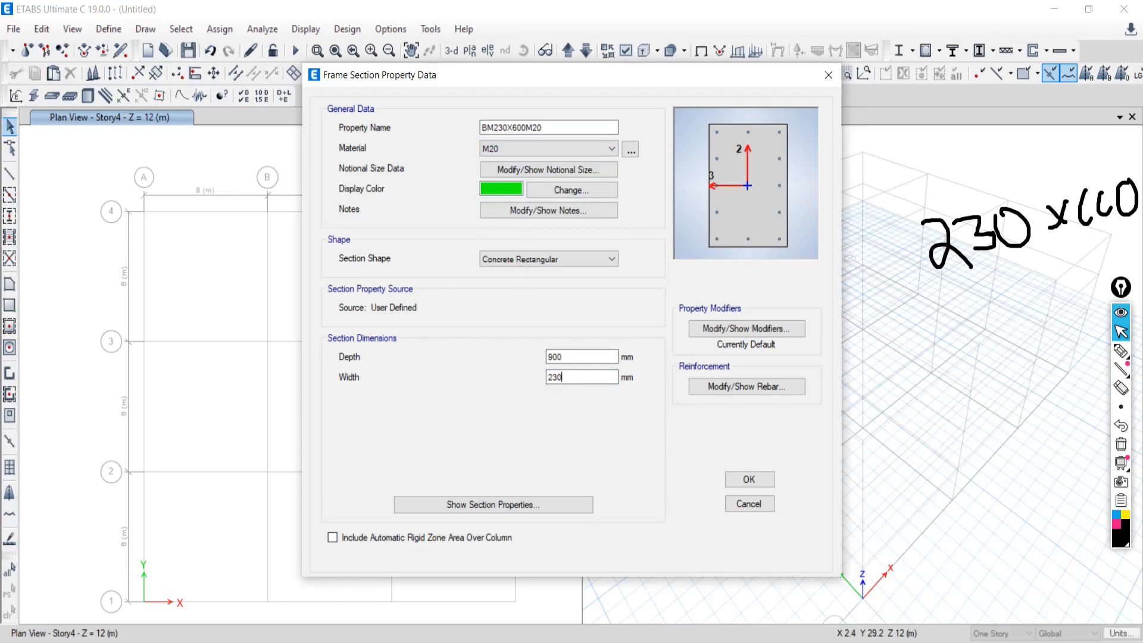
left_click_drag(590, 356, 503, 356)
type("45")
key("BackSpace")
key("BackSpace")
type("600")
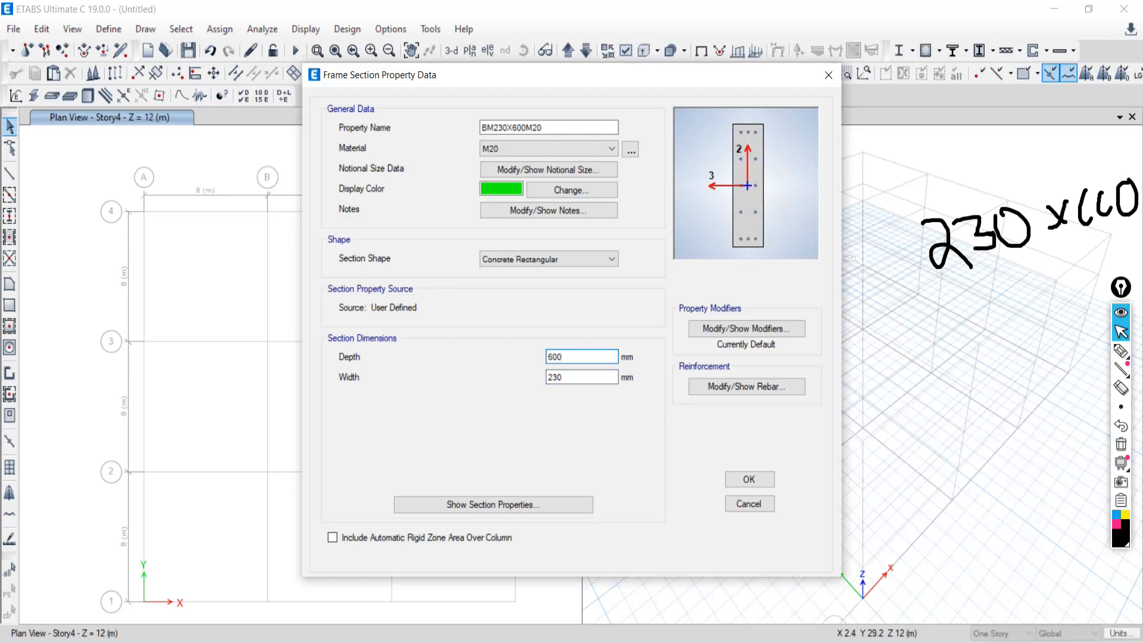
- Give the 230 x 600 section the M3 Design Only (Beam) type with Fe 415 longitudinal and confinement bars
left_click(722, 388)
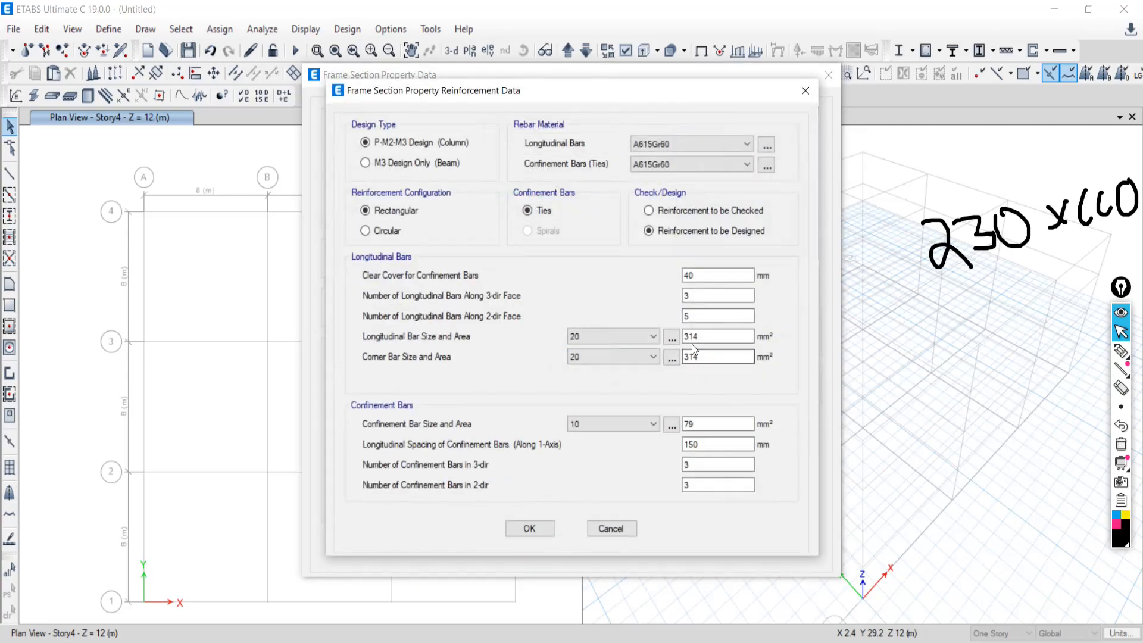
left_click(396, 167)
left_click(665, 143)
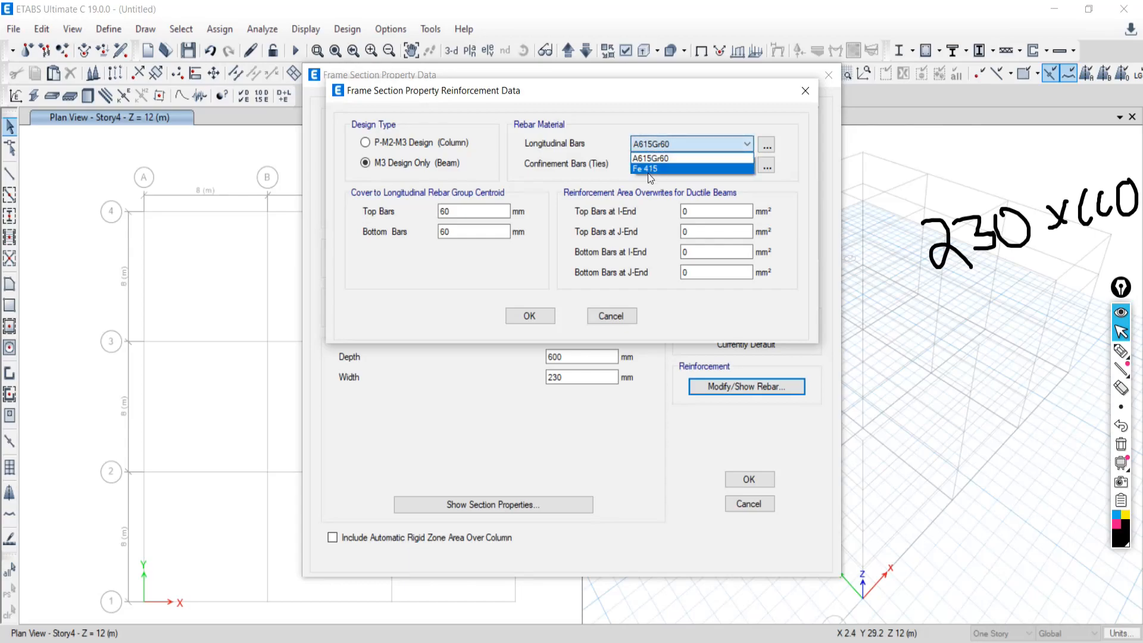
left_click(641, 168)
left_click(656, 160)
left_click(648, 181)
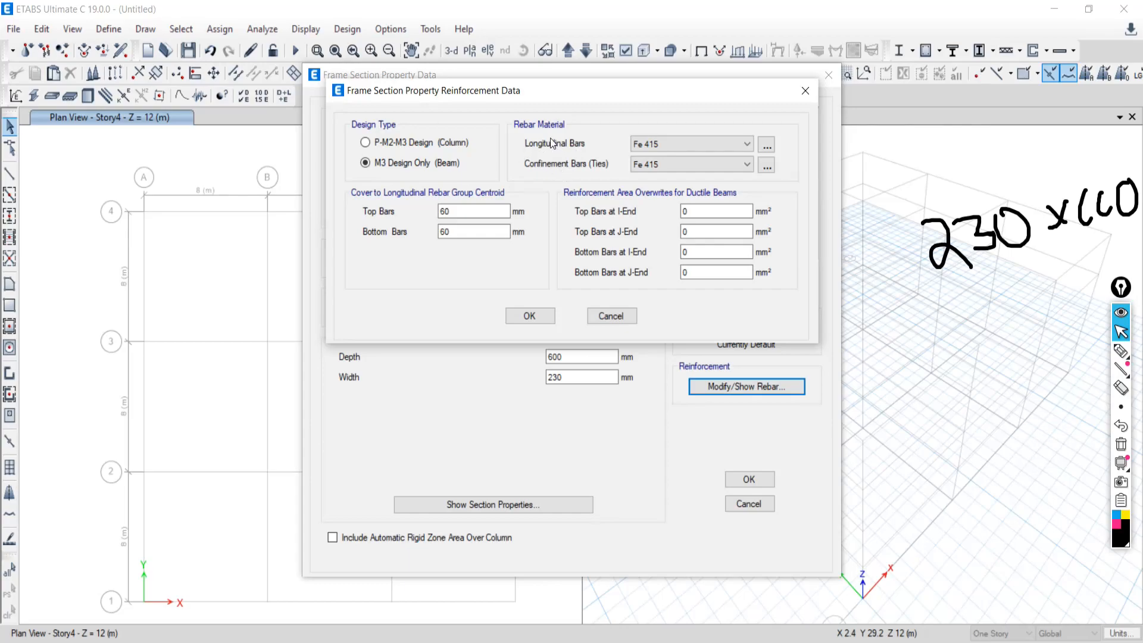
- Set the top and bottom bar cover of the 230 x 600 section to 30 mm and save the section
double_click(480, 211)
type("30")
double_click(458, 231)
type("30")
left_click(527, 316)
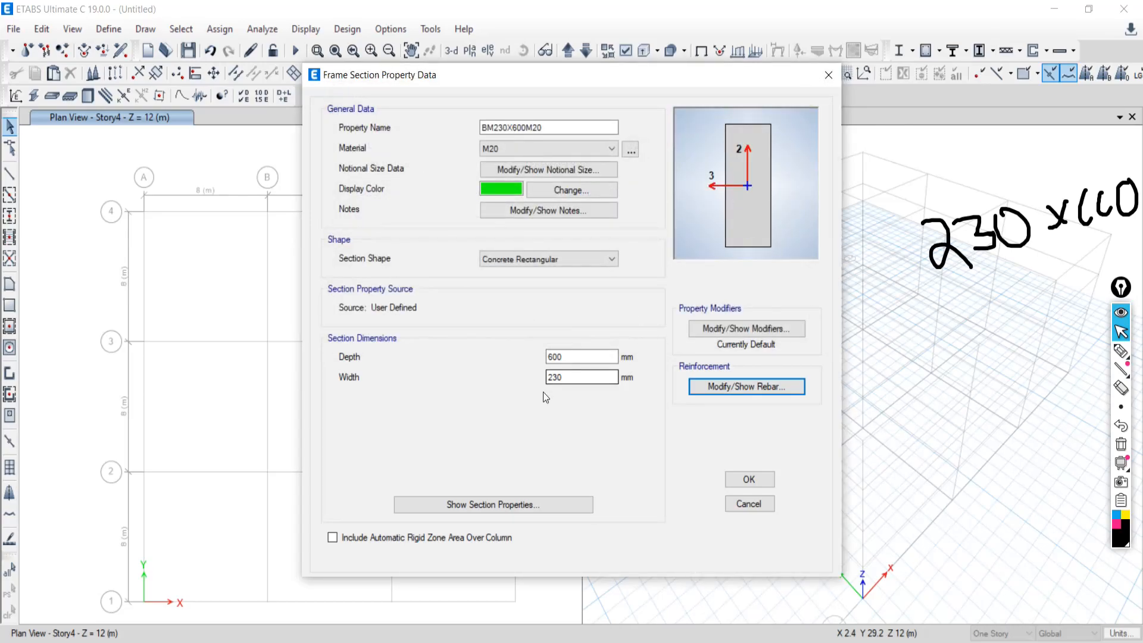
left_click(745, 480)
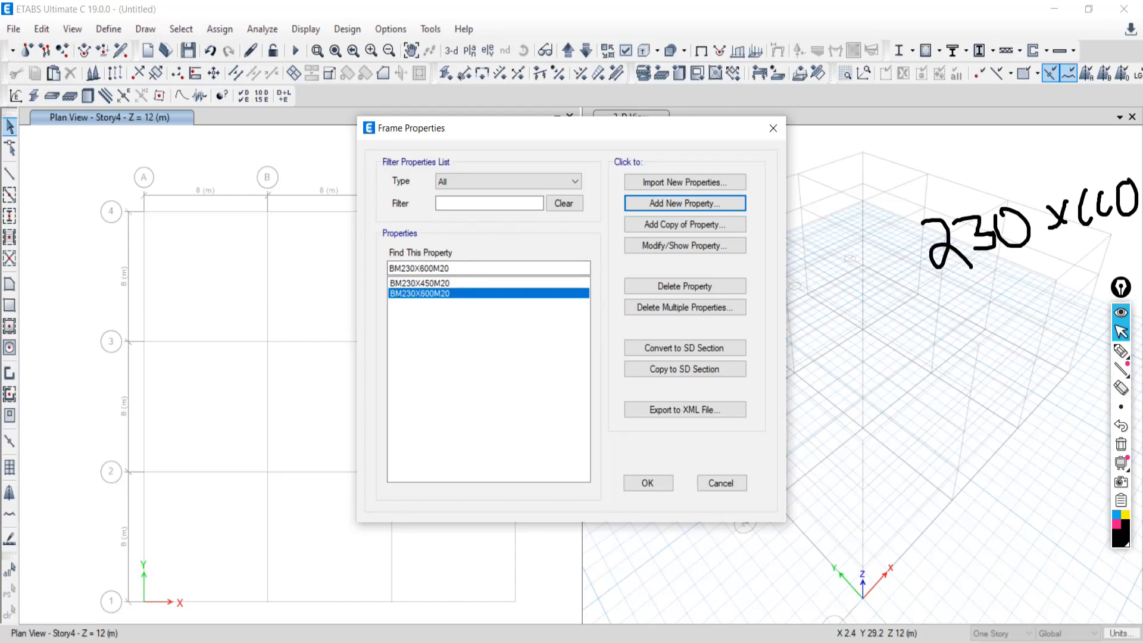
- Switch to the Google Meet window to check the live session
mouse_move(221, 641)
left_click(124, 642)
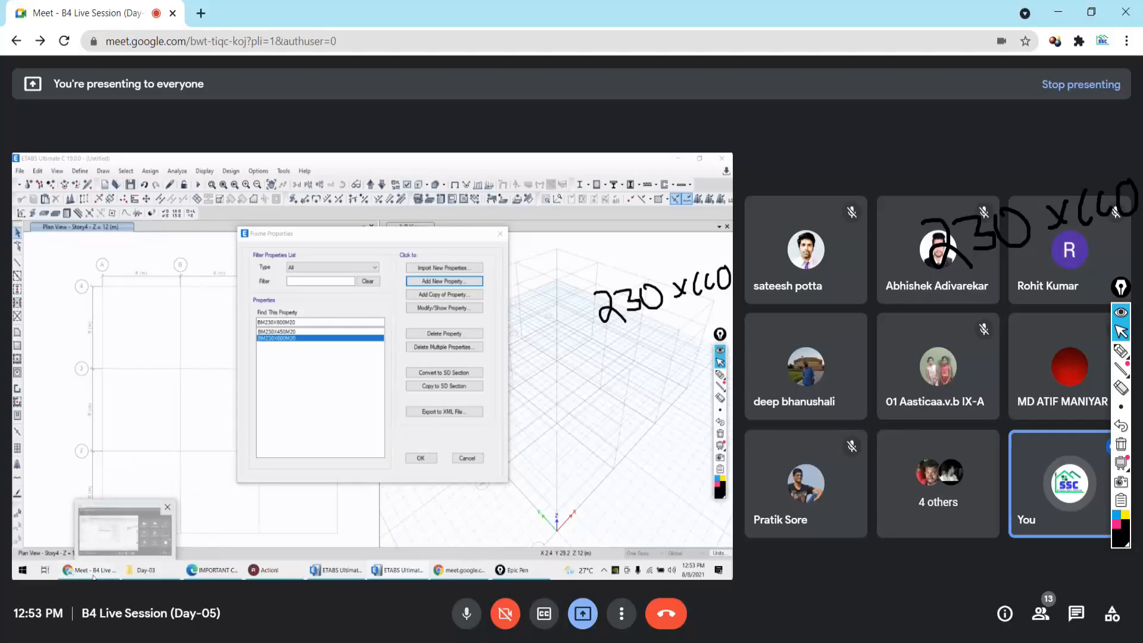